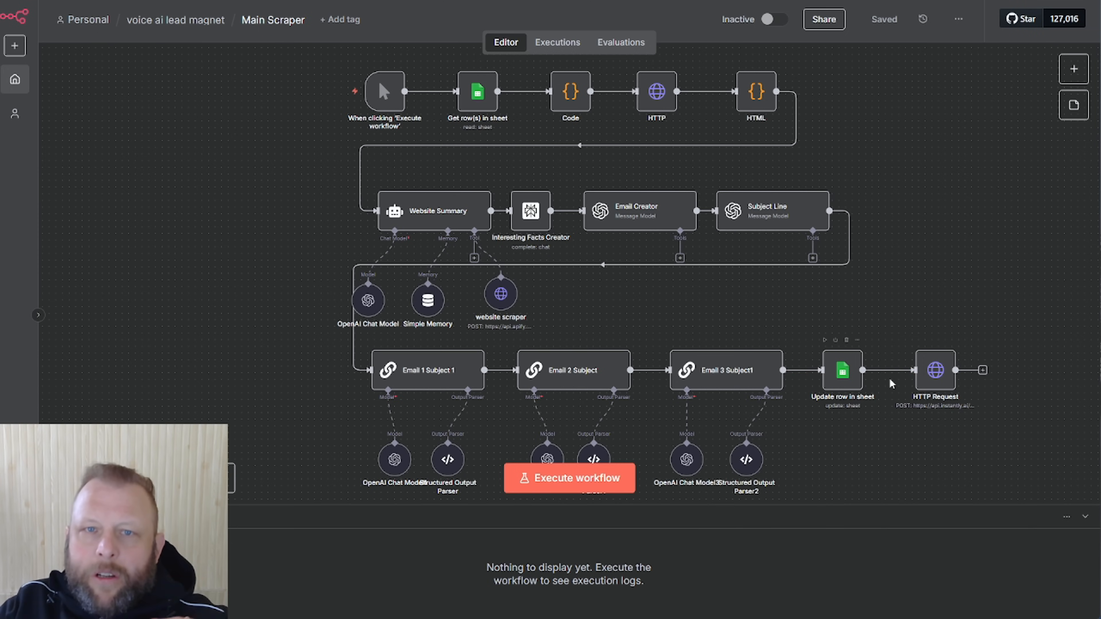
Switch to Instantly's test2 sequence, where Step 1 uses {{Subject1}} and {{Email1}}
key(ctrl+Tab)
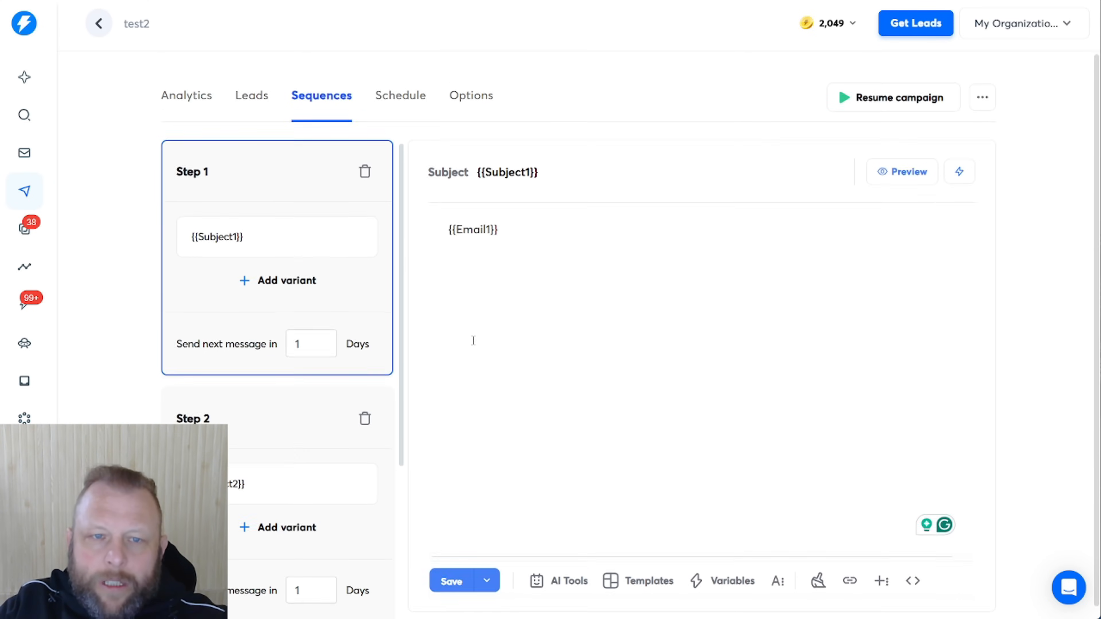
Show the test2 leads list and scroll right to preview each lead's Email1–Email3 text
scroll(467, 339, down, 1)
click(252, 85)
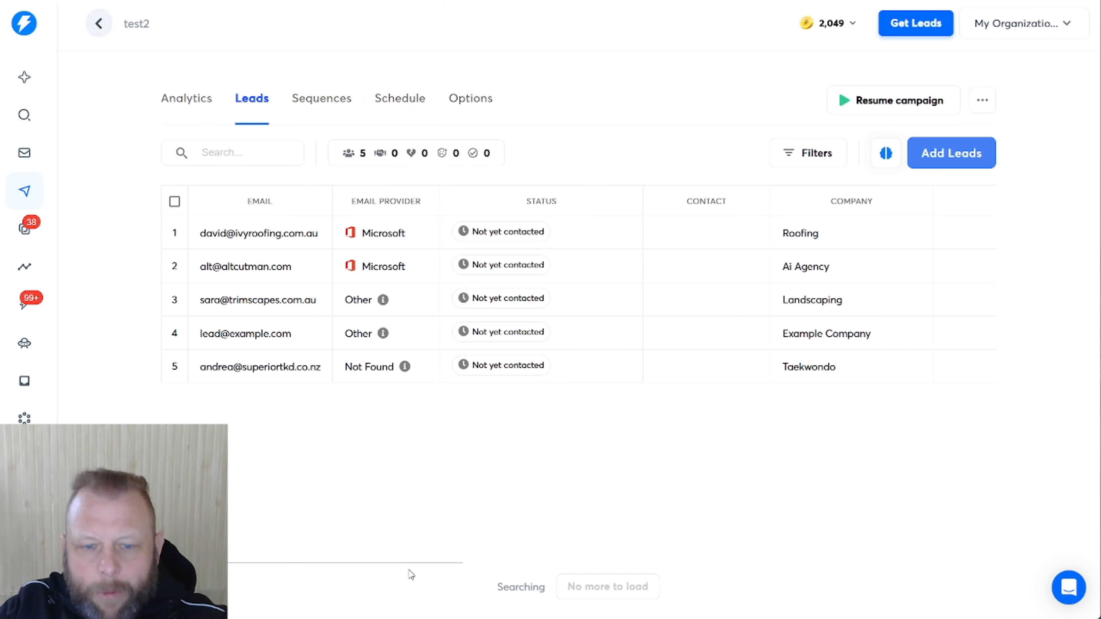
drag(413, 564, 784, 567)
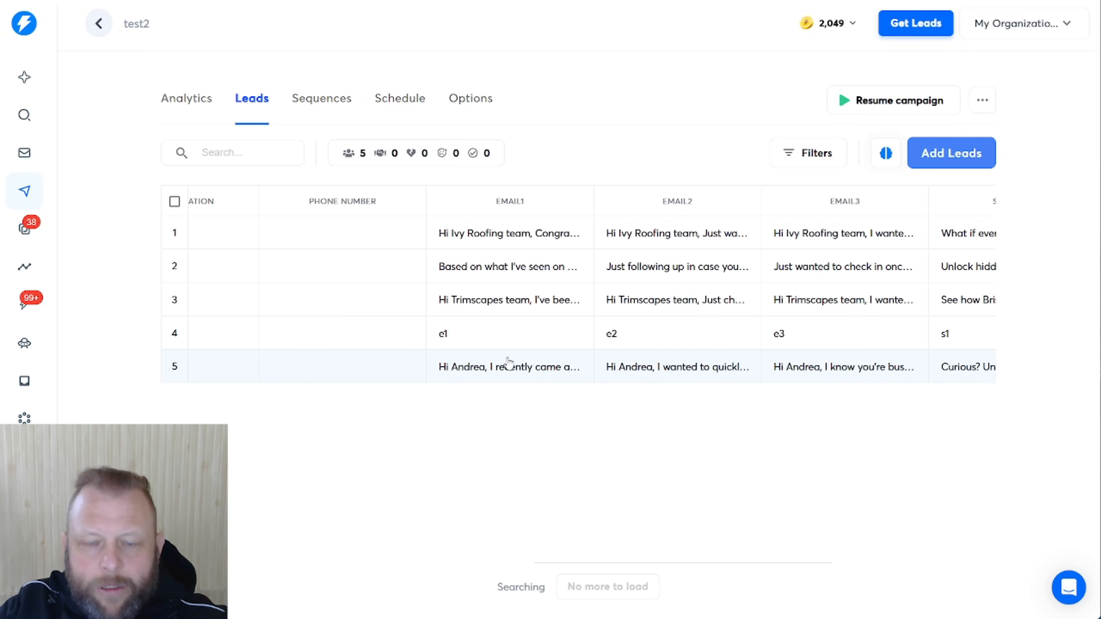
mouse_move(670, 368)
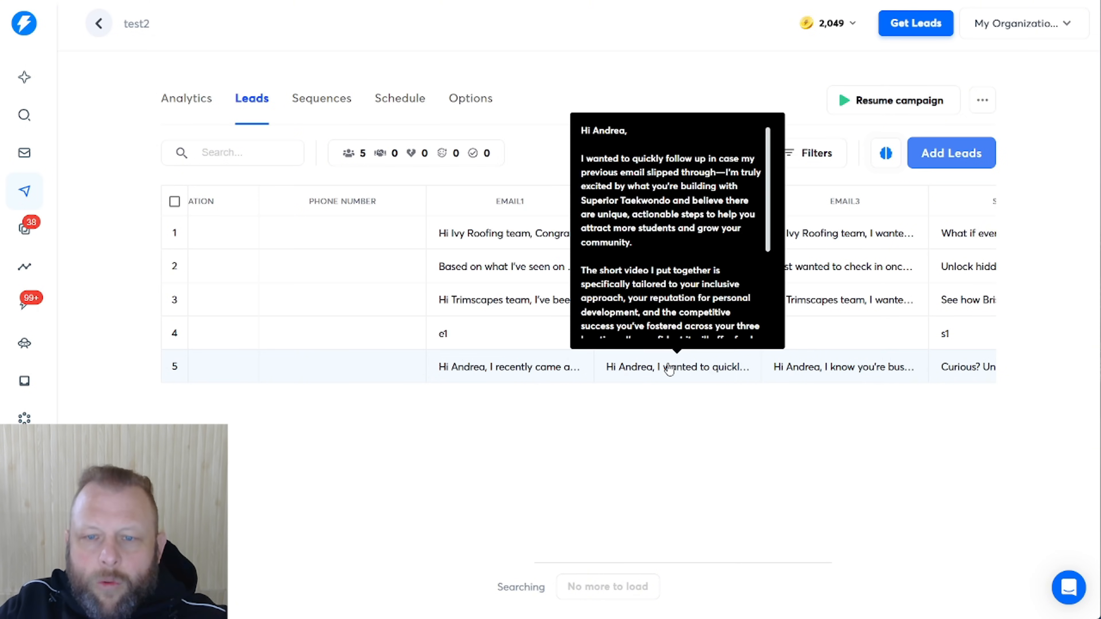
mouse_move(477, 269)
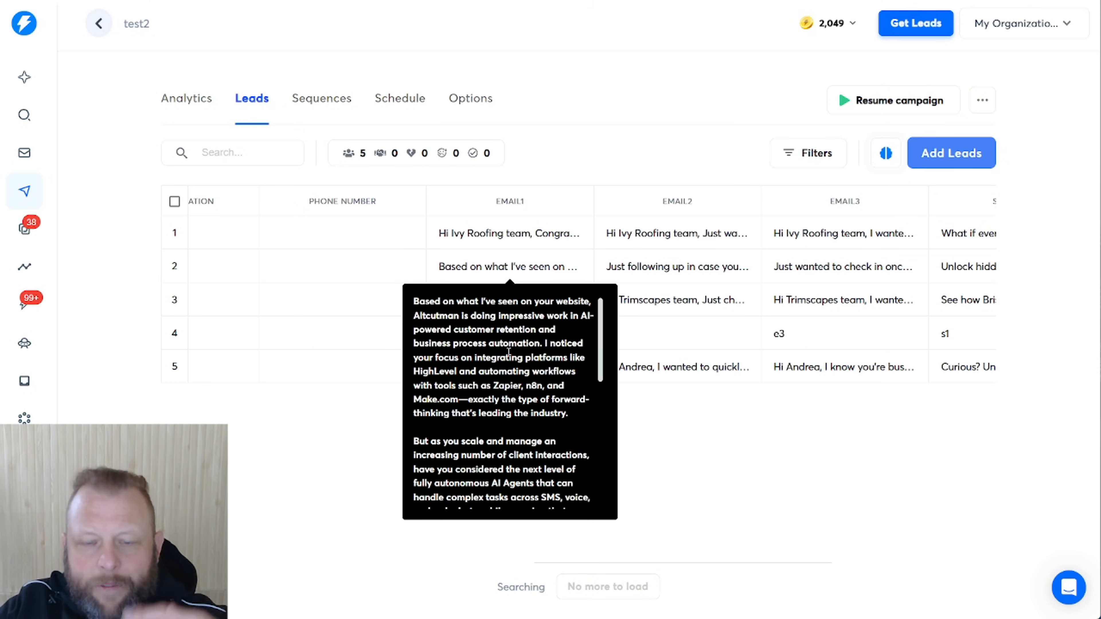
scroll(503, 340, down, 5)
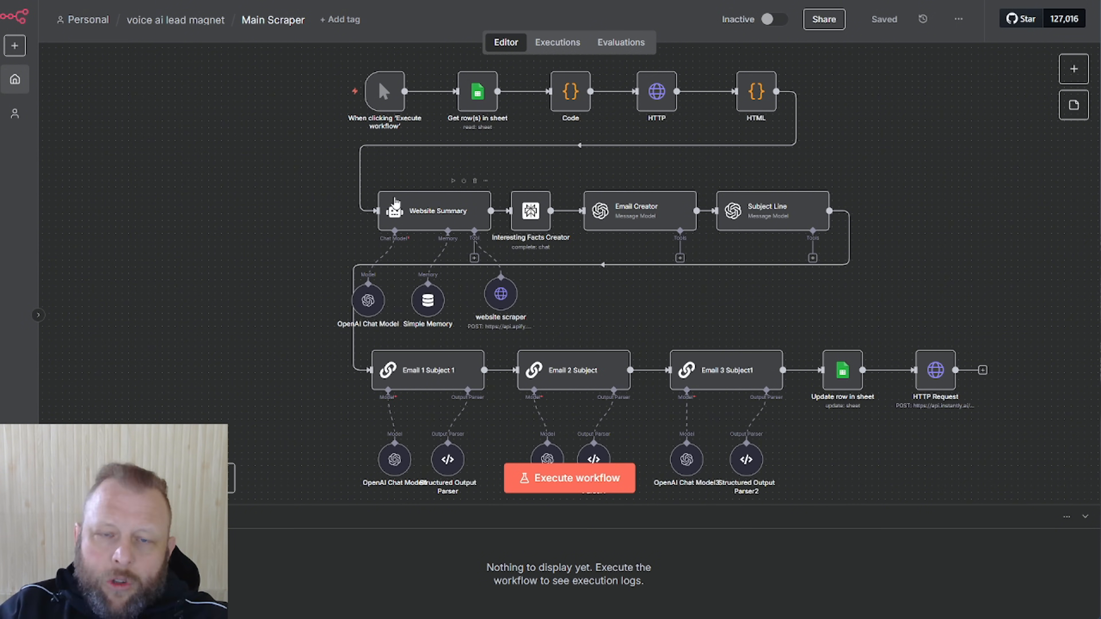
Return to the Instantly test2 leads list showing five leads and their generated emails
mouse_move(386, 97)
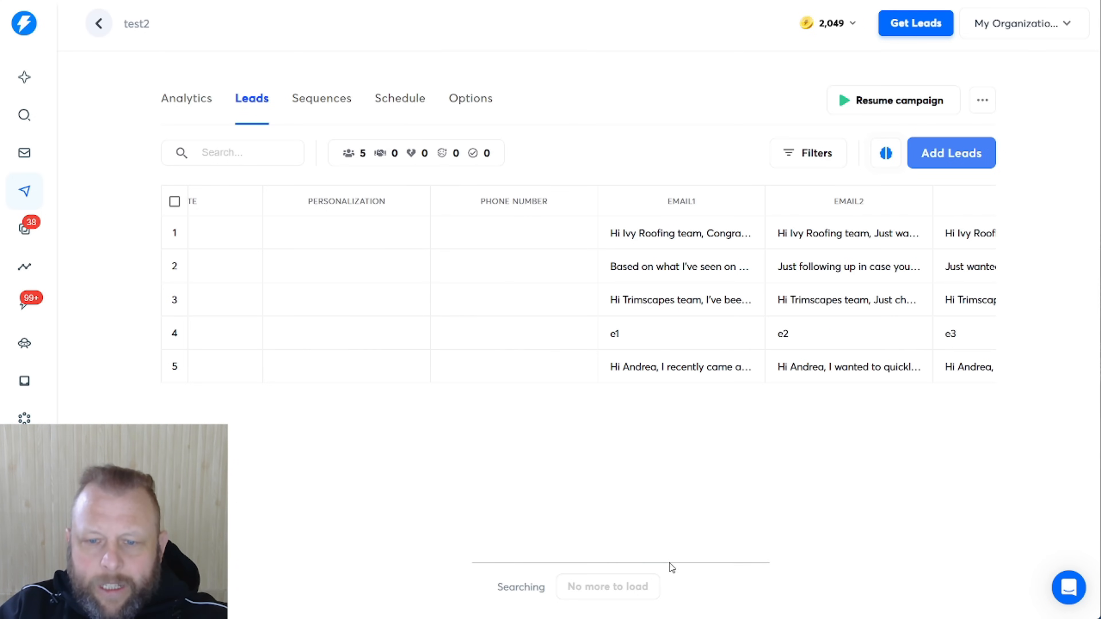
scroll(630, 562, left, 2)
scroll(630, 562, left, 10)
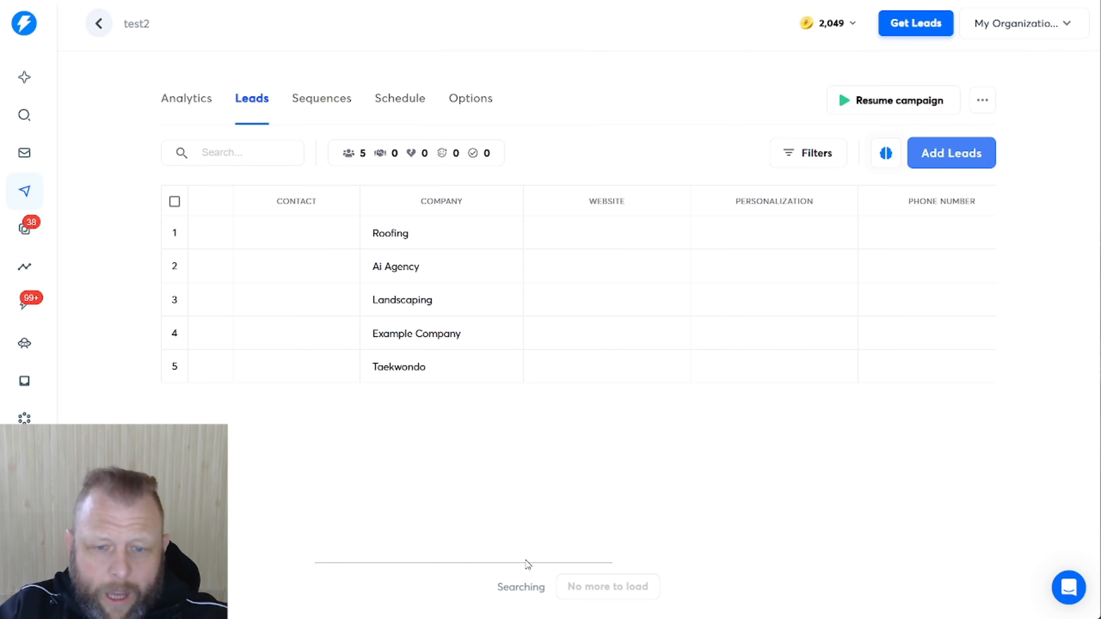
drag(528, 565, 346, 559)
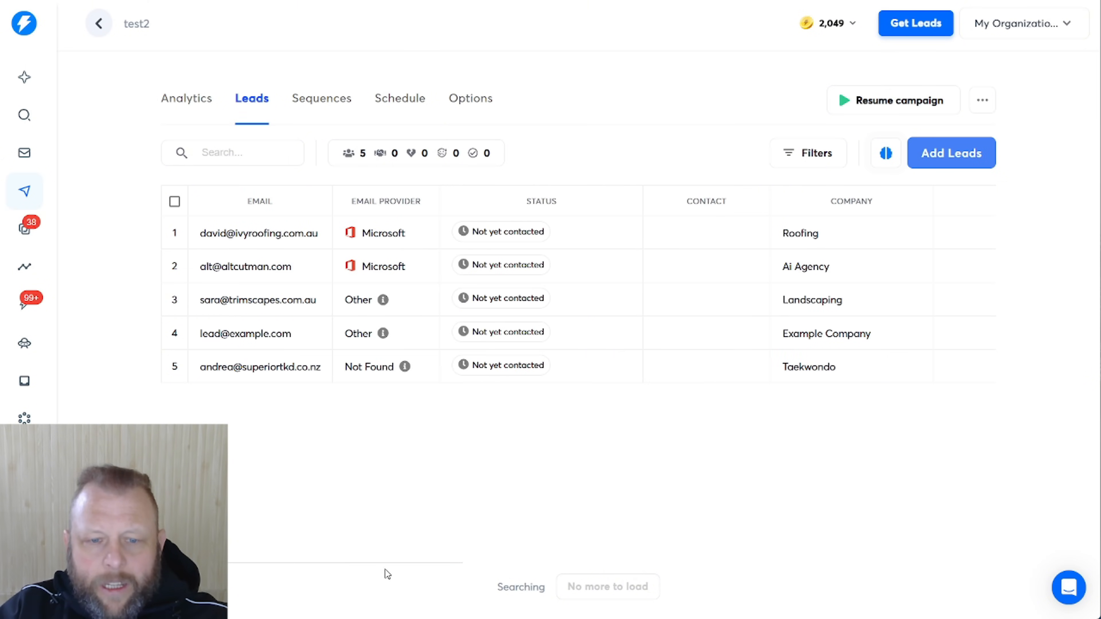
drag(382, 563, 760, 574)
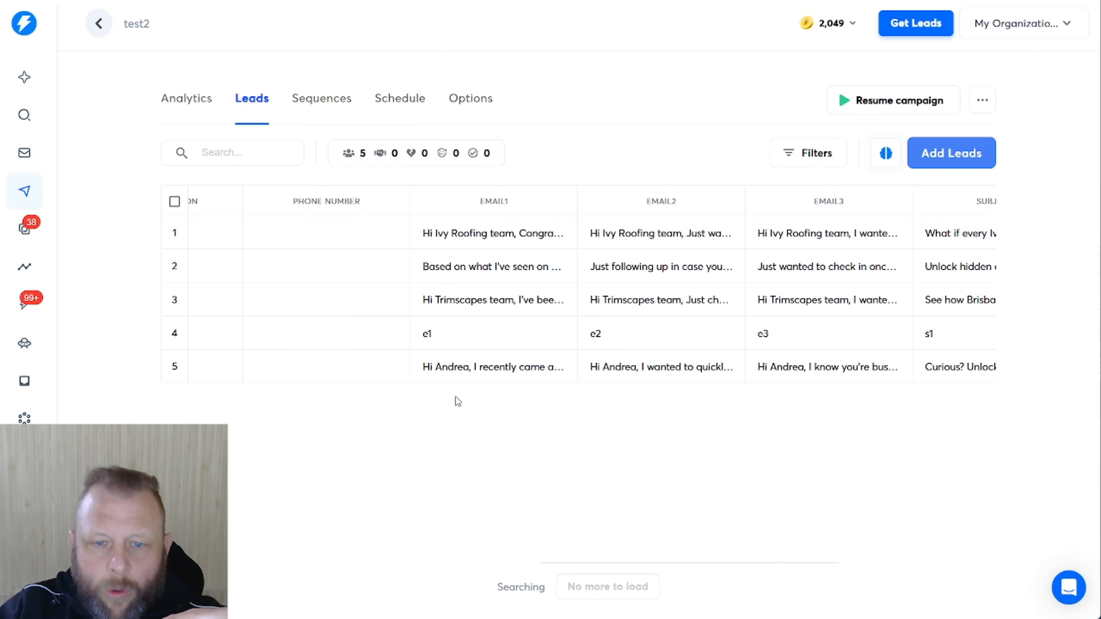
mouse_move(488, 374)
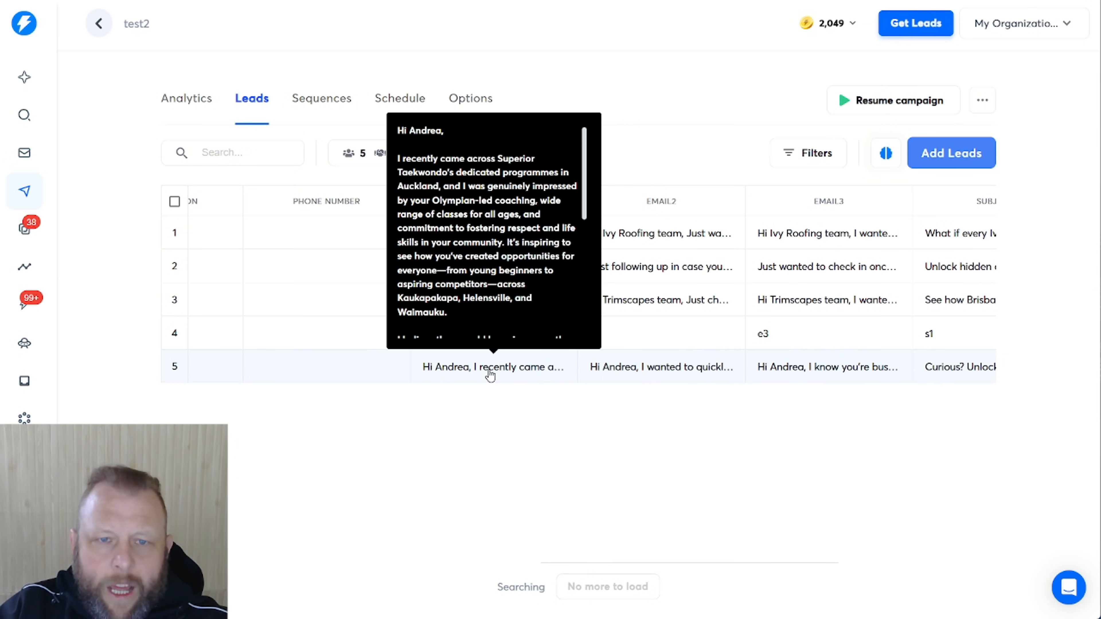
scroll(536, 259, down, 2)
scroll(536, 259, up, 2)
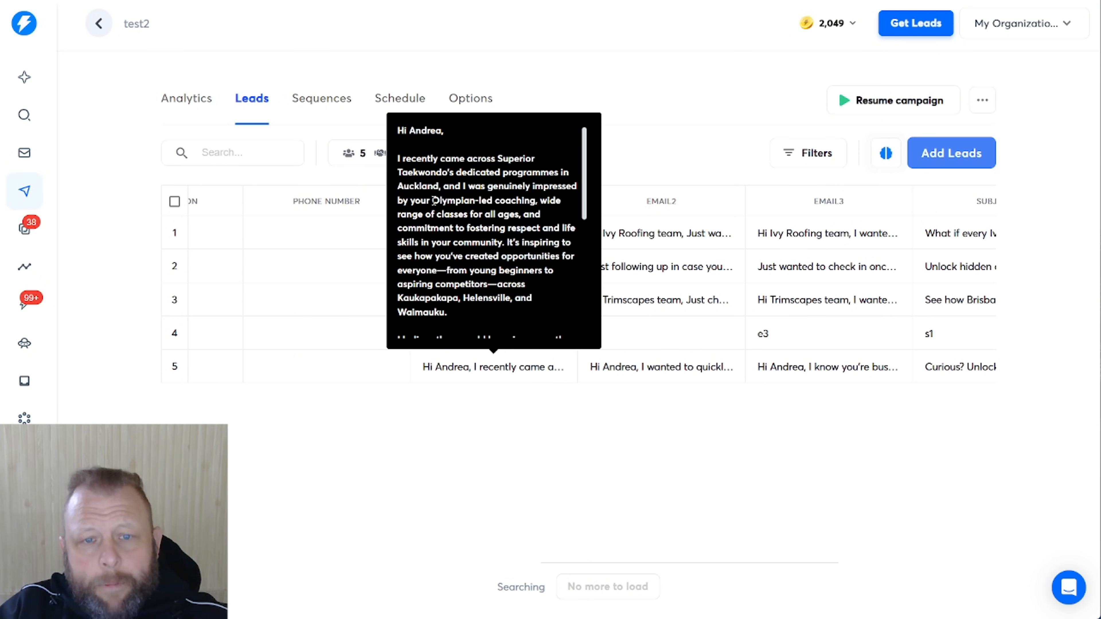
scroll(486, 214, down, 1)
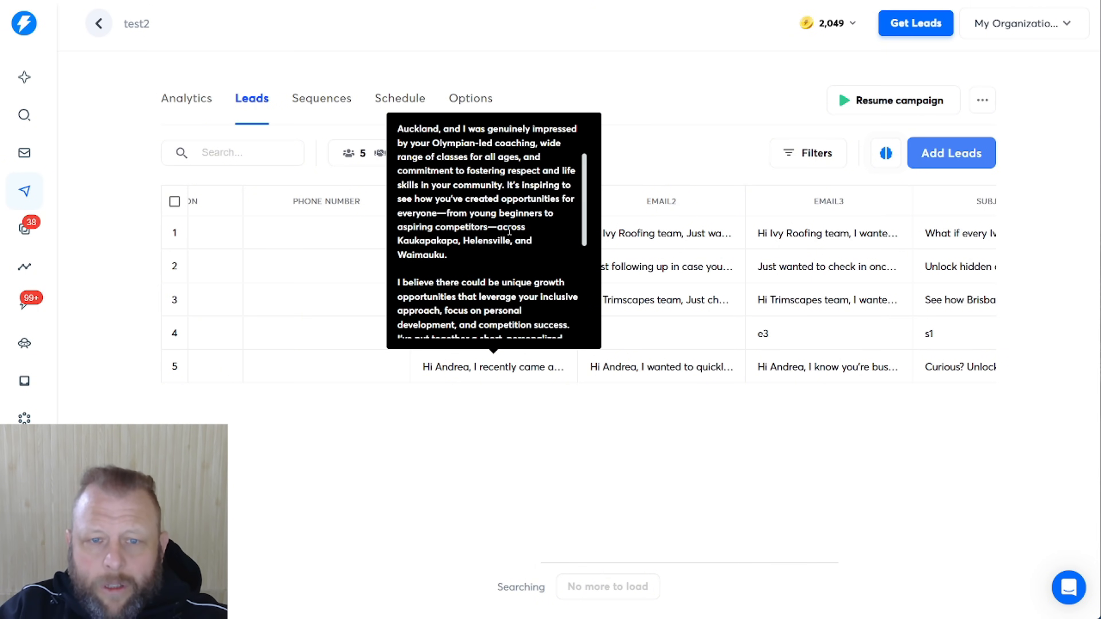
scroll(509, 236, down, 1)
scroll(509, 237, down, 2)
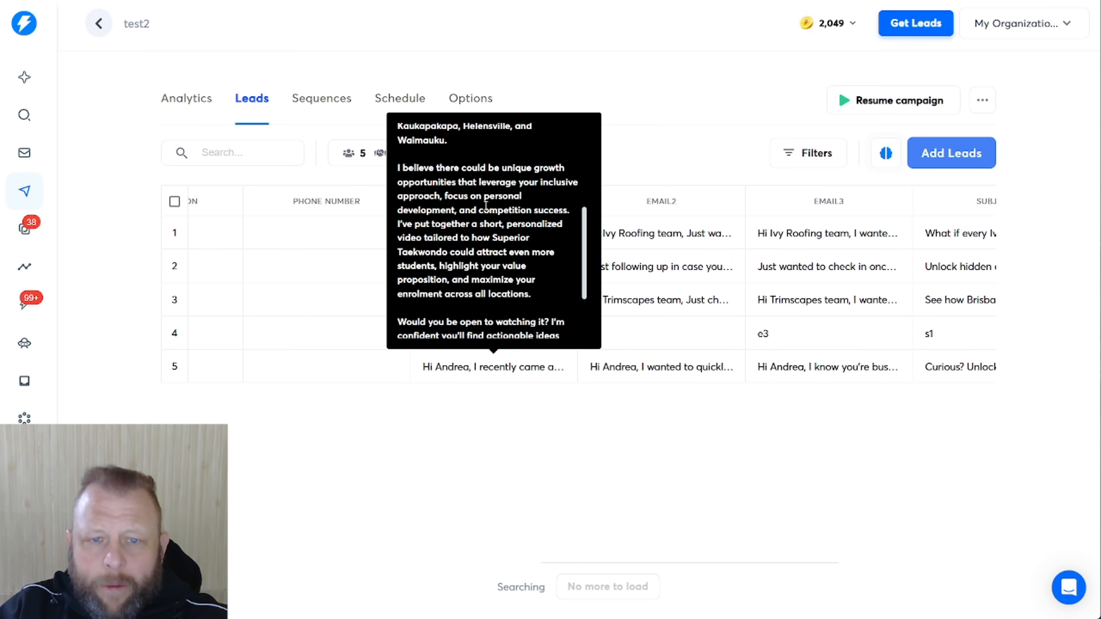
scroll(486, 206, down, 2)
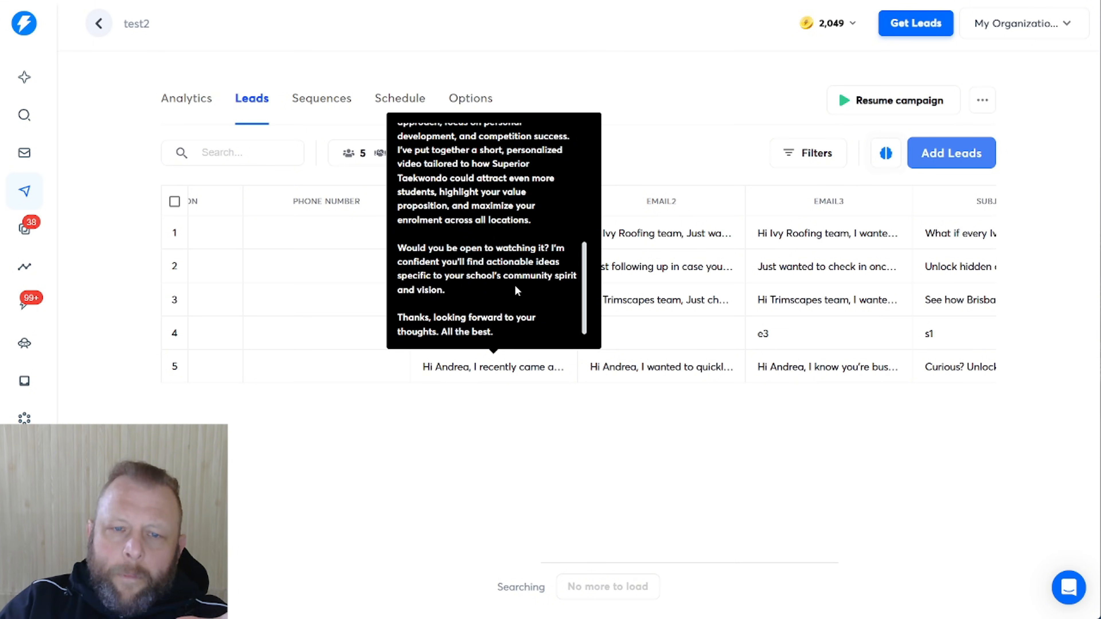
scroll(475, 268, up, 3)
scroll(475, 269, up, 3)
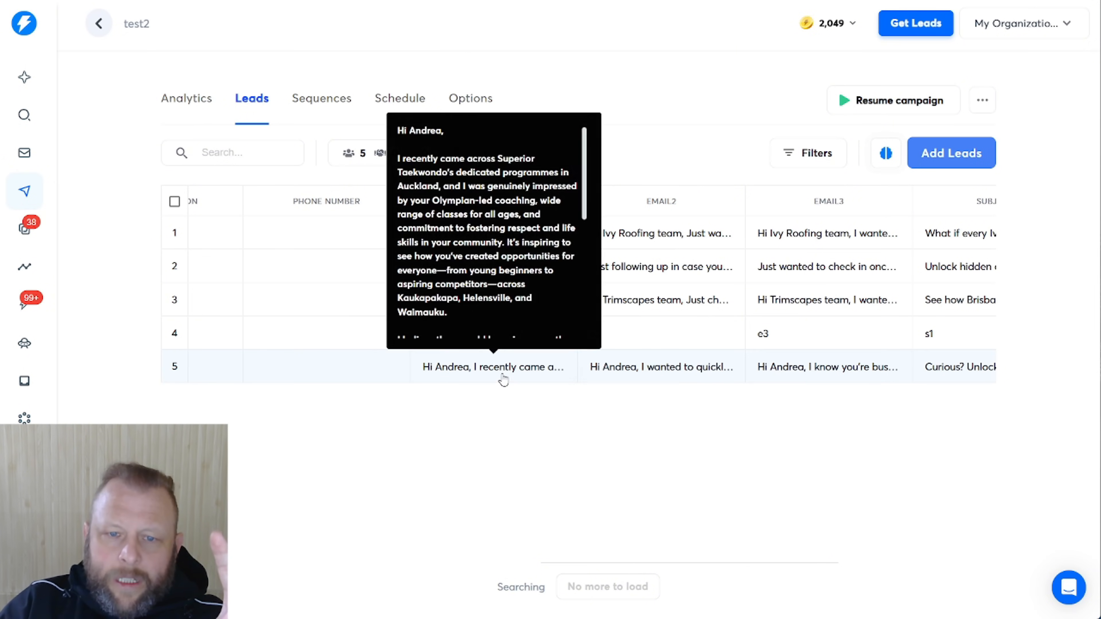
scroll(489, 276, down, 3)
scroll(488, 274, down, 3)
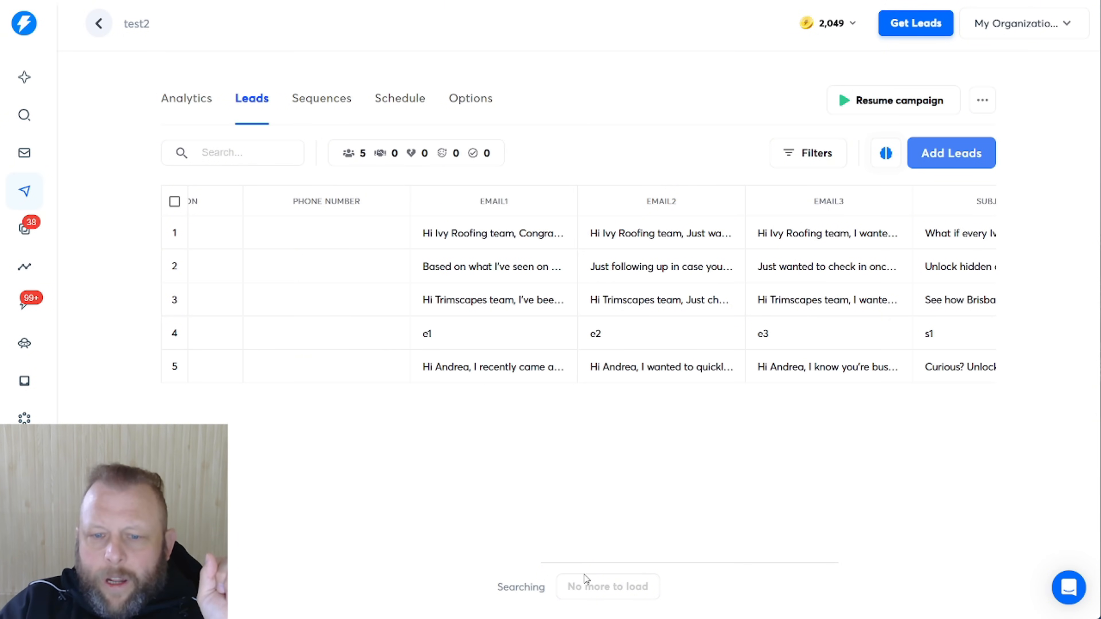
drag(591, 563, 709, 568)
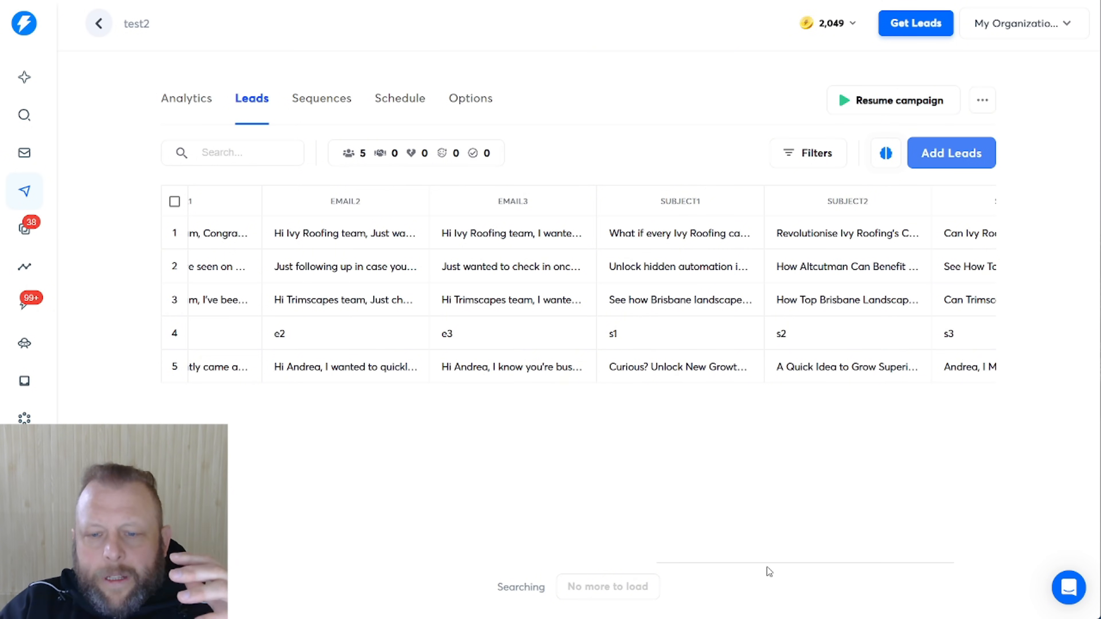
drag(770, 565, 338, 563)
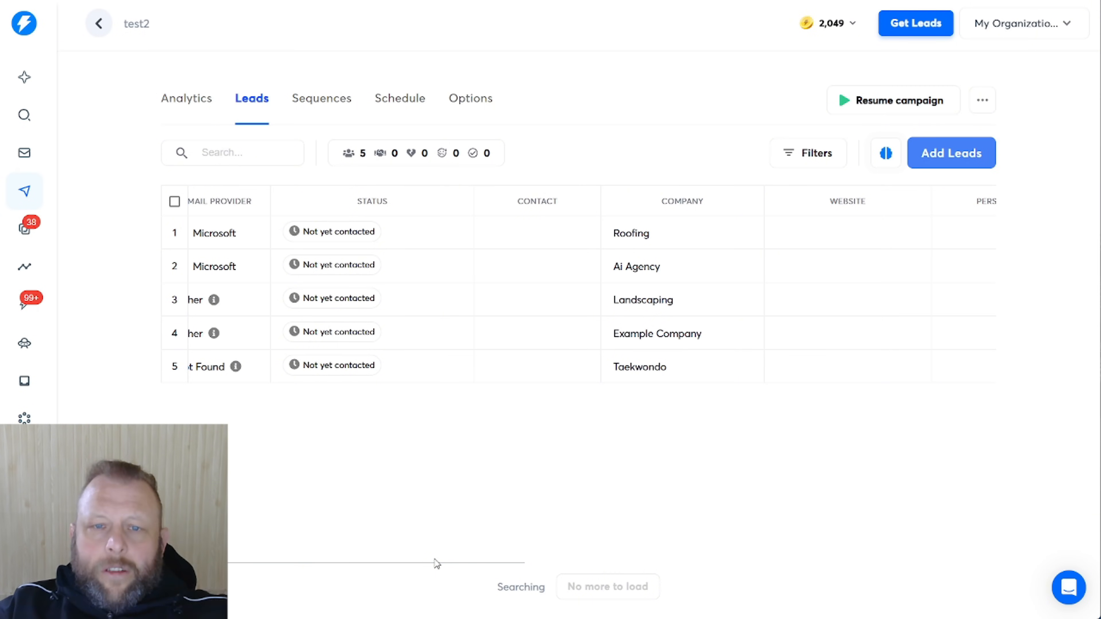
Go back to the test2 sequence steps and start editing Step 1's email body
click(321, 99)
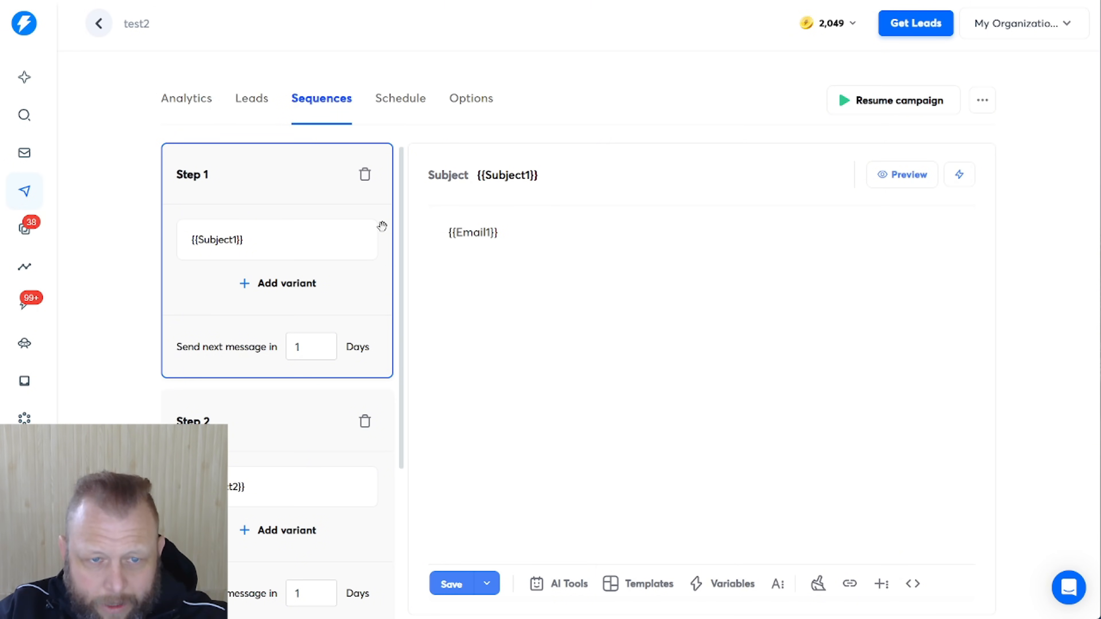
click(529, 271)
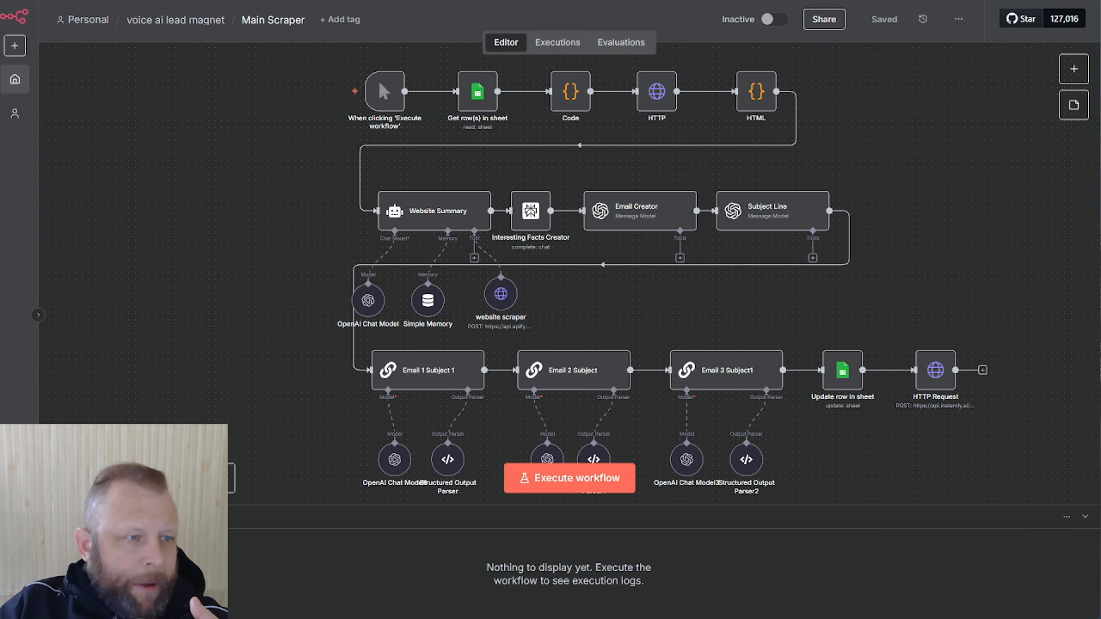
drag(1, 152, 636, 95)
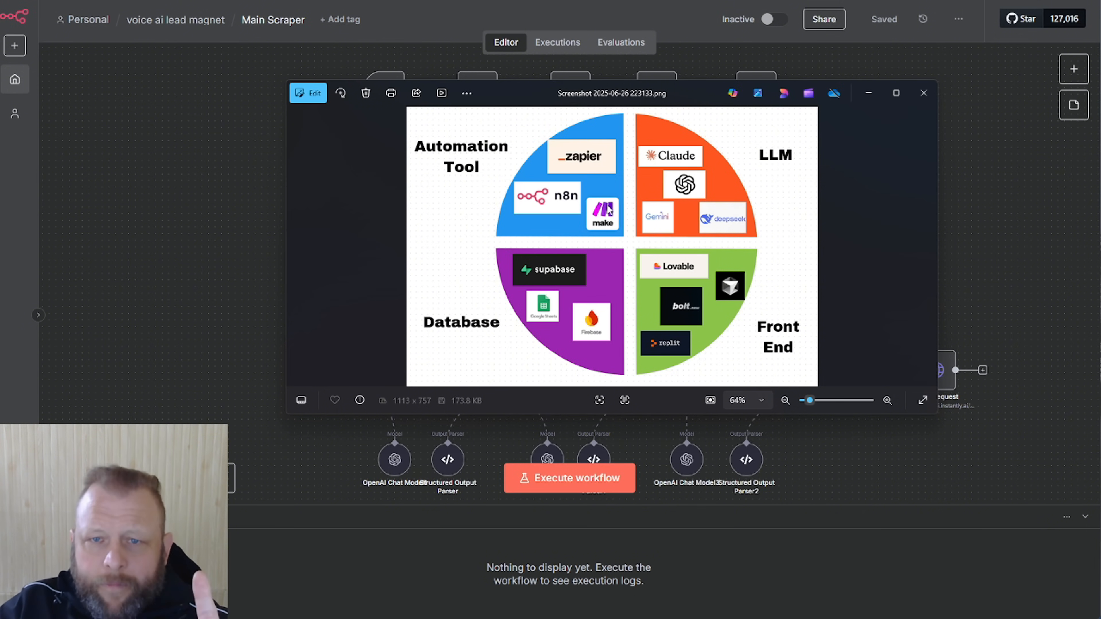
drag(618, 92, 1100, 160)
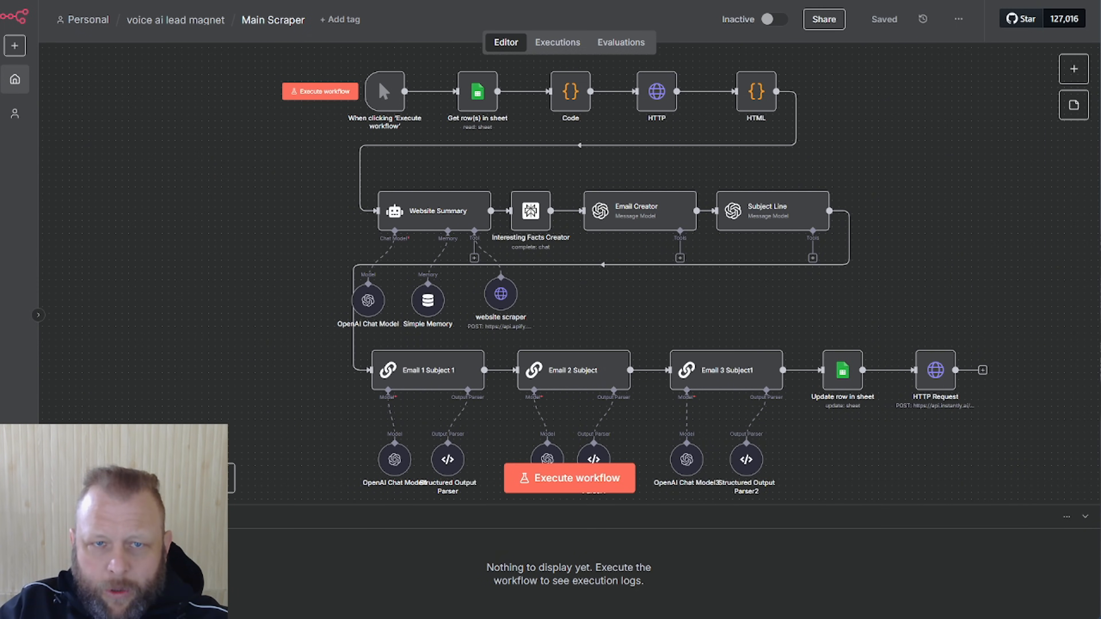
Switch to the Apify Actors page and open the Website Content Crawler actor
click(473, 0)
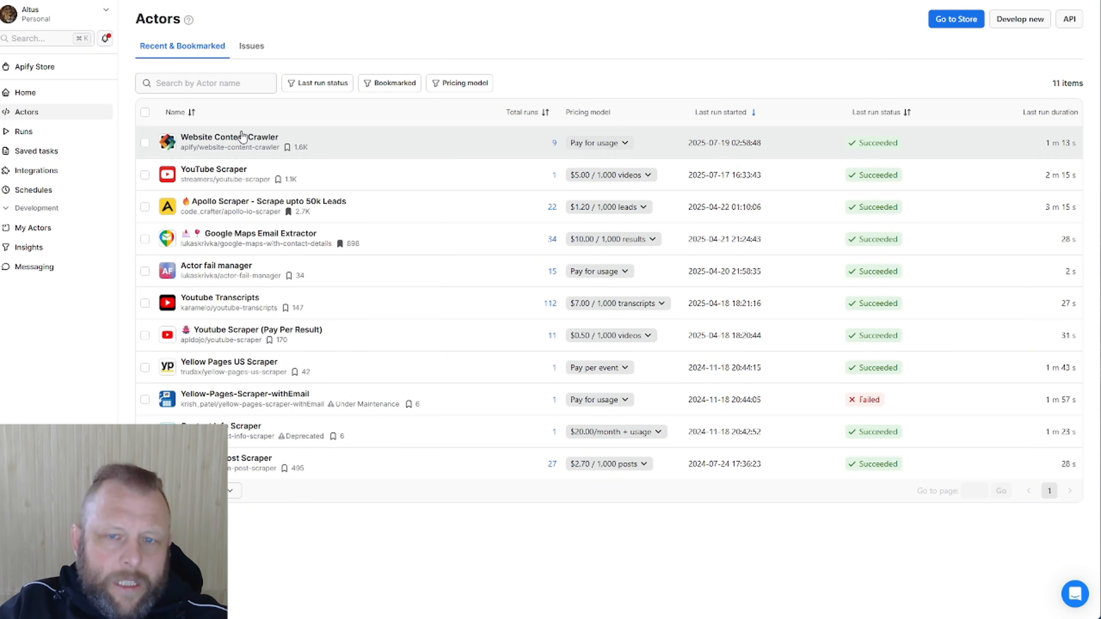
click(207, 143)
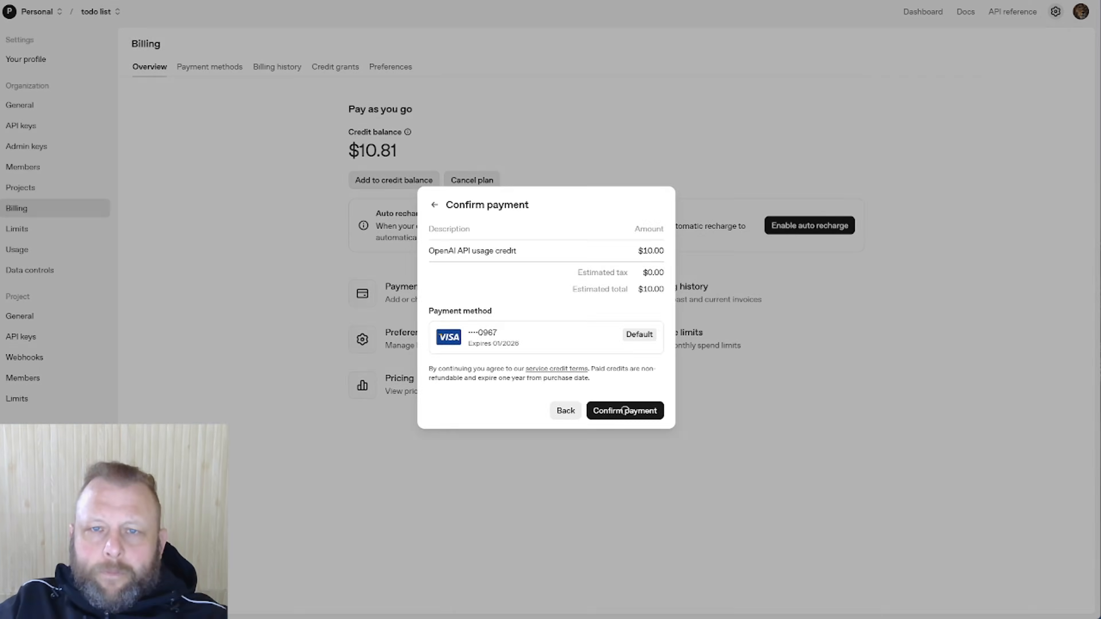
Dismiss the OpenAI payment confirmation without paying, keeping the $10.81 credit balance
click(625, 411)
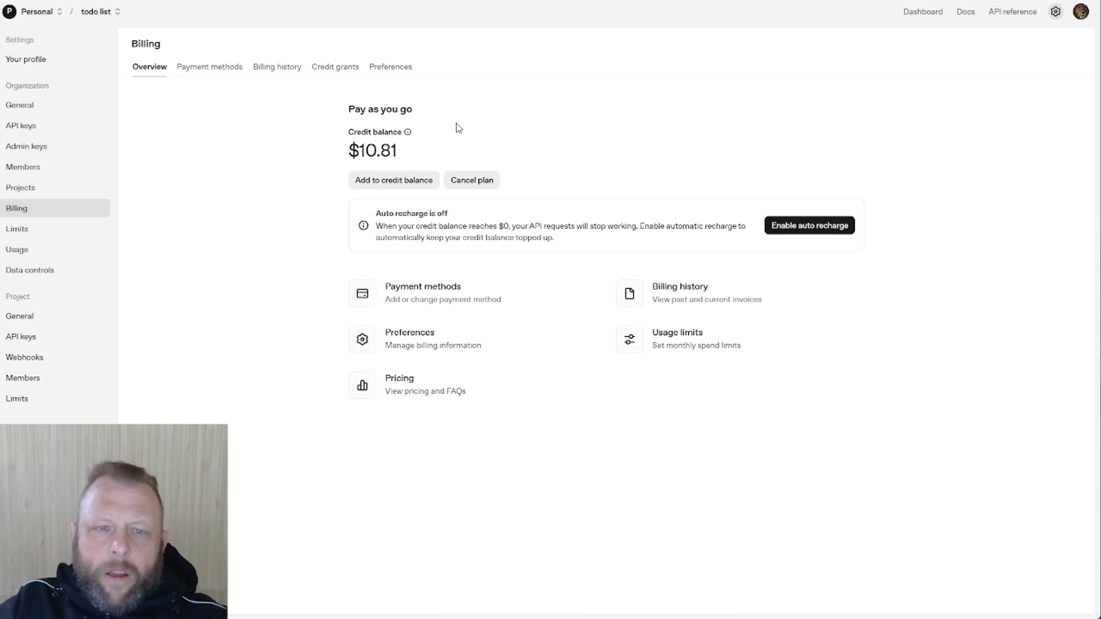
Check the Credit balance info on OpenAI Billing, showing $10.81 pay-as-you-go credit
mouse_move(393, 138)
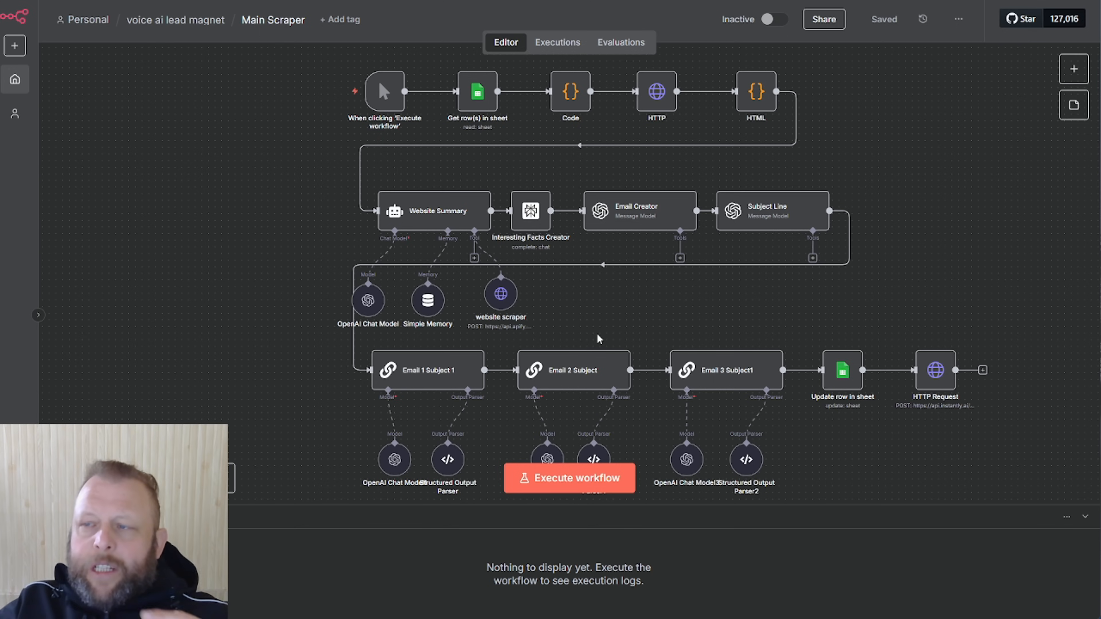
Drag the Email Sample Google Sheet window over the n8n editor
drag(1100, 54, 452, 24)
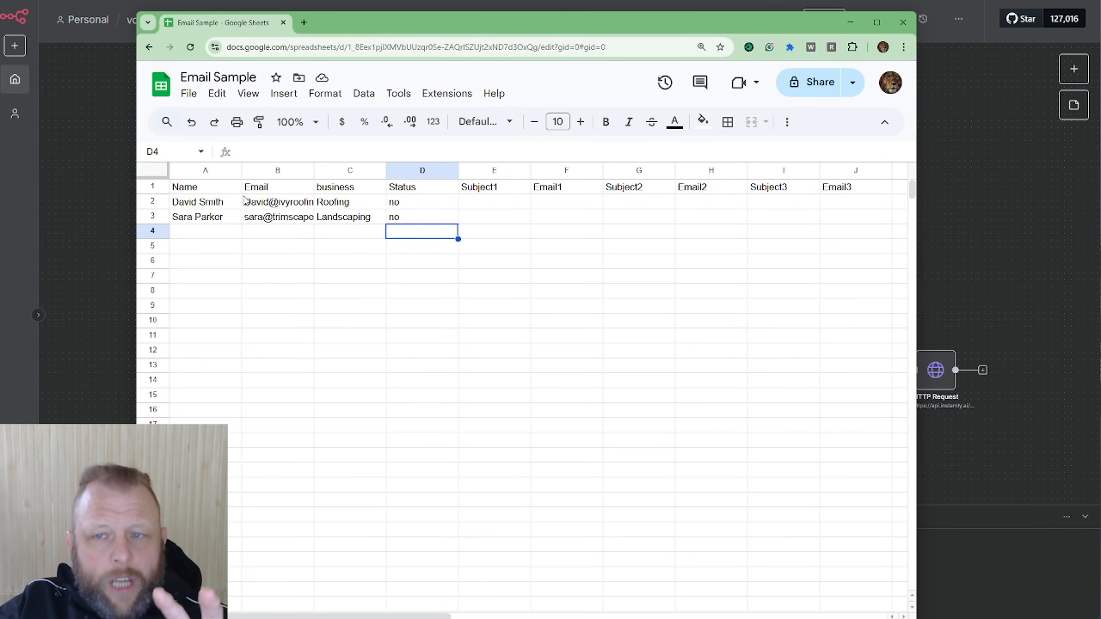
drag(494, 30, 1100, 34)
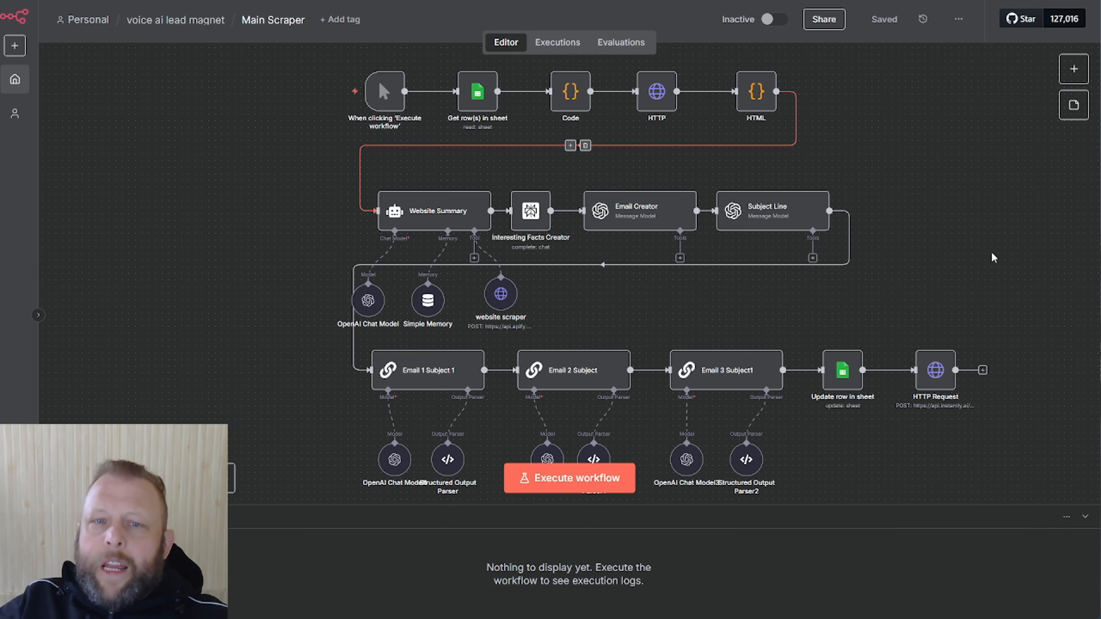
drag(1099, 2, 434, 2)
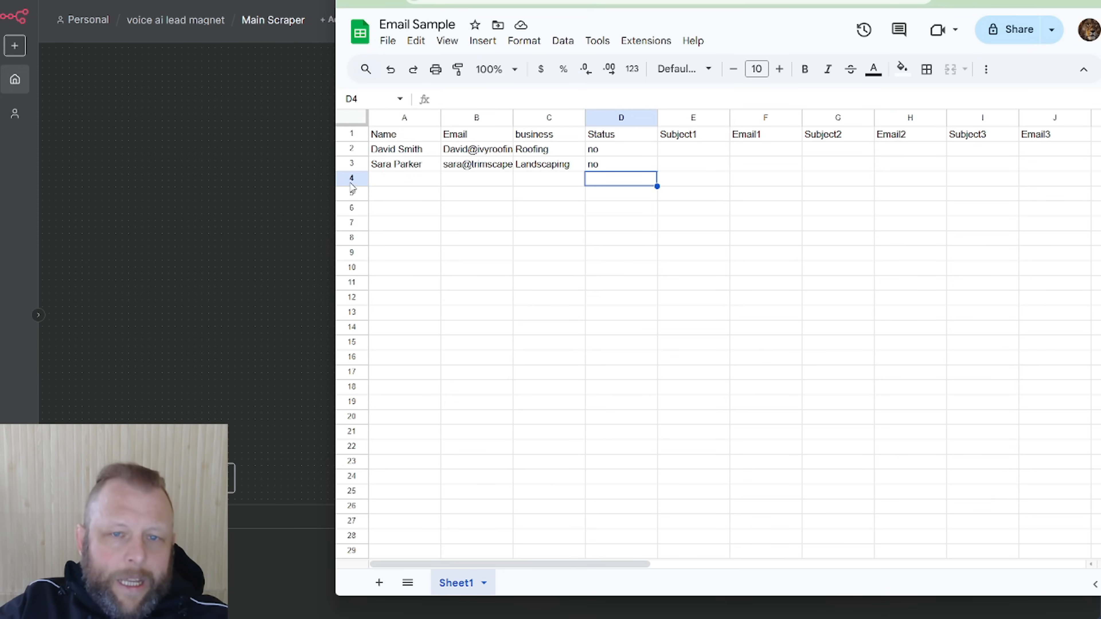
drag(650, 2, 1099, 2)
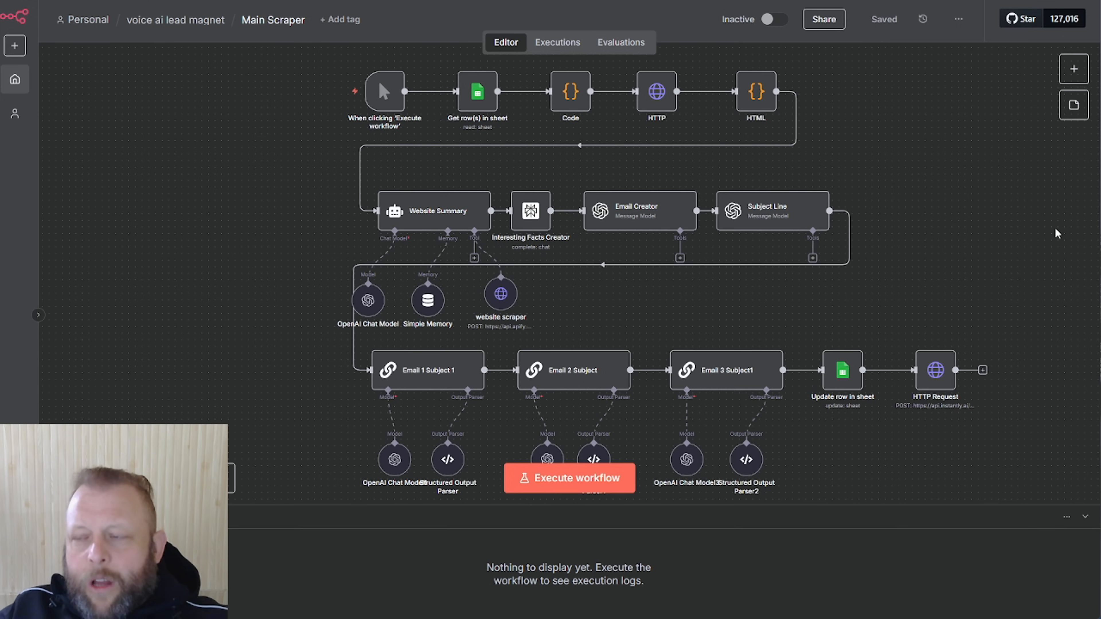
drag(1099, 17, 492, 12)
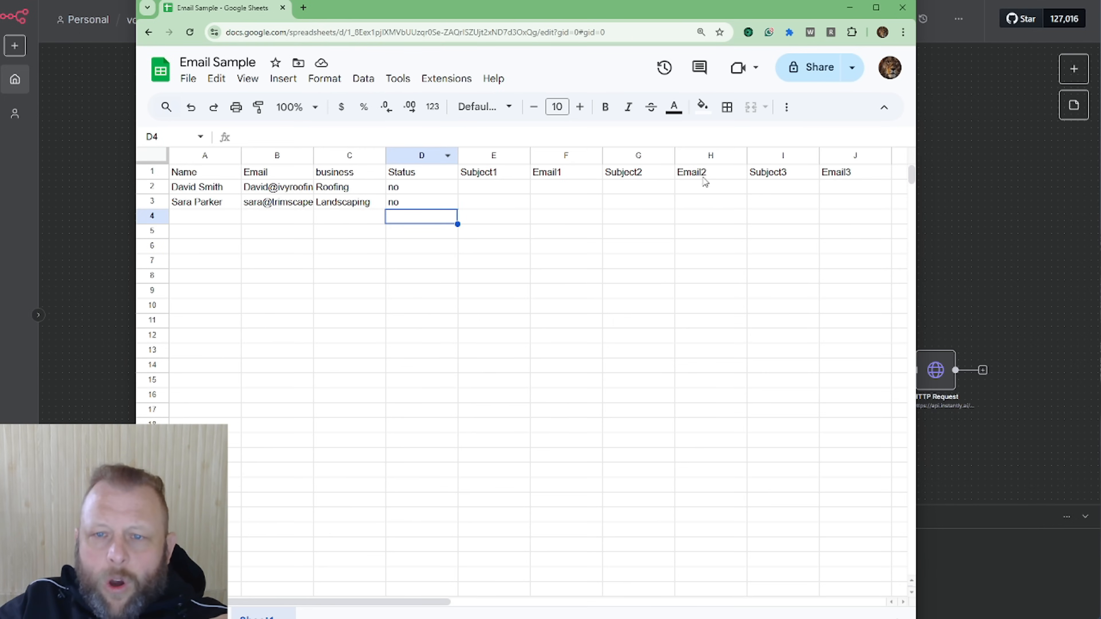
drag(657, 9, 1100, 54)
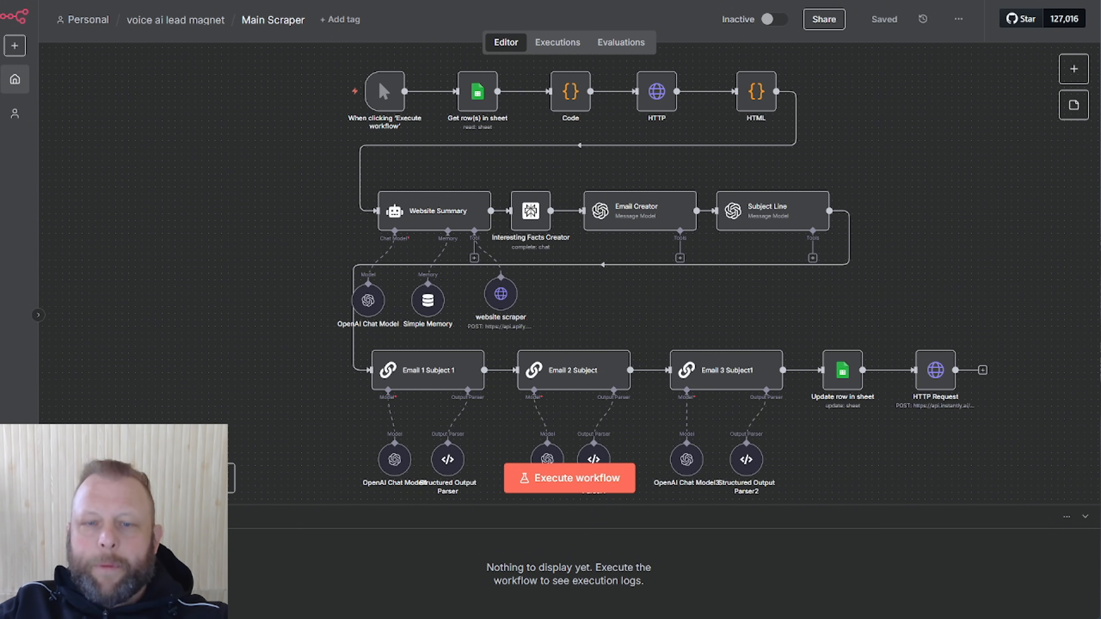
drag(1100, 61, 555, 4)
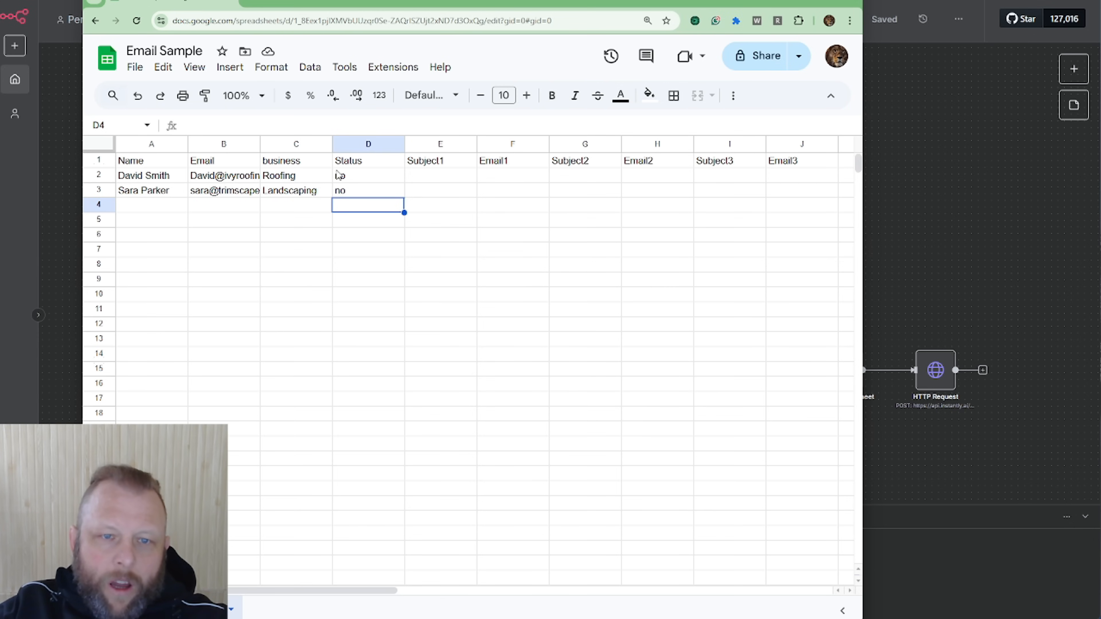
Check the first lead's Status value and its empty Subject1 and Subject2 cells
click(364, 176)
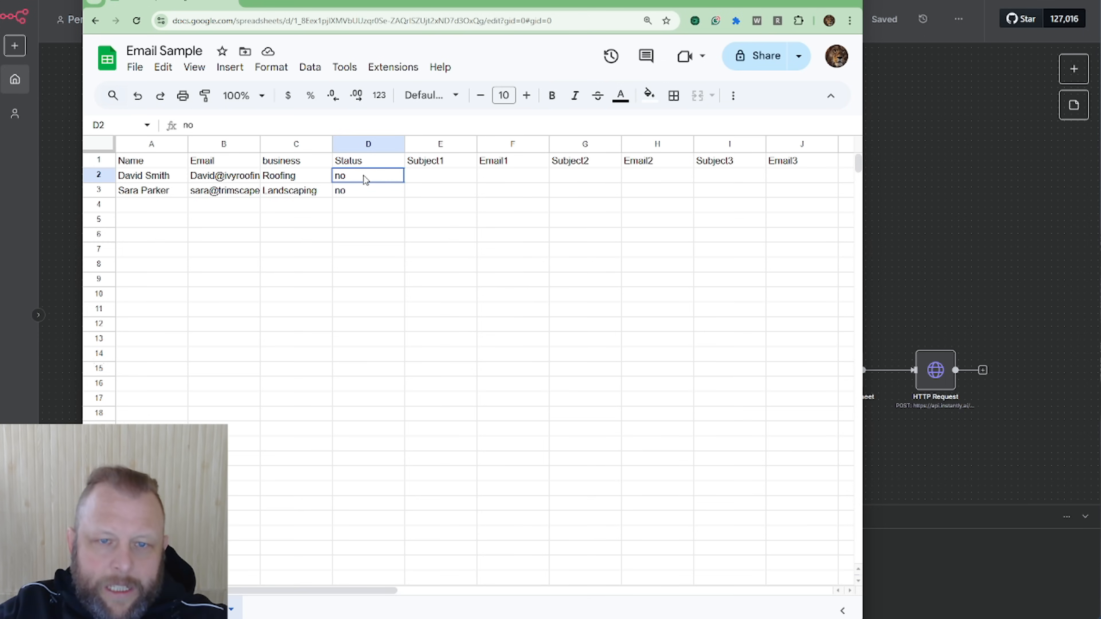
click(437, 173)
click(559, 174)
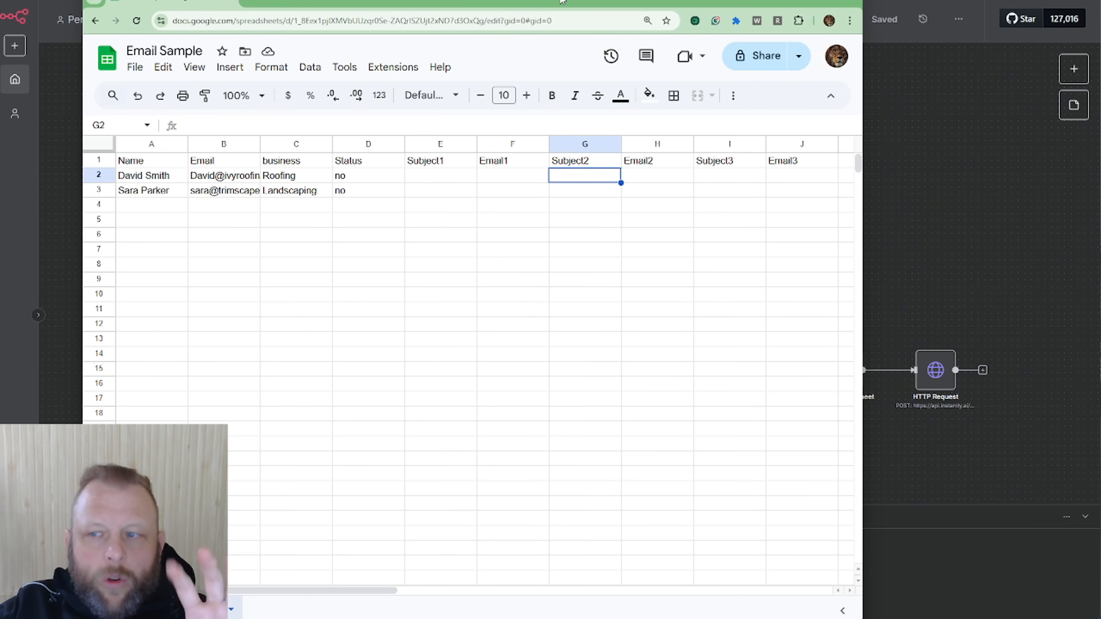
mouse_move(322, 591)
mouse_down()
mouse_move(458, 601)
mouse_move(321, 592)
mouse_up()
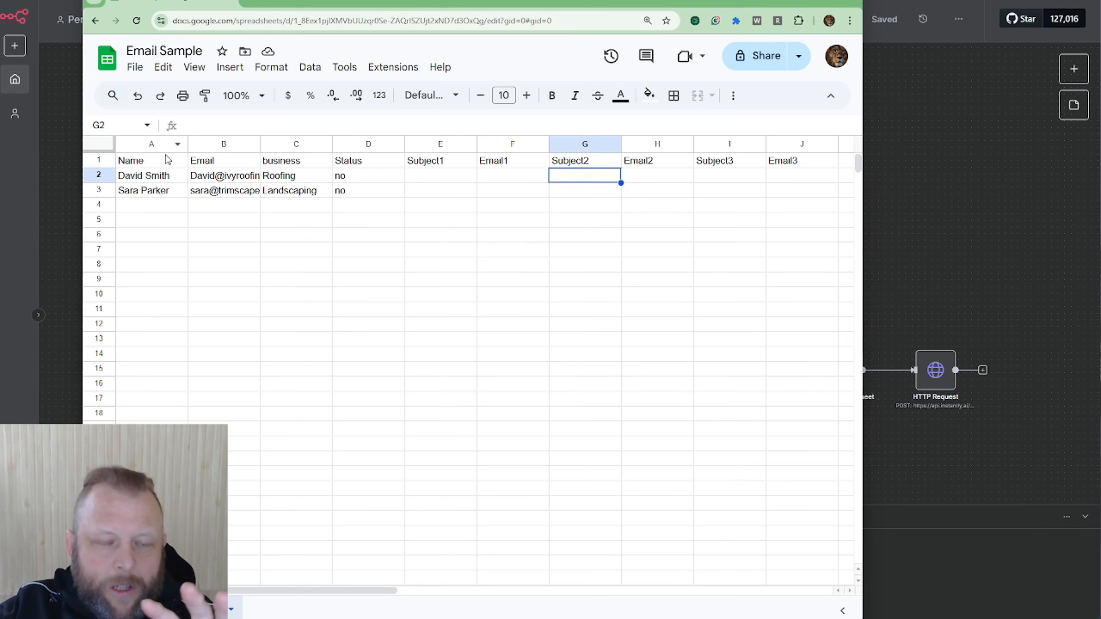
Inspect both leads' email addresses, then drag the sheet window off-screen
click(234, 178)
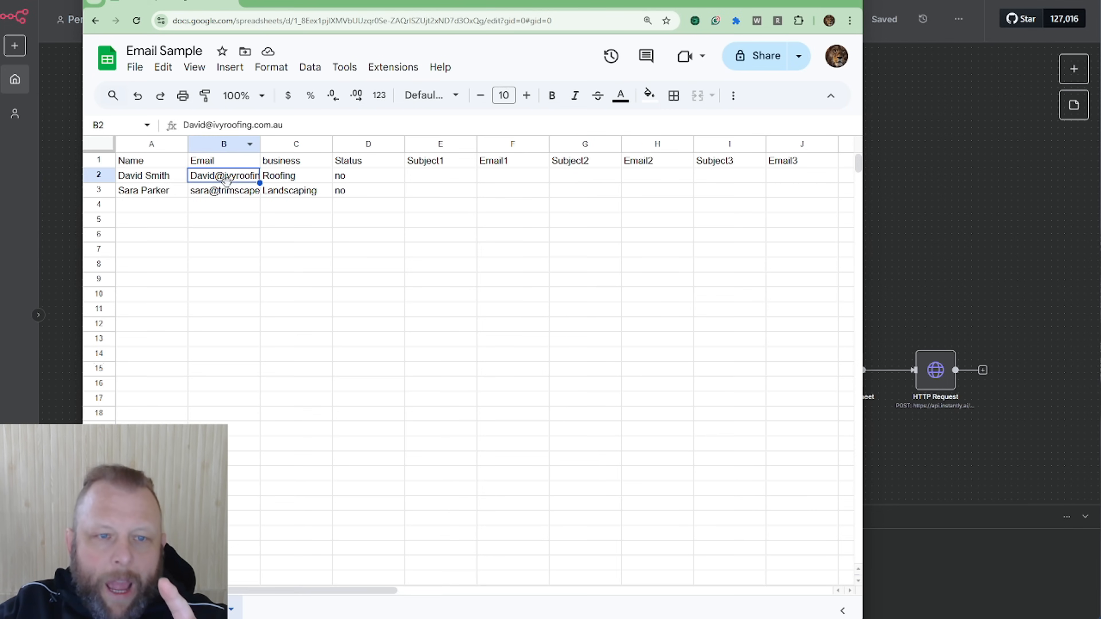
click(227, 192)
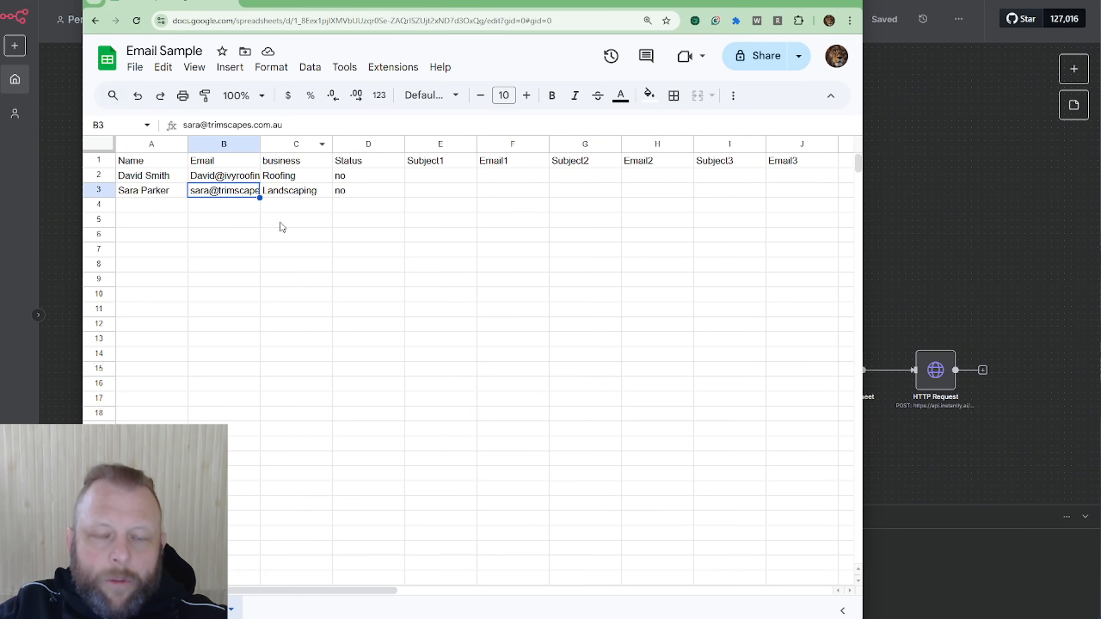
drag(468, 5, 1100, 43)
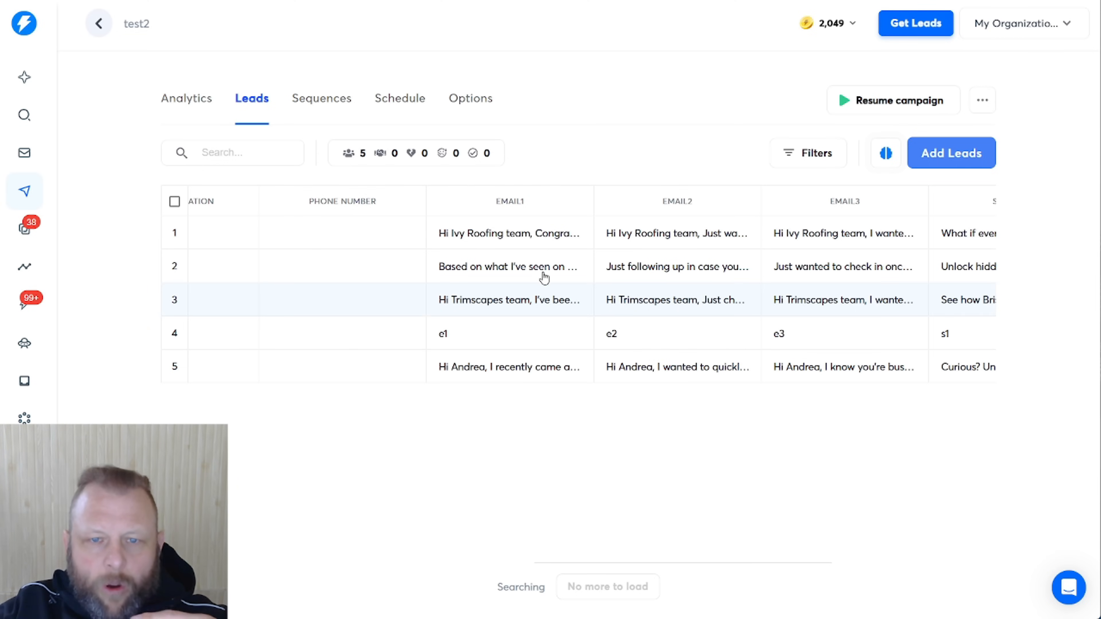
Start adding leads to test2 and bring the Email Sample sheet back alongside
click(948, 151)
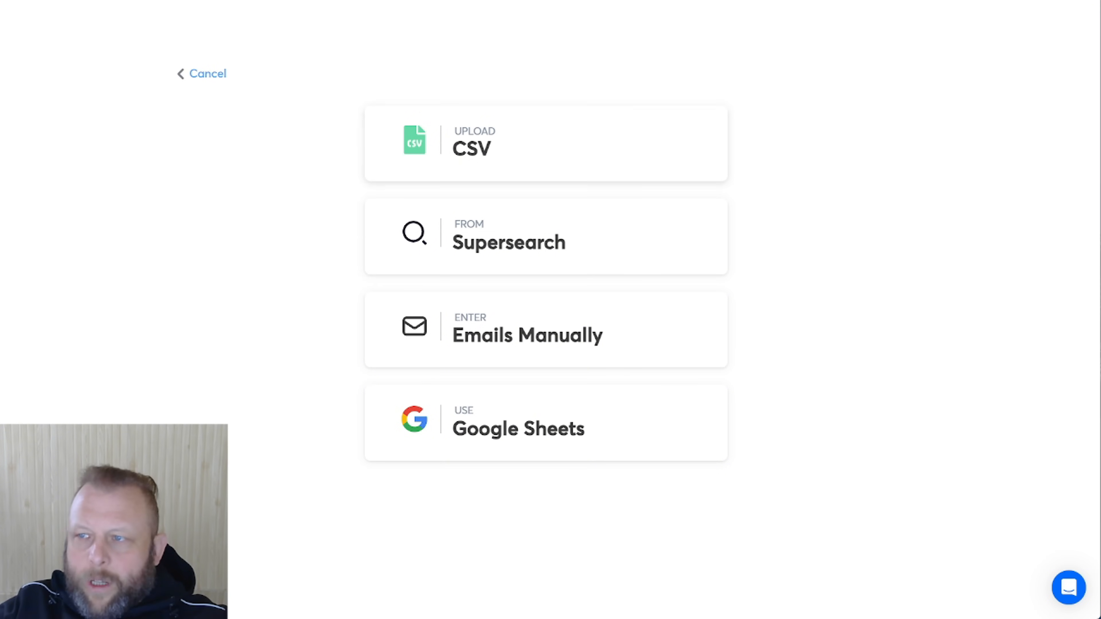
drag(1100, 25, 359, 26)
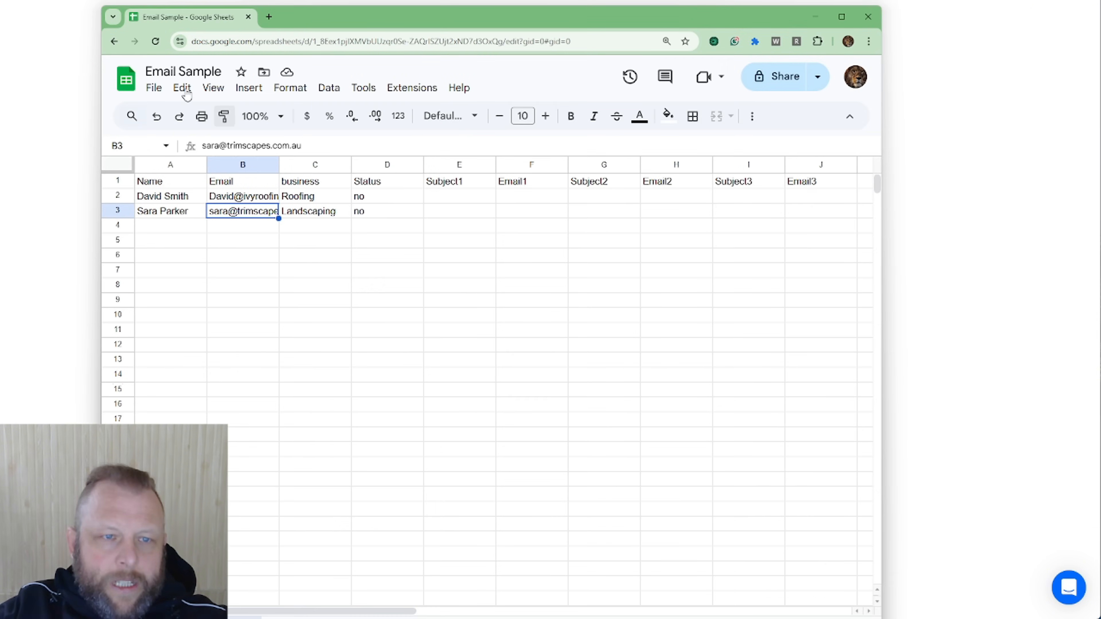
Download the Email Sample sheet as Email Sample - Sheet1.csv and move the Sheets window aside
click(153, 88)
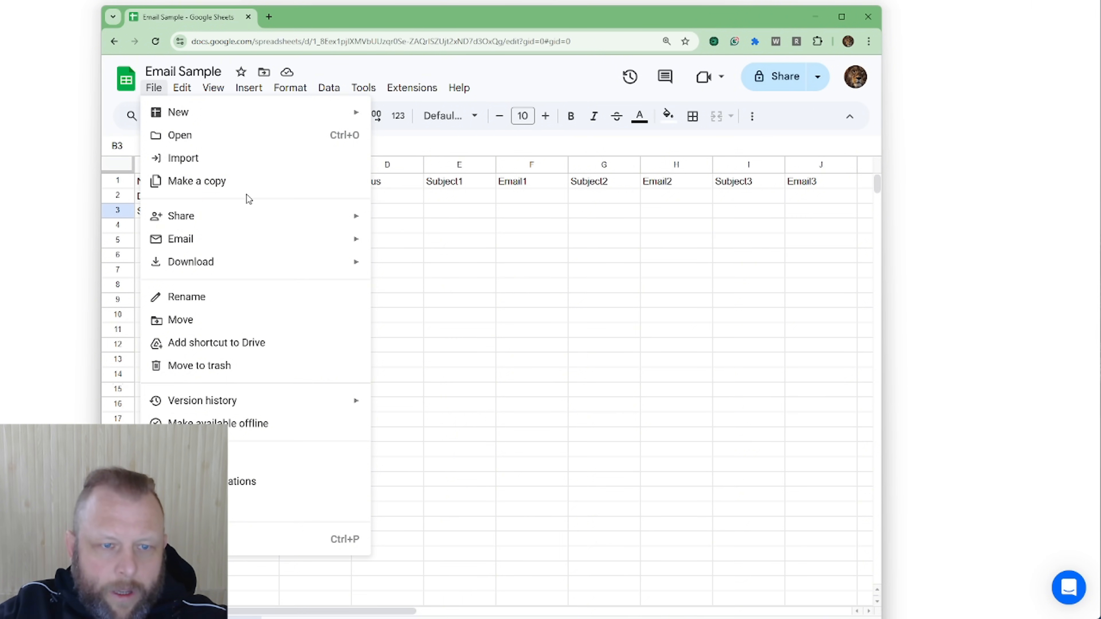
mouse_move(236, 260)
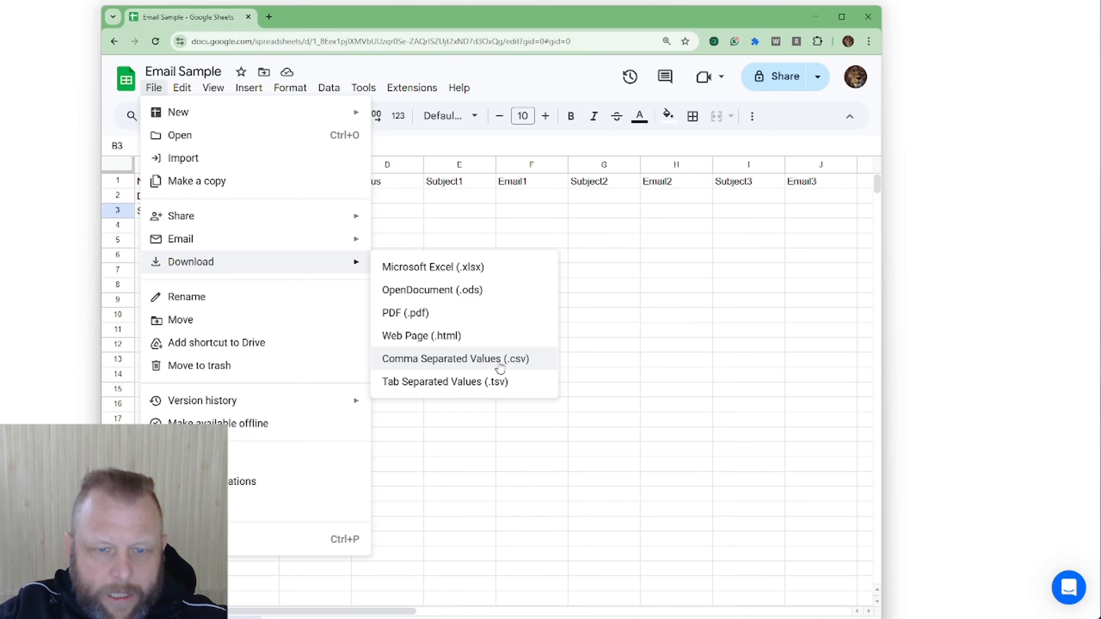
click(511, 364)
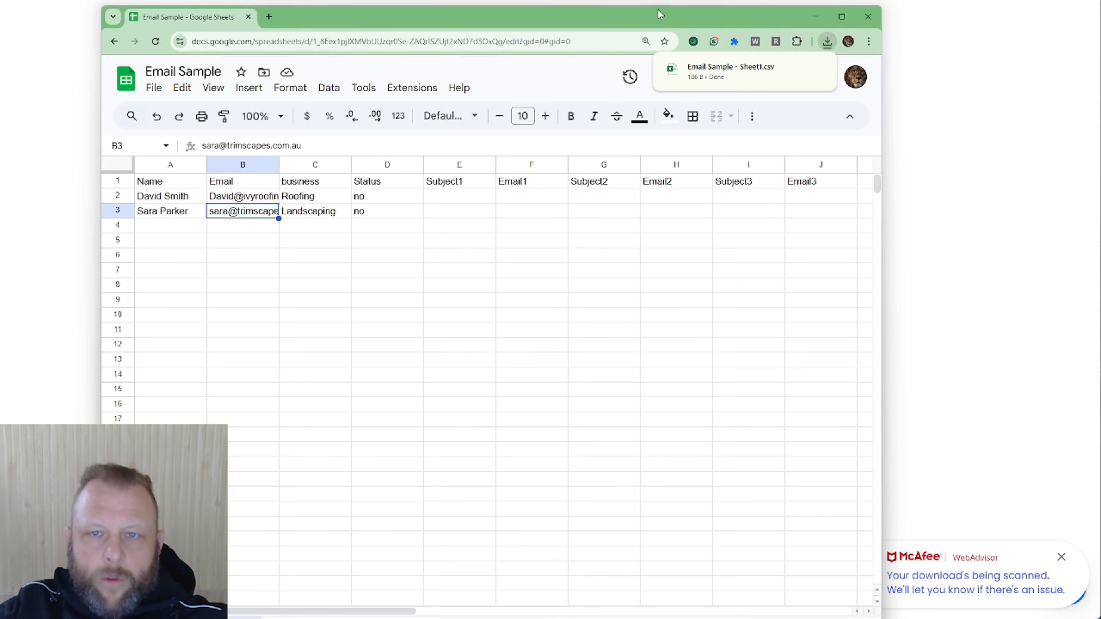
drag(659, 23, 1100, 40)
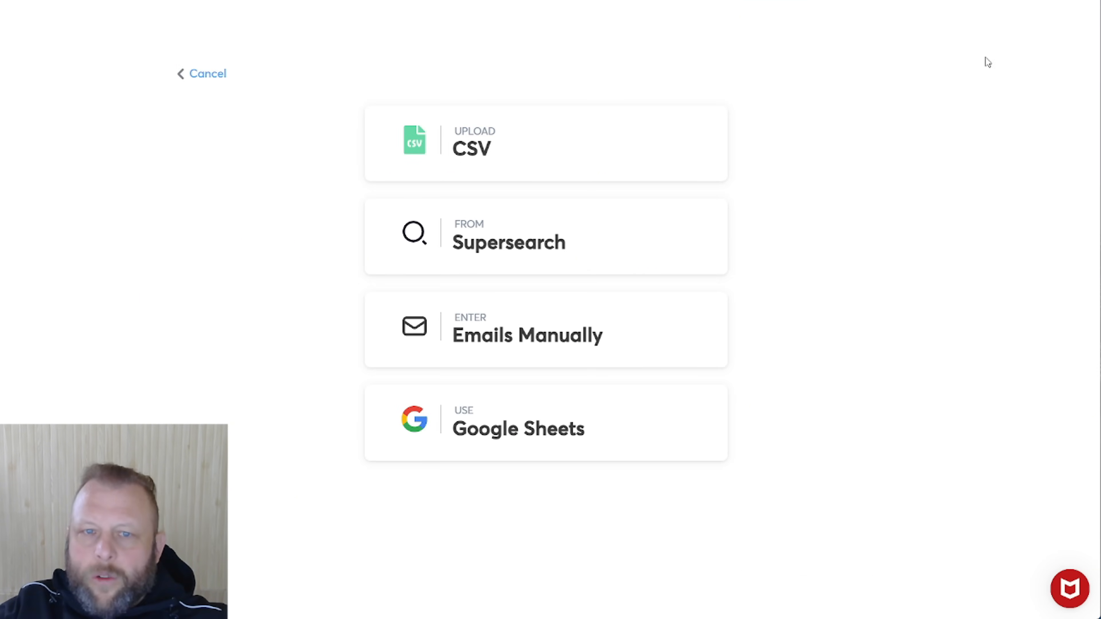
Import leads from the CSV file Email Sample - Sheet1.csv
click(517, 147)
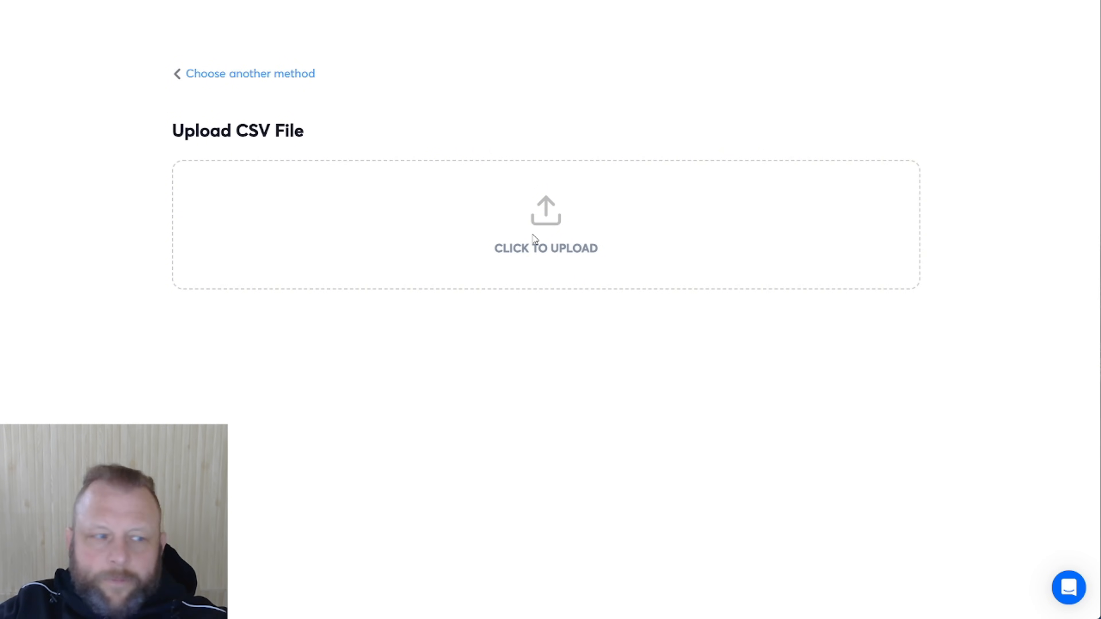
click(535, 248)
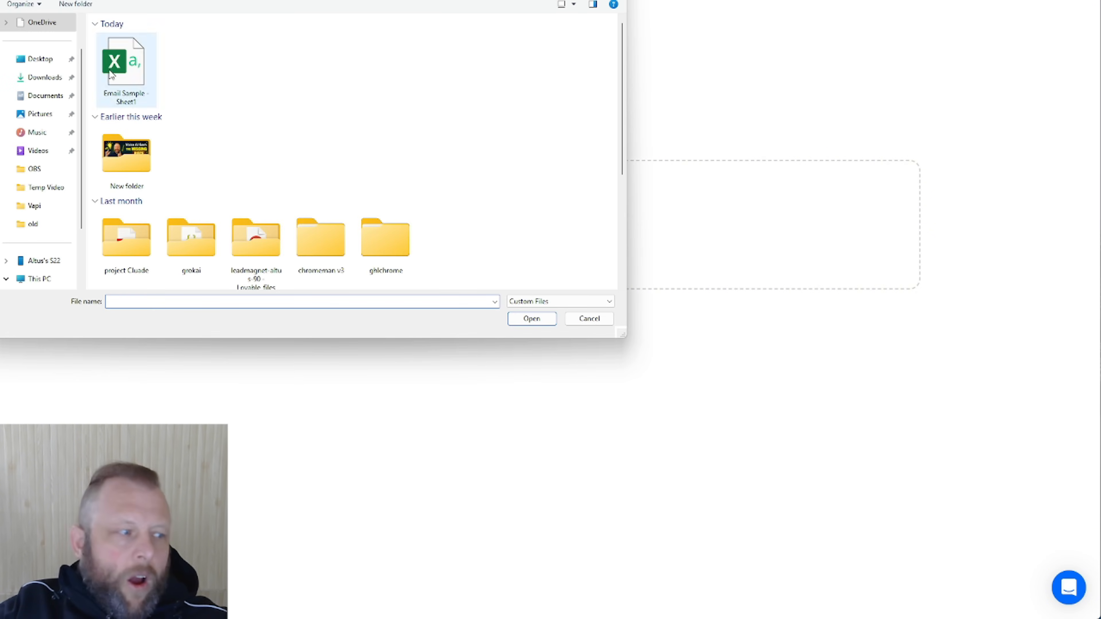
click(112, 74)
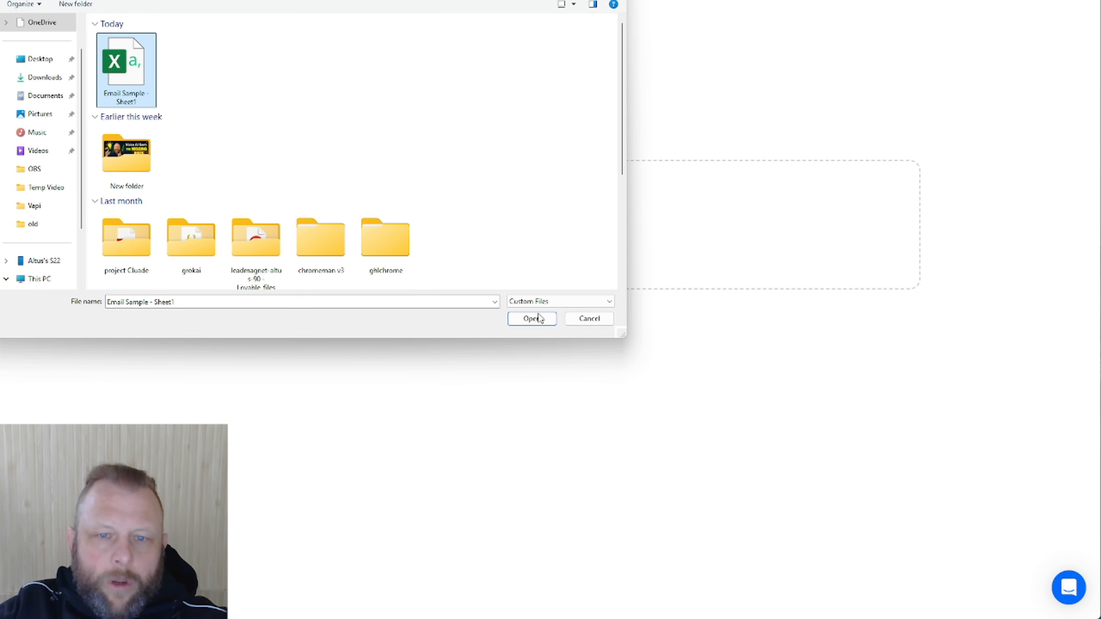
click(539, 323)
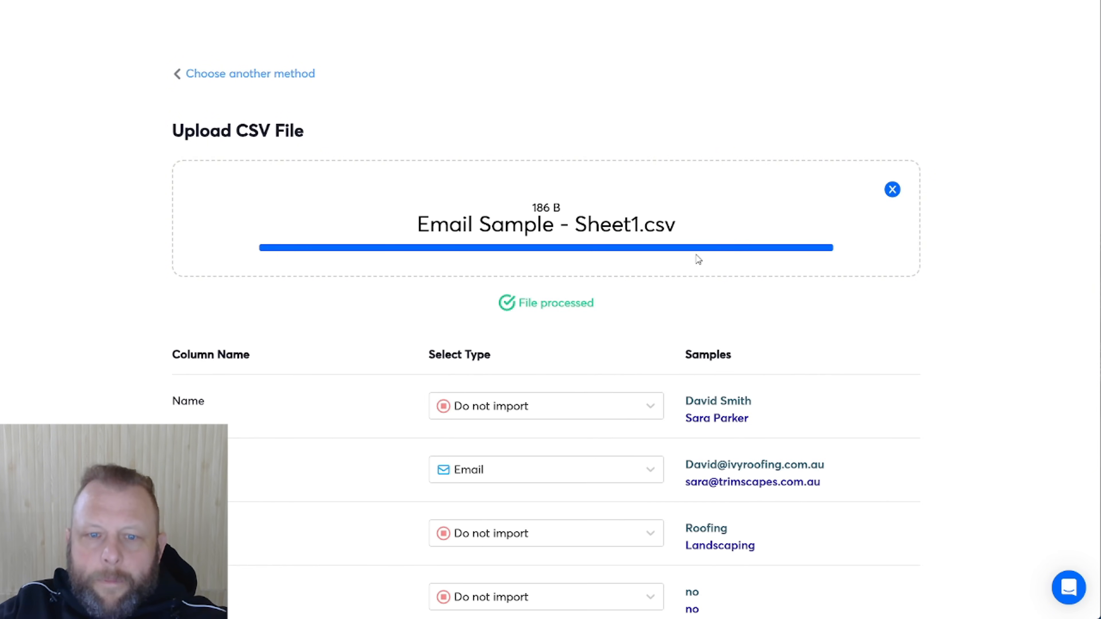
Map the Name column to First Name and the business column to Company Name
scroll(797, 153, down, 1)
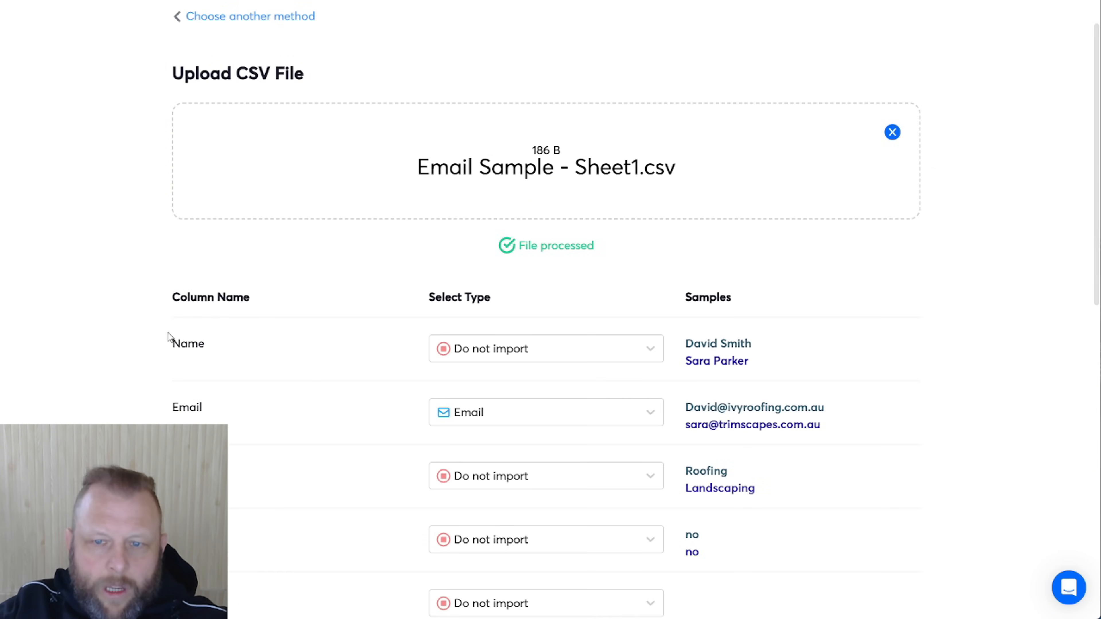
click(597, 359)
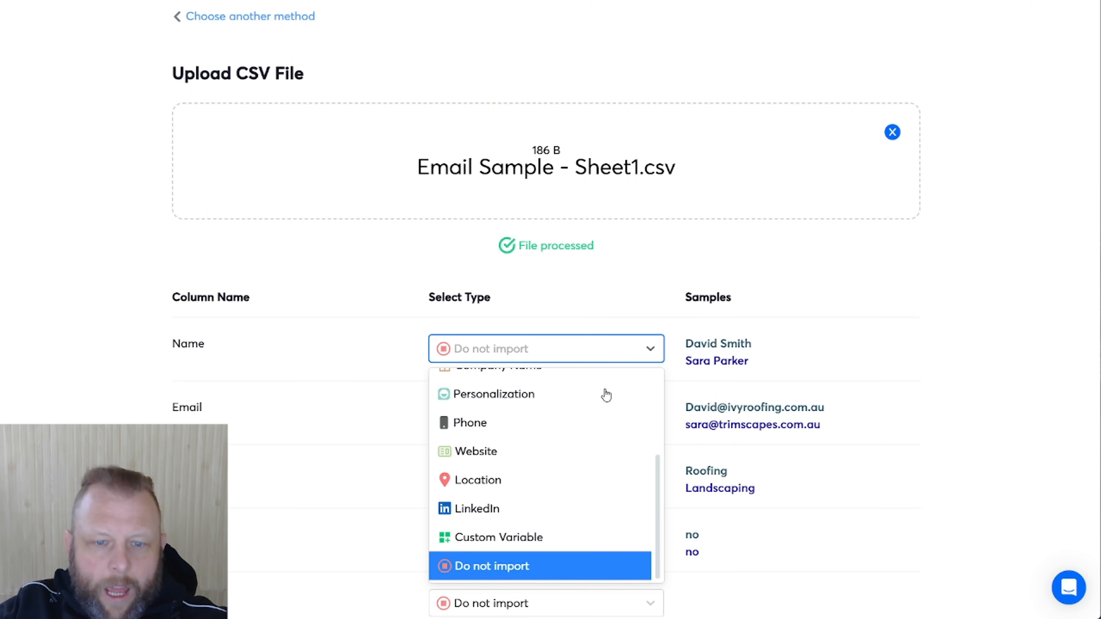
scroll(609, 421, up, 3)
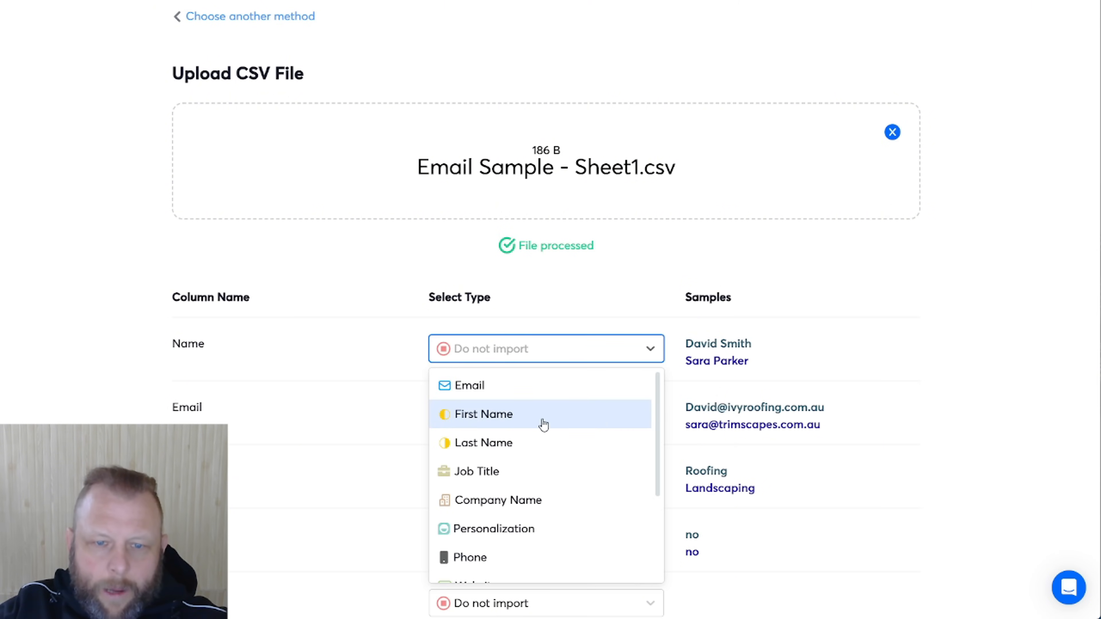
click(541, 419)
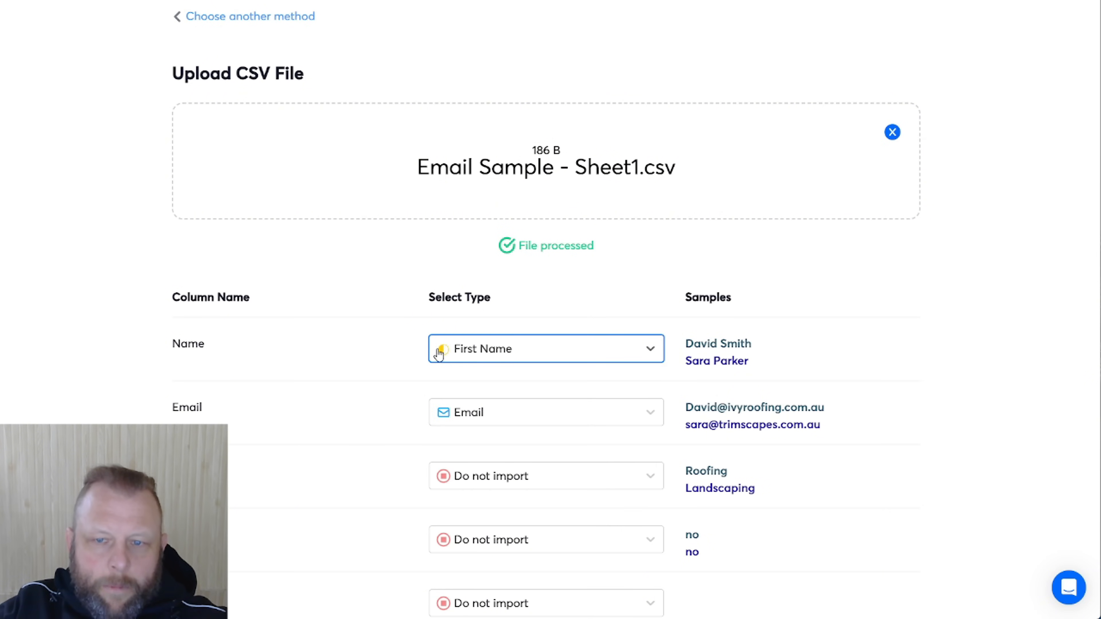
scroll(773, 349, down, 3)
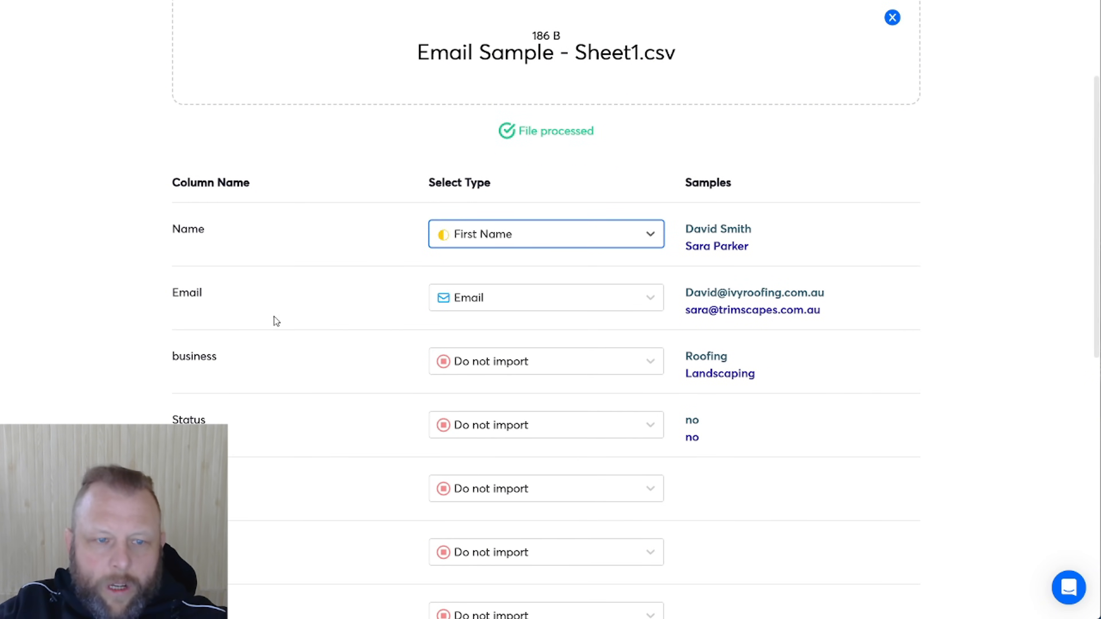
click(600, 367)
click(247, 356)
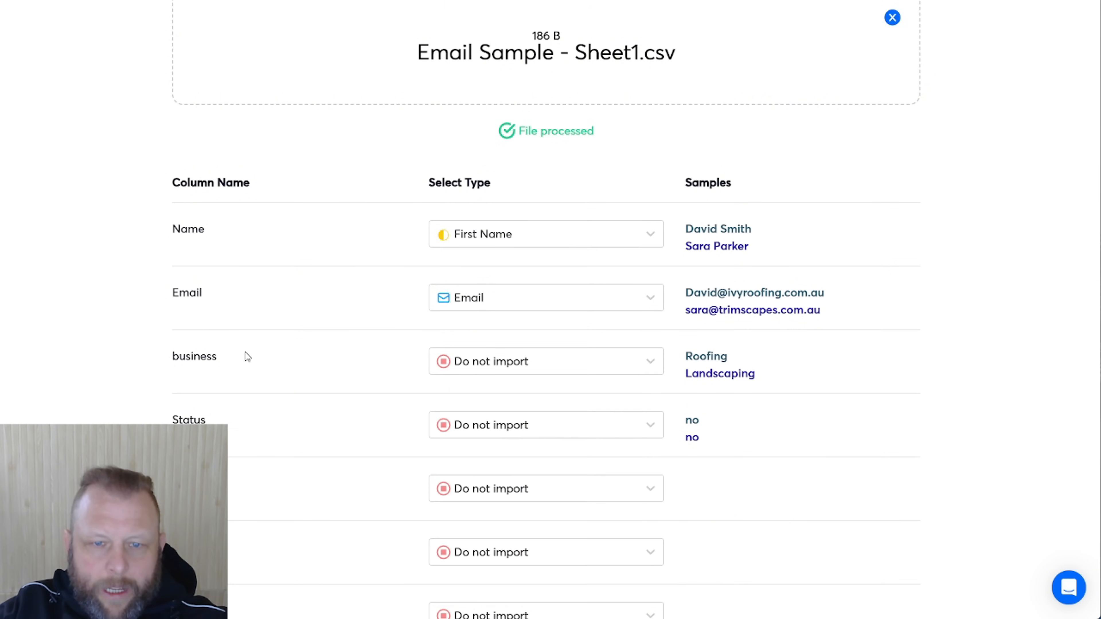
click(577, 364)
scroll(628, 485, up, 3)
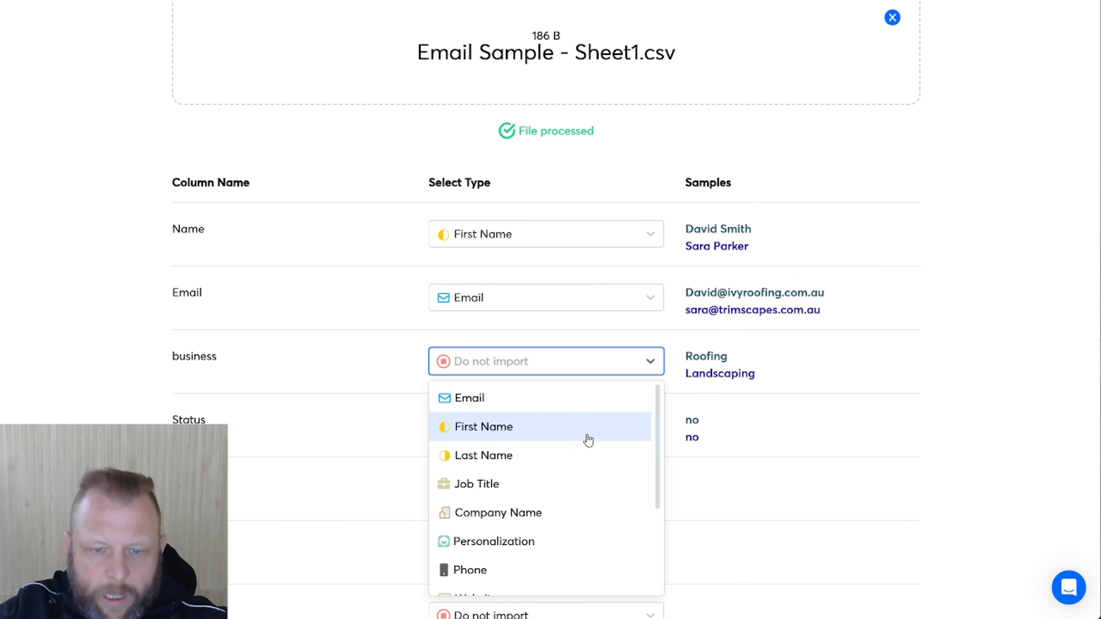
scroll(584, 444, down, 2)
click(563, 458)
click(349, 359)
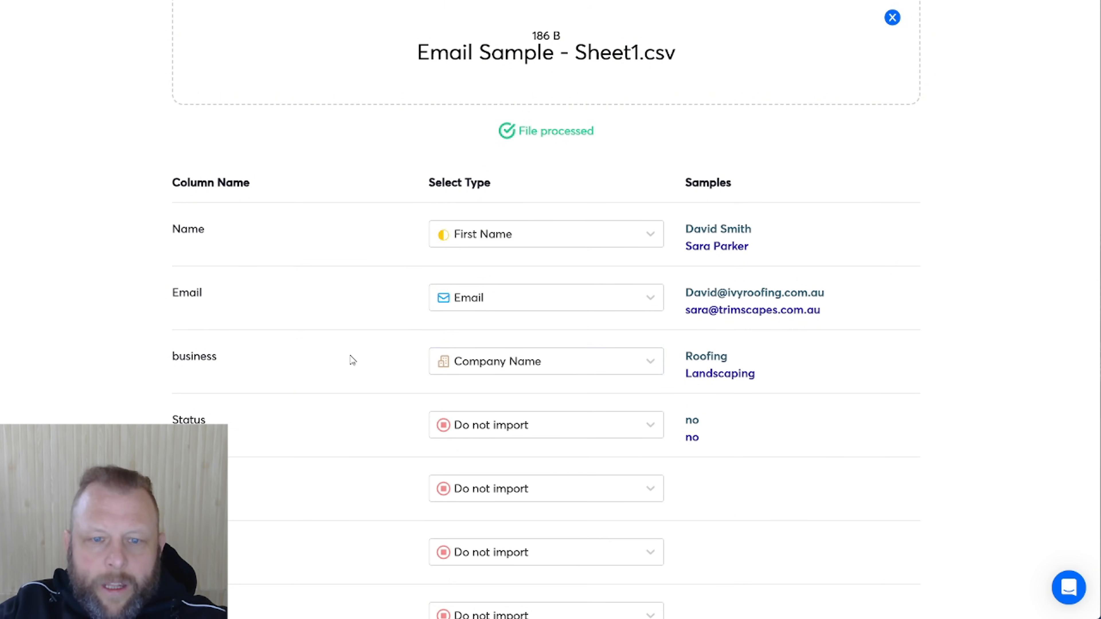
scroll(352, 359, down, 3)
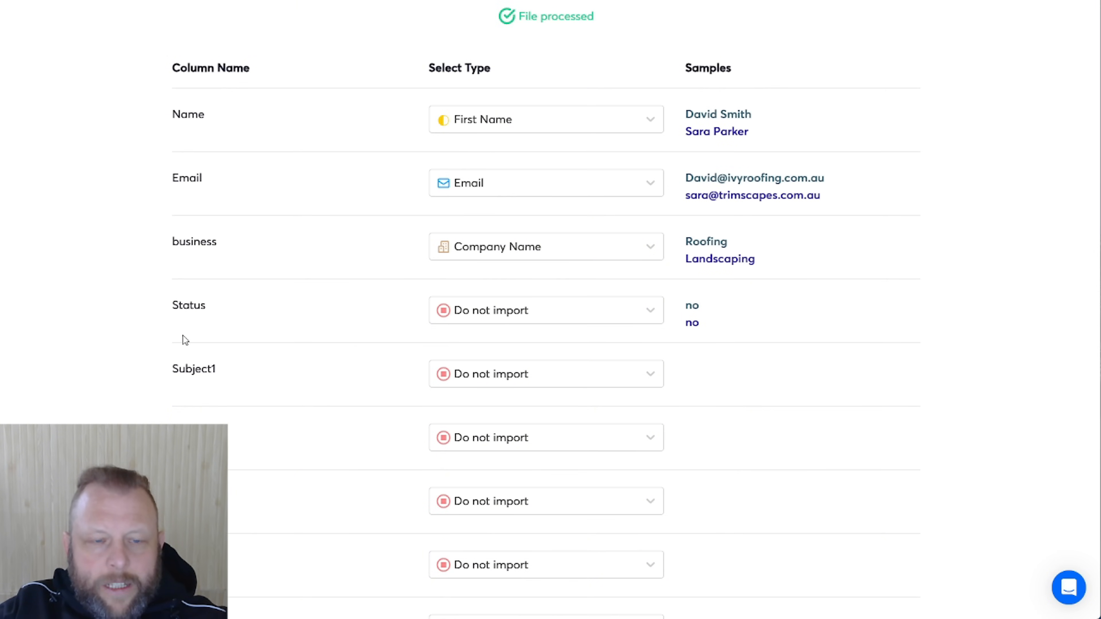
Set Subject1, Email1 and Subject2 to import as custom variables
click(542, 381)
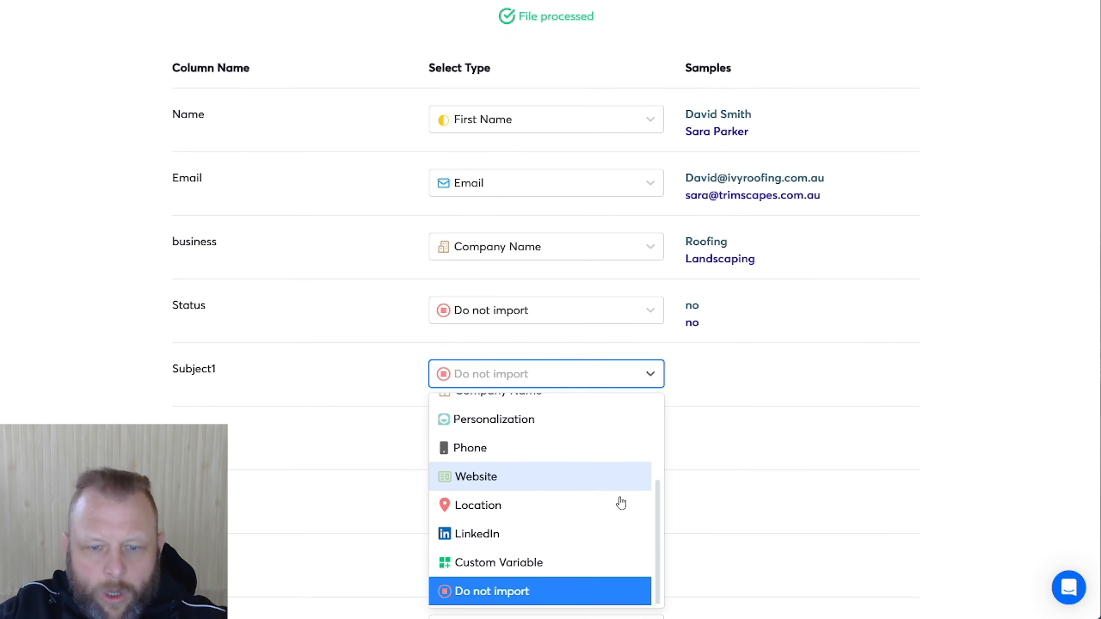
click(568, 563)
click(591, 437)
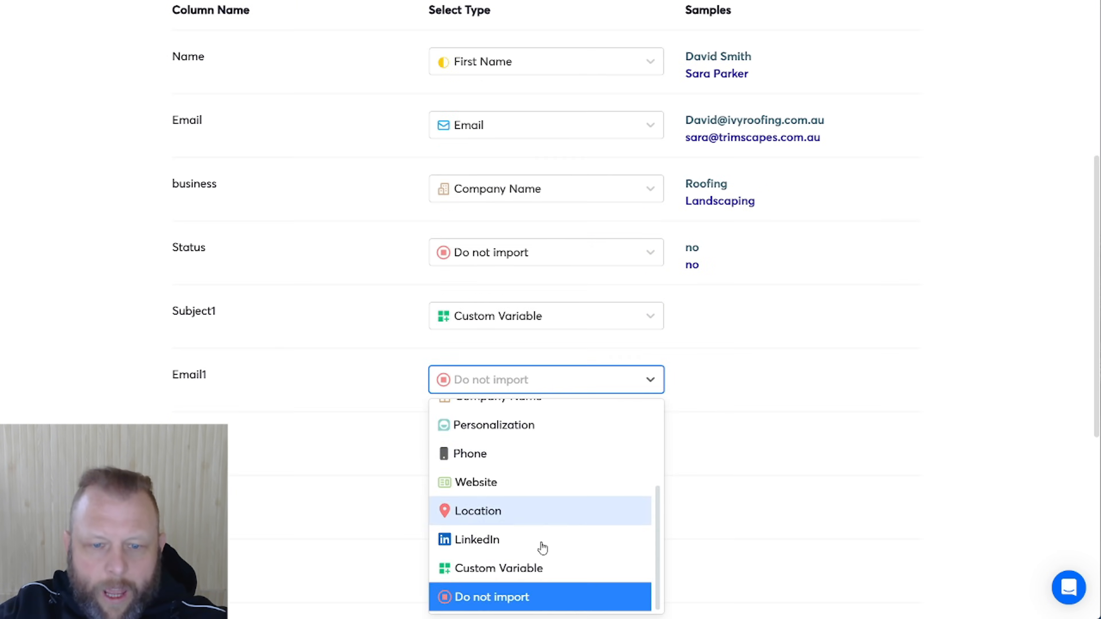
click(537, 579)
click(534, 443)
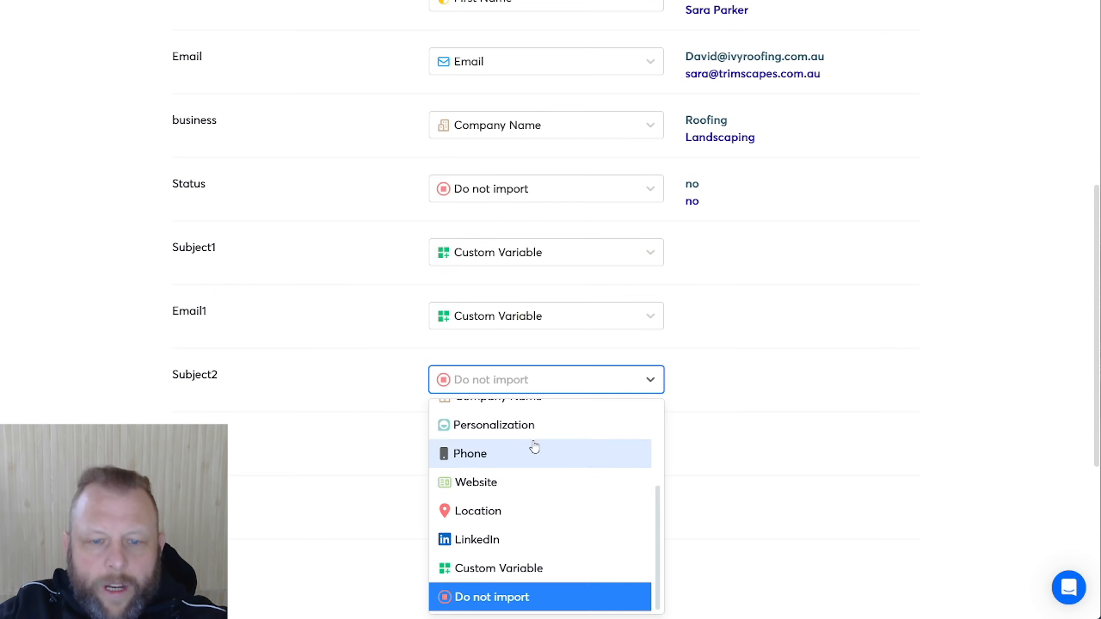
click(466, 569)
Review the column mapping and go back to the lead import method choices
scroll(349, 460, down, 6)
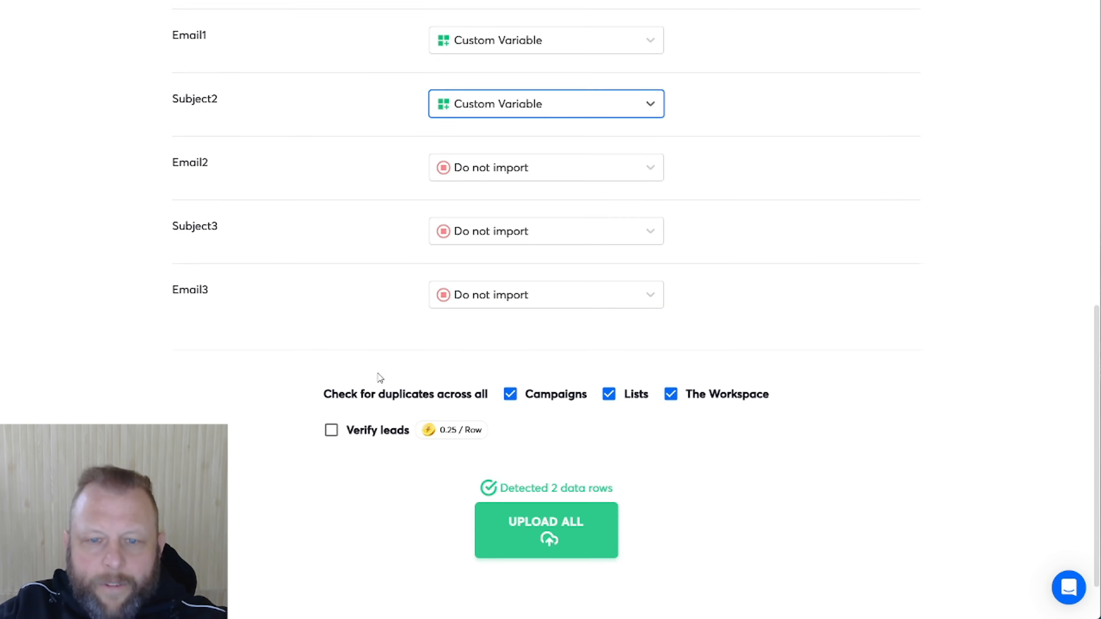
scroll(708, 187, up, 4)
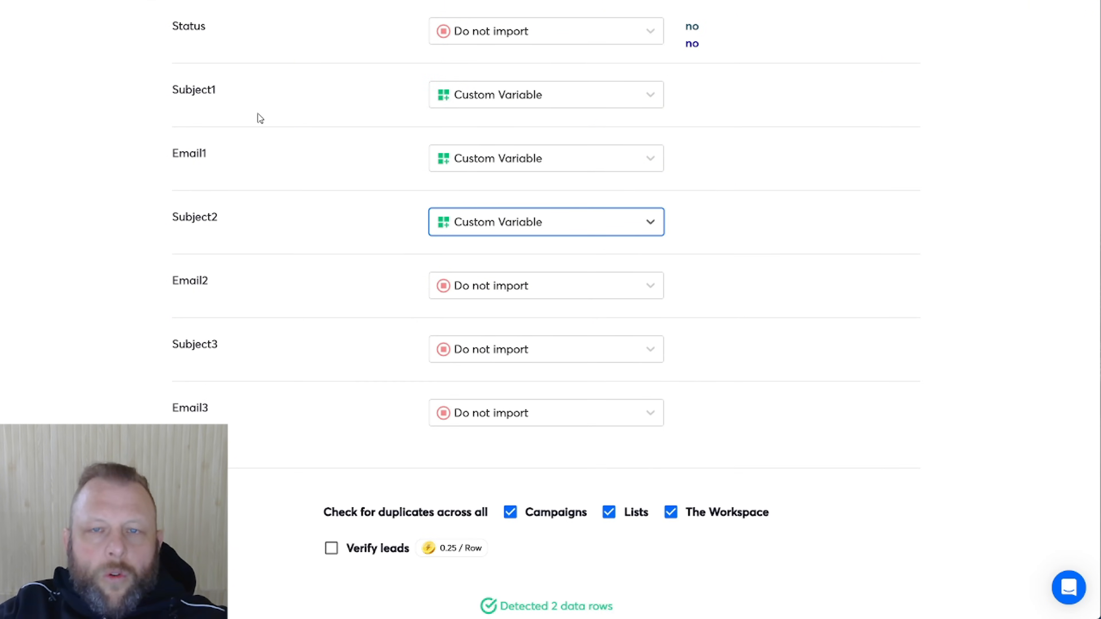
click(233, 221)
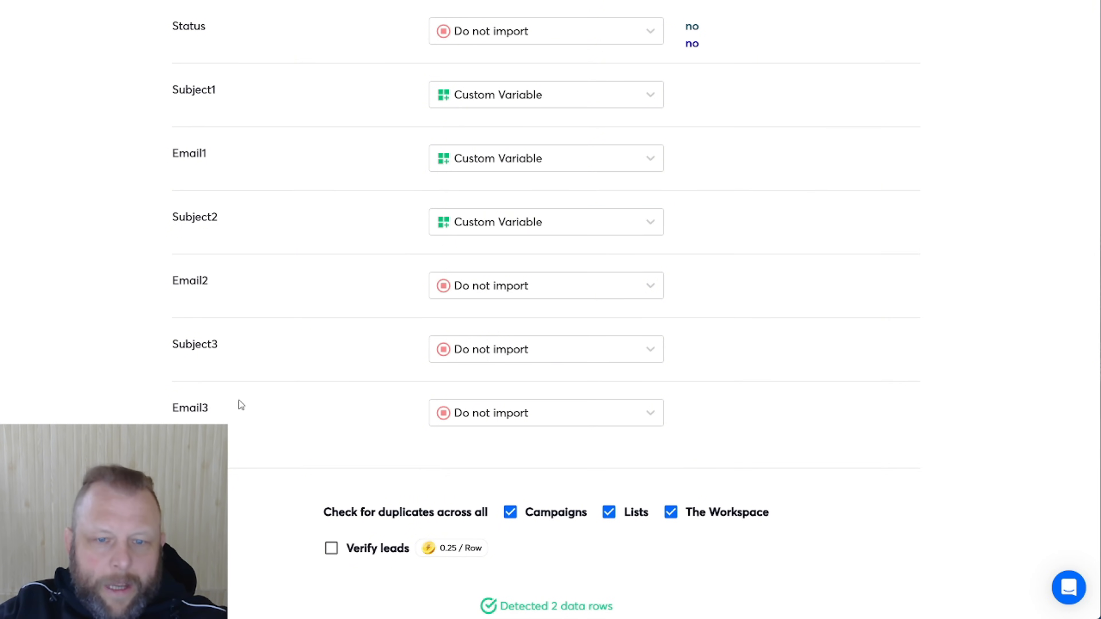
scroll(346, 391, up, 5)
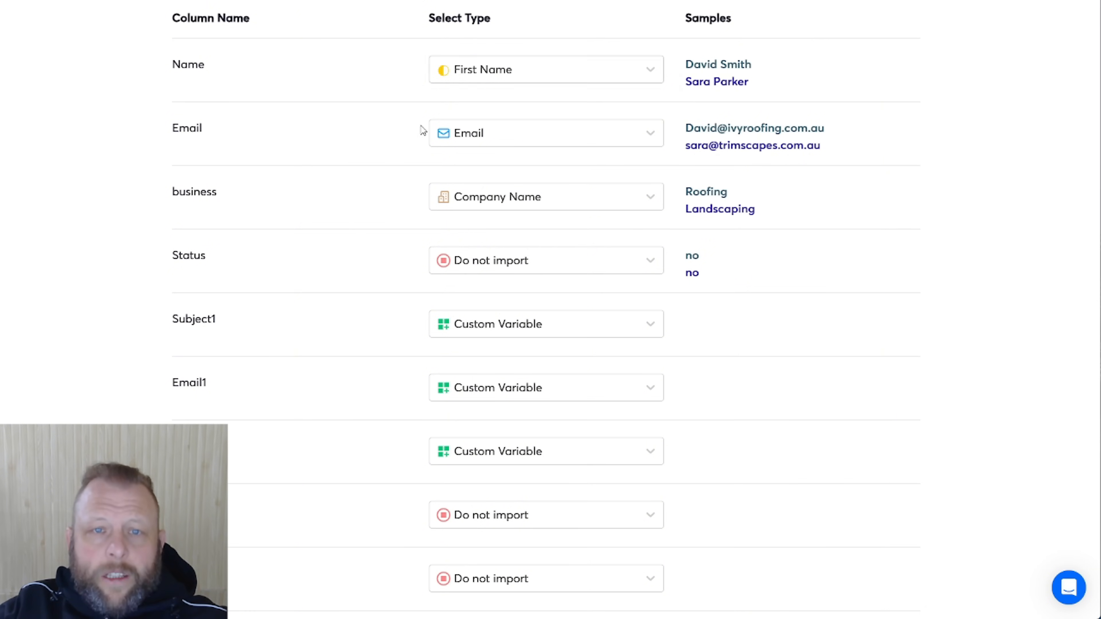
scroll(427, 110, up, 8)
click(191, 74)
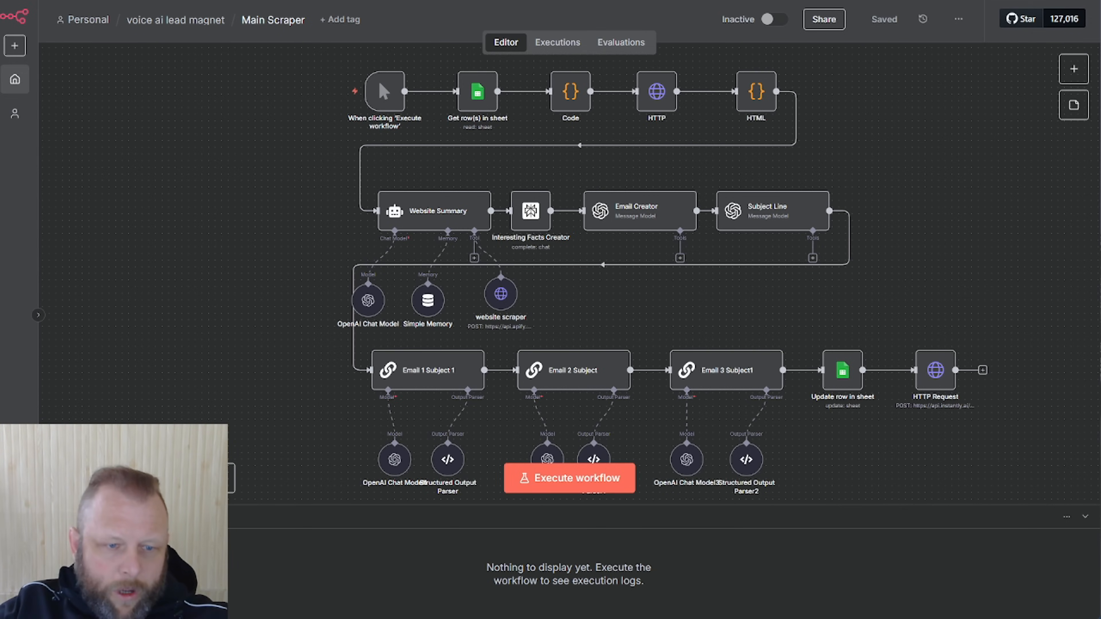
Move the manual trigger node into place and open the 'What happens next?' nodes panel
scroll(570, 273, up, 2)
scroll(182, 349, up, 4)
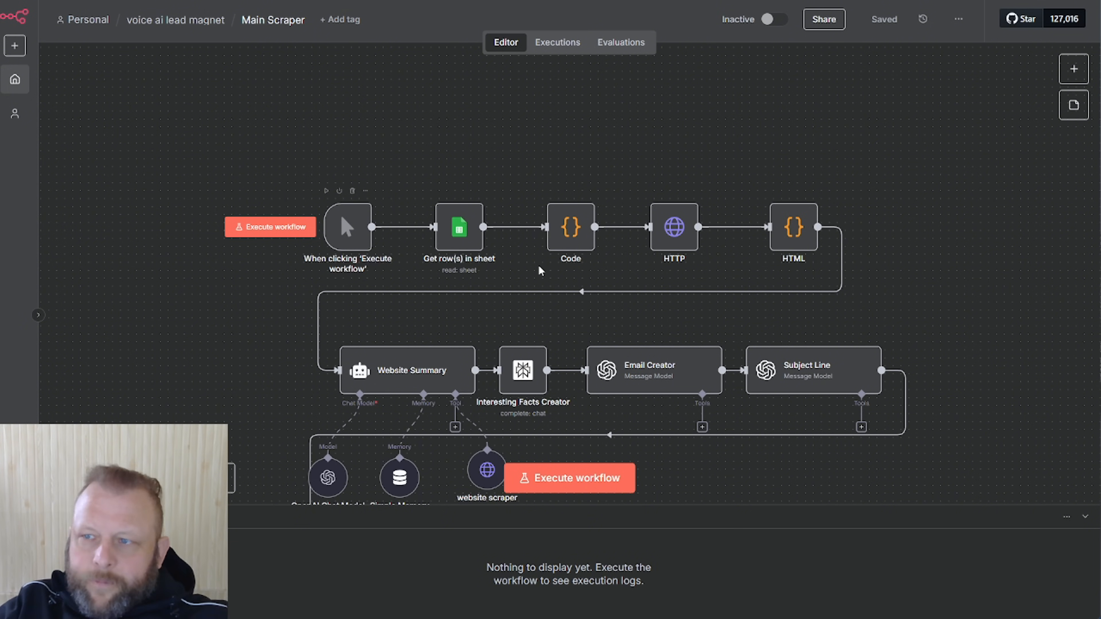
drag(557, 34, 1100, 38)
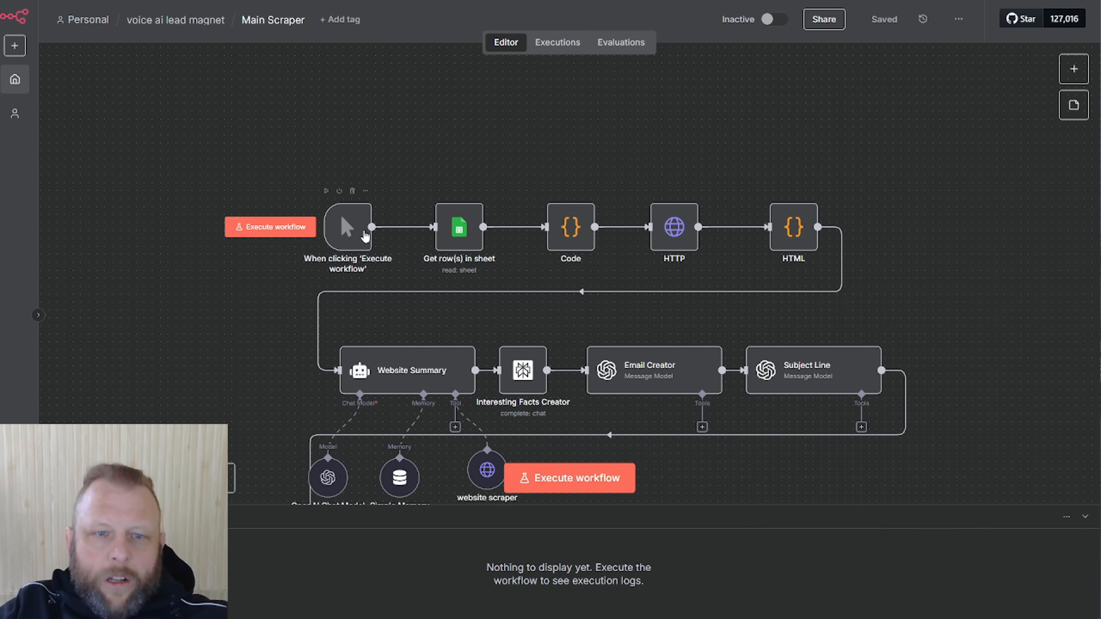
mouse_move(329, 207)
mouse_down()
mouse_move(281, 175)
mouse_move(370, 152)
mouse_move(316, 160)
mouse_move(347, 191)
mouse_move(343, 221)
mouse_up()
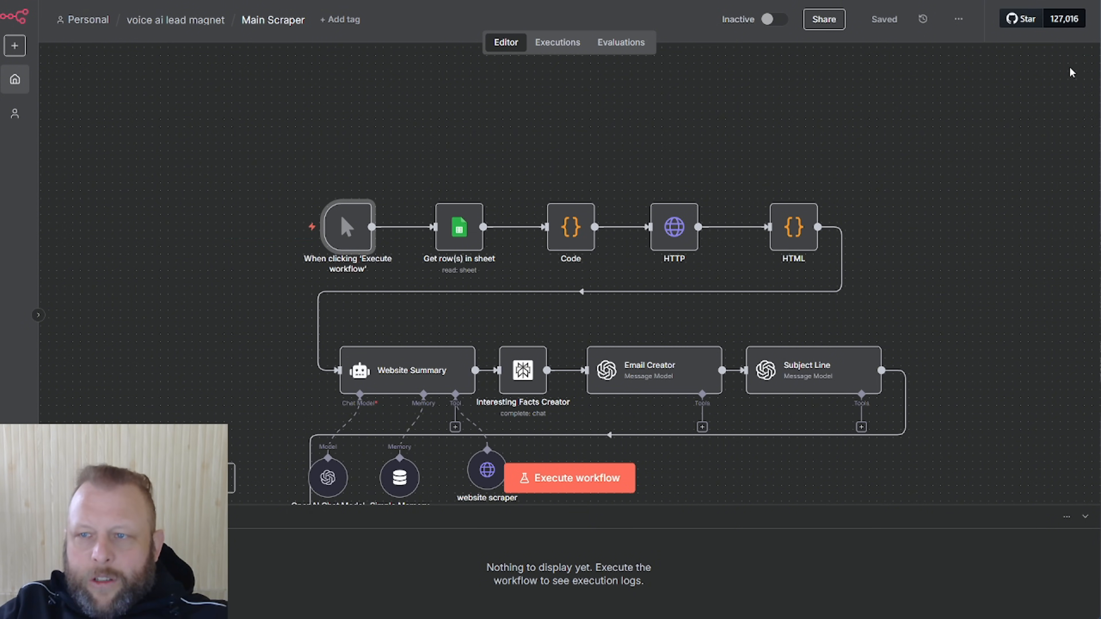
click(1071, 69)
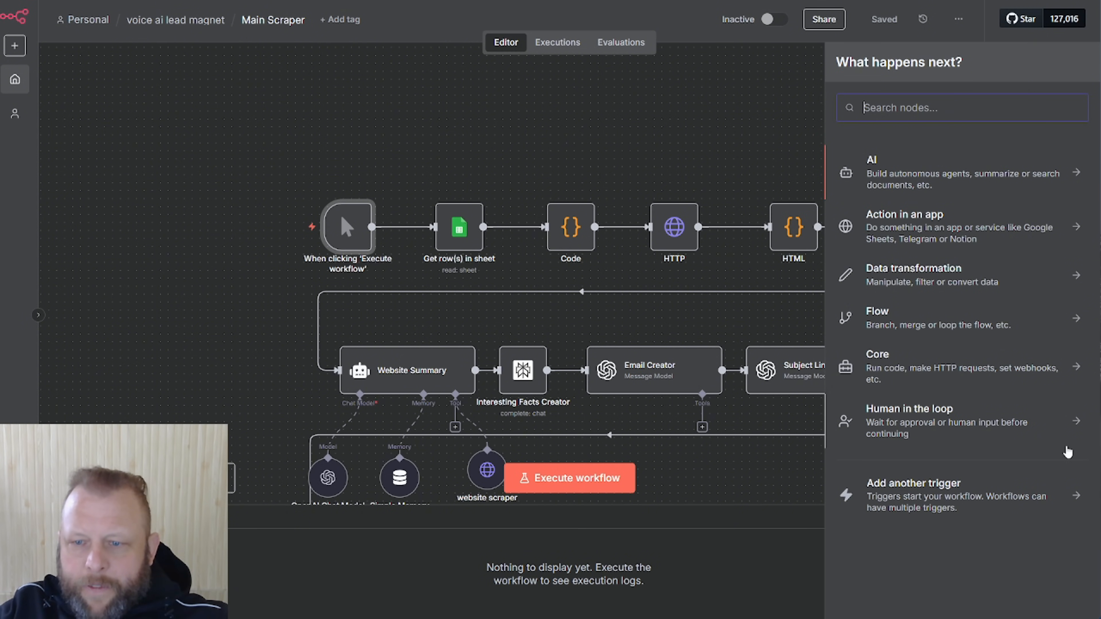
Dismiss the trigger list, shift the manual trigger node left, and bring in the Email Sample sheet
click(1091, 494)
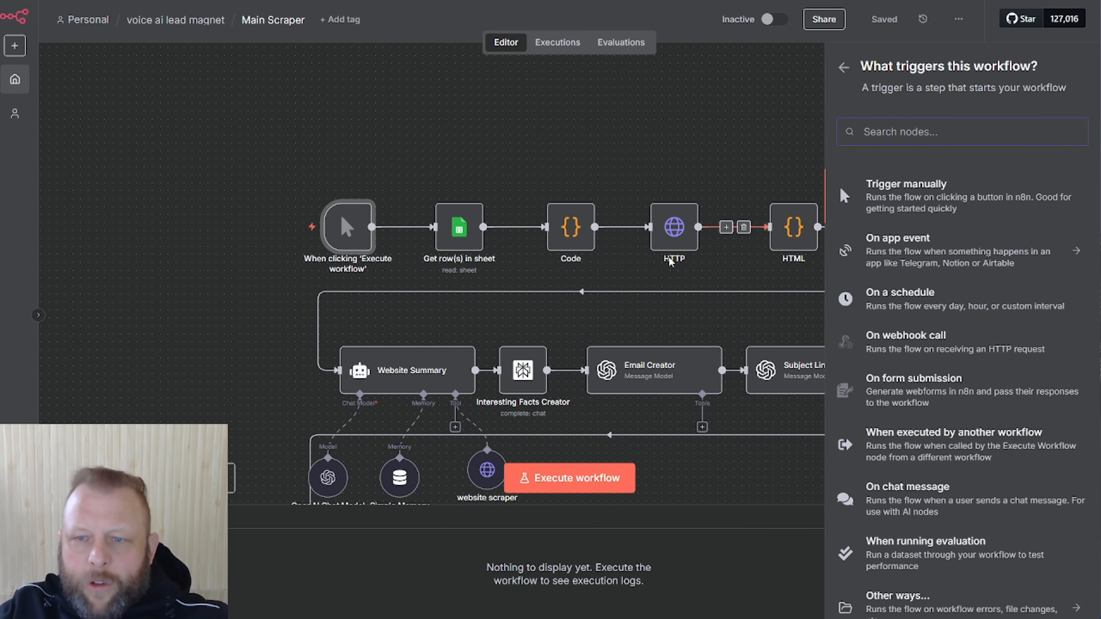
click(632, 145)
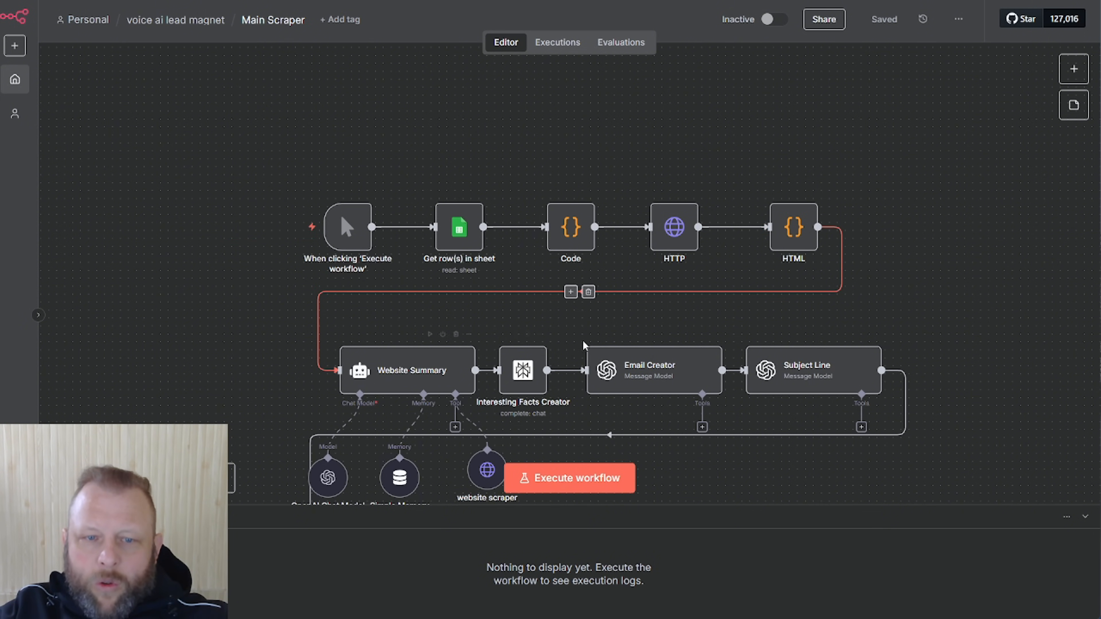
mouse_move(345, 239)
mouse_move(346, 239)
mouse_down()
mouse_move(305, 147)
mouse_move(352, 235)
mouse_up()
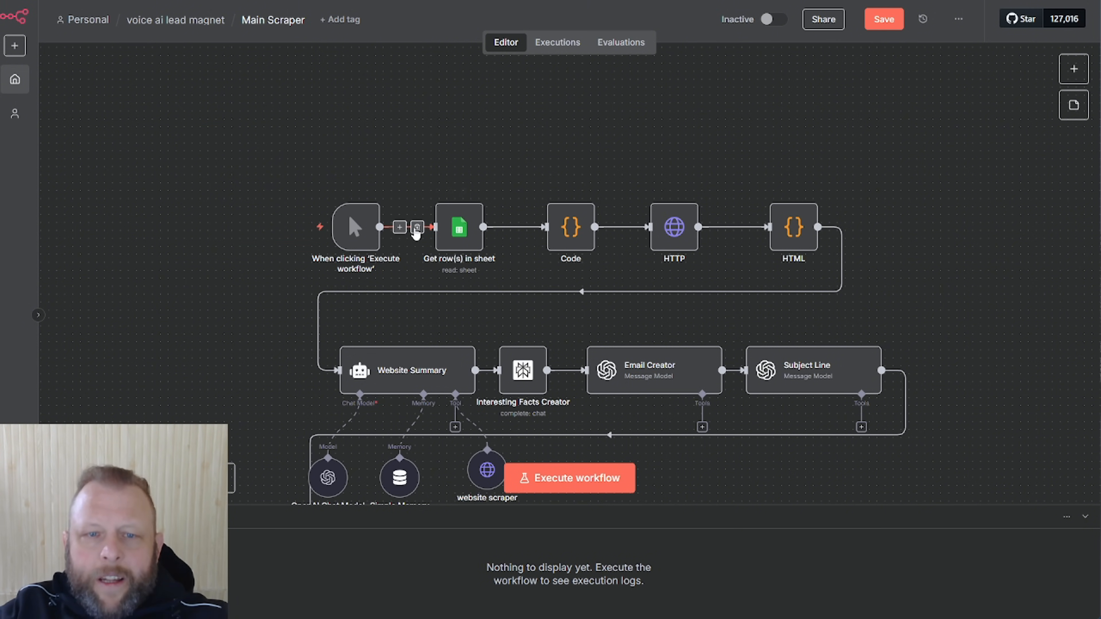
drag(348, 239, 309, 239)
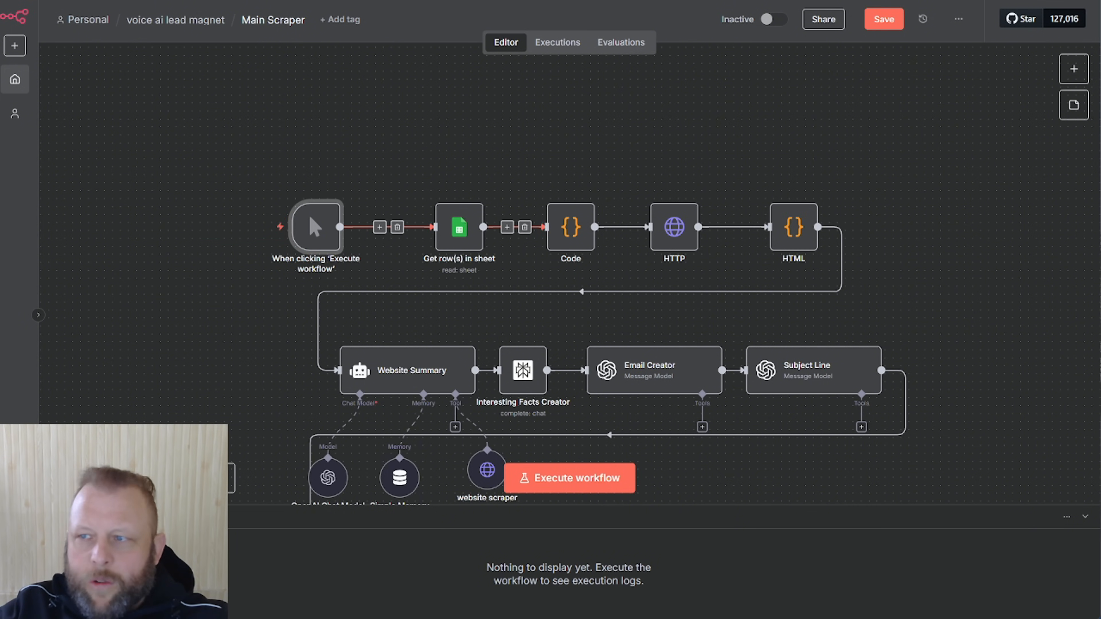
drag(1100, 26, 768, 35)
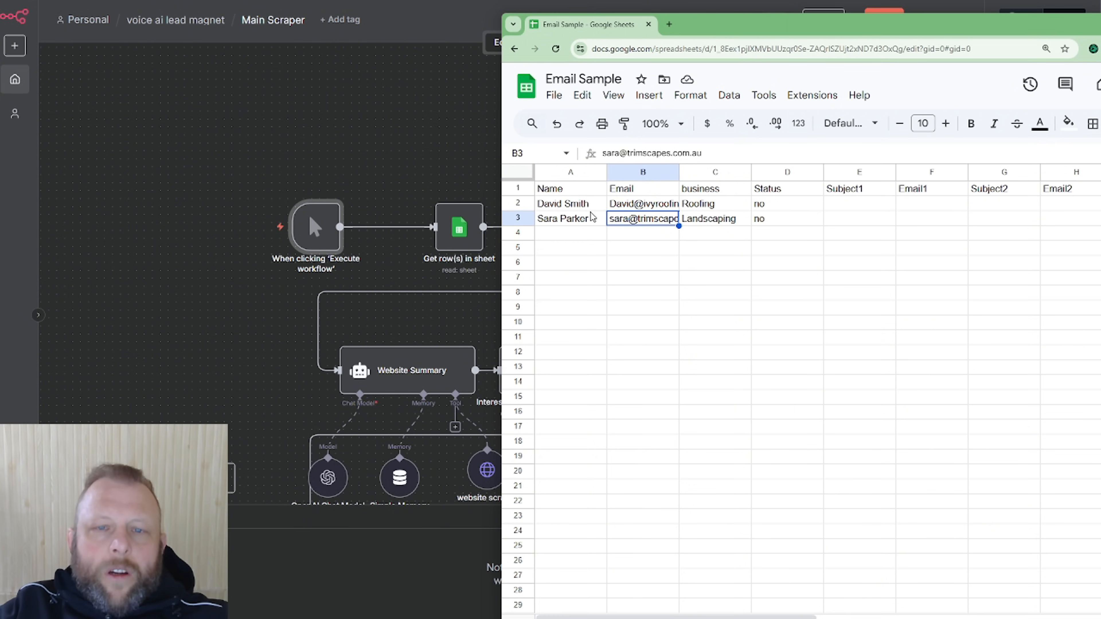
Select cell A2 of the Email Sample sheet, then move the spreadsheet off to the right
click(569, 208)
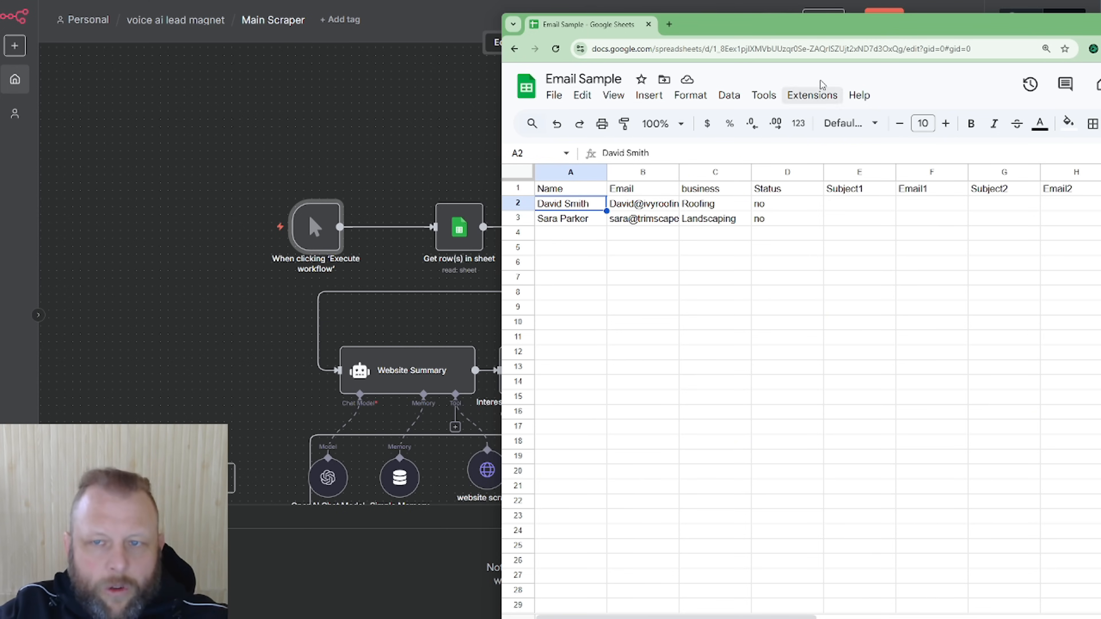
drag(822, 31, 1100, 31)
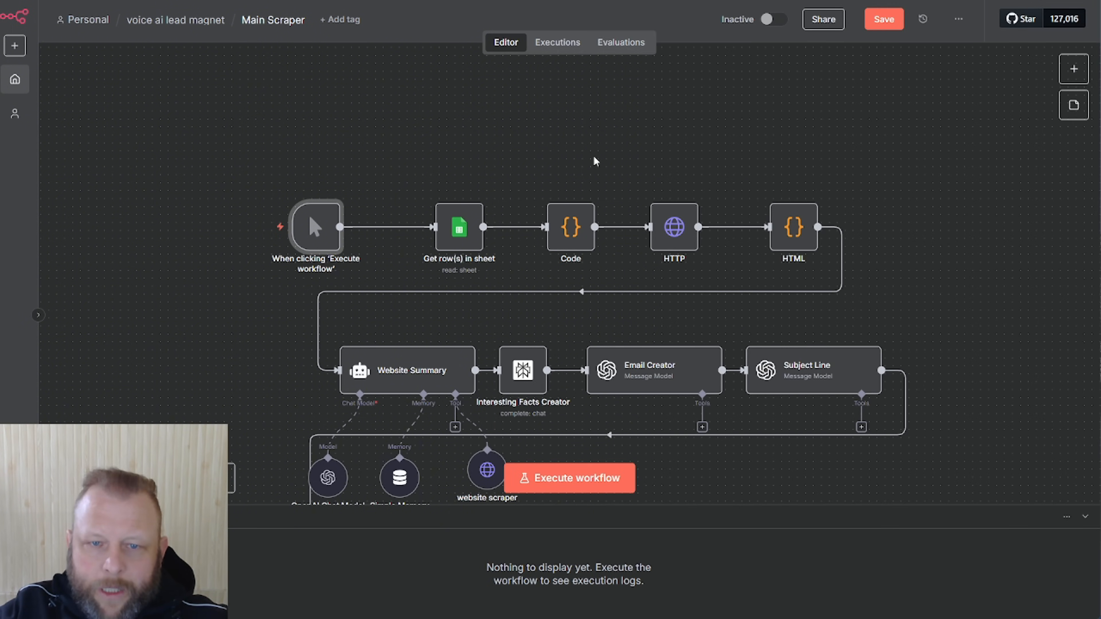
Inspect the Get row(s) in sheet node and browse the Google Sheets actions list
click(471, 245)
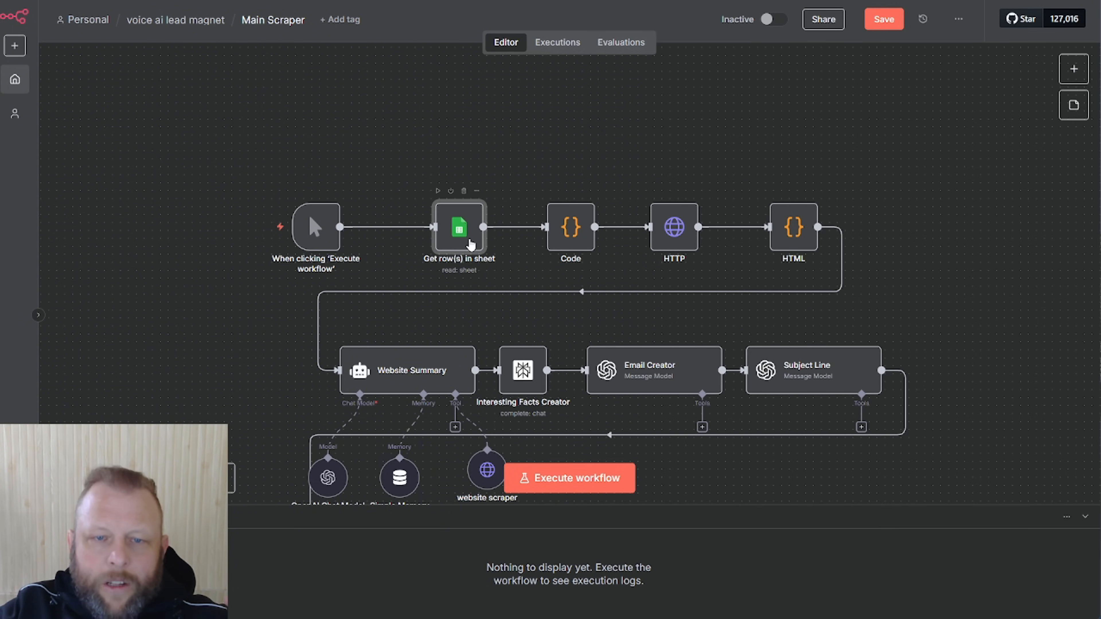
double_click(471, 245)
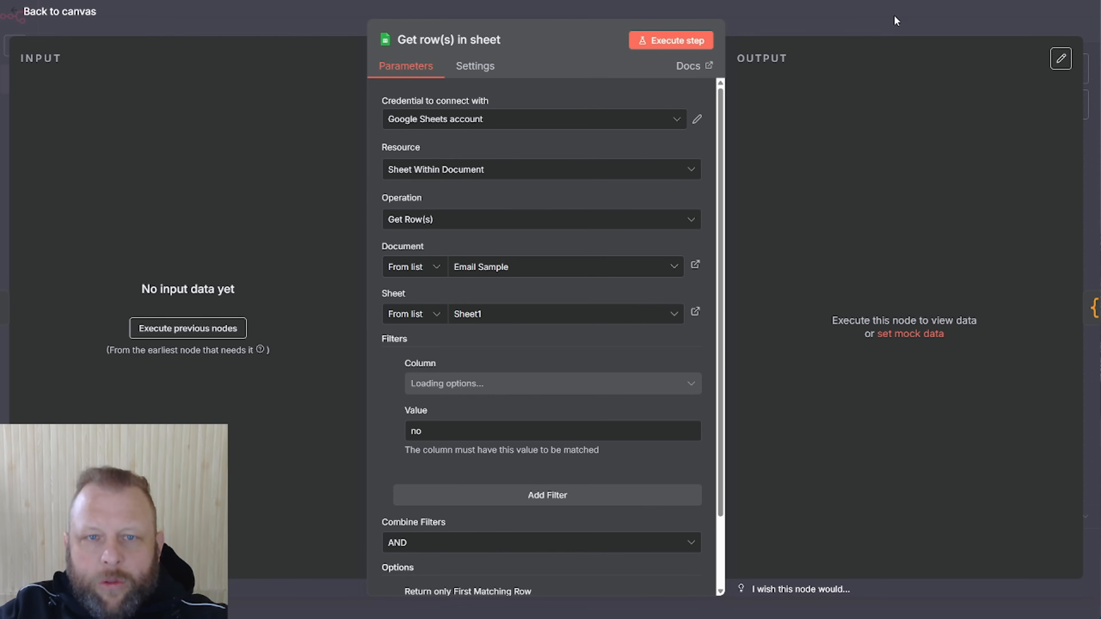
click(859, 23)
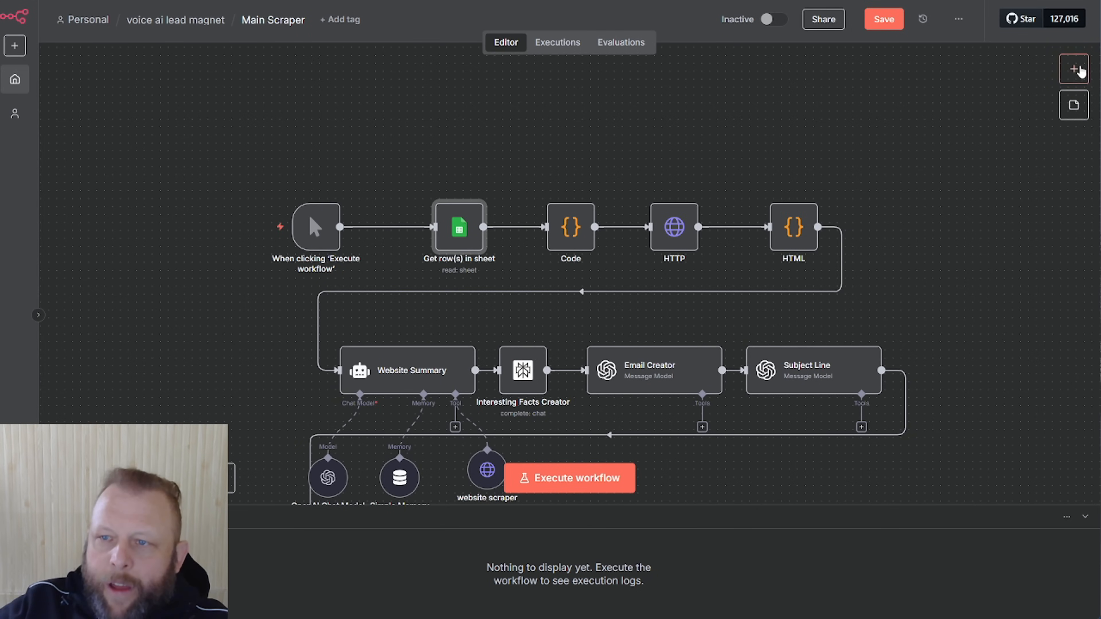
click(1077, 73)
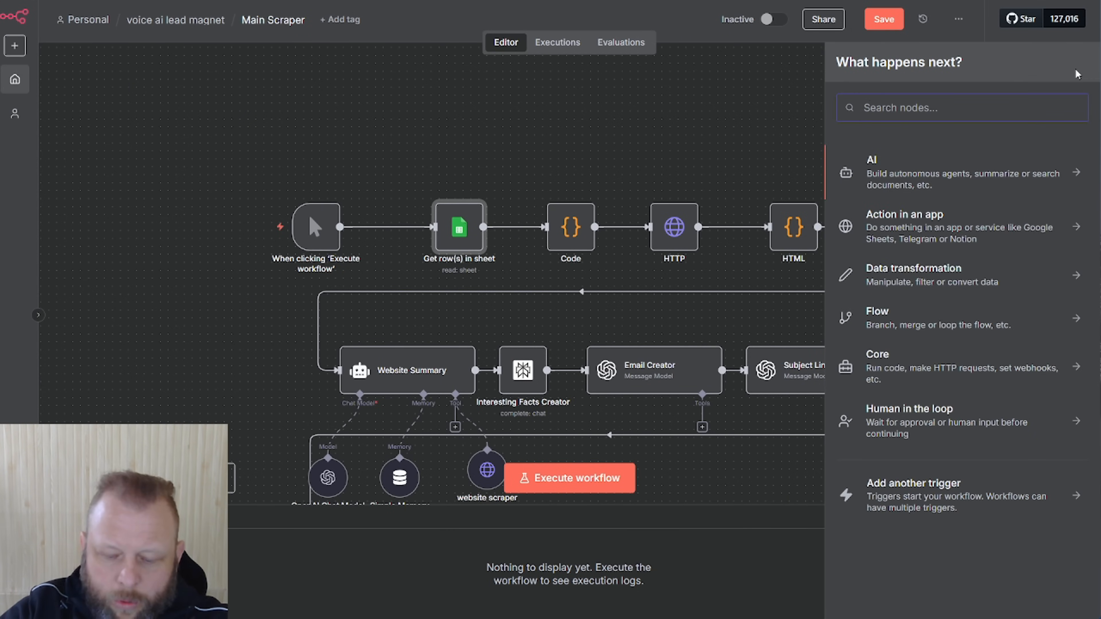
text(google s)
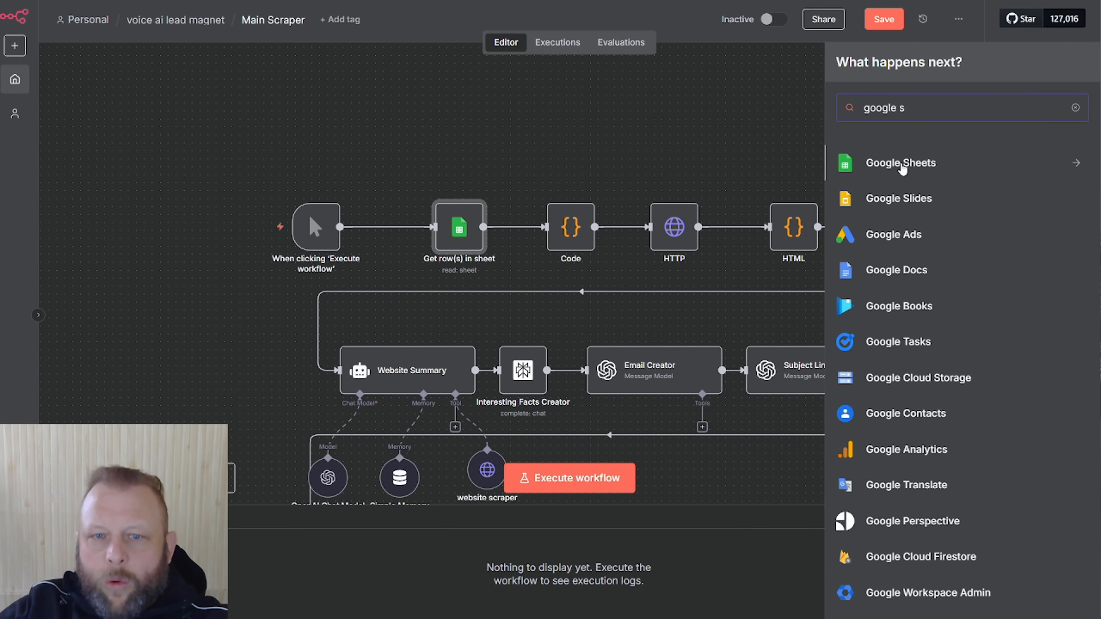
click(902, 167)
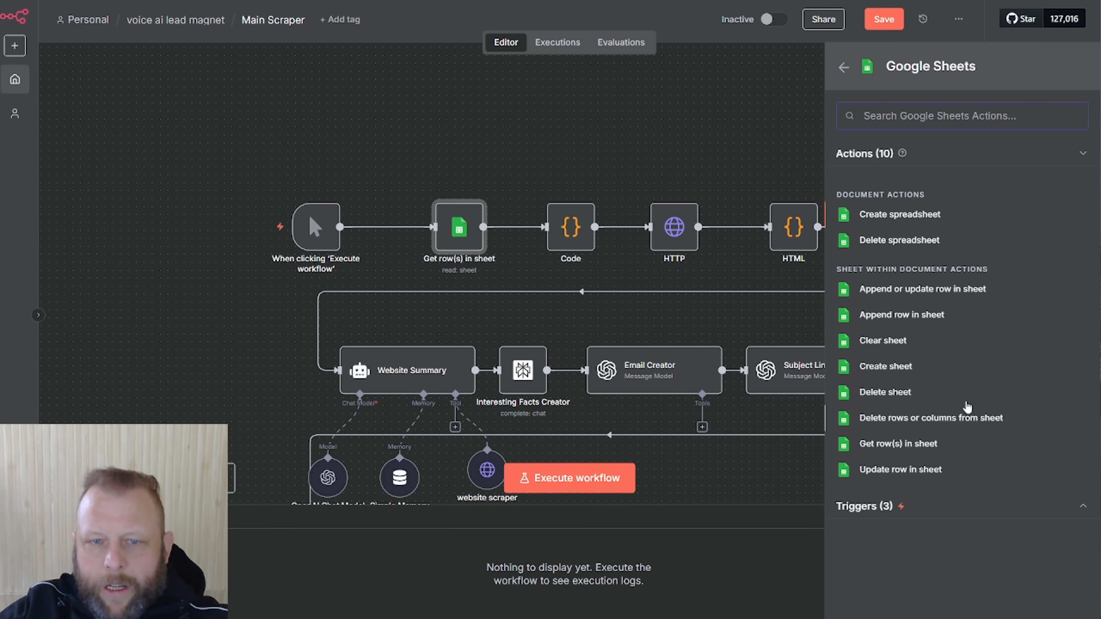
click(601, 125)
Nudge Get row(s) in sheet left, reopen its settings, and open the Google Sheets account credential
drag(464, 223, 449, 223)
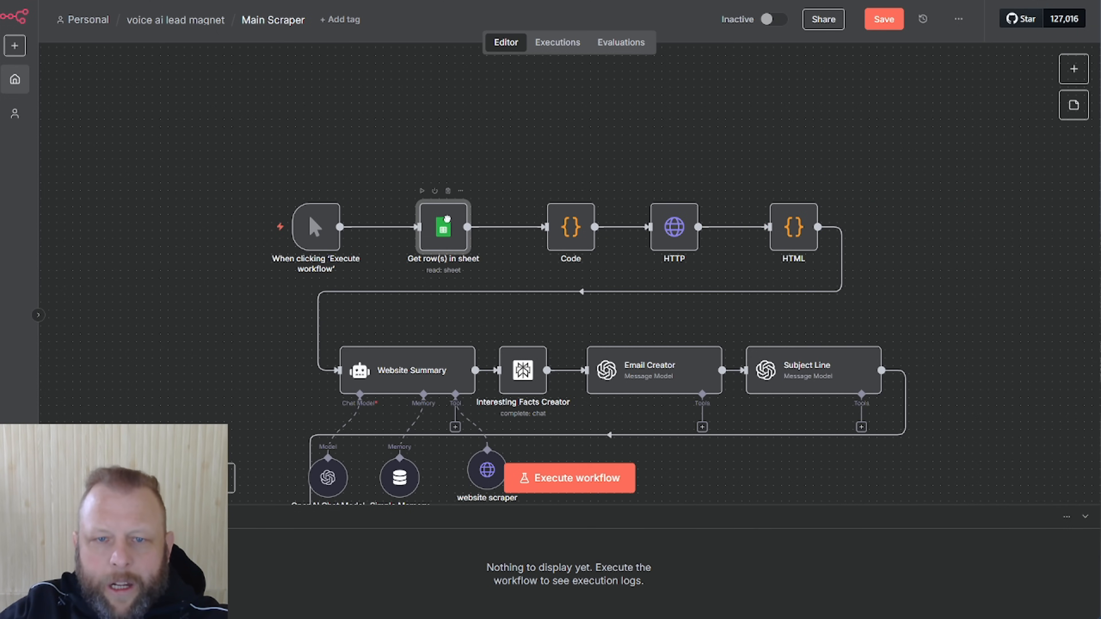
double_click(449, 223)
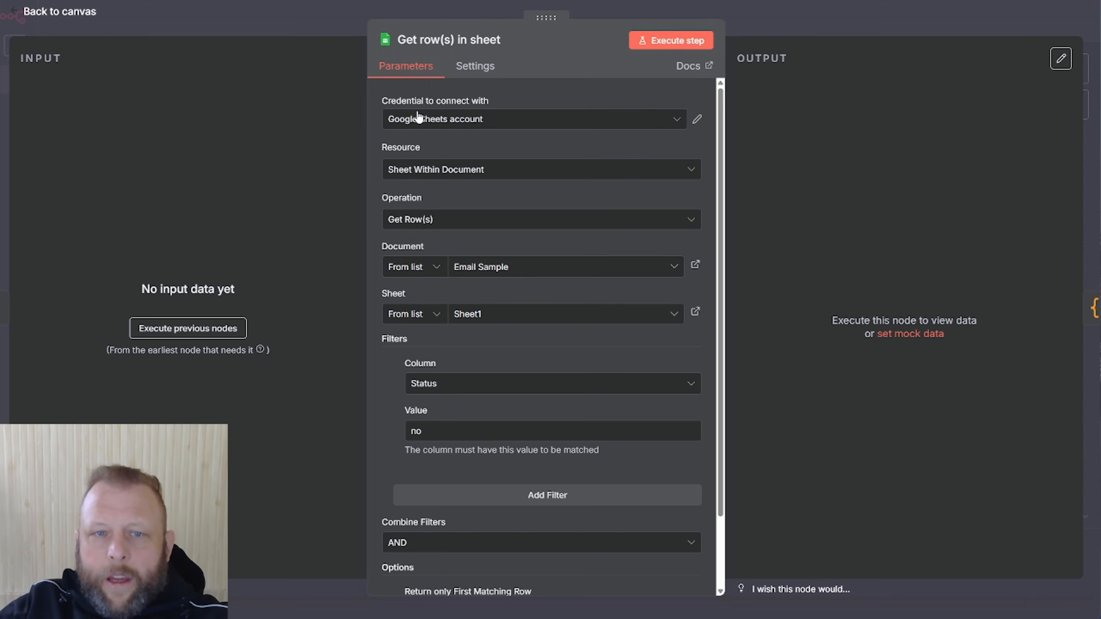
click(697, 119)
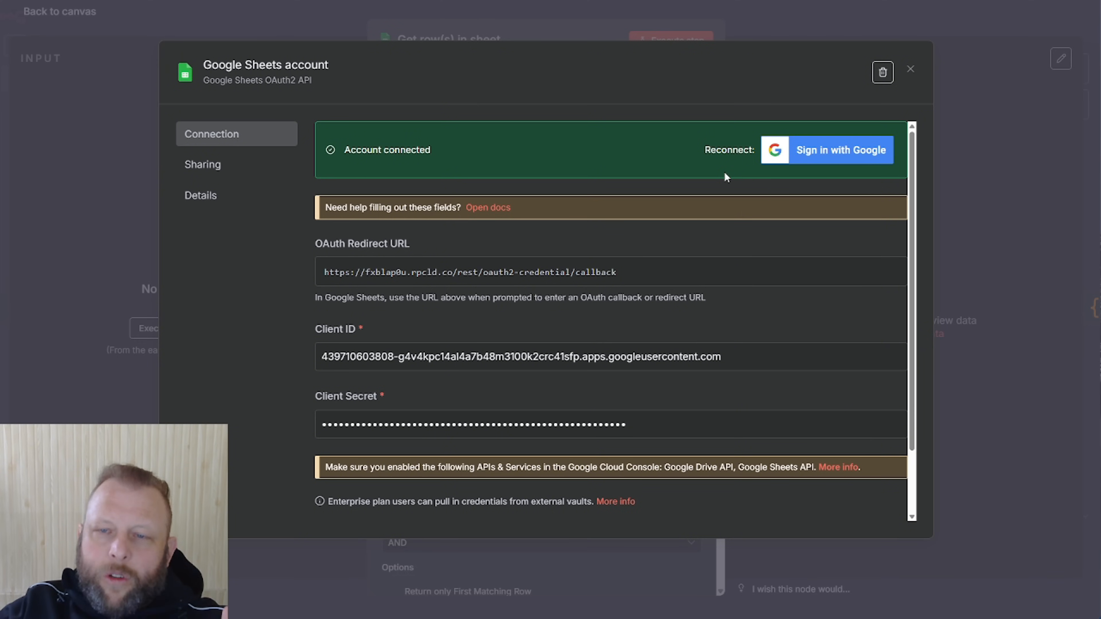
Close the Google Sheets account credential dialog
click(911, 68)
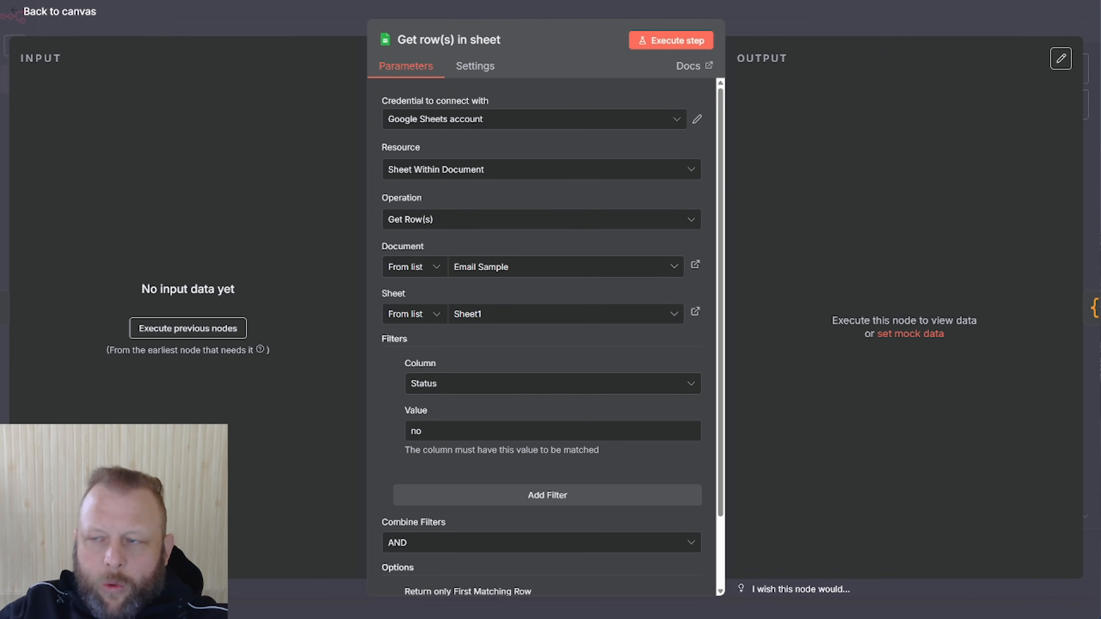
Keep Email Sample as the selected spreadsheet document in the node
mouse_move(1100, 67)
mouse_down()
mouse_move(532, 53)
mouse_move(1100, 55)
mouse_up()
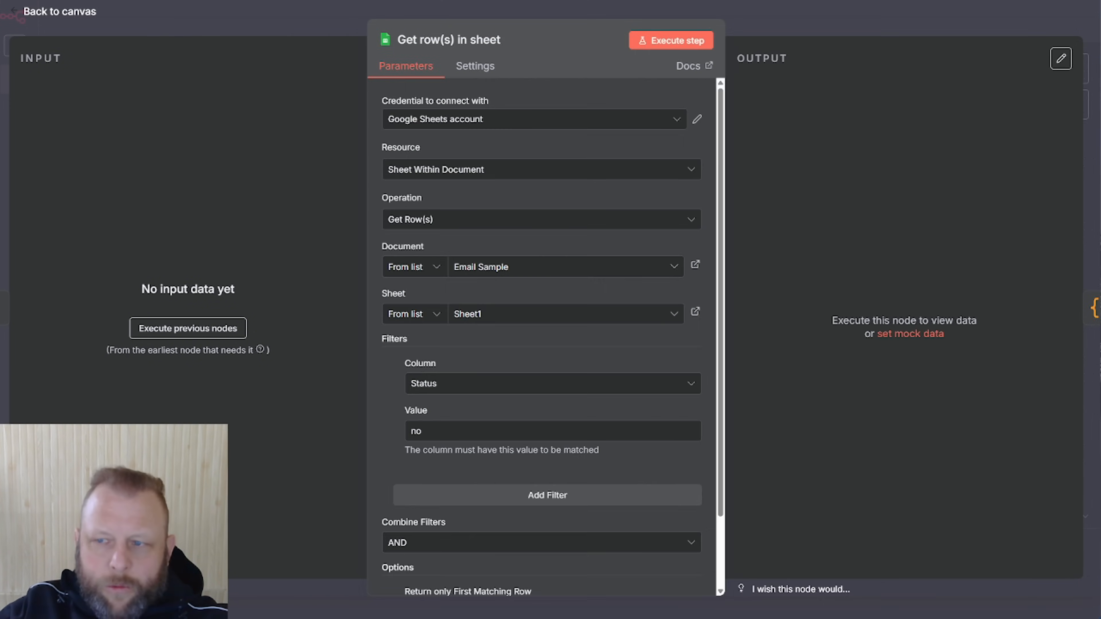
click(675, 268)
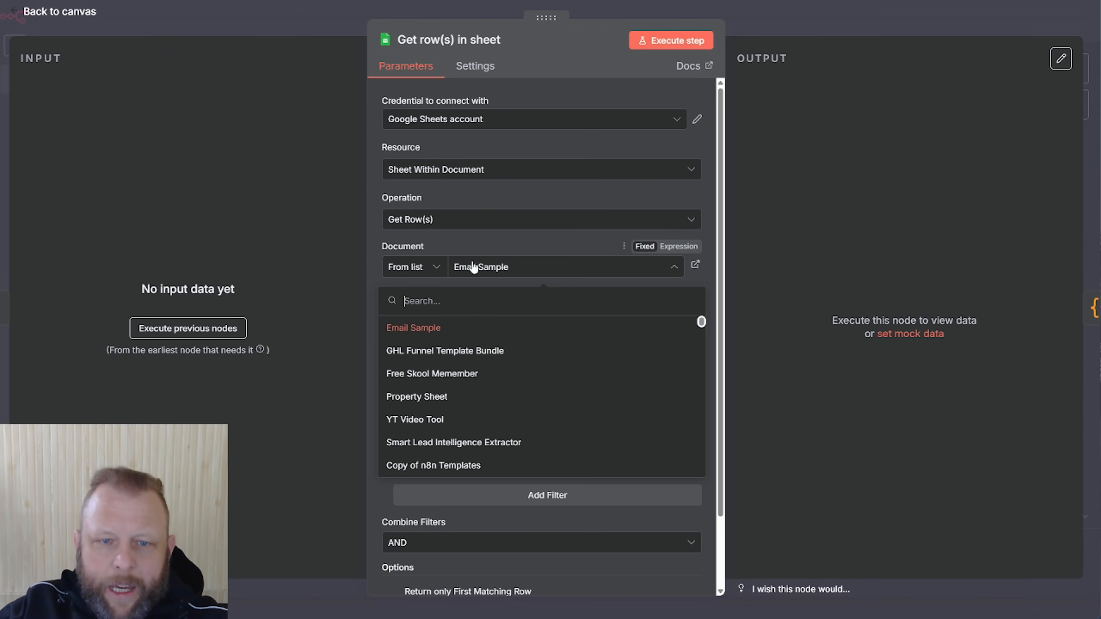
click(504, 240)
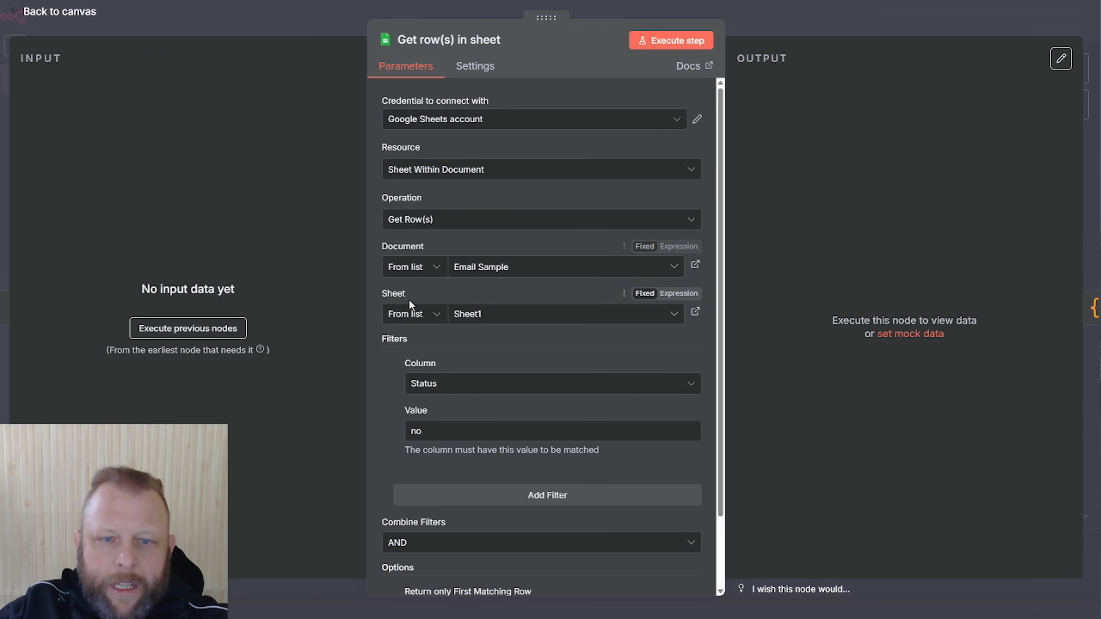
Compare the Email Sample sheet's columns with the node settings, then move the sheet aside
drag(1100, 19, 376, 2)
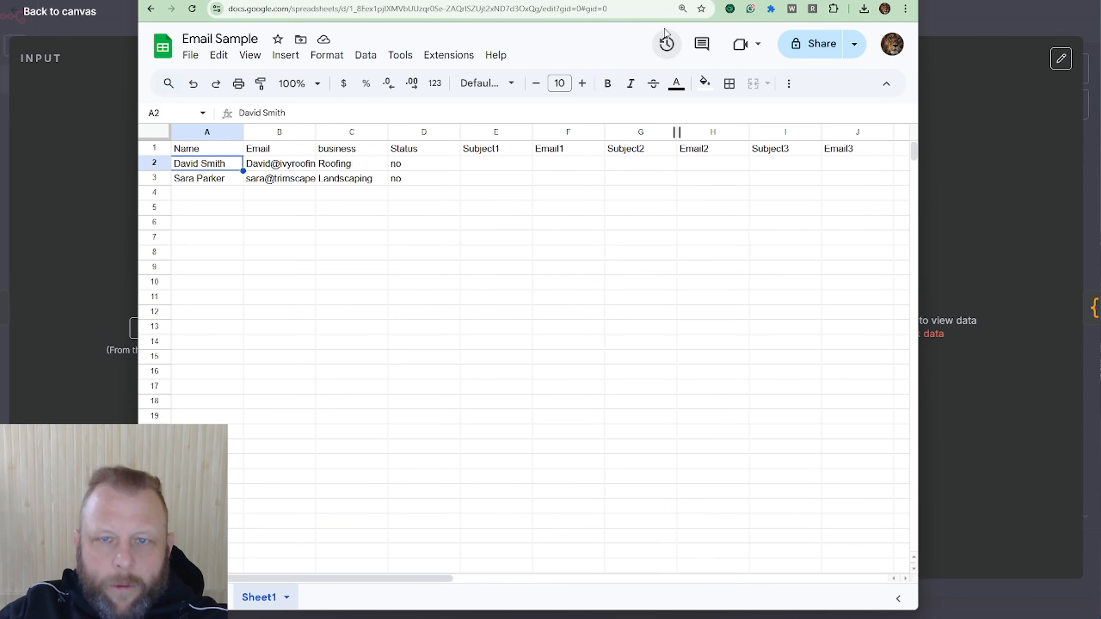
drag(643, 1, 1100, 57)
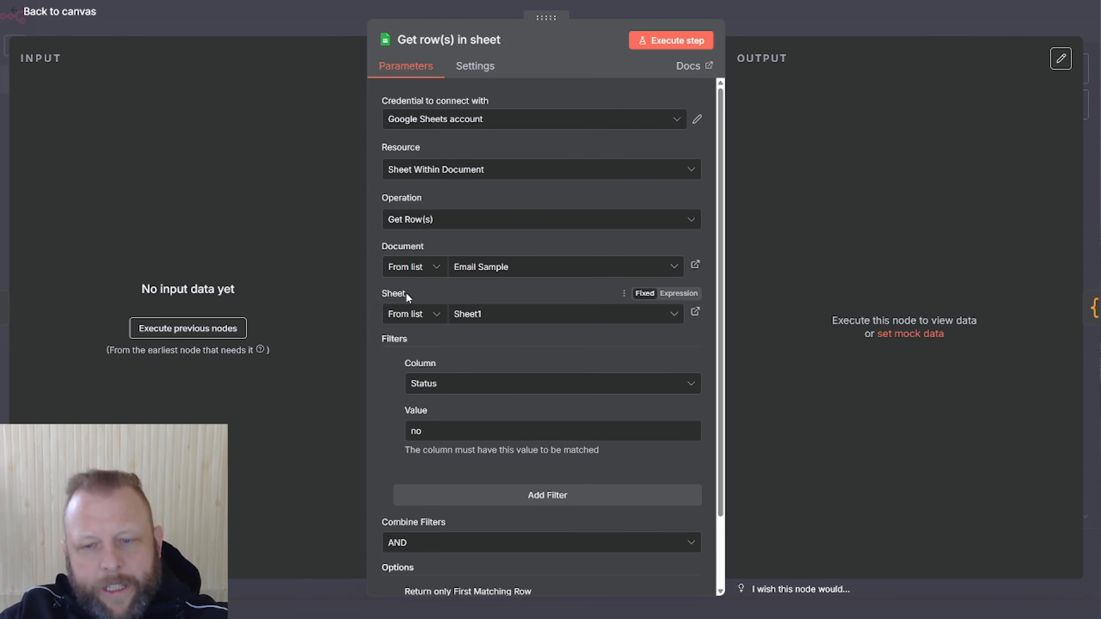
drag(1100, 13, 793, 3)
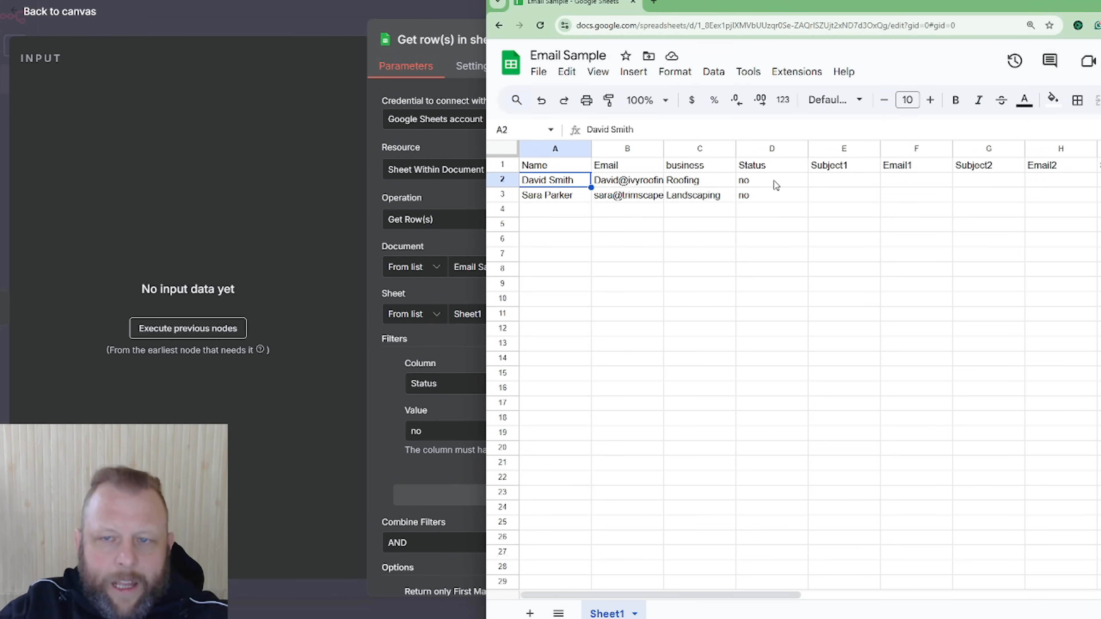
drag(897, 11, 1100, 11)
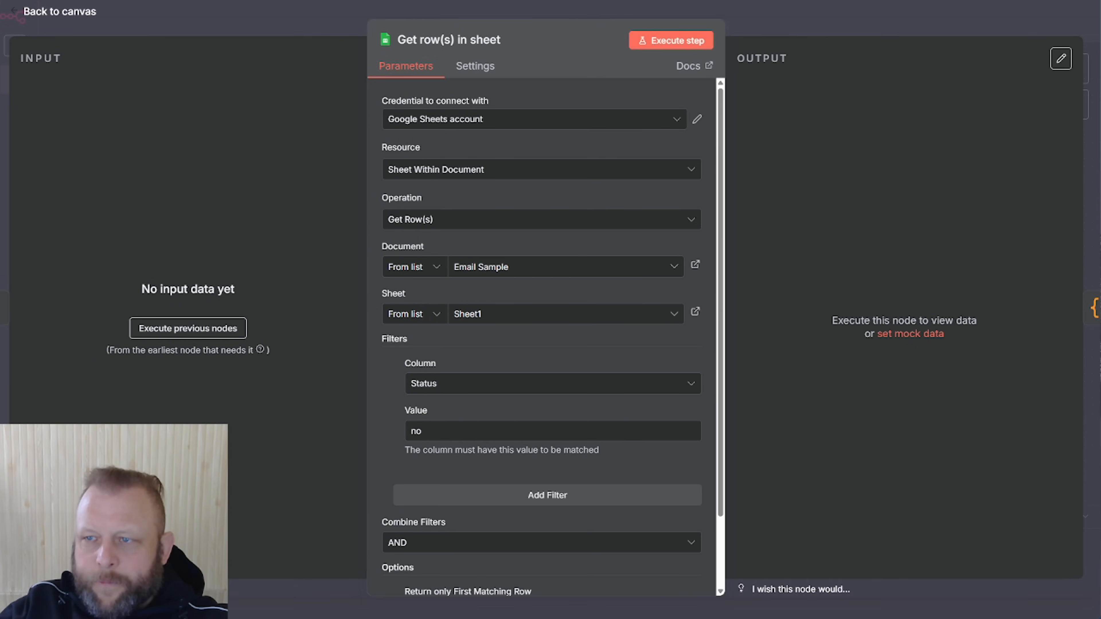
drag(1100, 55, 666, 28)
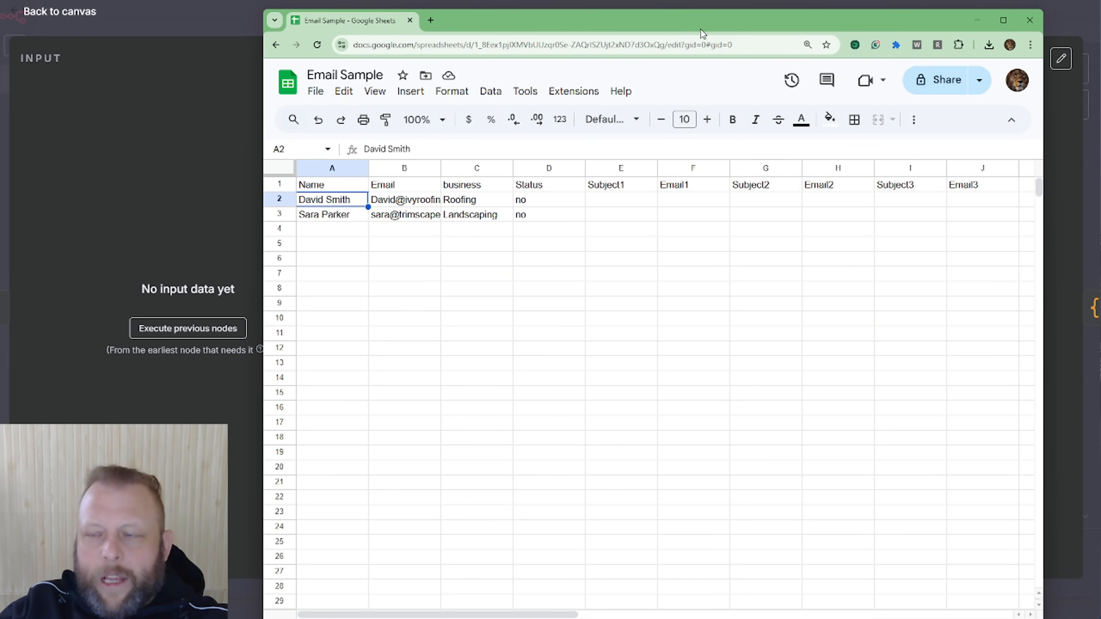
drag(697, 29, 1100, 4)
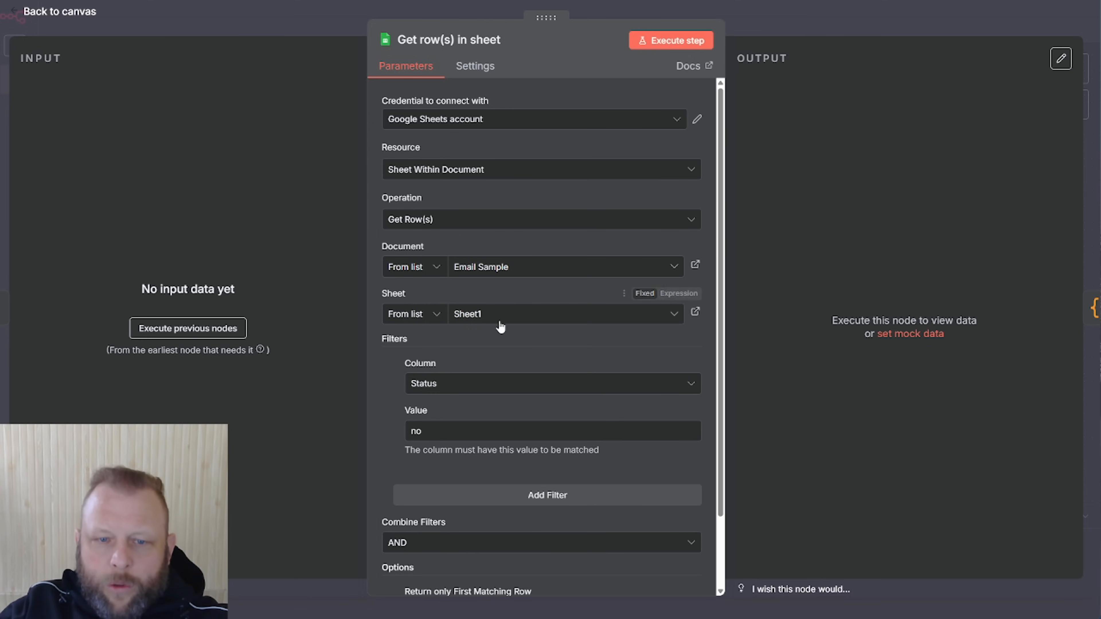
Execute Get row(s) in sheet to fetch the first Status 'no' row, the Roofing lead
scroll(445, 361, down, 2)
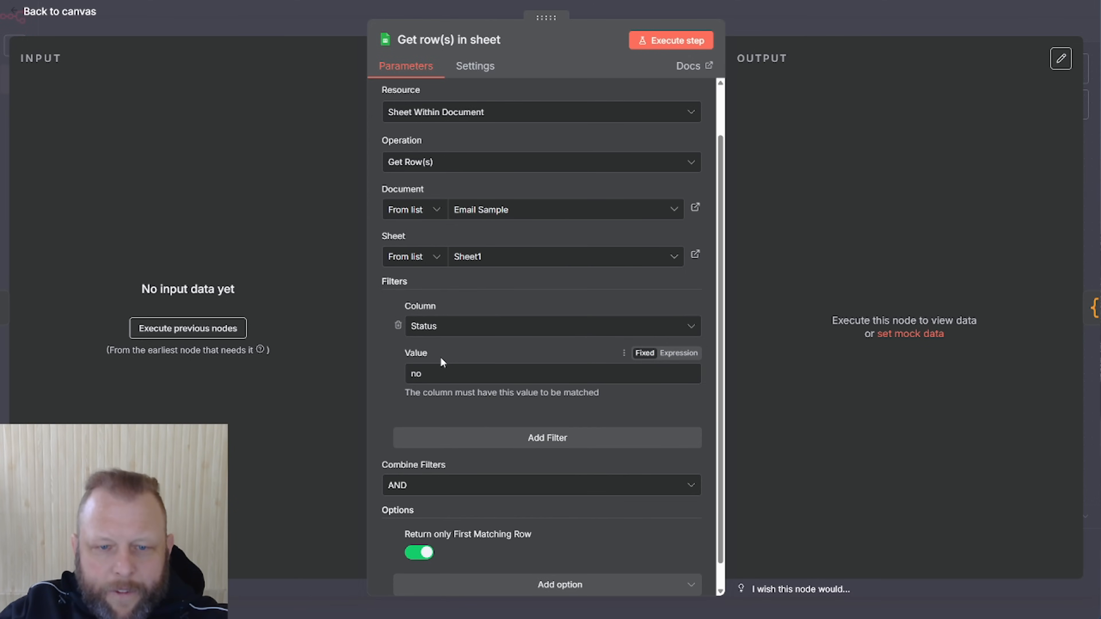
scroll(690, 486, down, 1)
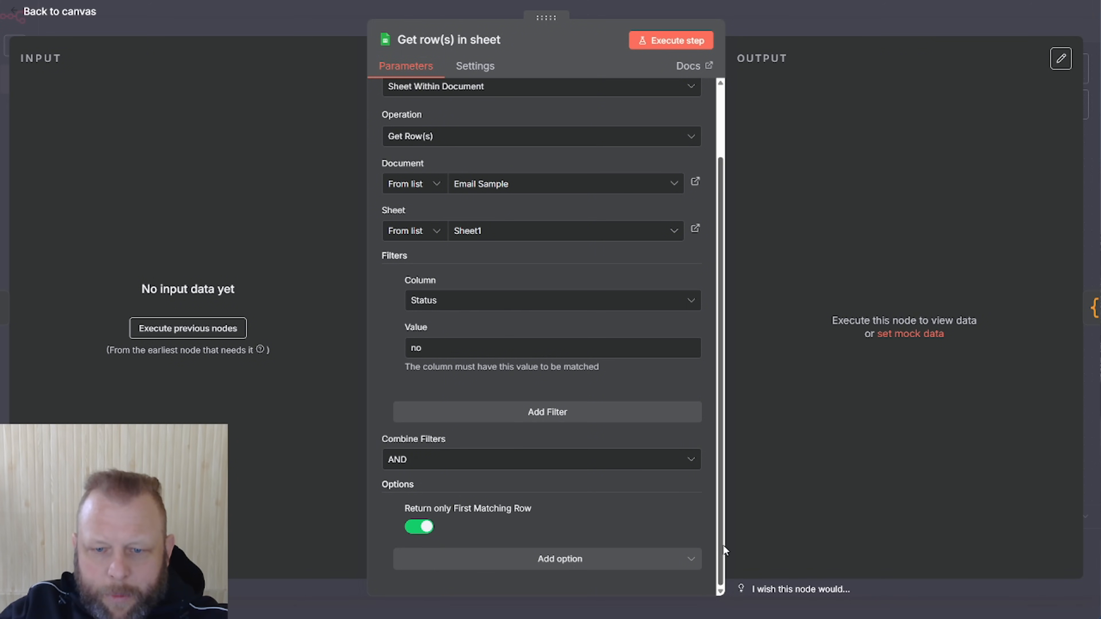
scroll(713, 484, up, 3)
scroll(712, 483, down, 3)
scroll(691, 580, down, 1)
click(653, 563)
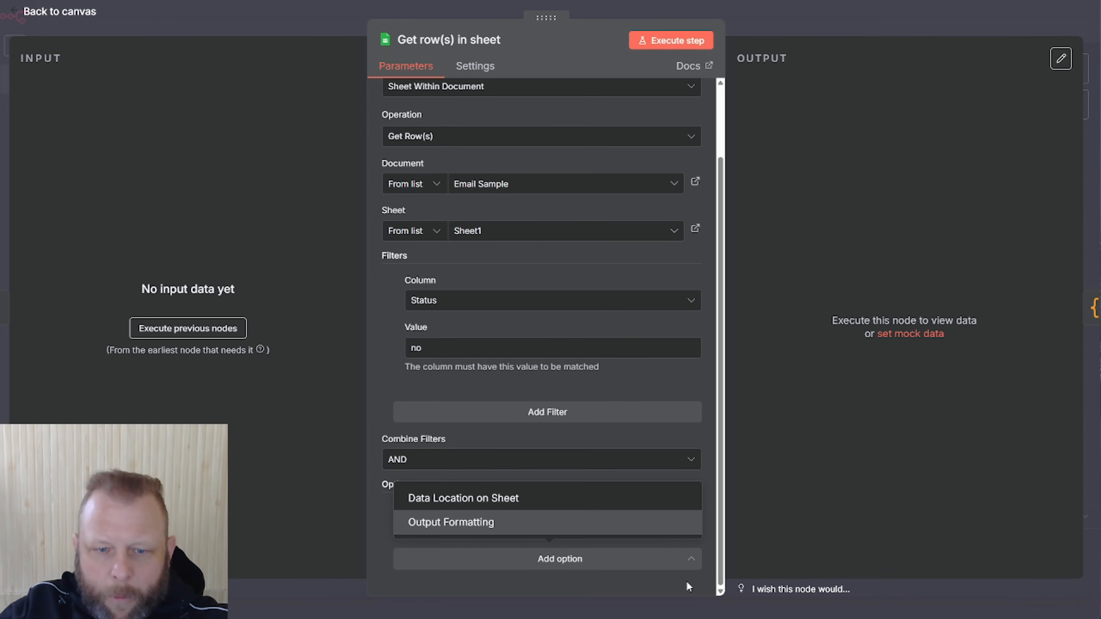
click(595, 386)
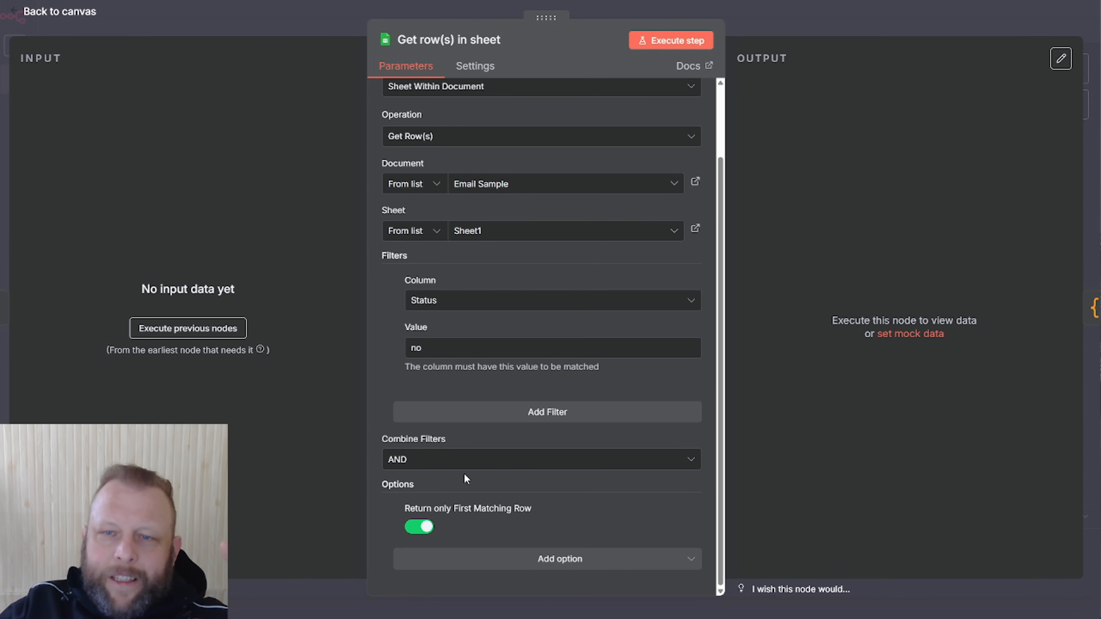
click(676, 39)
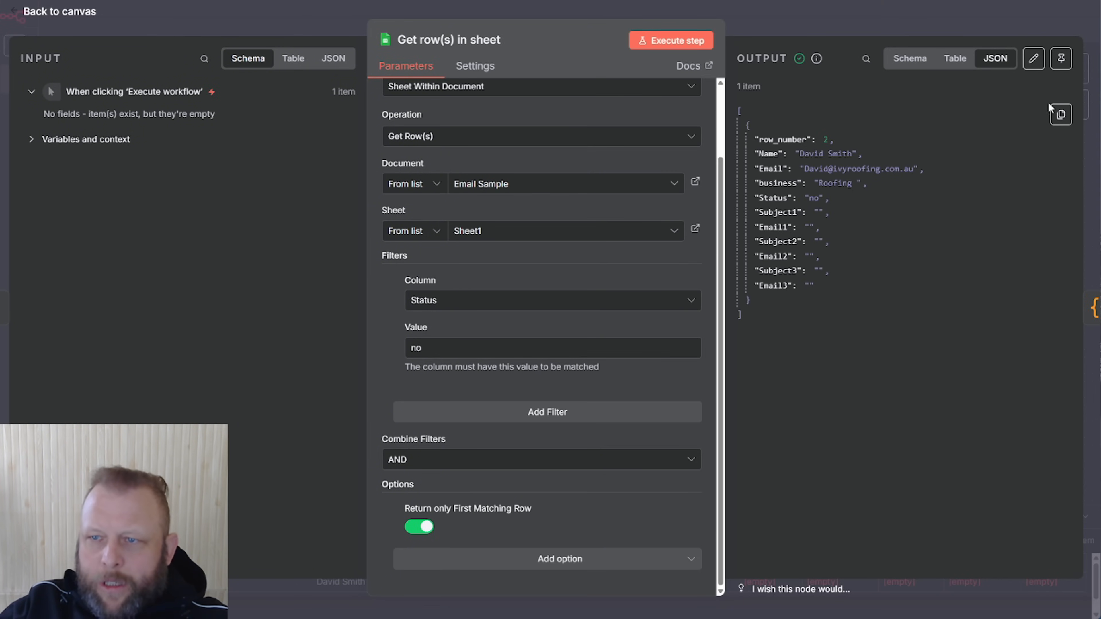
Pin the fetched Roofing lead row as test data and return to the canvas
click(1061, 58)
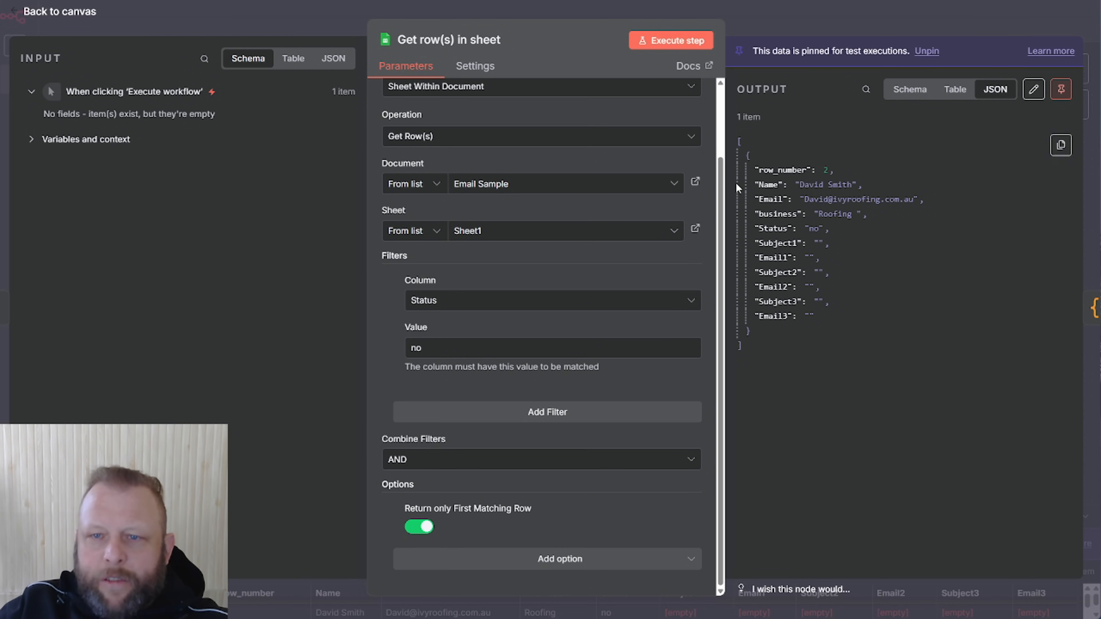
drag(759, 170, 841, 171)
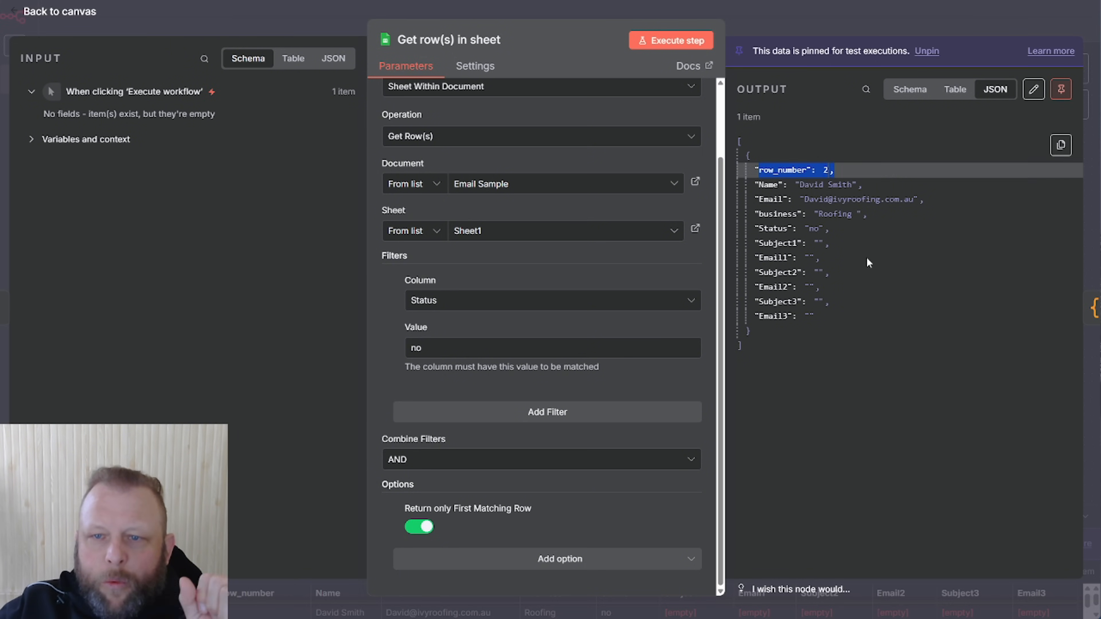
click(881, 417)
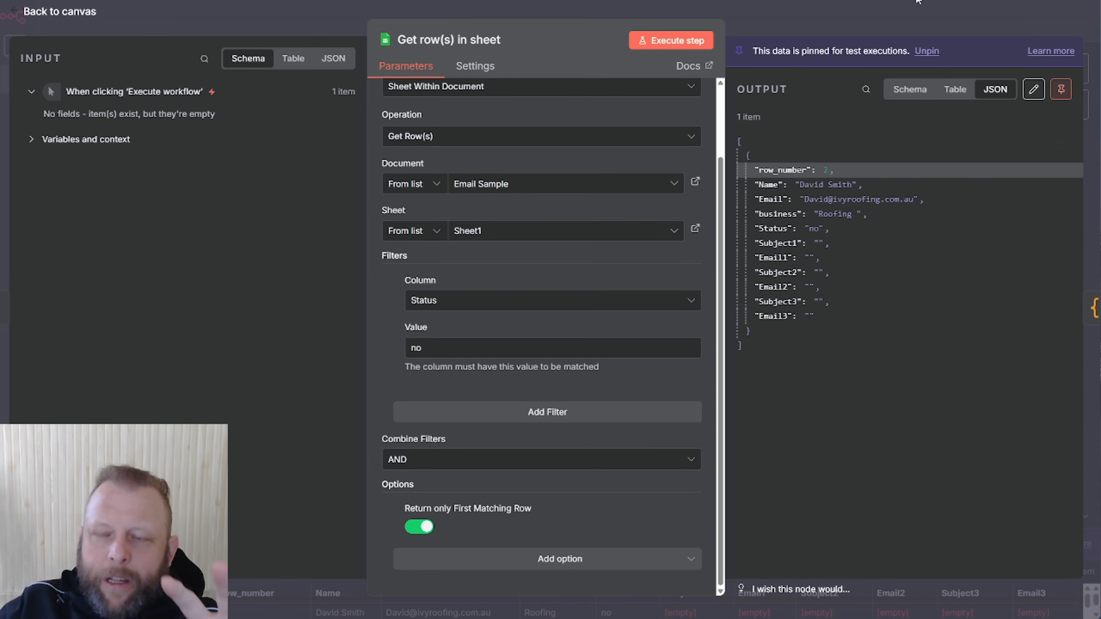
click(890, 18)
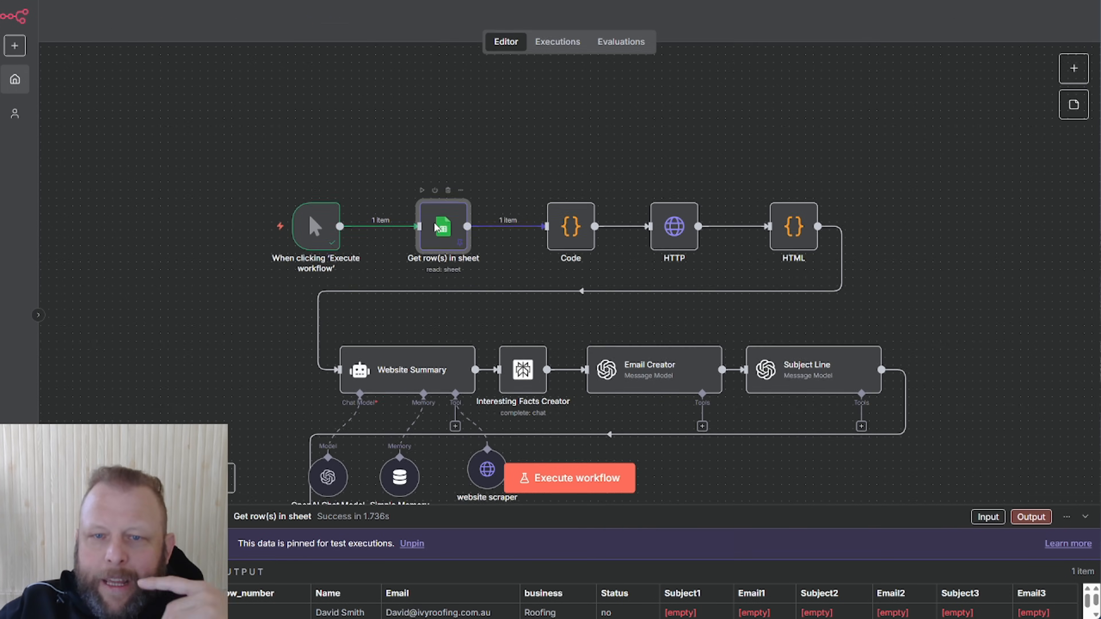
Open the Get row(s) in sheet node to inspect its settings and pinned Roofing lead row
double_click(436, 228)
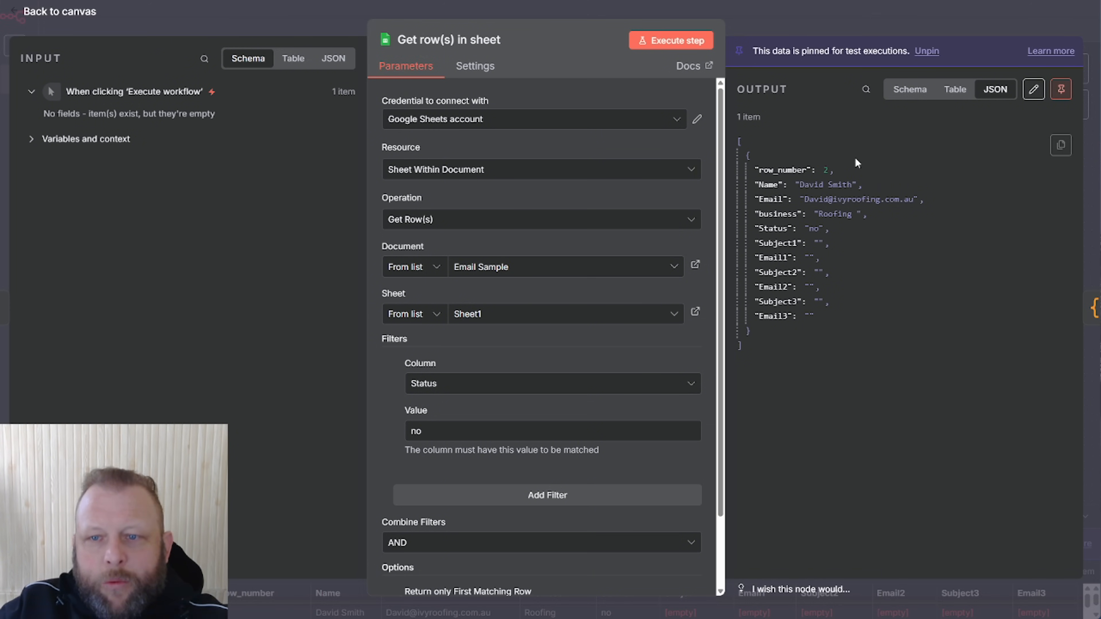
Highlight the email's domain, return to the canvas, and reposition the lead spreadsheet window
double_click(853, 200)
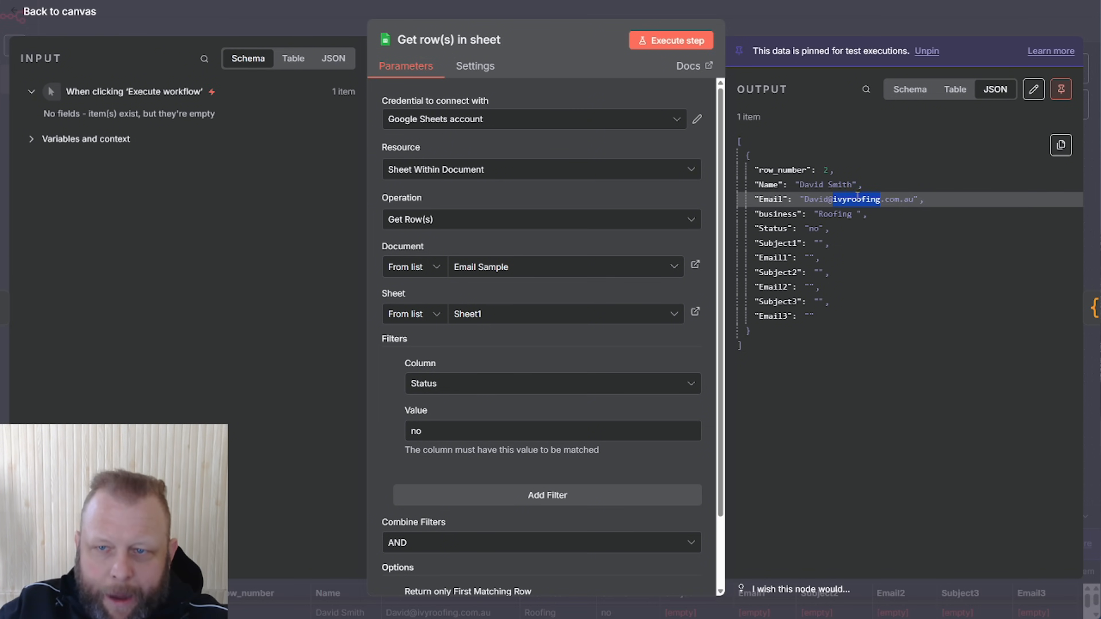
click(847, 19)
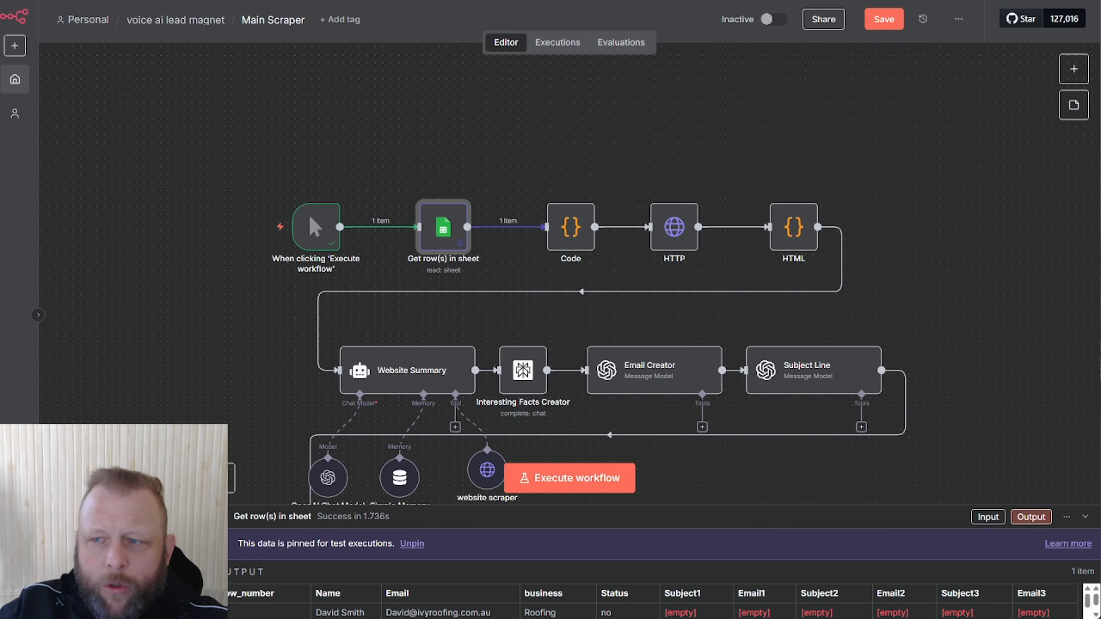
drag(1100, 39, 518, 45)
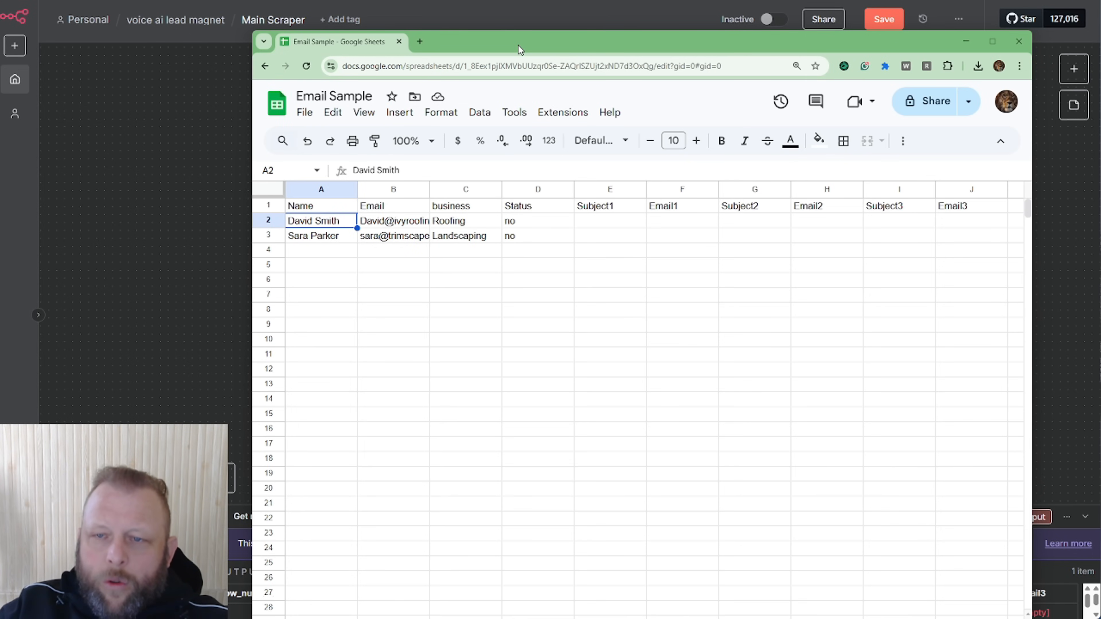
drag(518, 45, 1100, 60)
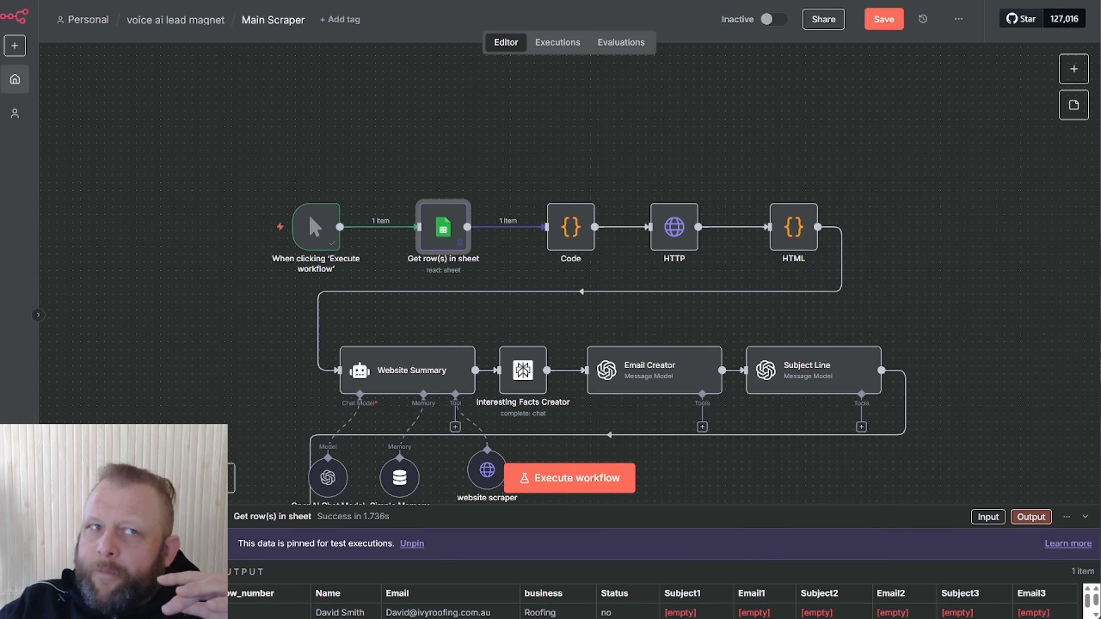
mouse_move(1097, 26)
mouse_down()
mouse_move(572, 4)
mouse_move(509, 36)
mouse_move(1097, 26)
mouse_up()
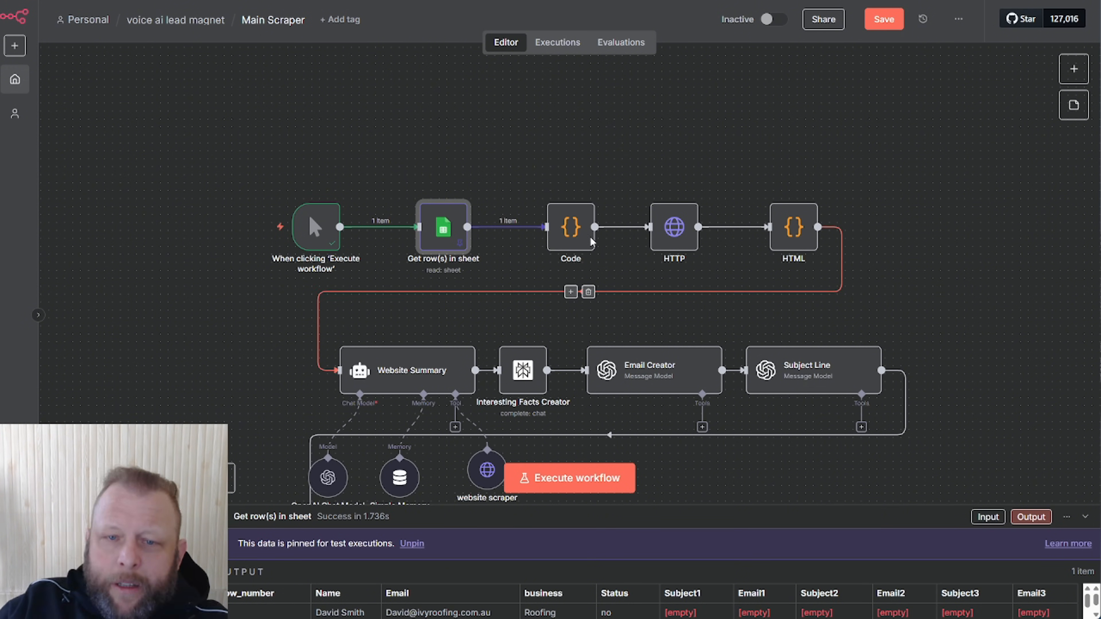
Open the Code node and review its JavaScript that splits each Email at '@' into a domain field
drag(555, 240, 554, 238)
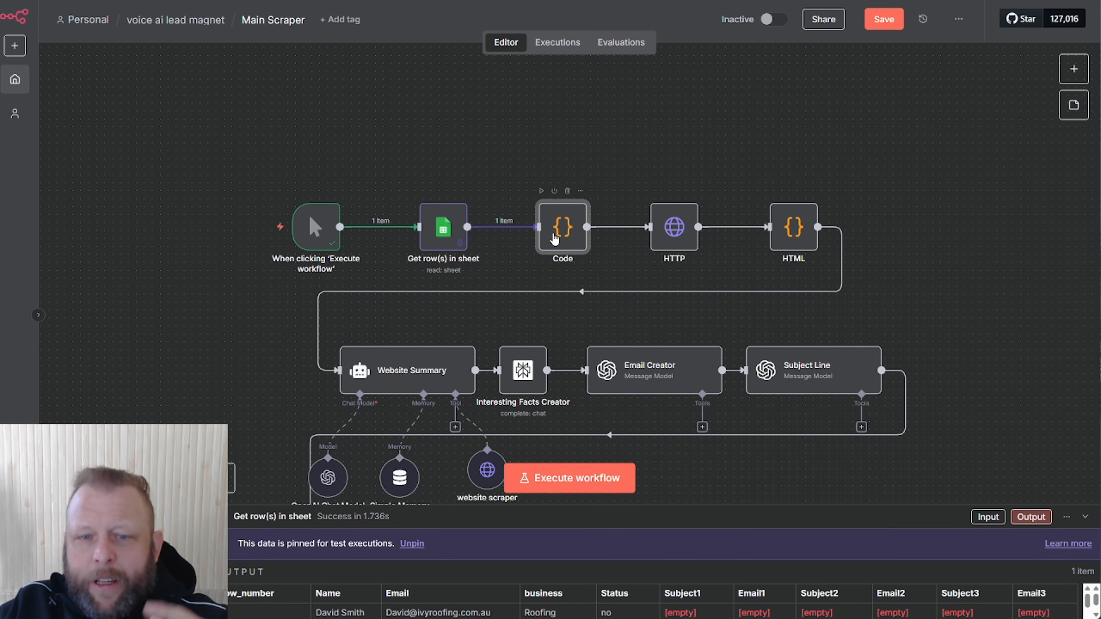
double_click(555, 238)
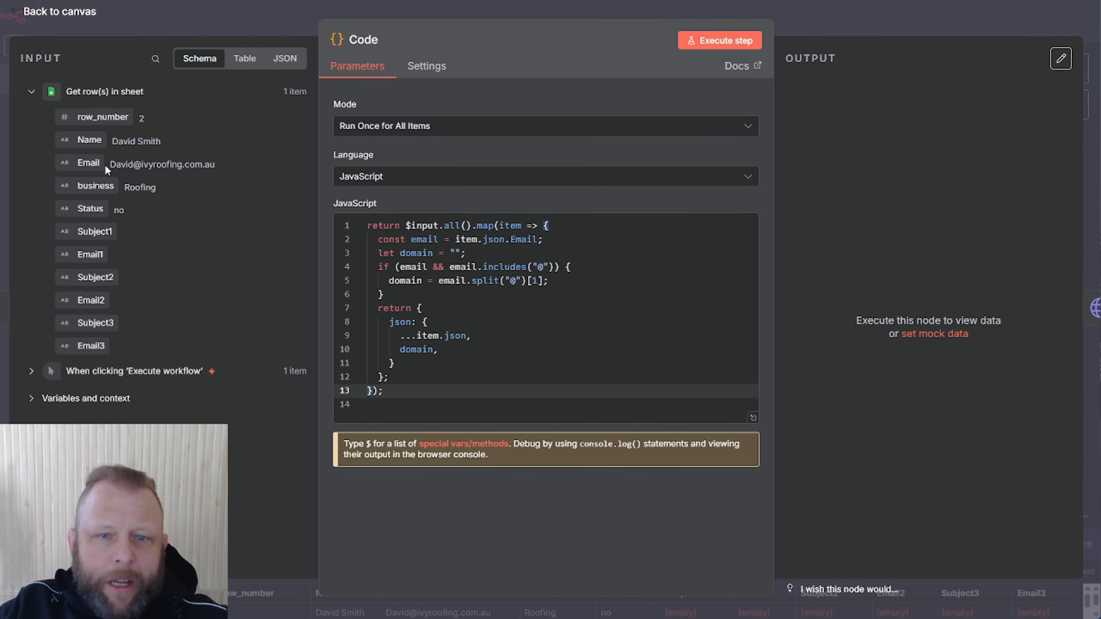
drag(544, 240, 468, 241)
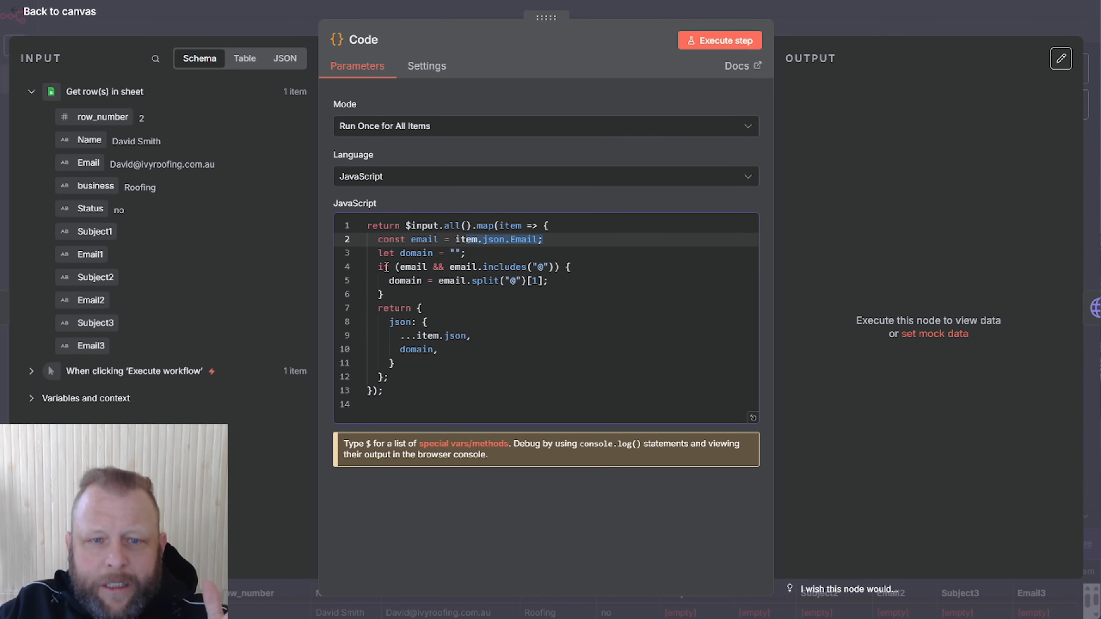
click(397, 266)
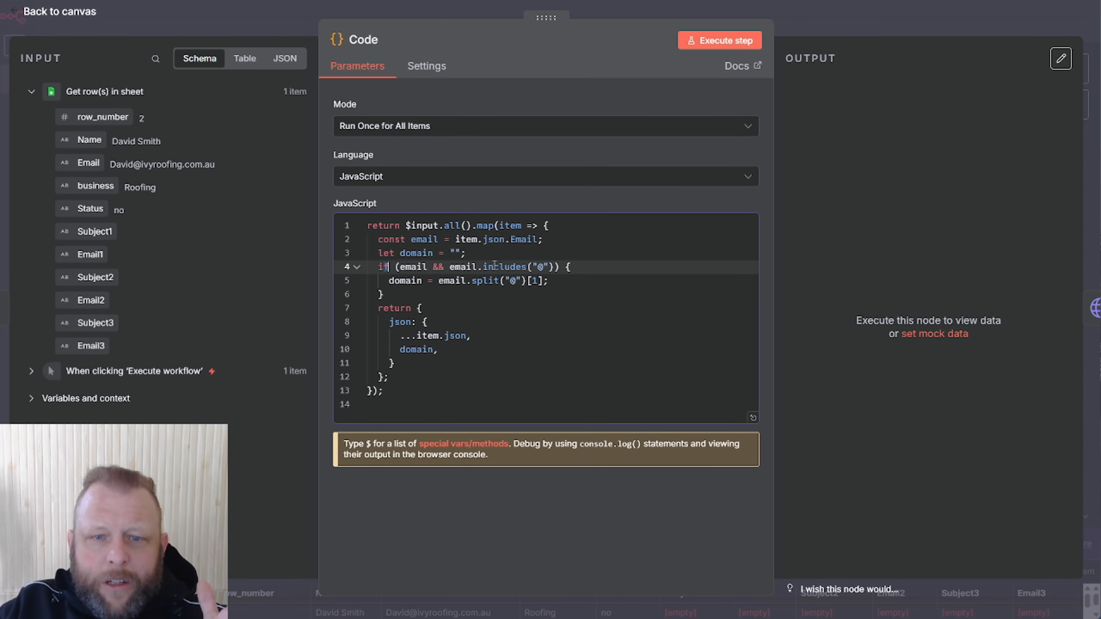
click(513, 282)
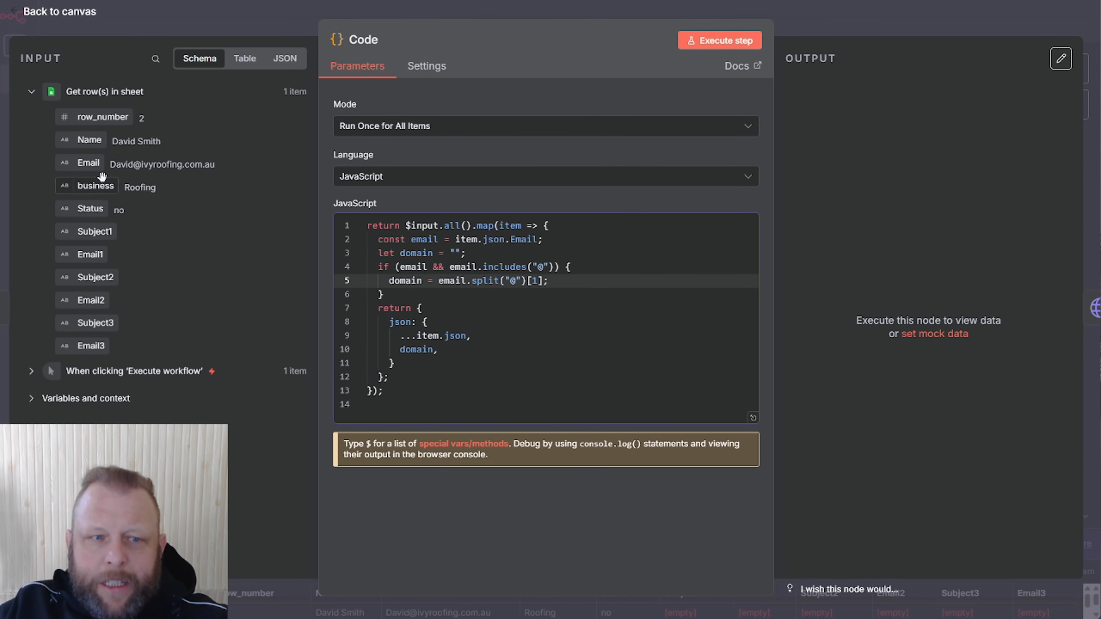
Run the Code node to extract the domain ivyroofing.com.au from the lead's email
click(735, 42)
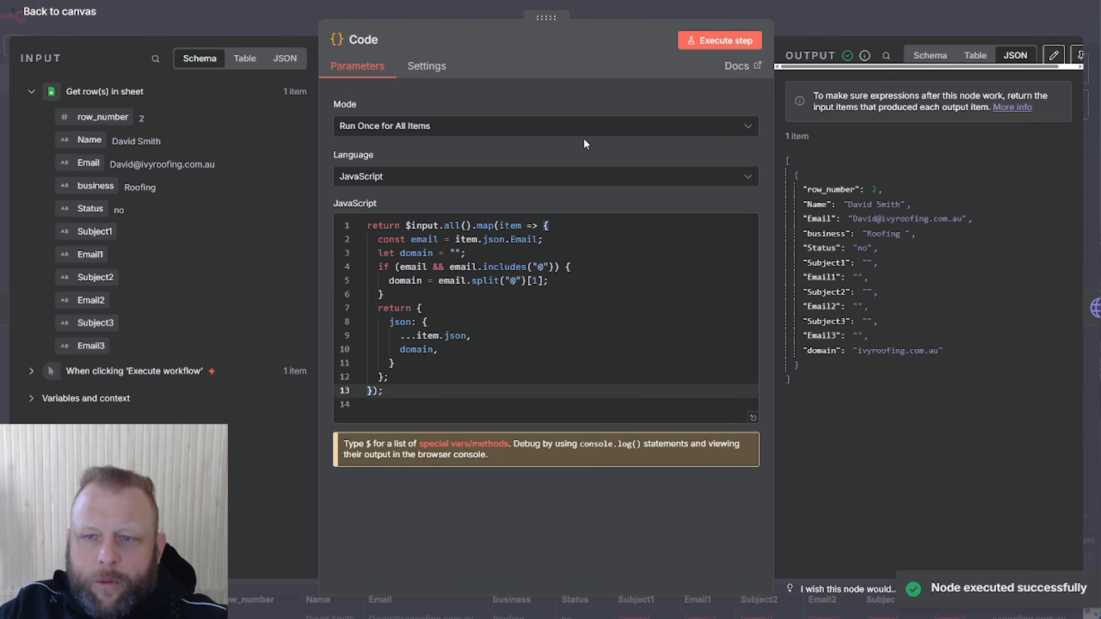
drag(952, 350, 805, 355)
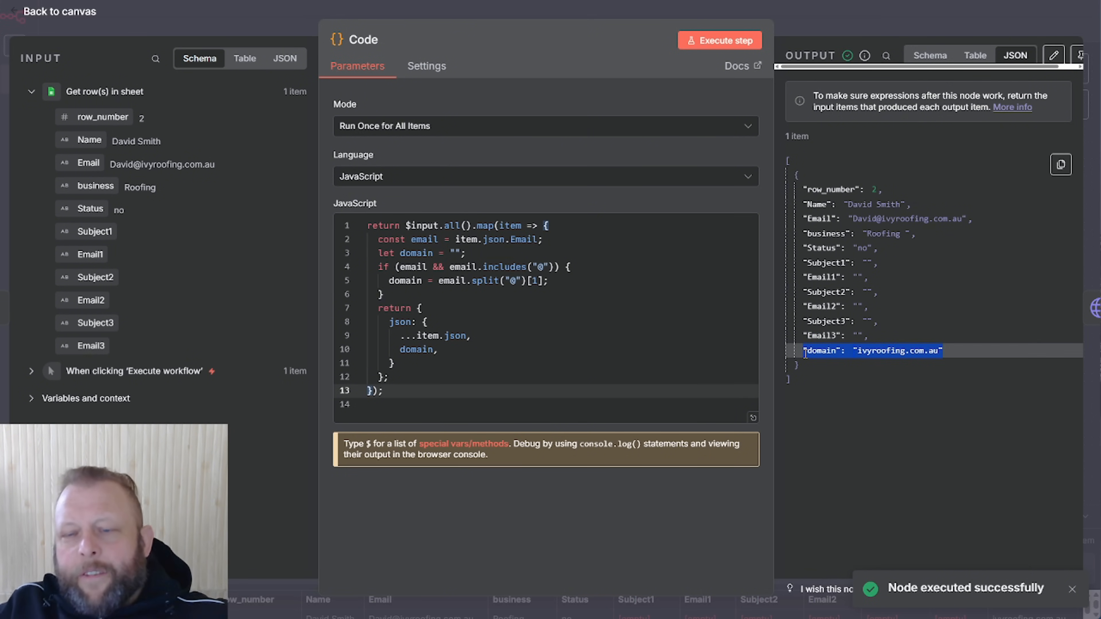
click(817, 30)
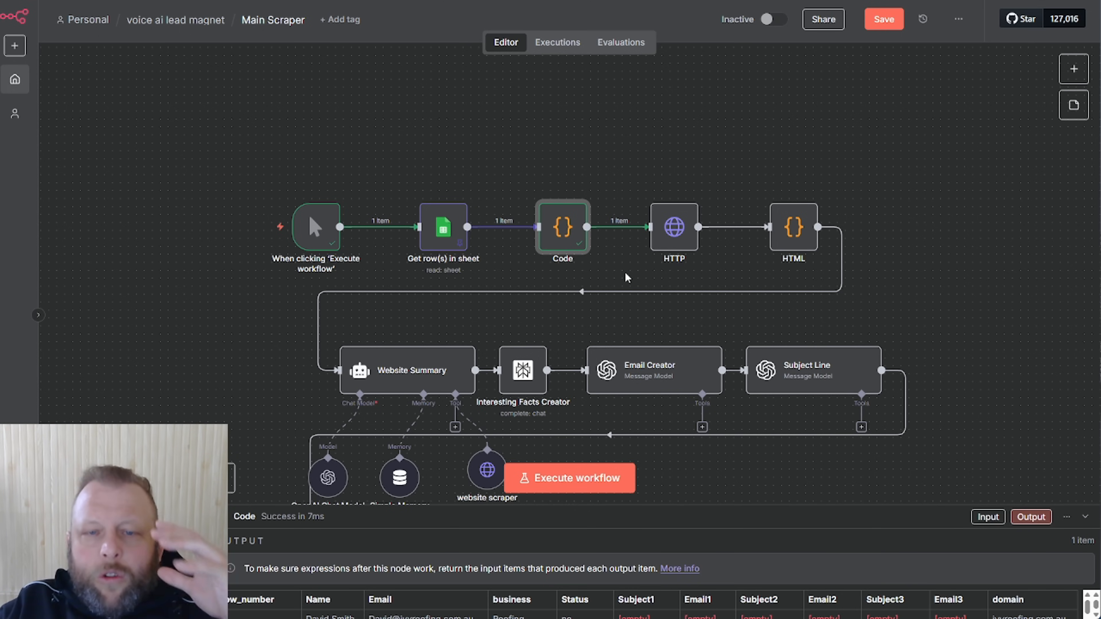
Pin the Code node's output and select the ivyroofing.com.au domain value to copy
double_click(573, 237)
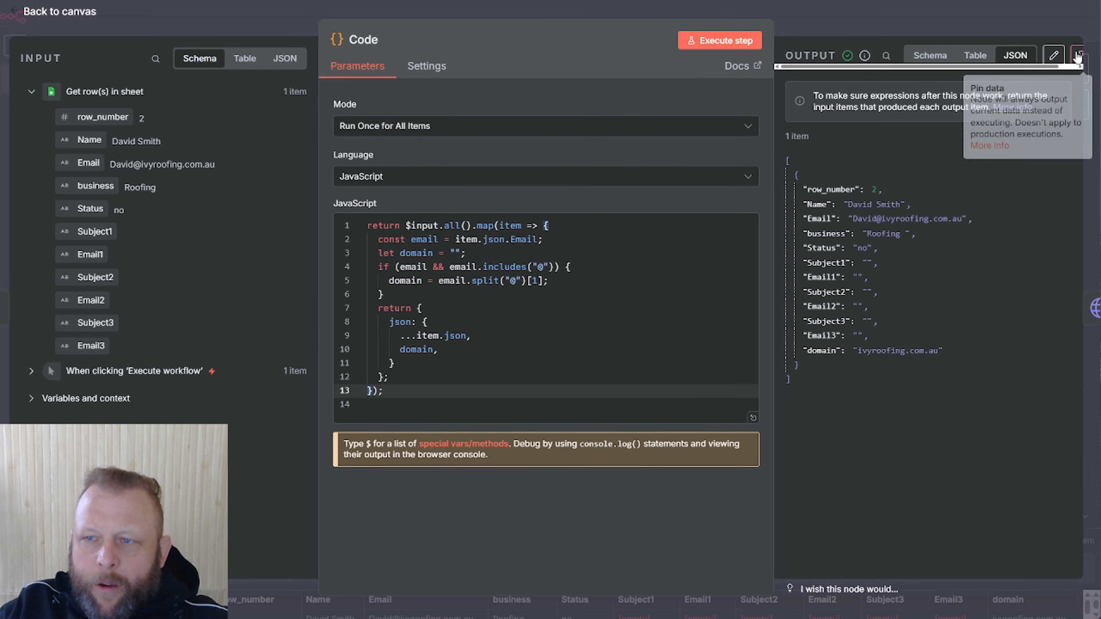
click(1080, 55)
click(977, 18)
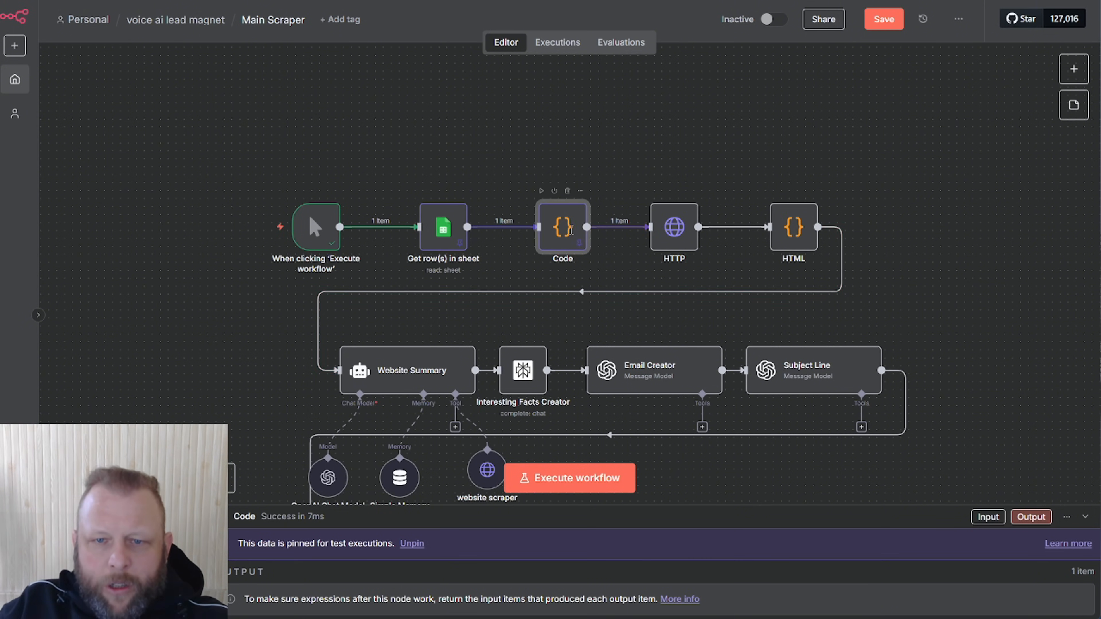
double_click(572, 230)
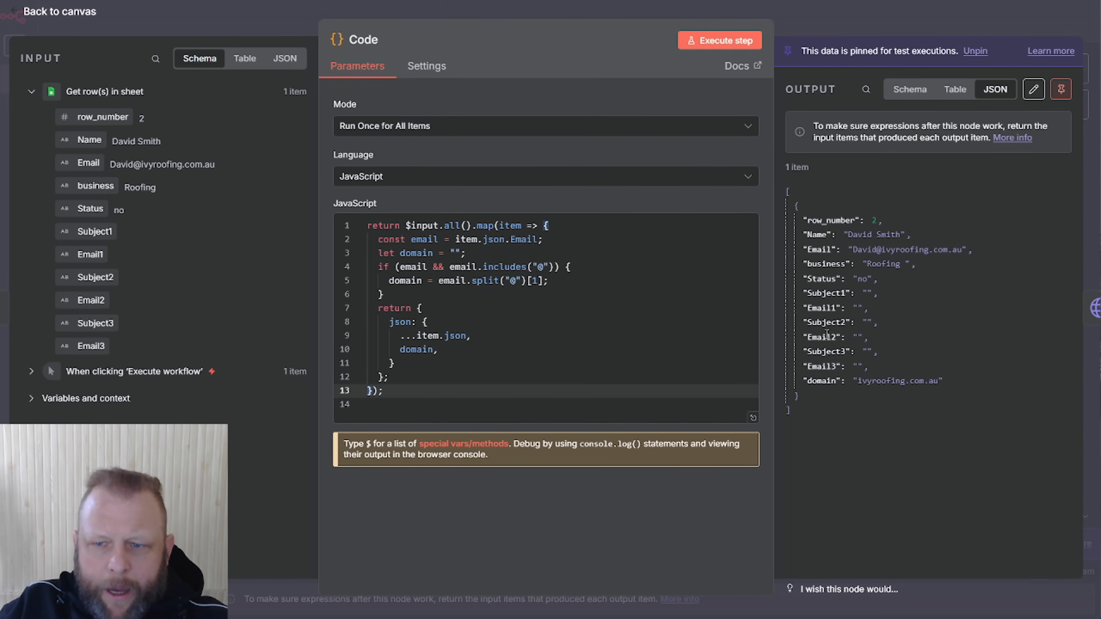
drag(857, 382, 935, 384)
key(ctrl+c)
Load the ivyroofing.com.au website in a new browser tab
click(891, 16)
key(ctrl+t)
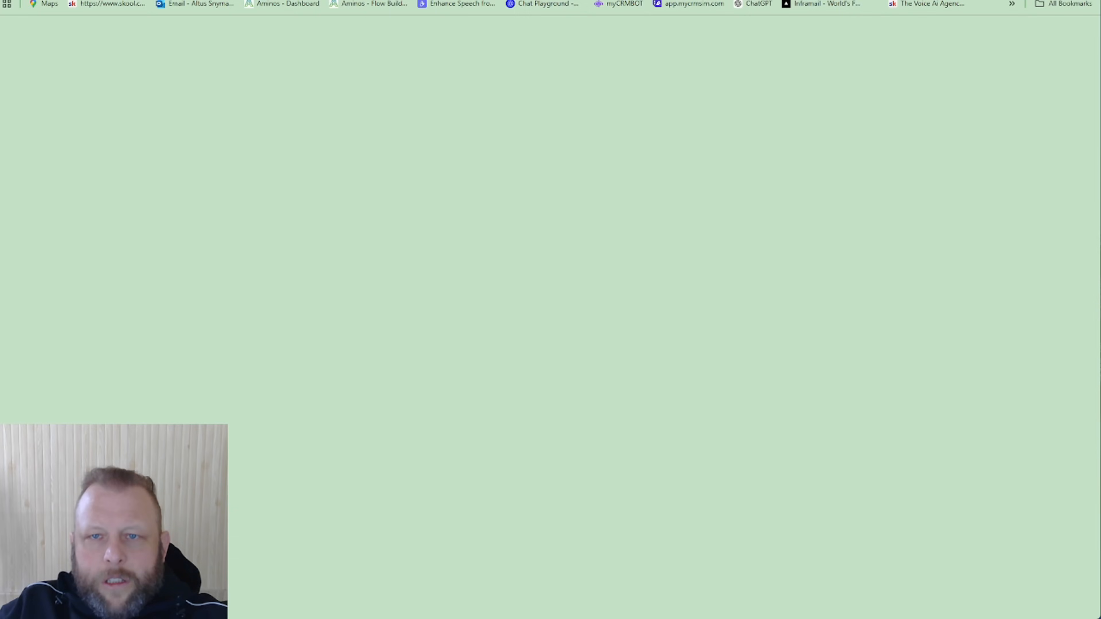
key(ctrl+v)
key(Return)
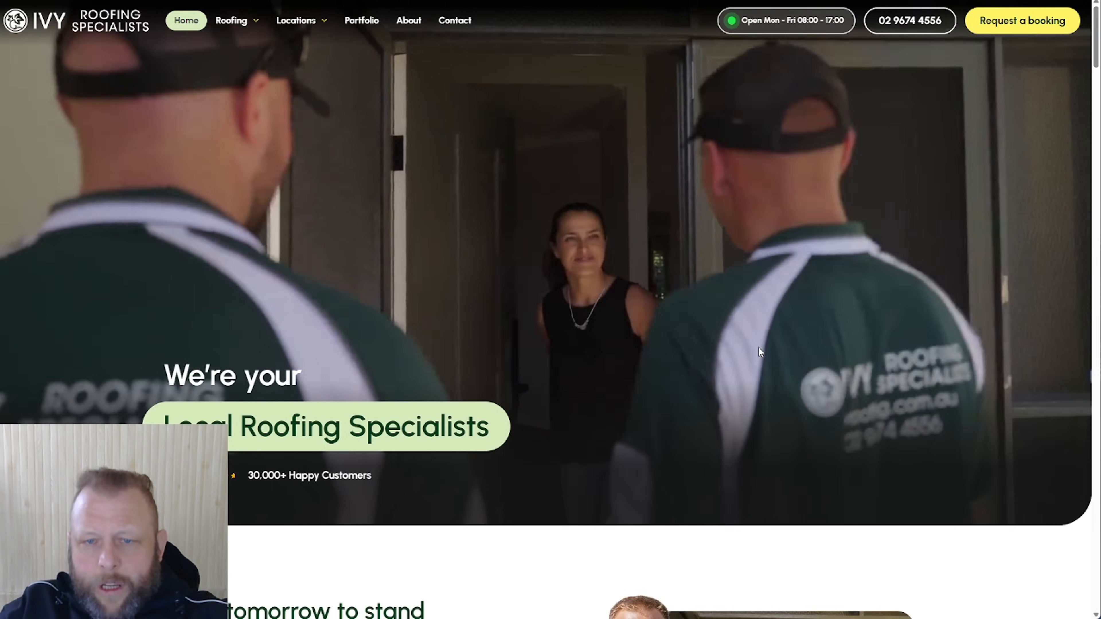
Scroll the ivyroofing.com.au page and read through its page source
scroll(758, 349, down, 5)
scroll(759, 354, down, 5)
right_click(988, 272)
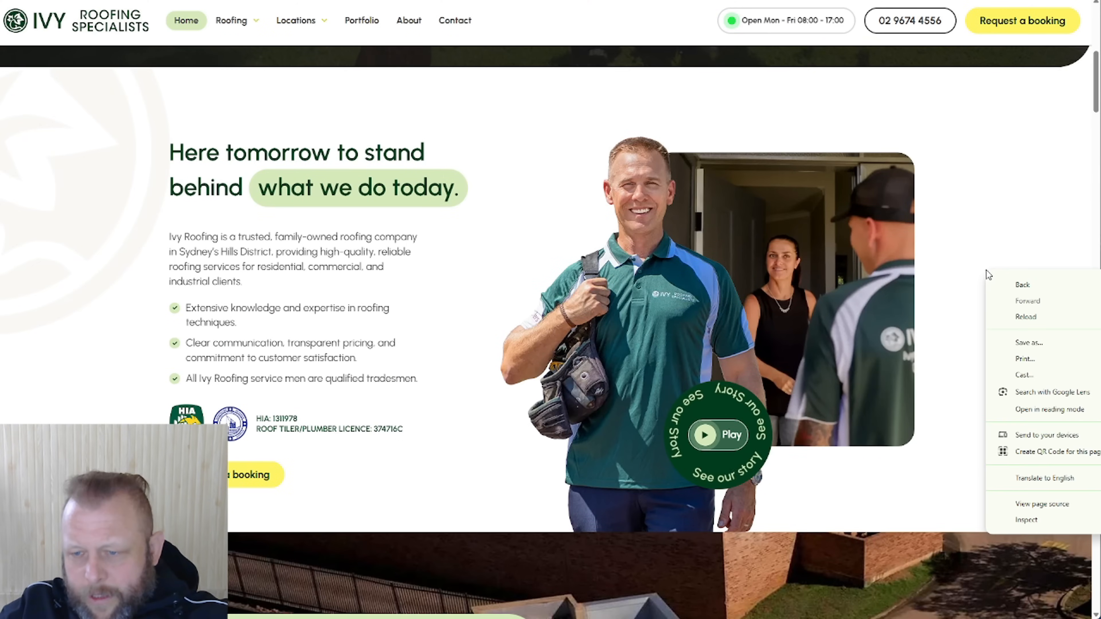
click(1049, 506)
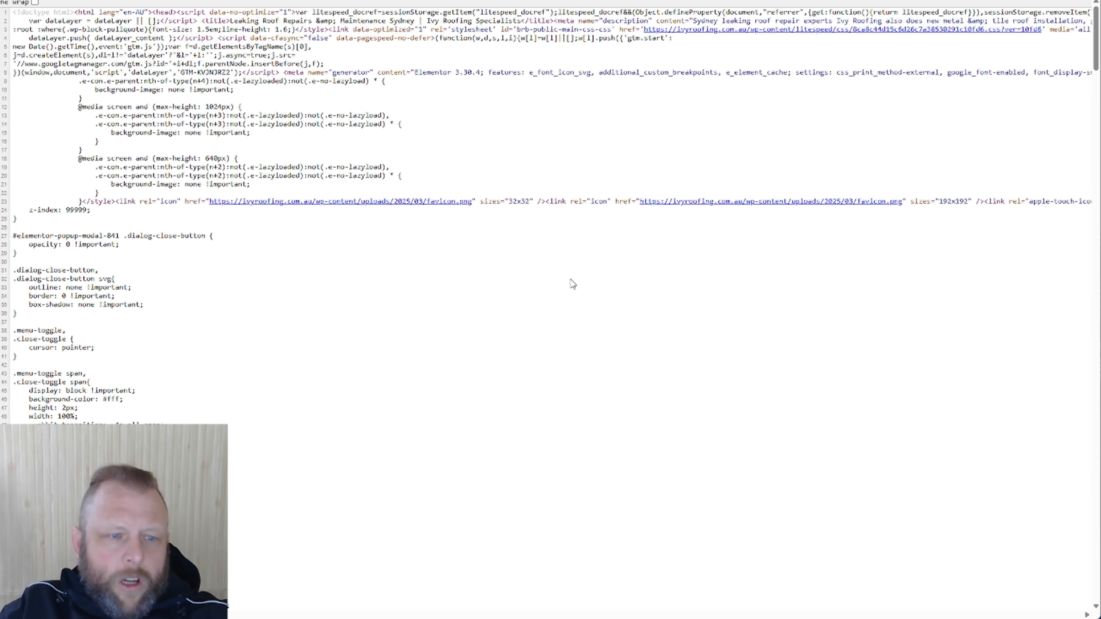
scroll(505, 282, down, 15)
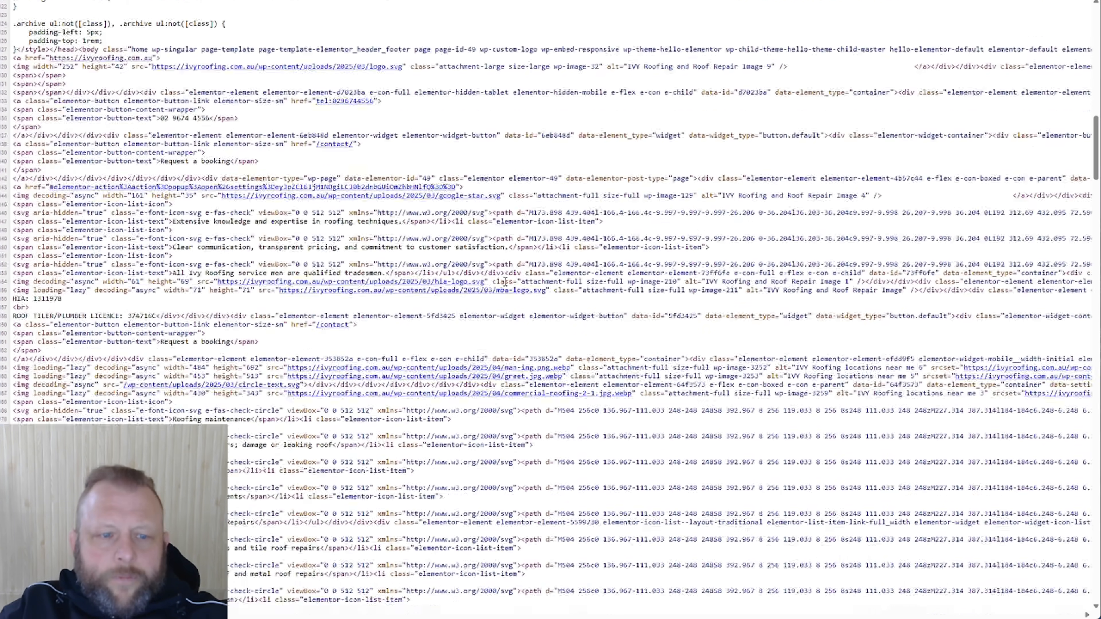
scroll(505, 282, down, 10)
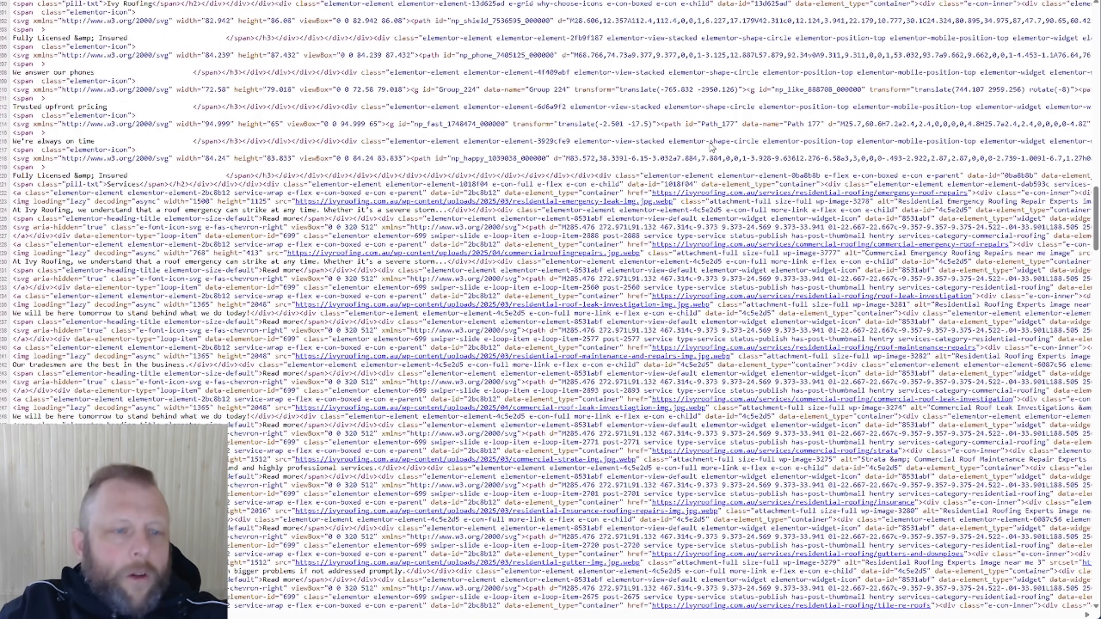
scroll(769, 363, down, 10)
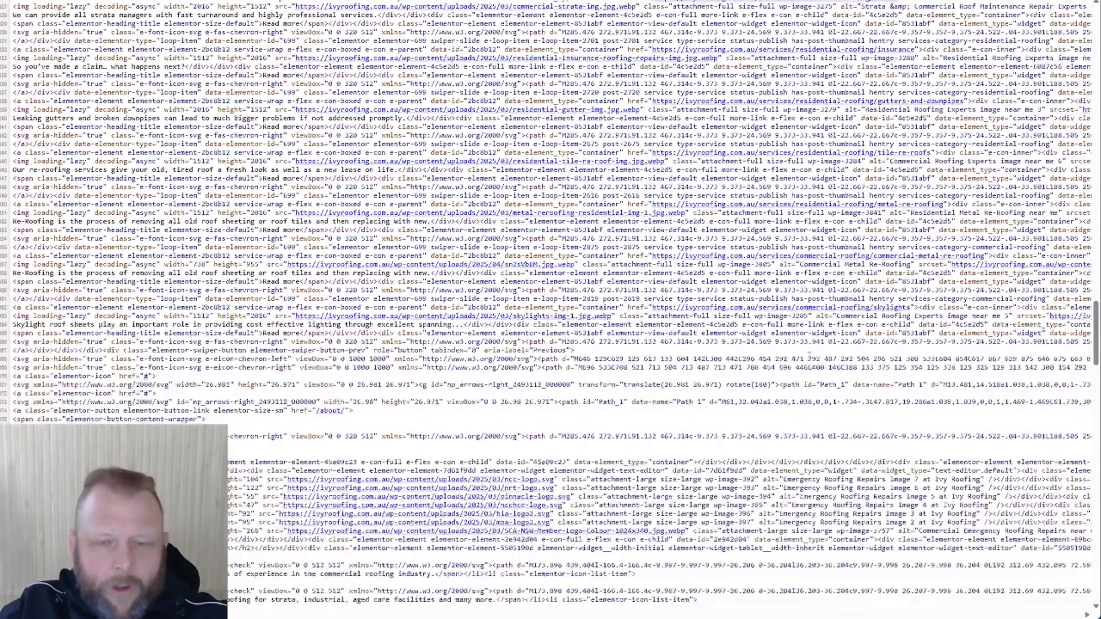
scroll(812, 361, down, 20)
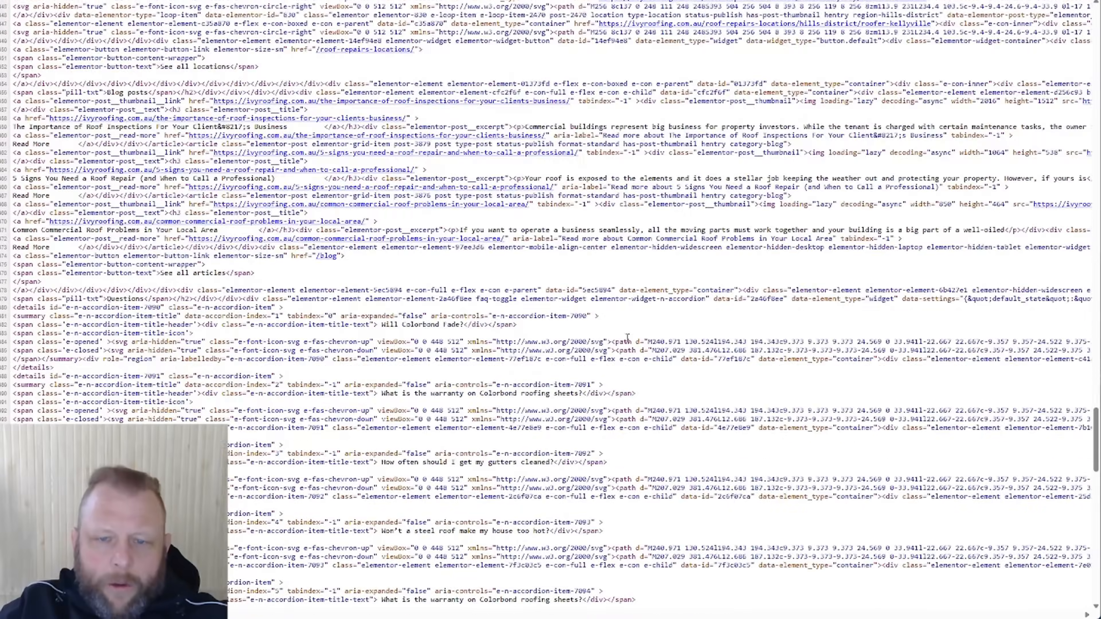
scroll(724, 417, down, 5)
scroll(724, 418, down, 5)
scroll(724, 417, up, 10)
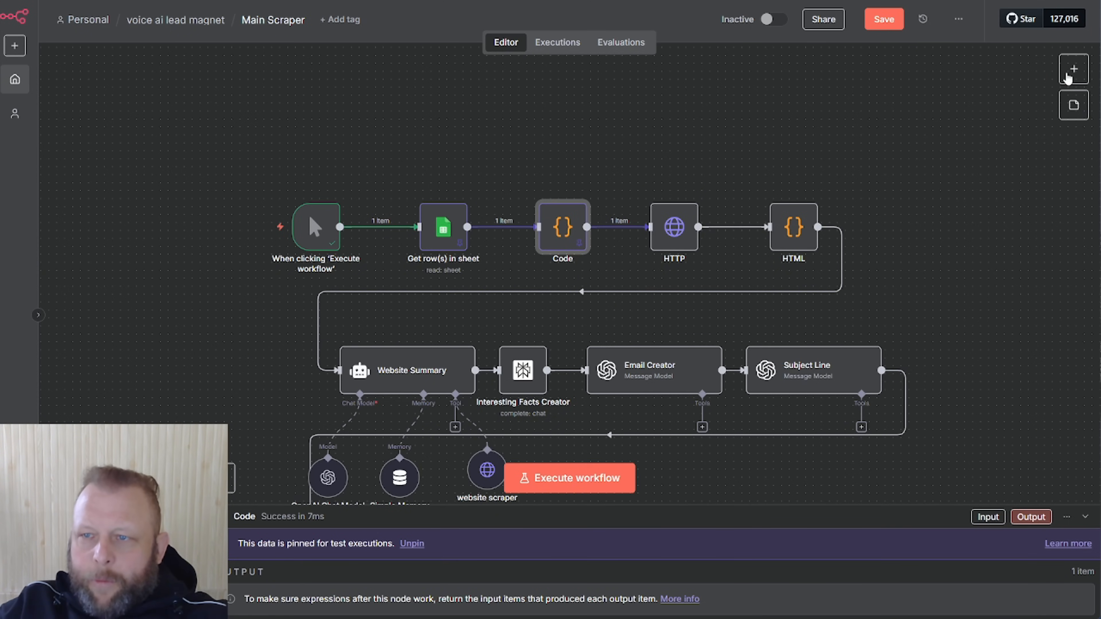
Search the node list for http and code, then open the HTTP node's GET request settings
click(1074, 69)
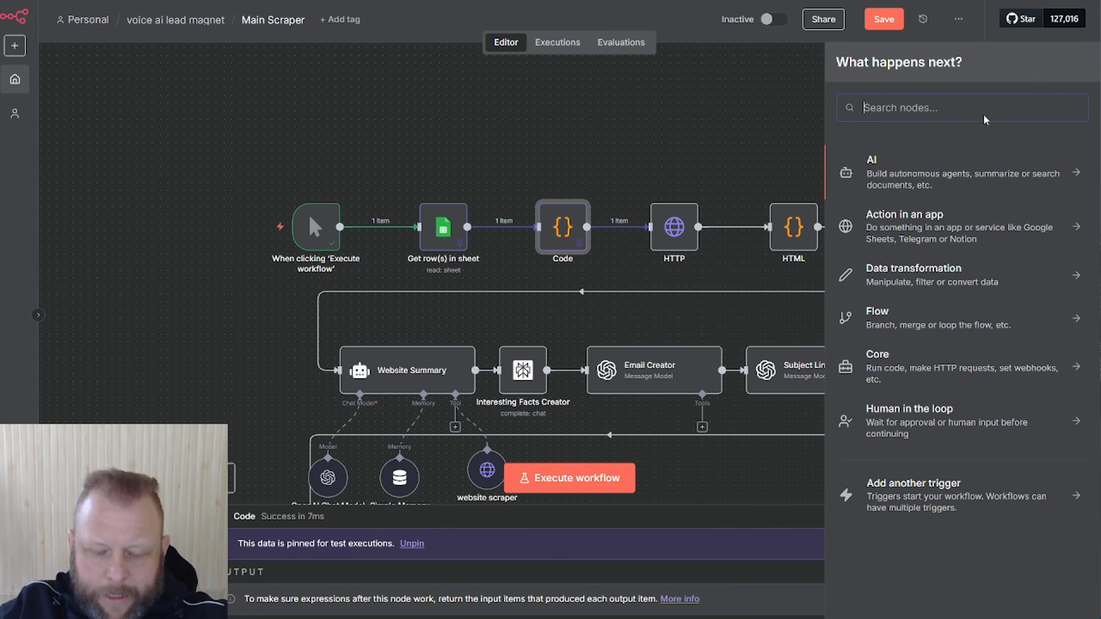
text(http)
key(BackSpace)
key(BackSpace)
key(BackSpace)
key(BackSpace)
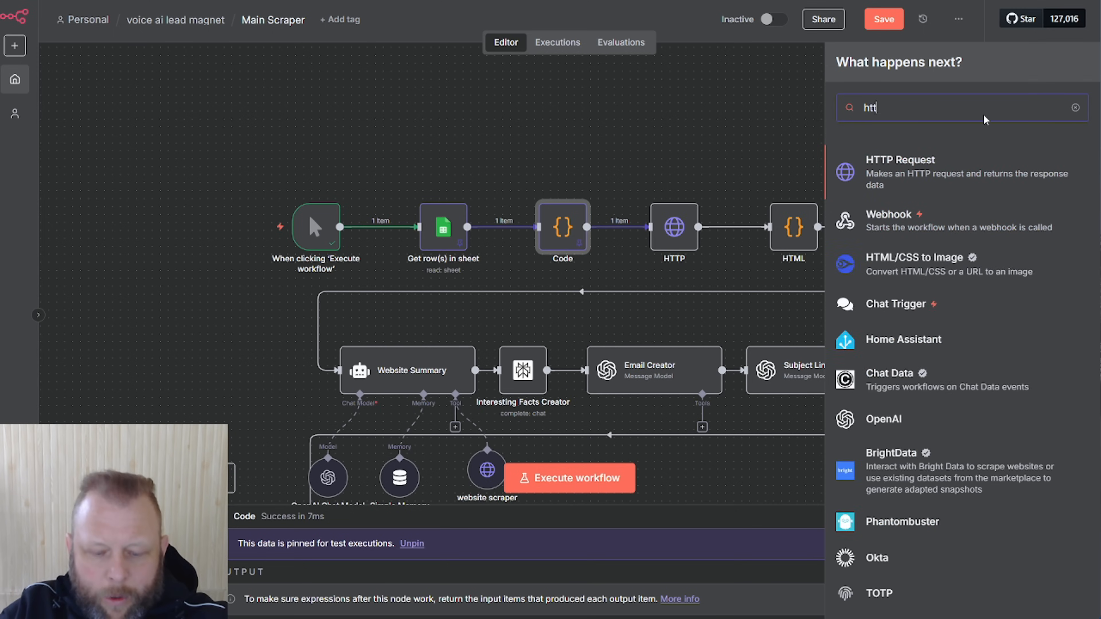
text(code)
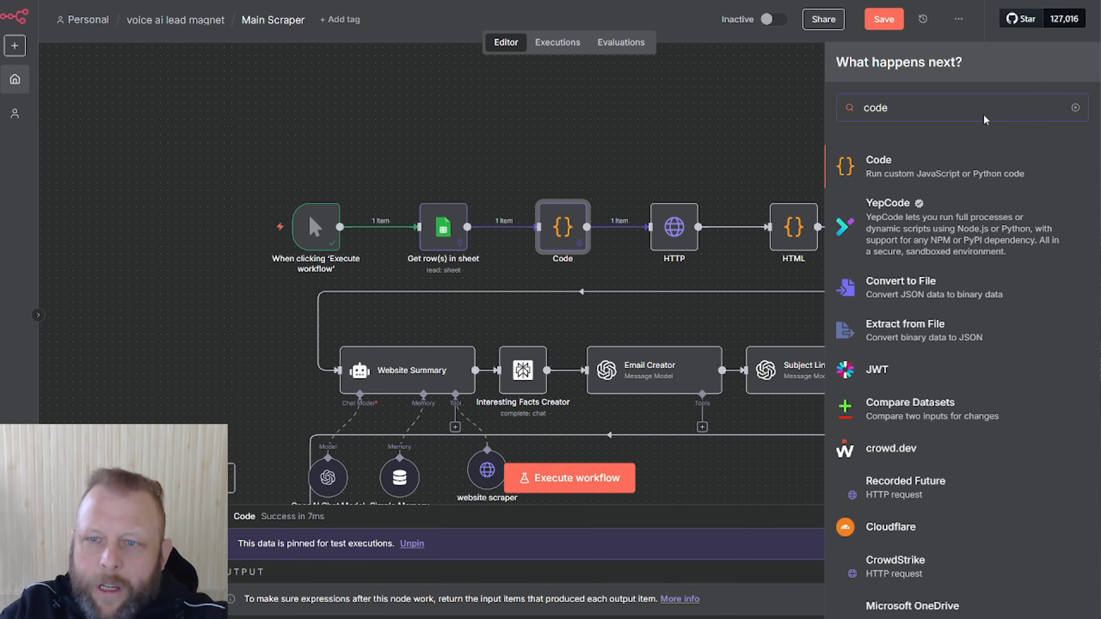
key(BackSpace)
key(BackSpace)
key(BackSpace)
key(BackSpace)
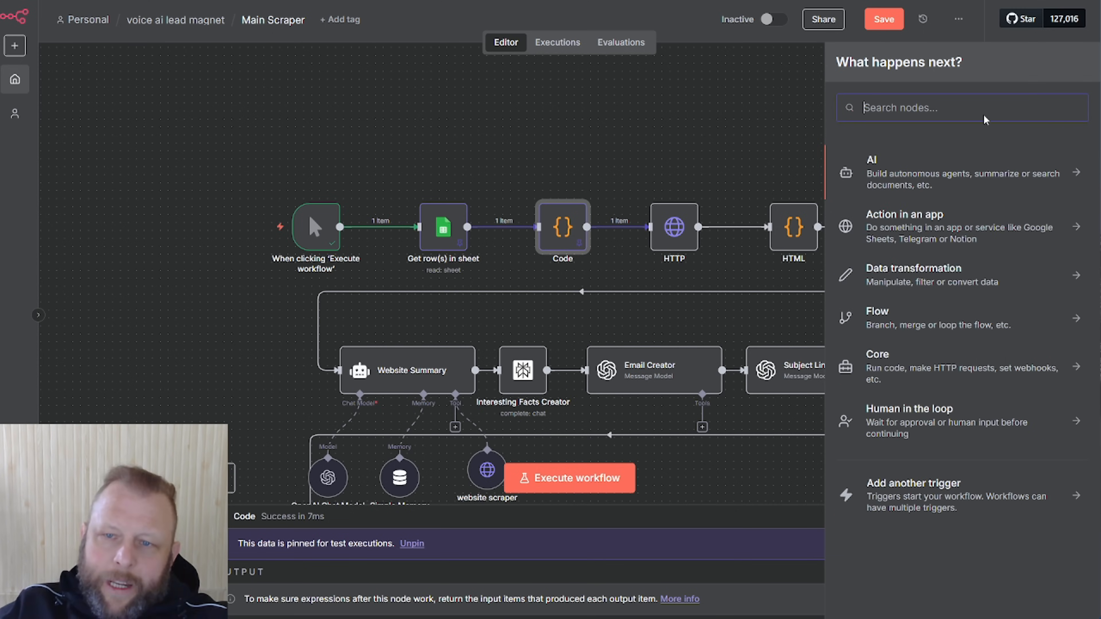
click(701, 107)
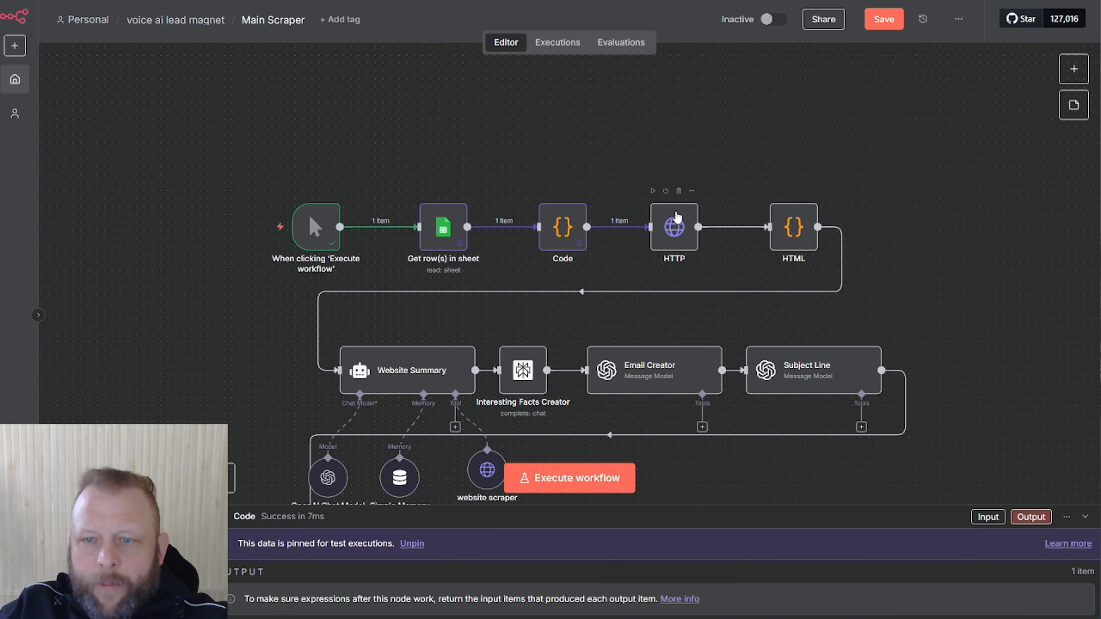
double_click(676, 217)
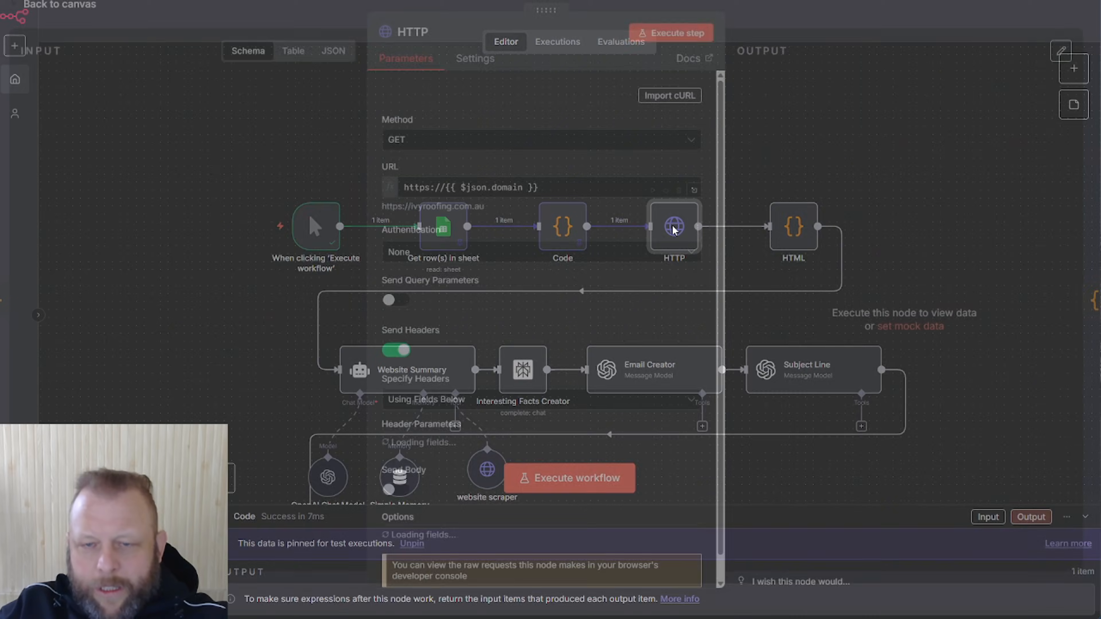
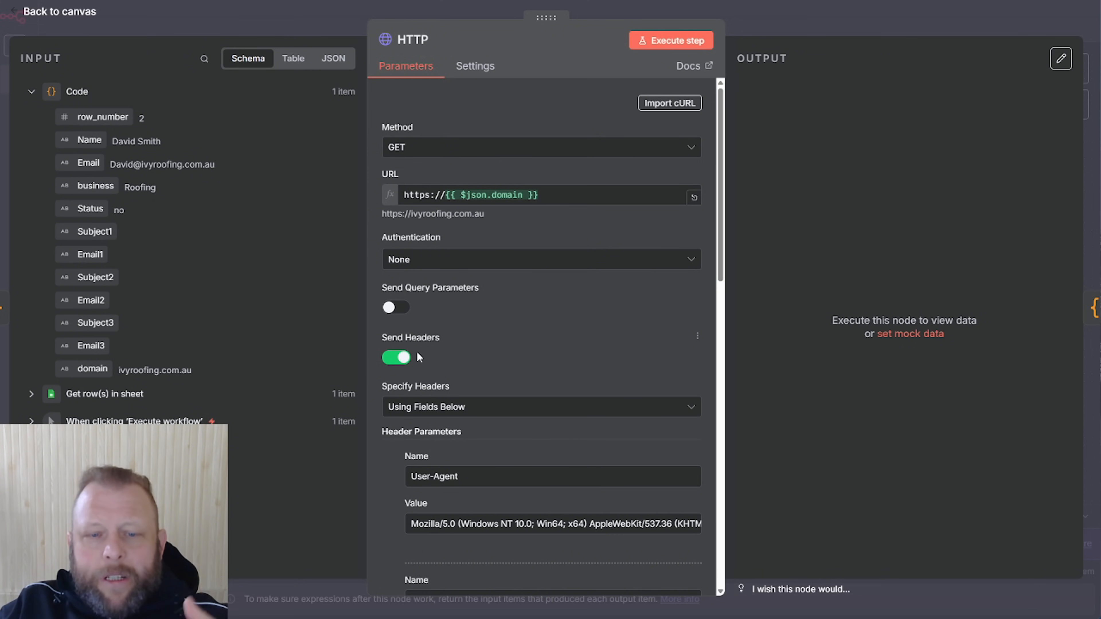
Check the HTTP node's User-Agent, Accept, Accept-Language and Referer headers, then execute it to fetch the site's HTML
scroll(550, 370, down, 1)
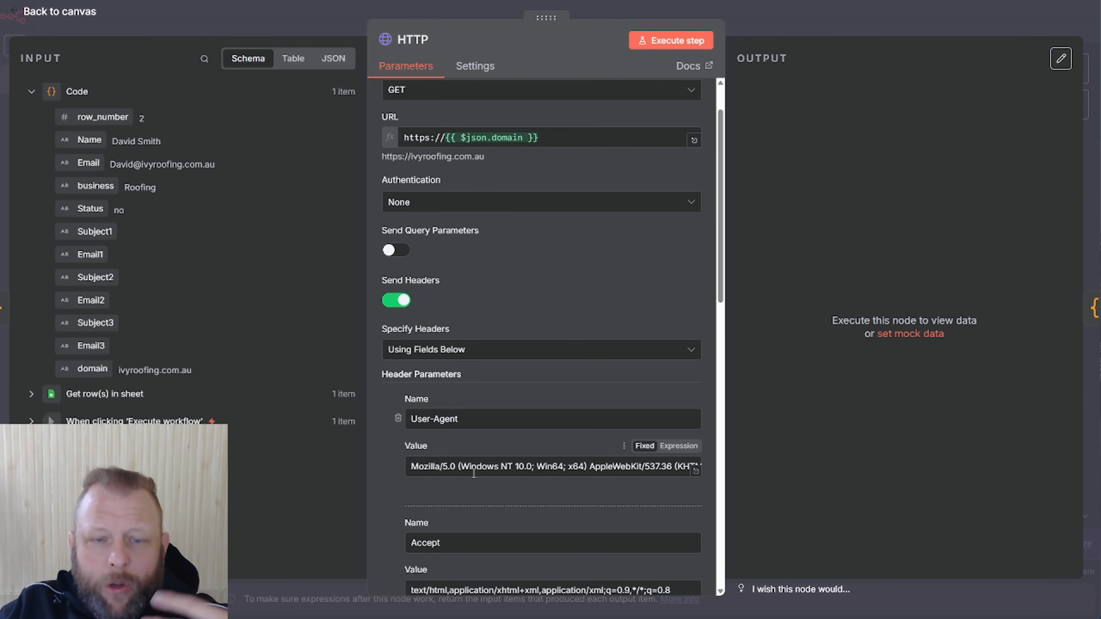
drag(474, 473, 725, 488)
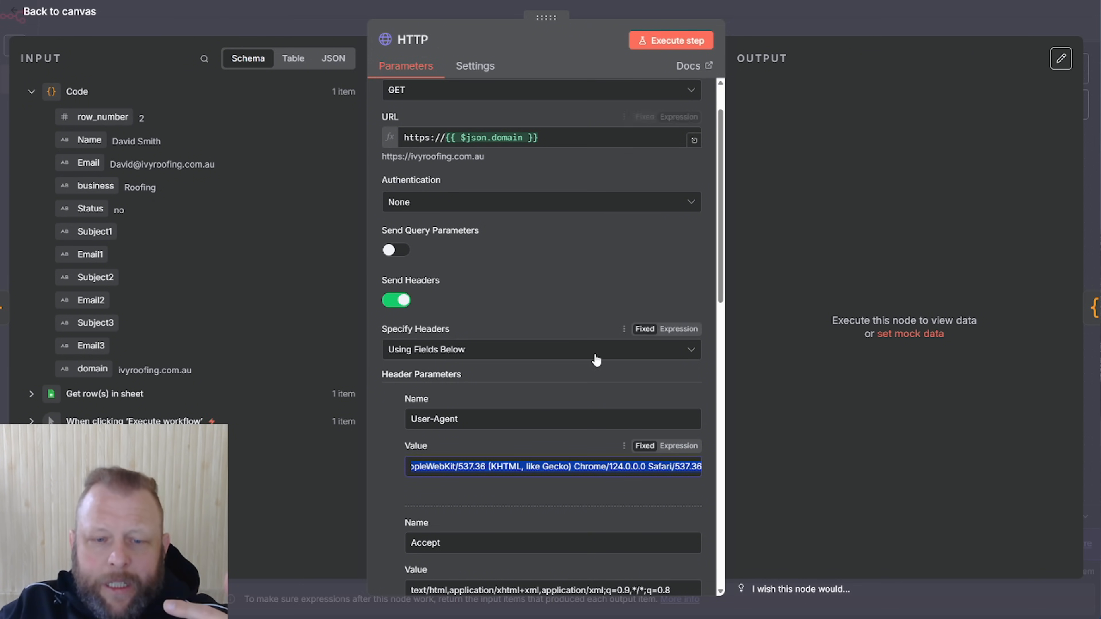
scroll(596, 359, down, 4)
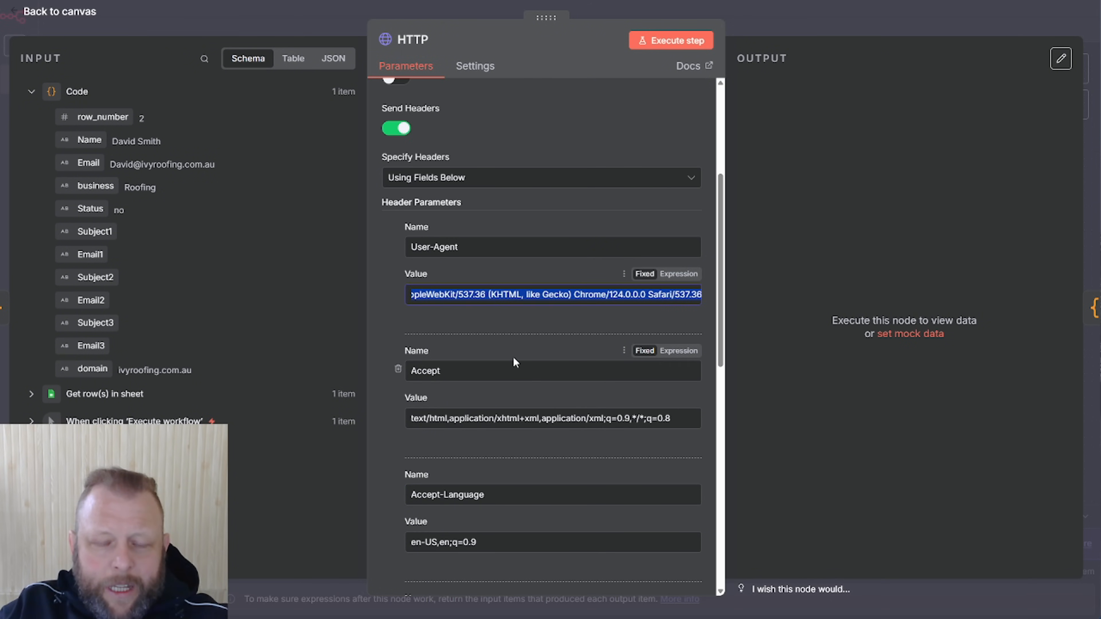
scroll(512, 357, down, 3)
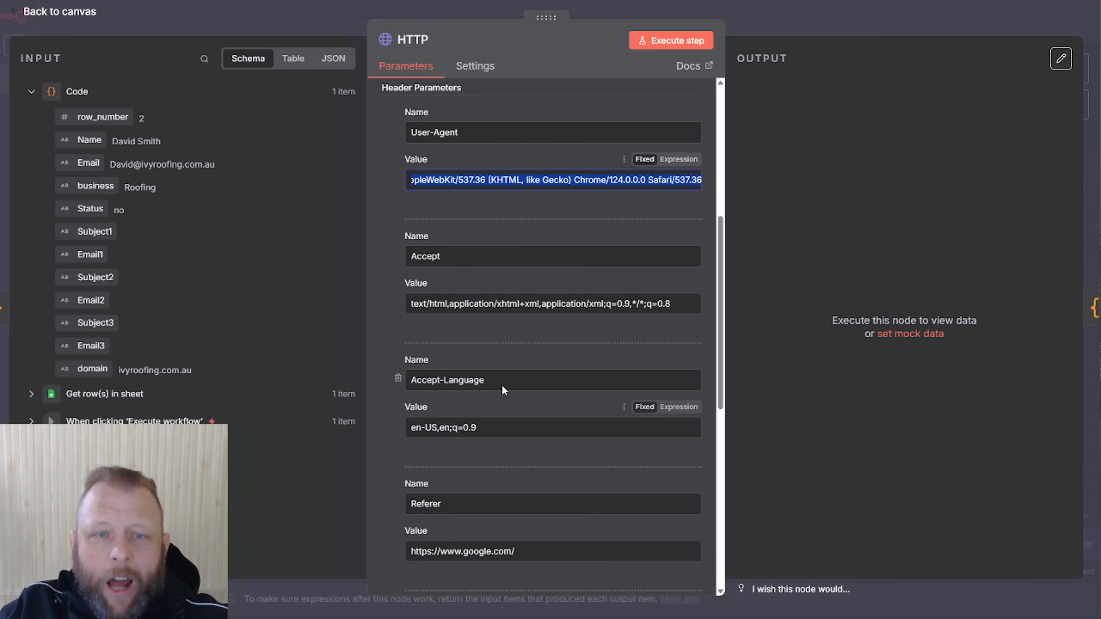
scroll(505, 364, up, 6)
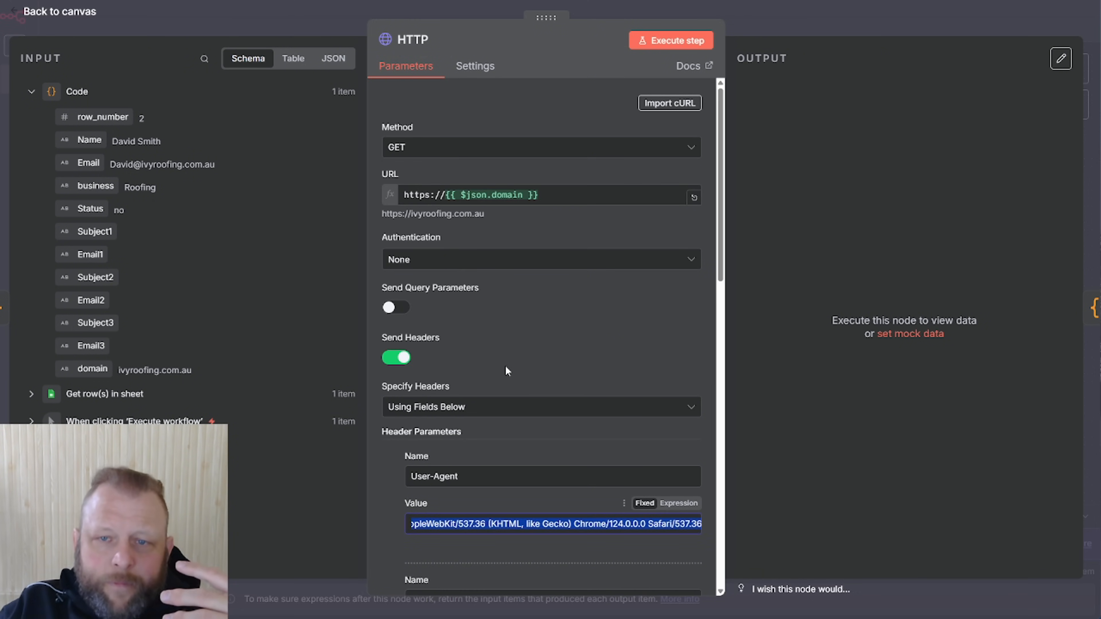
click(683, 46)
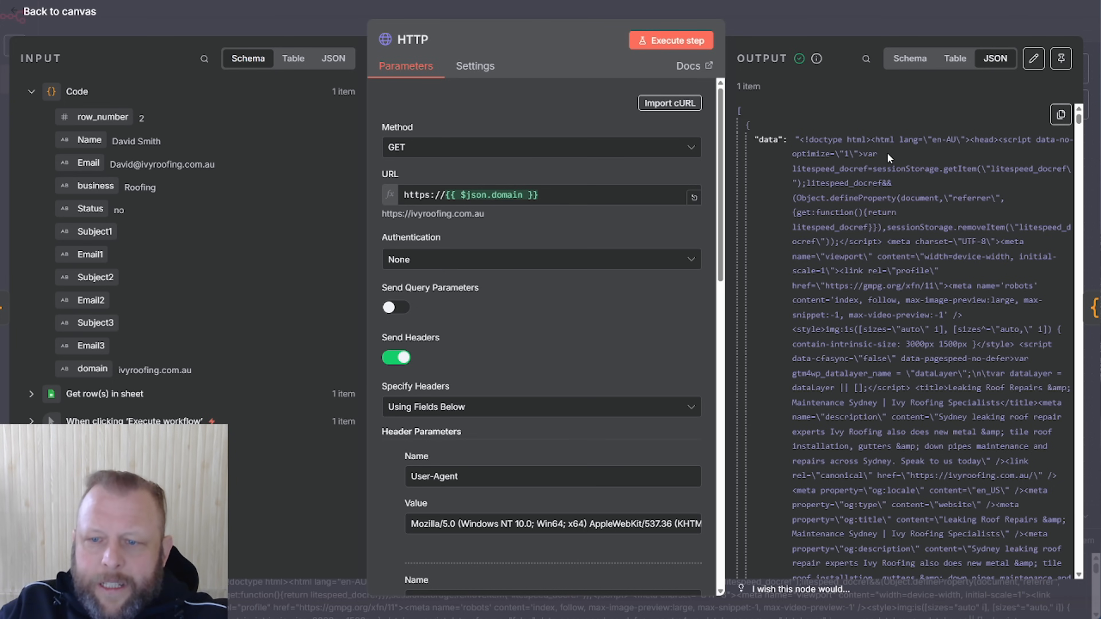
Pin the HTTP node's fetched website HTML output and go back to the Main Scraper canvas
scroll(931, 221, down, 8)
scroll(932, 312, down, 9)
scroll(954, 256, down, 8)
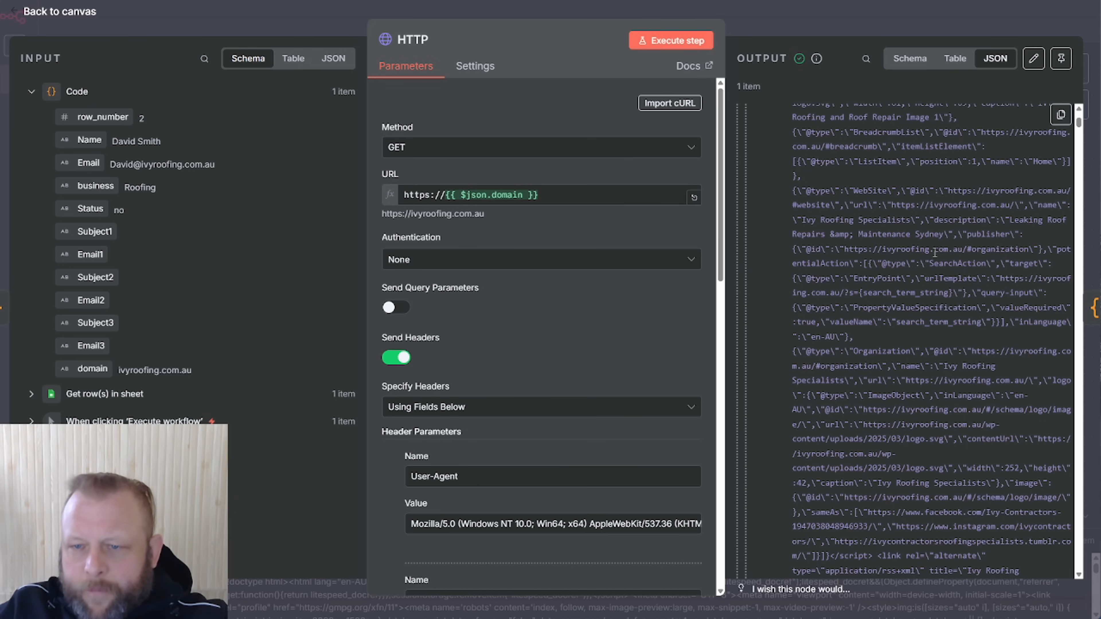
click(1060, 58)
scroll(920, 346, down, 15)
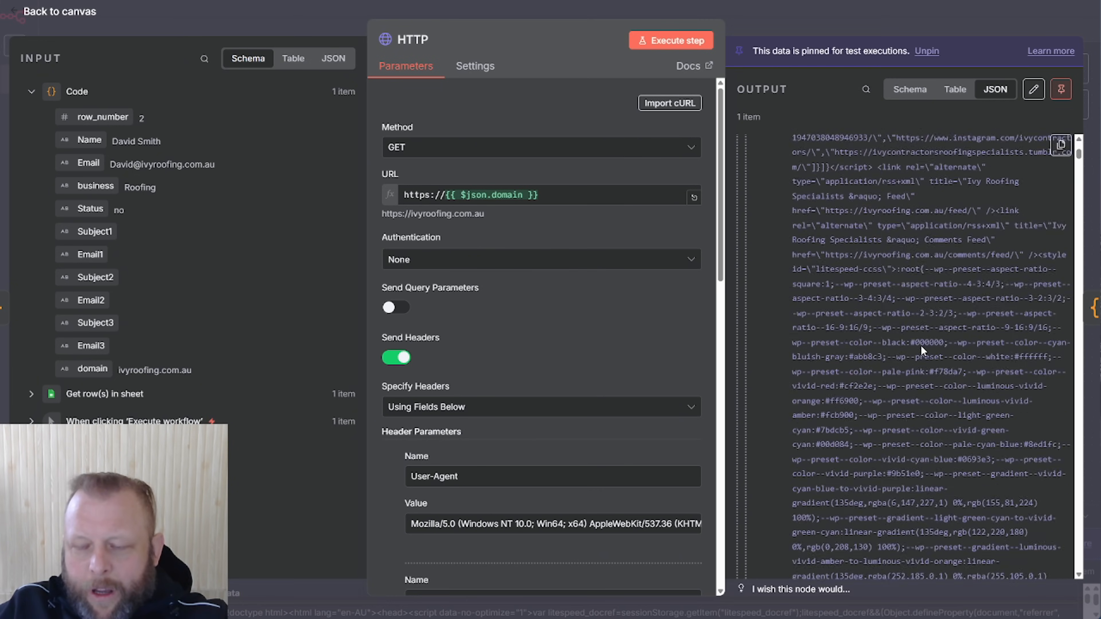
scroll(920, 345, down, 4)
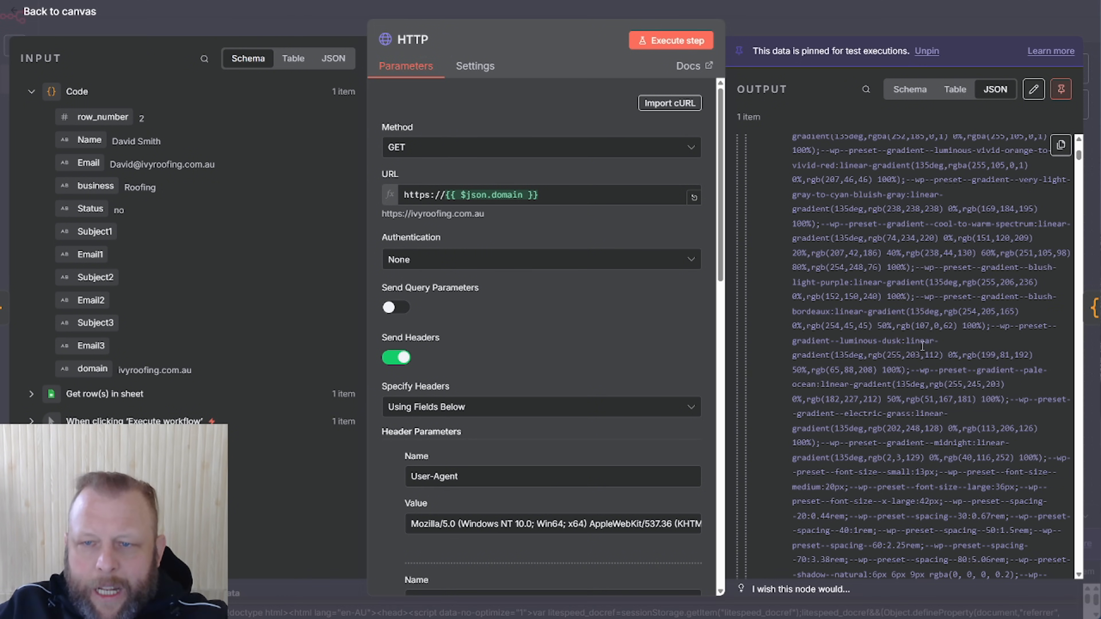
click(883, 19)
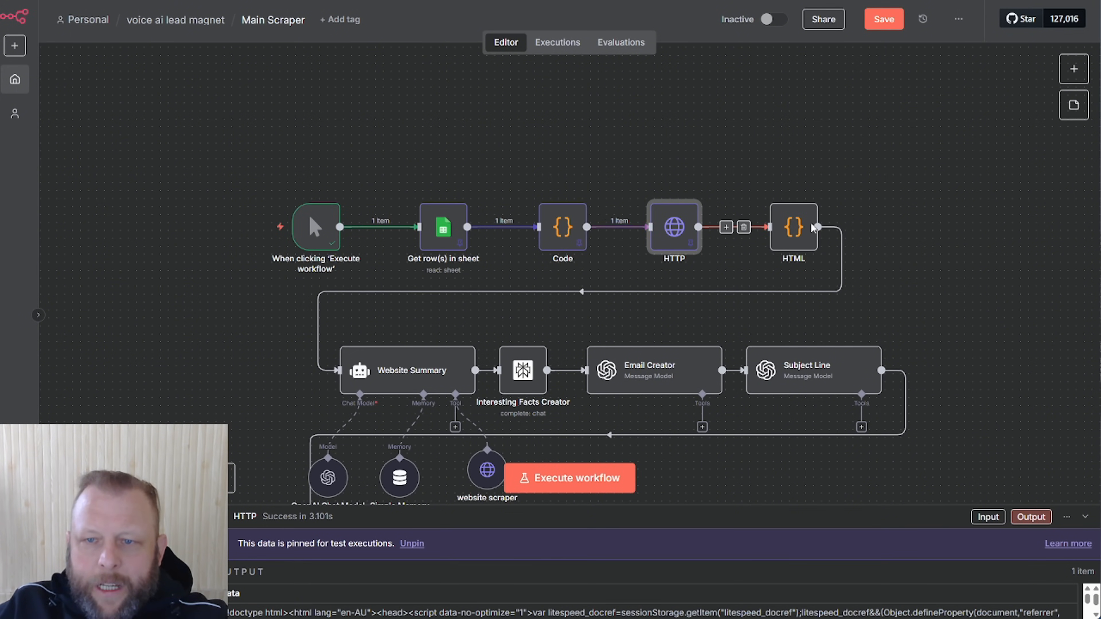
Open the HTML code node and execute its JavaScript cleaning code to produce cleanedData
click(796, 230)
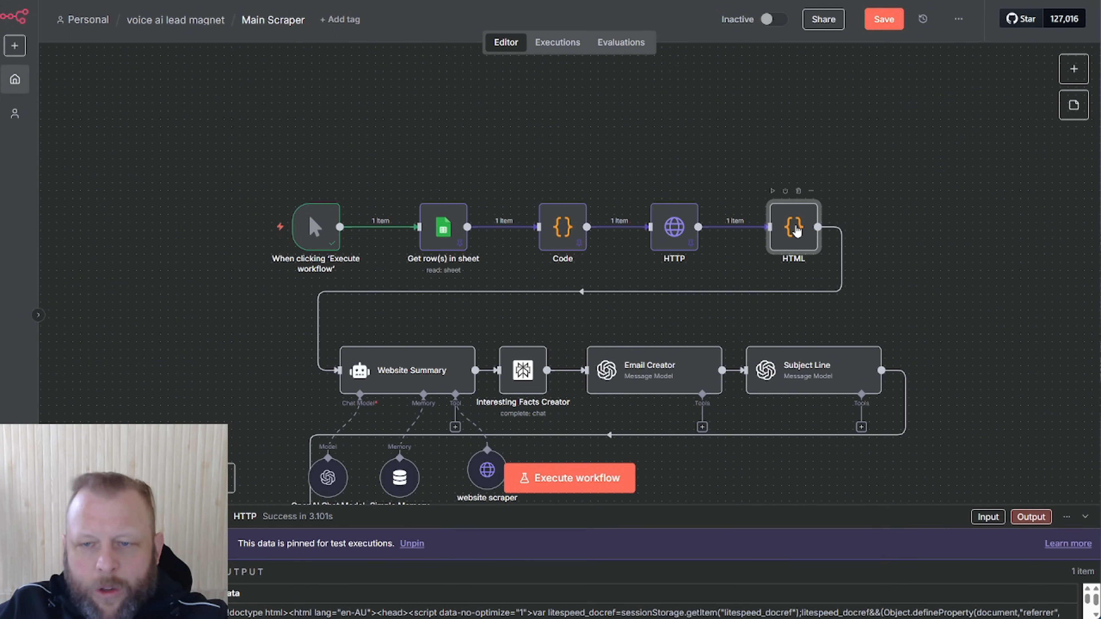
double_click(796, 230)
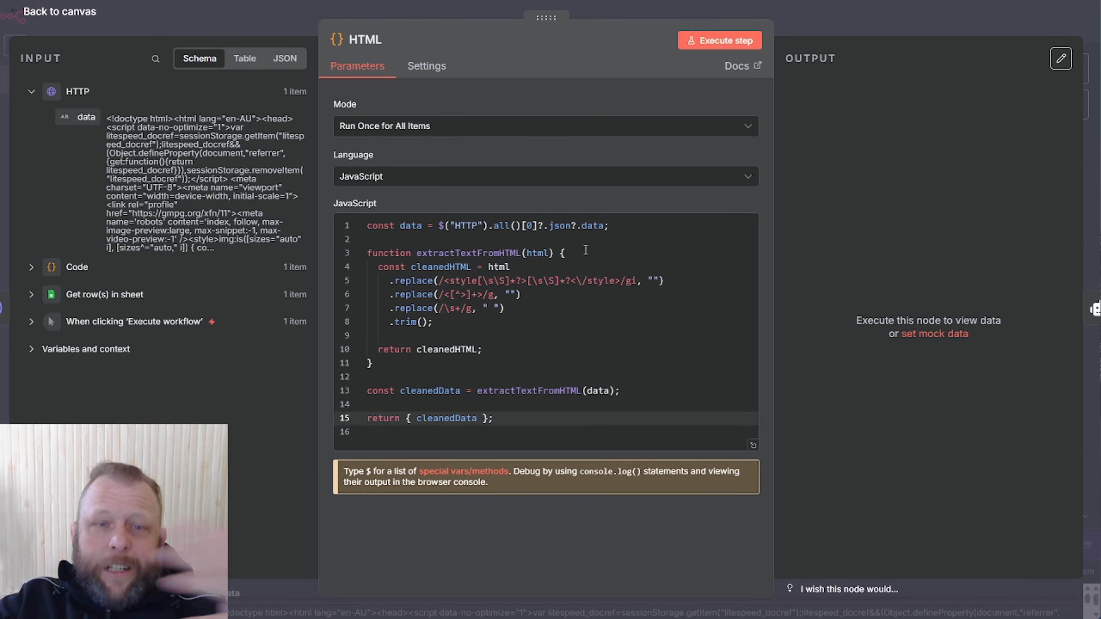
click(697, 37)
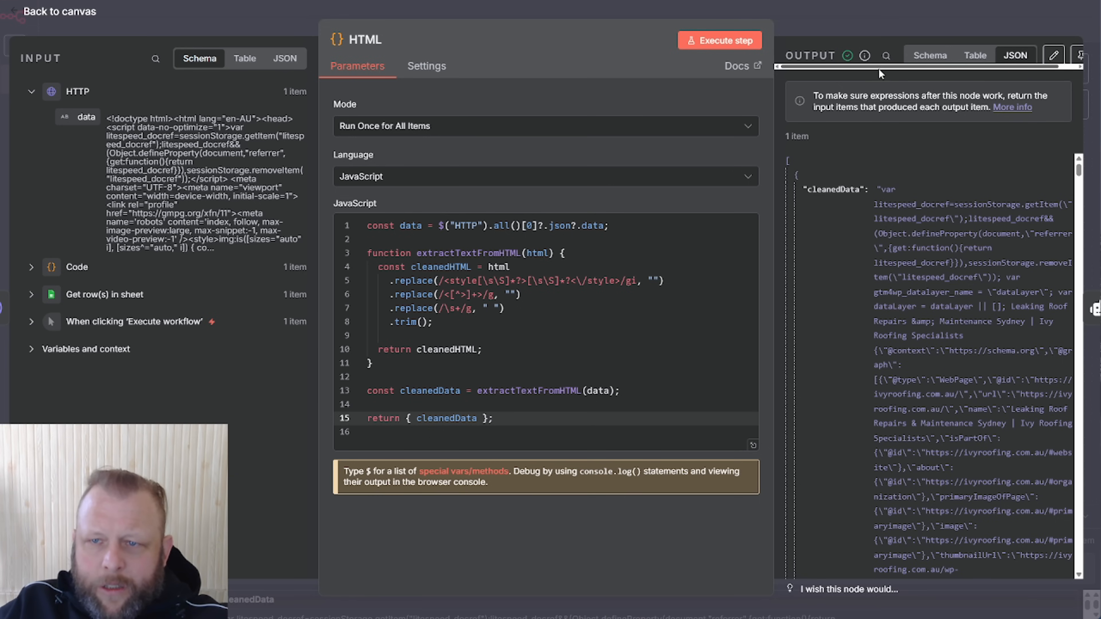
Pin the HTML node's cleanedData output and read through the cleaned website text
click(1079, 55)
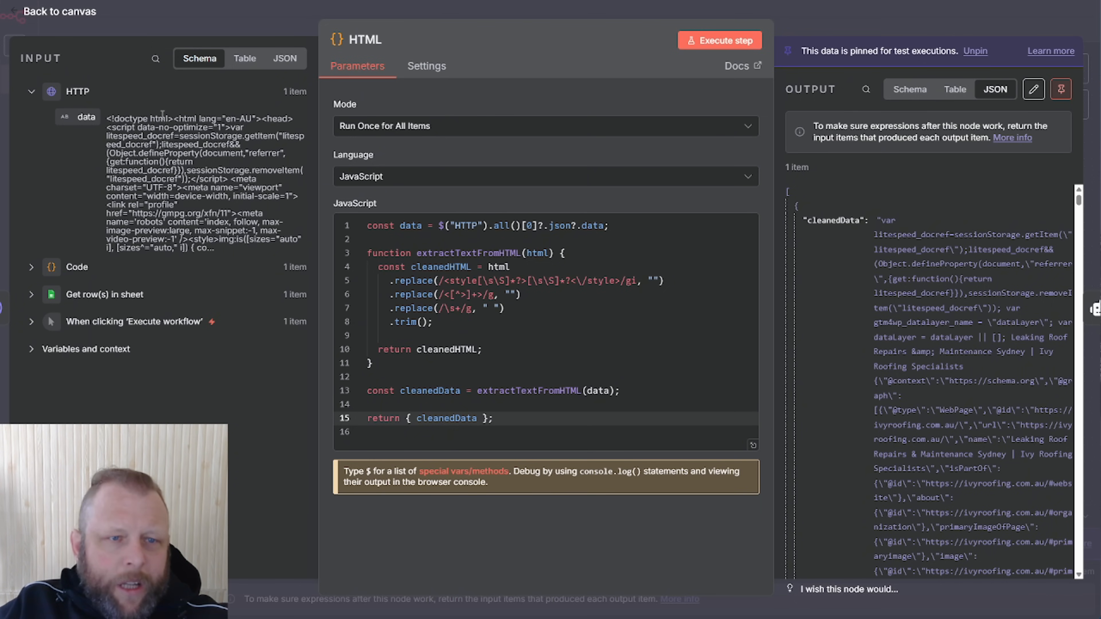
scroll(975, 280, down, 4)
scroll(975, 277, down, 10)
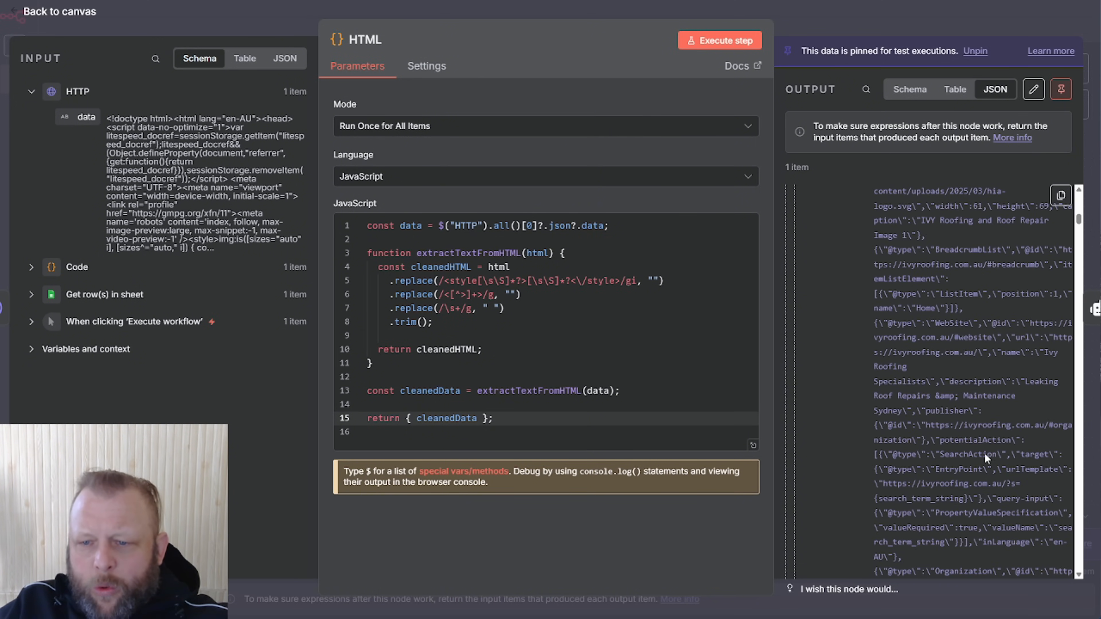
scroll(999, 439, down, 8)
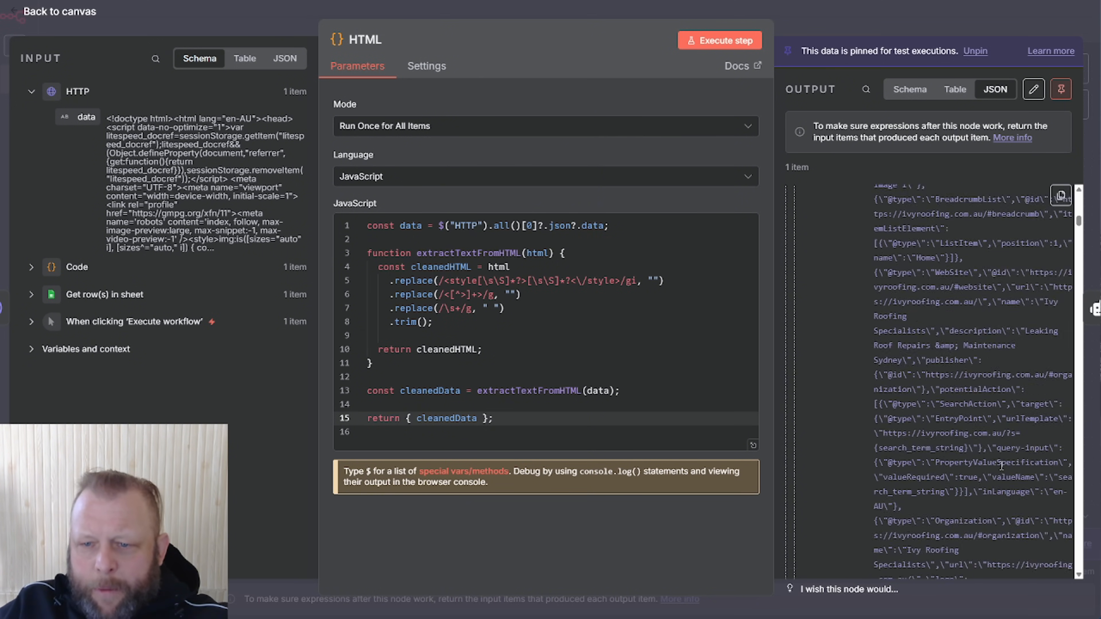
scroll(999, 439, down, 10)
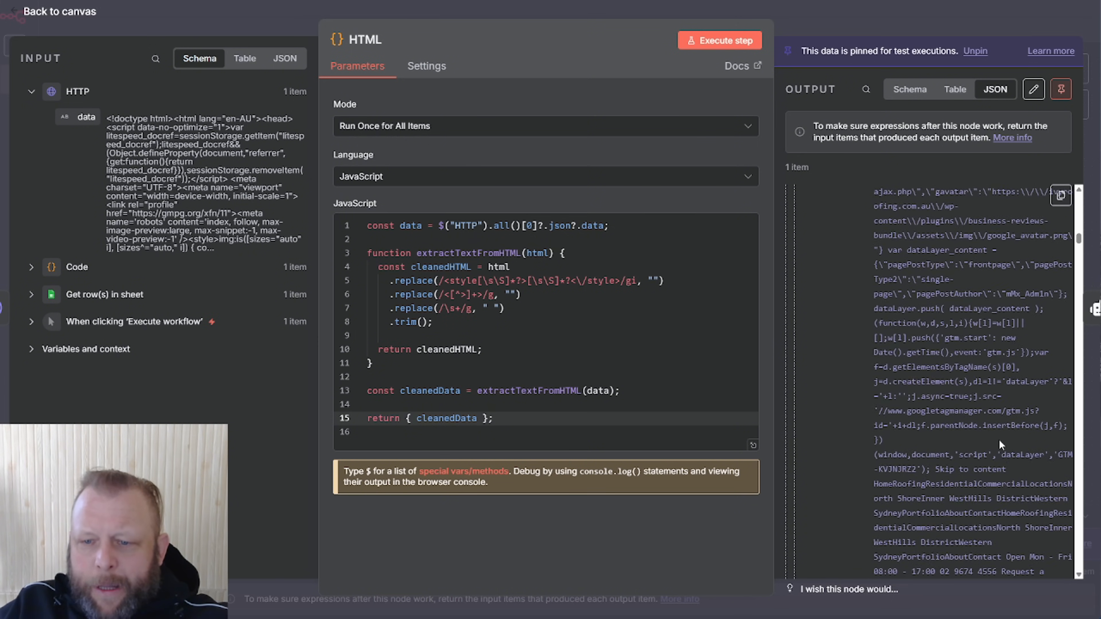
drag(873, 193, 1005, 504)
click(974, 414)
scroll(973, 412, down, 10)
scroll(971, 412, down, 10)
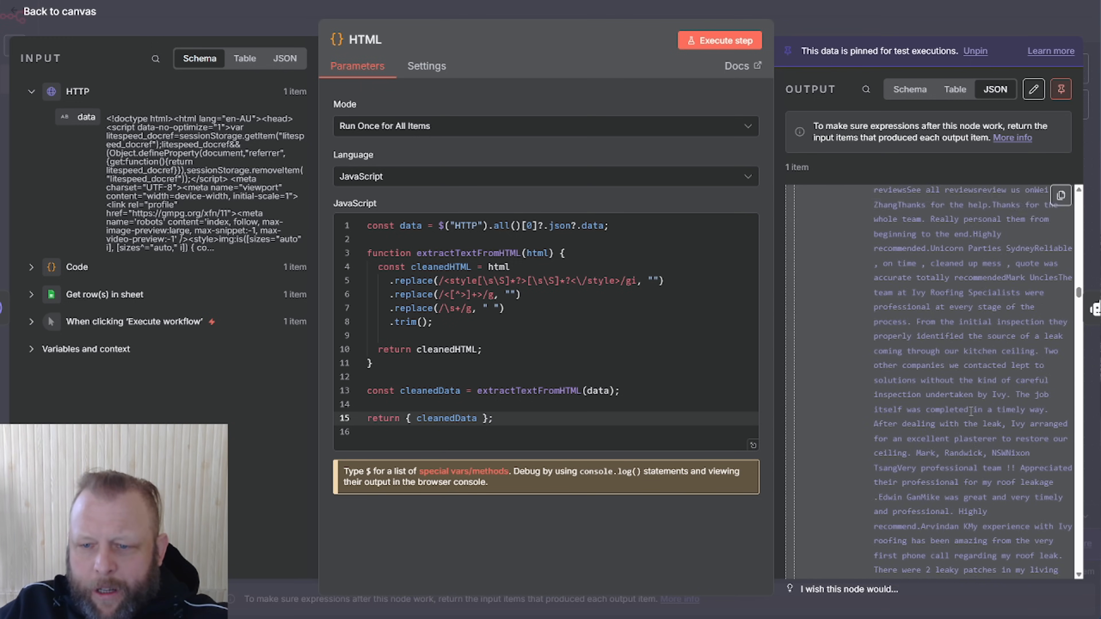
scroll(971, 412, down, 1)
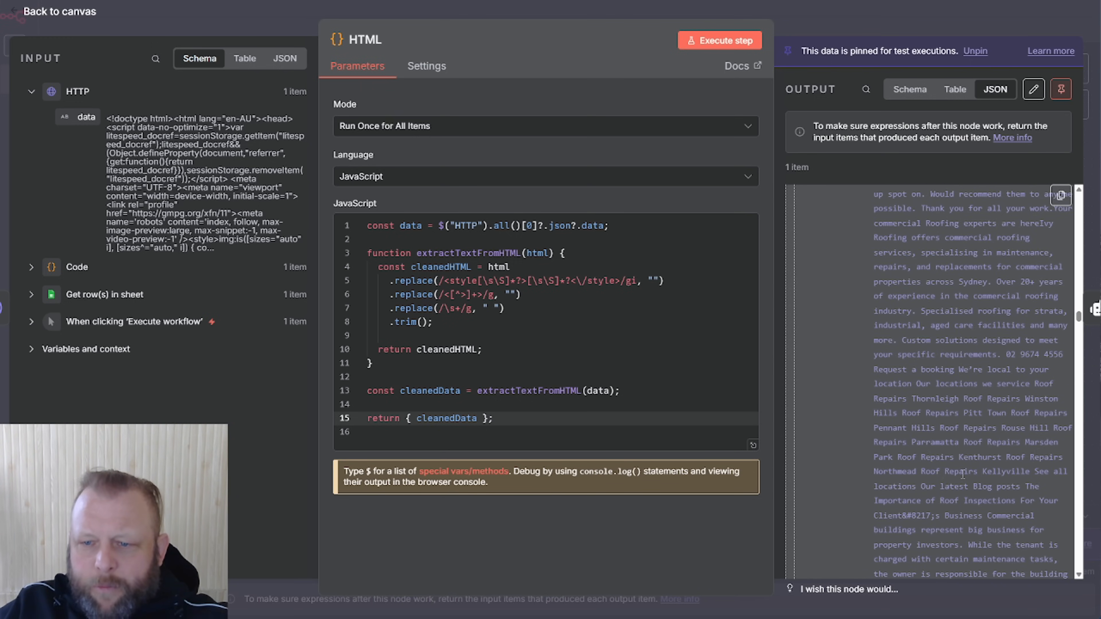
scroll(882, 379, down, 15)
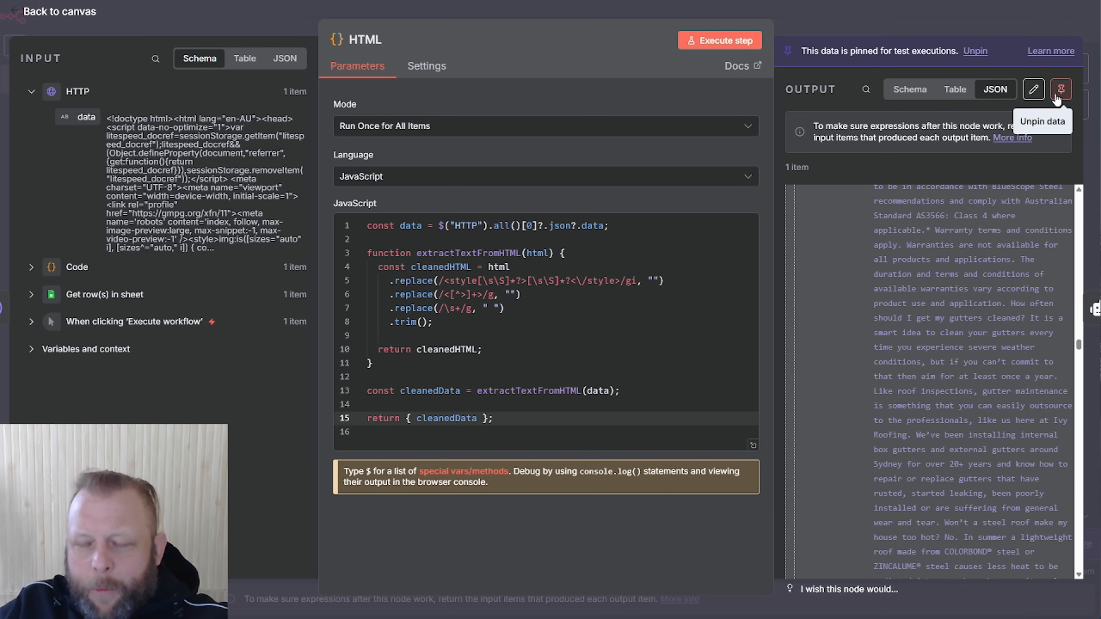
click(999, 28)
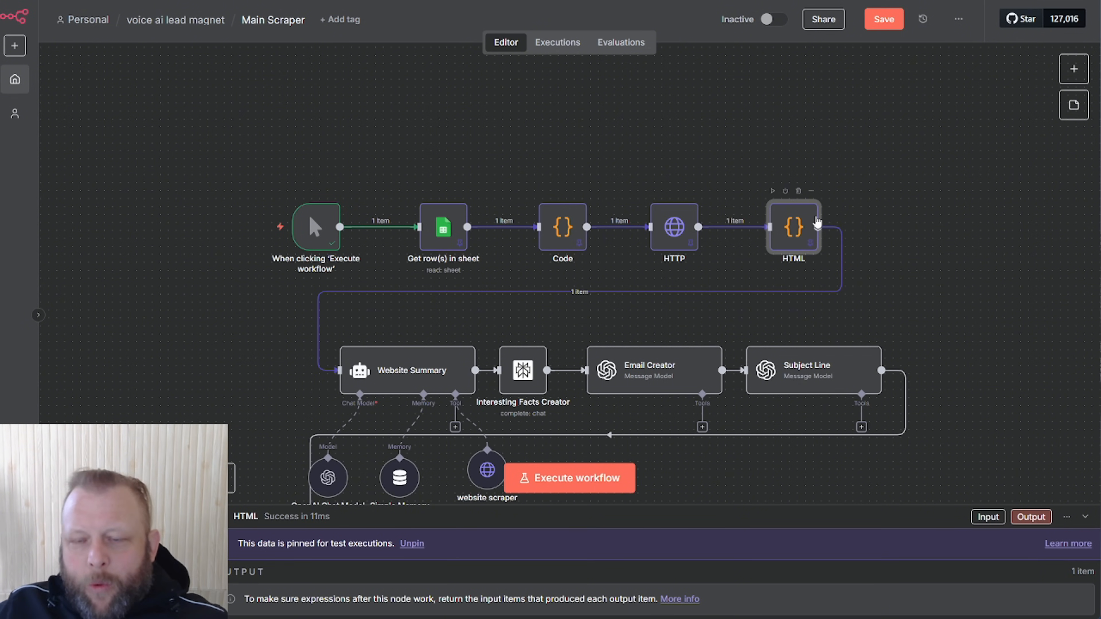
Reopen the HTML node to check its pinned cleanedData text, then close it
double_click(817, 222)
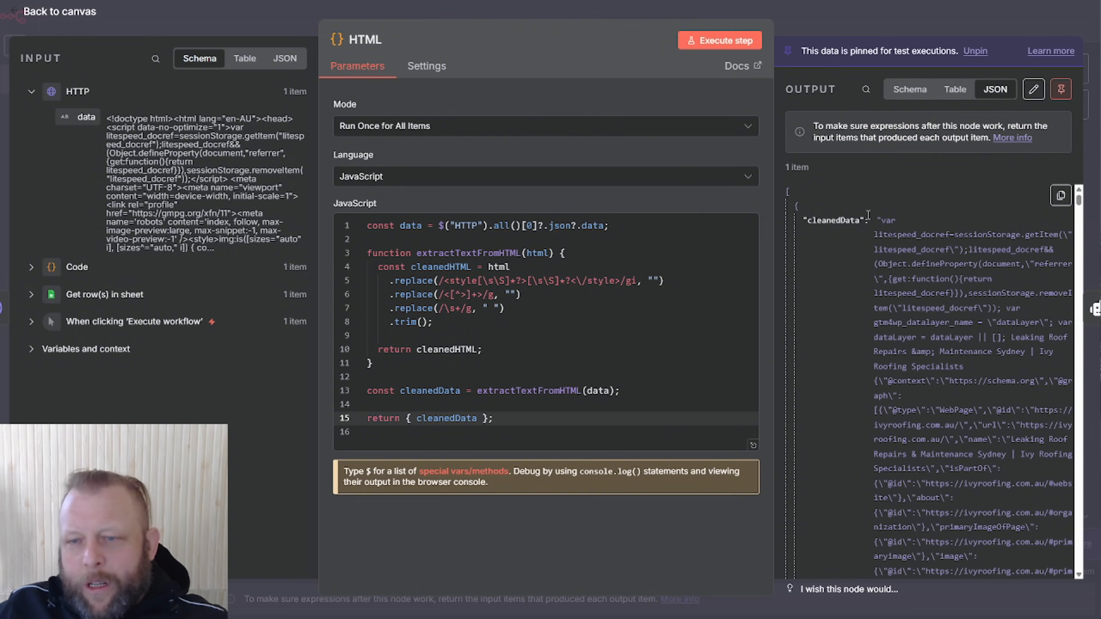
scroll(852, 215, down, 10)
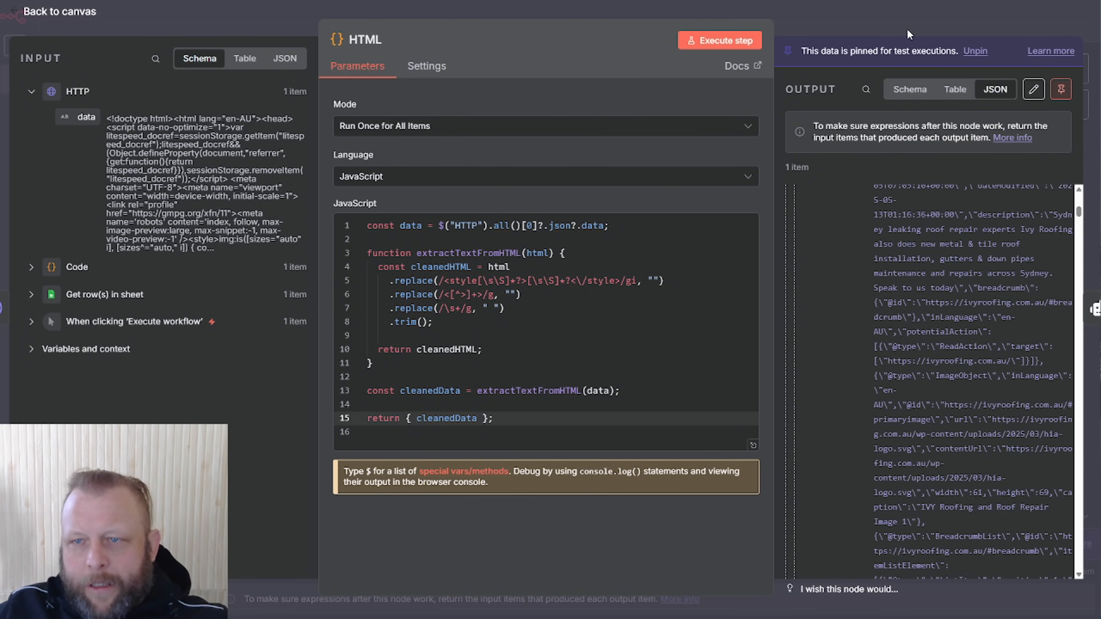
click(906, 31)
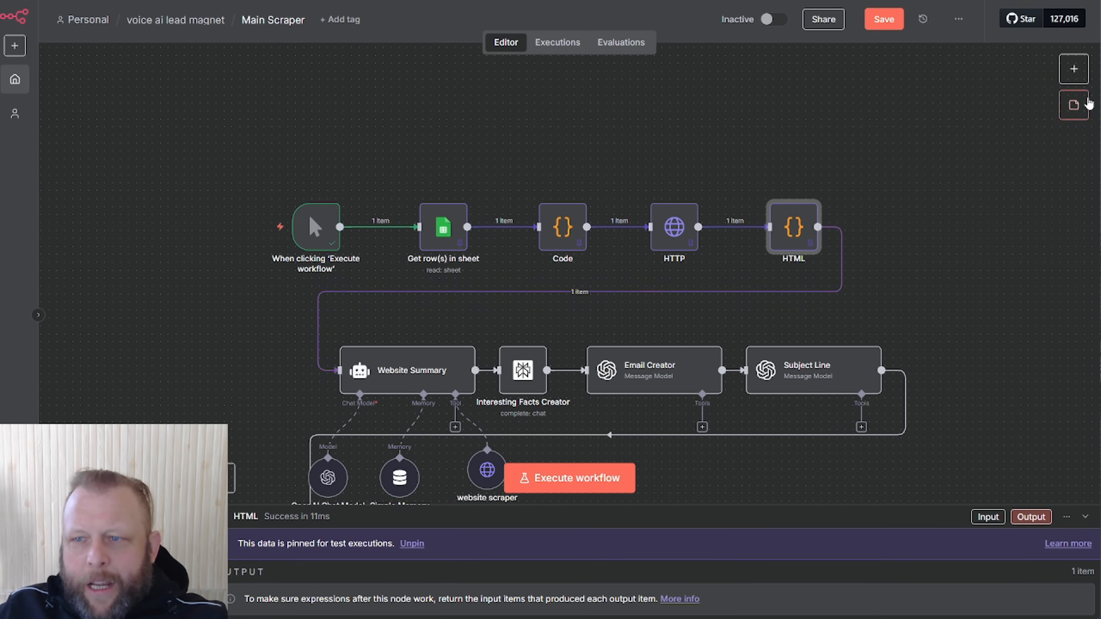
Add an AI Agent node after the HTML node by searching 'ai ag', then delete it again
click(1074, 68)
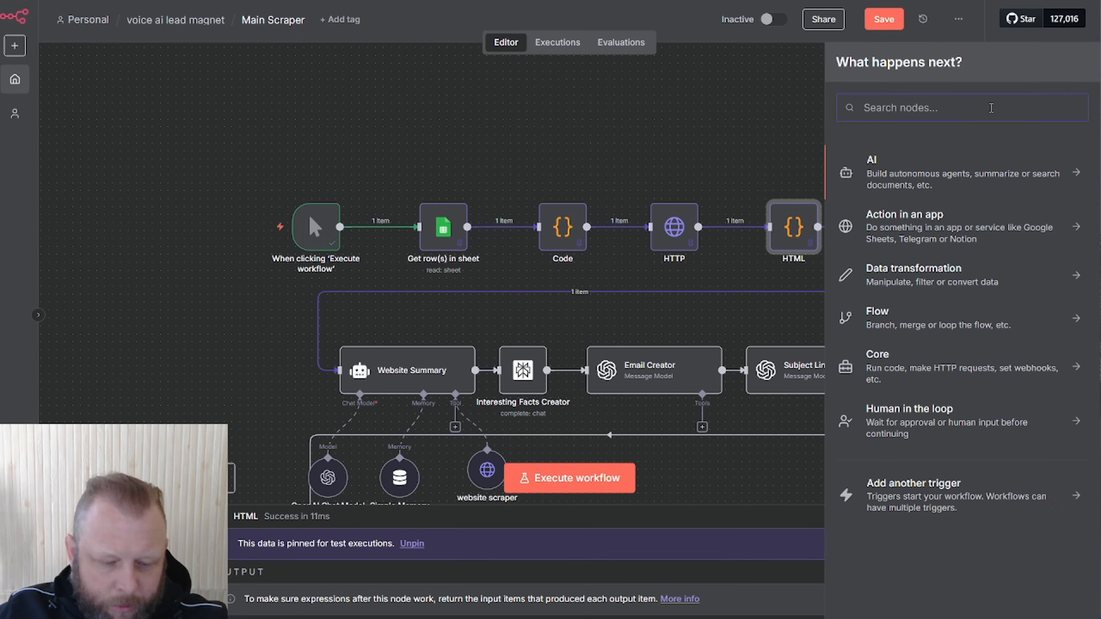
text(ai ag)
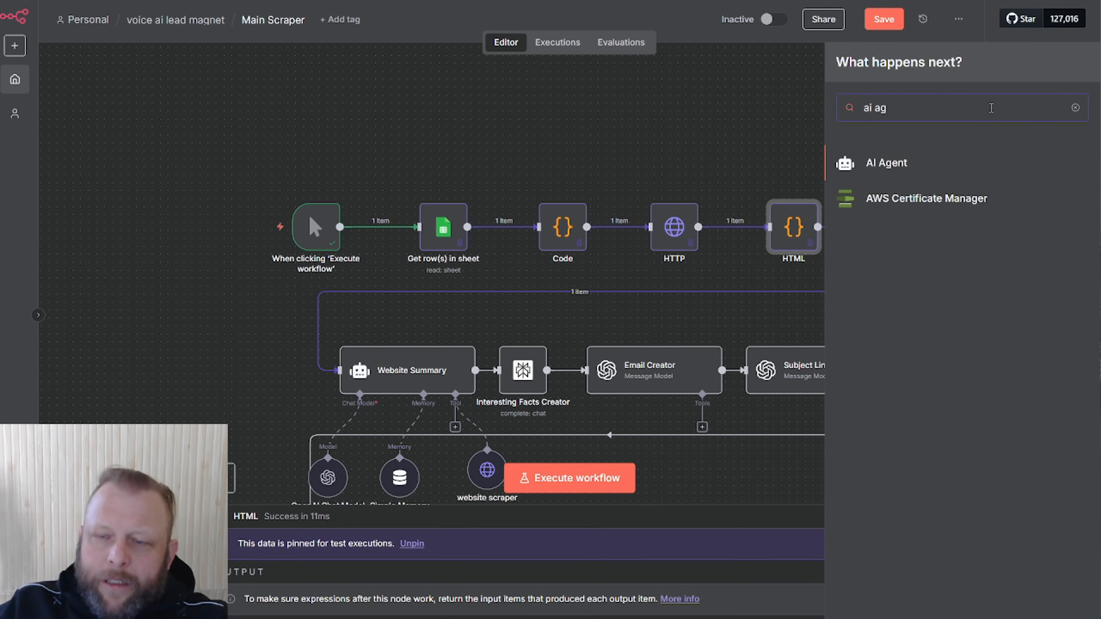
click(936, 164)
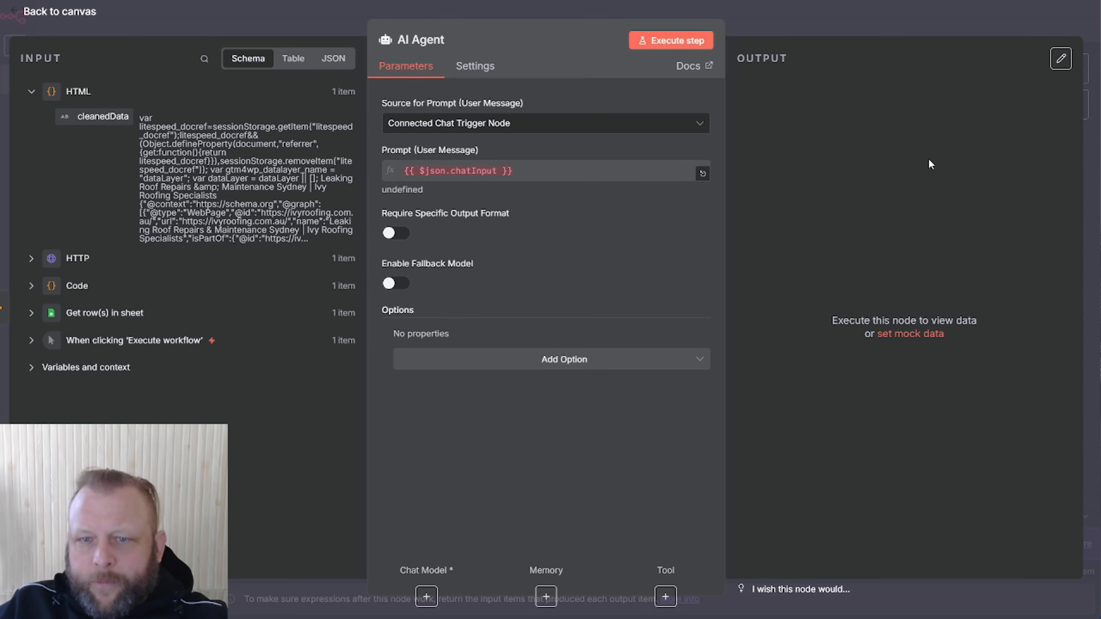
click(817, 14)
drag(954, 231, 969, 175)
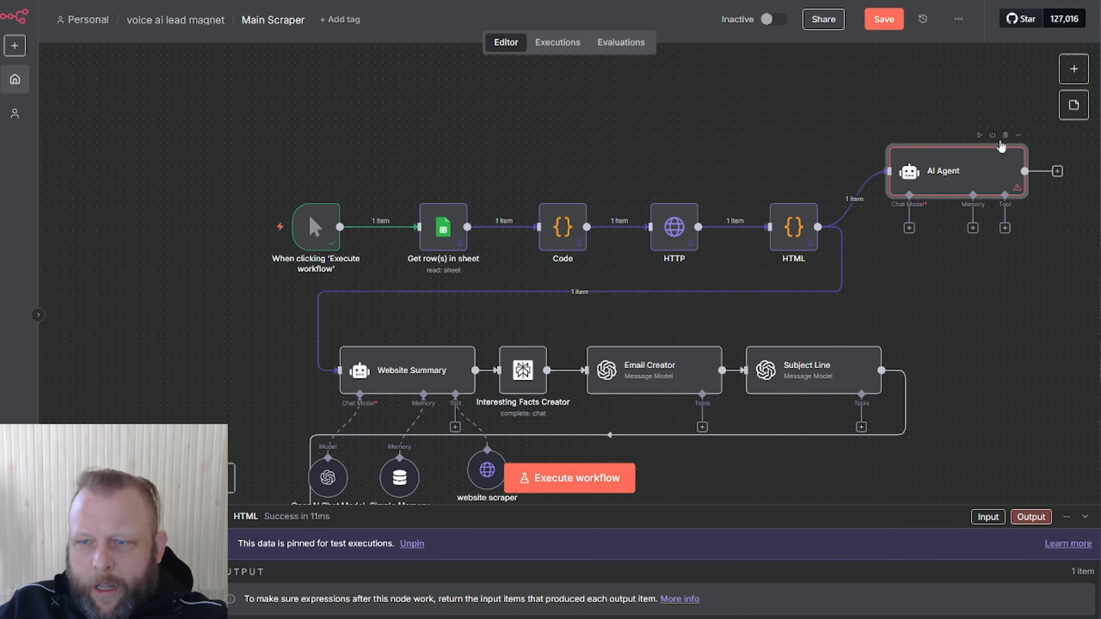
click(1006, 135)
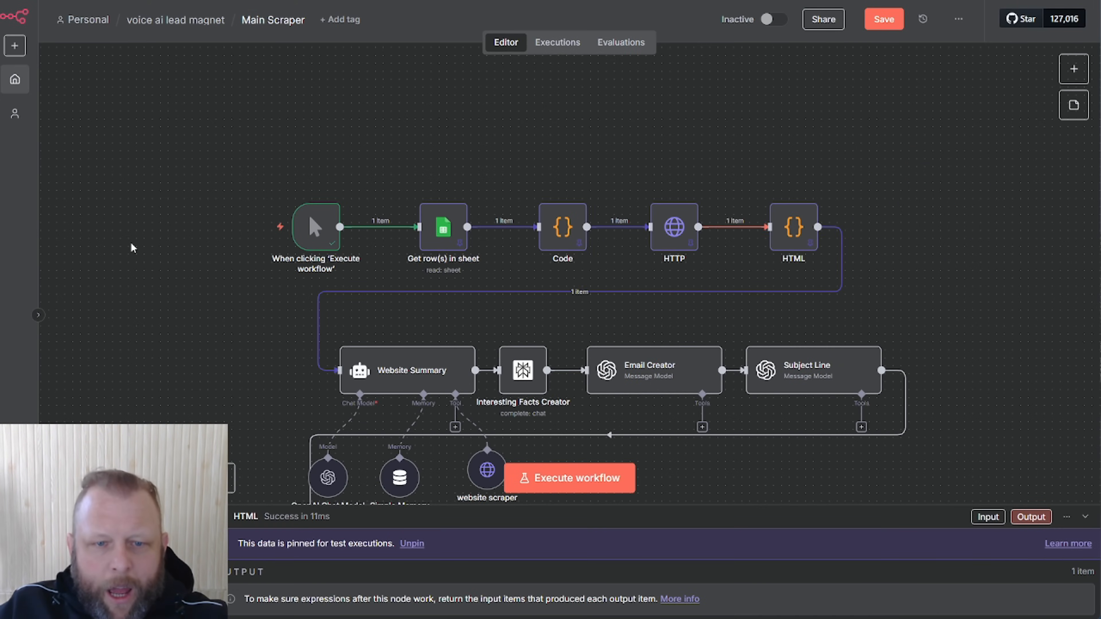
Line up Website Summary, its sub-nodes, Interesting Facts Creator and Email Creator in one row, then open Website Summary
scroll(173, 269, down, 3)
drag(207, 130, 799, 102)
drag(397, 321, 373, 234)
drag(327, 419, 280, 309)
drag(377, 411, 329, 300)
drag(482, 424, 419, 328)
drag(523, 313, 539, 234)
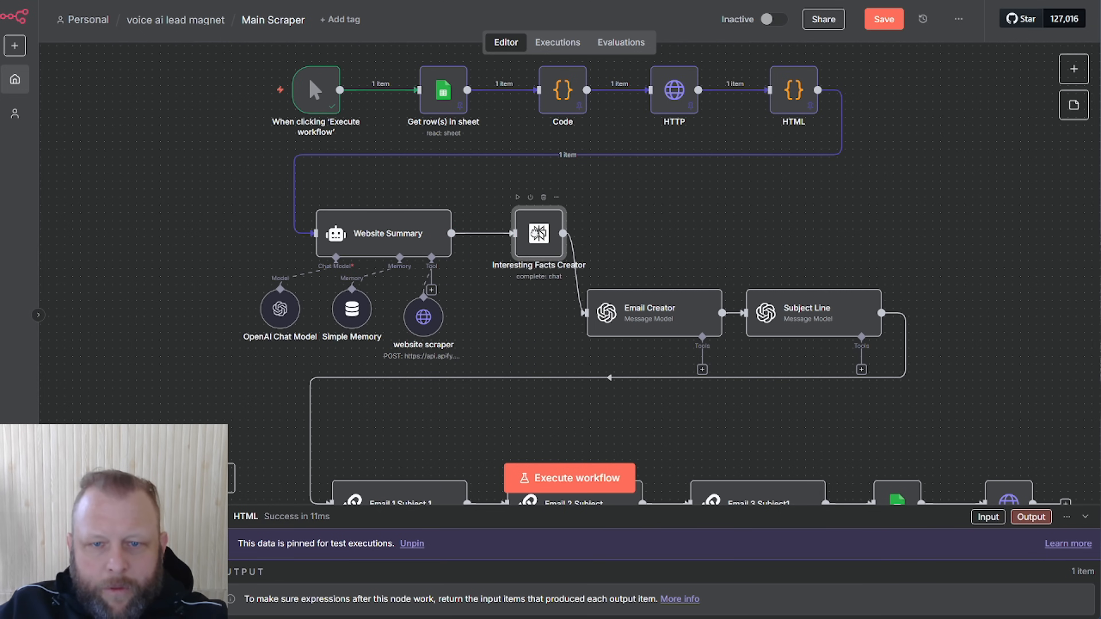
drag(655, 303, 687, 224)
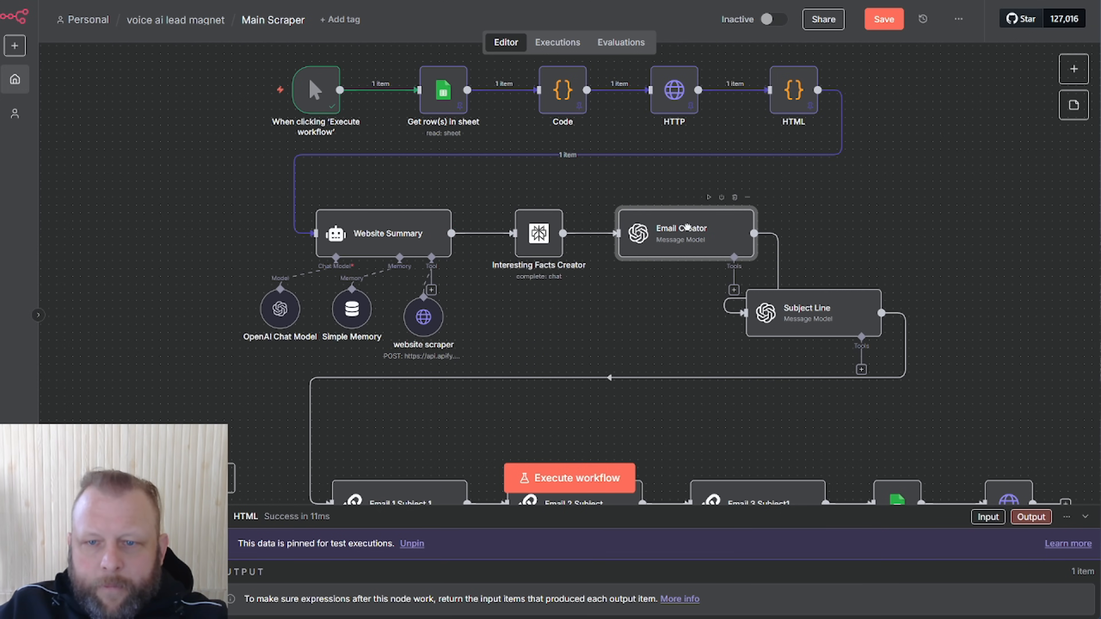
drag(803, 316, 912, 332)
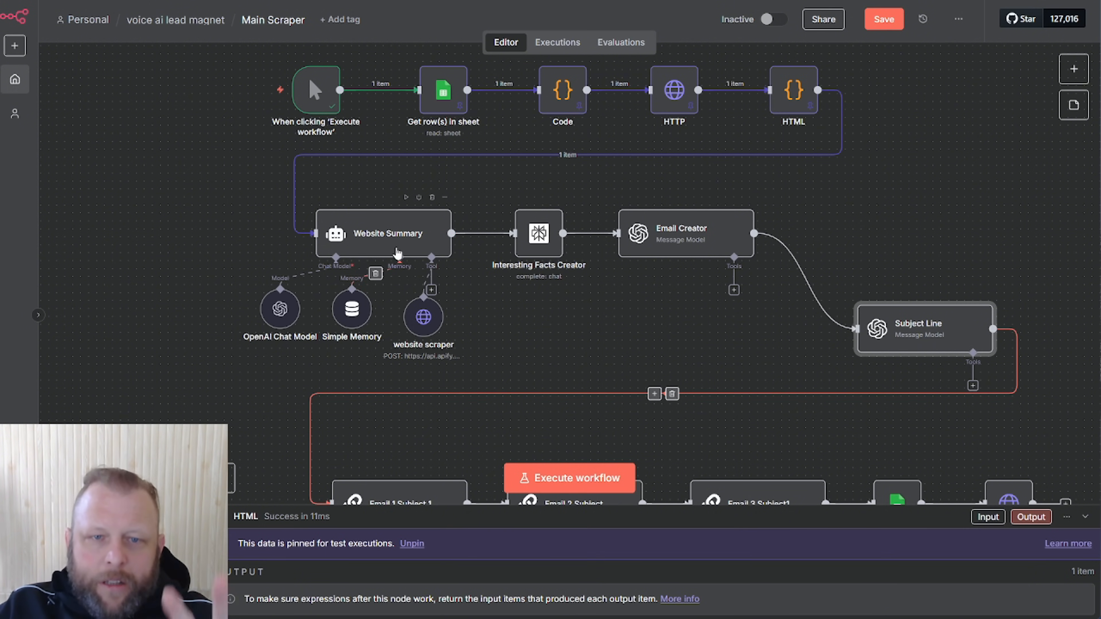
double_click(397, 249)
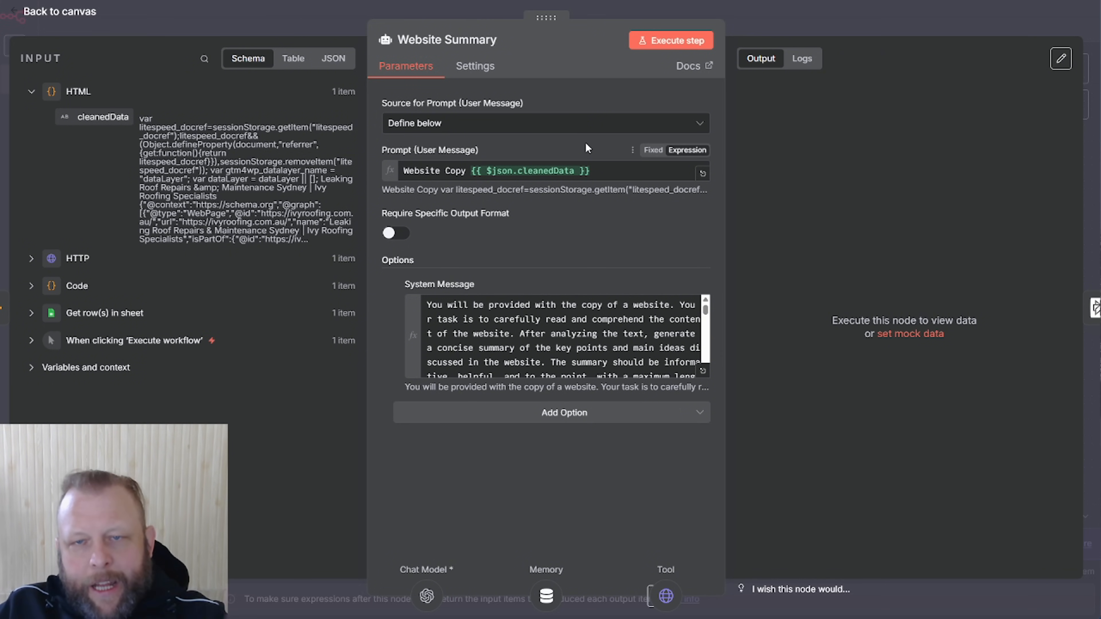
Reopen Website Summary, preview its cleanedData prompt, and expand the System Message expression
click(821, 20)
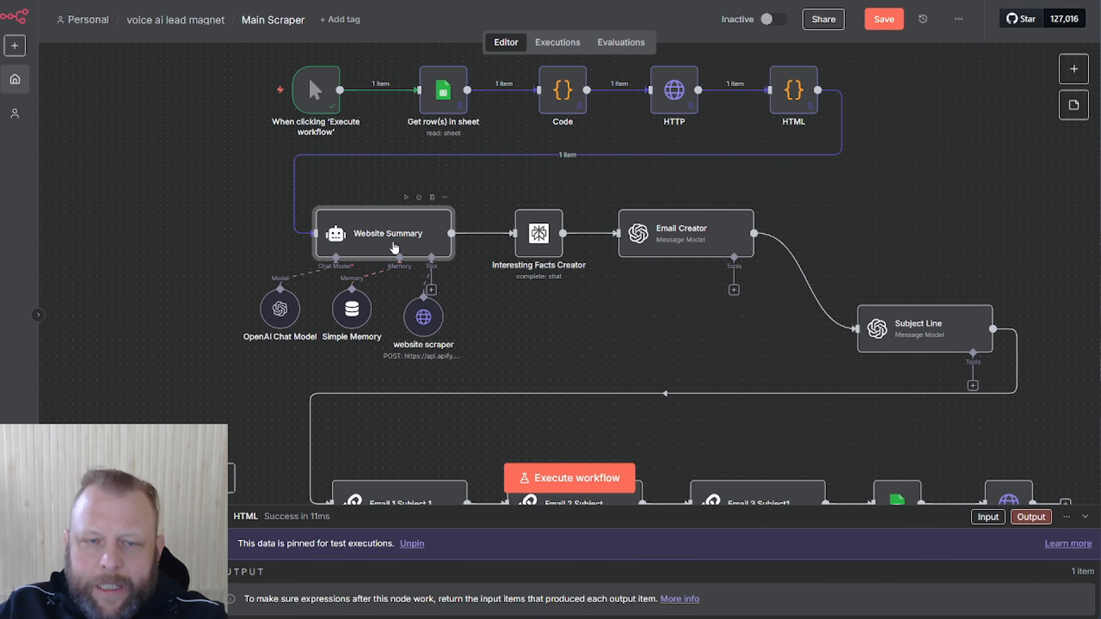
double_click(391, 254)
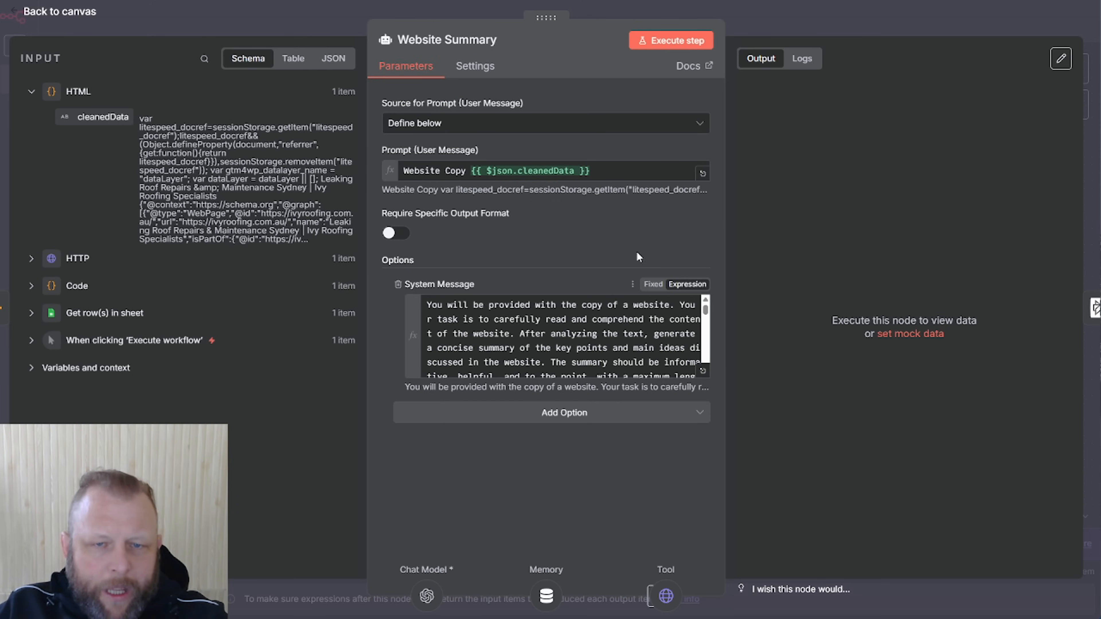
click(422, 172)
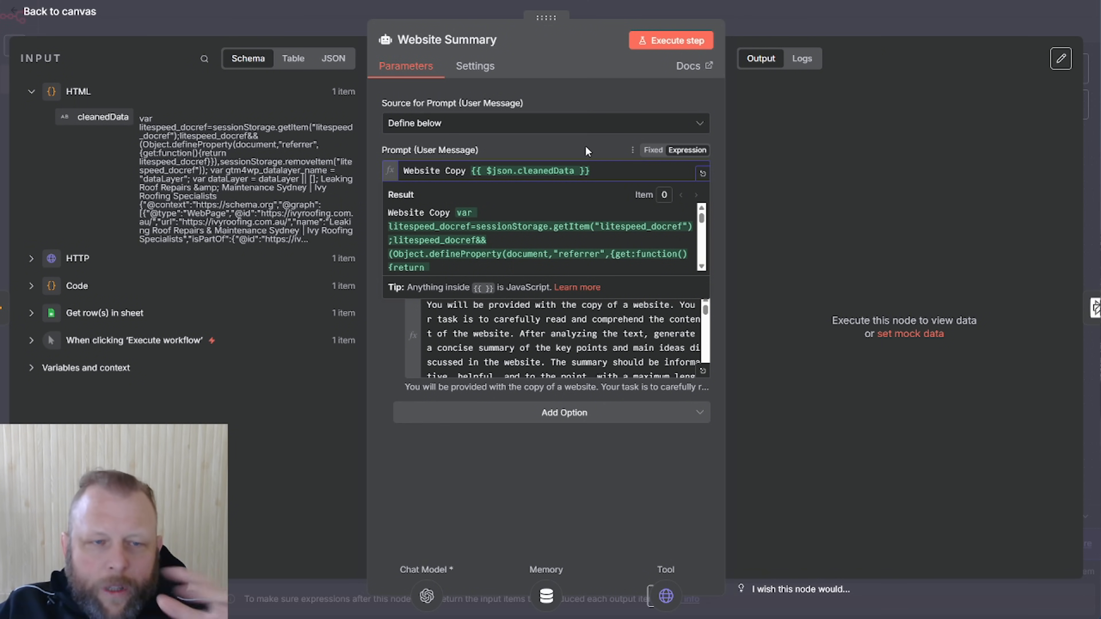
click(599, 151)
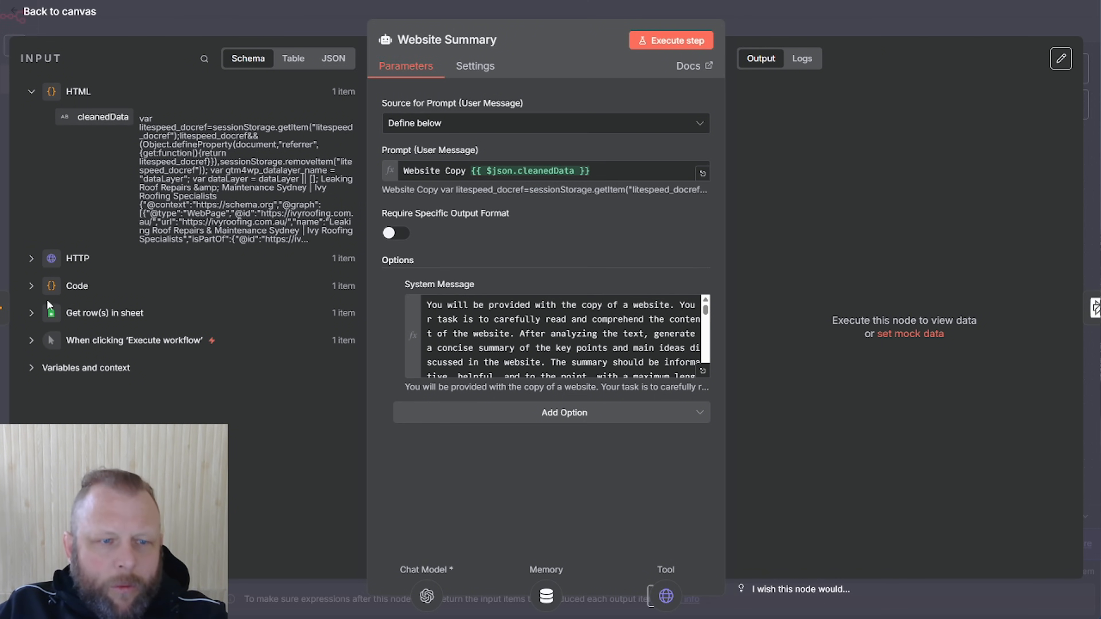
mouse_move(89, 117)
mouse_down()
mouse_move(198, 119)
mouse_move(580, 200)
mouse_move(89, 121)
mouse_up()
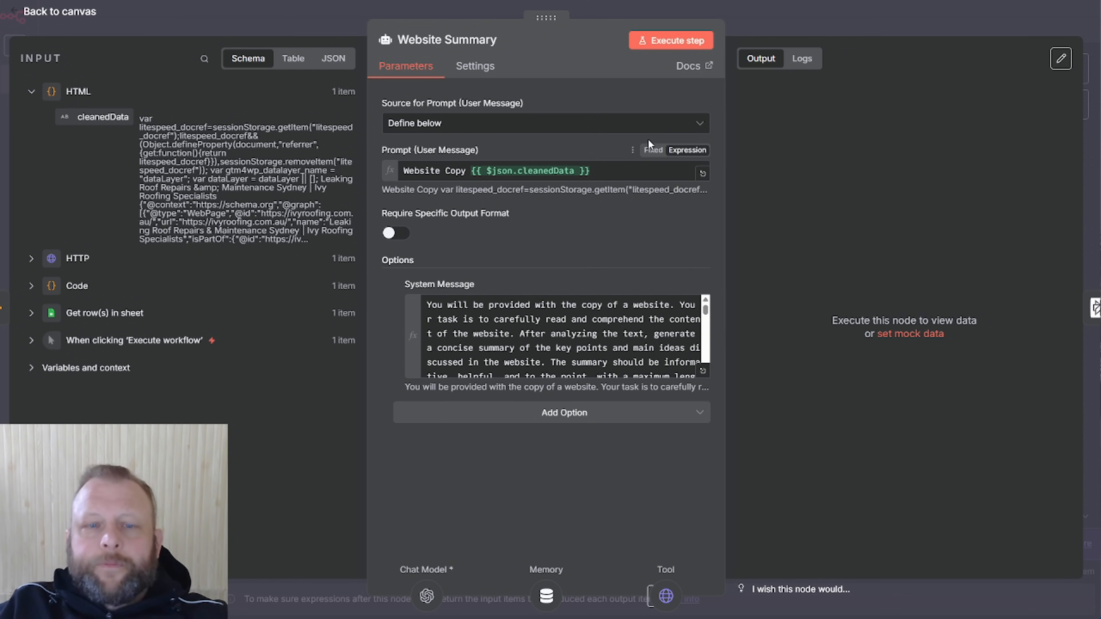
click(703, 374)
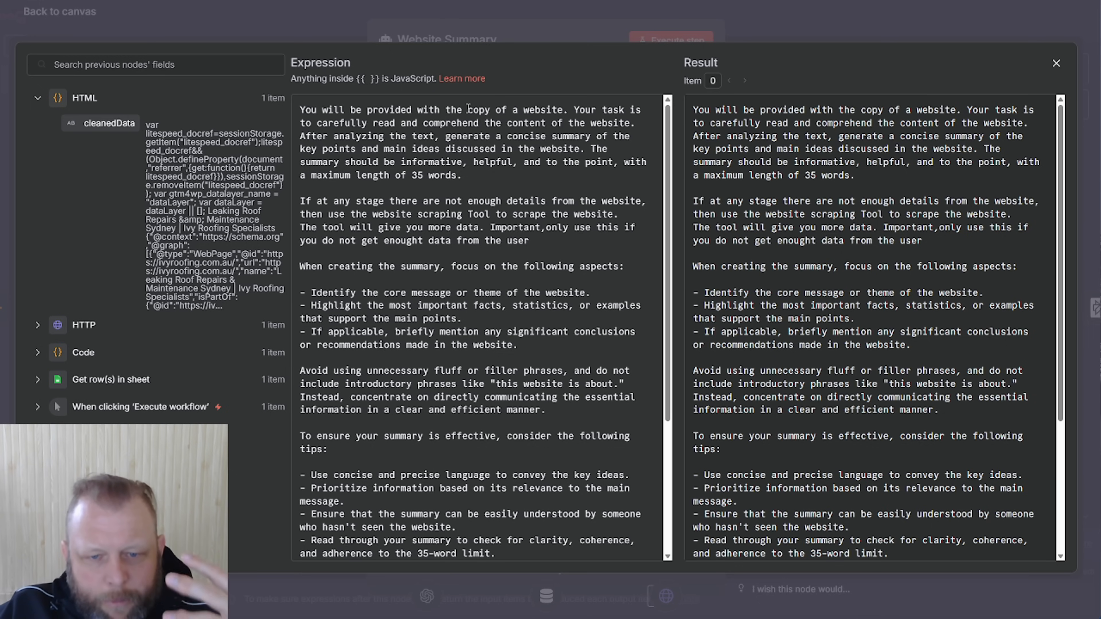
Review the system message's maximum length and website scraping Tool instructions
scroll(509, 284, down, 5)
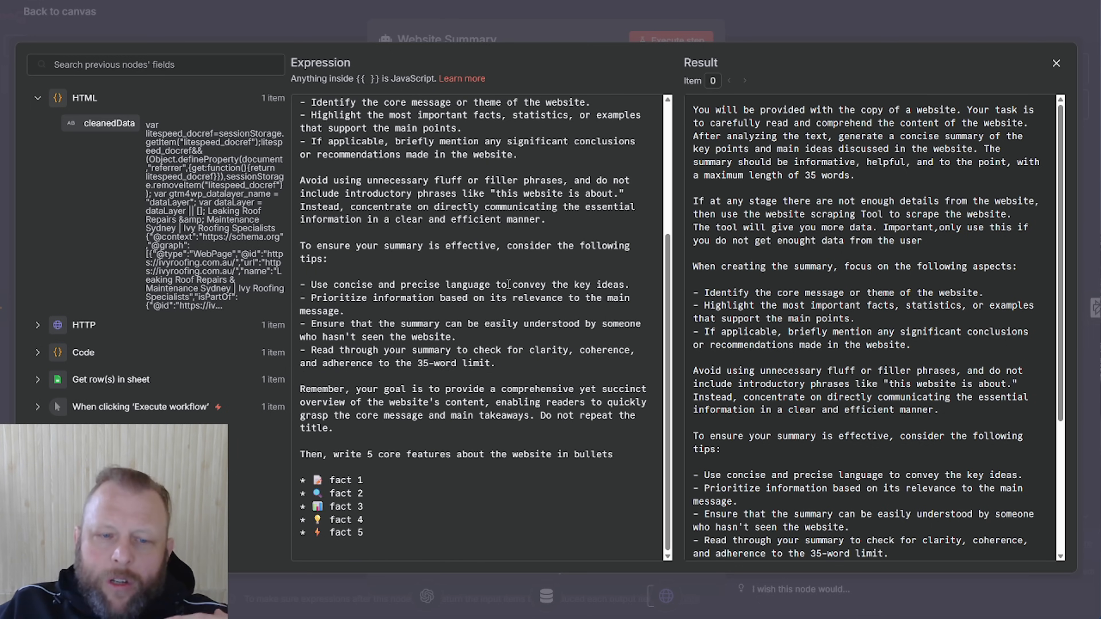
scroll(509, 284, up, 5)
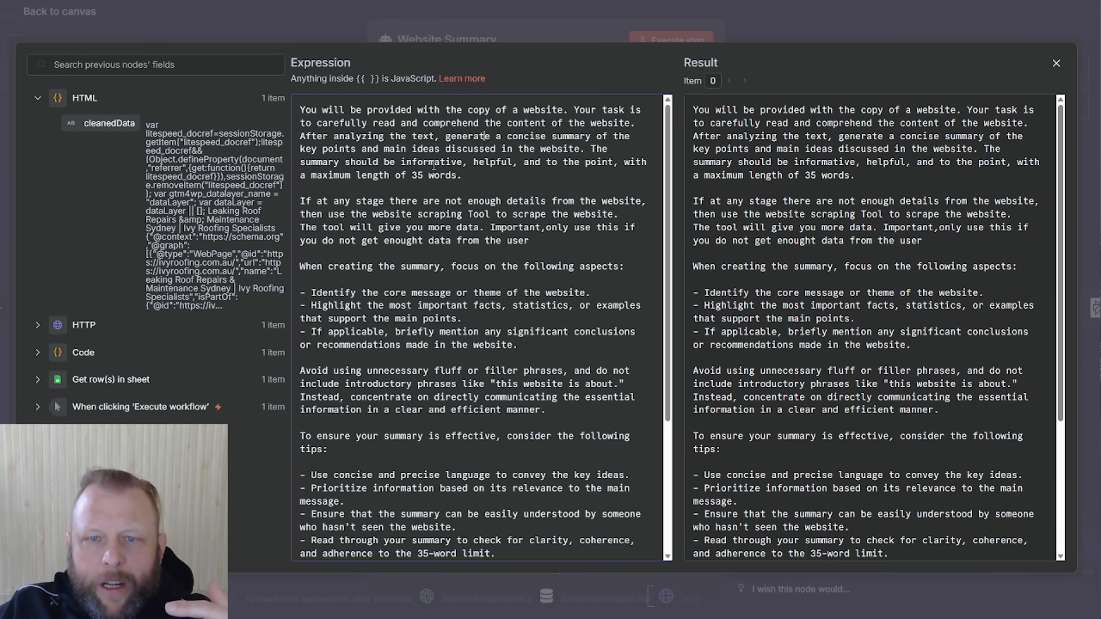
double_click(333, 175)
click(475, 175)
scroll(489, 242, down, 1)
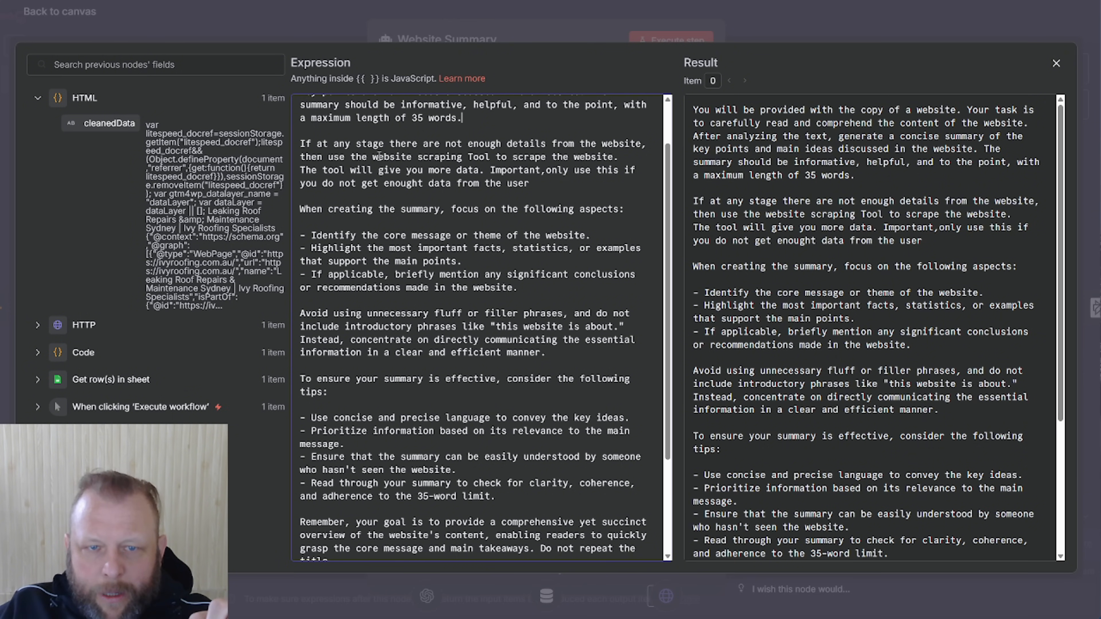
drag(373, 157, 299, 144)
click(396, 189)
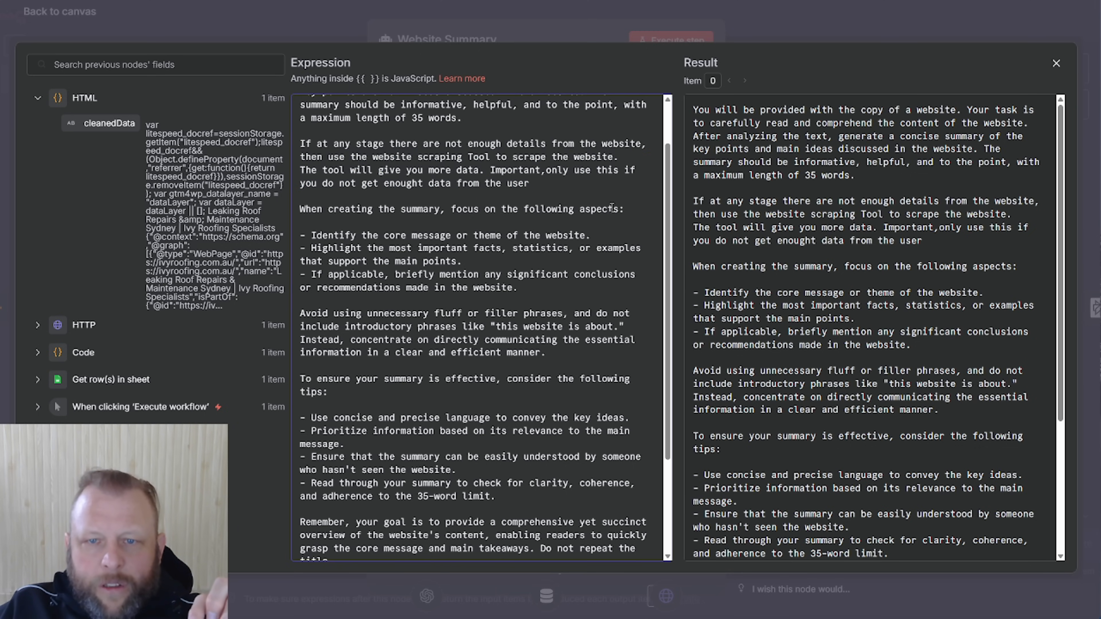
Read the remaining instructions down to the fact bullets, then close the editor and the node
scroll(607, 215, down, 2)
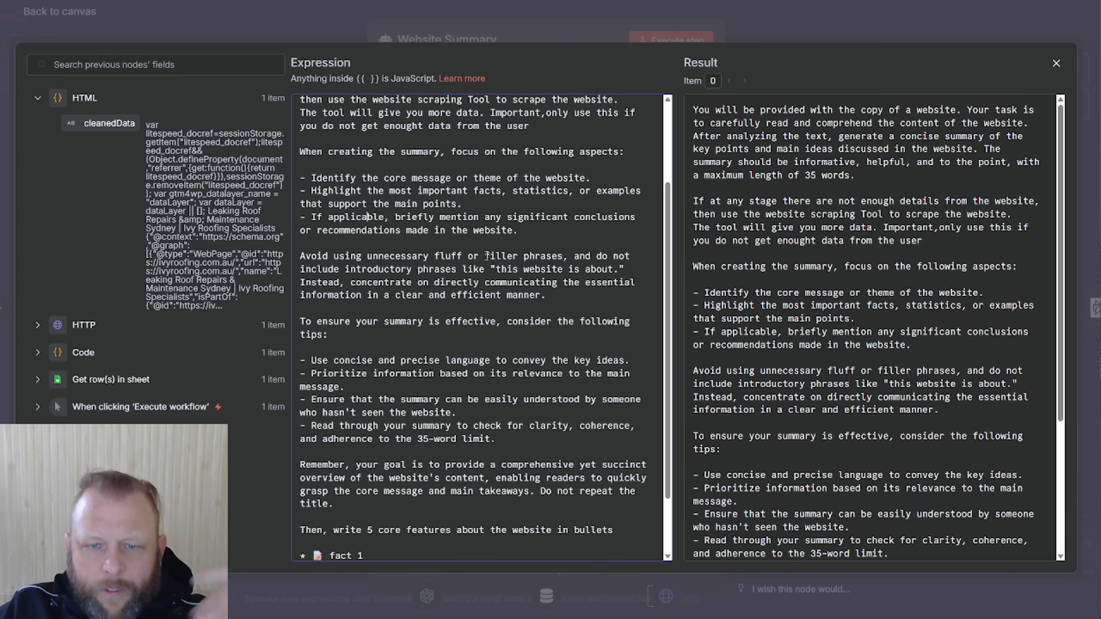
scroll(486, 255, down, 3)
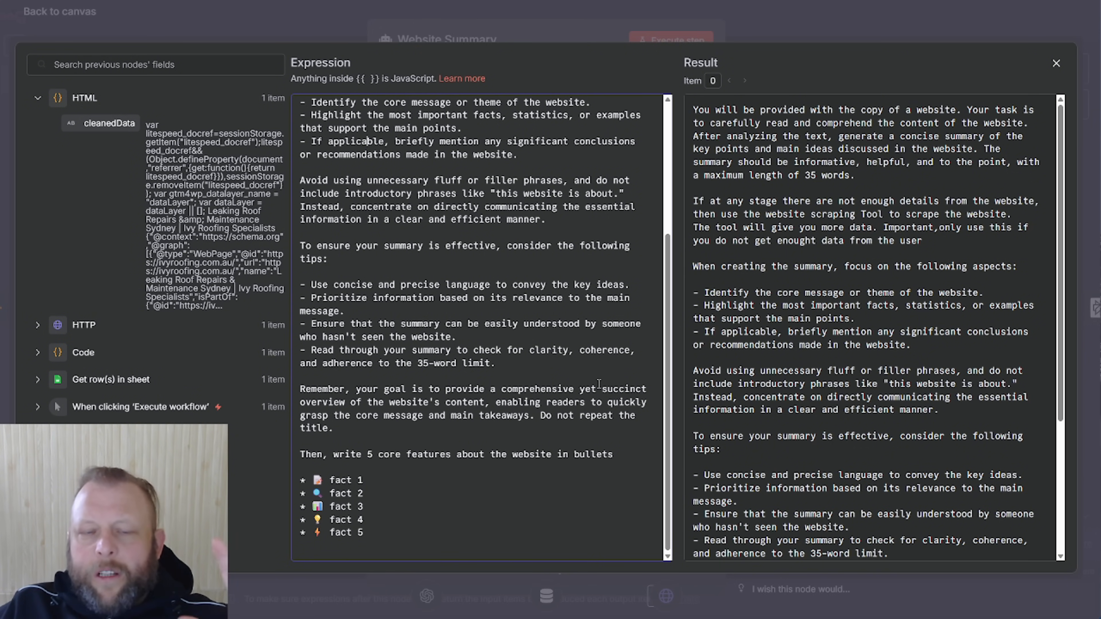
drag(450, 518, 362, 146)
click(748, 19)
click(845, 28)
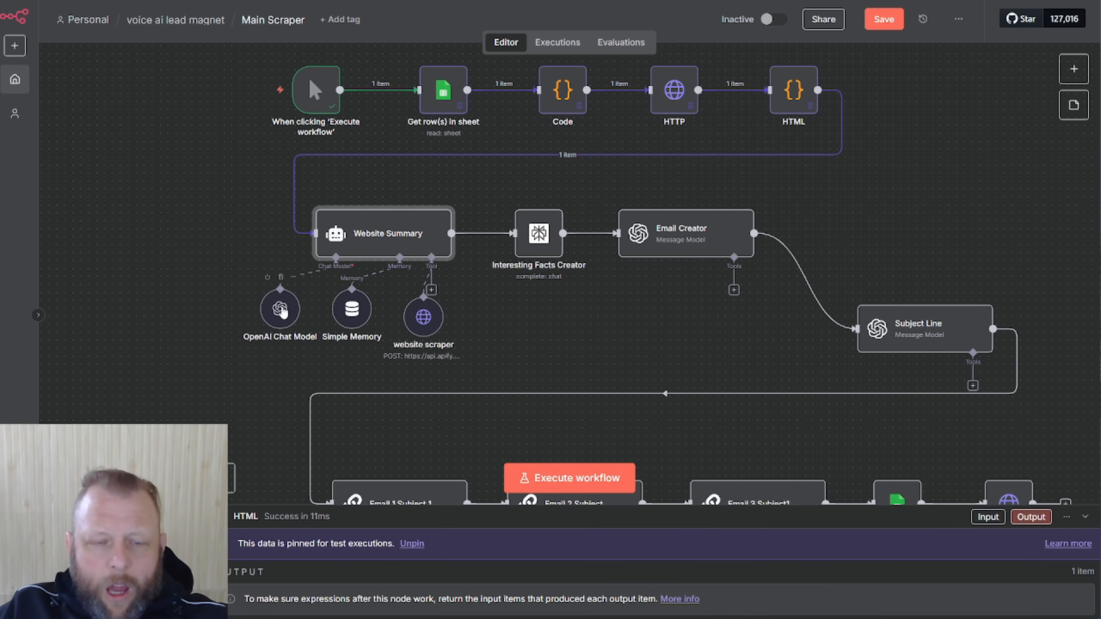
Verify the OpenAI Chat Model credential with gpt-4.1-mini, then align Simple Memory with the sub-nodes
double_click(281, 310)
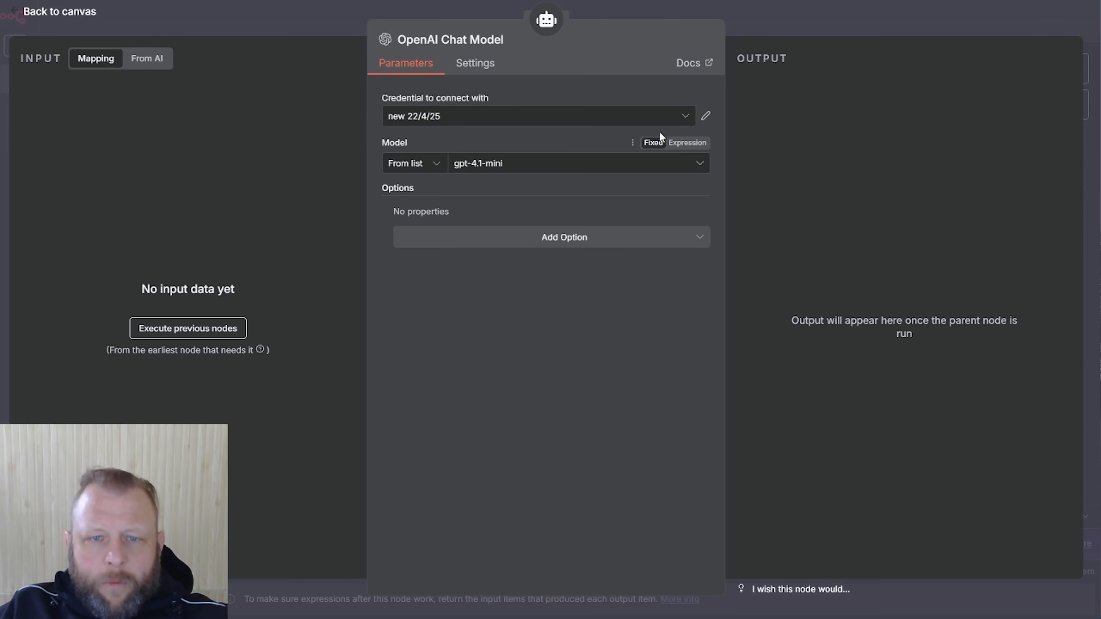
click(705, 118)
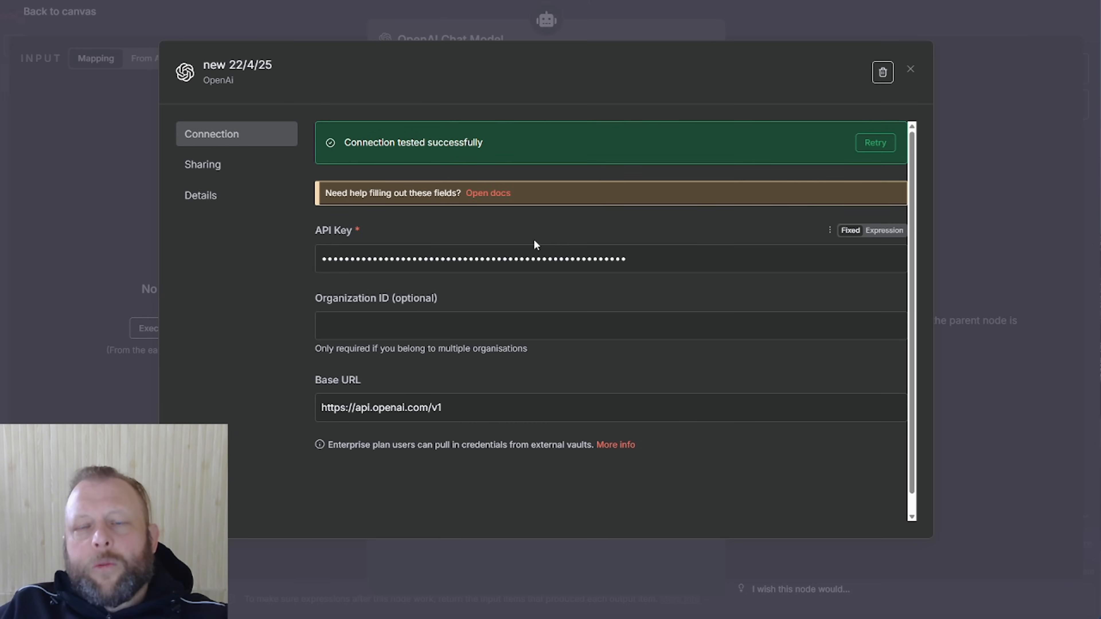
click(909, 71)
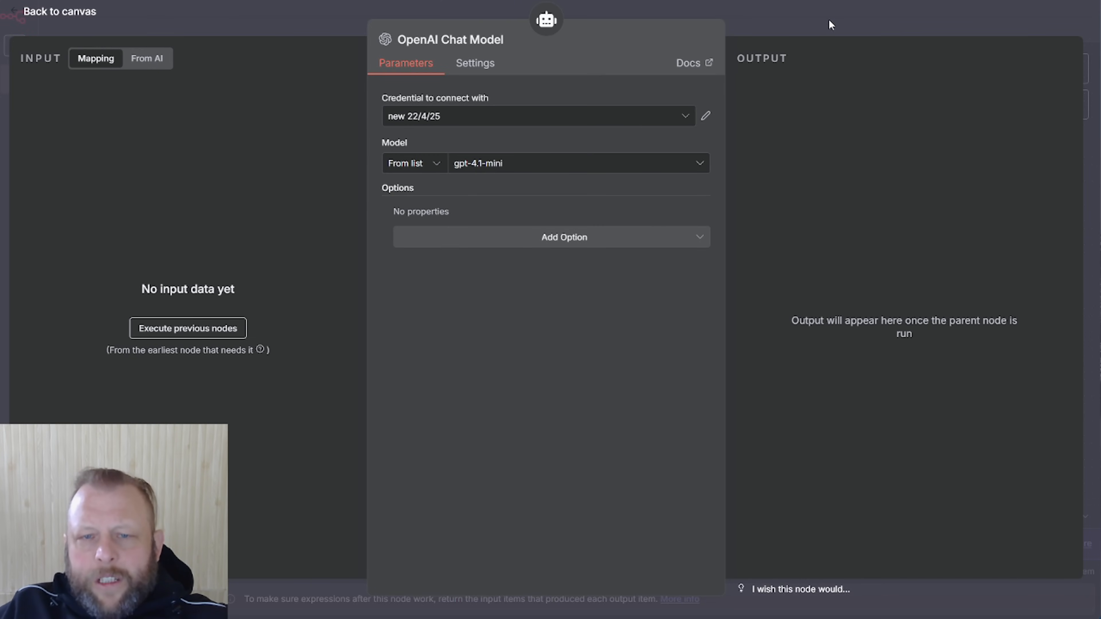
click(829, 20)
drag(366, 323, 358, 315)
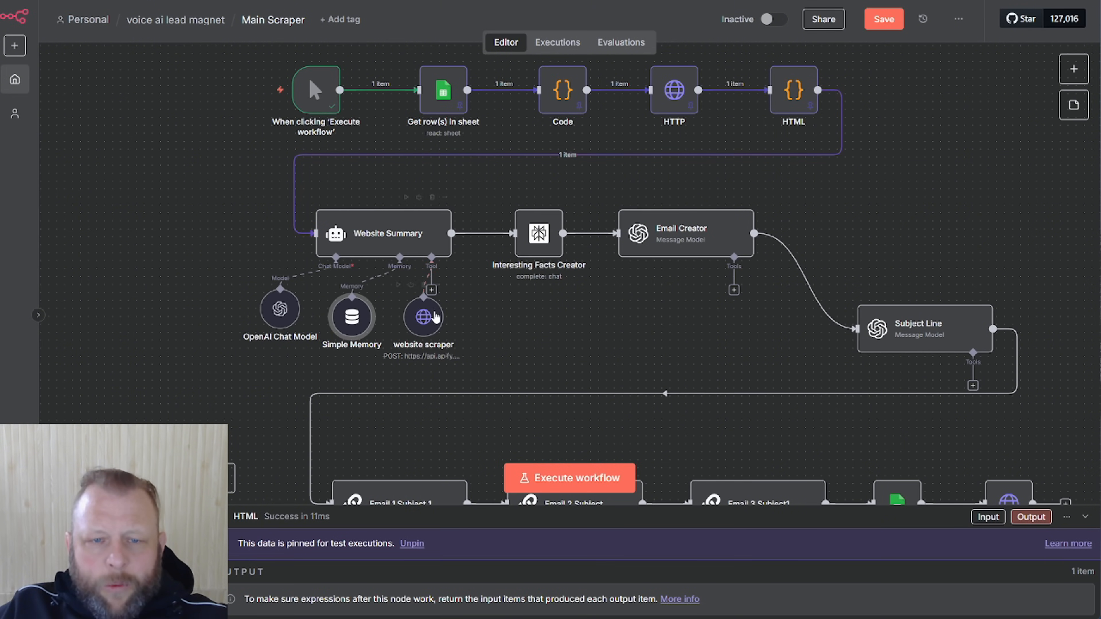
Move website scraper beside Simple Memory and run the Website Summary step
drag(421, 329, 470, 322)
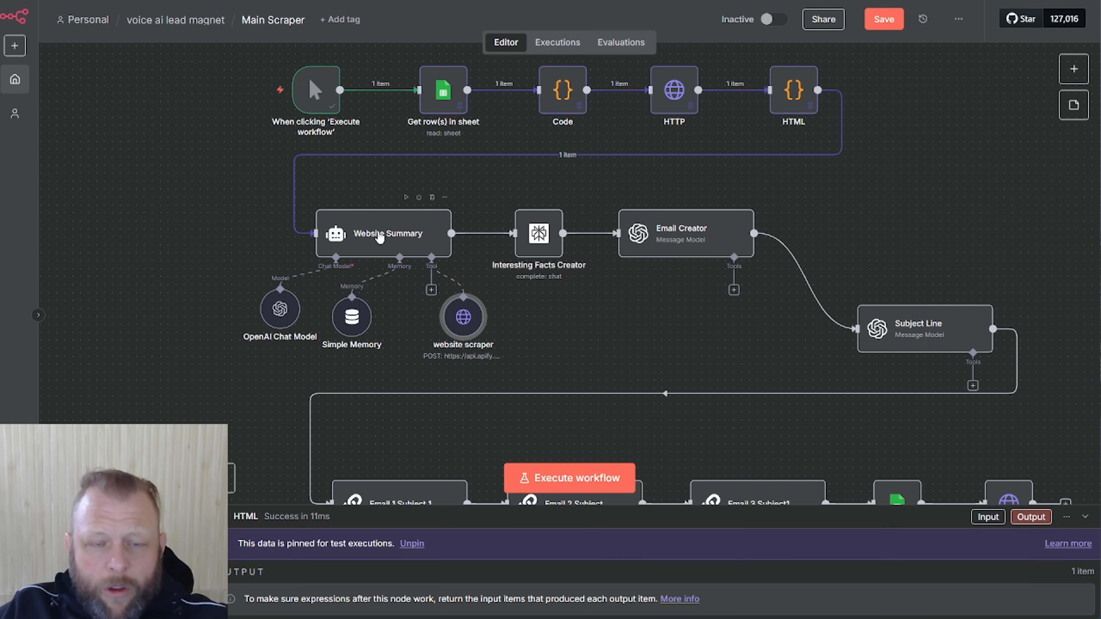
click(380, 238)
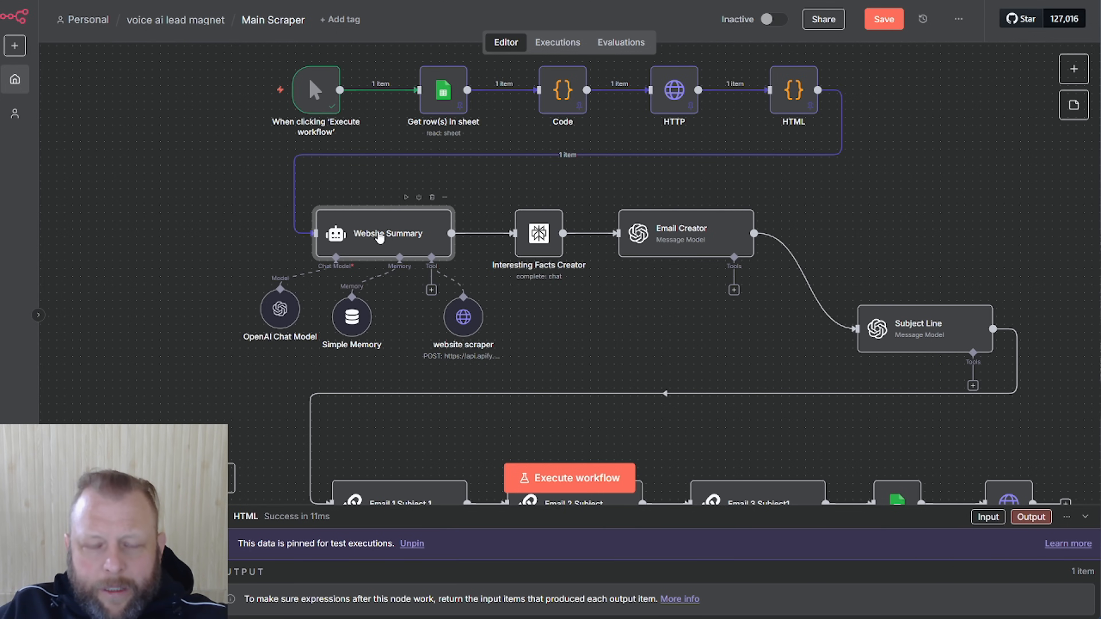
double_click(380, 238)
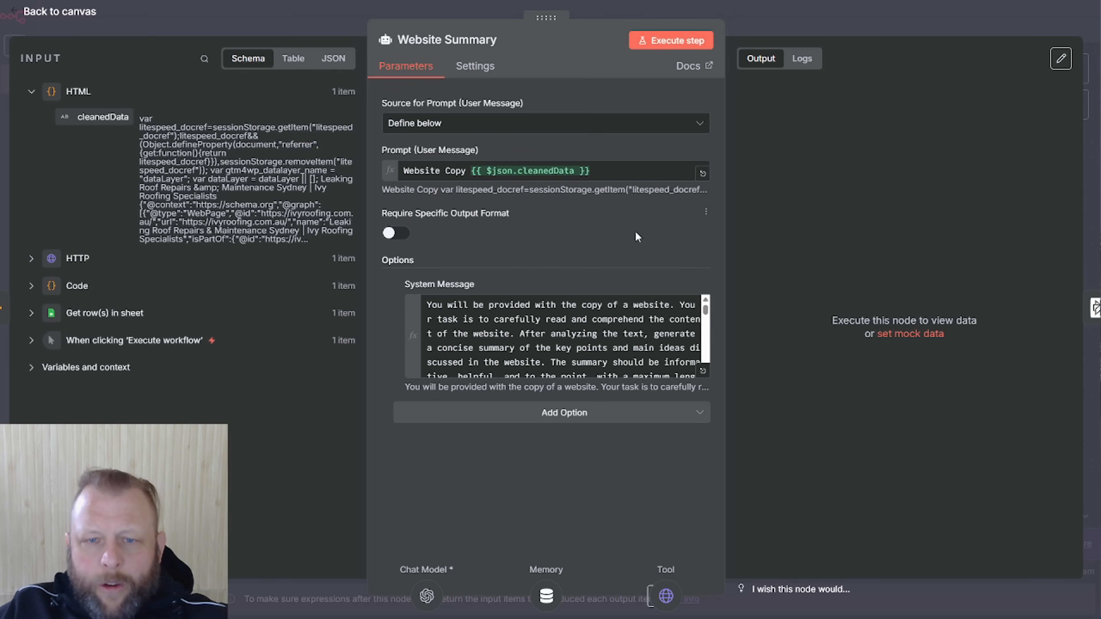
click(676, 44)
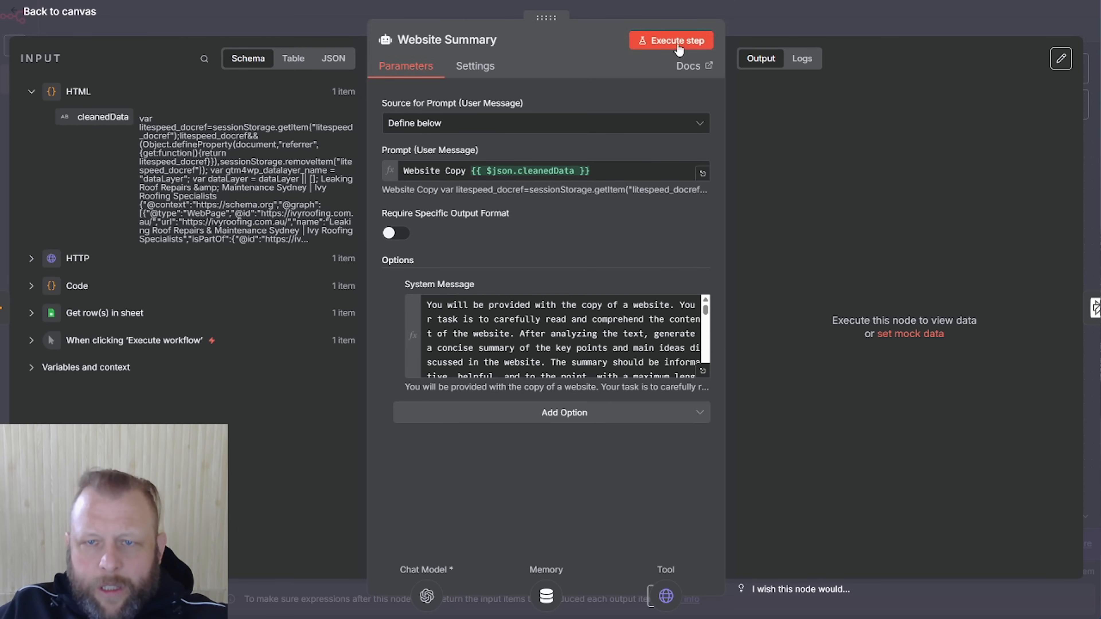
click(880, 20)
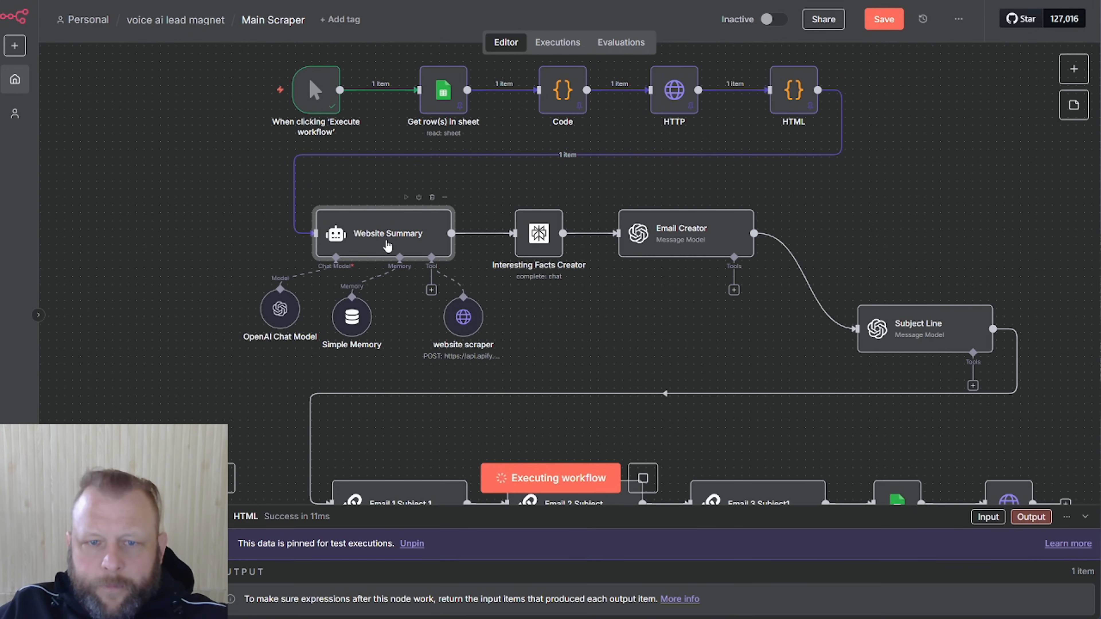
double_click(414, 226)
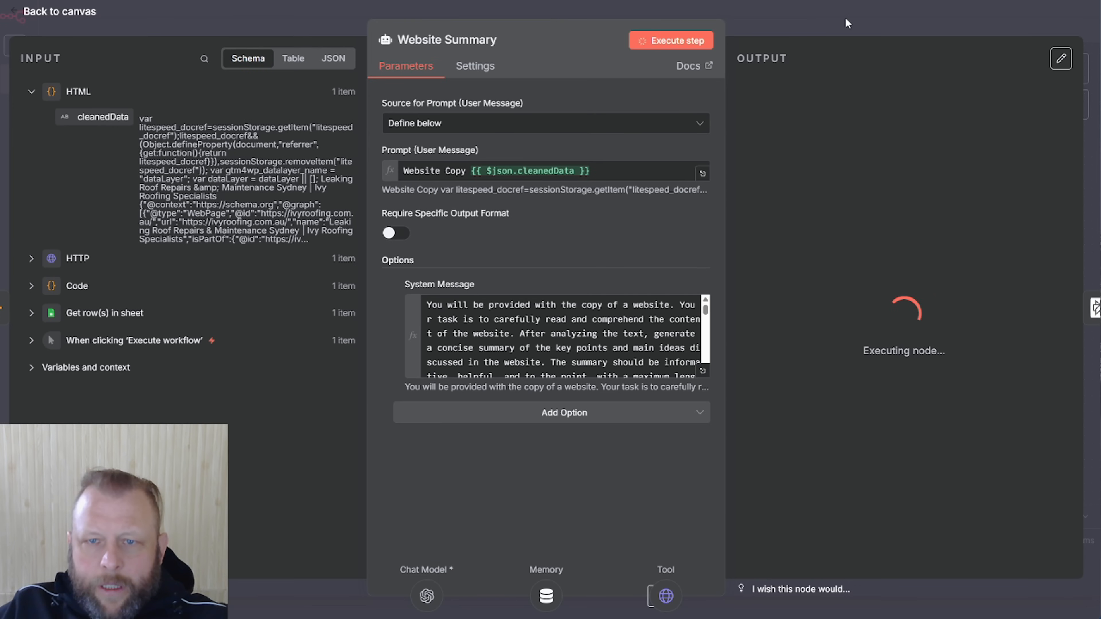
click(841, 27)
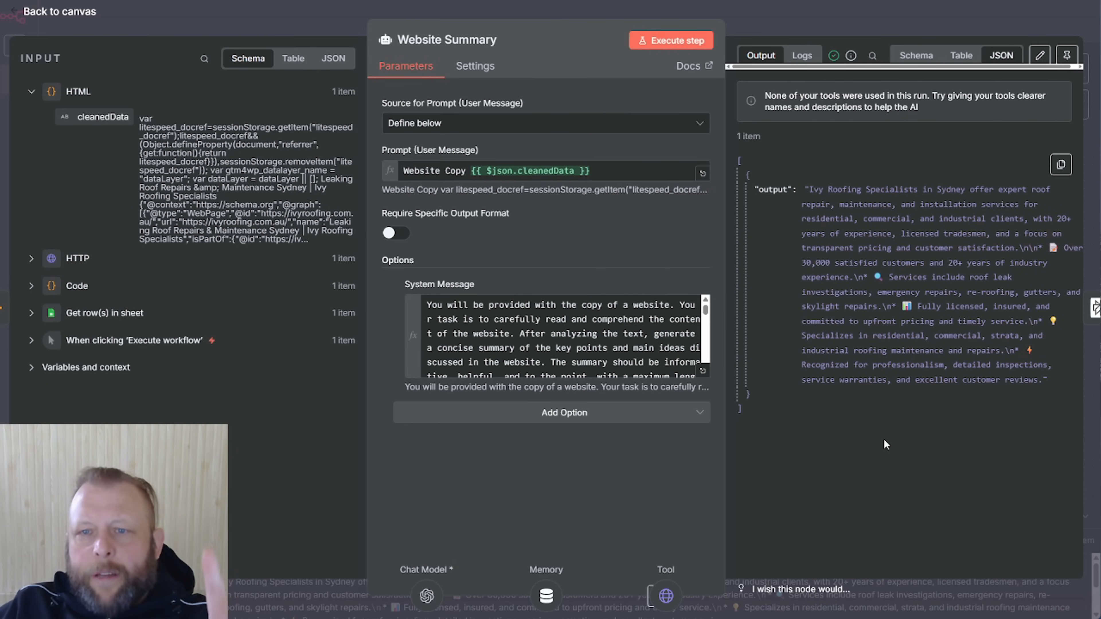
Review the summary's roof leak services and fully licensed and insured claims, then close the node
drag(813, 187, 975, 346)
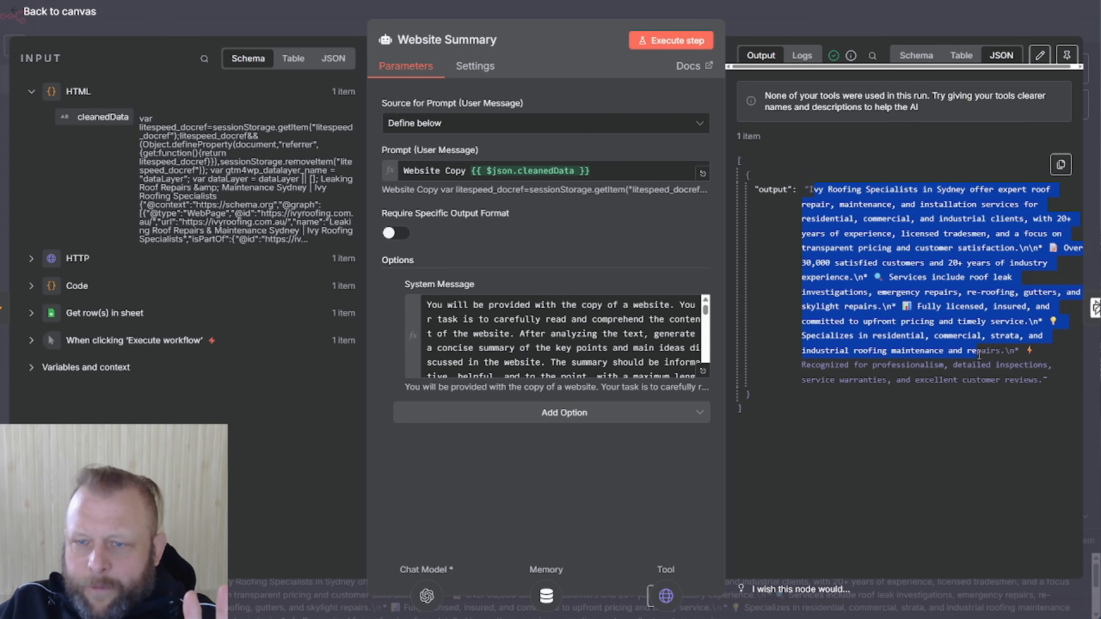
drag(980, 356, 997, 377)
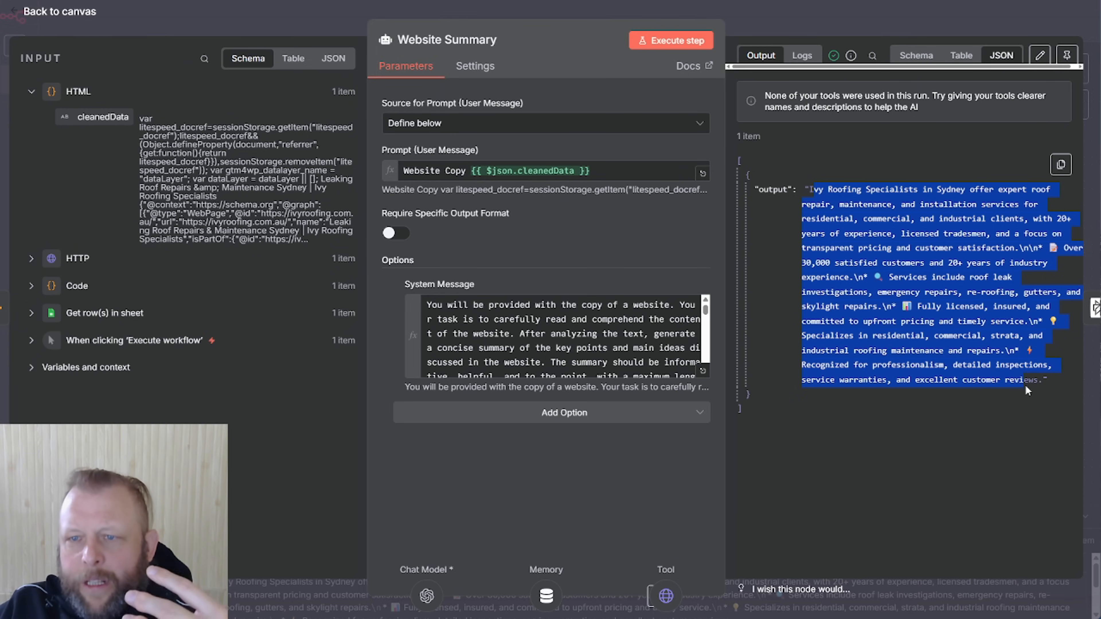
click(961, 400)
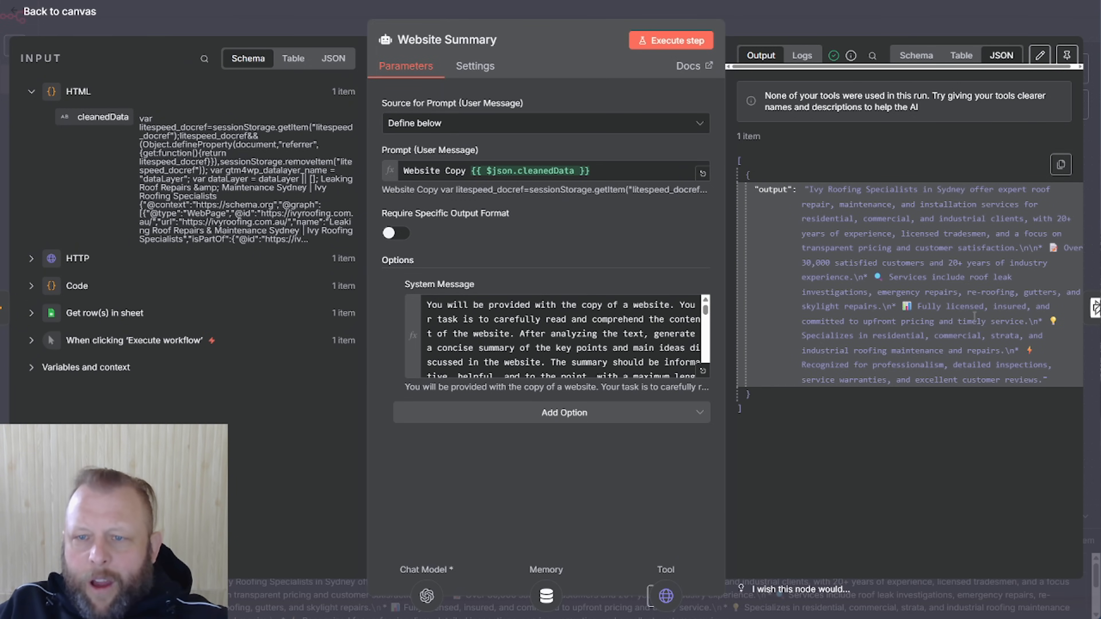
drag(816, 263, 1017, 281)
drag(913, 306, 1017, 317)
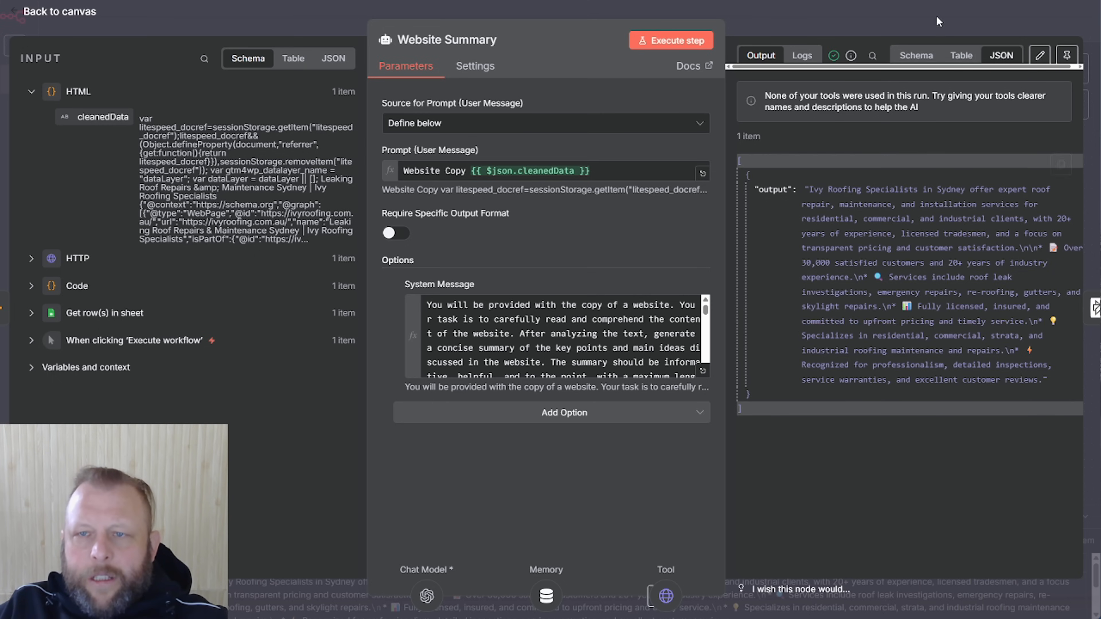
click(934, 18)
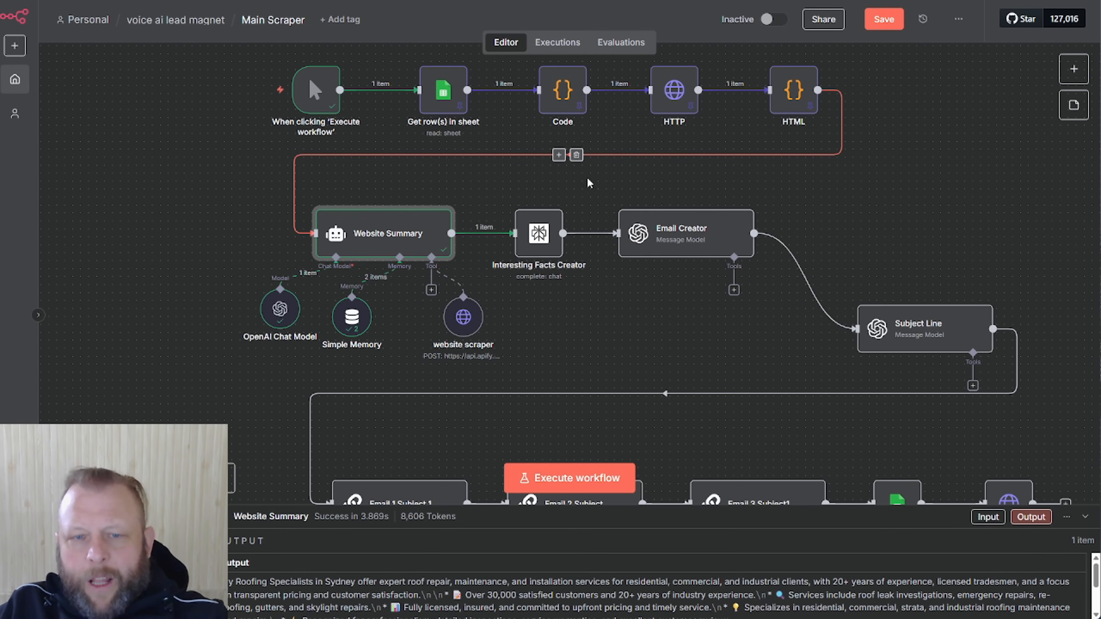
mouse_move(476, 309)
mouse_down()
mouse_move(516, 325)
mouse_move(481, 336)
mouse_move(468, 360)
mouse_move(482, 300)
mouse_up()
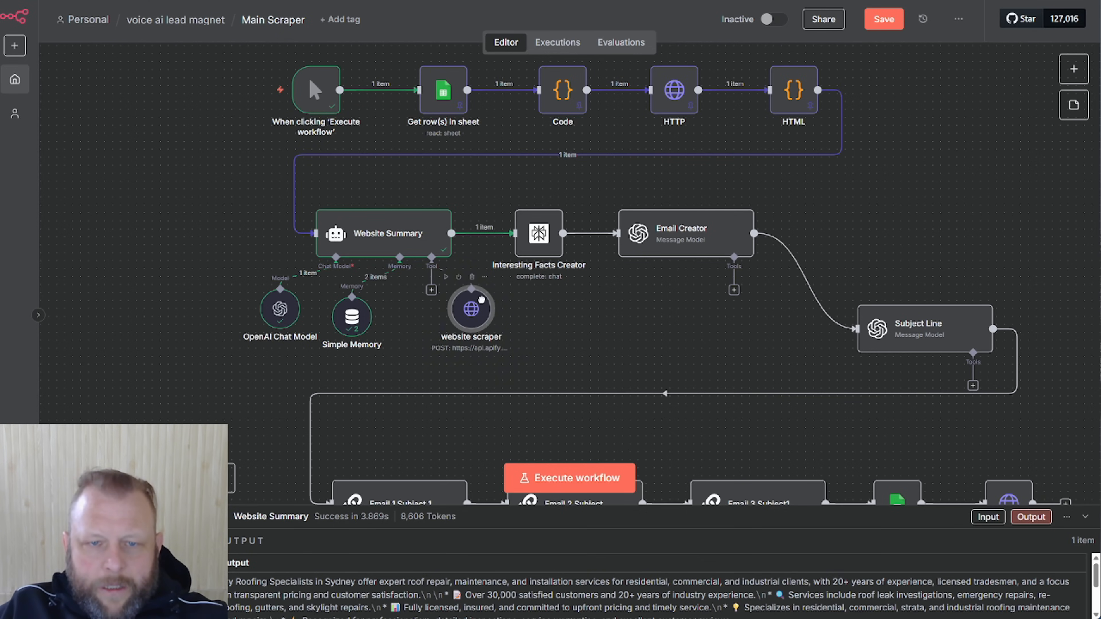
double_click(405, 234)
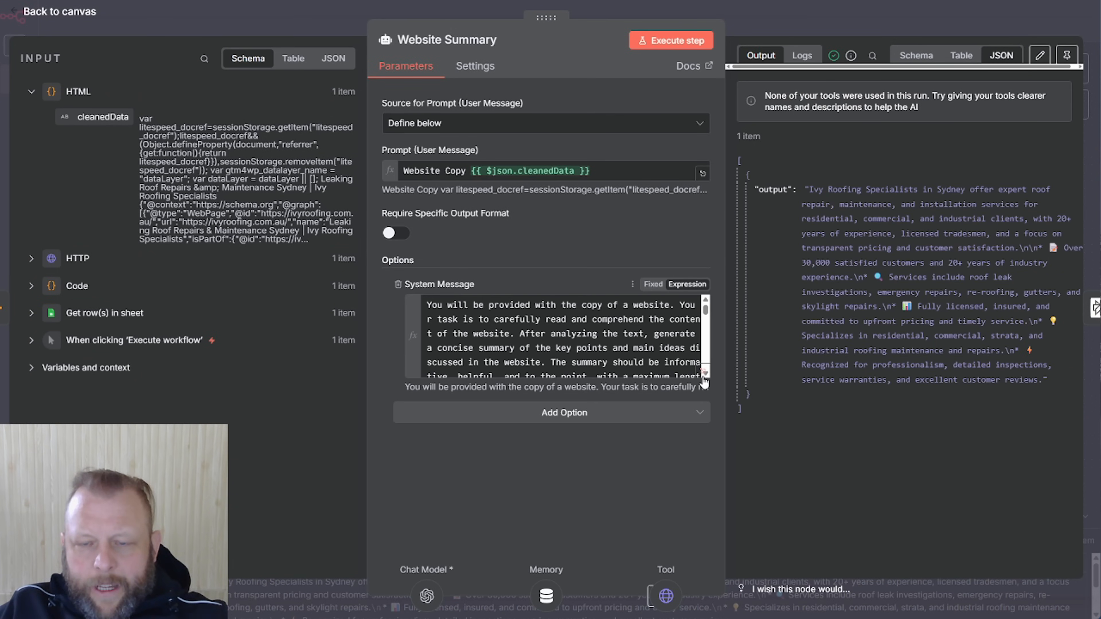
click(702, 378)
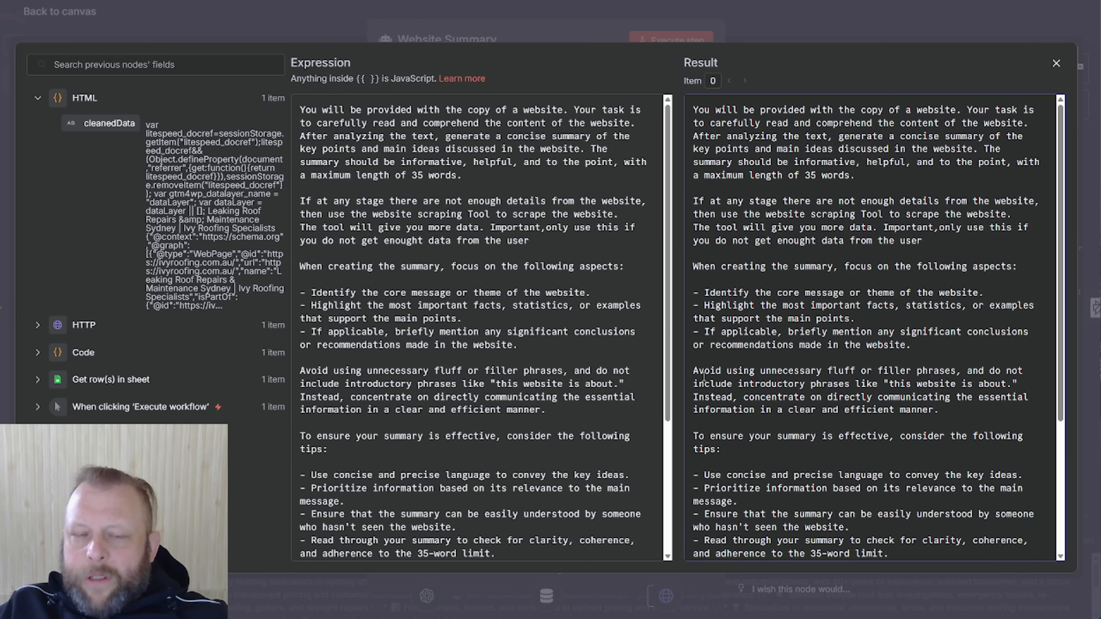
drag(570, 251, 299, 201)
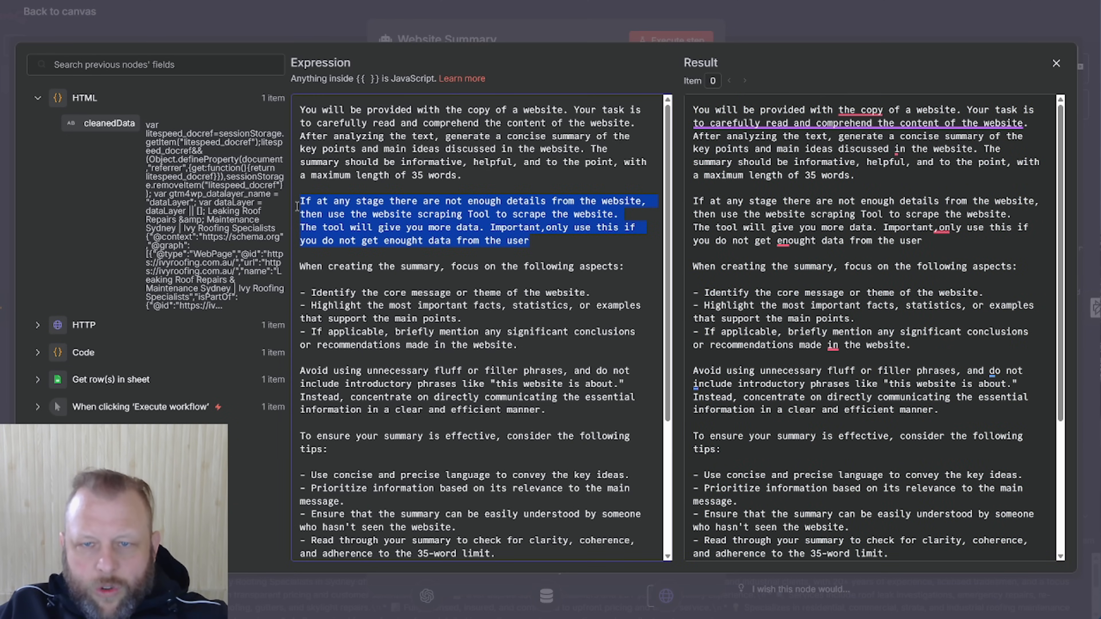
click(790, 28)
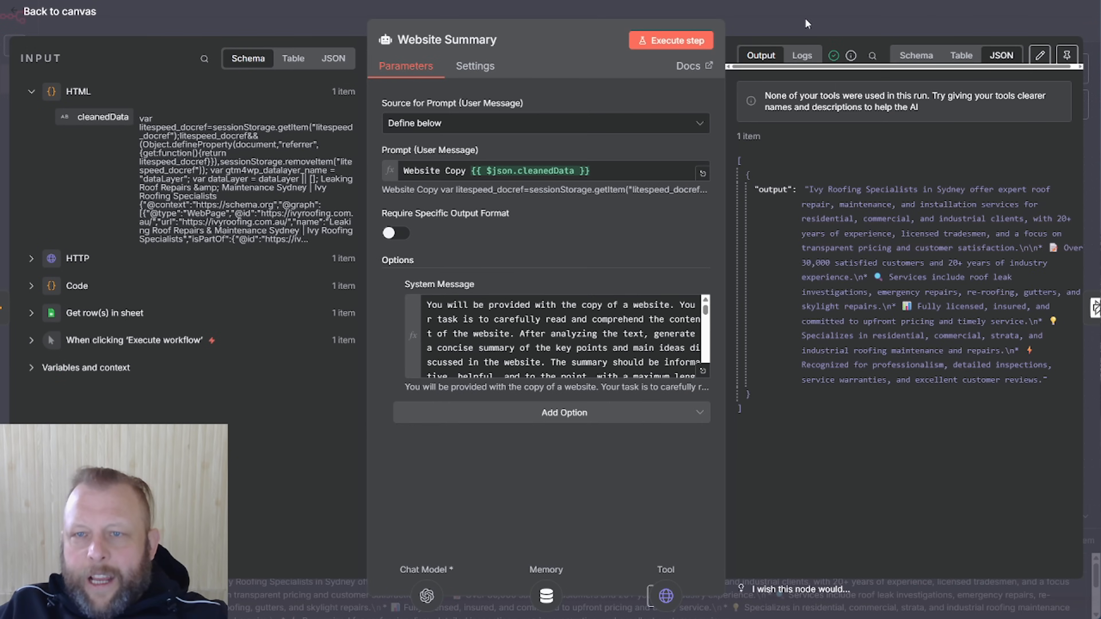
click(803, 19)
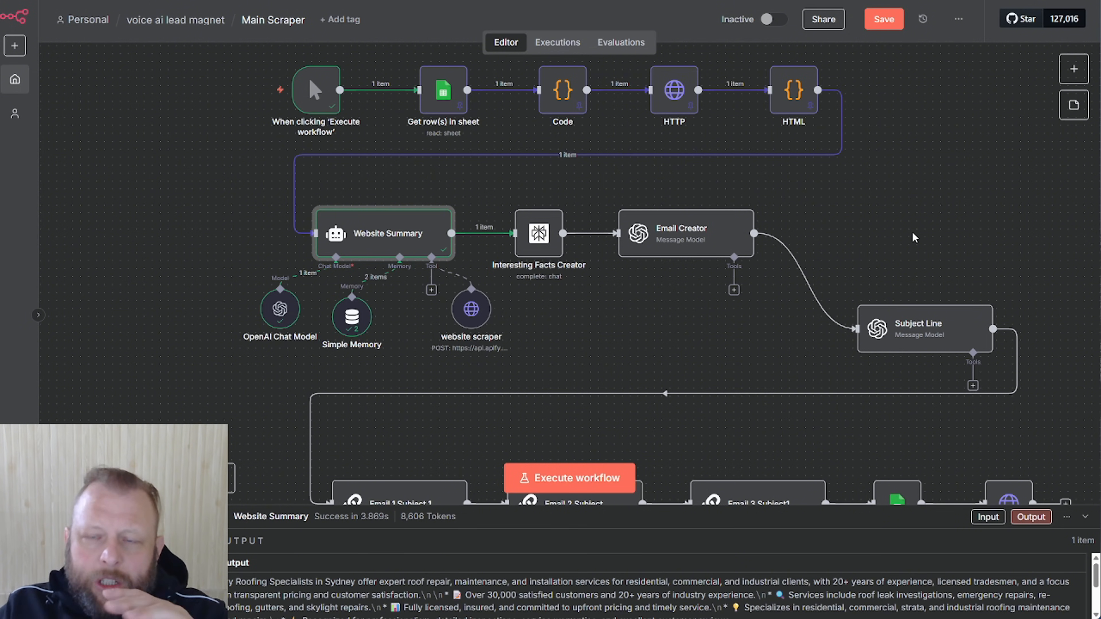
Check the HTML node, then duplicate the Main Scraper workflow's browser tab
double_click(800, 91)
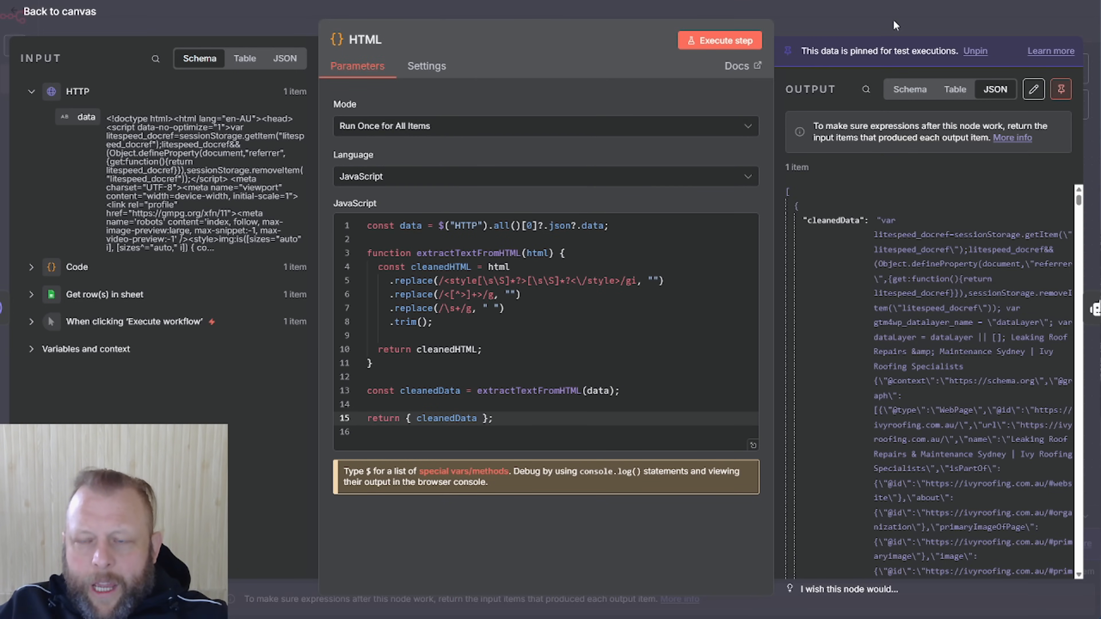
click(894, 25)
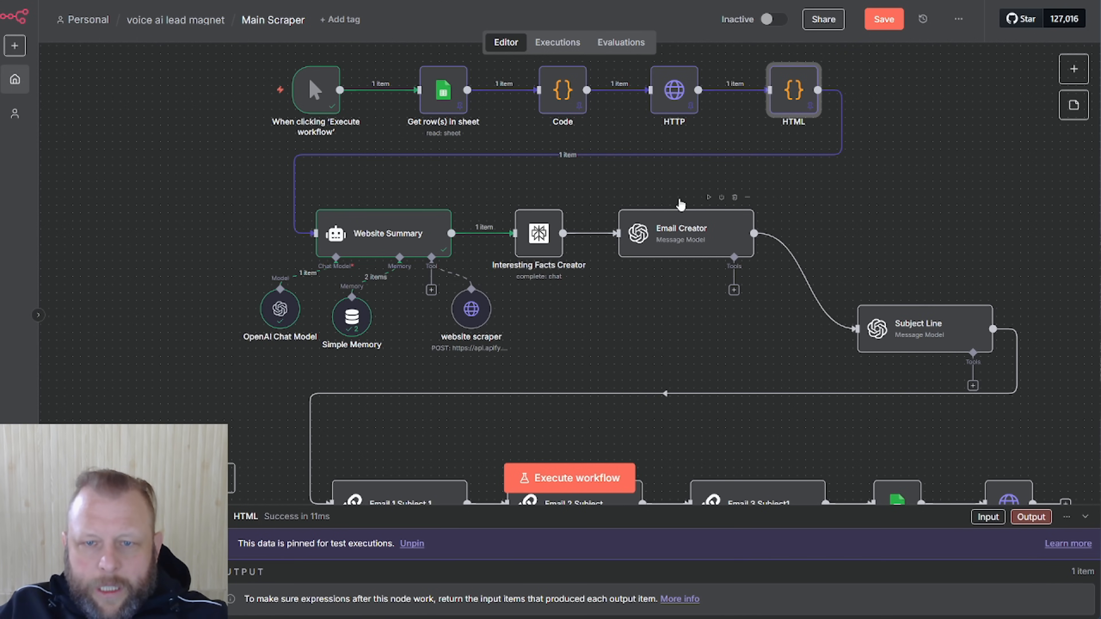
mouse_move(576, 155)
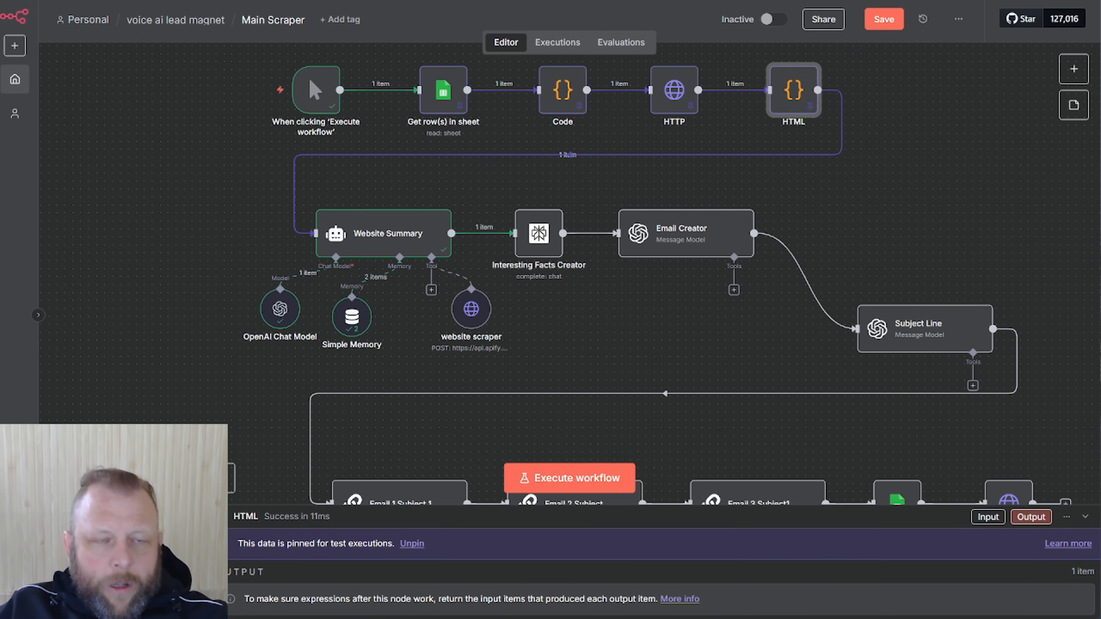
right_click(93, 1)
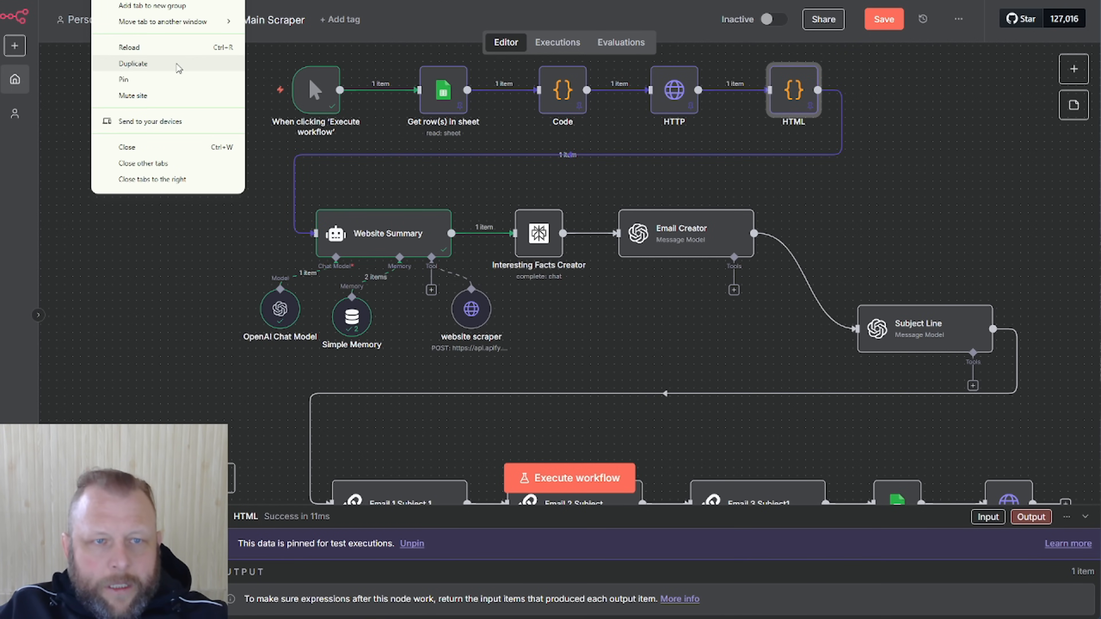
click(177, 64)
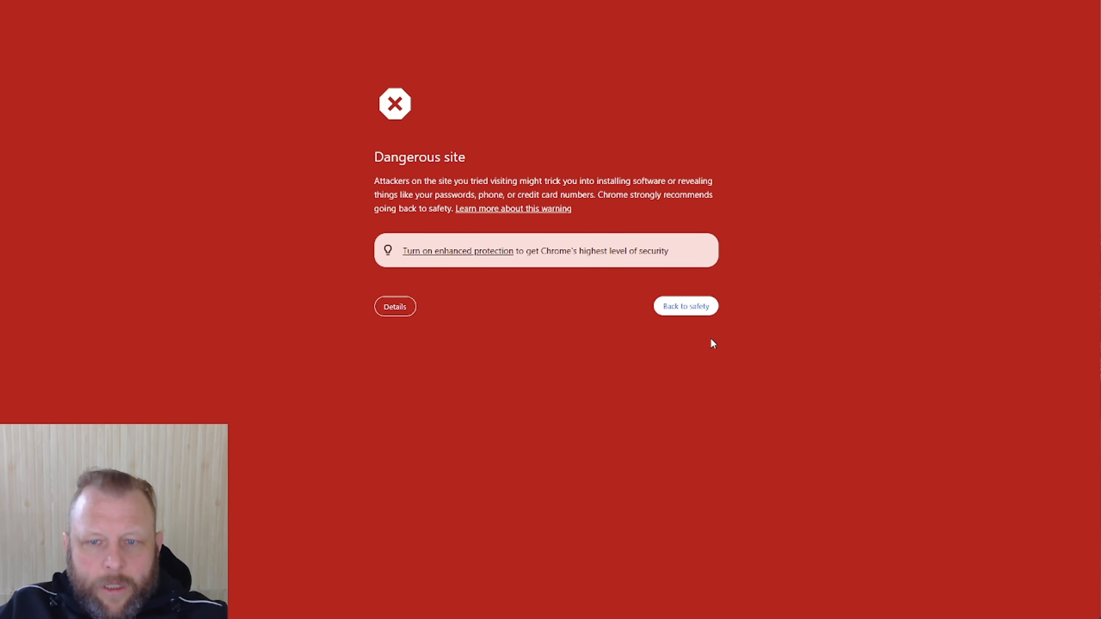
Bypass Chrome's dangerous-site warning through Details and 'this unsafe site'
click(377, 312)
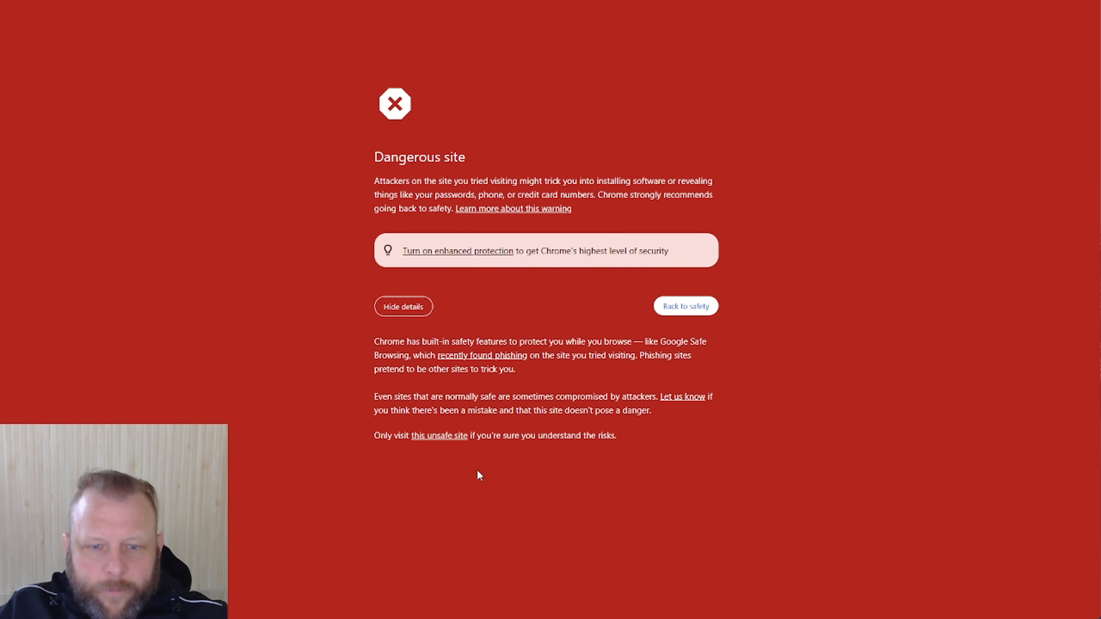
click(461, 441)
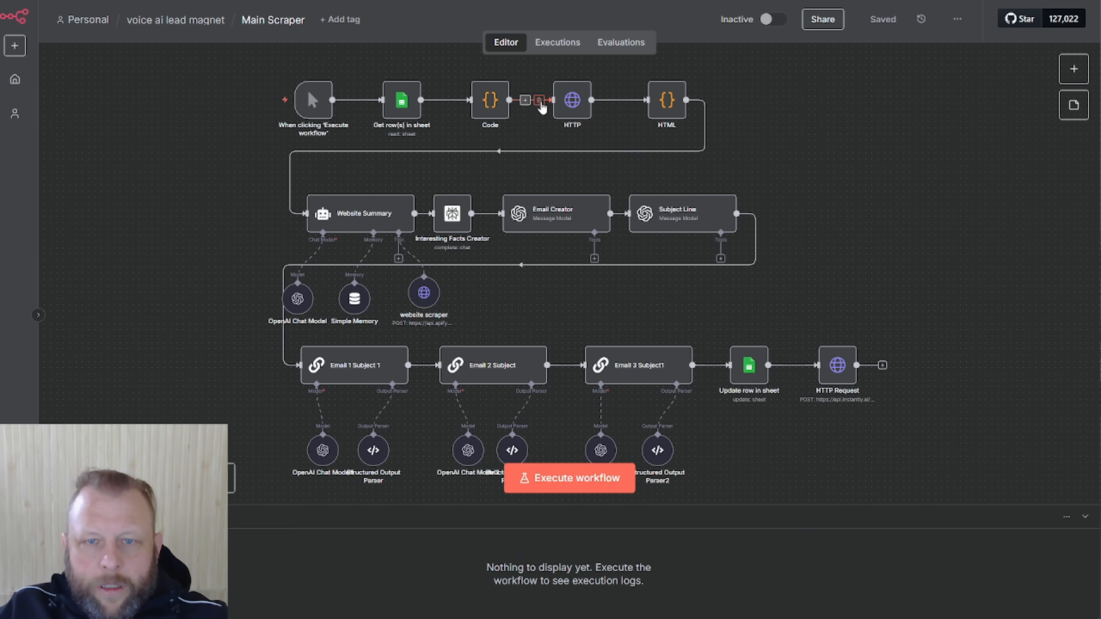
Disconnect the HTTP node from Code, set its URL to altcutman.com, and run it
click(539, 101)
double_click(574, 102)
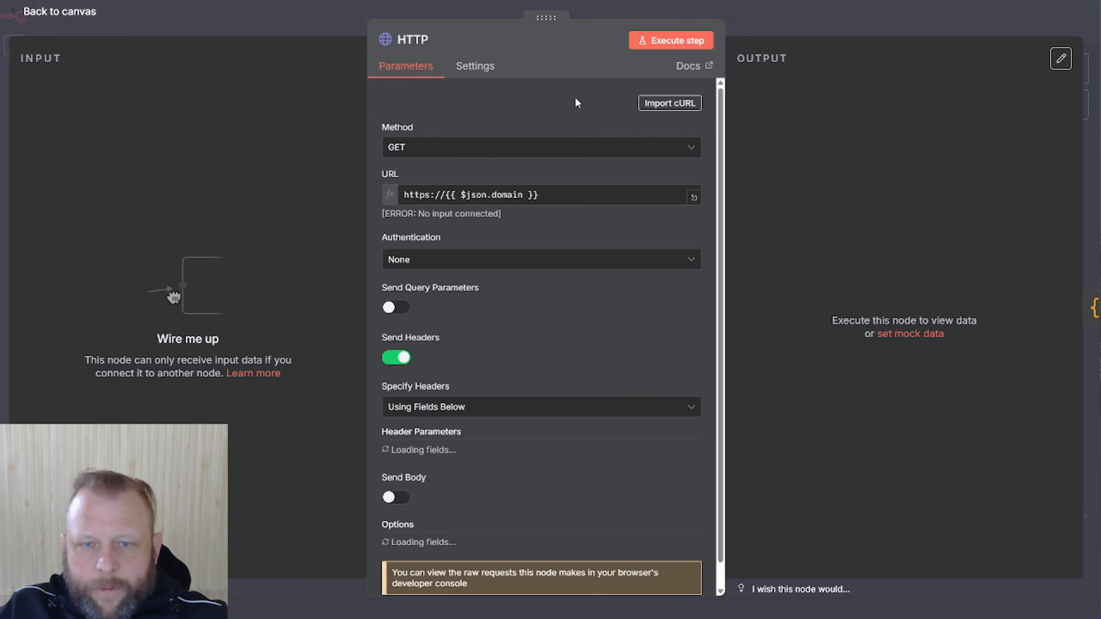
drag(602, 198, 453, 200)
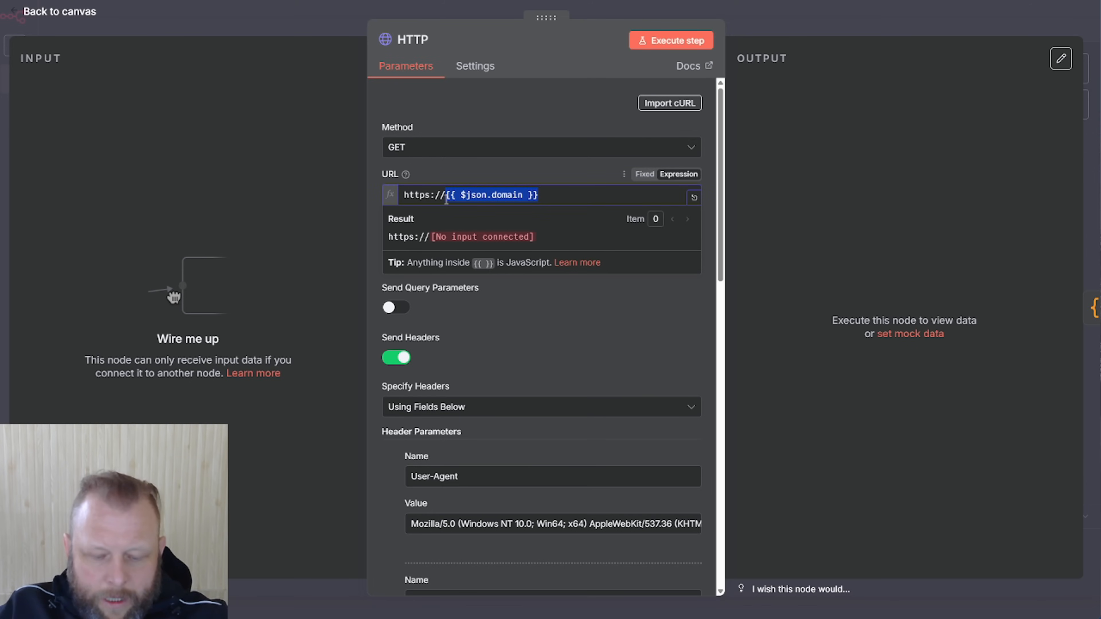
key(BackSpace)
text(altcutman.com)
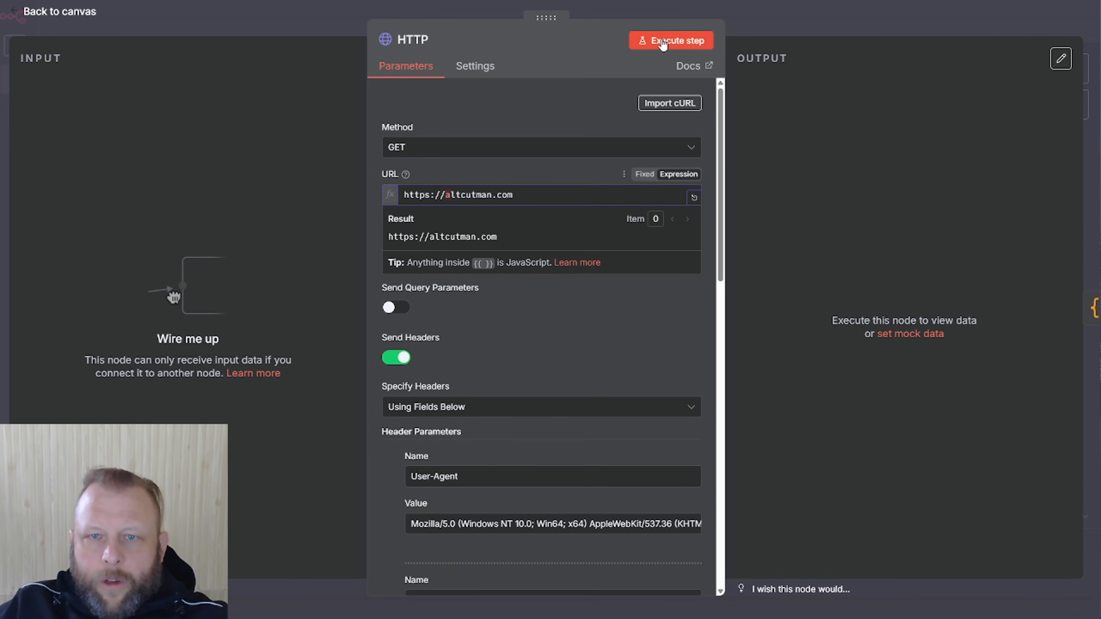
click(662, 41)
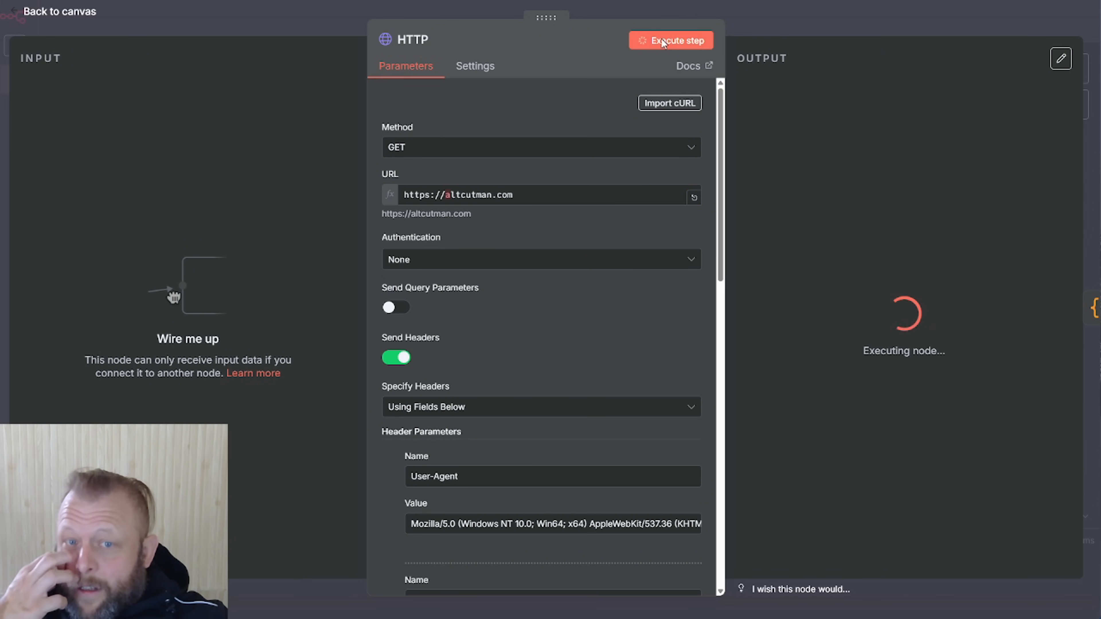
Inspect the HTTP node's raw HTML output from altcutman.com, then select the HTML node
scroll(854, 161, down, 5)
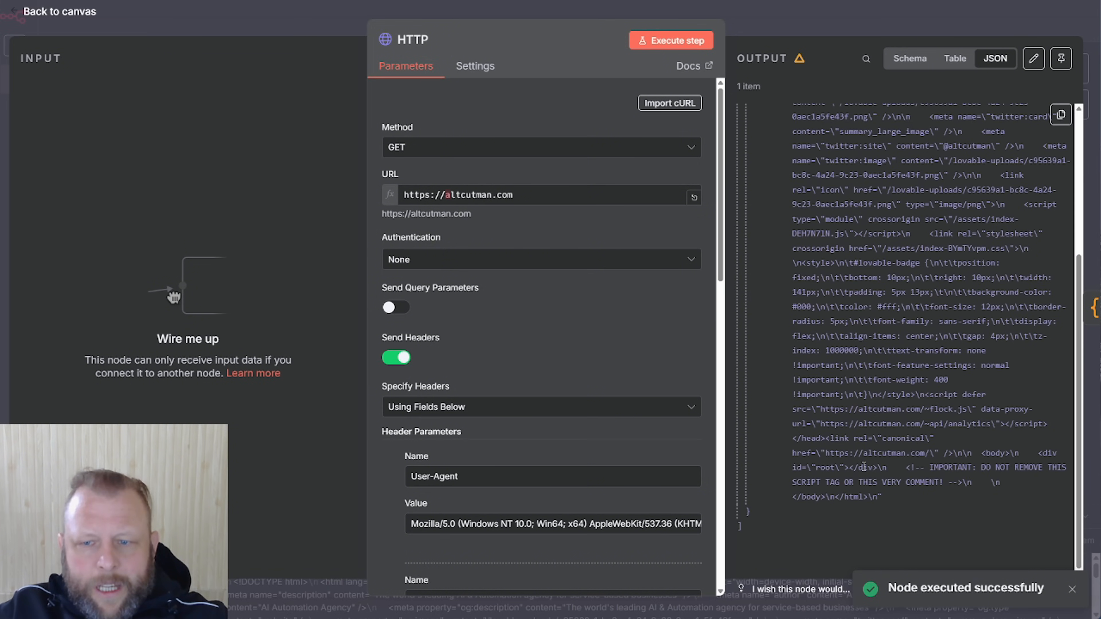
key(Escape)
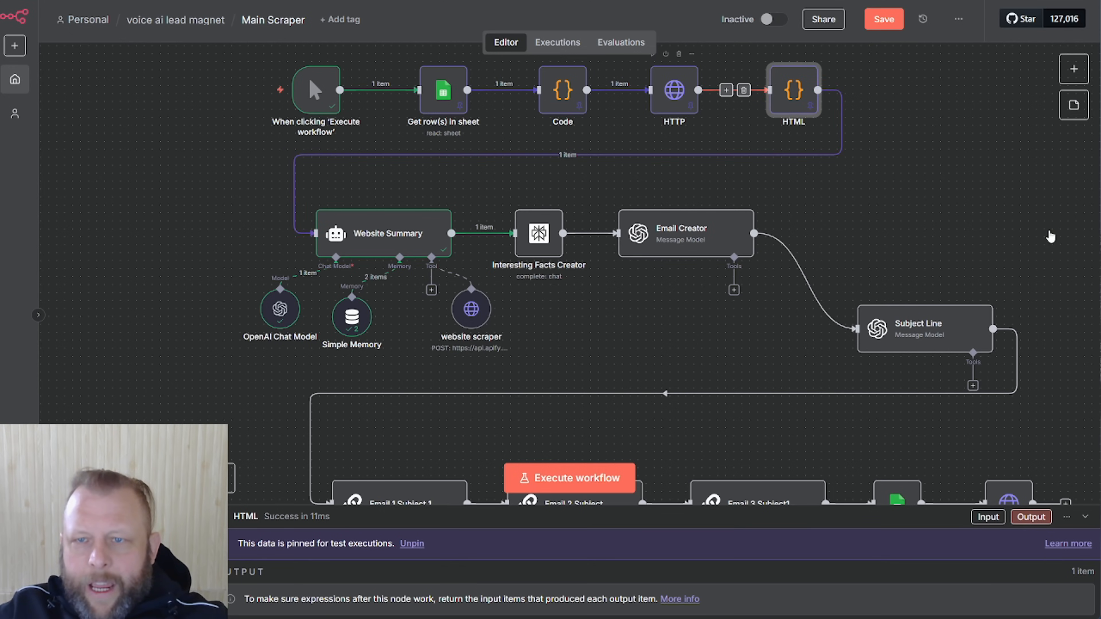
double_click(679, 93)
scroll(990, 236, down, 2)
scroll(988, 234, down, 10)
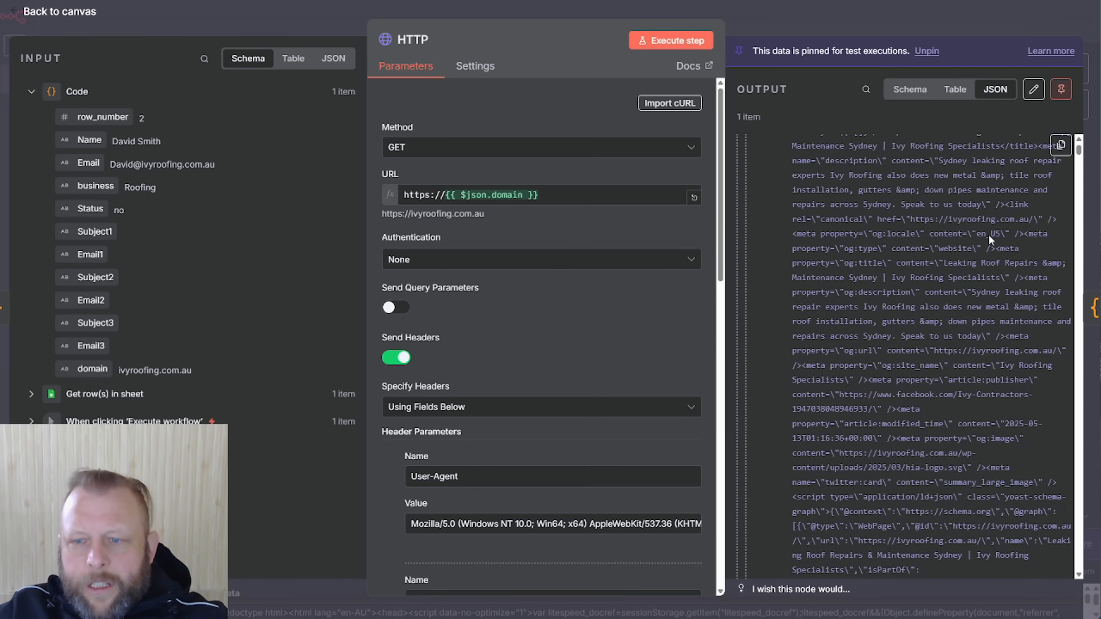
scroll(990, 235, down, 10)
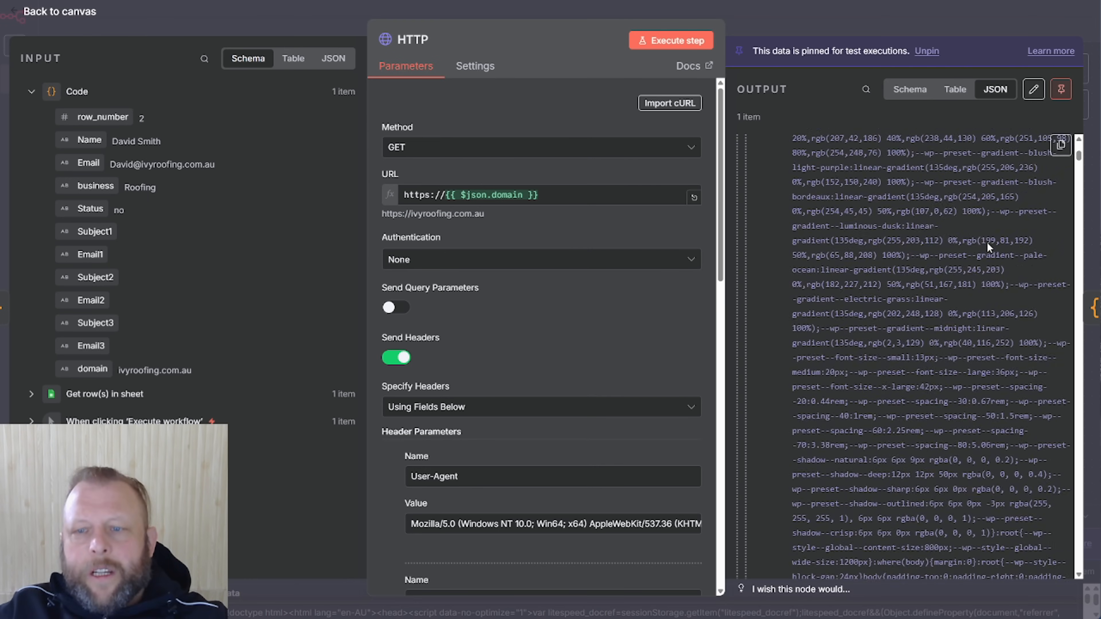
scroll(994, 259, down, 3)
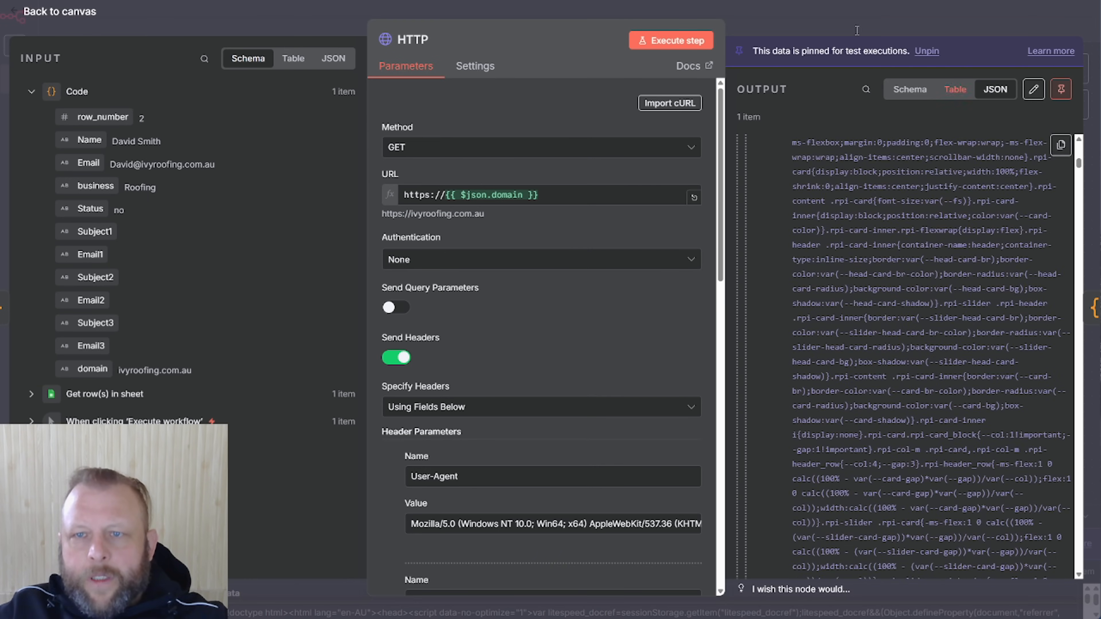
click(828, 10)
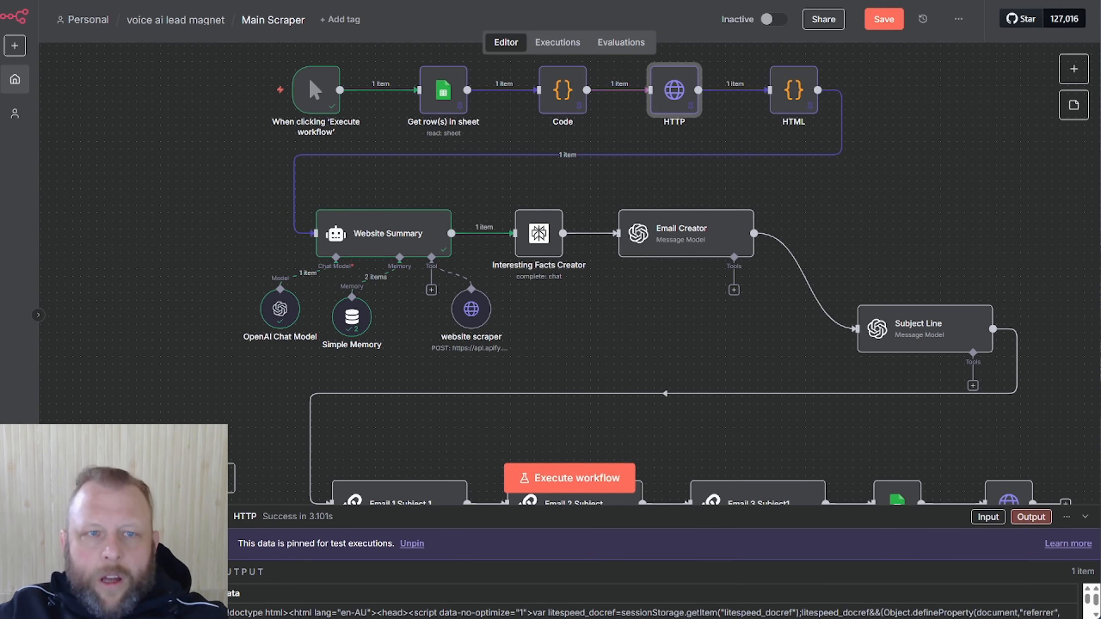
double_click(674, 90)
scroll(911, 417, up, 5)
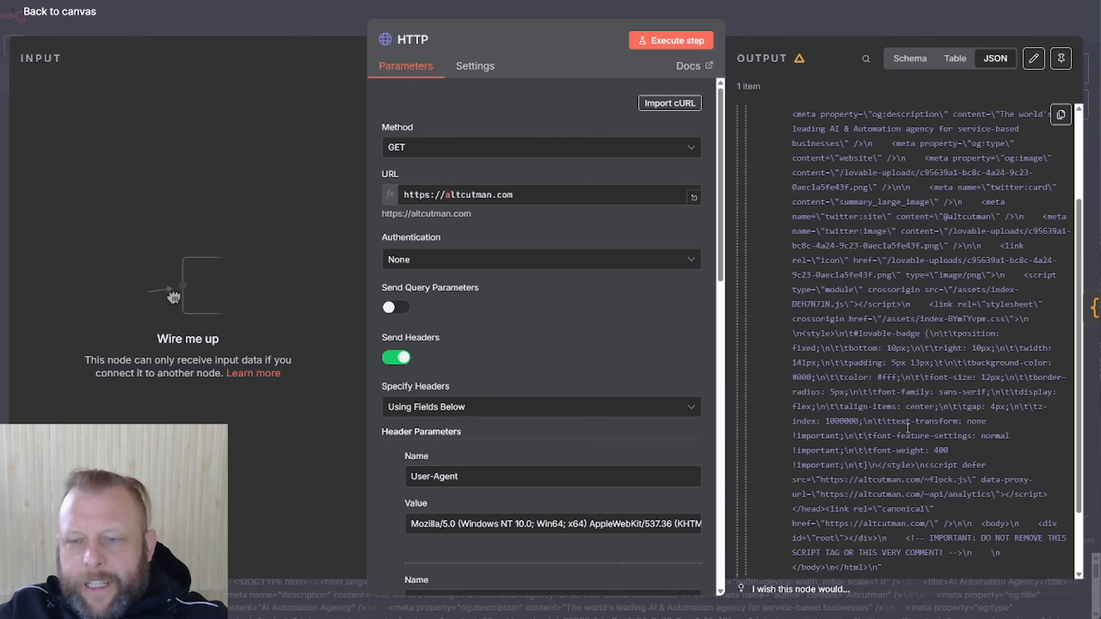
scroll(901, 262, down, 5)
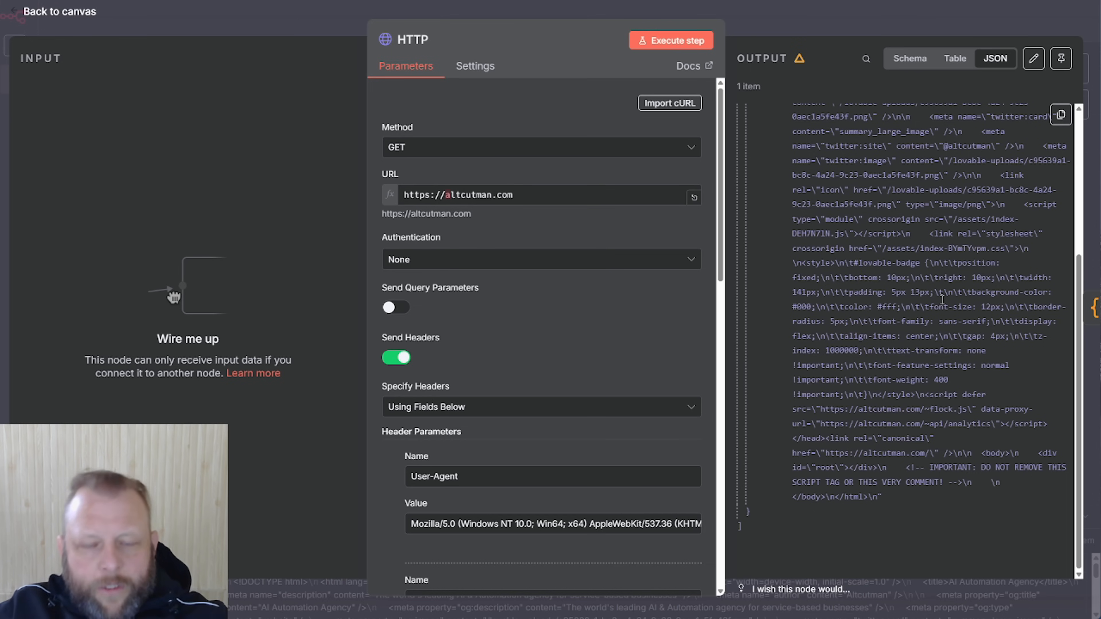
click(875, 24)
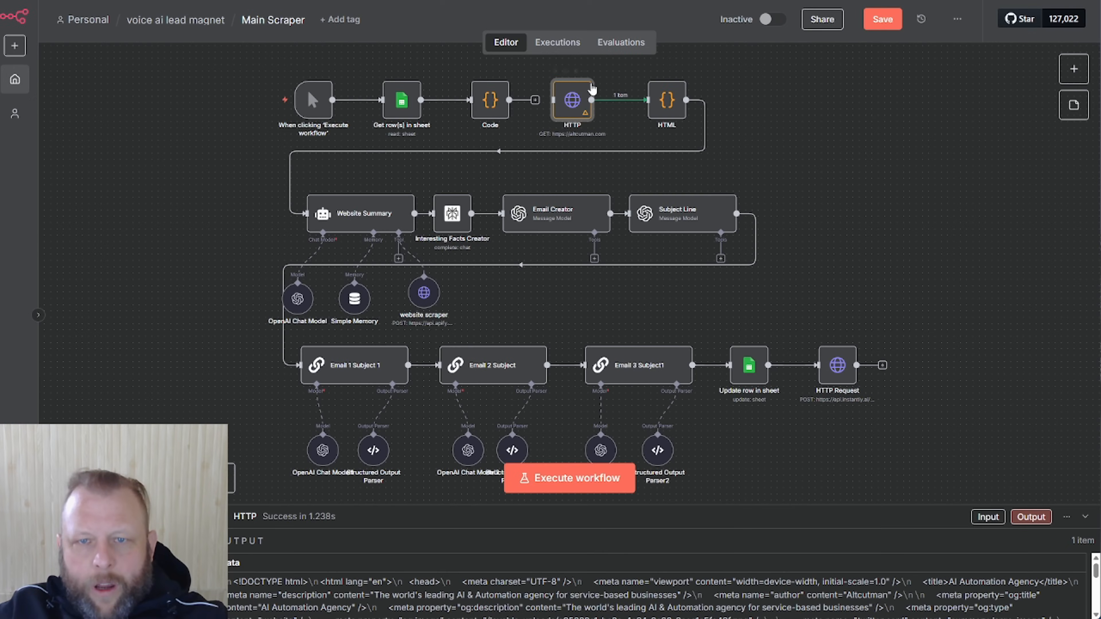
click(670, 99)
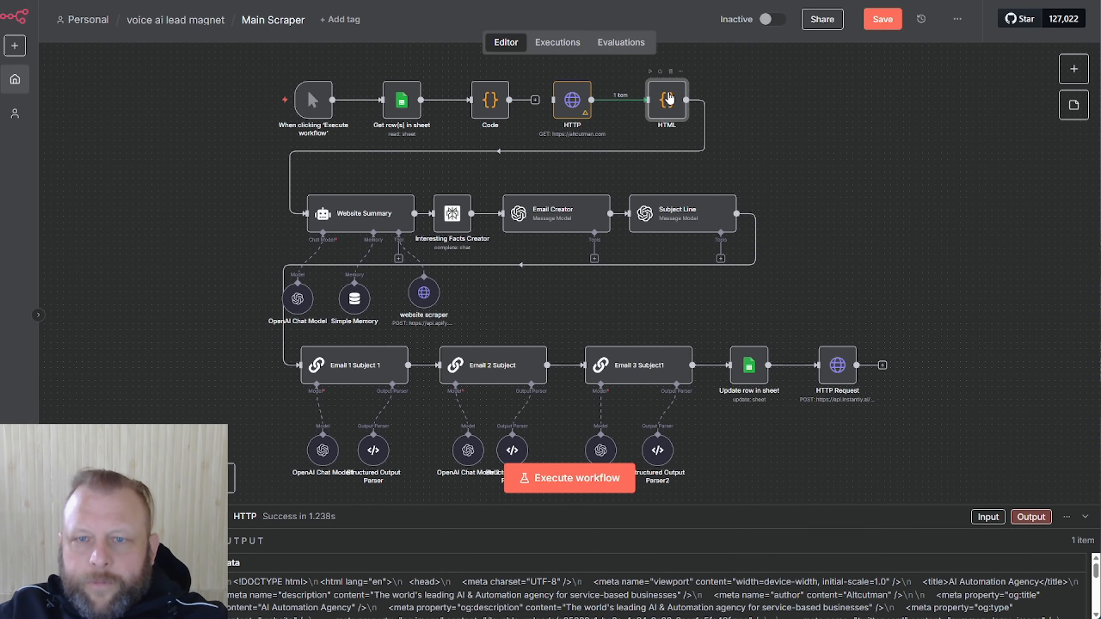
Run the HTML cleaning code to produce cleanedData
double_click(670, 99)
click(717, 41)
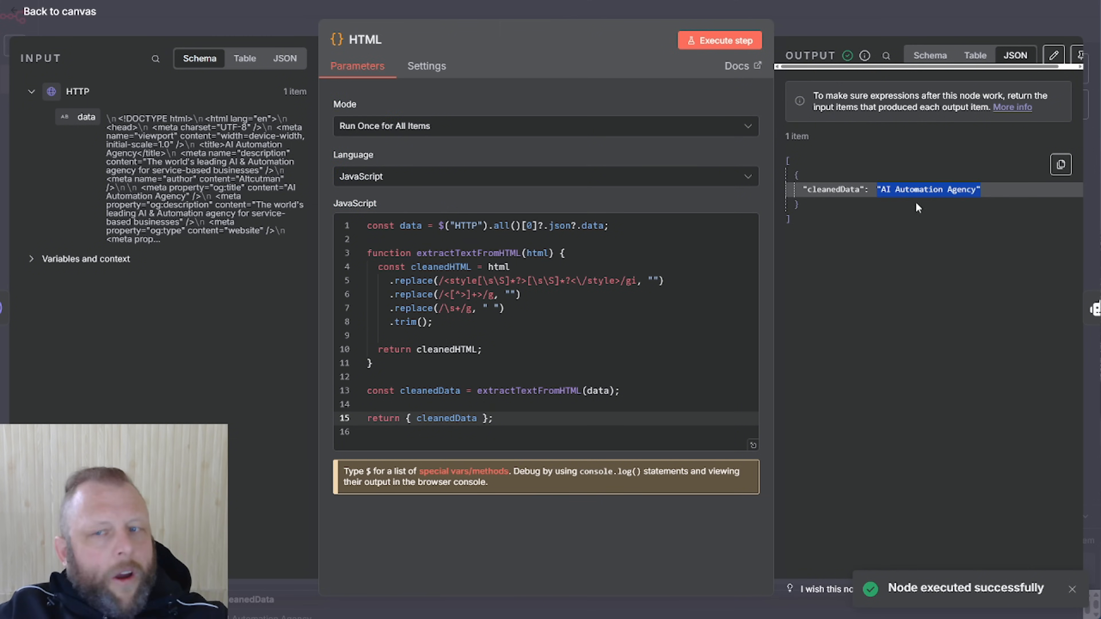
click(898, 24)
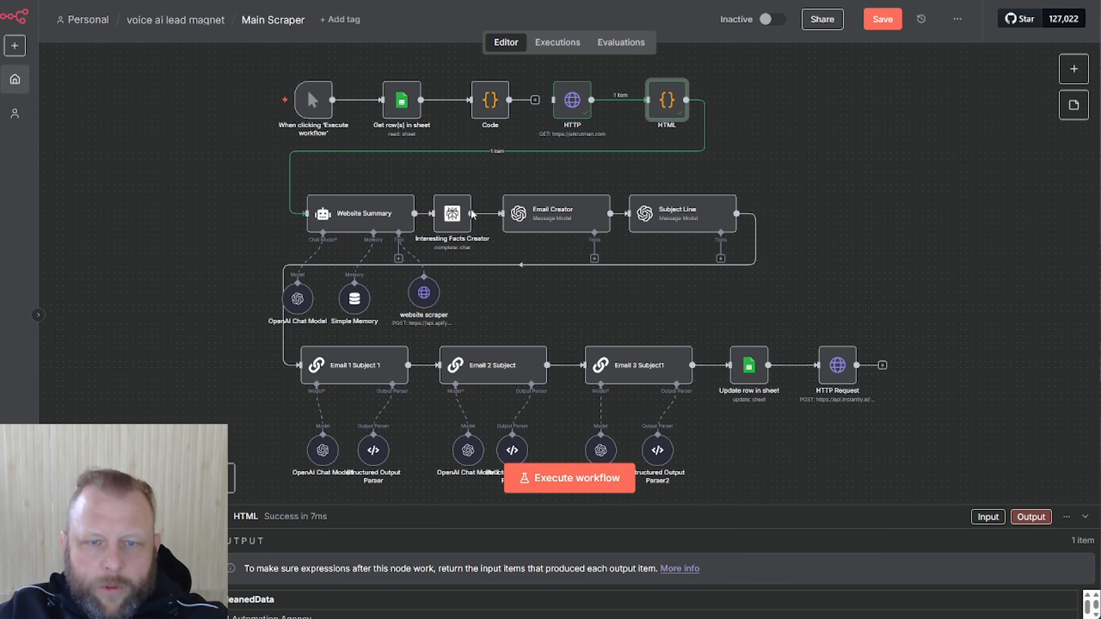
Reposition Interesting Facts Creator, Website Summary and the website scraper on the canvas
drag(457, 213, 494, 200)
drag(371, 214, 282, 183)
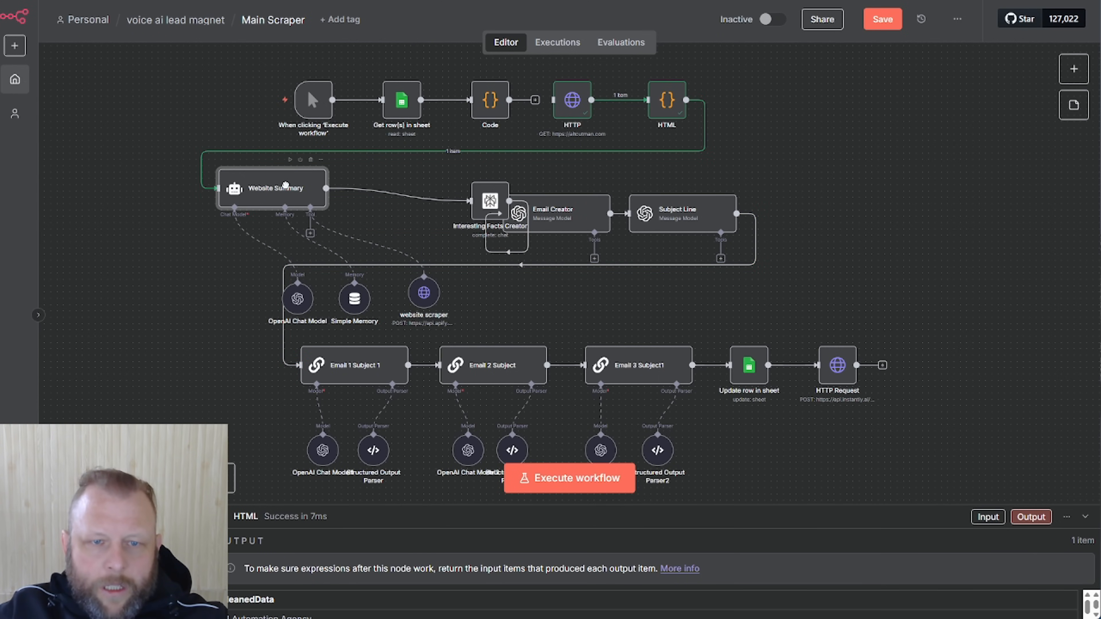
mouse_move(485, 275)
drag(424, 292, 386, 235)
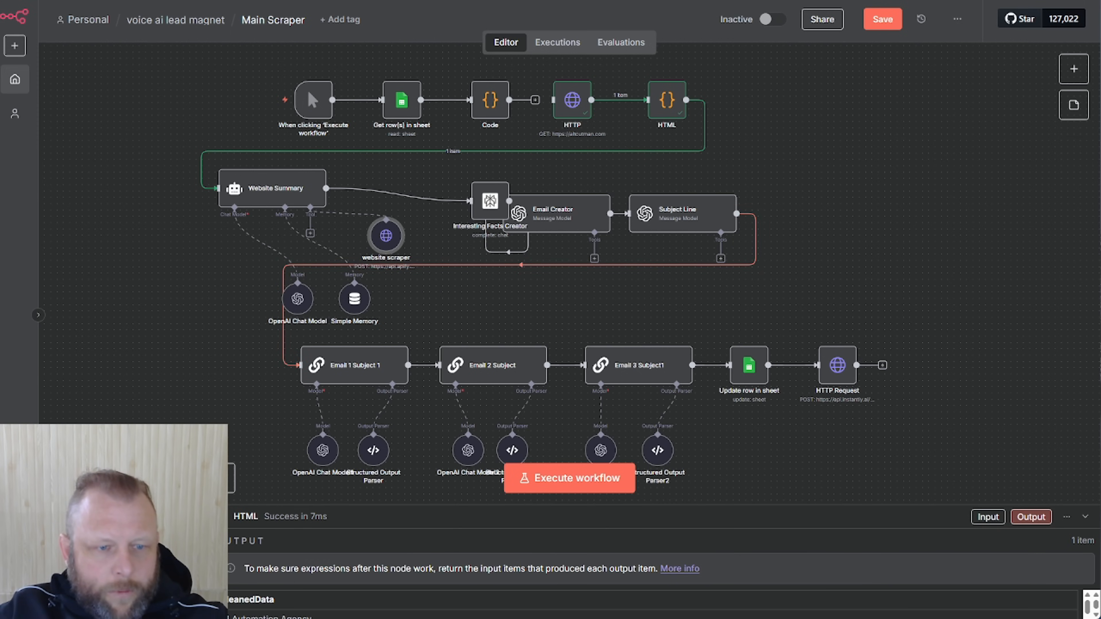
click(109, 478)
click(109, 478)
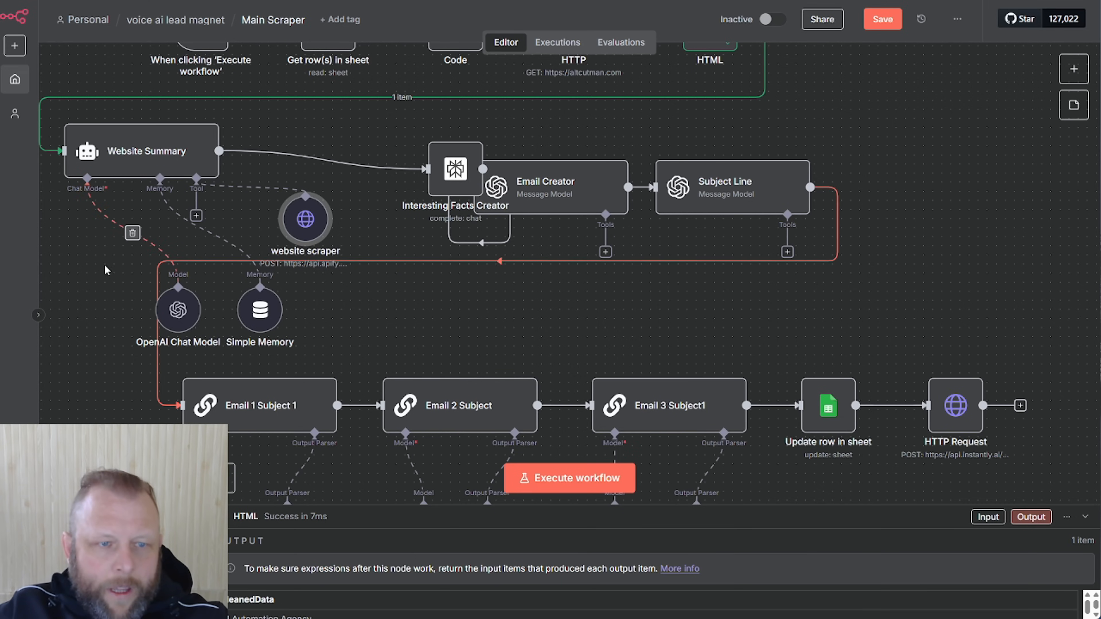
Line up Email 1 Subject 1, OpenAI Chat Model, Simple Memory and the scraper around Website Summary
drag(386, 272, 738, 265)
drag(601, 398, 862, 307)
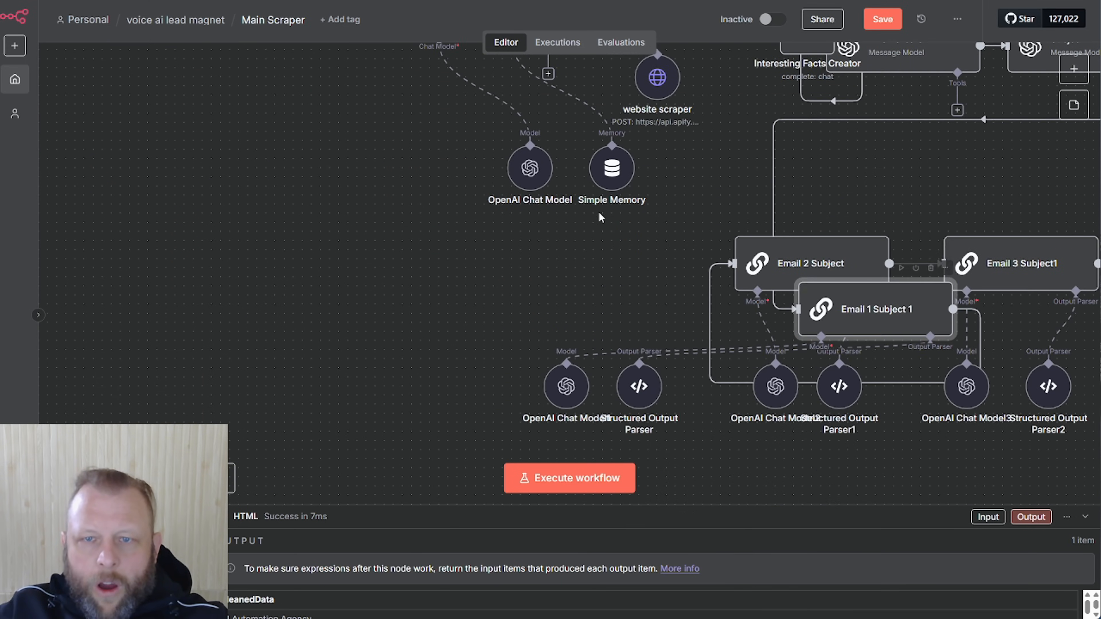
scroll(676, 234, up, 3)
drag(518, 309, 390, 273)
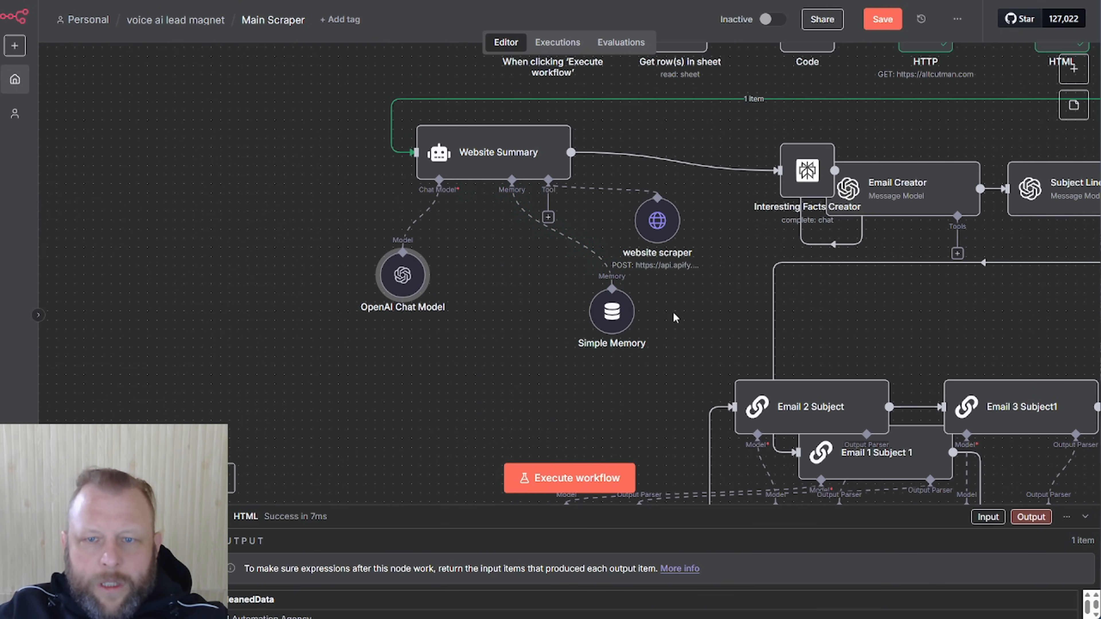
drag(626, 310, 517, 248)
drag(655, 229, 637, 284)
drag(504, 249, 495, 277)
drag(267, 164, 322, 199)
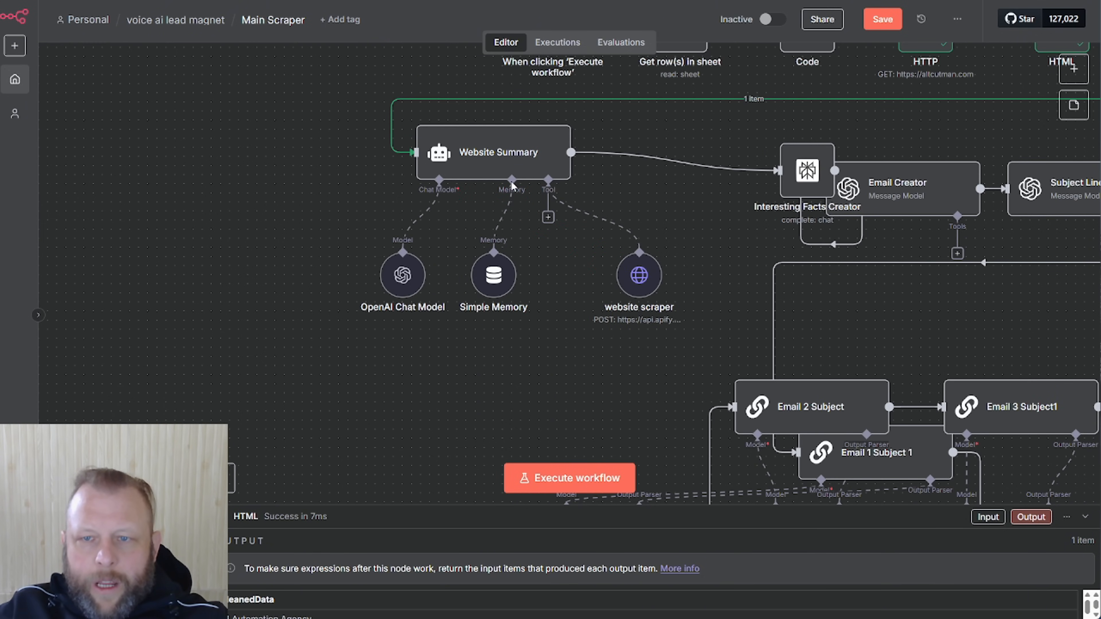
drag(807, 170, 851, 161)
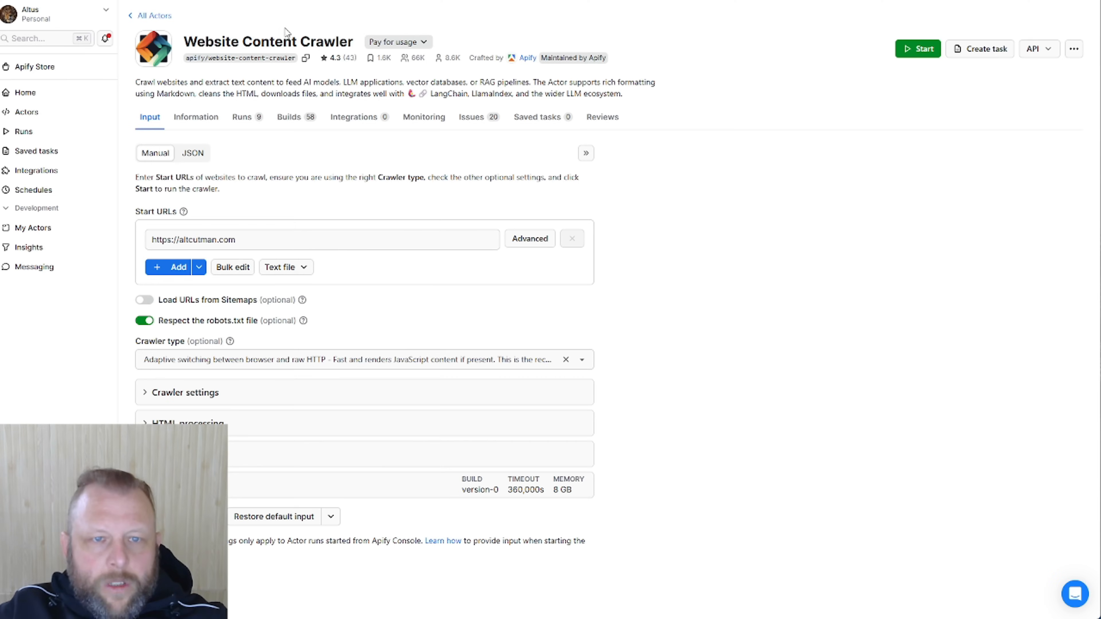
Browse the Website Content Crawler's API endpoints list in Apify, then close it
click(1074, 50)
click(1074, 50)
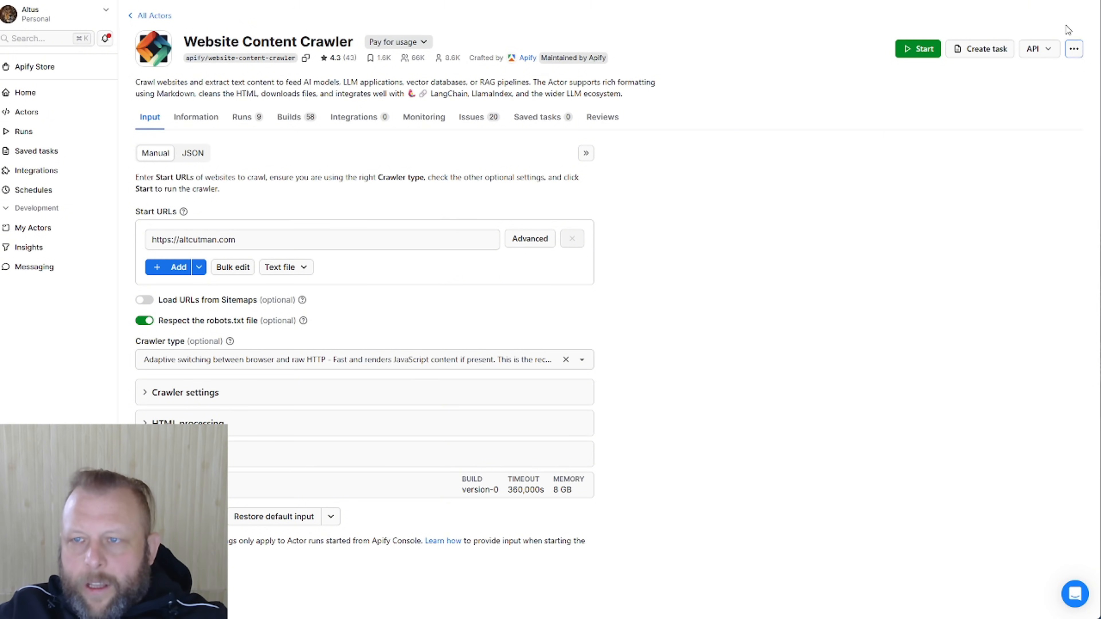
click(1054, 50)
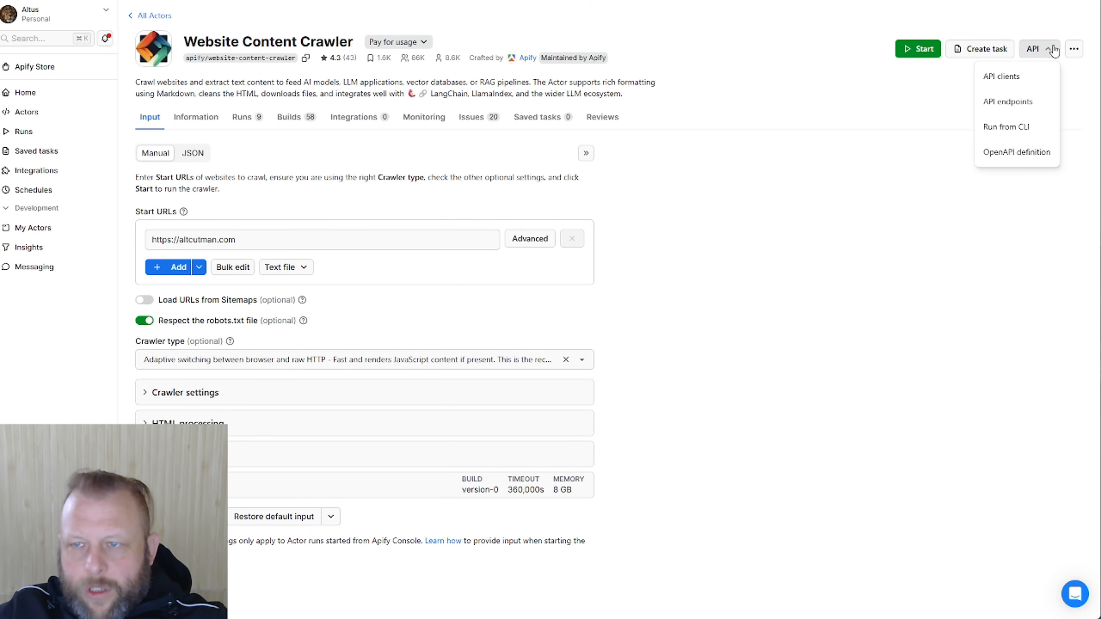
click(1013, 101)
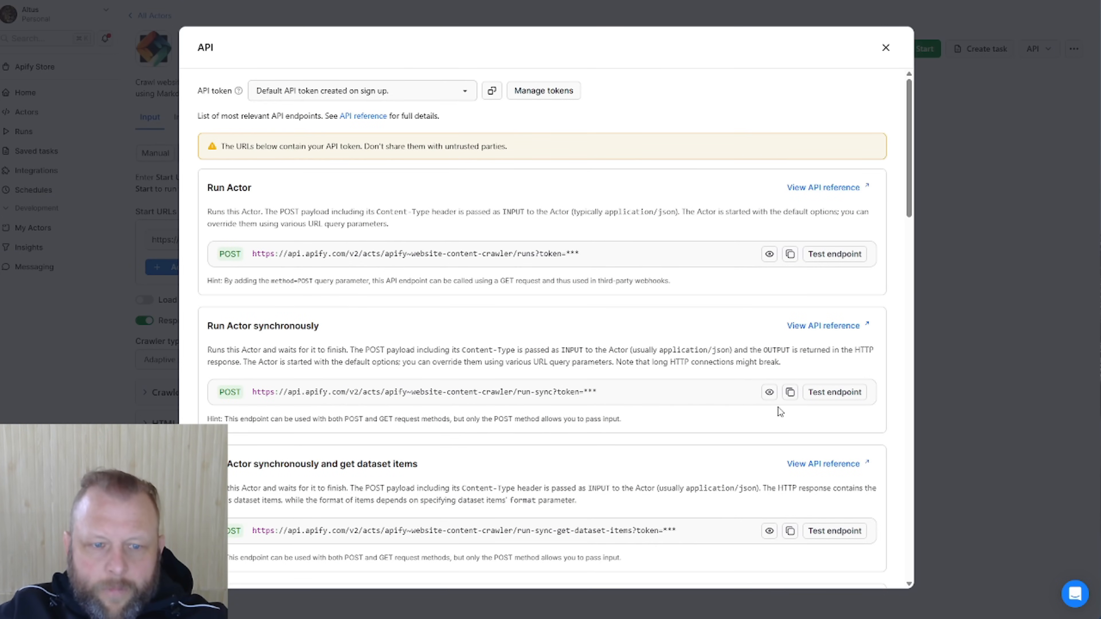
scroll(632, 378, down, 4)
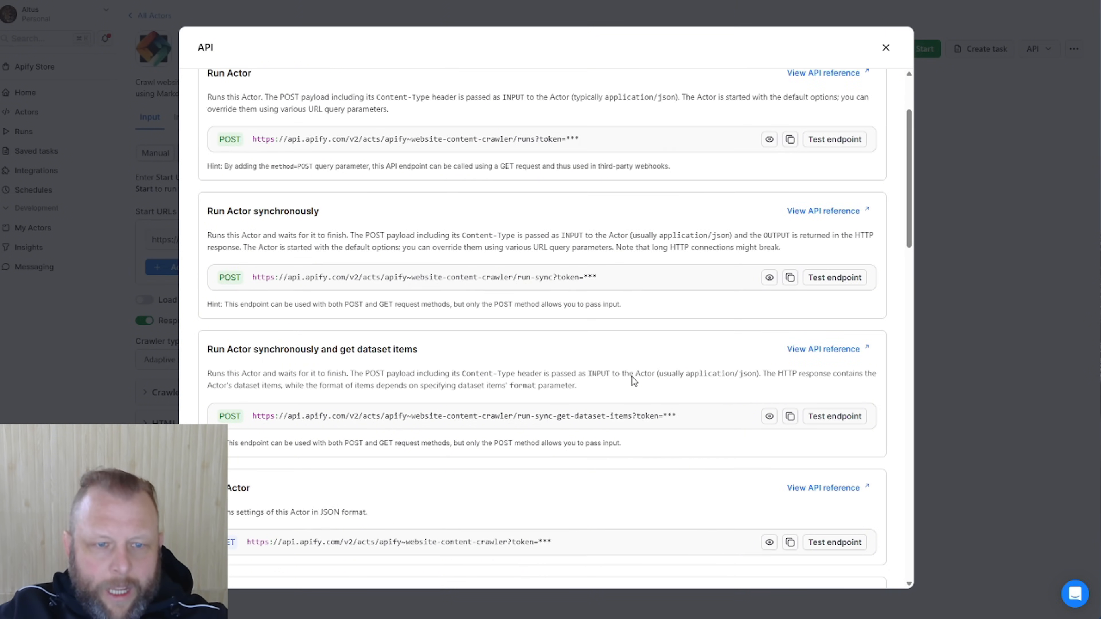
scroll(631, 380, down, 4)
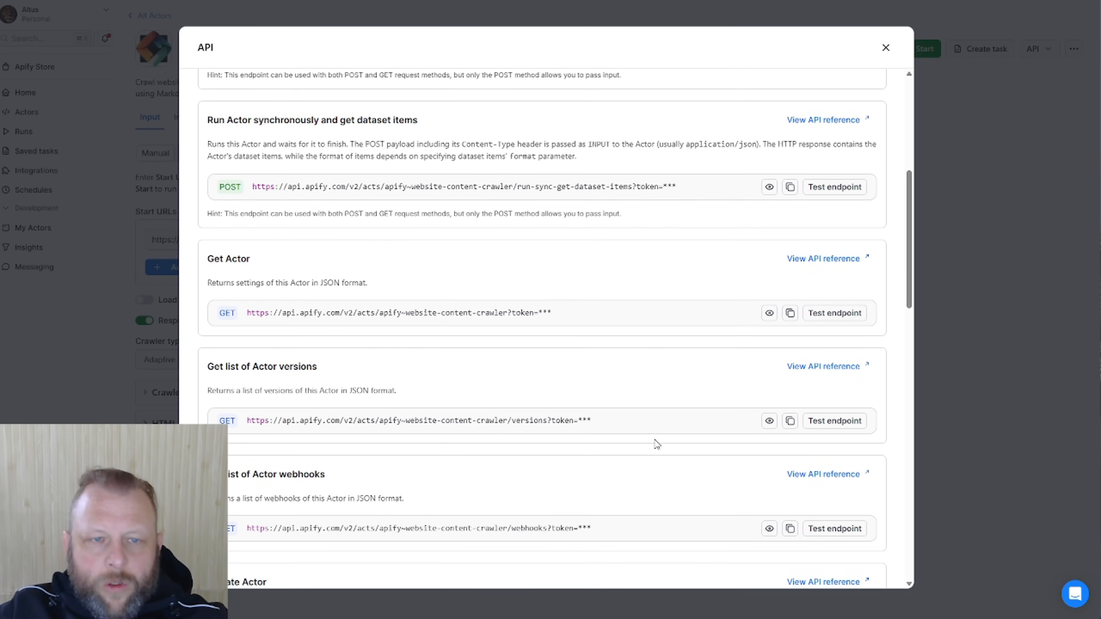
scroll(657, 444, up, 5)
click(943, 21)
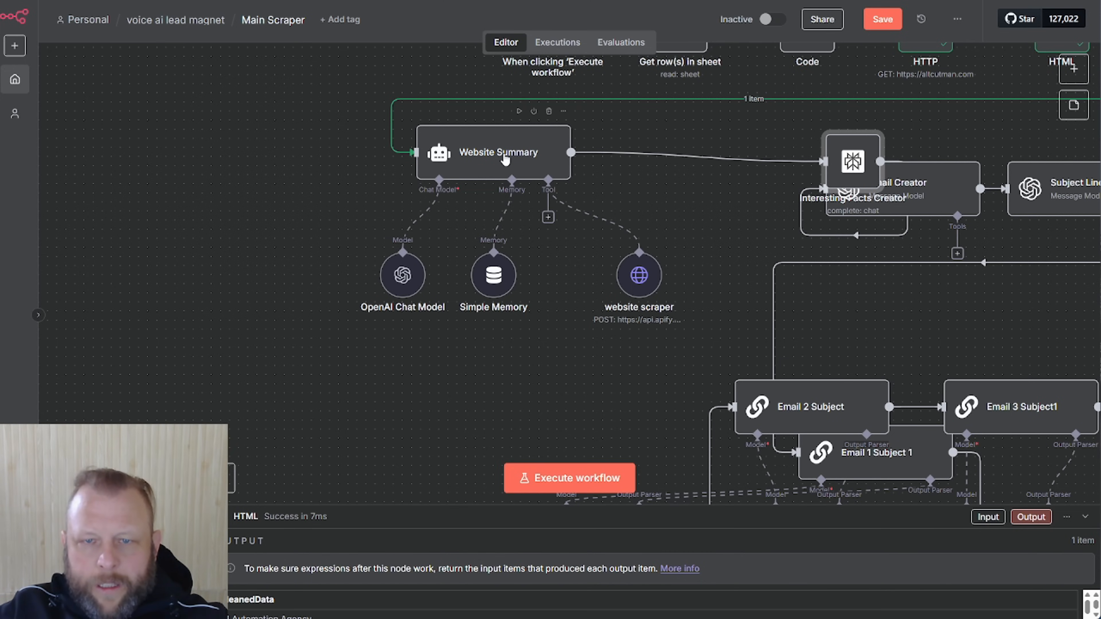
Run the Website Summary step and review its output
double_click(505, 160)
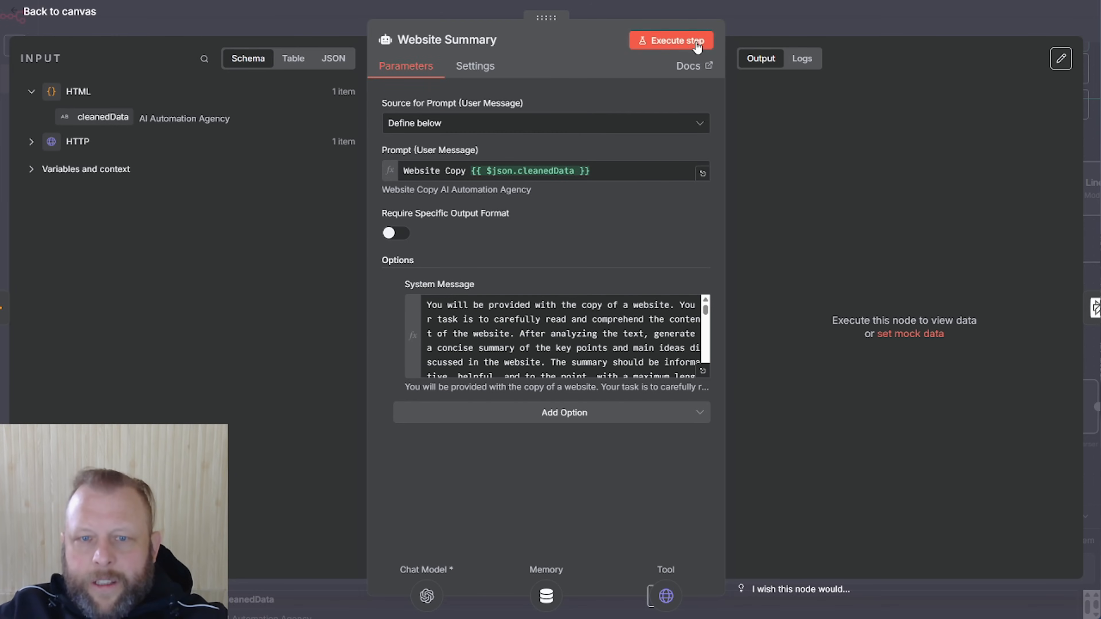
click(689, 43)
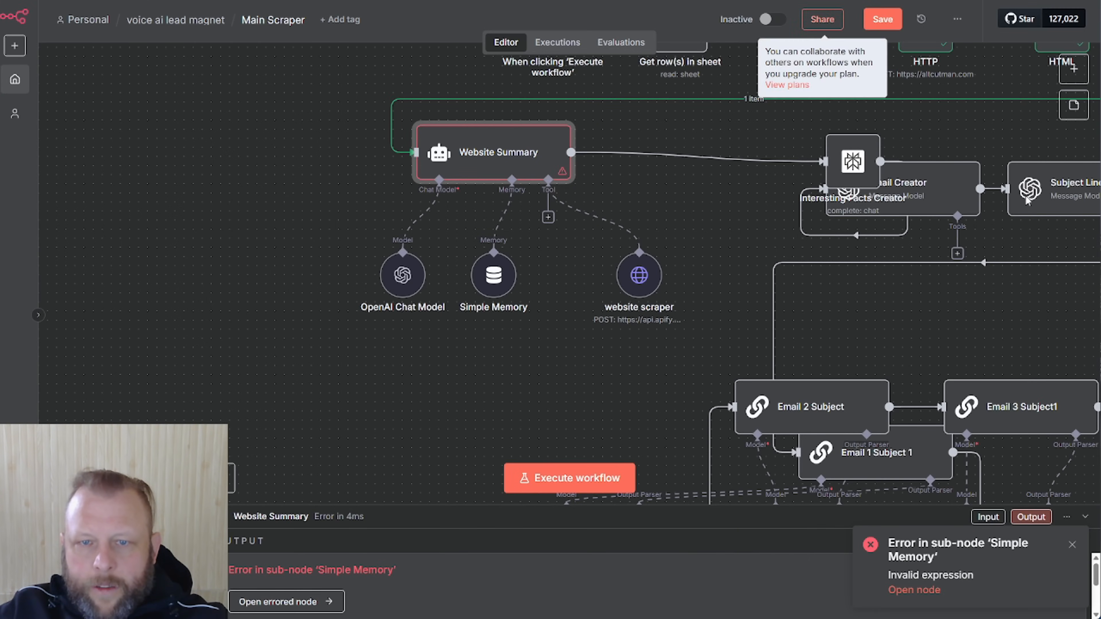
drag(747, 210, 793, 278)
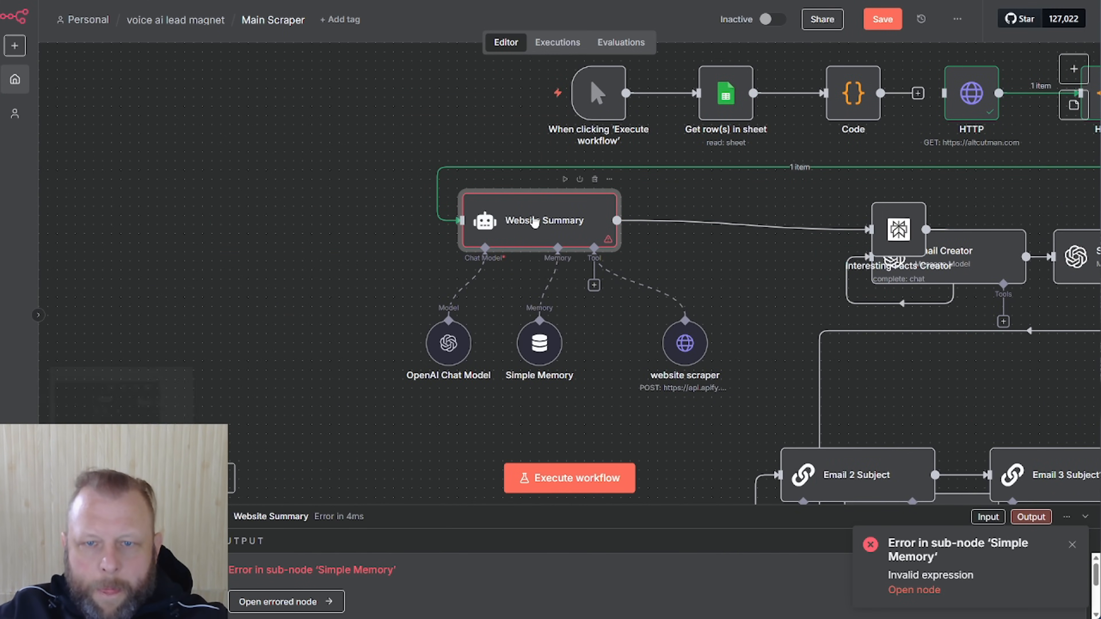
double_click(535, 222)
scroll(654, 312, down, 10)
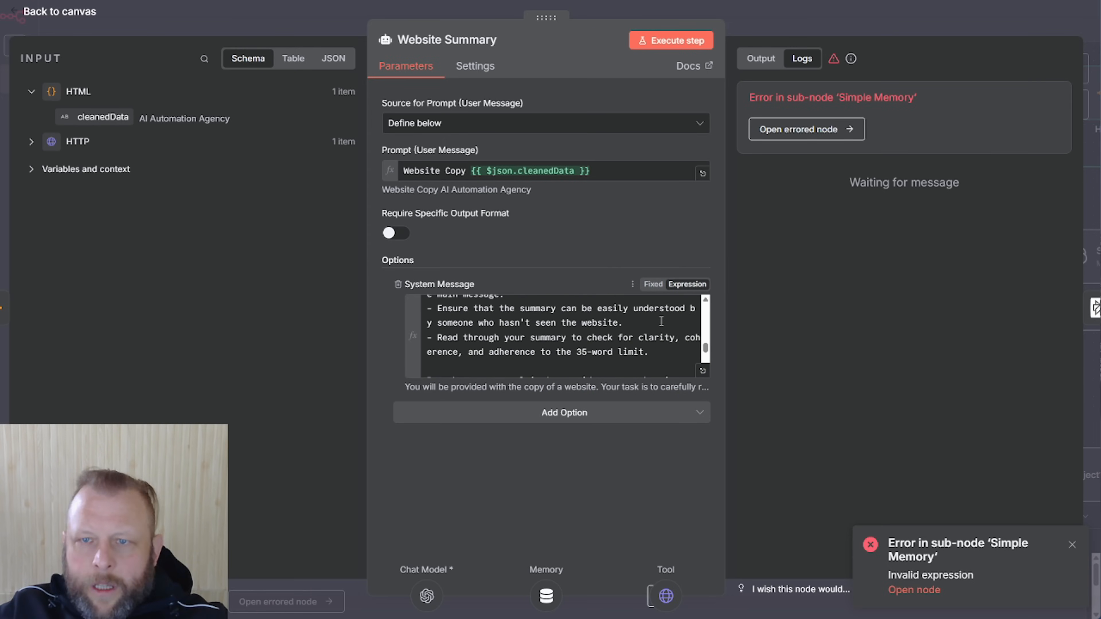
scroll(661, 321, down, 3)
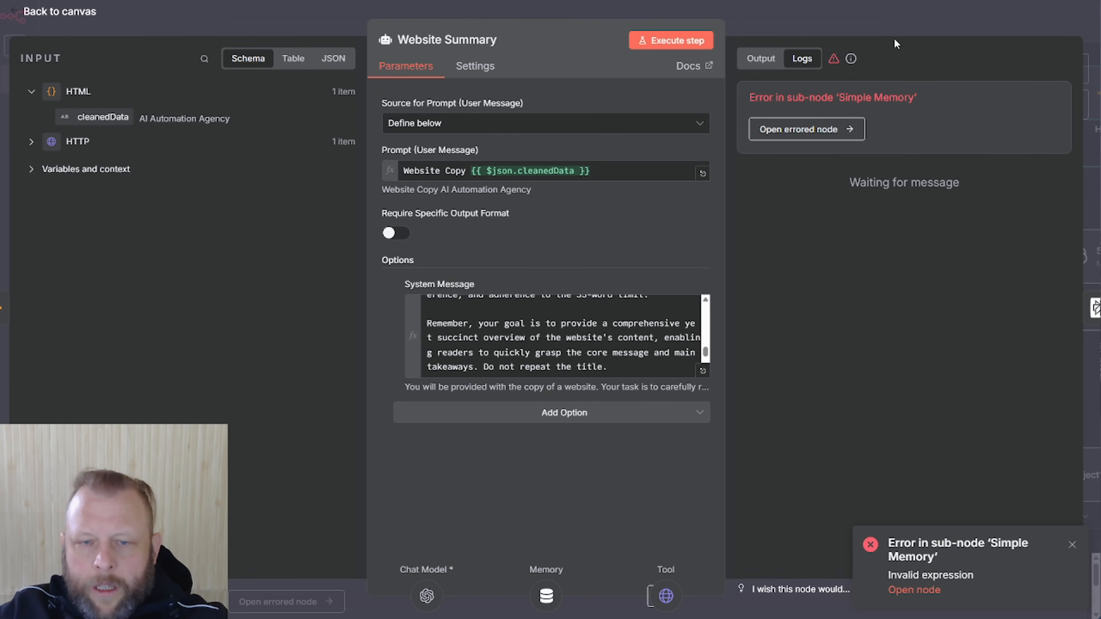
click(852, 28)
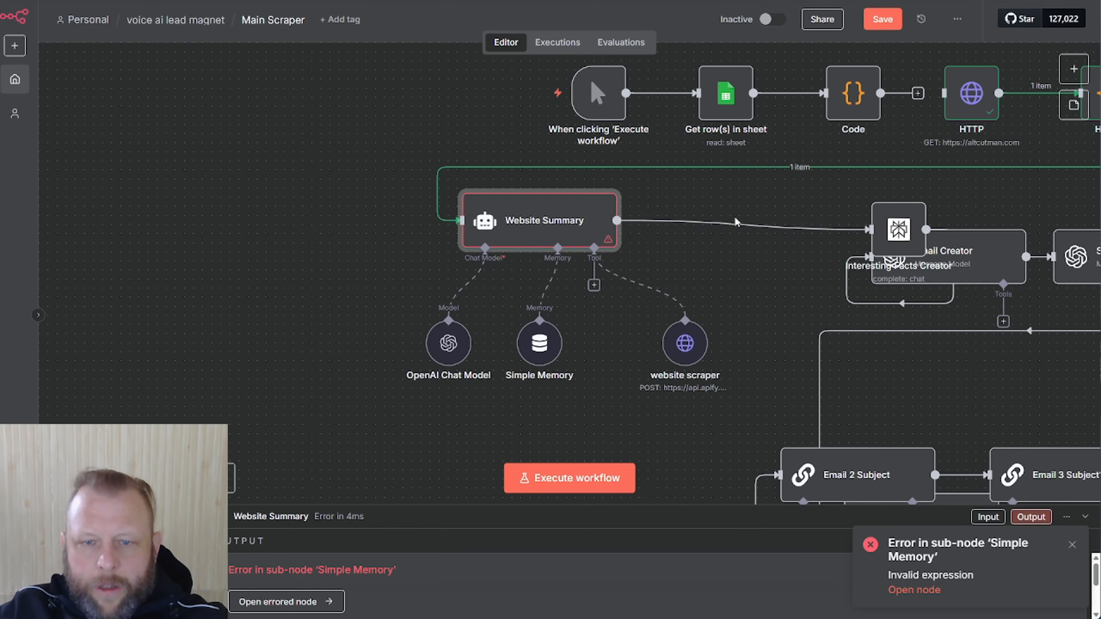
Replace the broken Simple Memory Key with 111 and rerun Website Summary
double_click(541, 346)
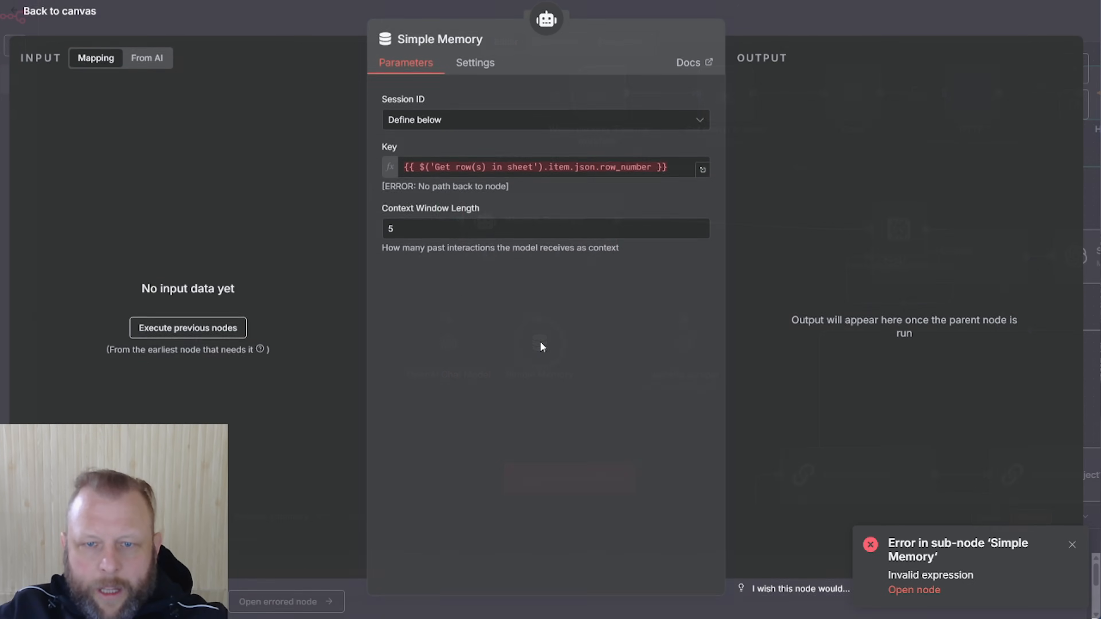
triple_click(673, 169)
text(111)
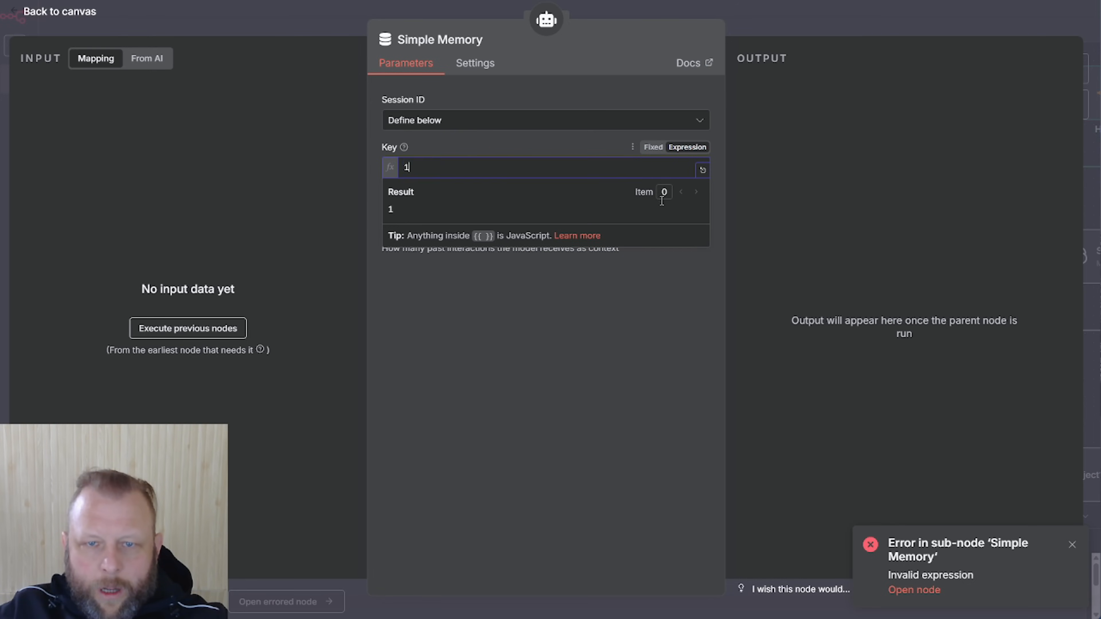
click(780, 27)
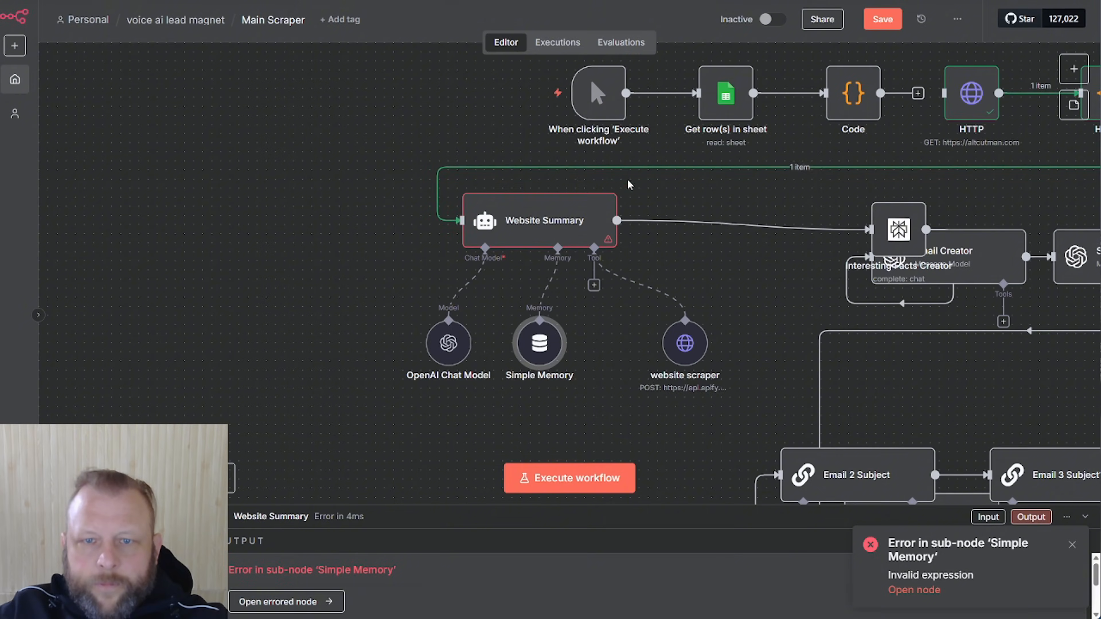
double_click(572, 223)
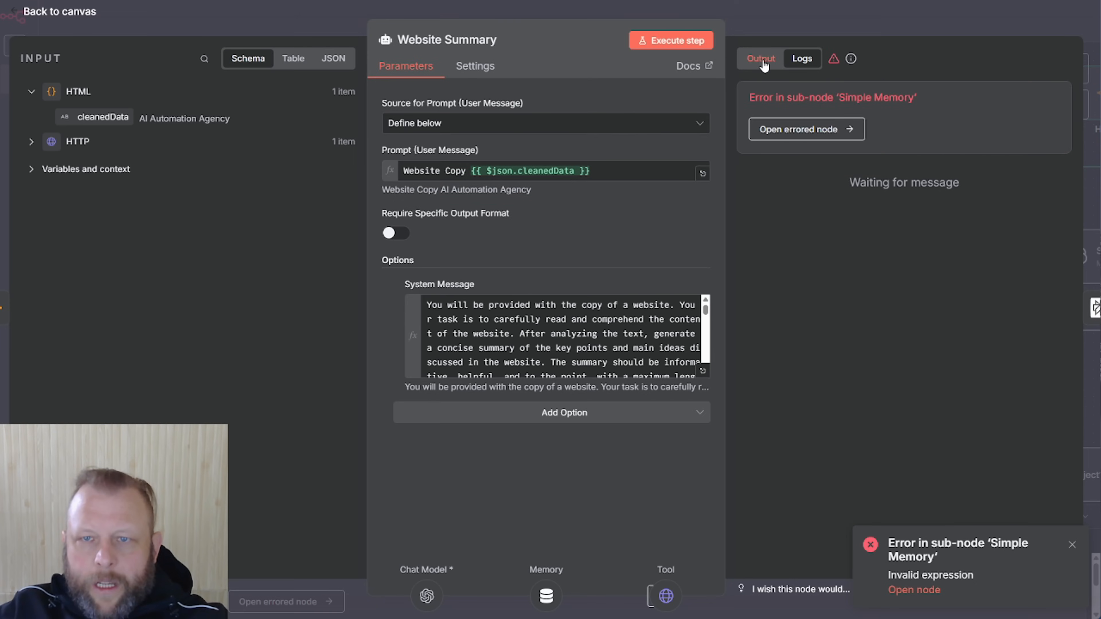
click(671, 40)
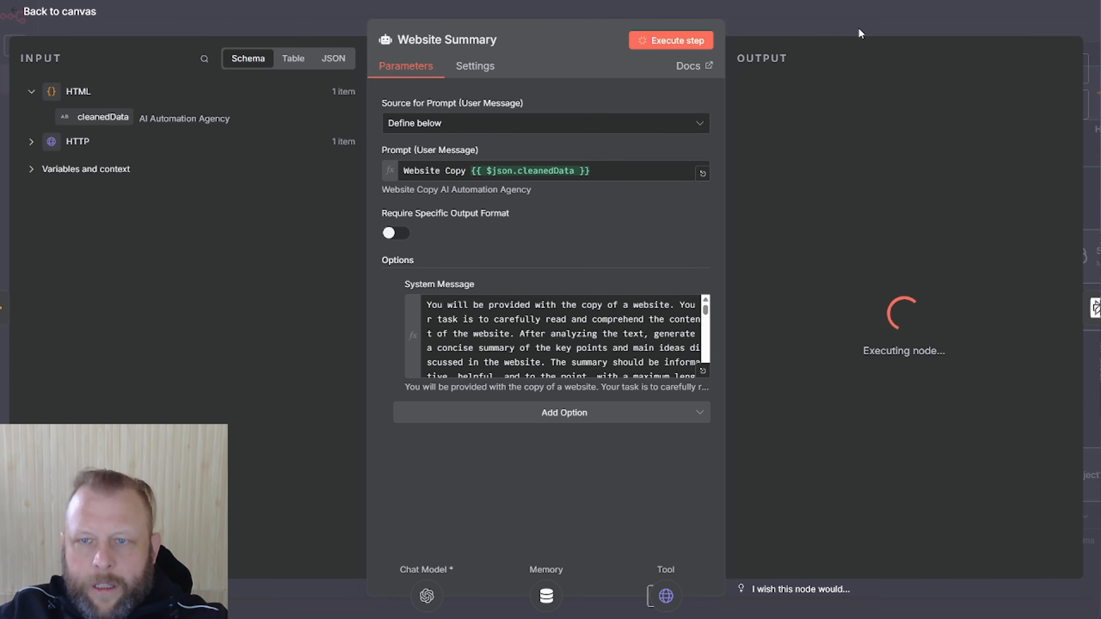
click(859, 28)
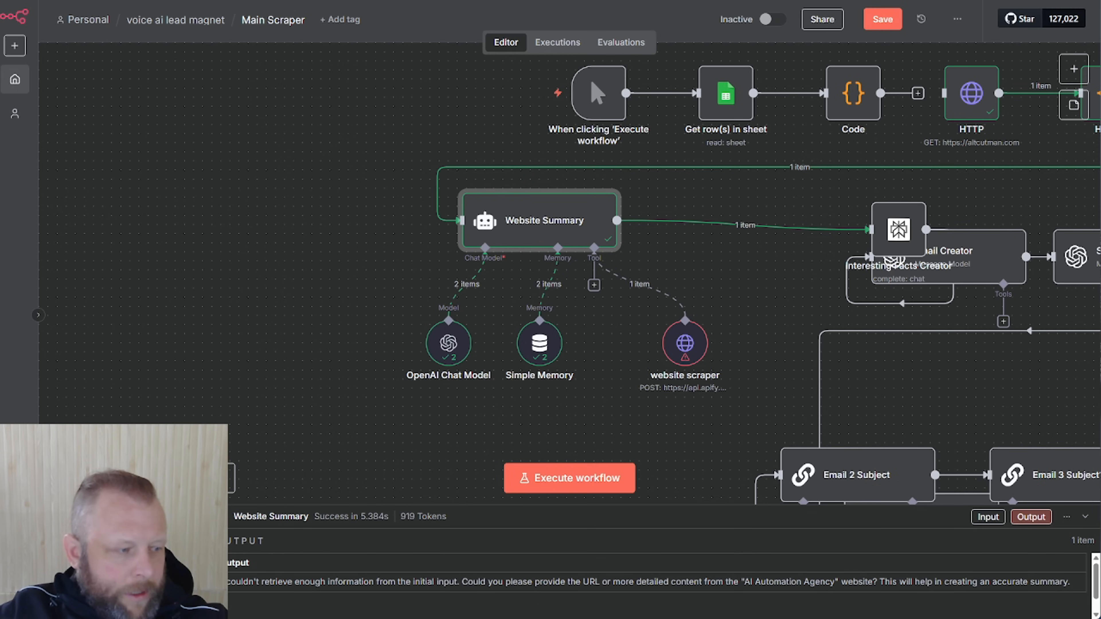
Replace the Code domain expression in the scraper's JSON body with altcutman.com, then rerun Website Summary
click(685, 343)
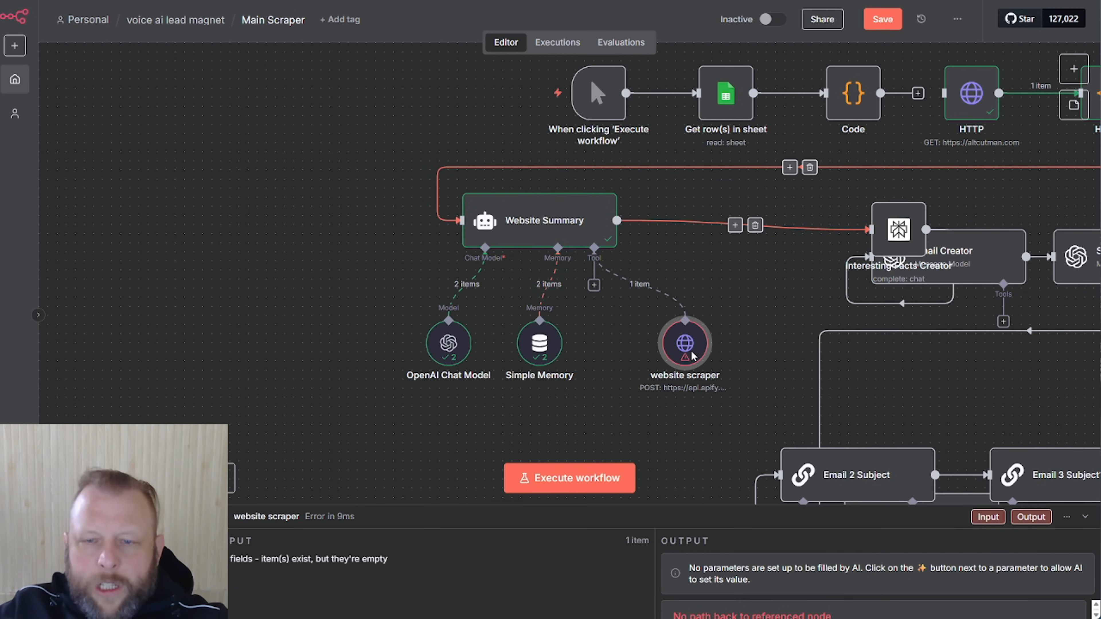
drag(676, 336, 626, 327)
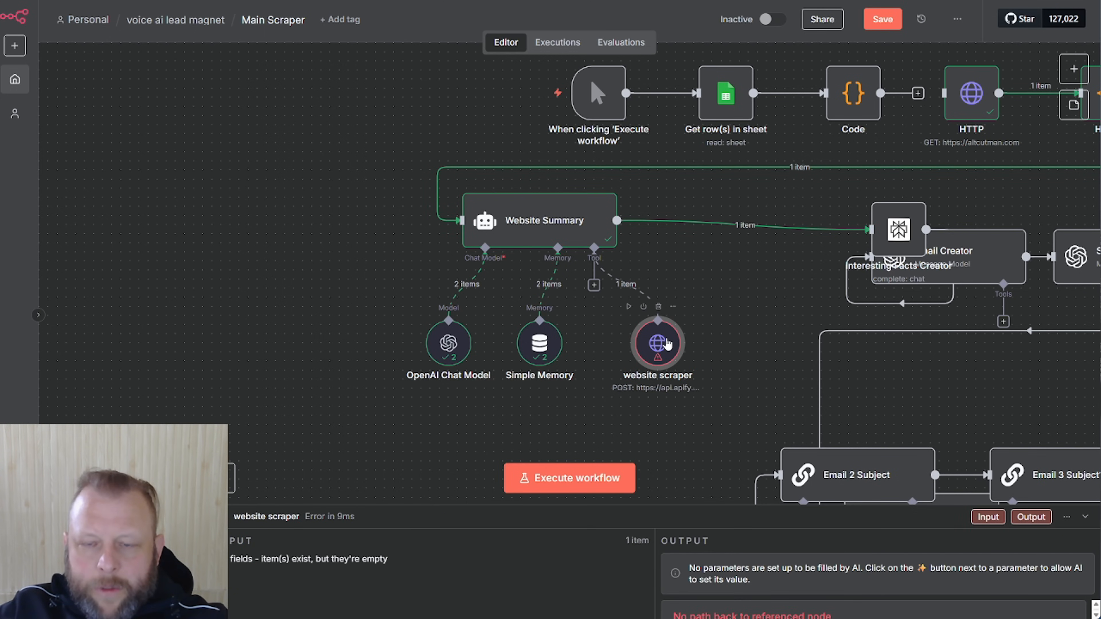
double_click(666, 343)
scroll(629, 383, down, 6)
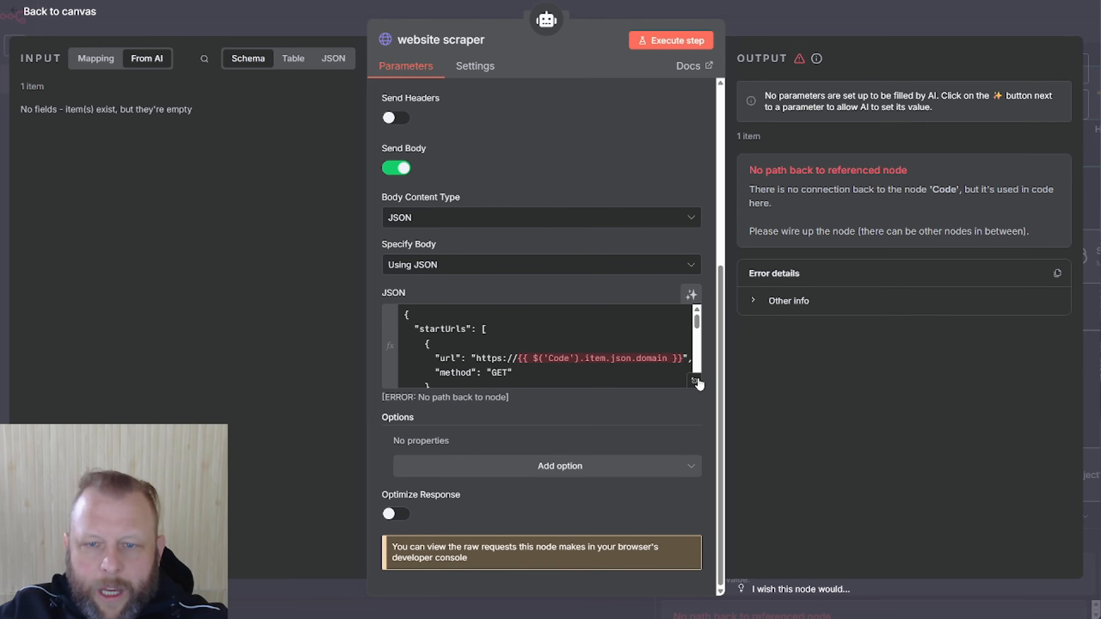
drag(521, 360, 674, 358)
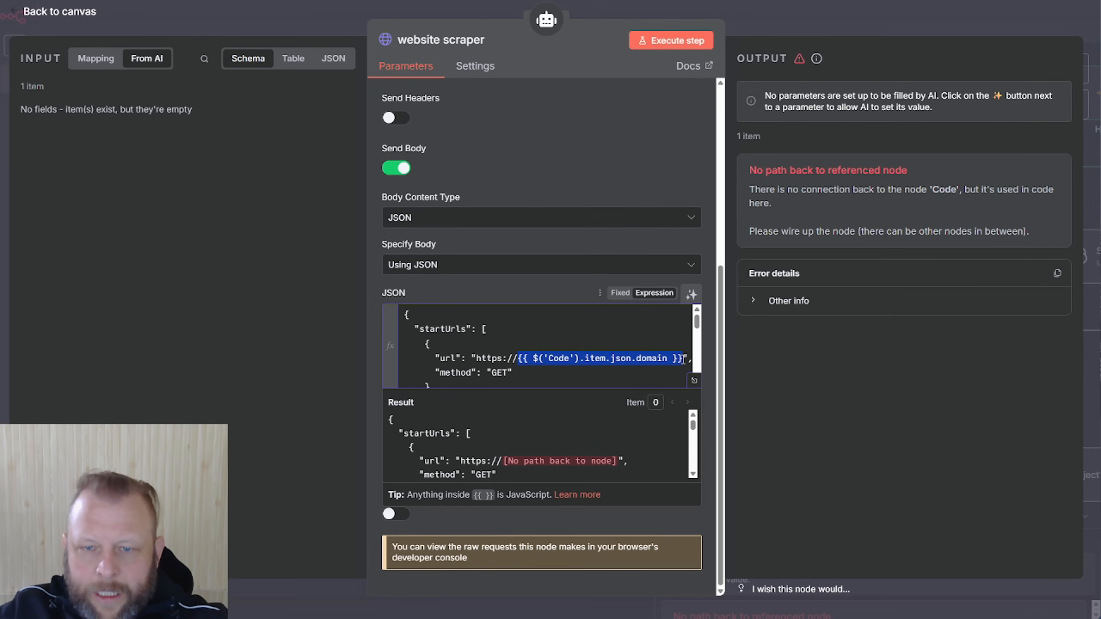
text(alt)
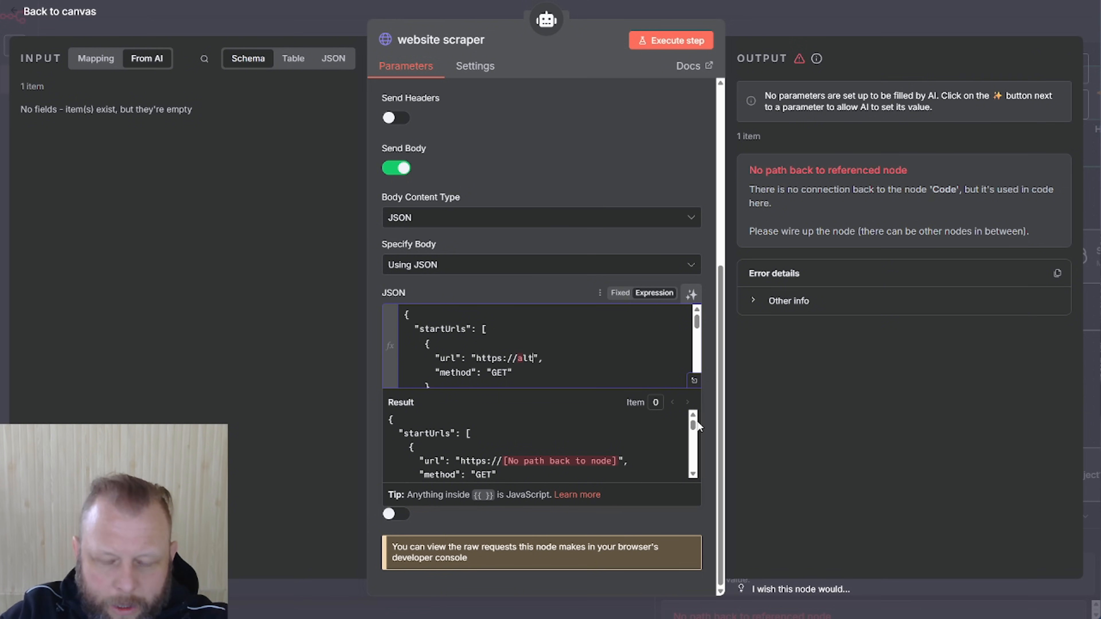
text(cutman.com)
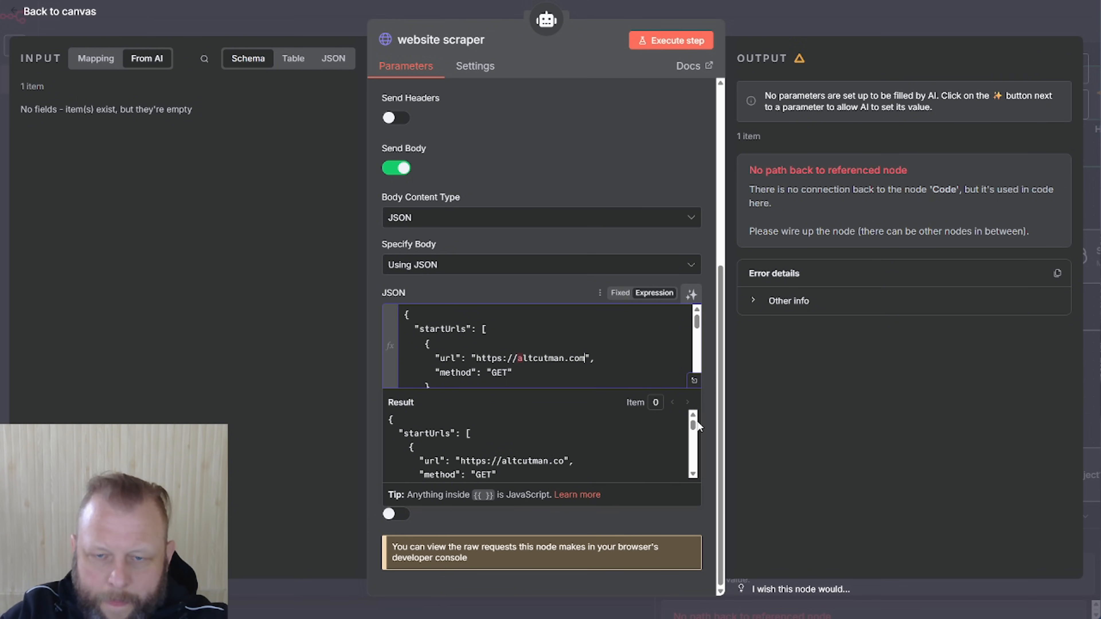
click(650, 140)
click(769, 29)
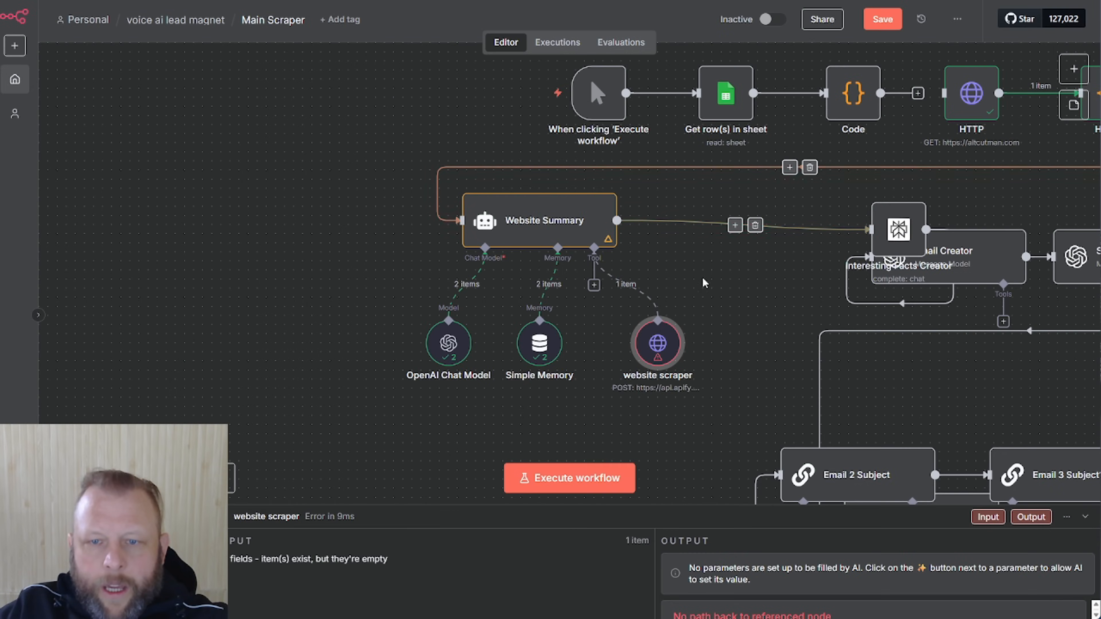
double_click(526, 224)
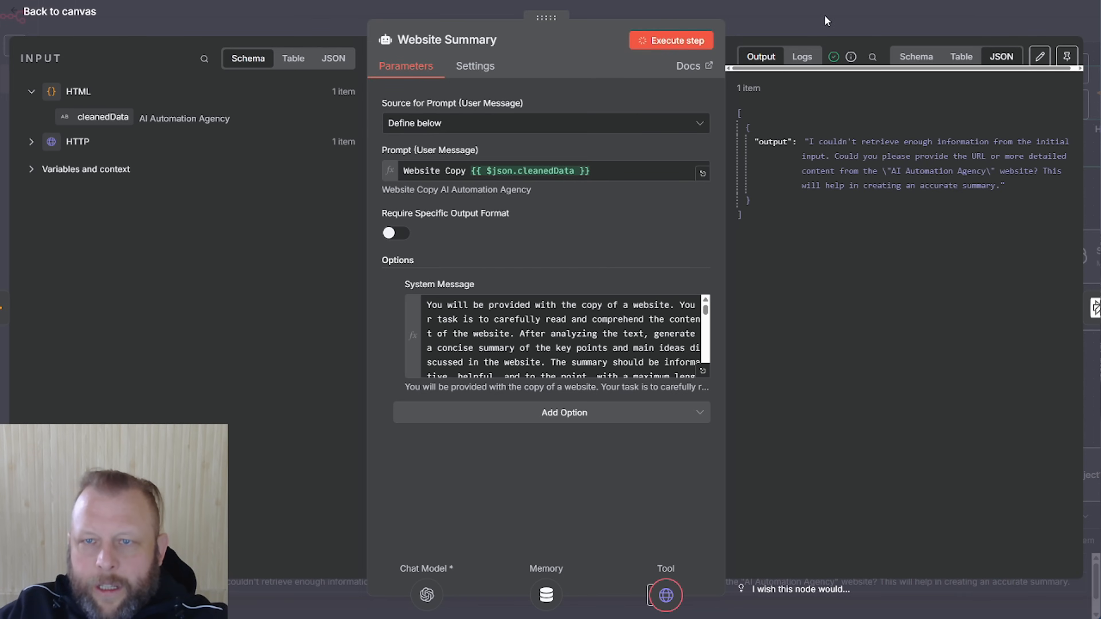
click(821, 20)
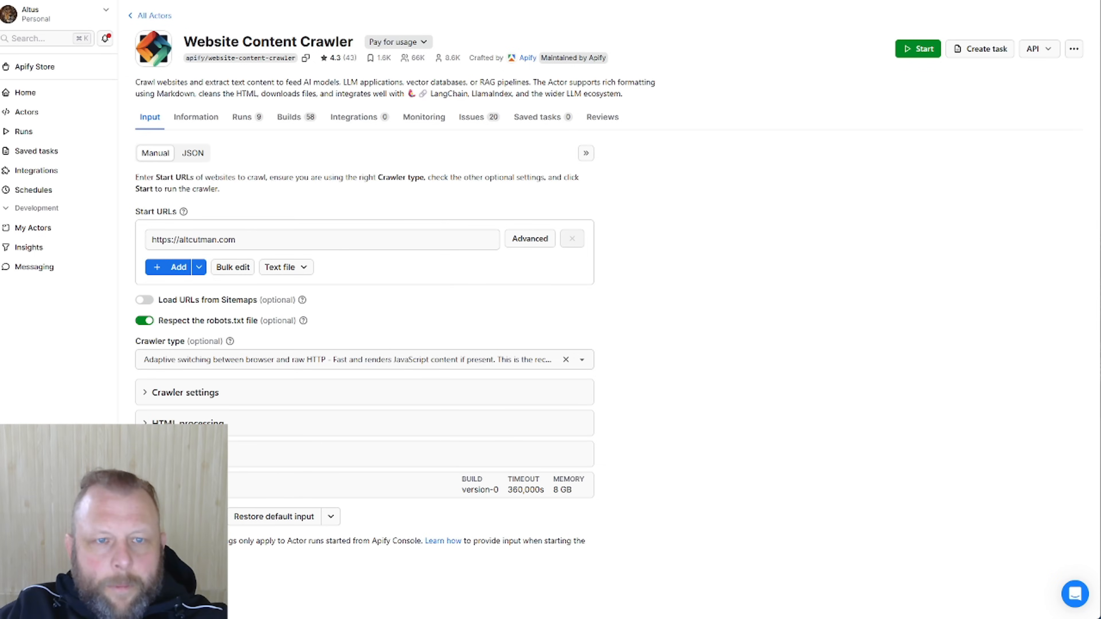
click(245, 120)
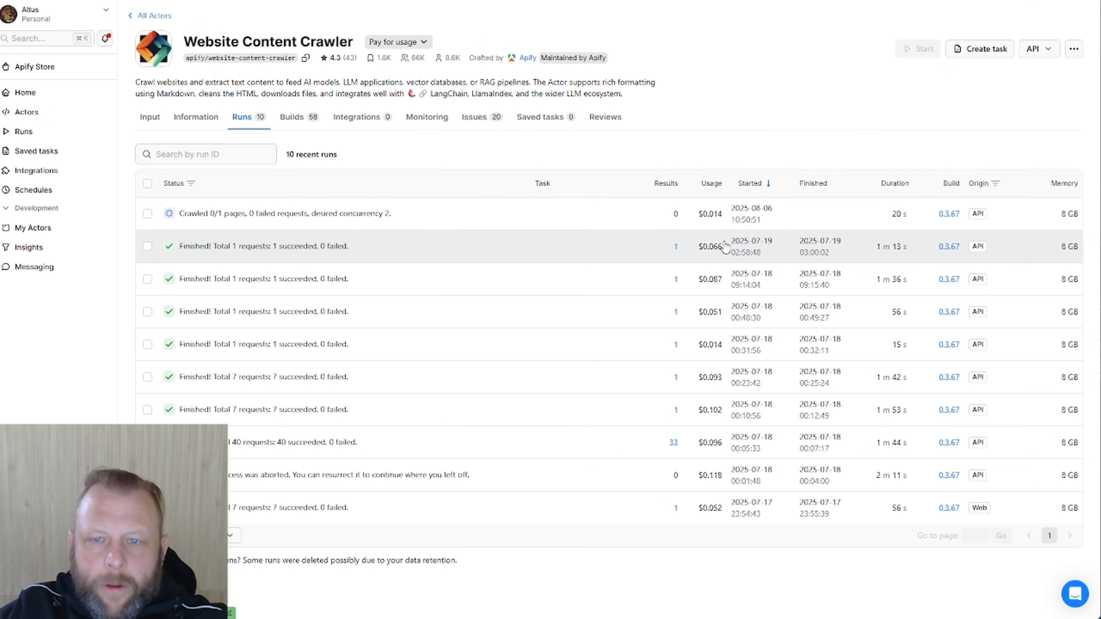
mouse_move(718, 222)
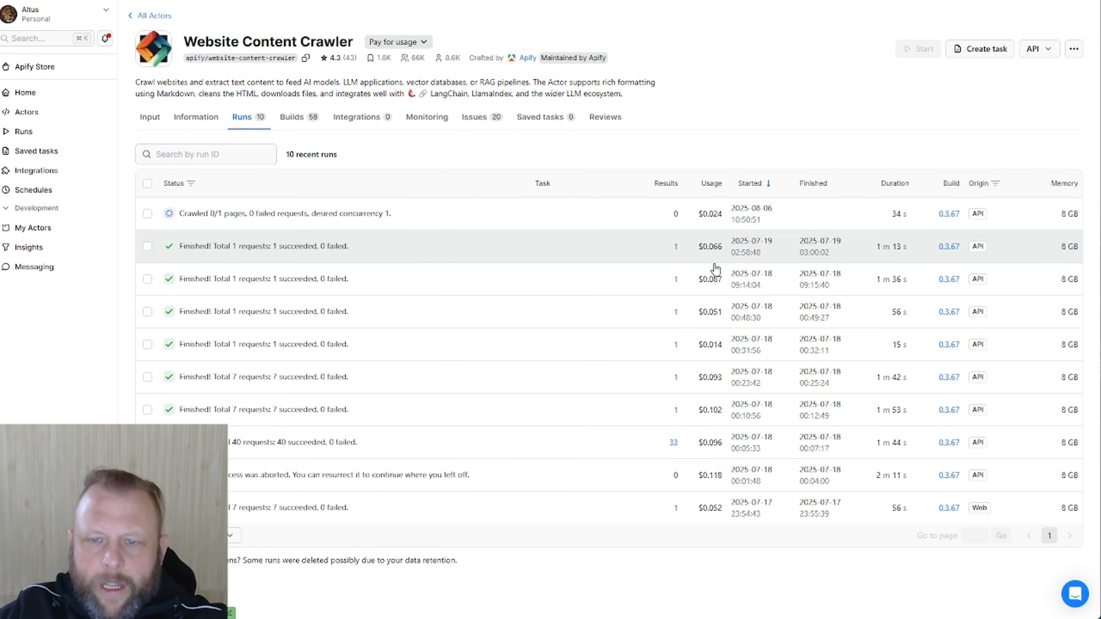
mouse_move(718, 320)
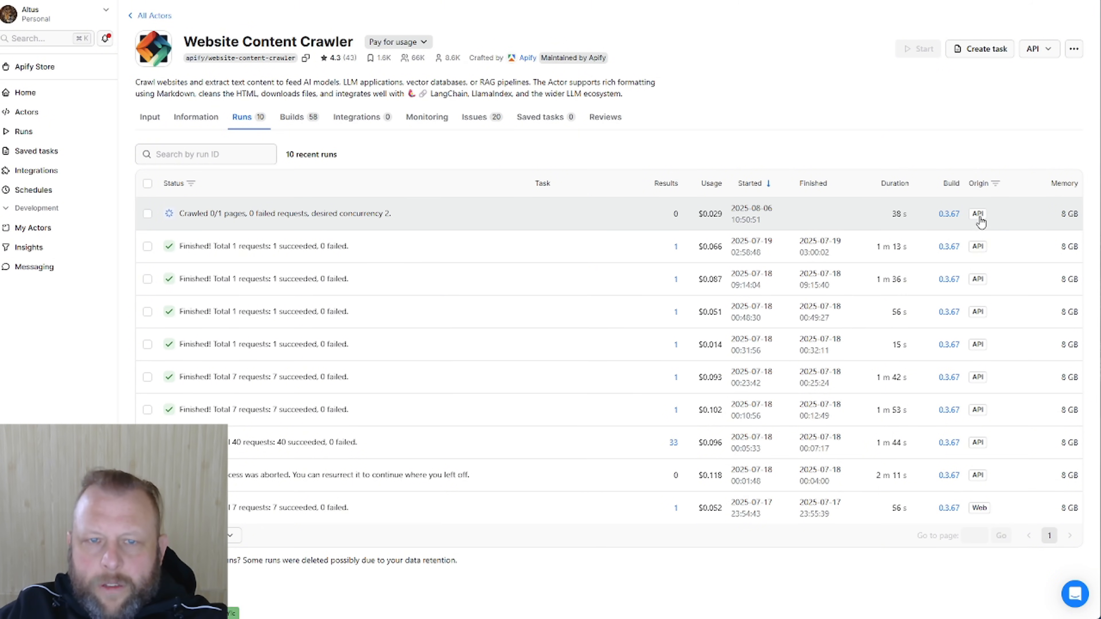
click(151, 121)
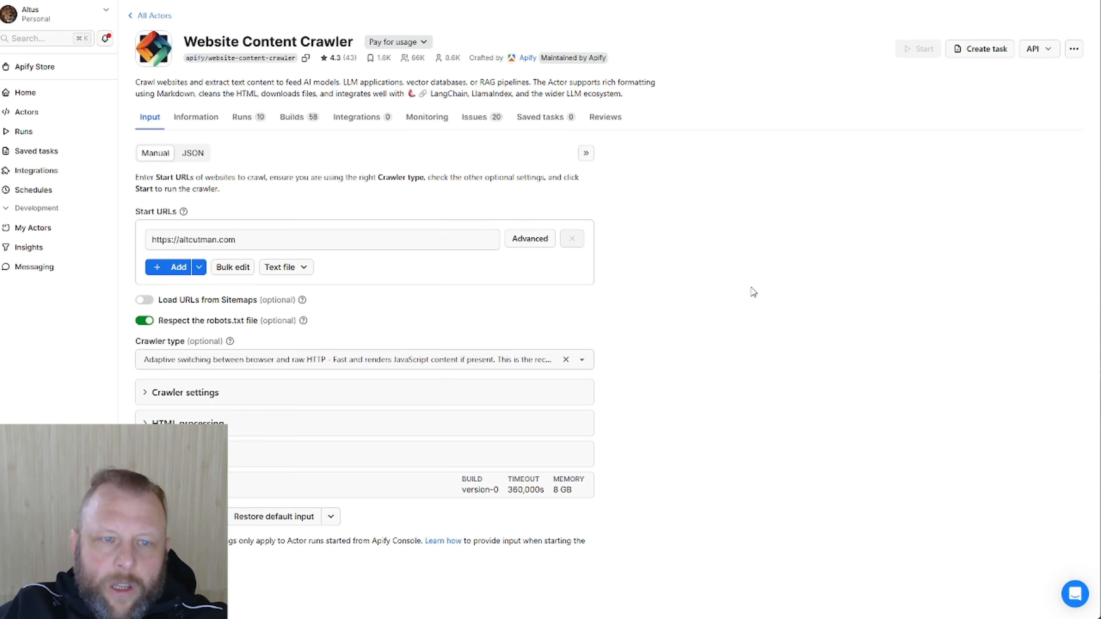
View the crawler input as JSON (playwright:adaptive, saveMarkdown true), then open the website scraper's output
click(192, 152)
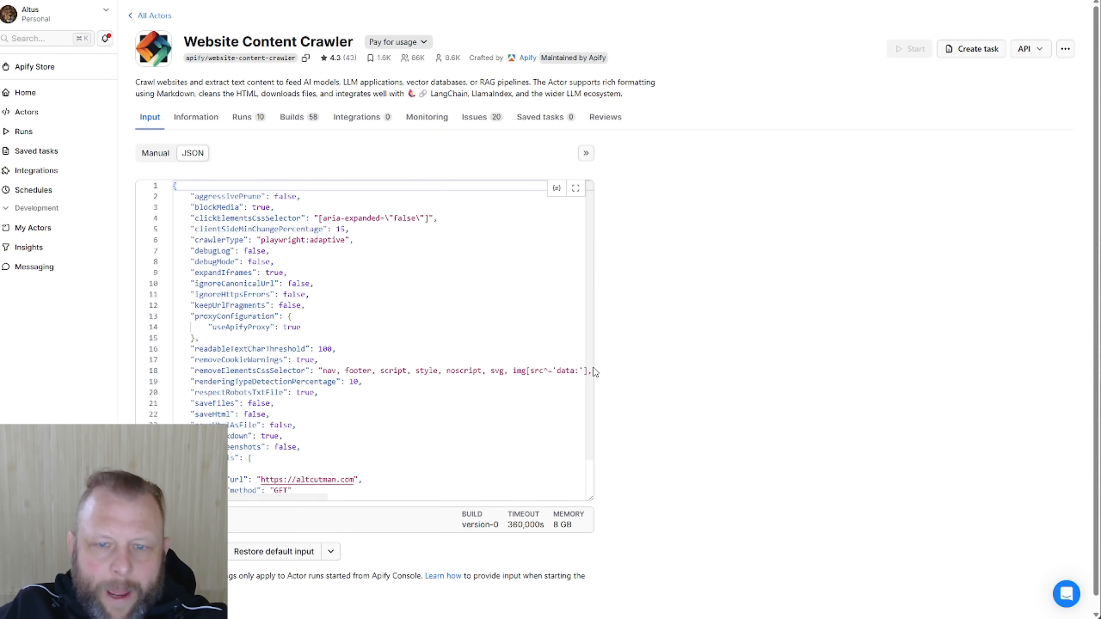
scroll(586, 412, down, 2)
scroll(573, 356, up, 2)
scroll(573, 357, down, 2)
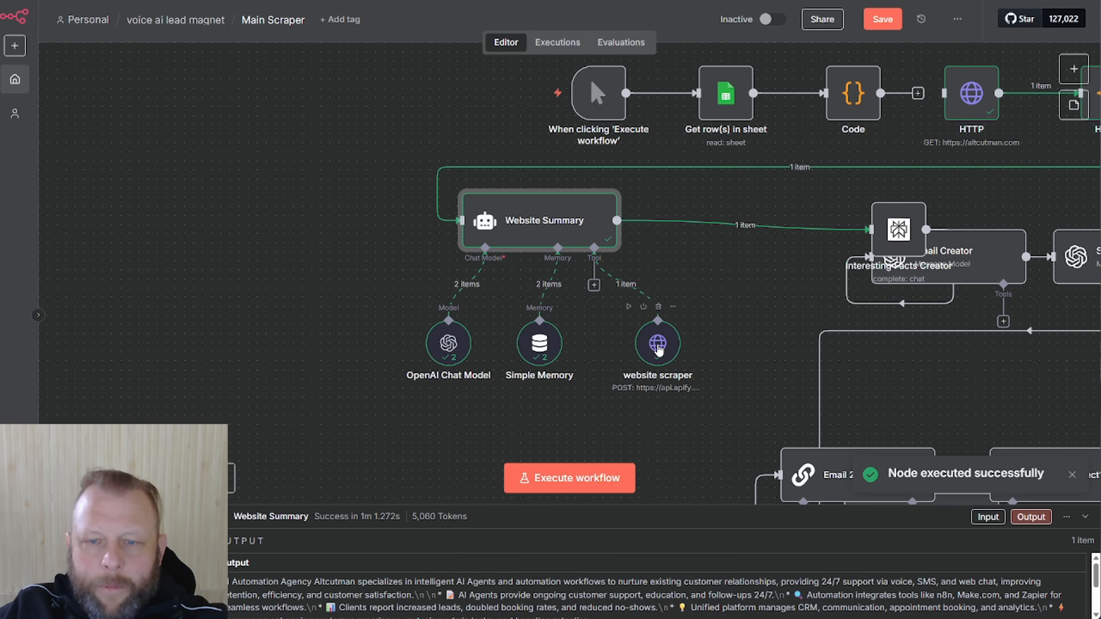
double_click(651, 352)
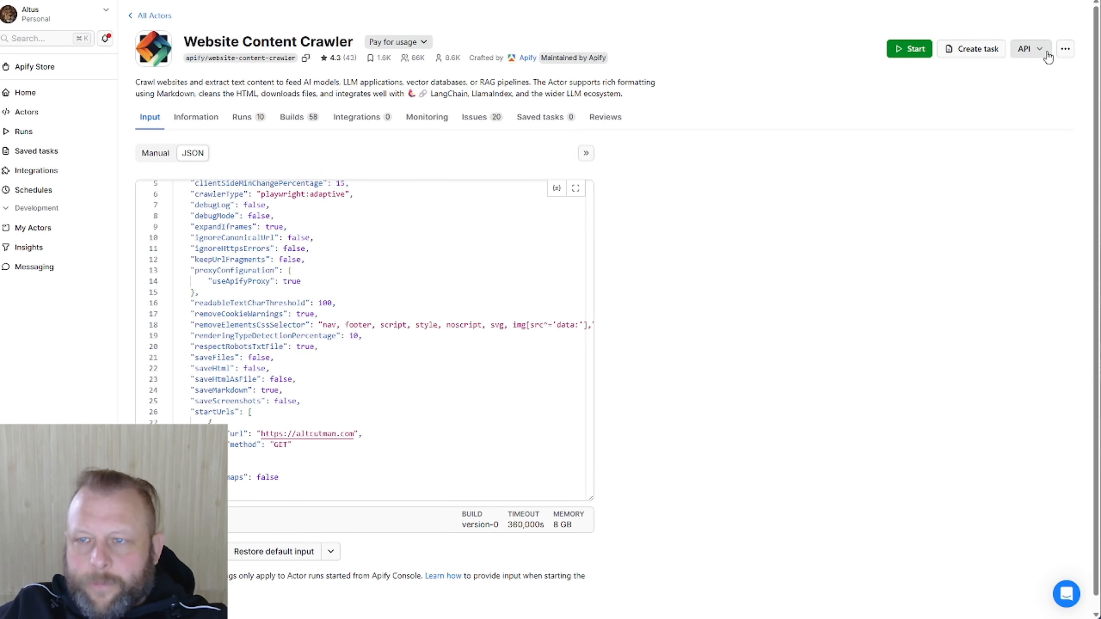
Scroll through the Website Content Crawler's API endpoints list, then dismiss it
click(1048, 56)
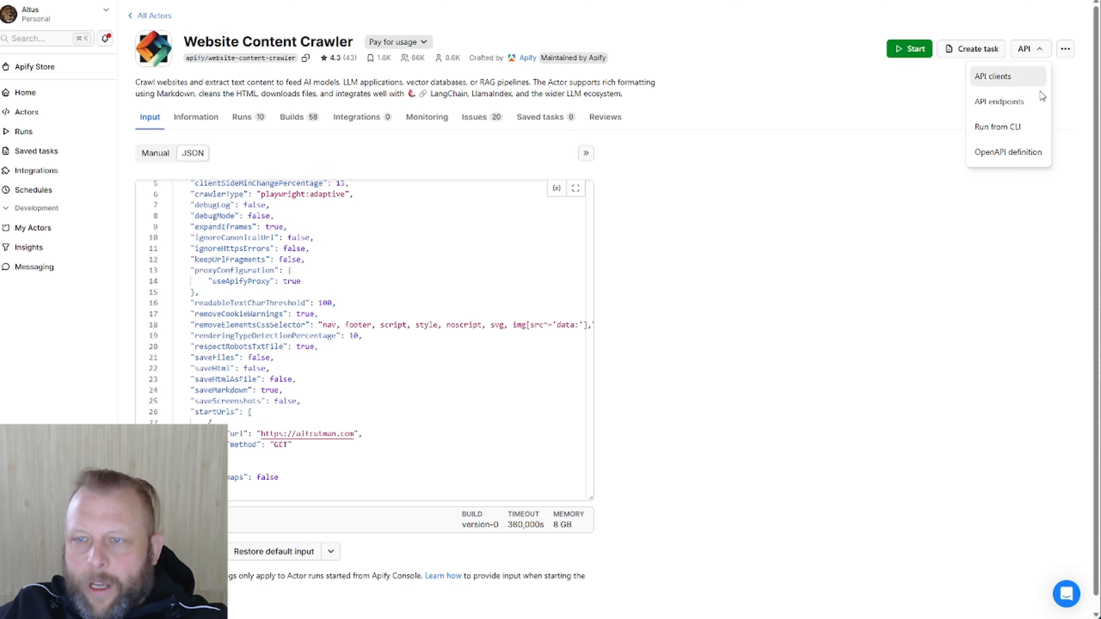
click(1037, 101)
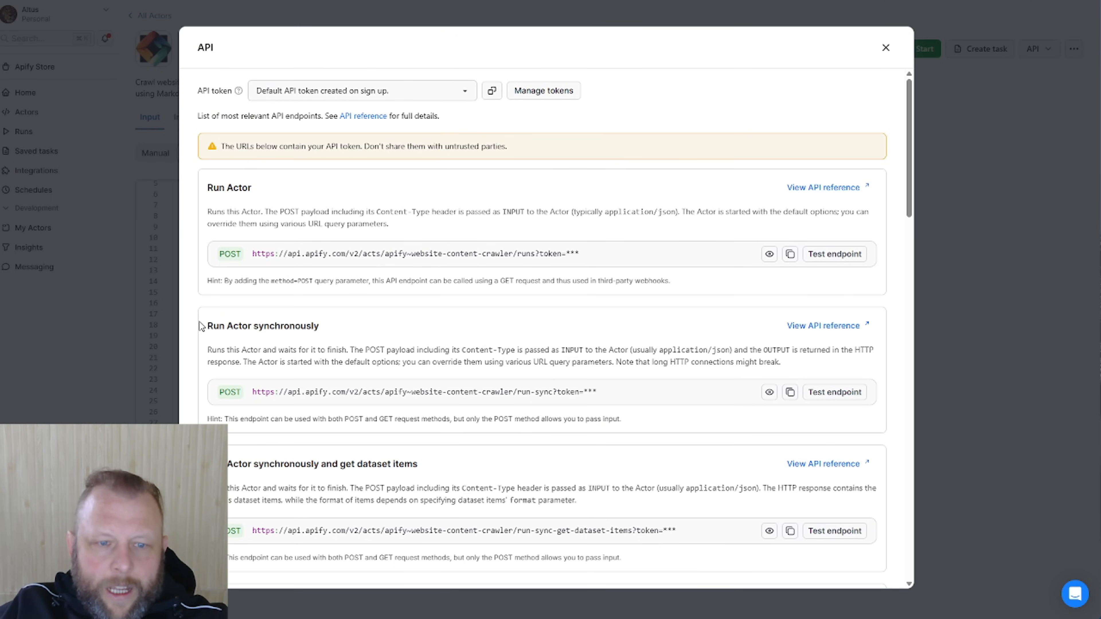
scroll(214, 323, down, 3)
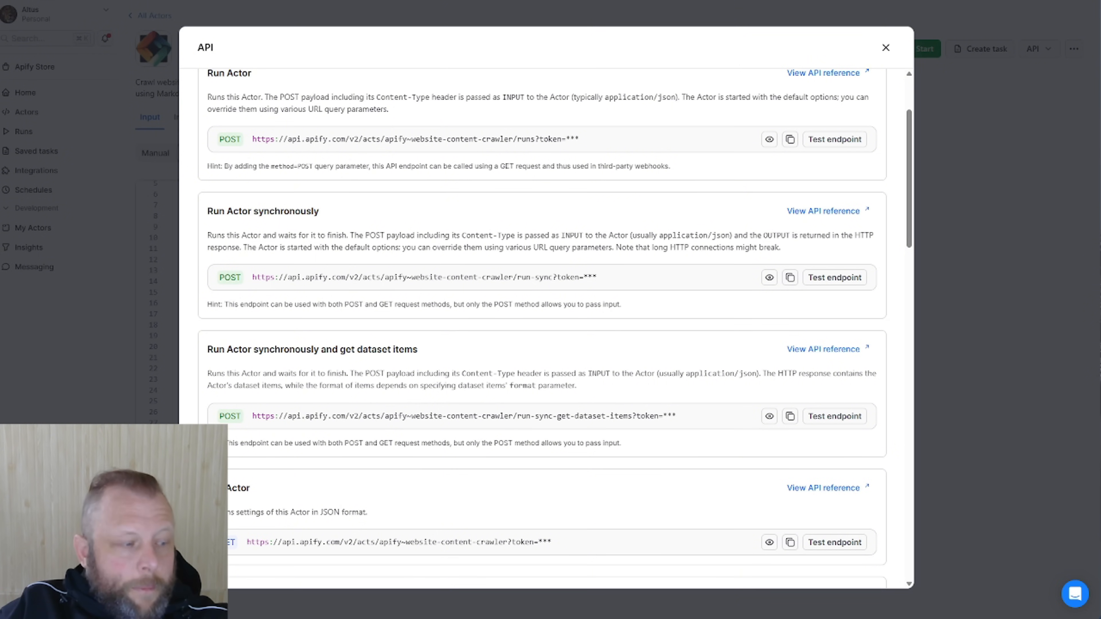
key(Escape)
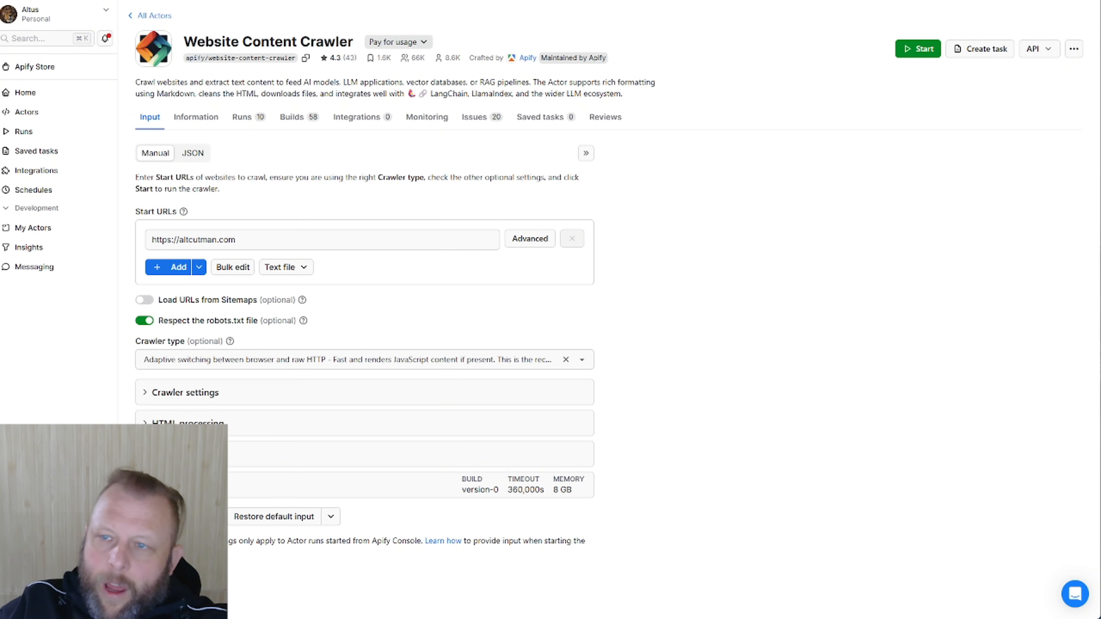
Review the scraper's JSON body in the full-size editor, highlighting removeElementsCssSelector and maxCrawlPages 1
click(190, 154)
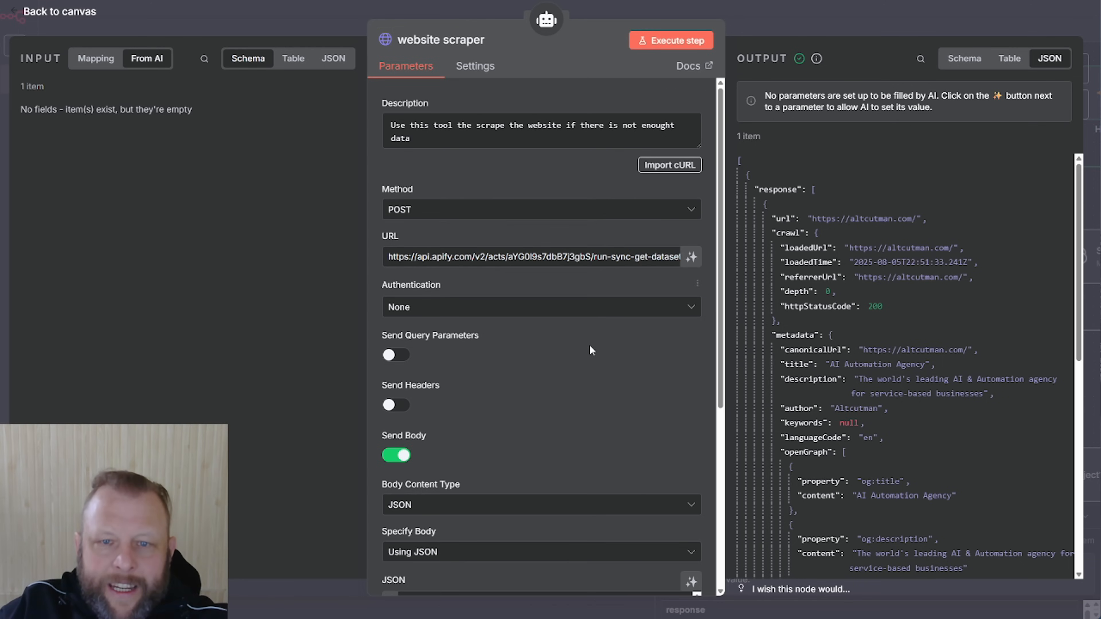
scroll(546, 408, down, 10)
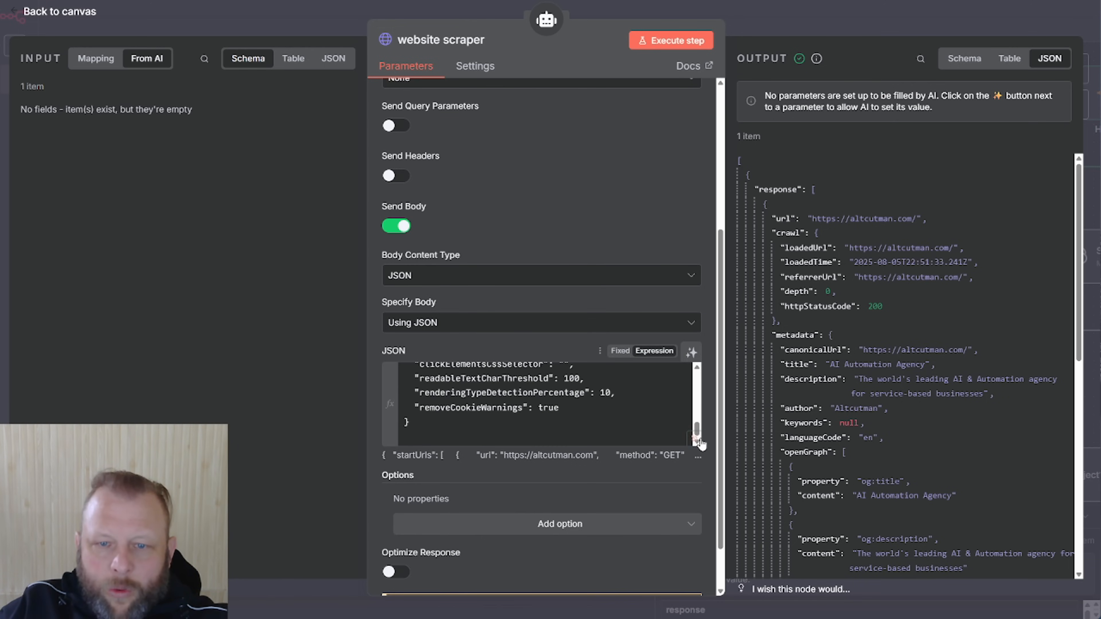
click(694, 438)
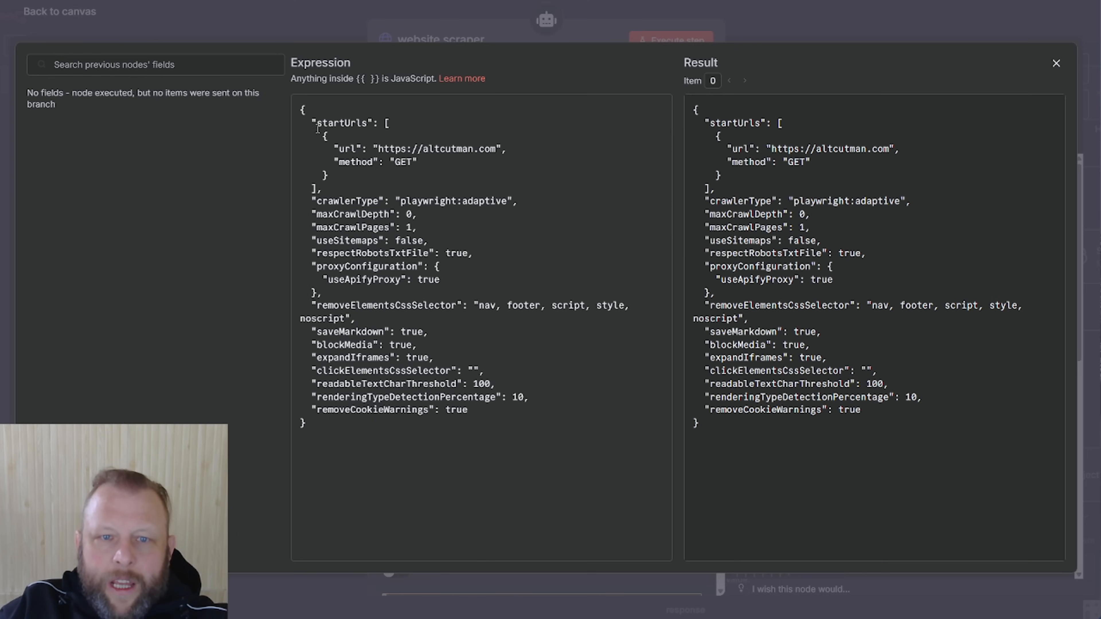
drag(348, 140, 396, 162)
drag(324, 304, 477, 309)
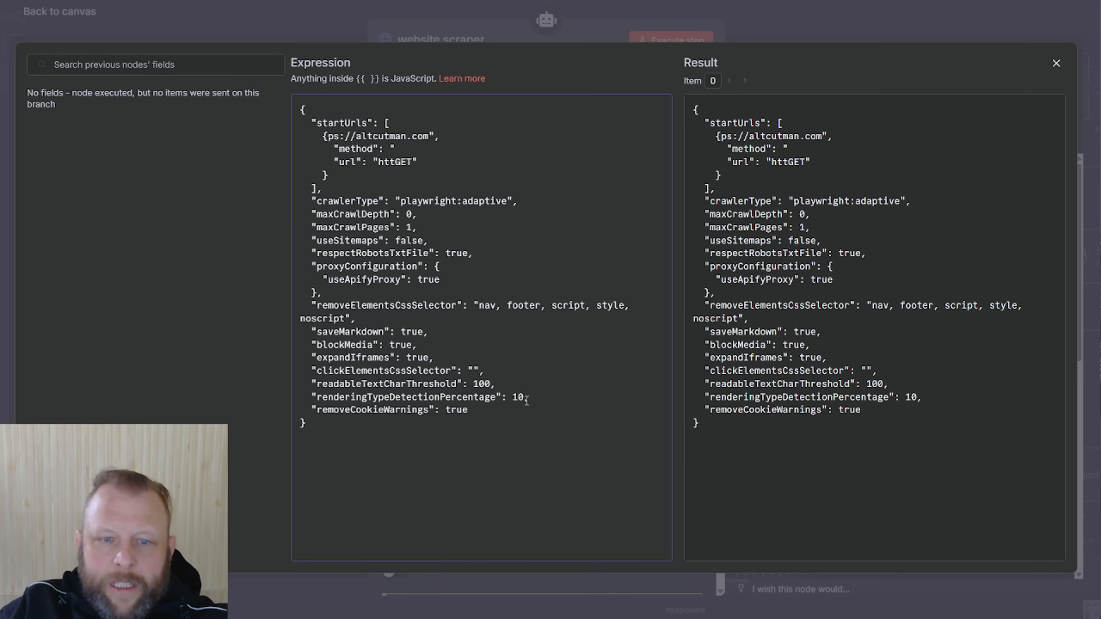
drag(317, 229, 438, 224)
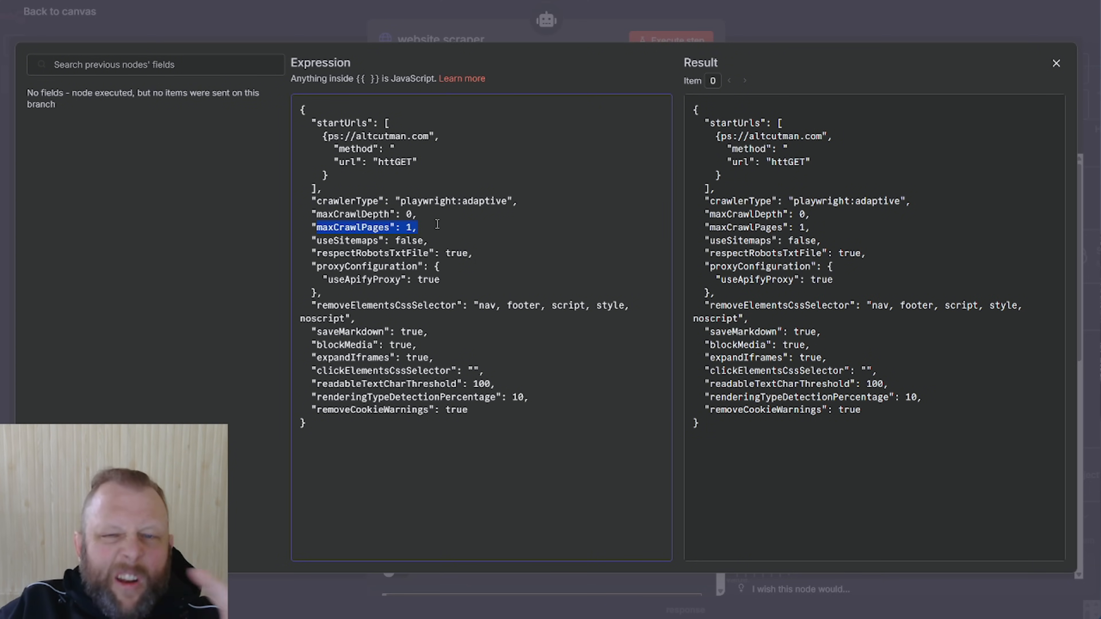
click(501, 34)
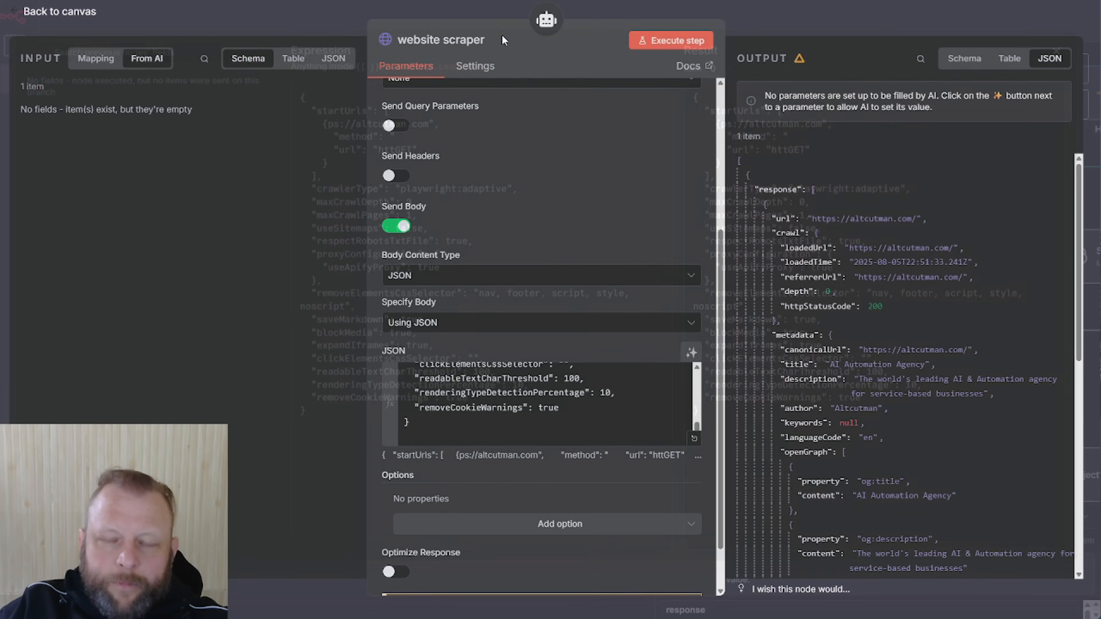
click(819, 19)
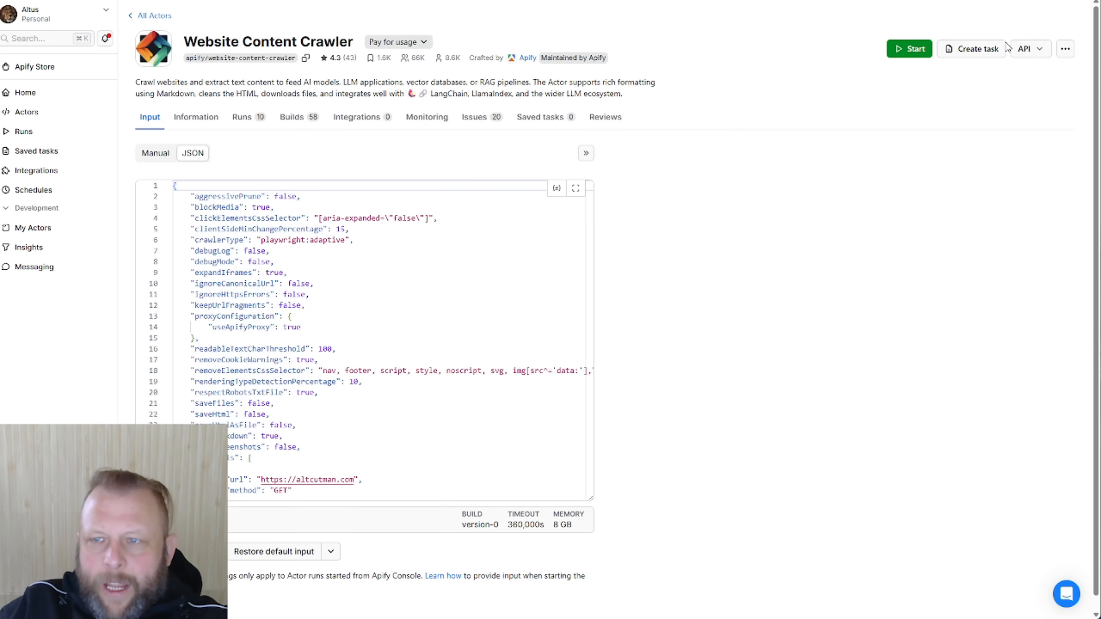
Show the Website Content Crawler's API client code as a cURL example
click(1065, 49)
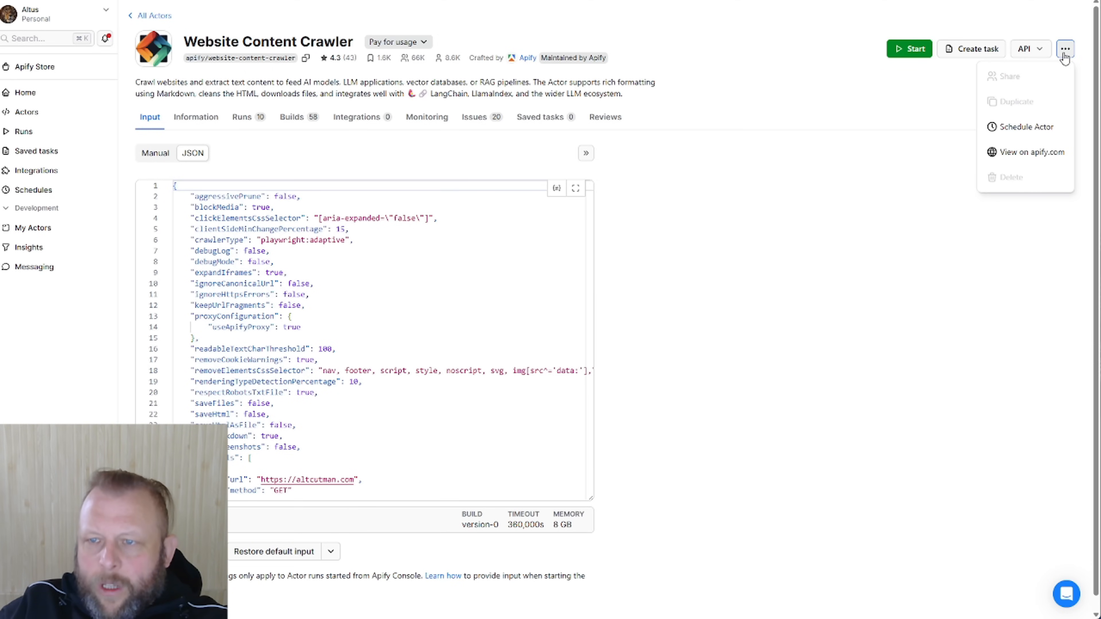
click(1041, 49)
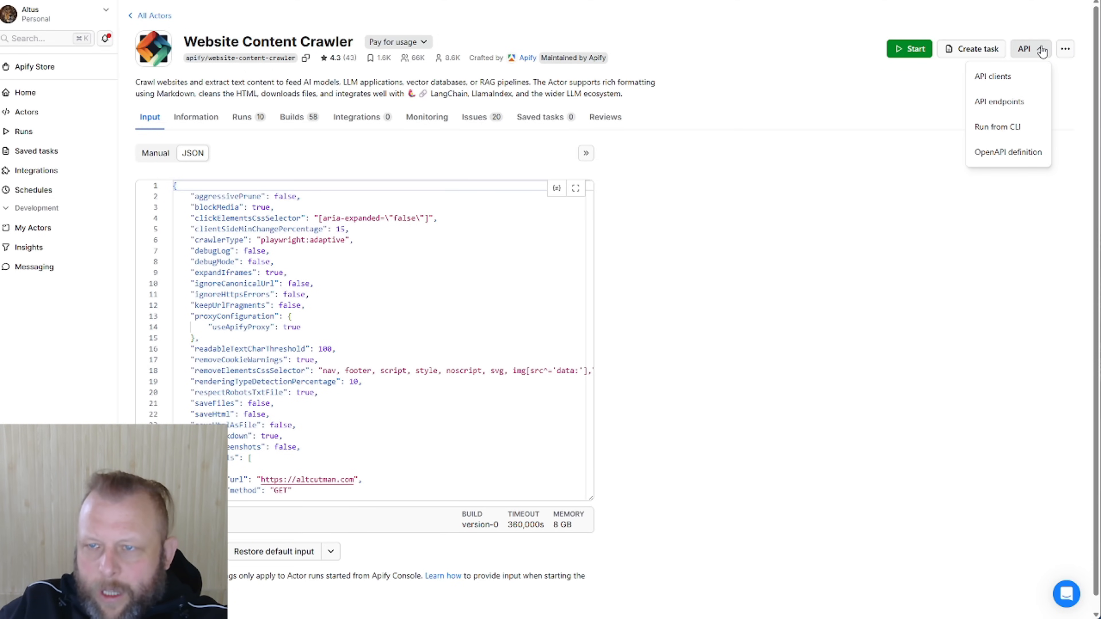
click(1015, 76)
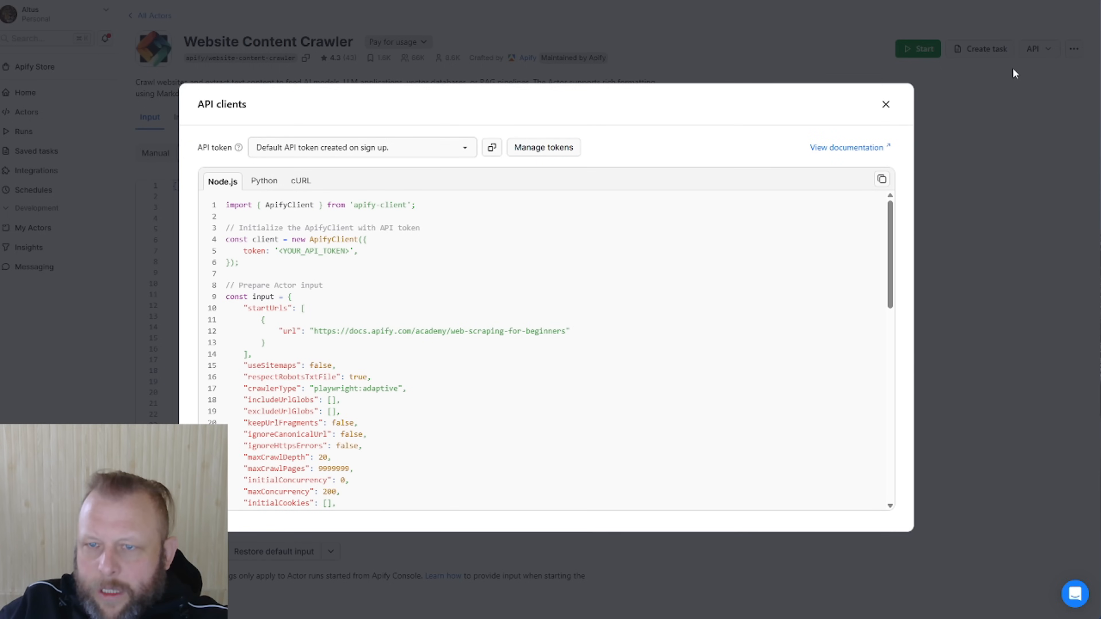
click(301, 180)
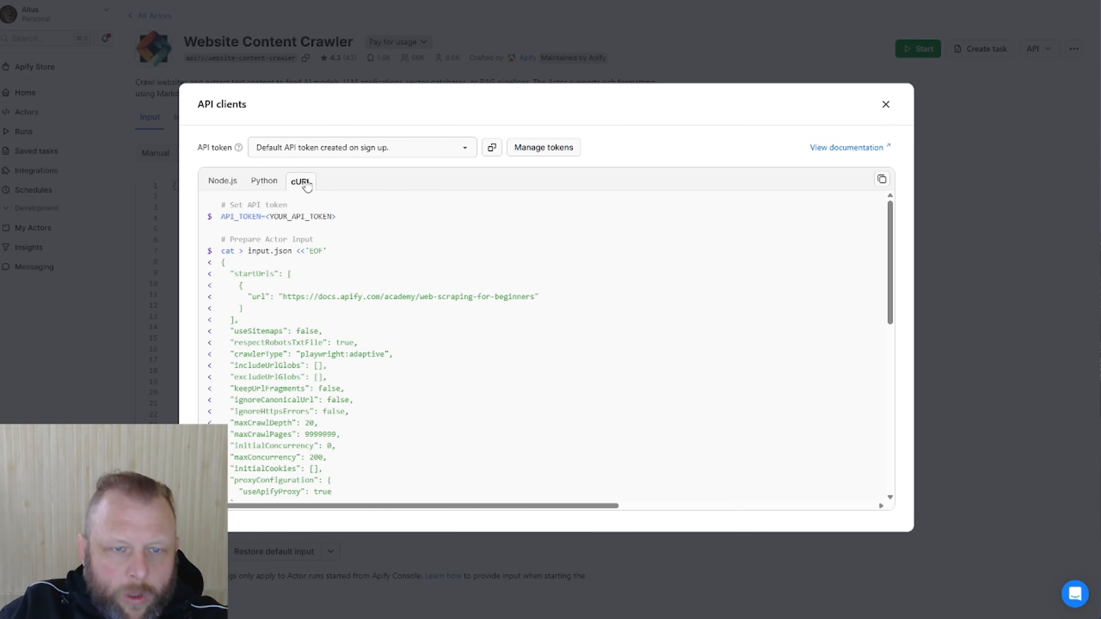
Select and copy the whole cURL command, then open a new browser tab
scroll(311, 236, down, 10)
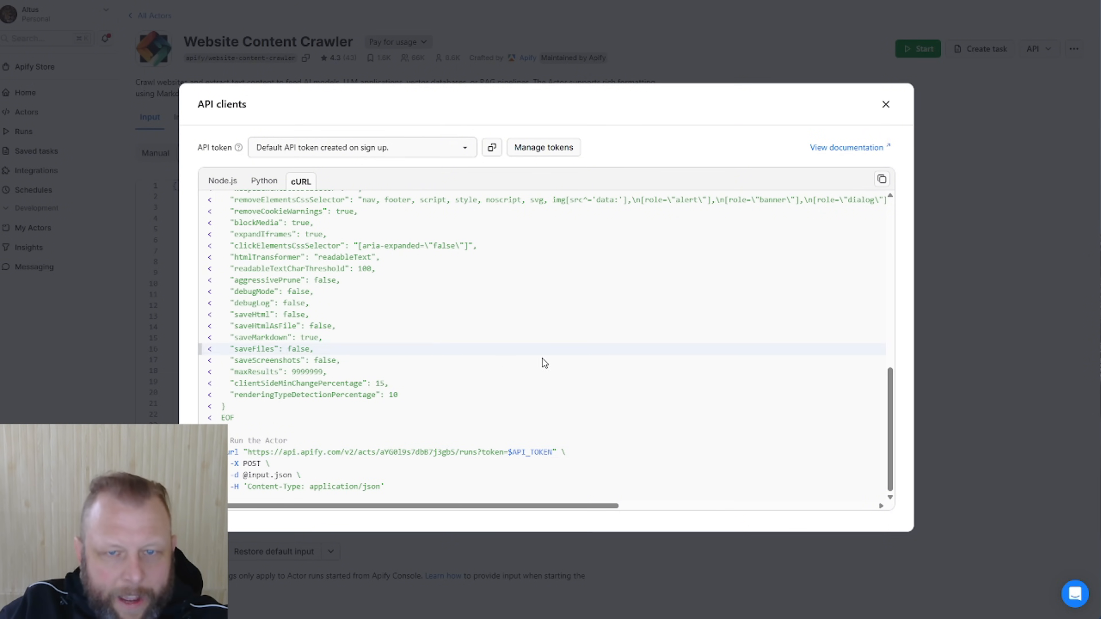
scroll(552, 375, up, 10)
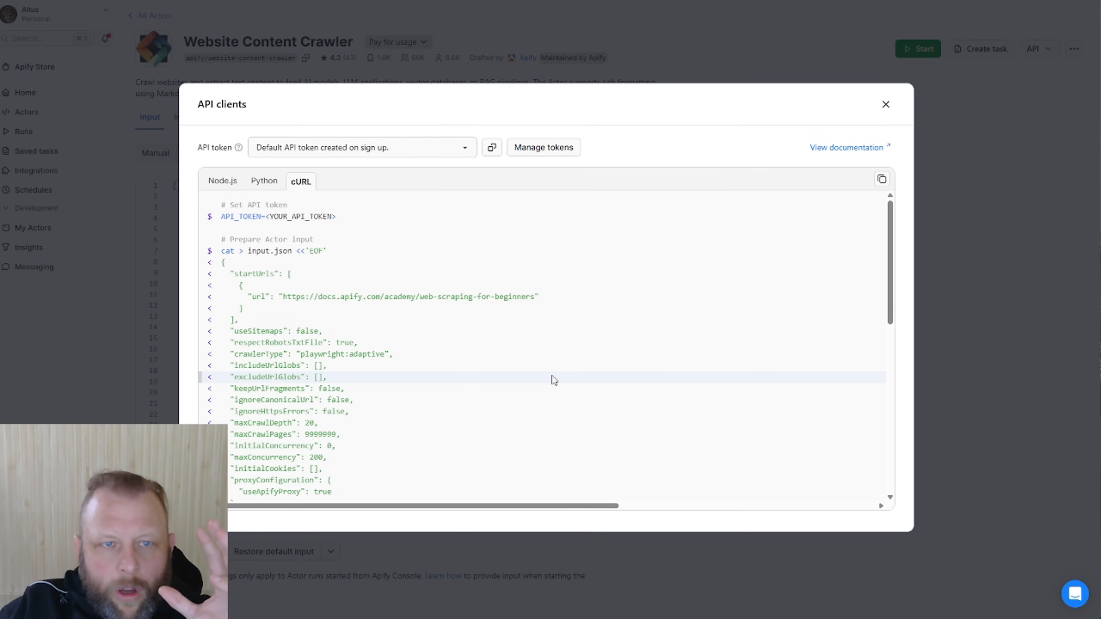
scroll(552, 375, down, 10)
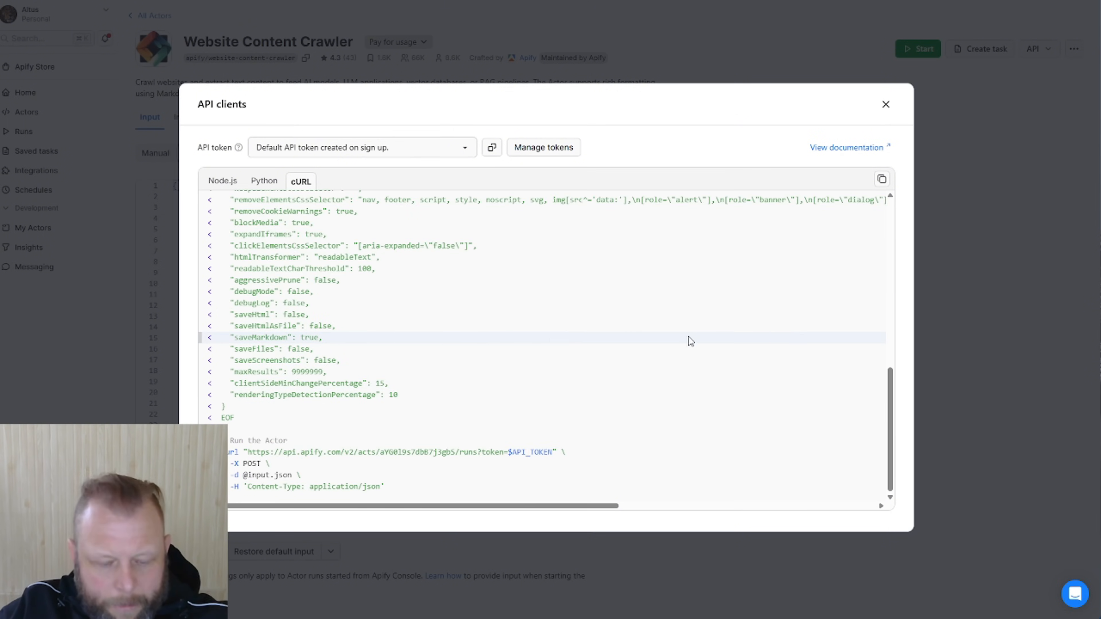
scroll(480, 315, up, 5)
scroll(330, 195, up, 3)
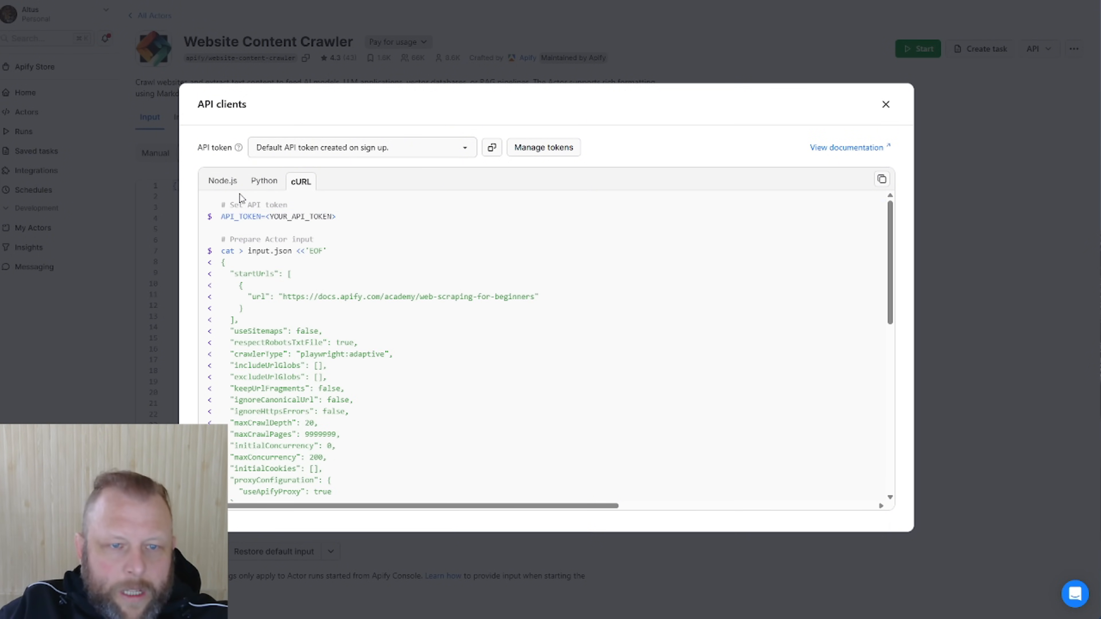
scroll(516, 327, down, 5)
scroll(517, 332, down, 2)
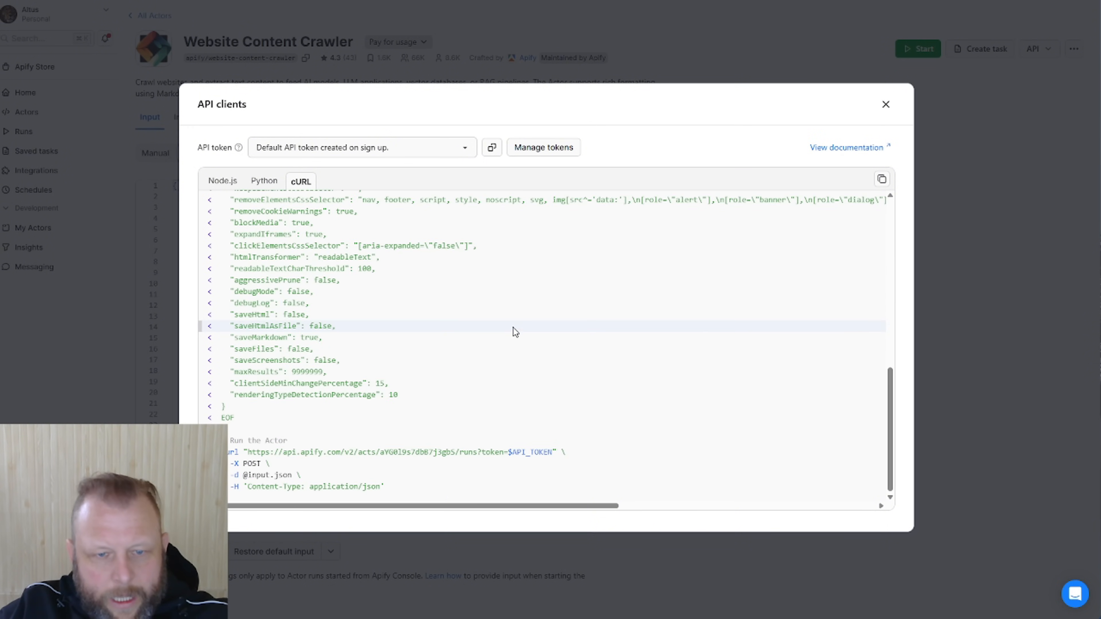
key(ctrl+a)
click(605, 376)
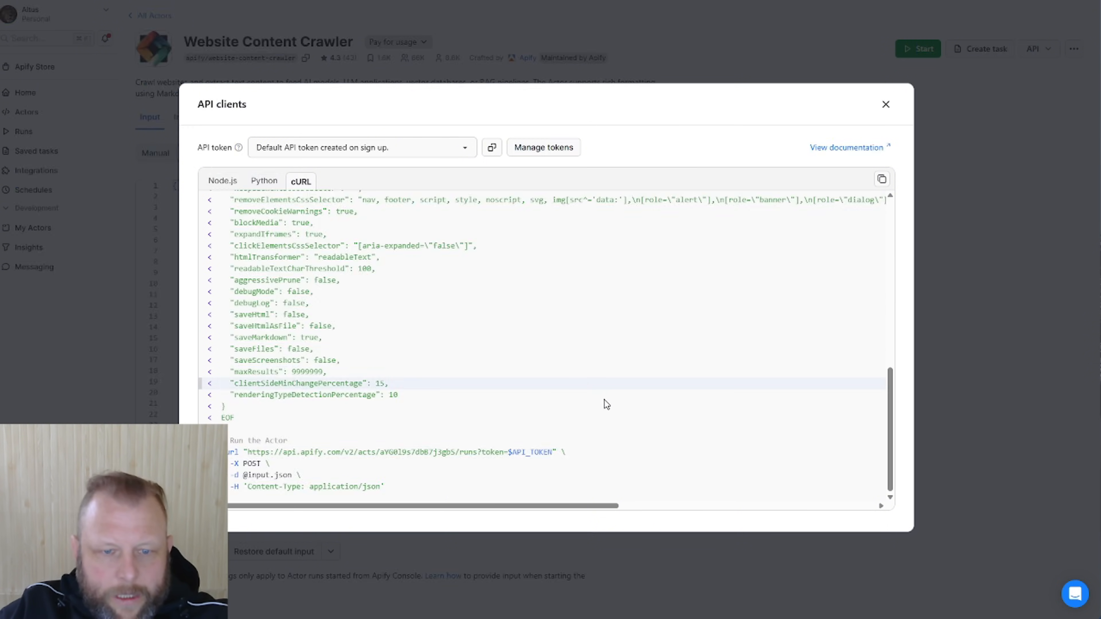
drag(469, 489, 212, 208)
key(ctrl+t)
Have ChatGPT merge the Apify example into one curl request for altcutman.com with the API key, and copy it
text(chatgpt.com)
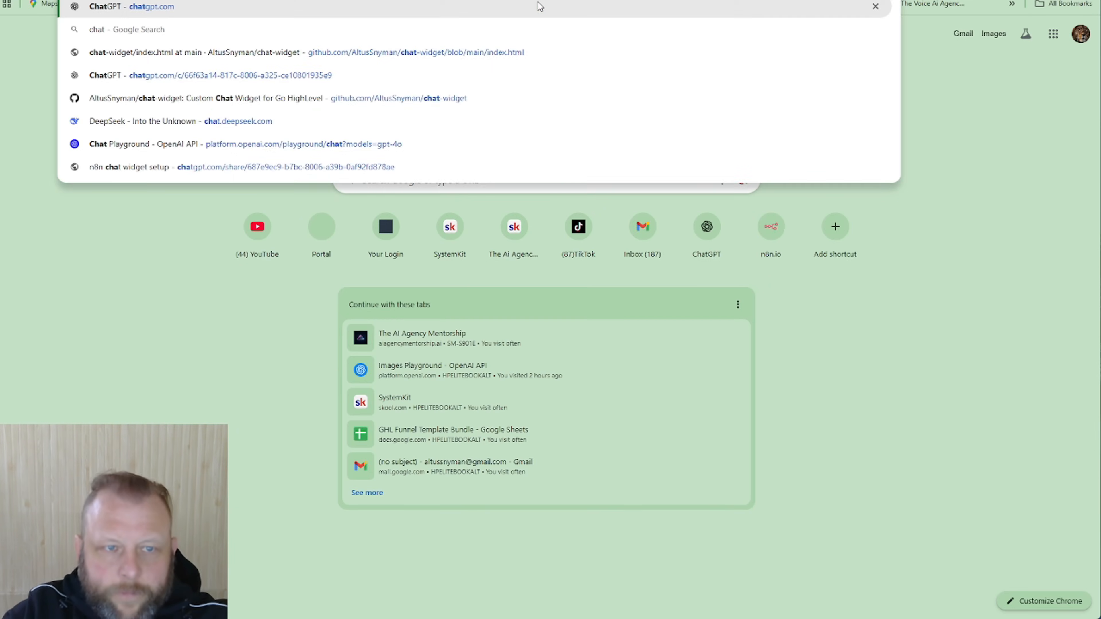
key(Return)
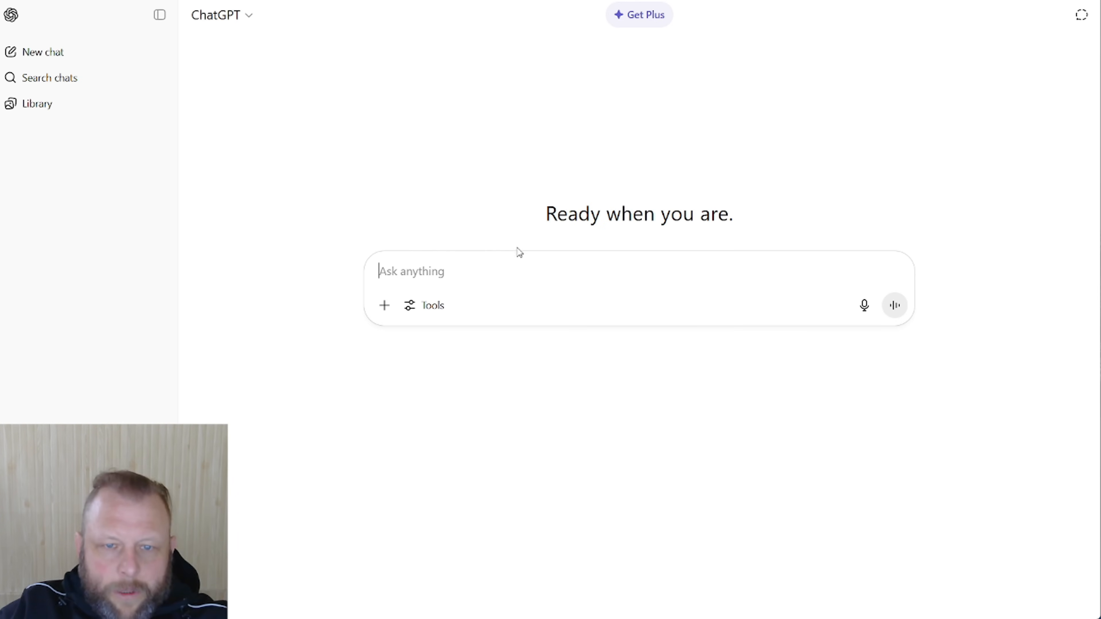
text(give thi)
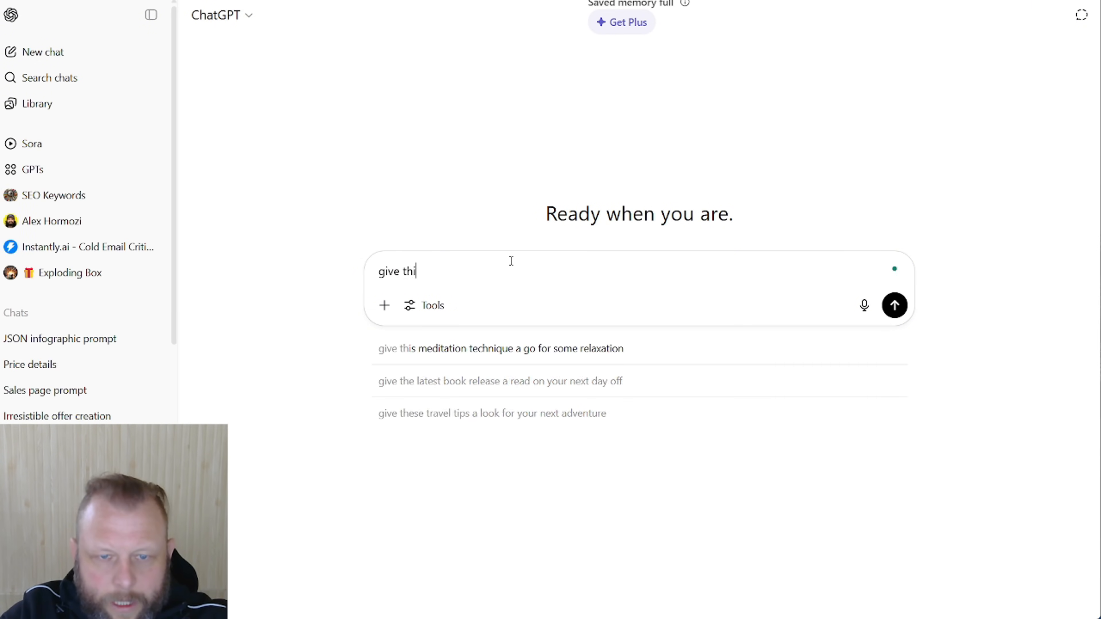
text(s to me in 1 curl request, maky api k)
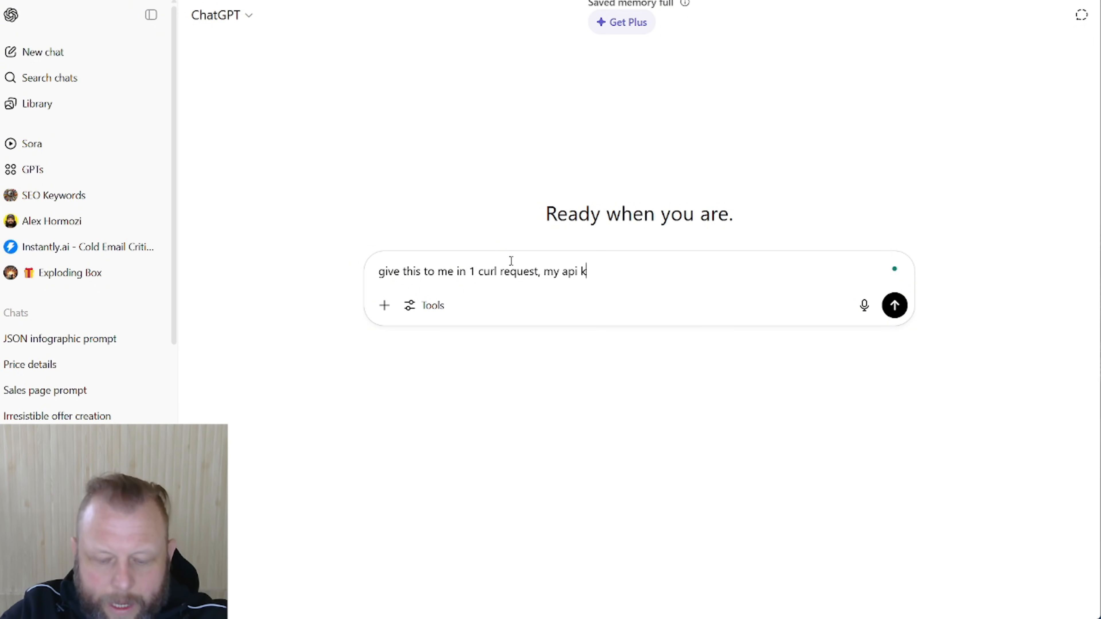
text(ey is 12345 and the website )
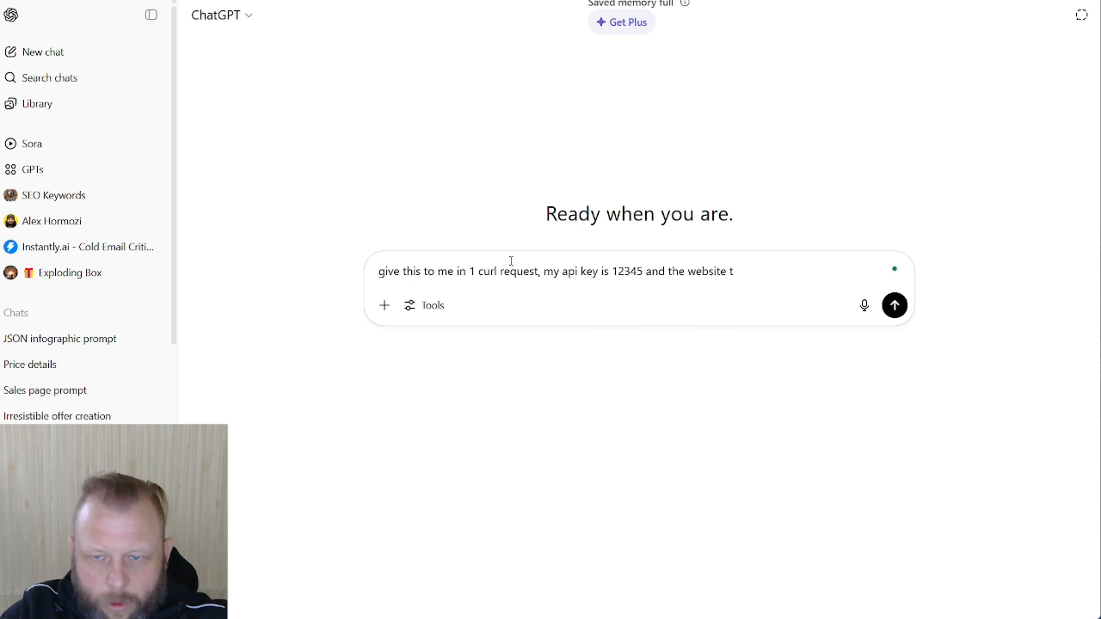
text(to scan is )
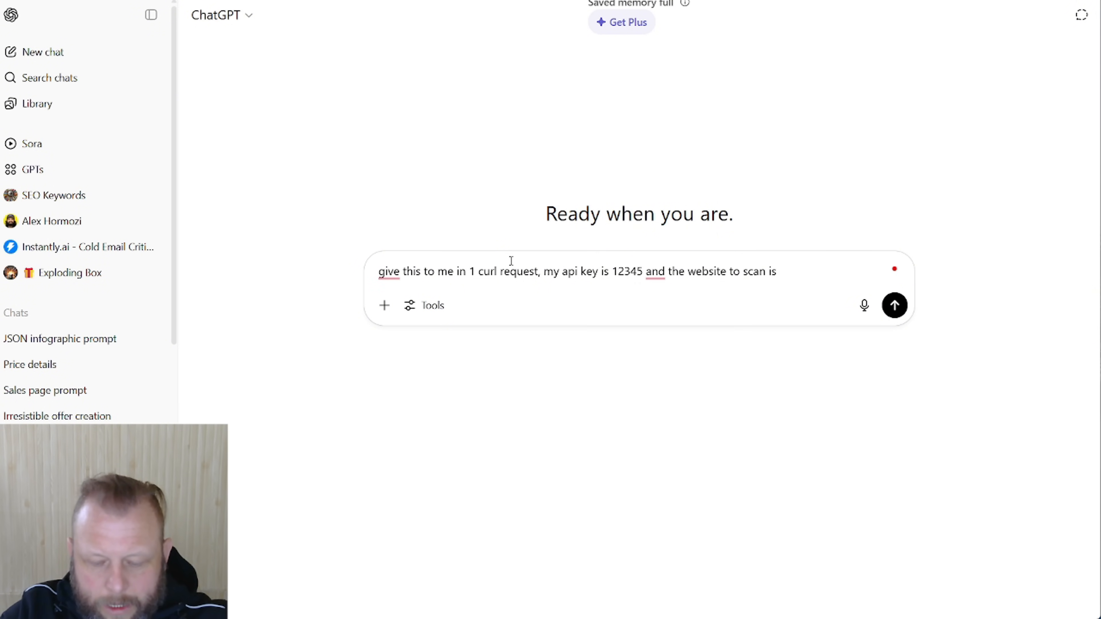
text(altcutman.com)
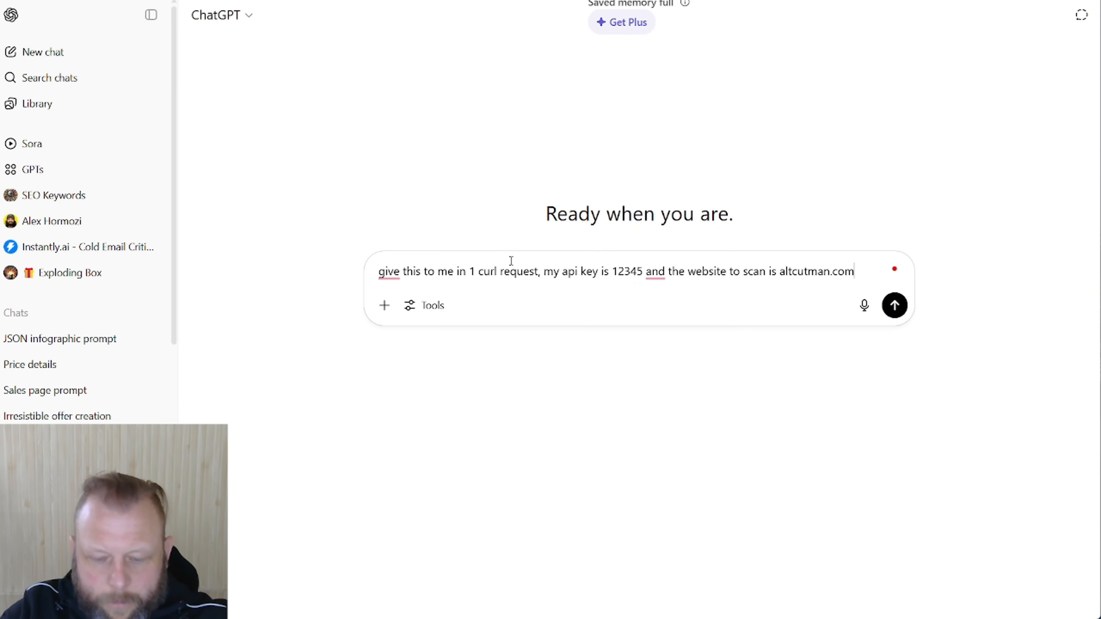
key(Return)
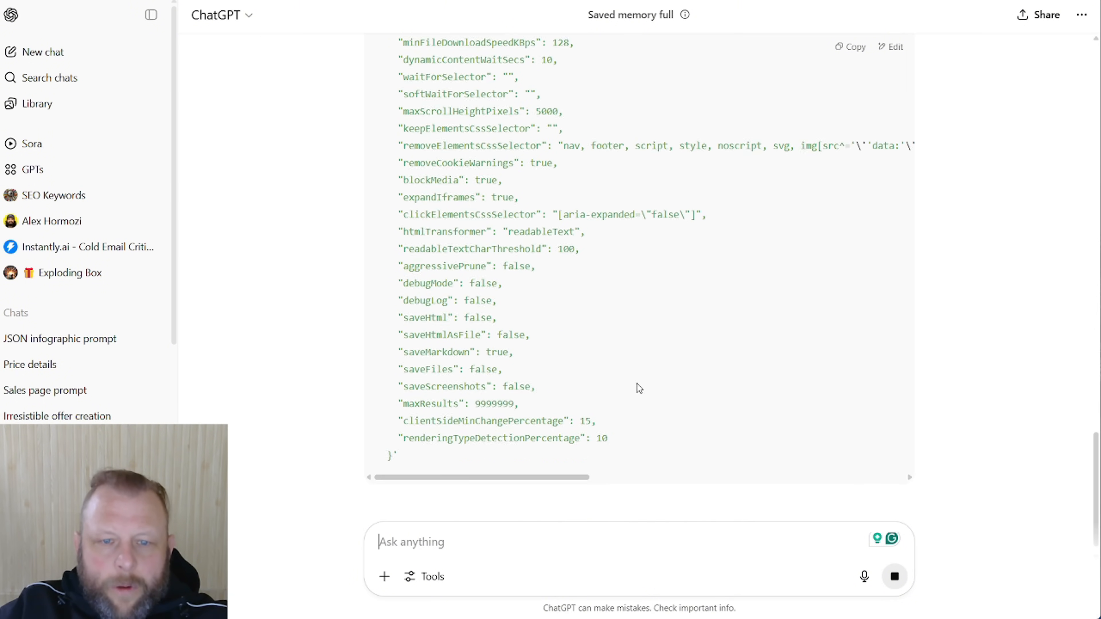
scroll(908, 399, up, 15)
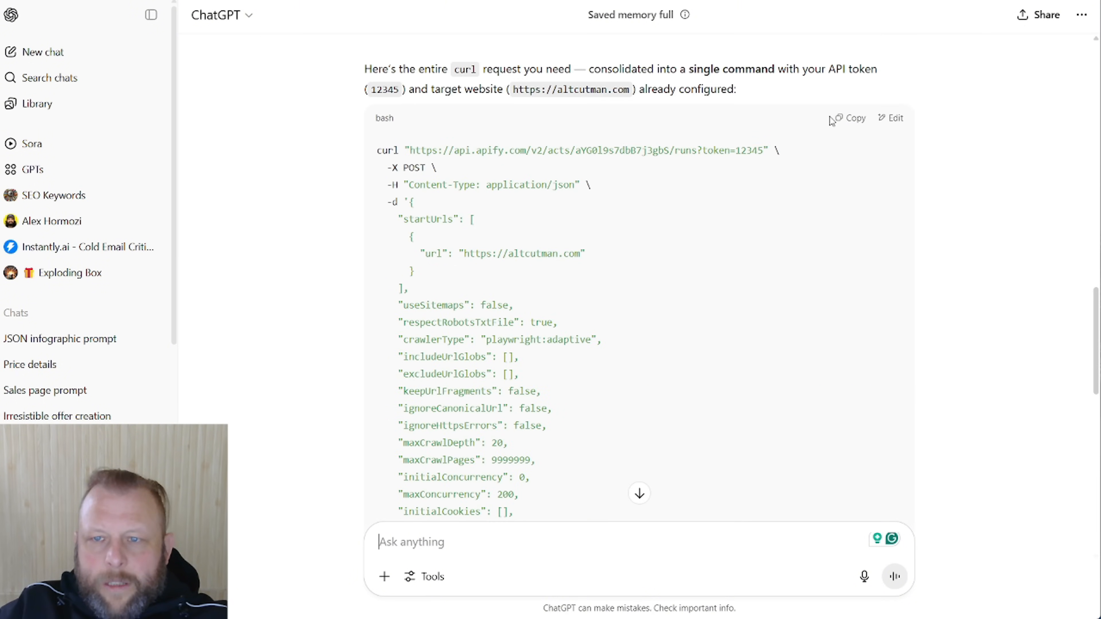
click(851, 119)
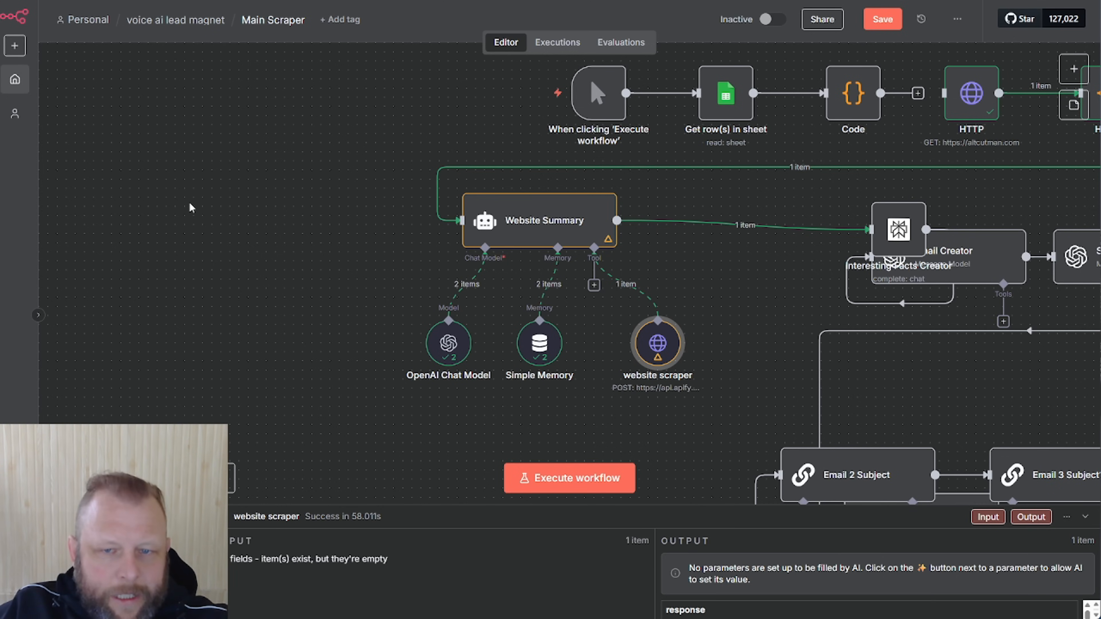
Add an HTTP Request tool to Website Summary by importing the copied Apify curl command
click(594, 285)
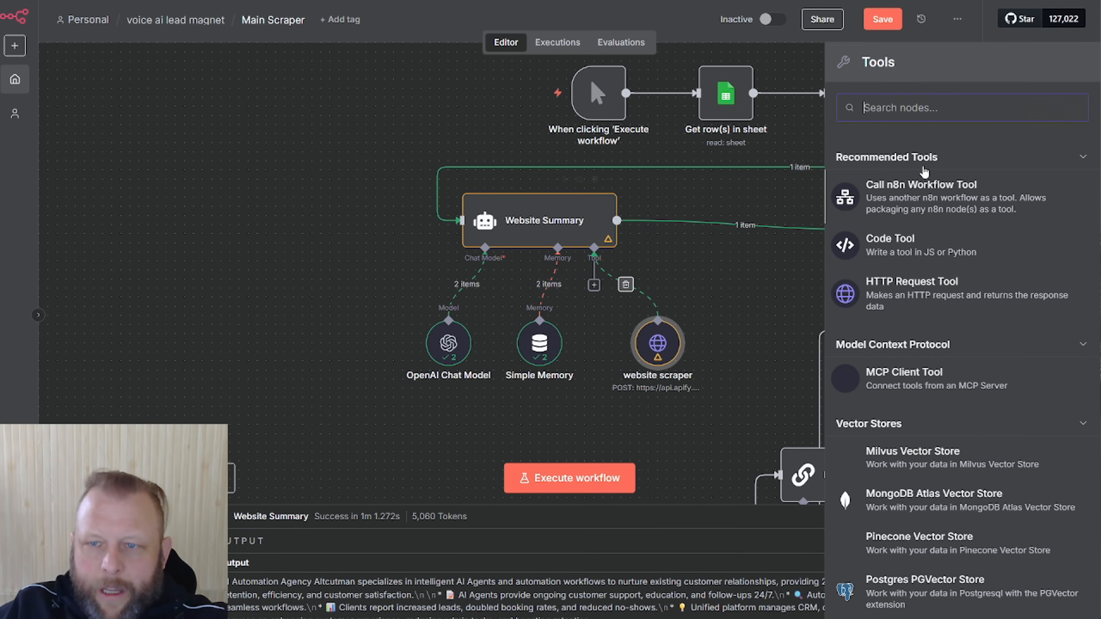
click(932, 297)
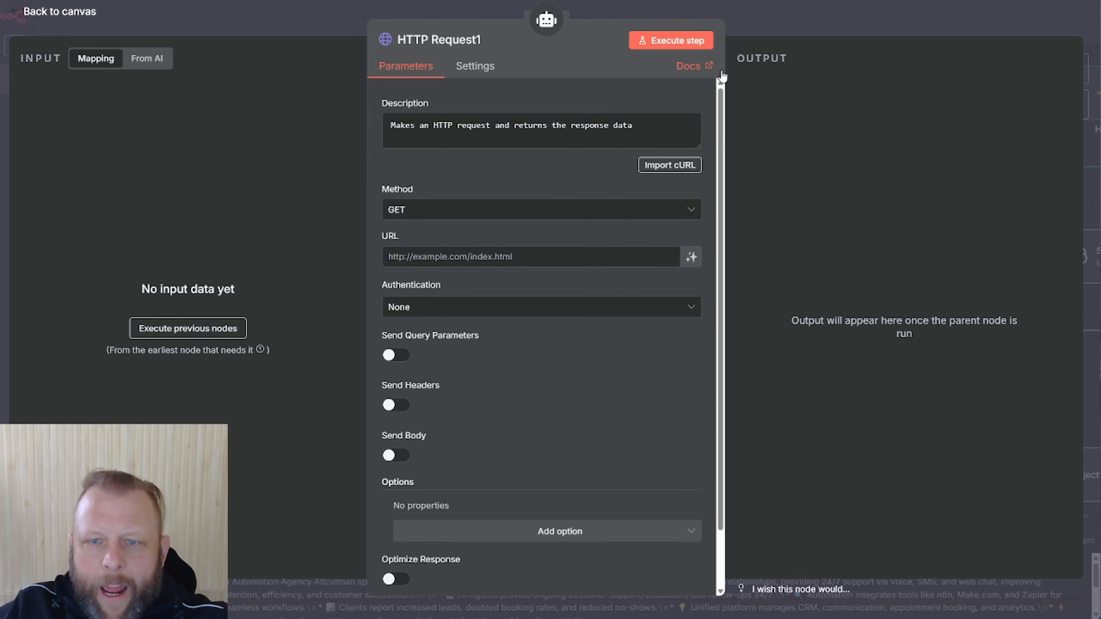
click(660, 164)
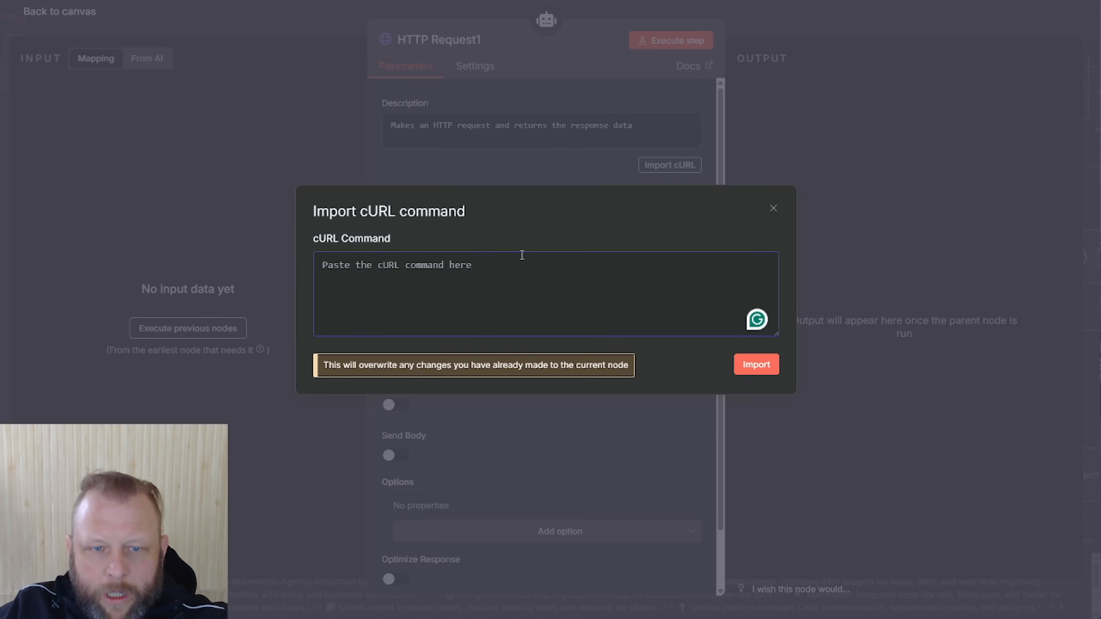
key(ctrl+v)
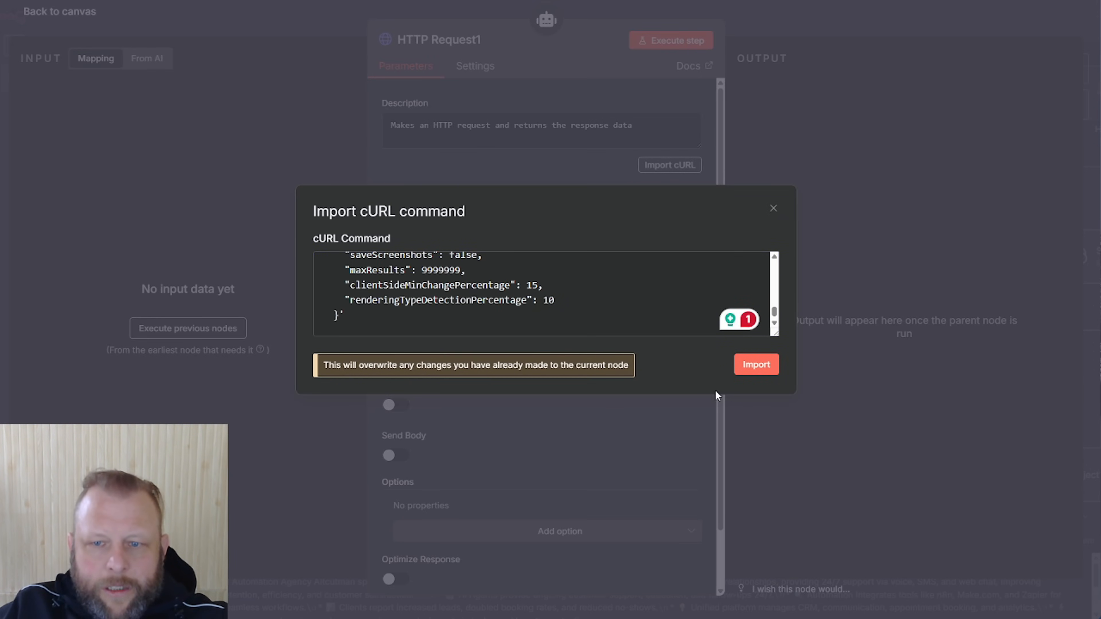
click(756, 366)
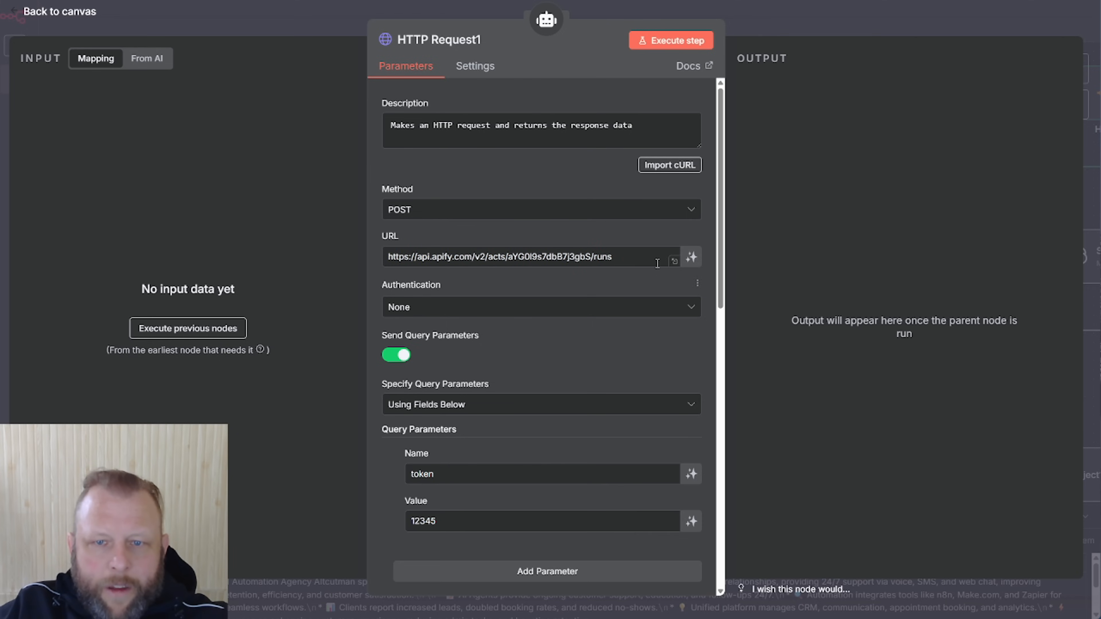
scroll(592, 275, down, 4)
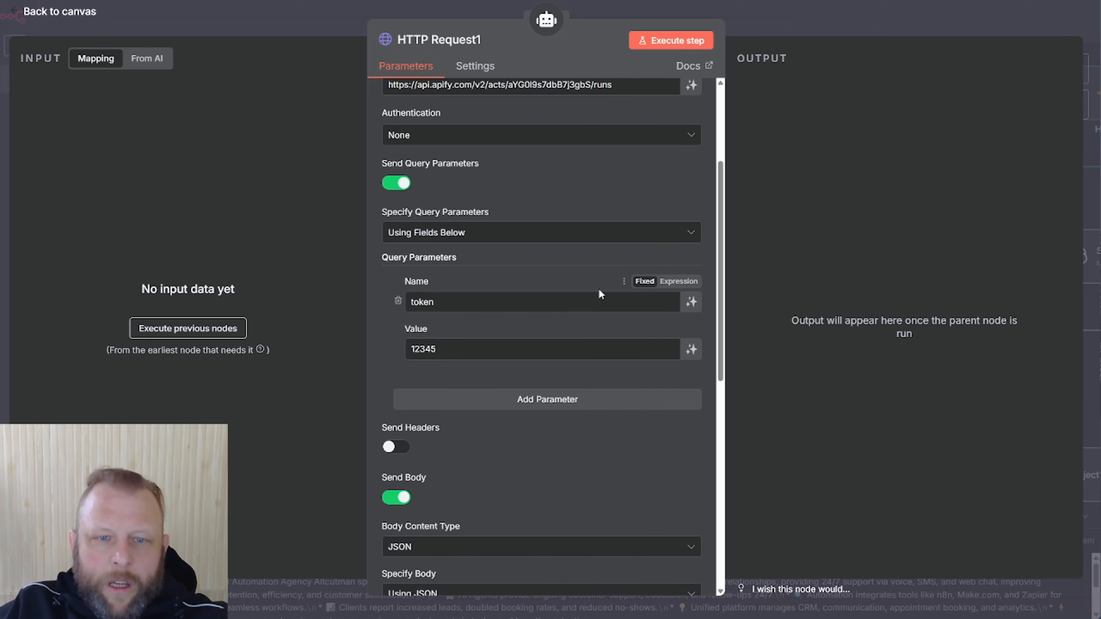
scroll(600, 294, down, 3)
scroll(573, 442, down, 5)
Move HTTP Request1 to the far left of the canvas and disconnect it from Website Summary
click(805, 28)
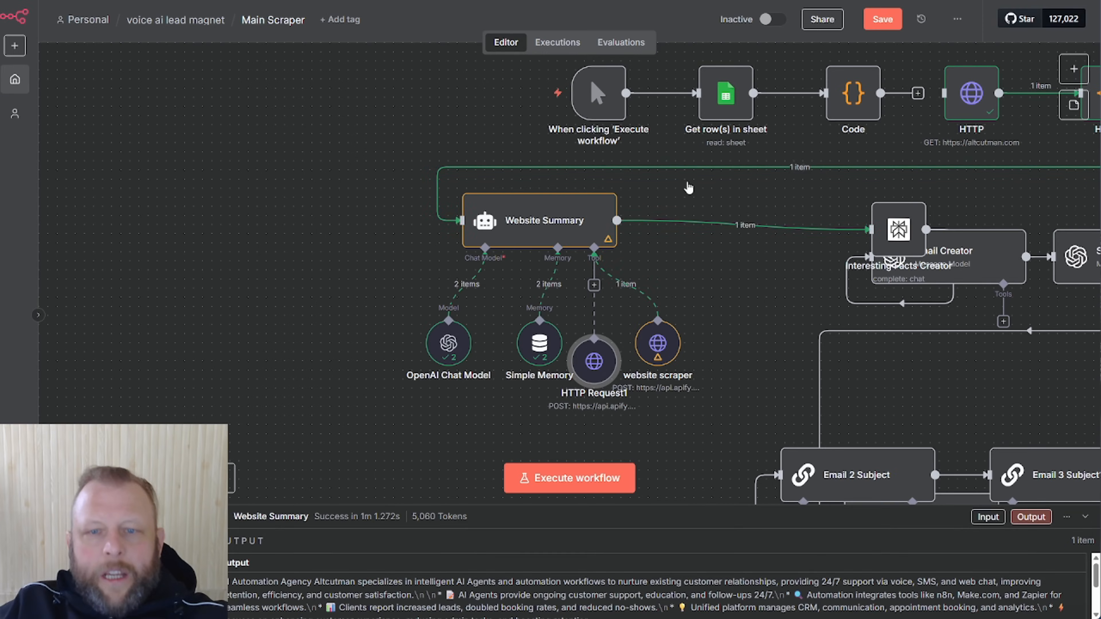
drag(593, 363, 193, 309)
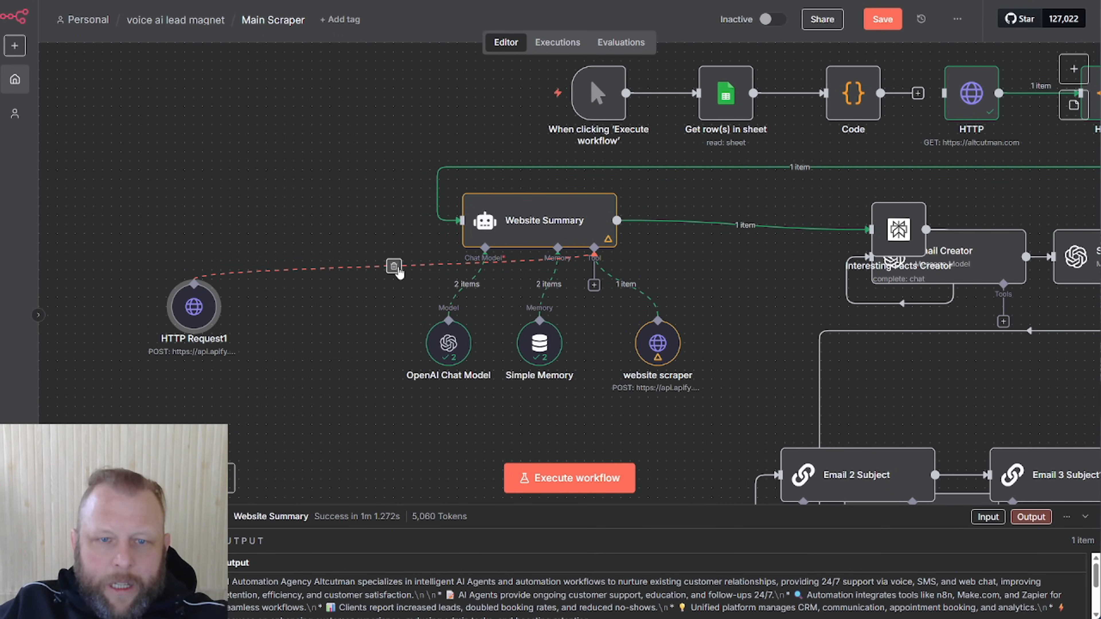
click(394, 267)
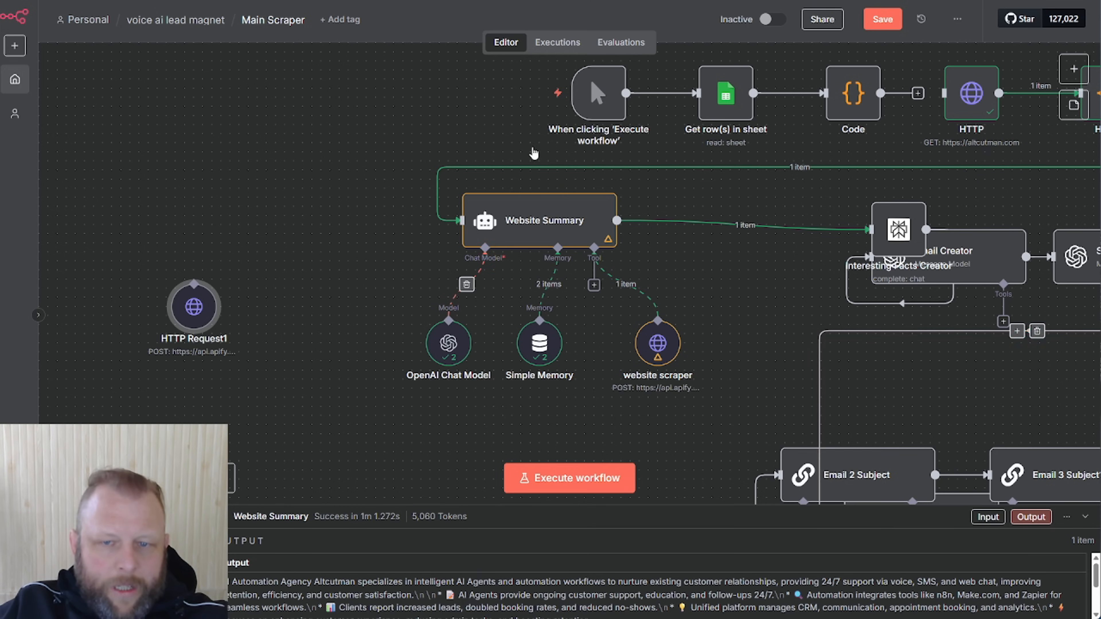
Open the website scraper tool and scroll through its scraped altcutman.com output
click(655, 343)
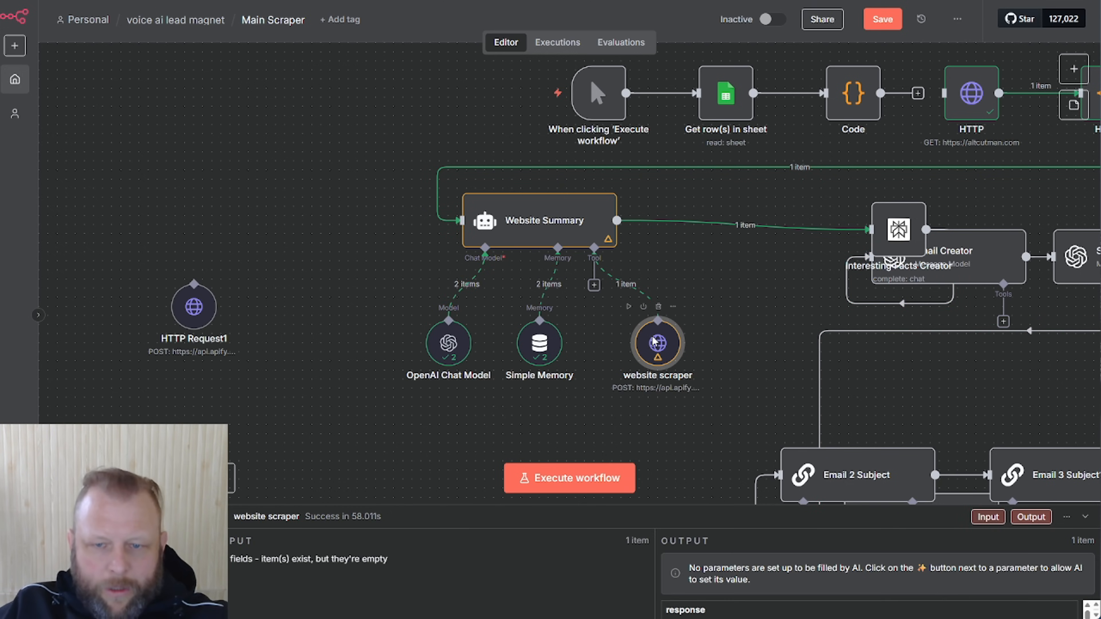
double_click(655, 343)
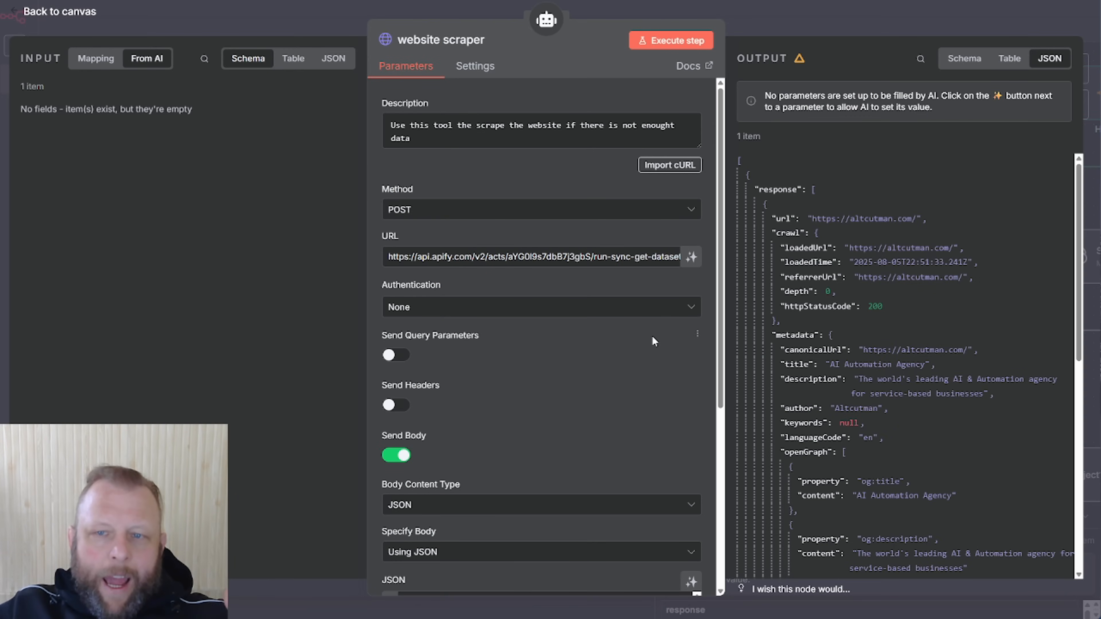
scroll(879, 227, down, 3)
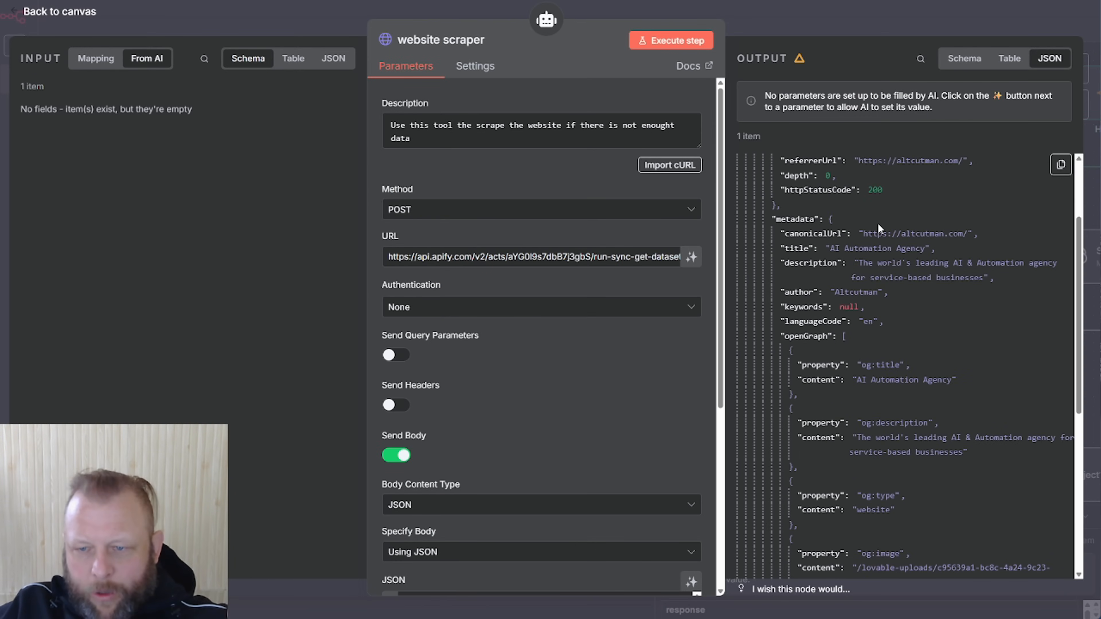
scroll(879, 227, up, 3)
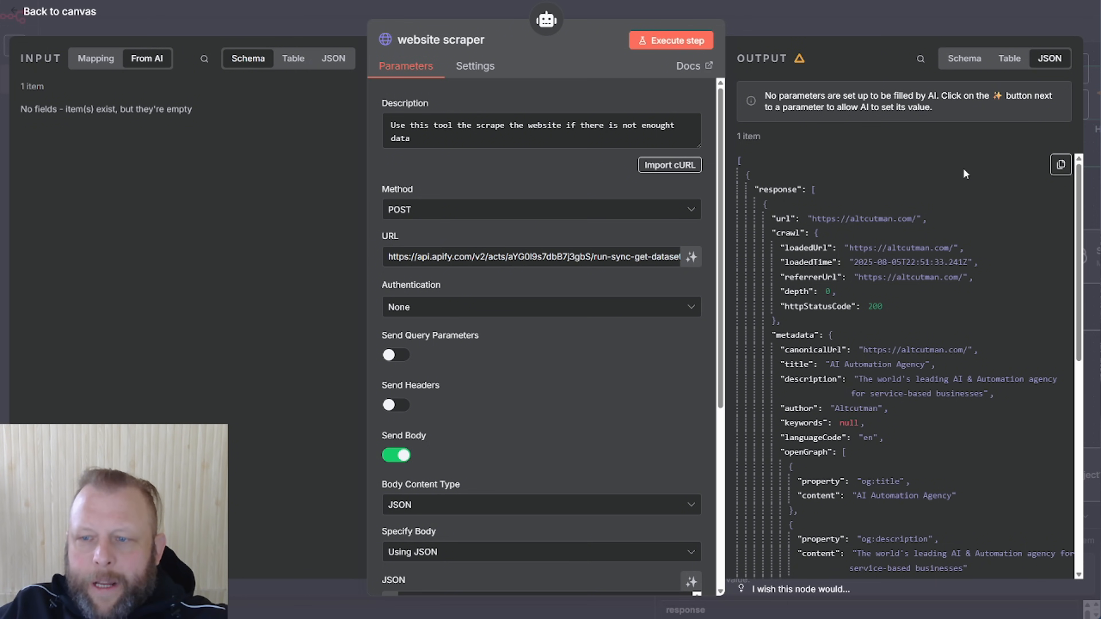
scroll(964, 170, down, 15)
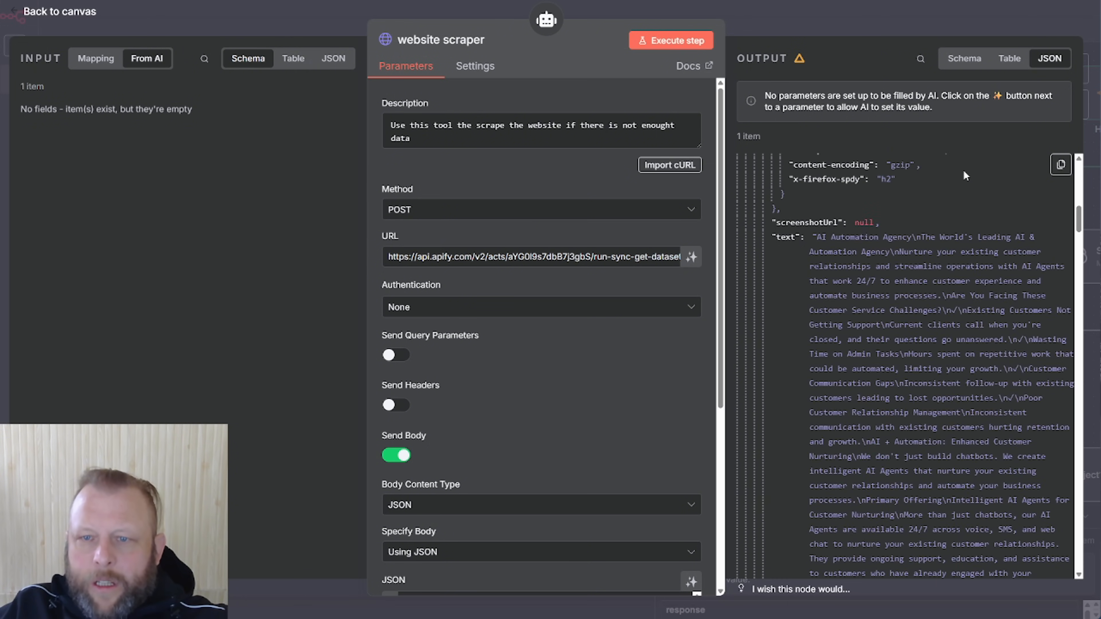
scroll(891, 284, down, 1)
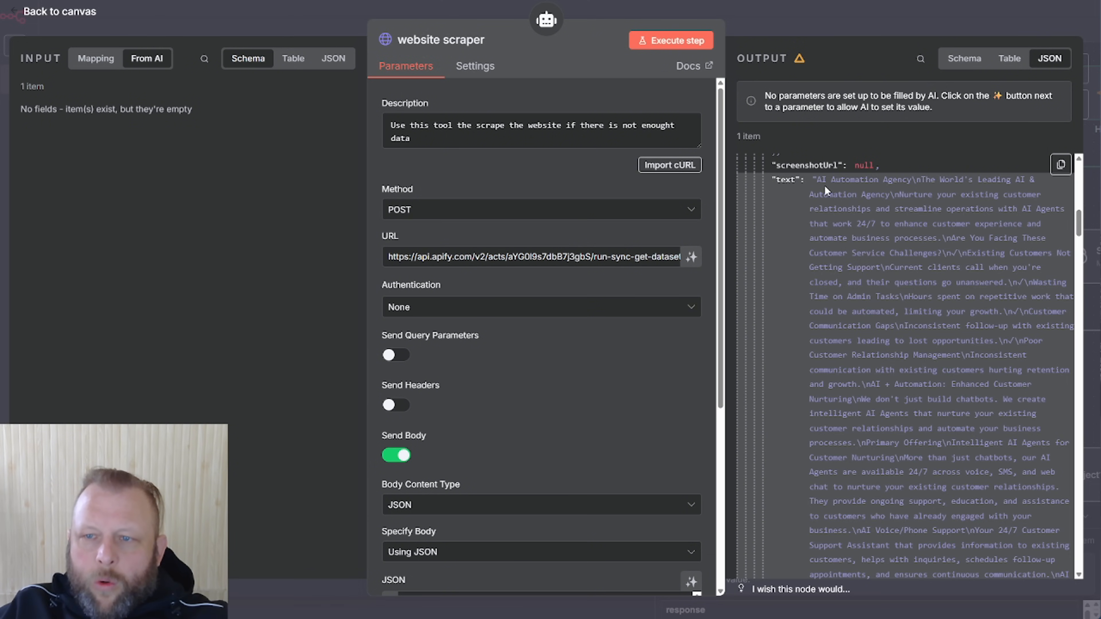
scroll(904, 247, down, 2)
scroll(904, 247, down, 10)
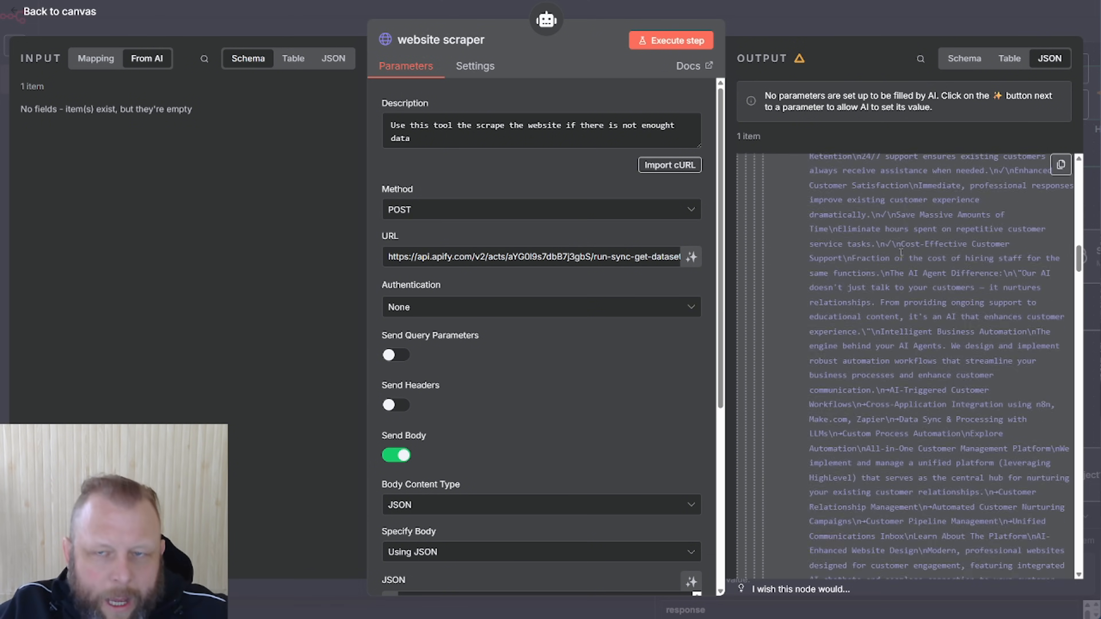
scroll(900, 253, down, 10)
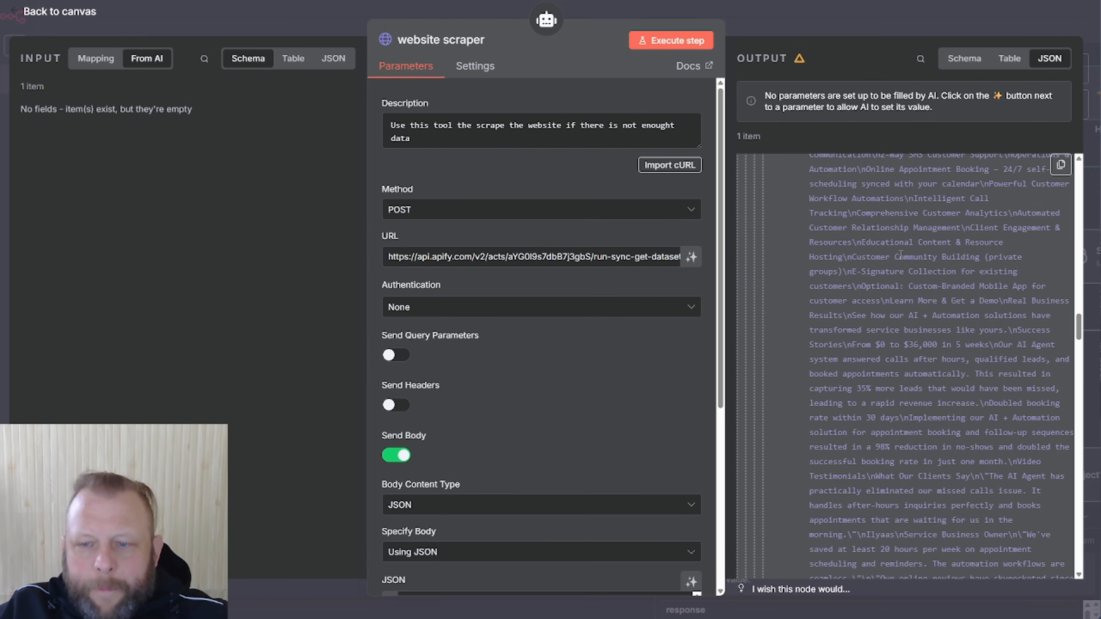
scroll(900, 265, up, 5)
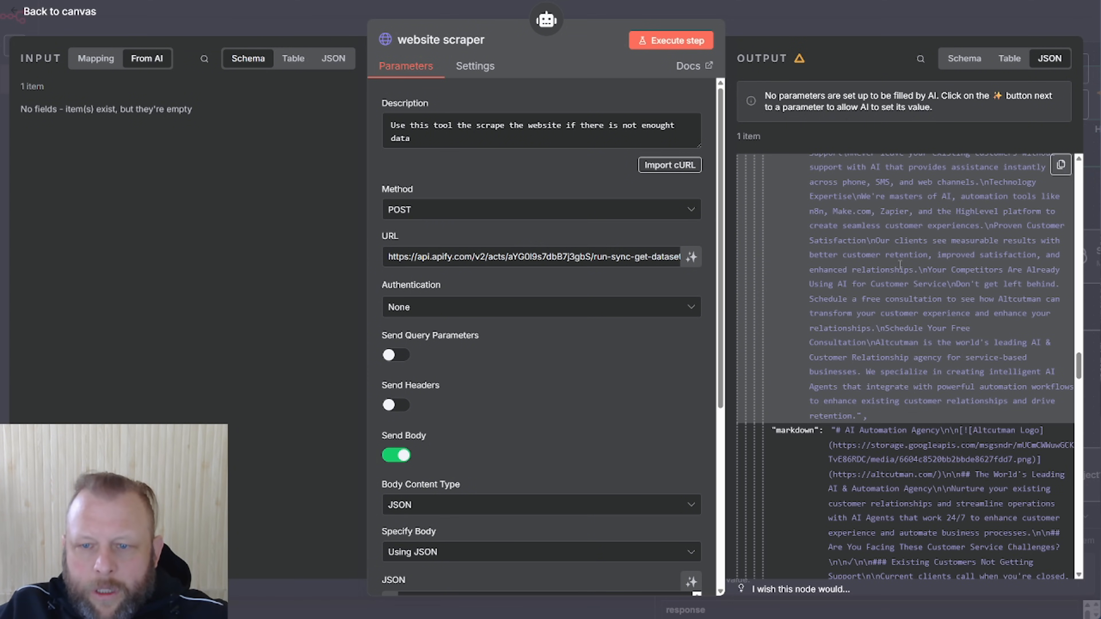
Check the Website Summary output, then leave the workflow without saving the changes
click(827, 18)
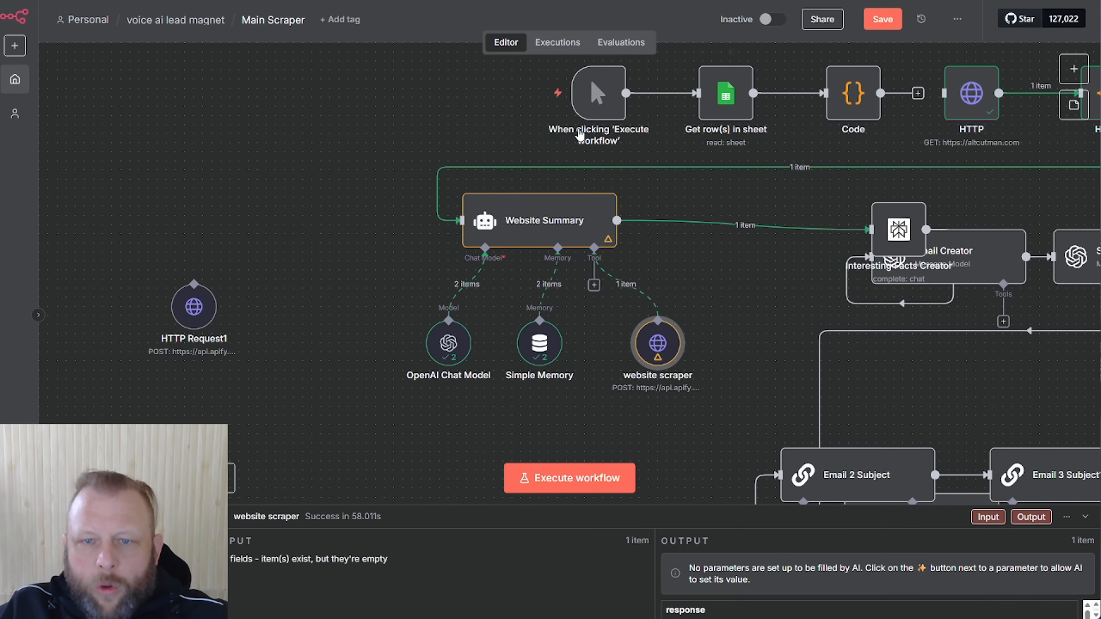
double_click(538, 217)
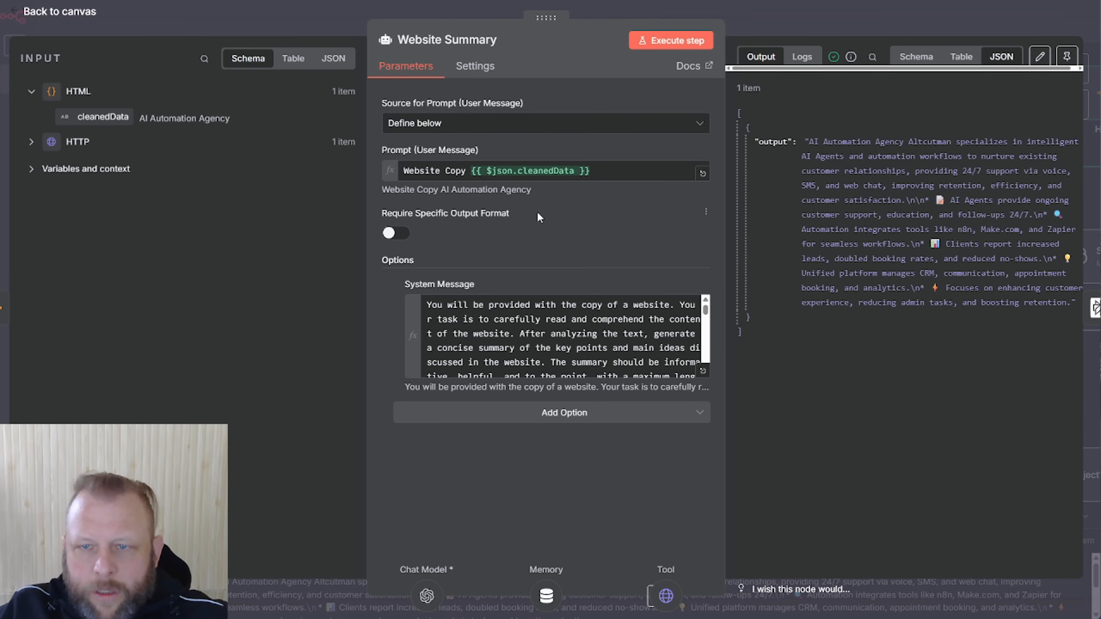
drag(813, 154, 1058, 319)
click(871, 19)
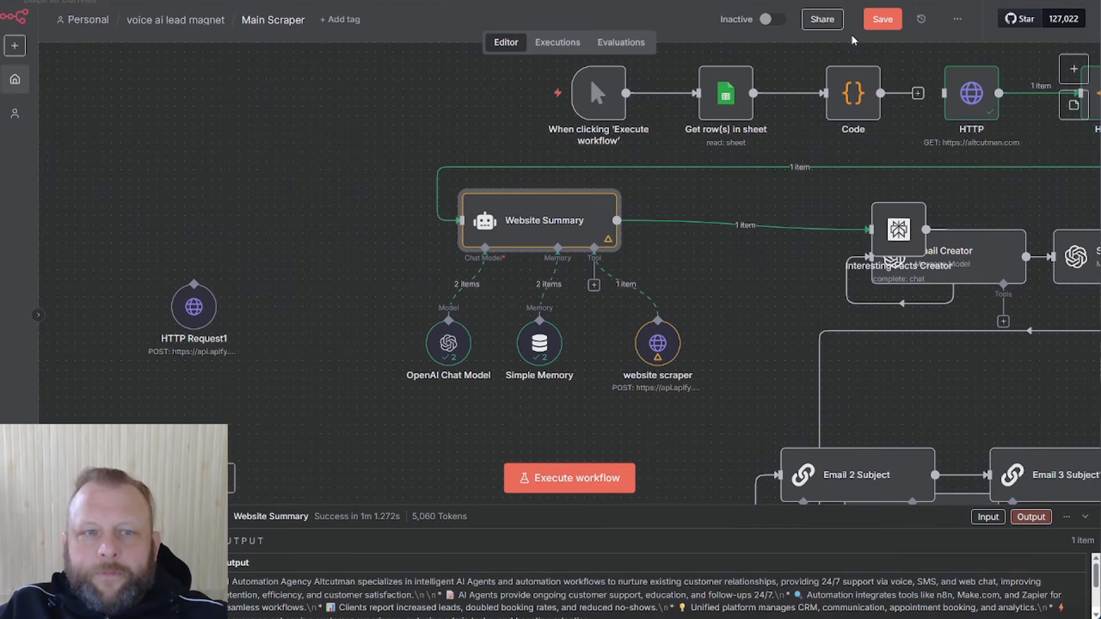
click(89, 20)
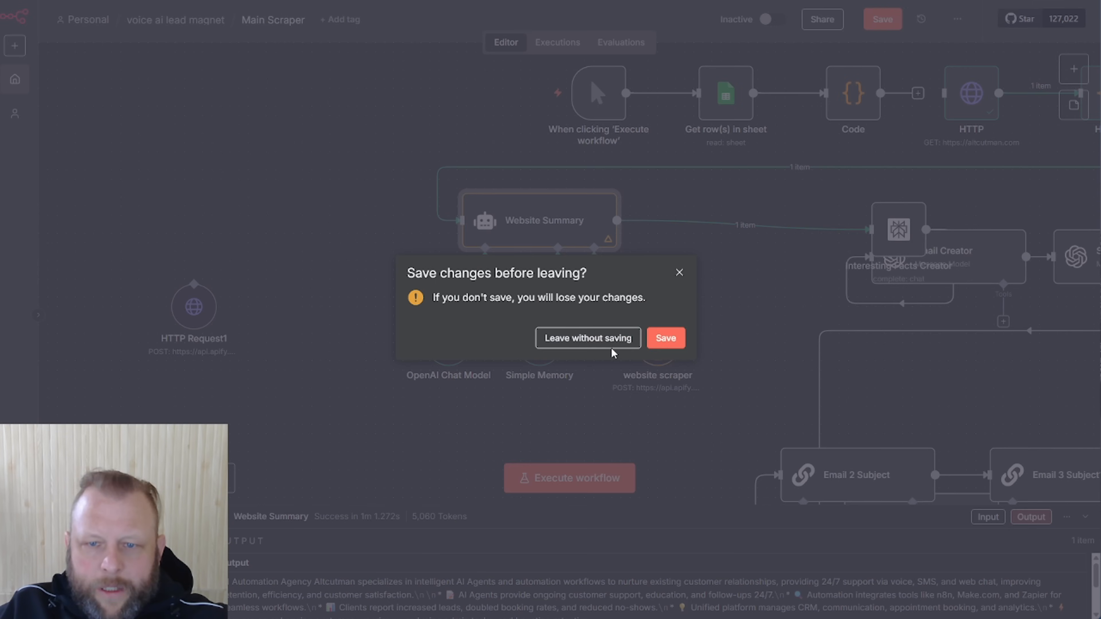
click(568, 339)
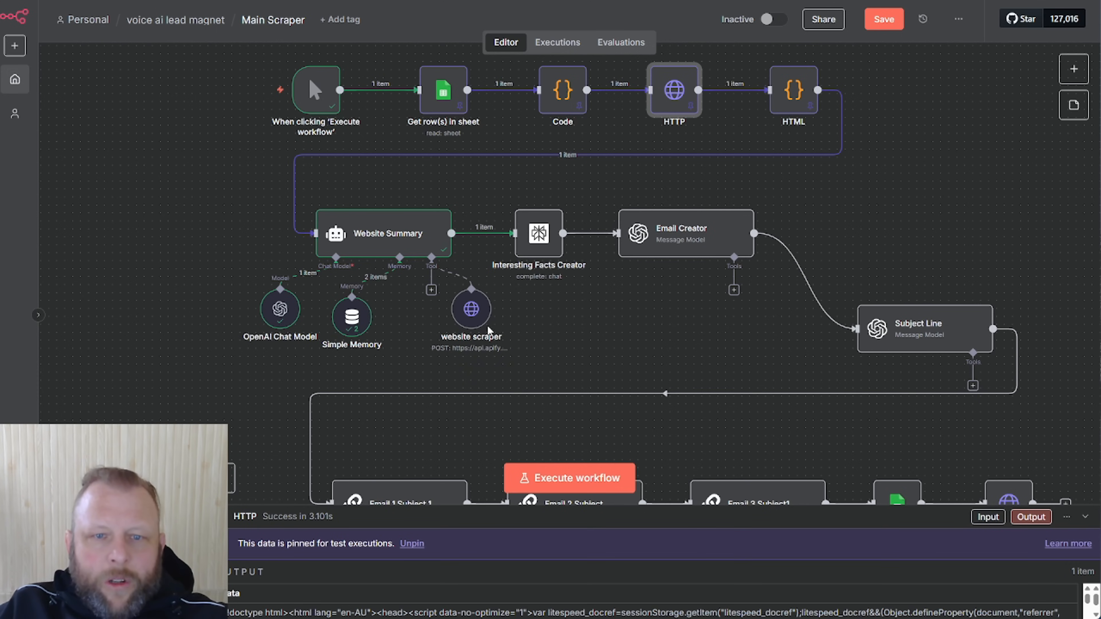
Position the website scraper tool under the Website Summary agent's Tool connector
drag(467, 309, 436, 319)
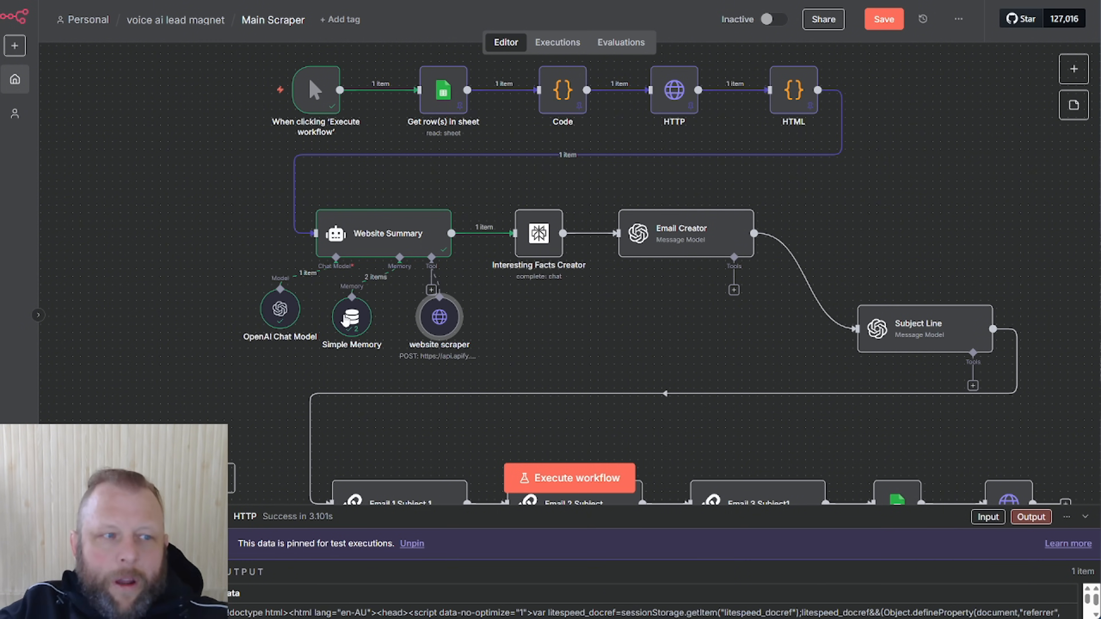
mouse_move(414, 404)
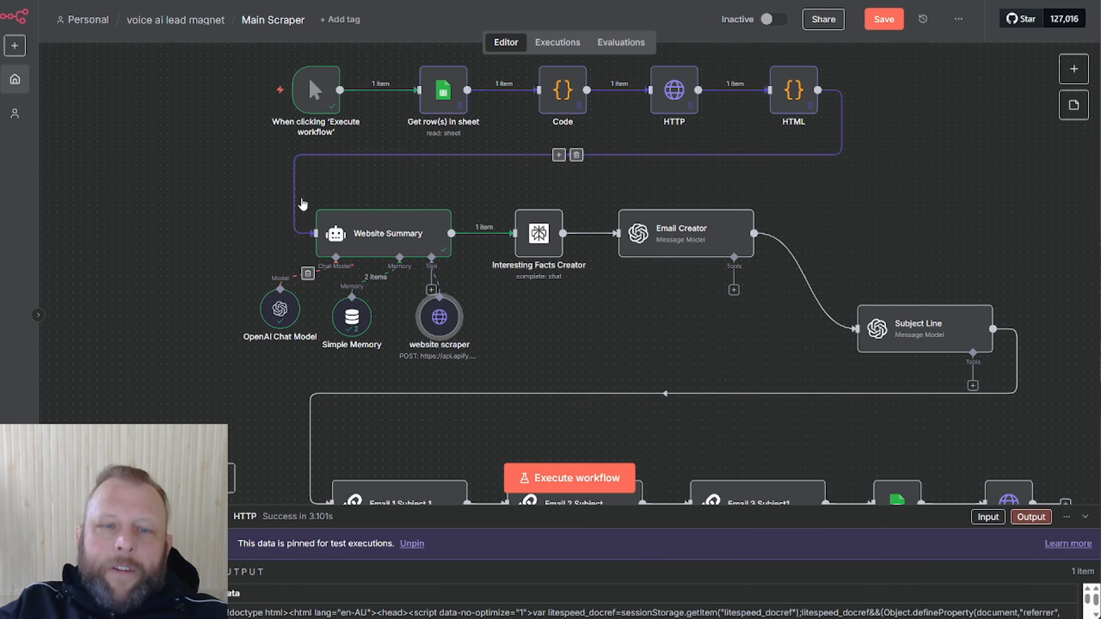
mouse_move(292, 83)
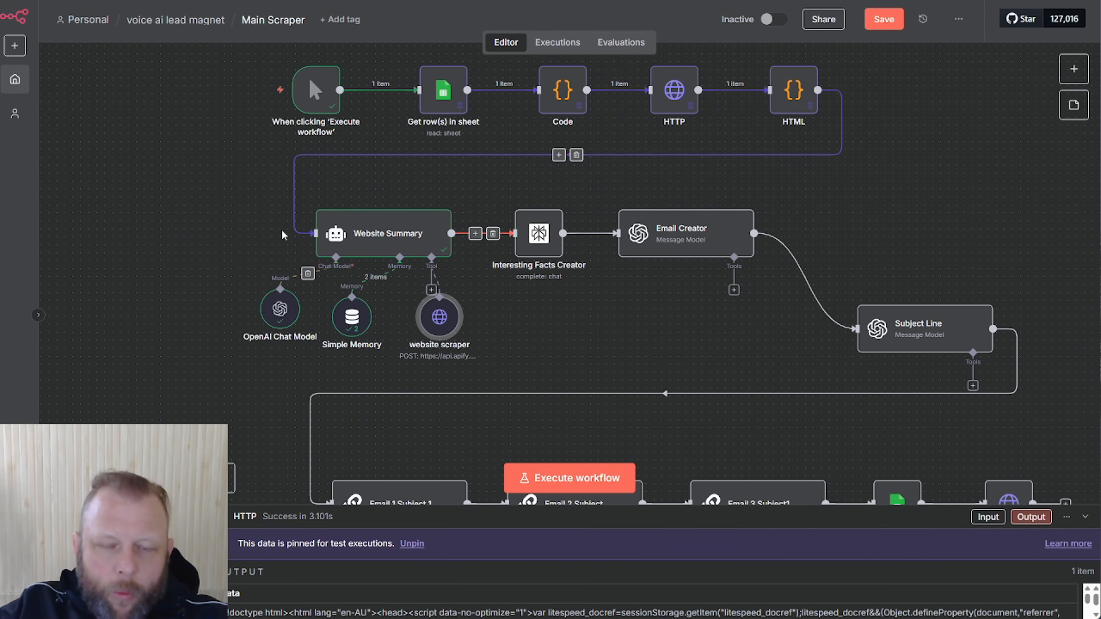
double_click(406, 243)
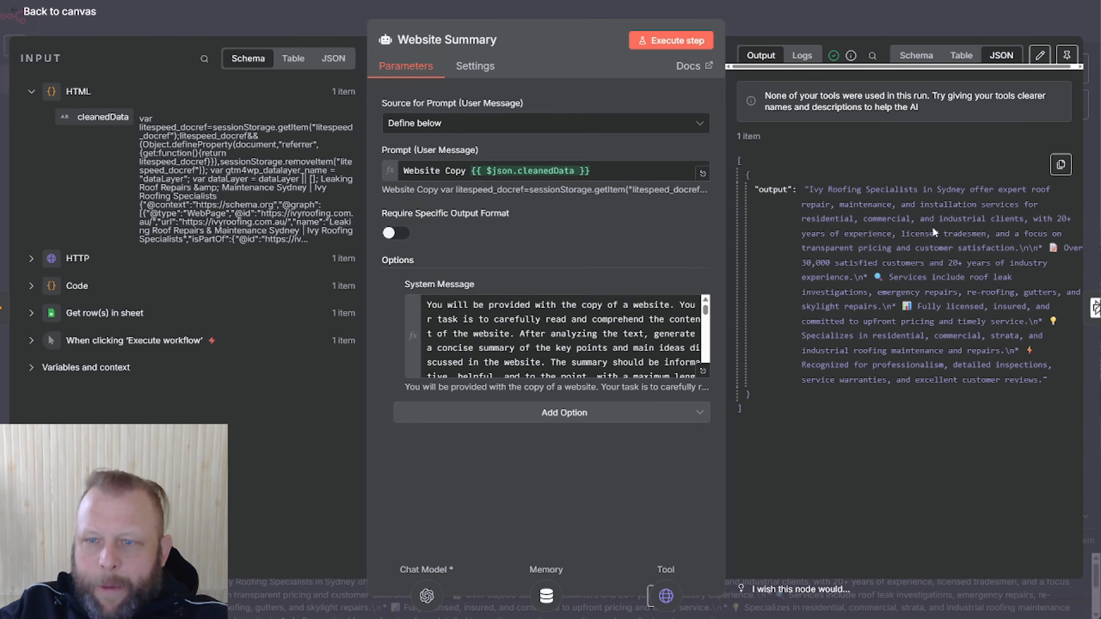
drag(937, 190, 994, 190)
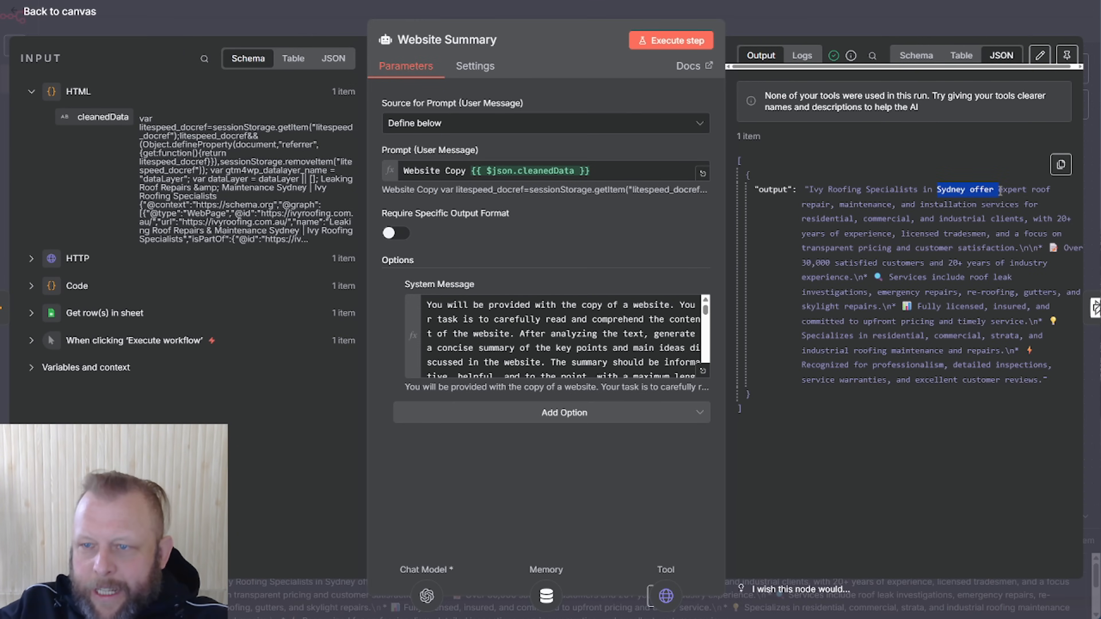
click(814, 204)
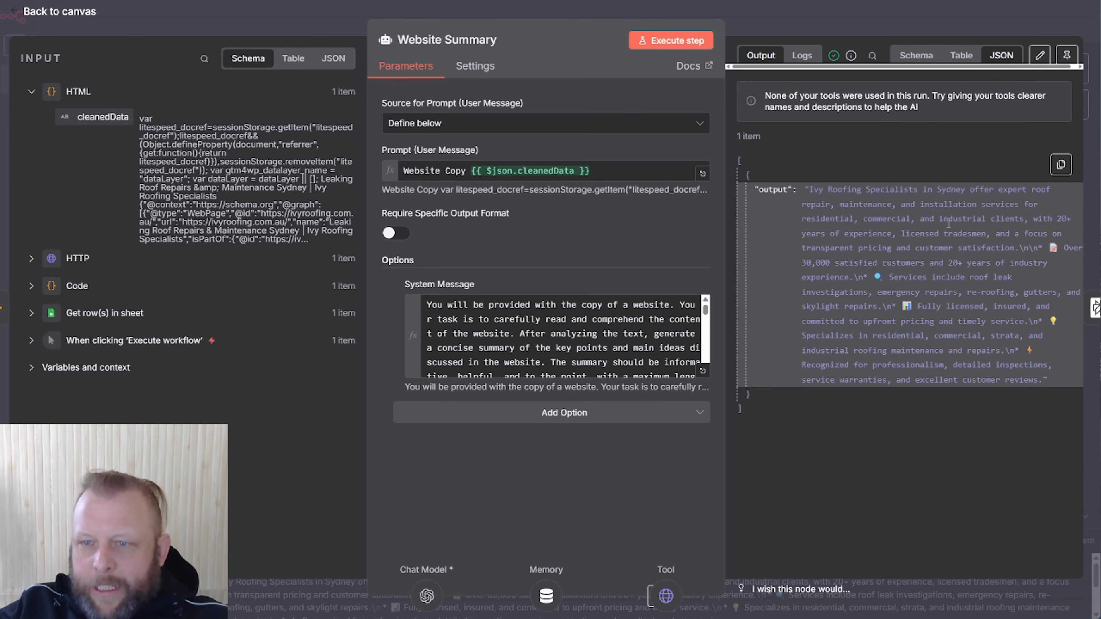
drag(899, 235, 971, 234)
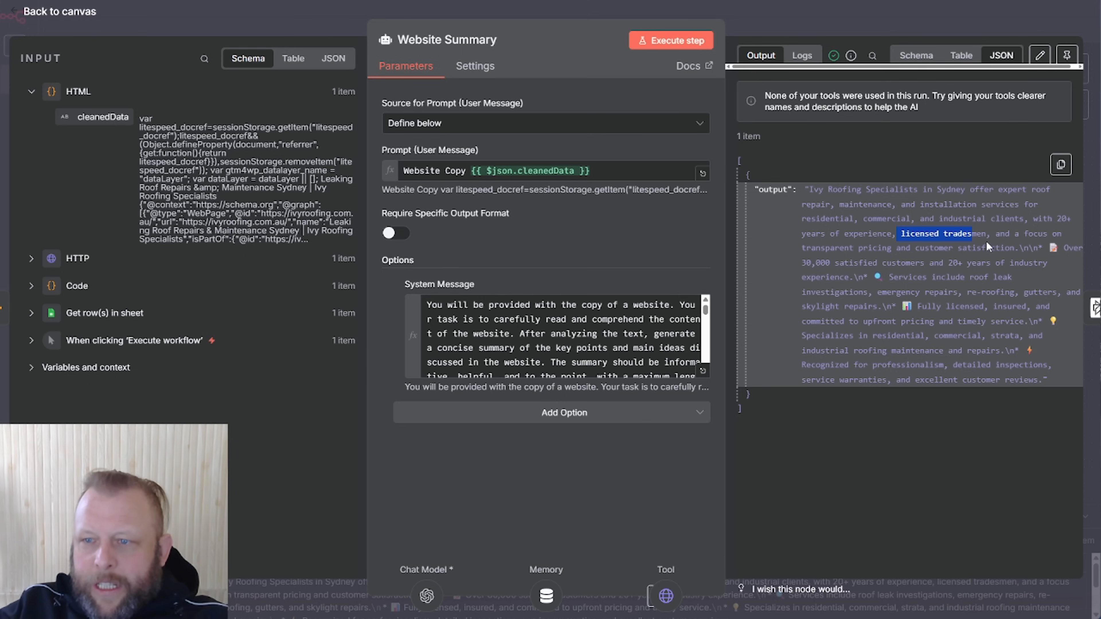
drag(802, 263, 841, 263)
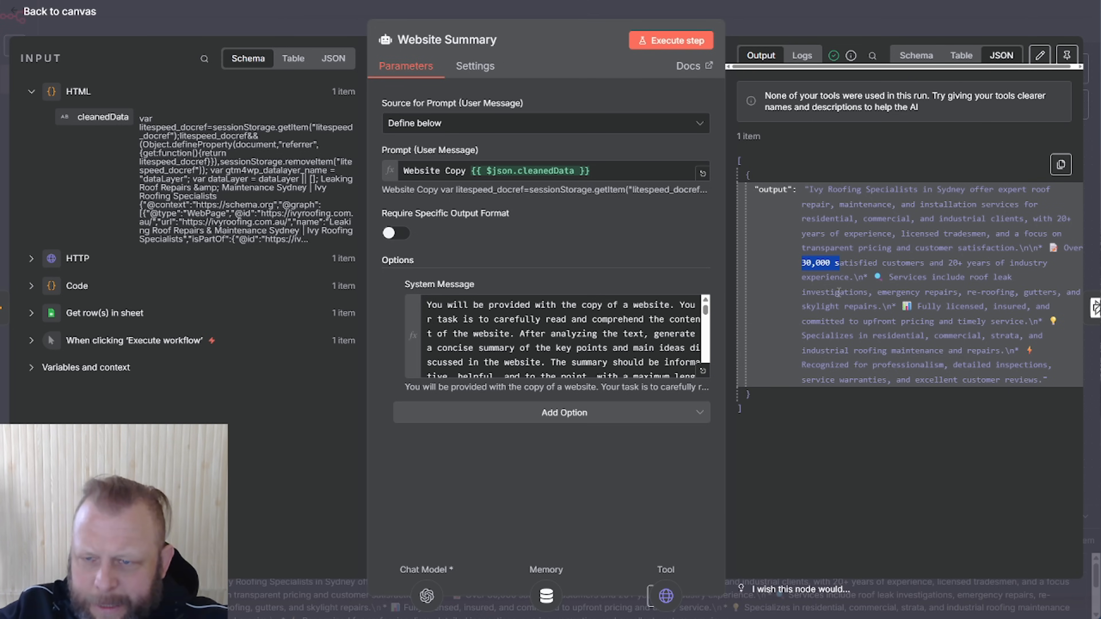
click(981, 289)
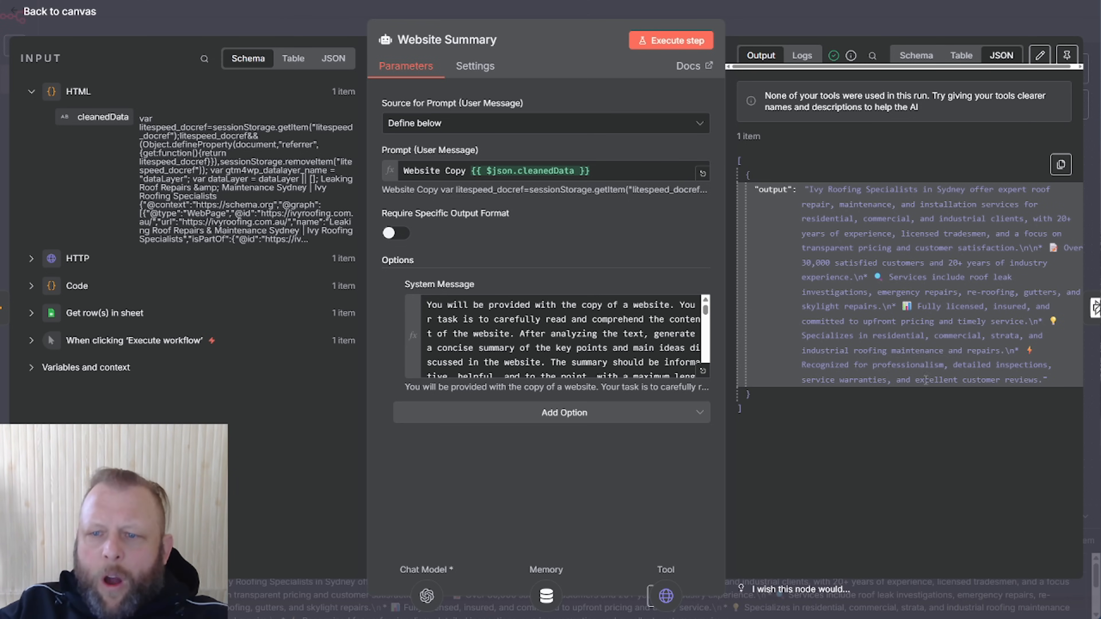
click(859, 28)
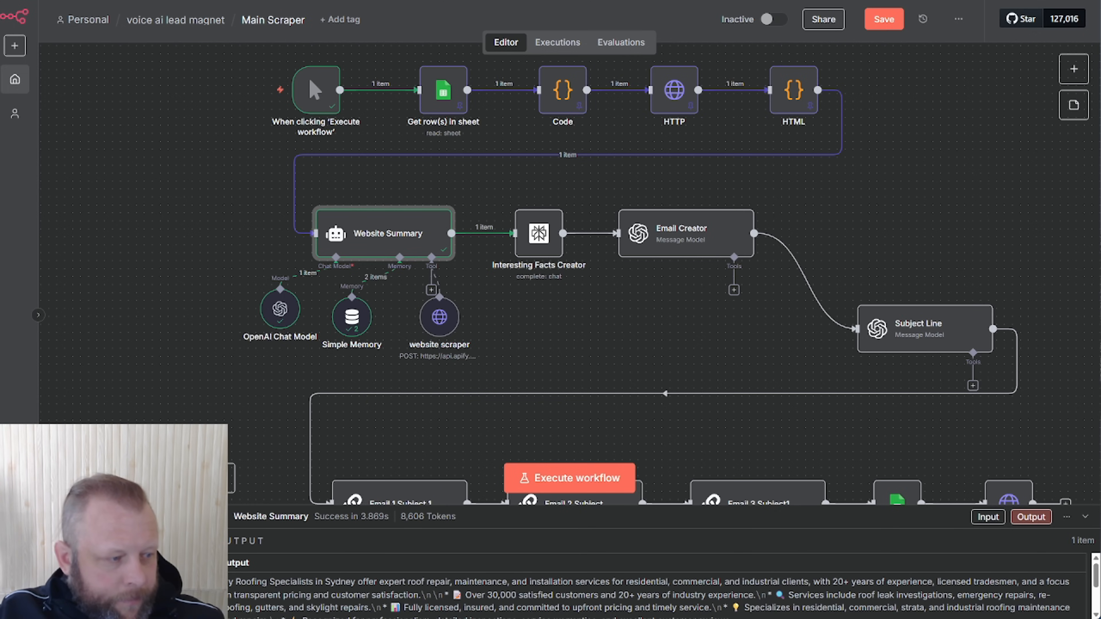
Move Subject Line up and shift Email Creator and Interesting Facts Creator to the right
click(539, 233)
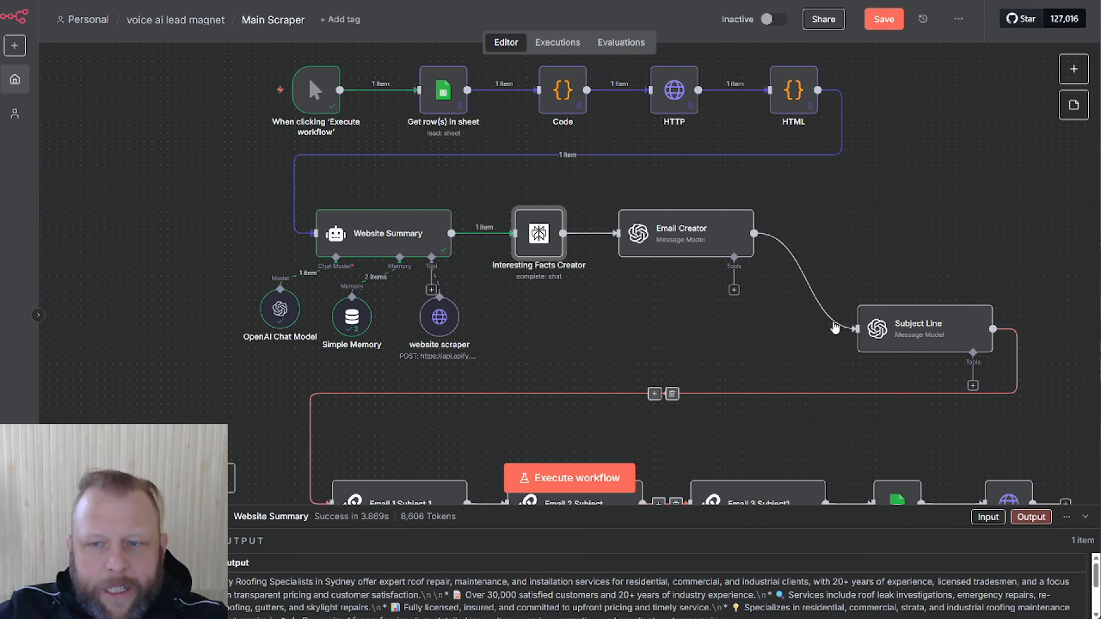
mouse_move(911, 321)
mouse_down()
mouse_move(914, 238)
mouse_move(916, 301)
mouse_up()
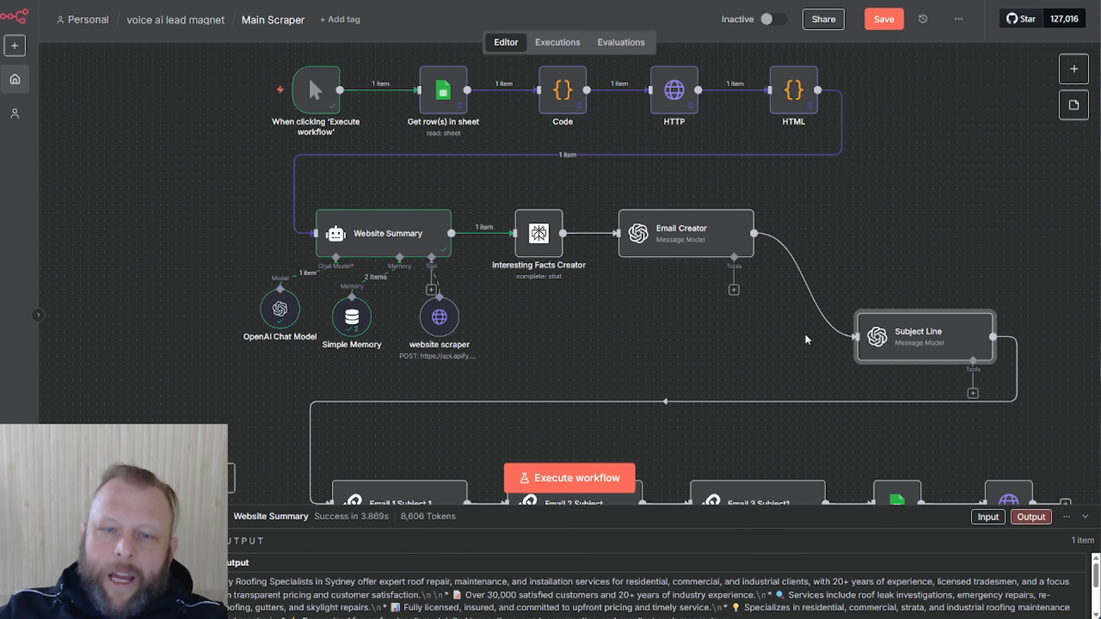
drag(690, 239, 812, 235)
drag(530, 238, 573, 242)
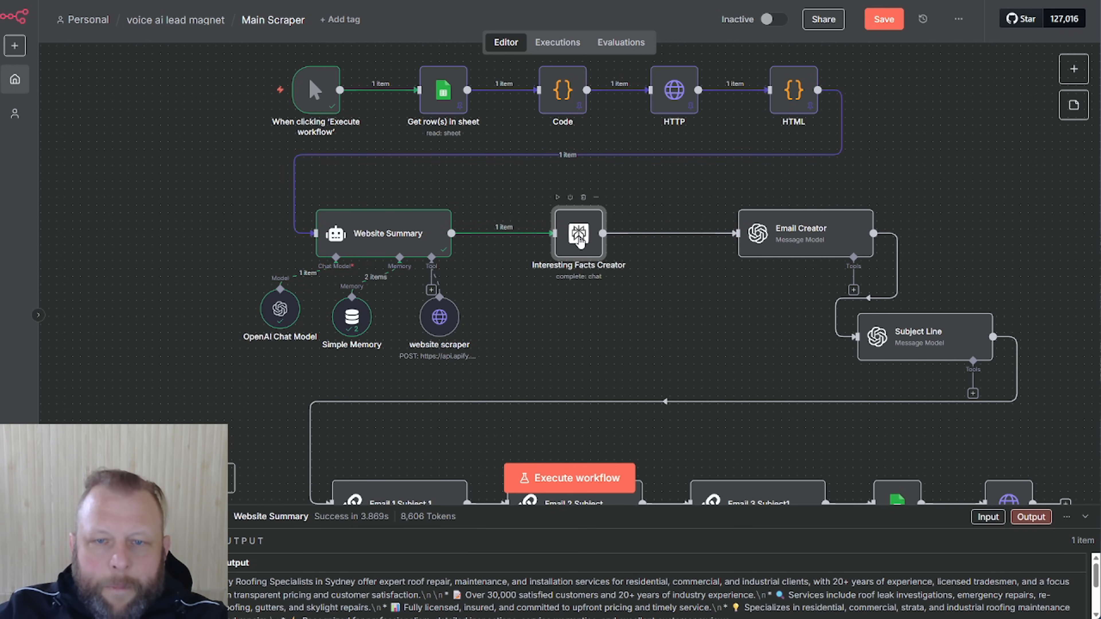
Nudge Interesting Facts Creator level and centred between Website Summary and Email Creator
mouse_move(580, 241)
mouse_down()
mouse_move(561, 302)
mouse_move(569, 213)
mouse_move(615, 261)
mouse_move(555, 215)
mouse_move(573, 256)
mouse_move(578, 234)
mouse_move(579, 245)
mouse_up()
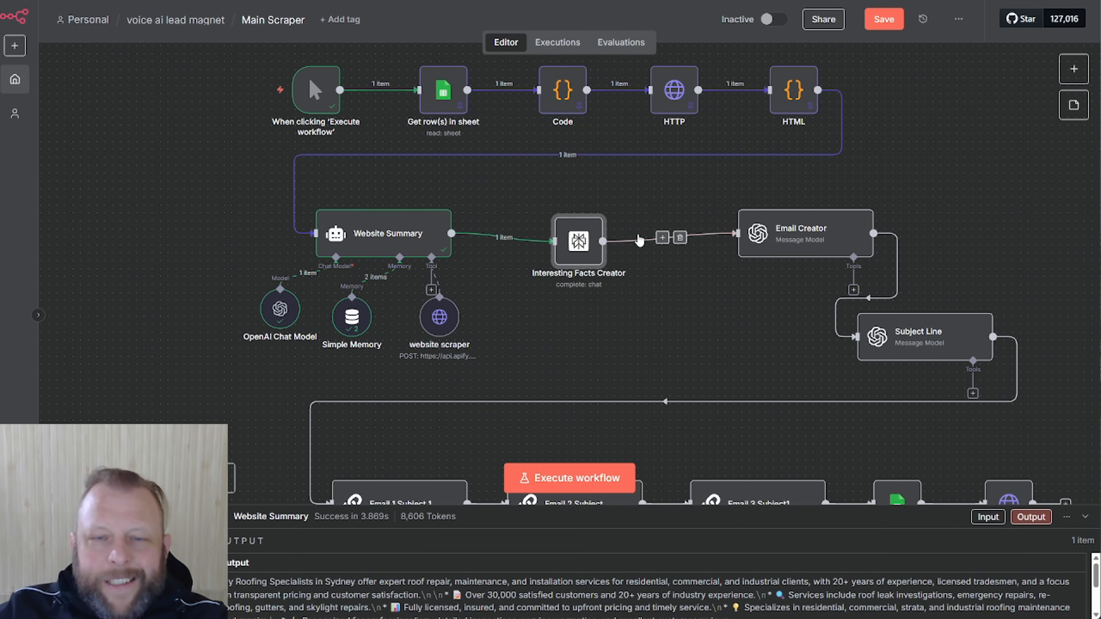
mouse_move(588, 249)
mouse_down()
mouse_move(587, 264)
mouse_move(588, 241)
mouse_up()
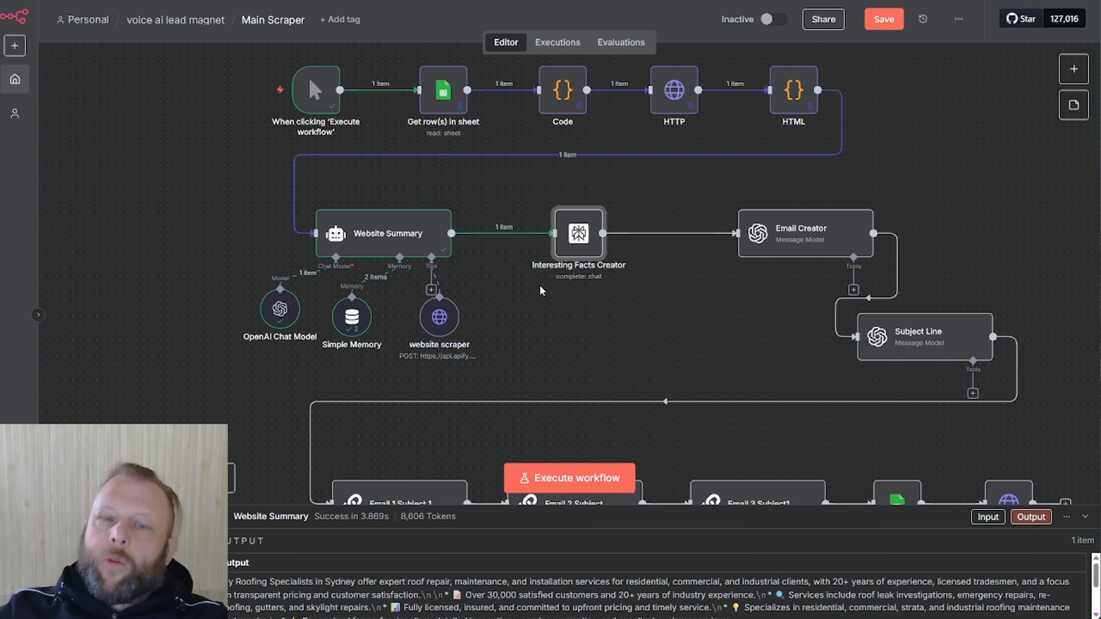
mouse_move(578, 238)
mouse_down()
mouse_move(624, 234)
mouse_move(533, 236)
mouse_move(577, 242)
mouse_up()
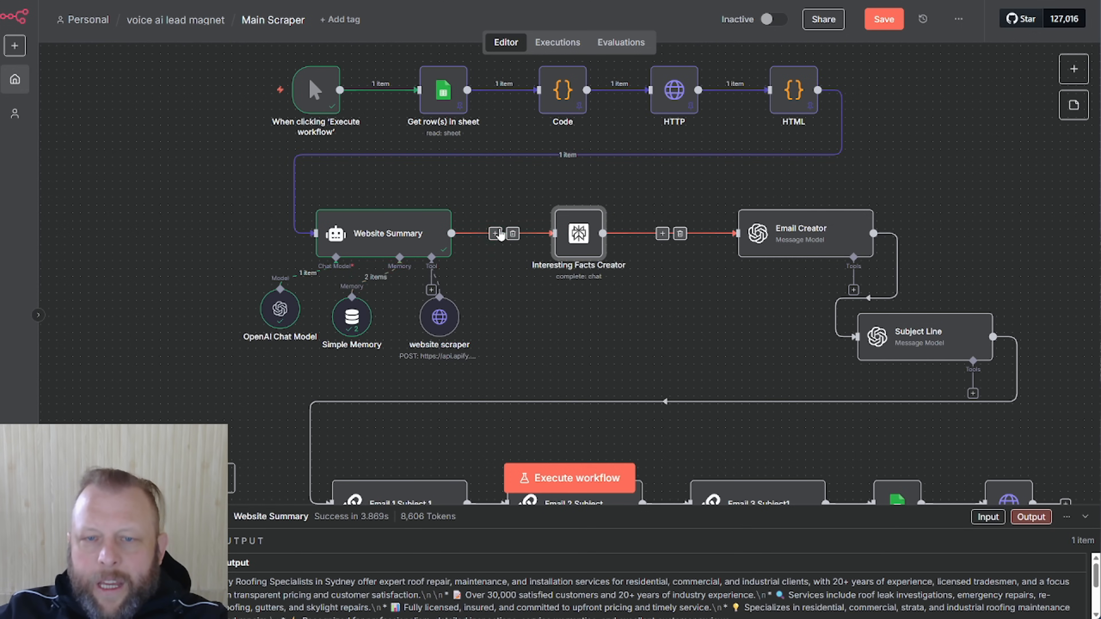
drag(574, 235, 581, 234)
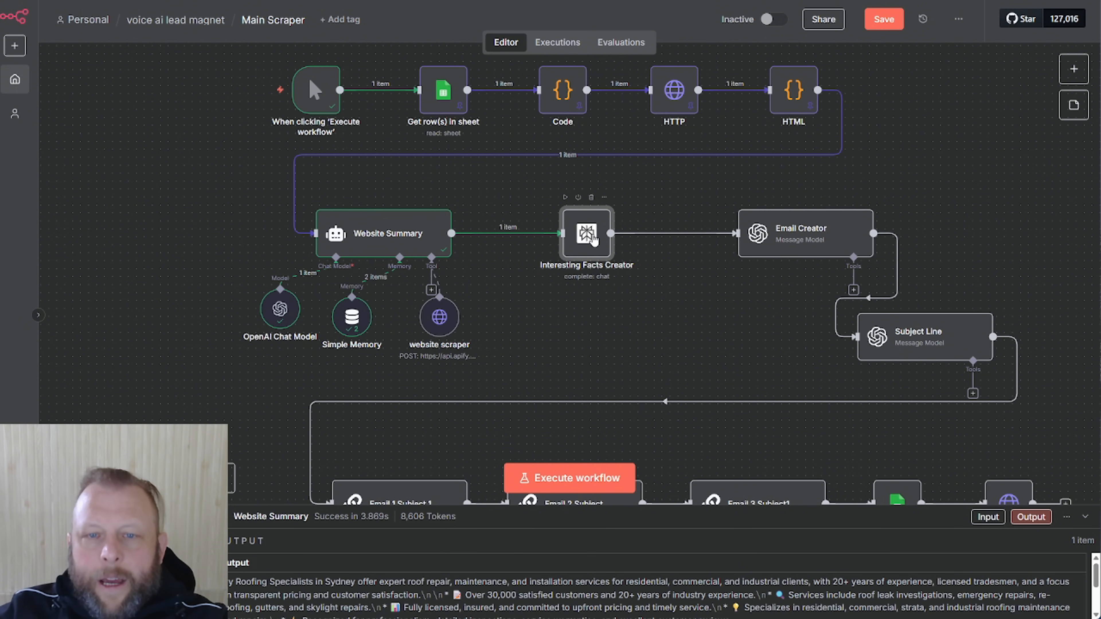
Confirm Interesting Facts Creator uses the Perplexity account credential and the Sonar model
double_click(591, 235)
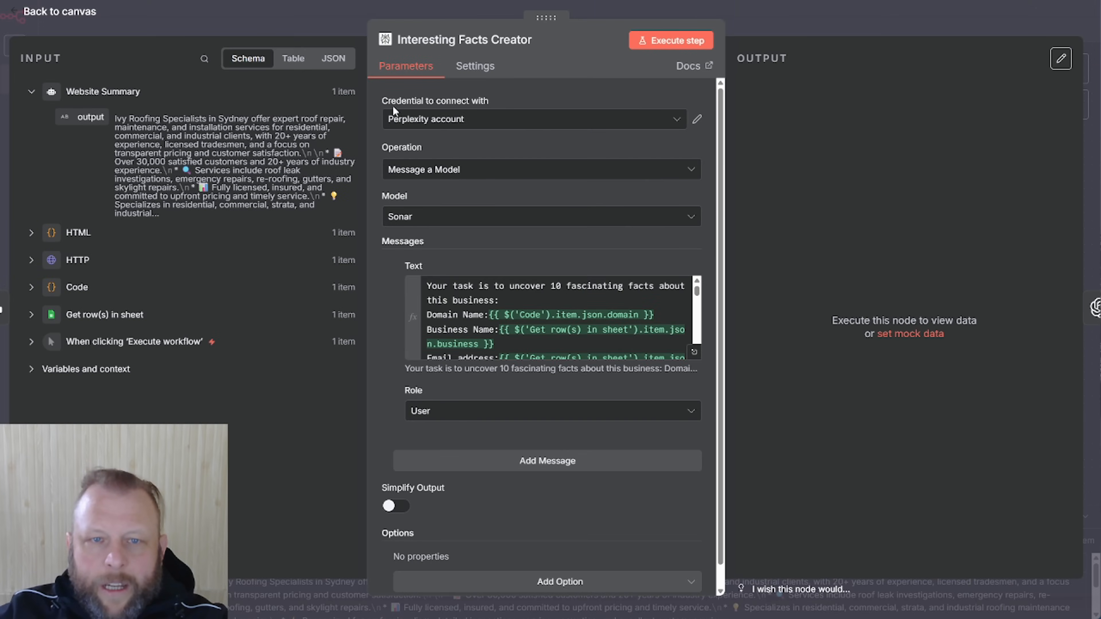
click(695, 120)
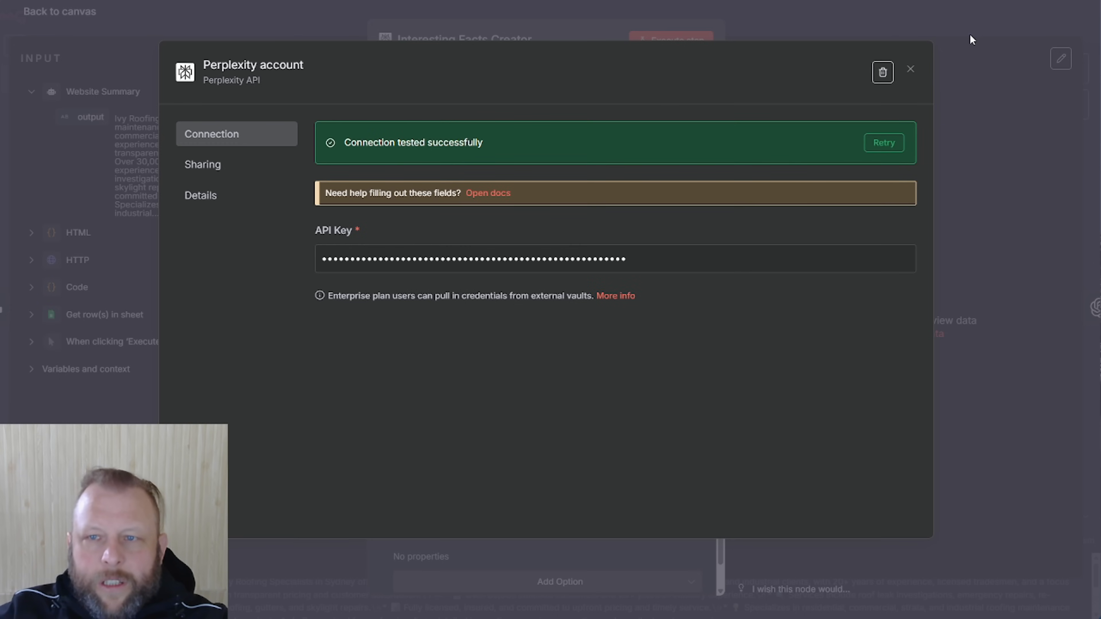
click(910, 71)
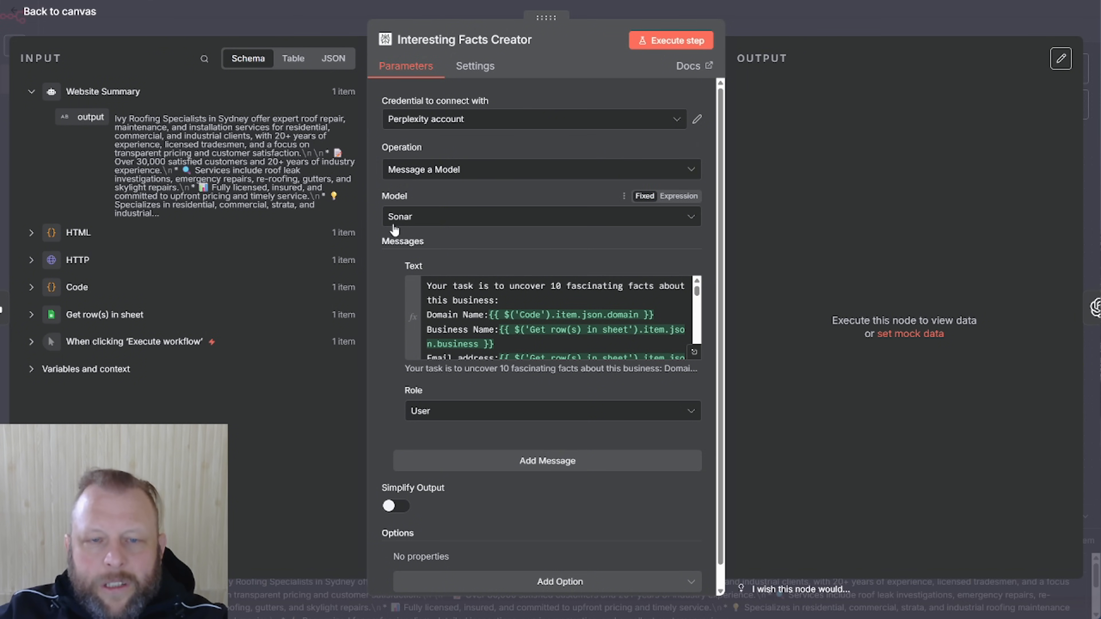
click(568, 217)
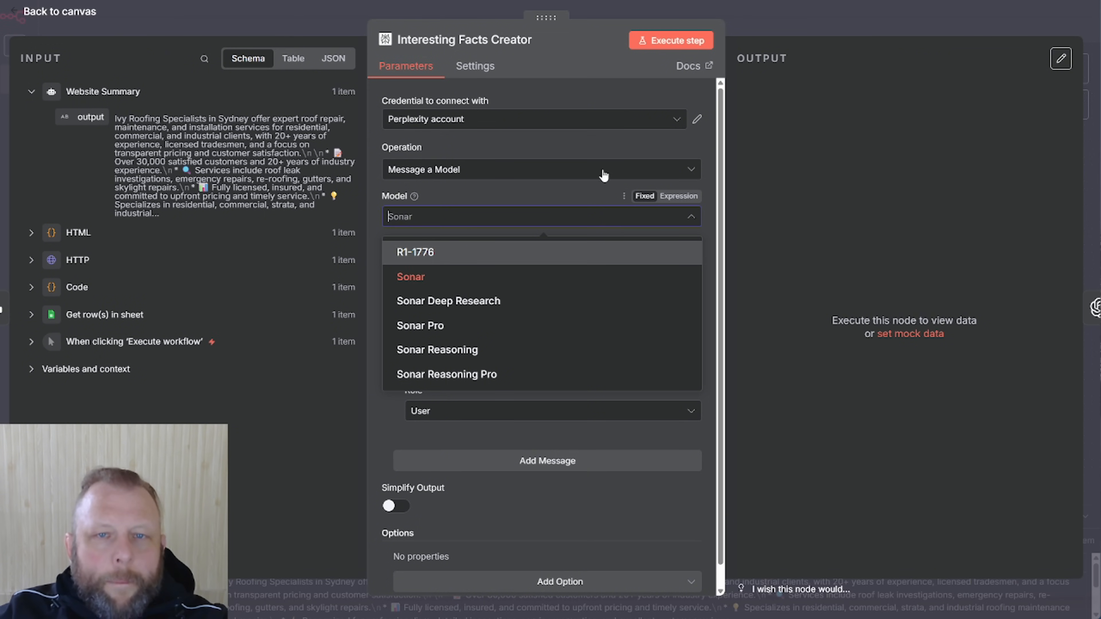
click(539, 97)
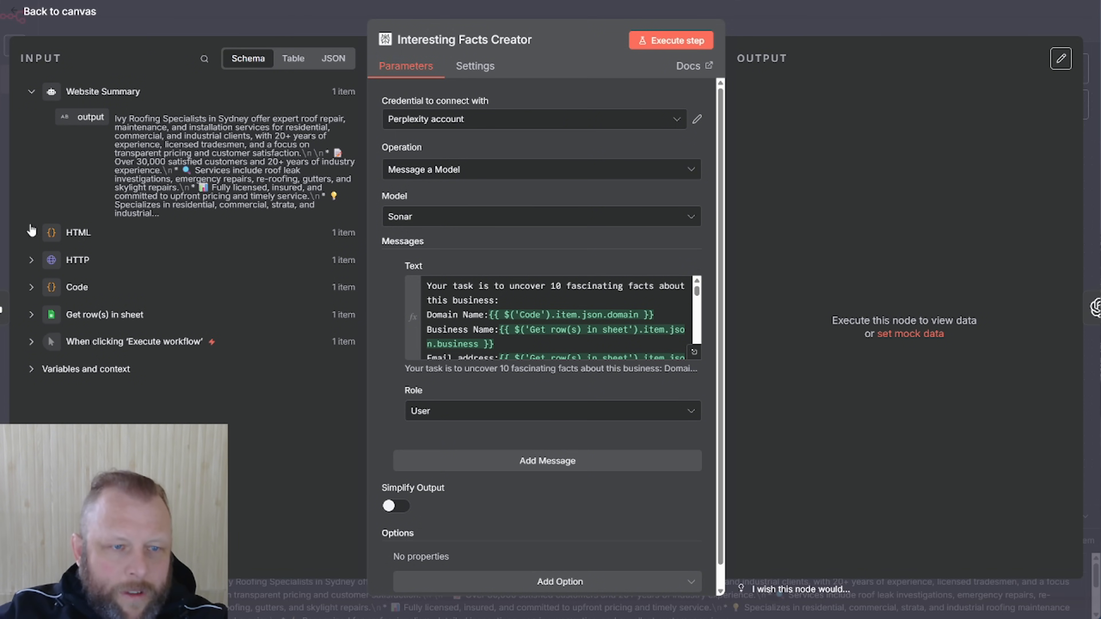
Expand the HTML, HTTP and Get row(s) input data in the node's Input panel
click(31, 233)
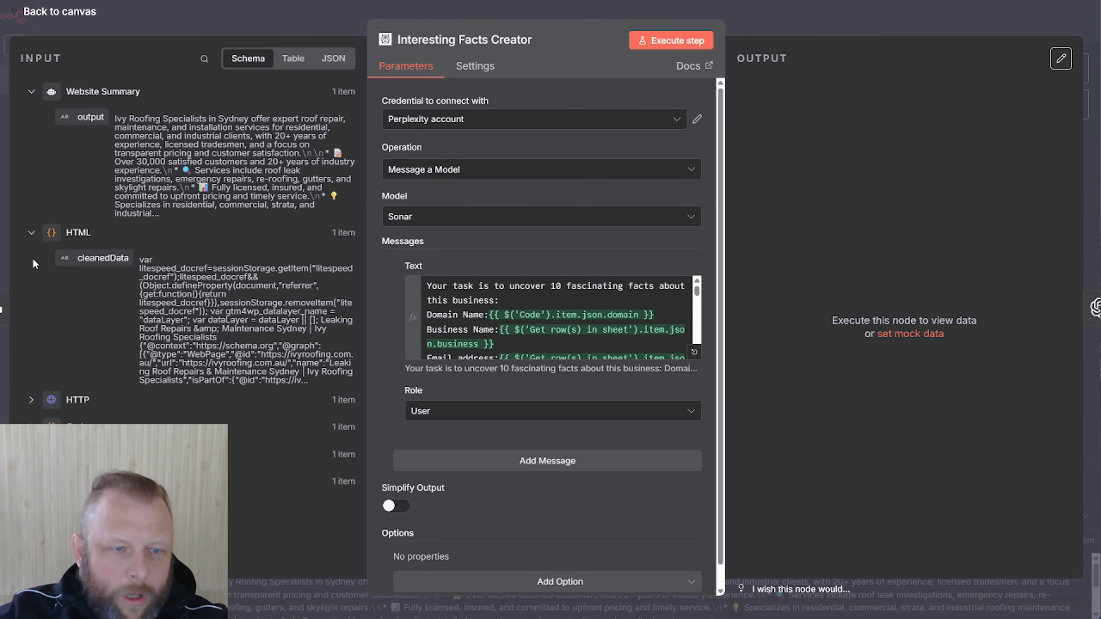
click(31, 400)
scroll(39, 401, down, 3)
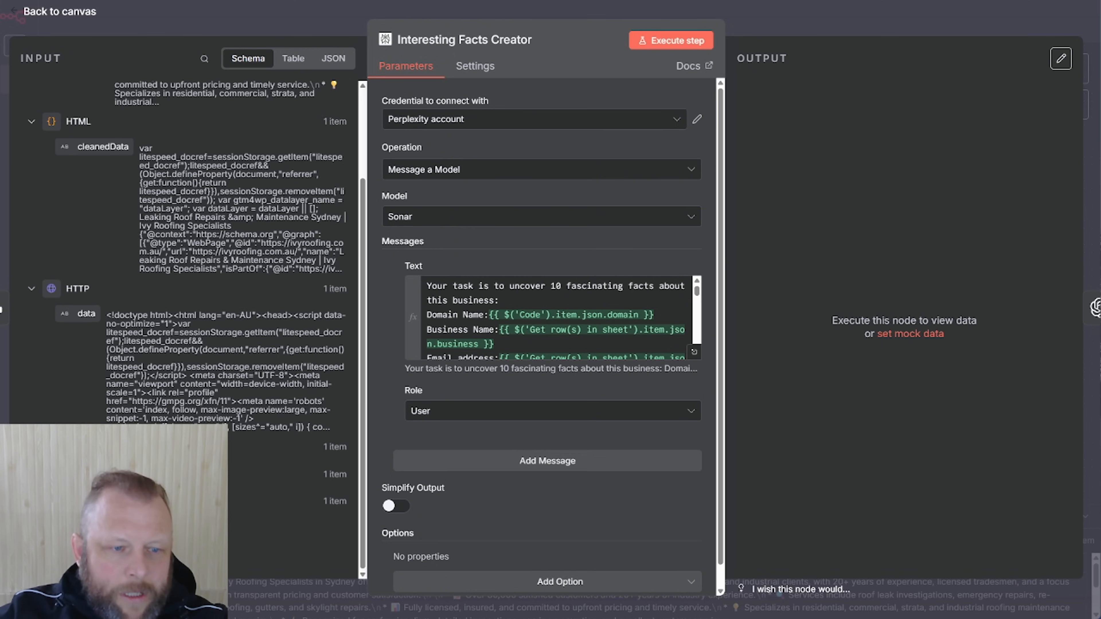
click(32, 474)
scroll(118, 414, down, 6)
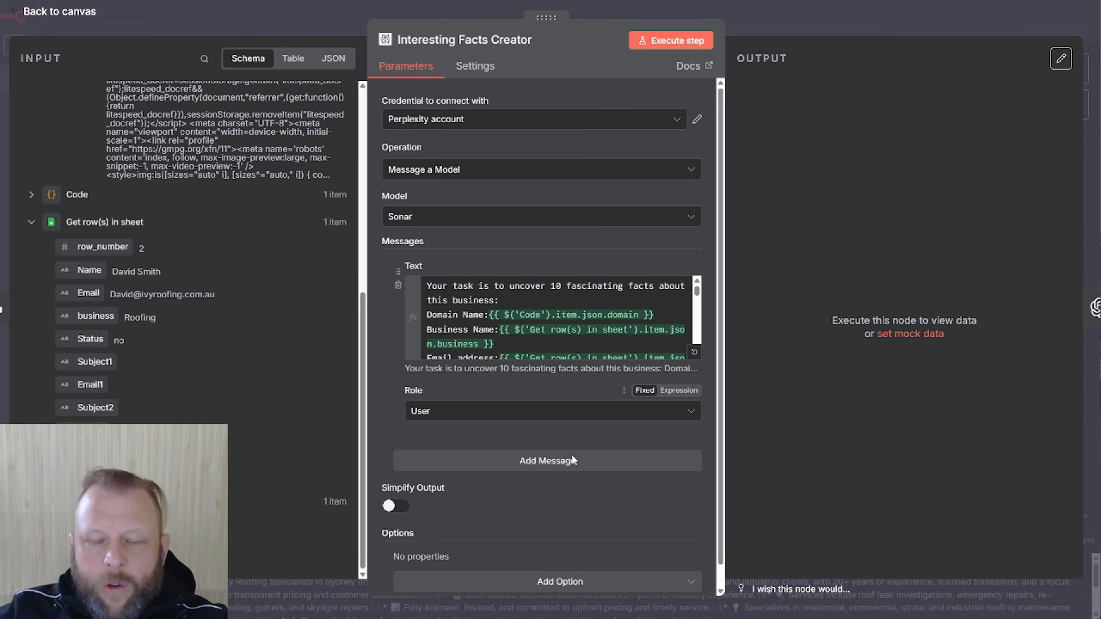
scroll(642, 523, down, 1)
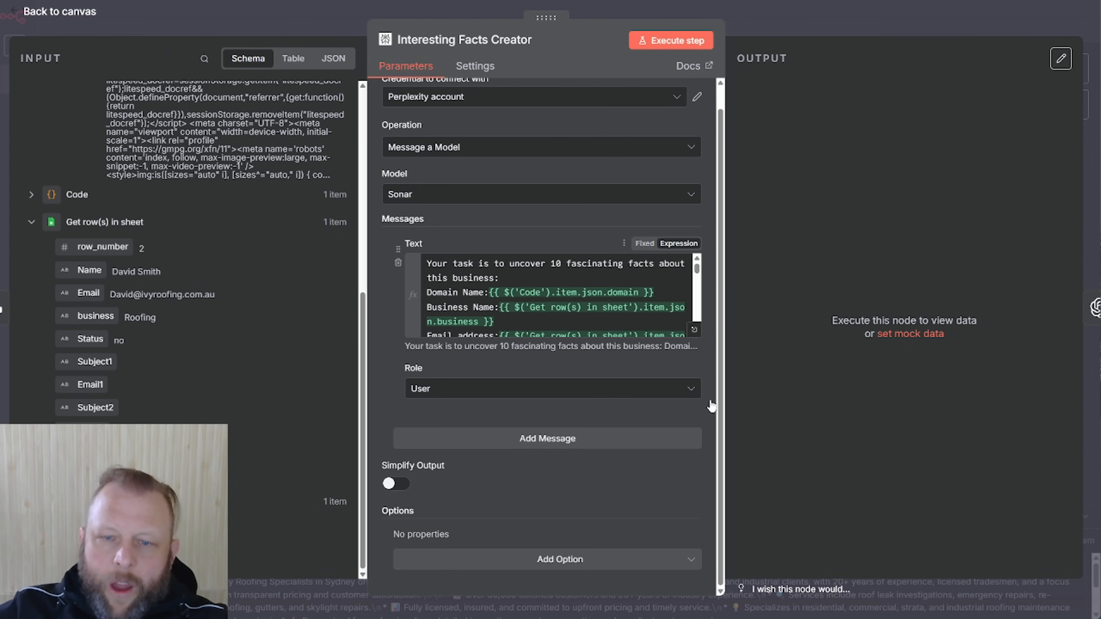
click(696, 334)
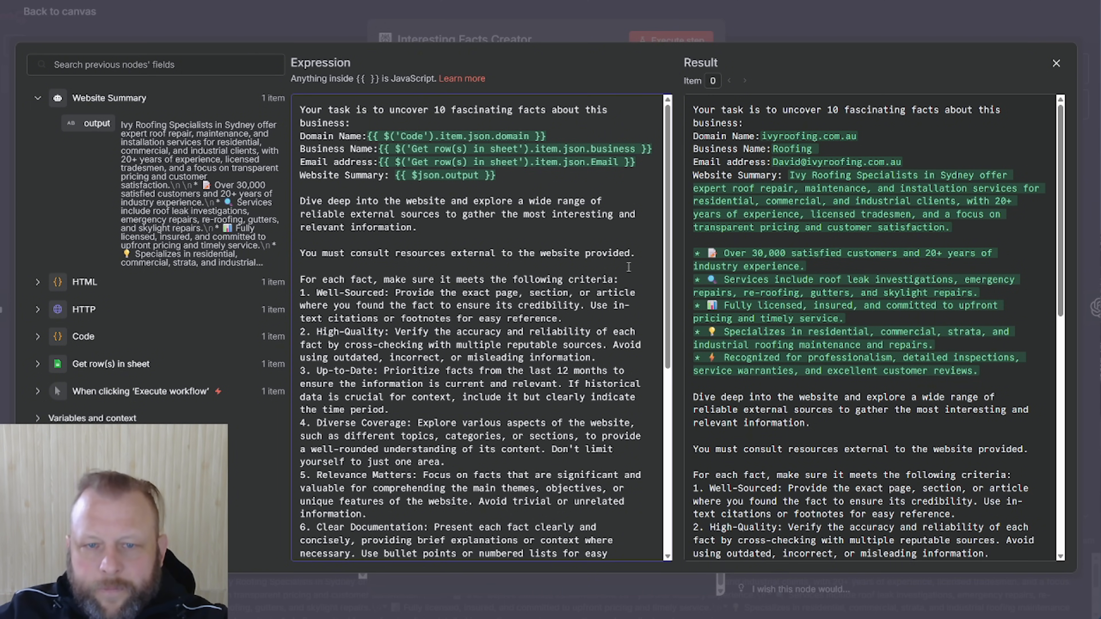
scroll(493, 263, down, 2)
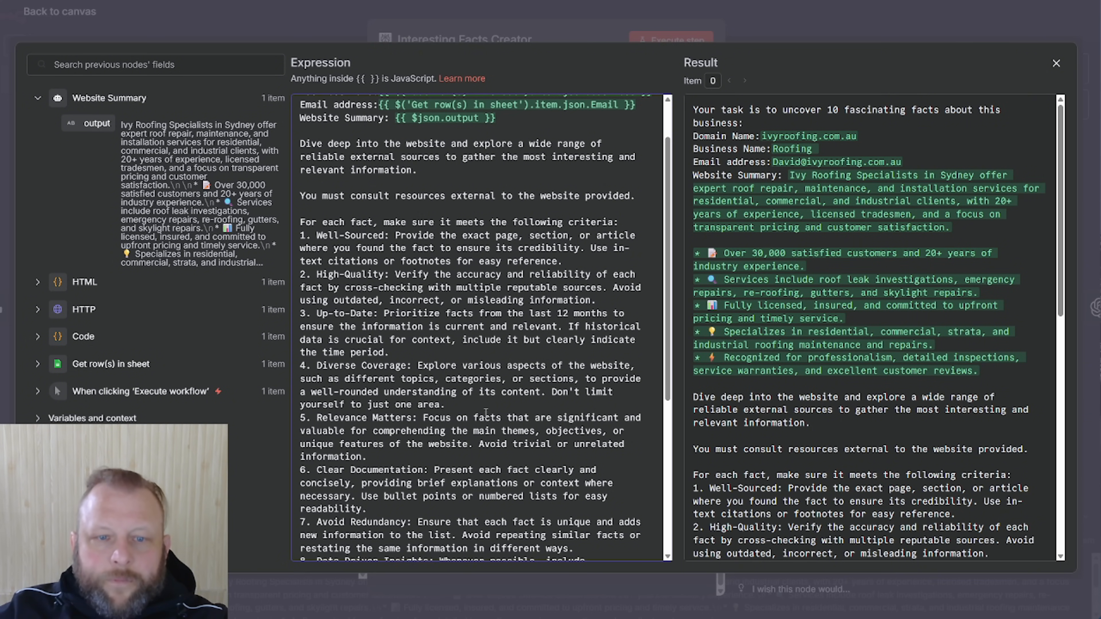
scroll(532, 357, down, 3)
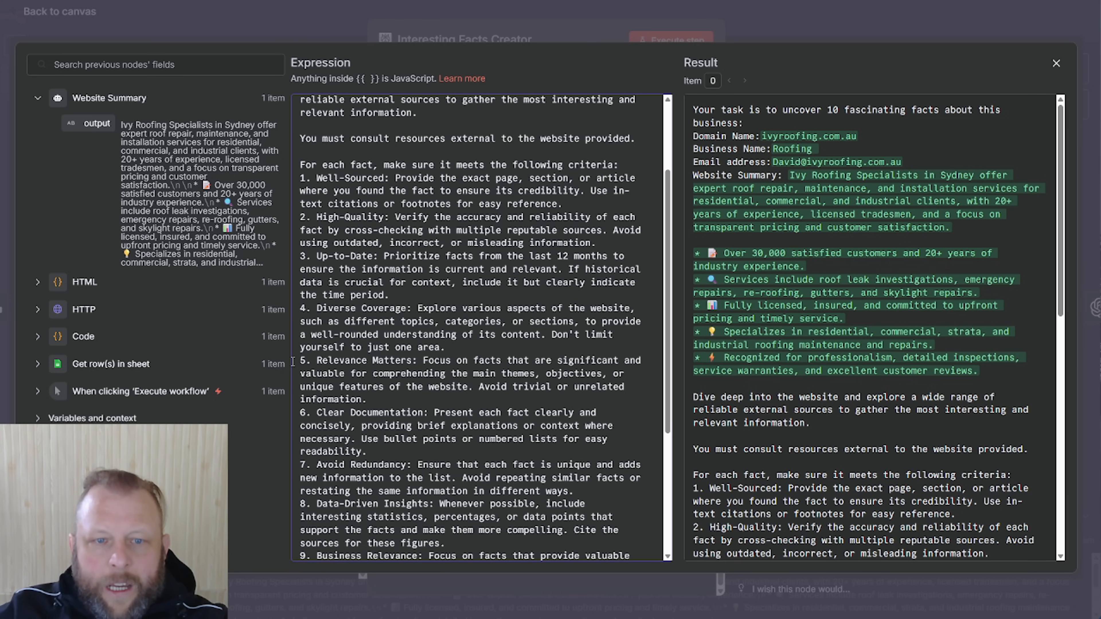
drag(334, 360, 440, 360)
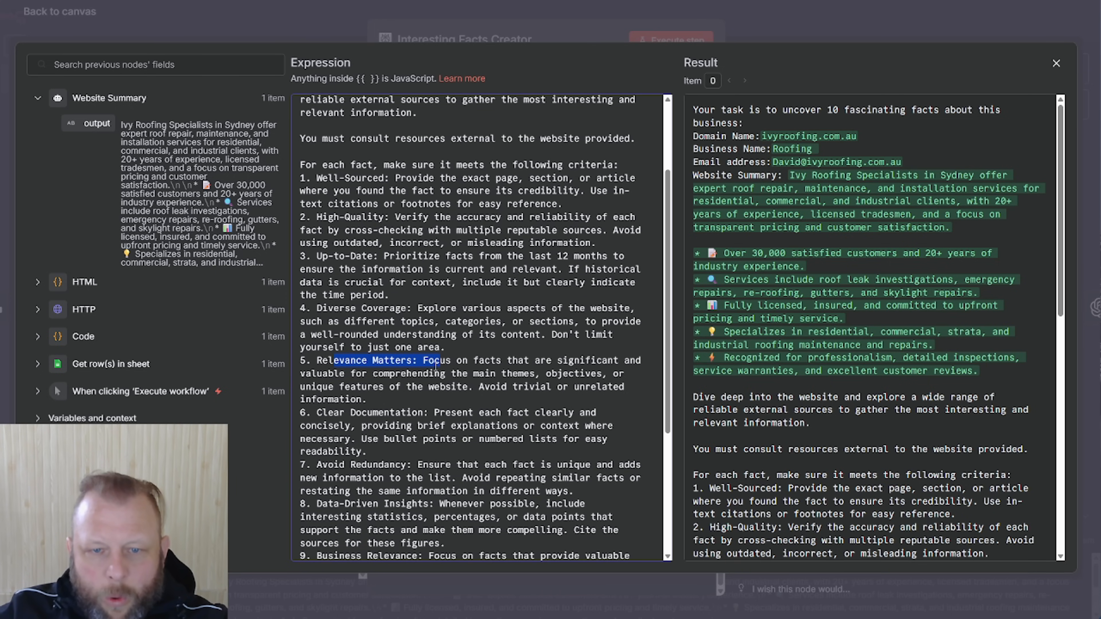
scroll(479, 399, down, 3)
scroll(479, 399, down, 1)
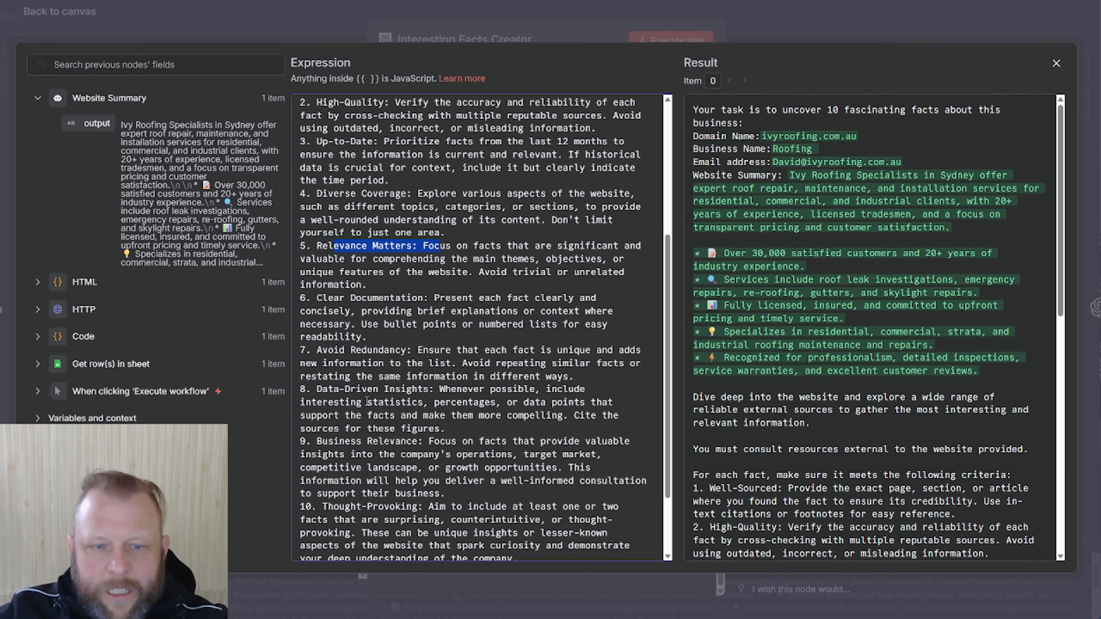
drag(324, 389, 434, 389)
scroll(298, 398, down, 4)
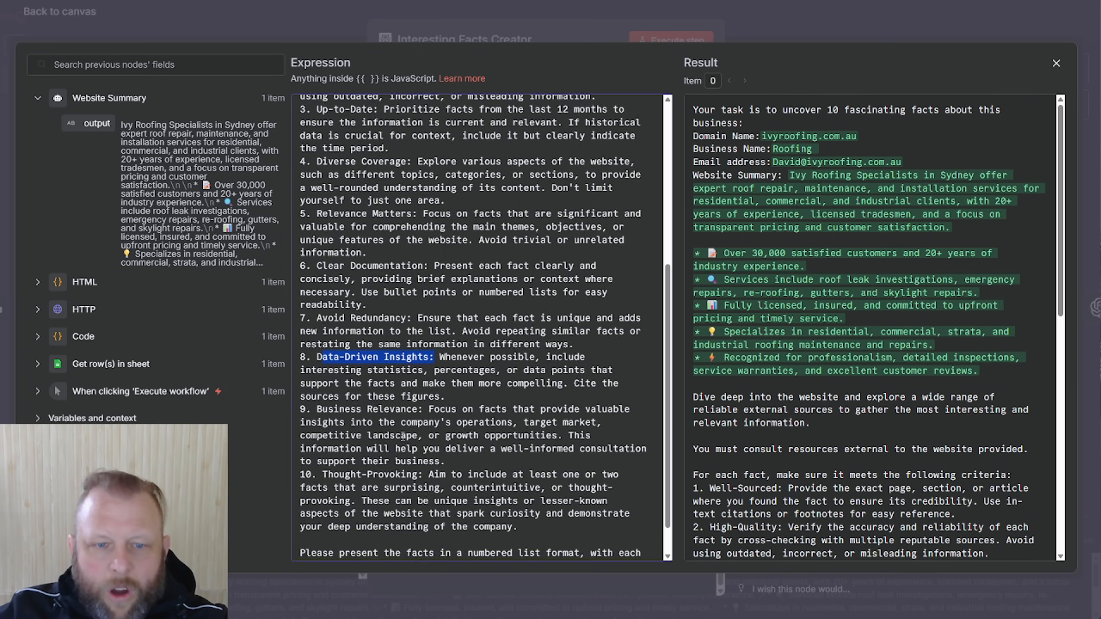
drag(317, 385, 415, 385)
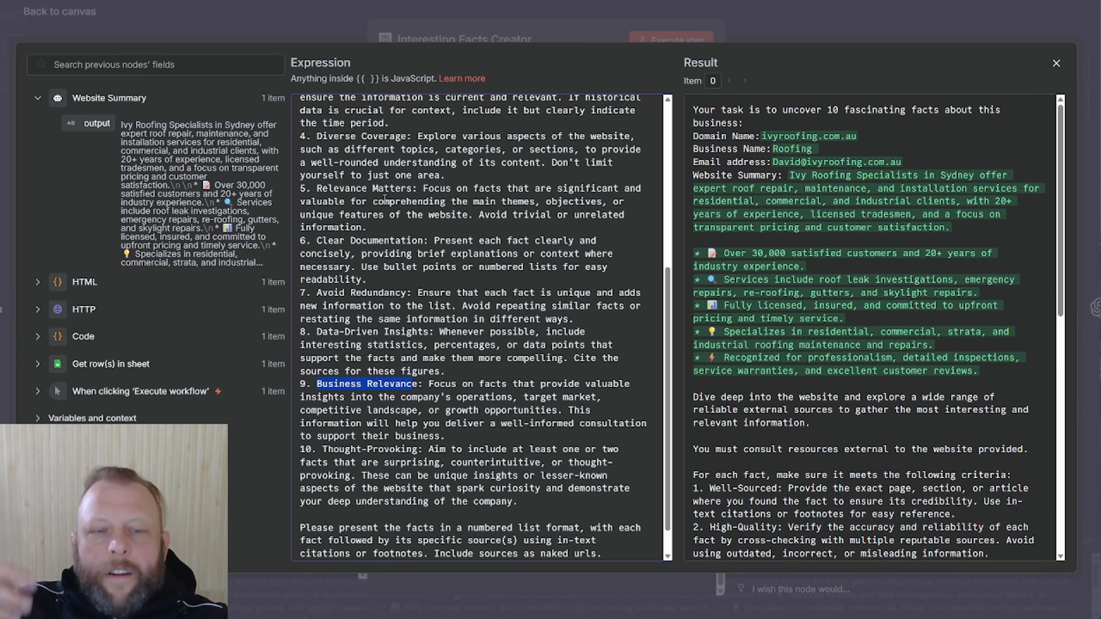
drag(328, 450, 417, 450)
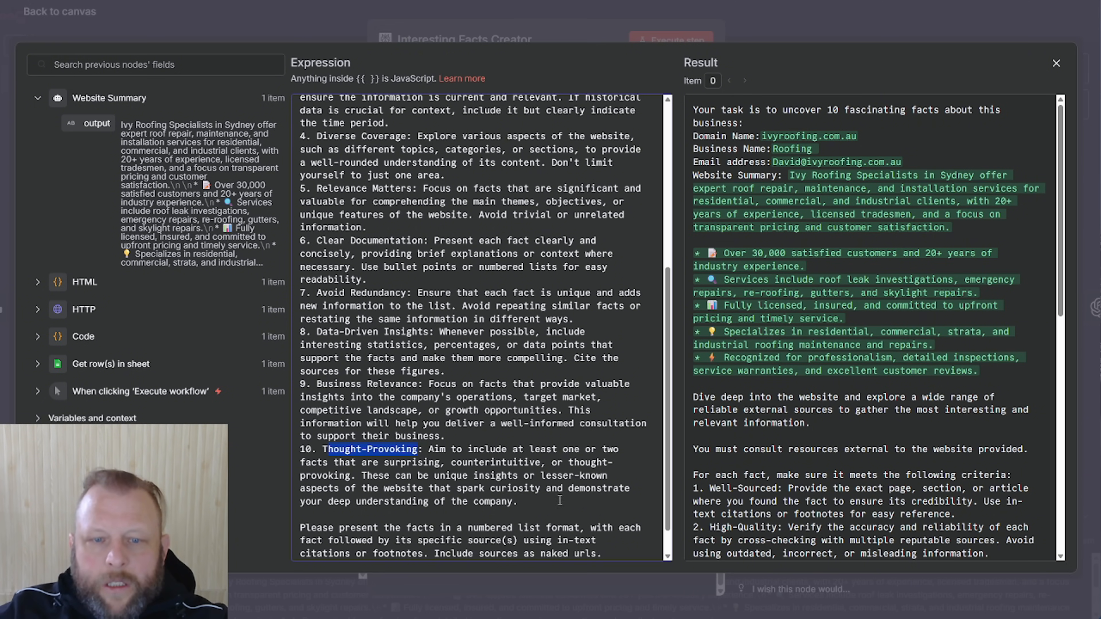
drag(536, 503, 305, 449)
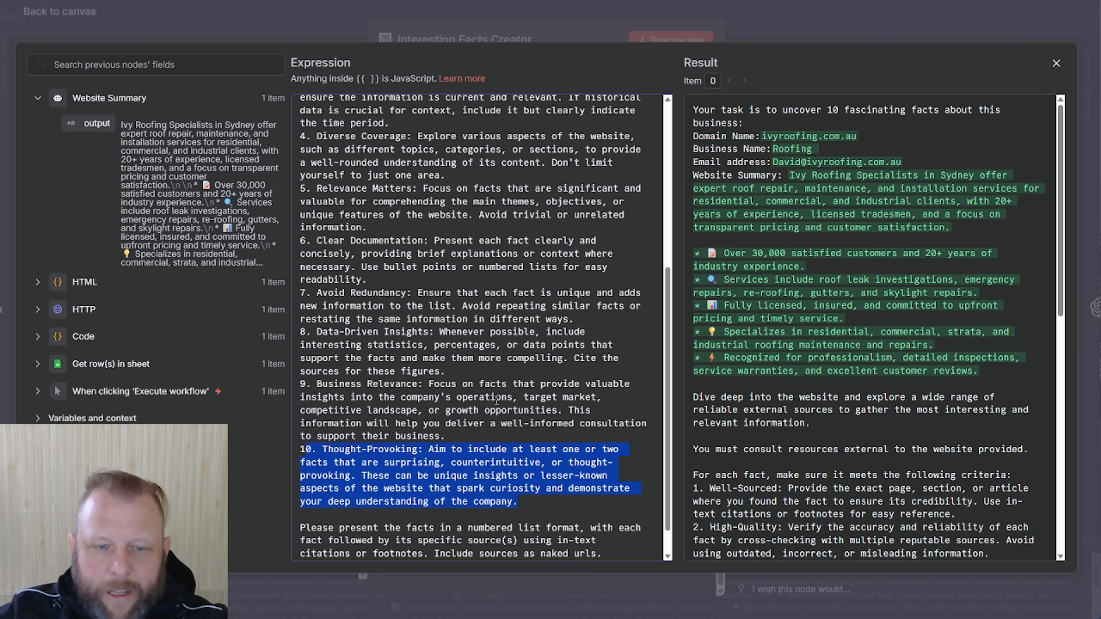
scroll(497, 400, down, 2)
click(542, 508)
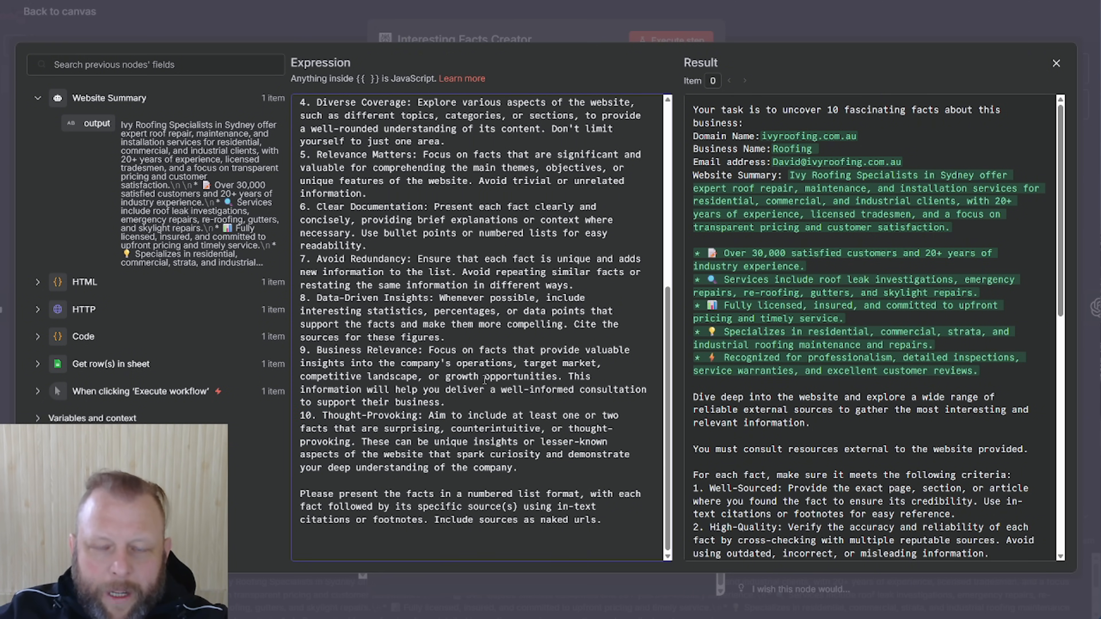
scroll(485, 379, up, 15)
scroll(484, 379, up, 2)
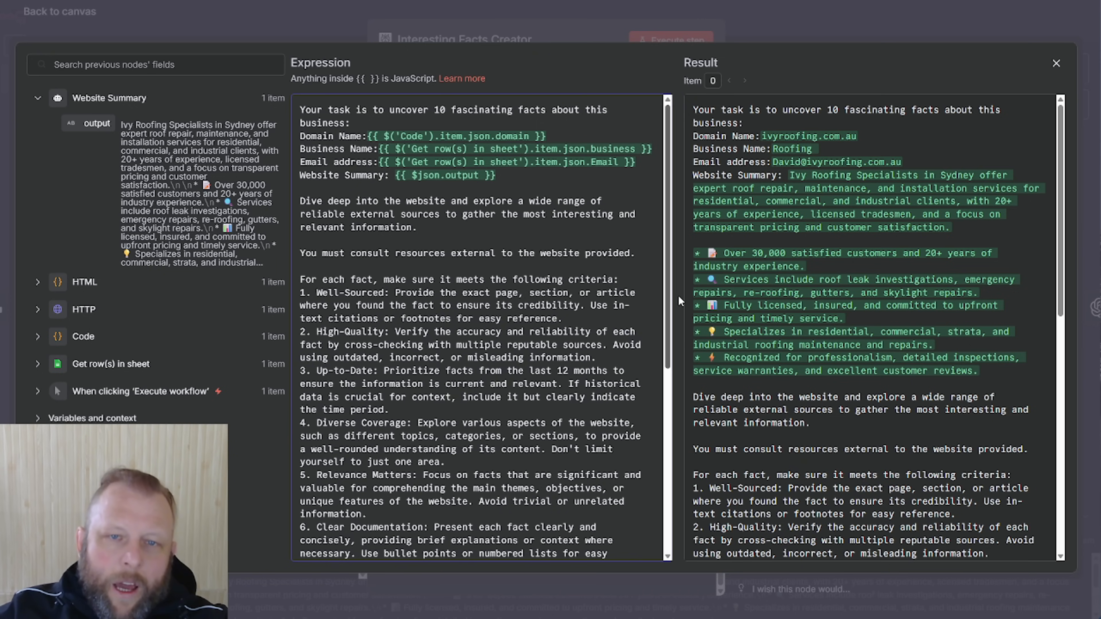
click(546, 37)
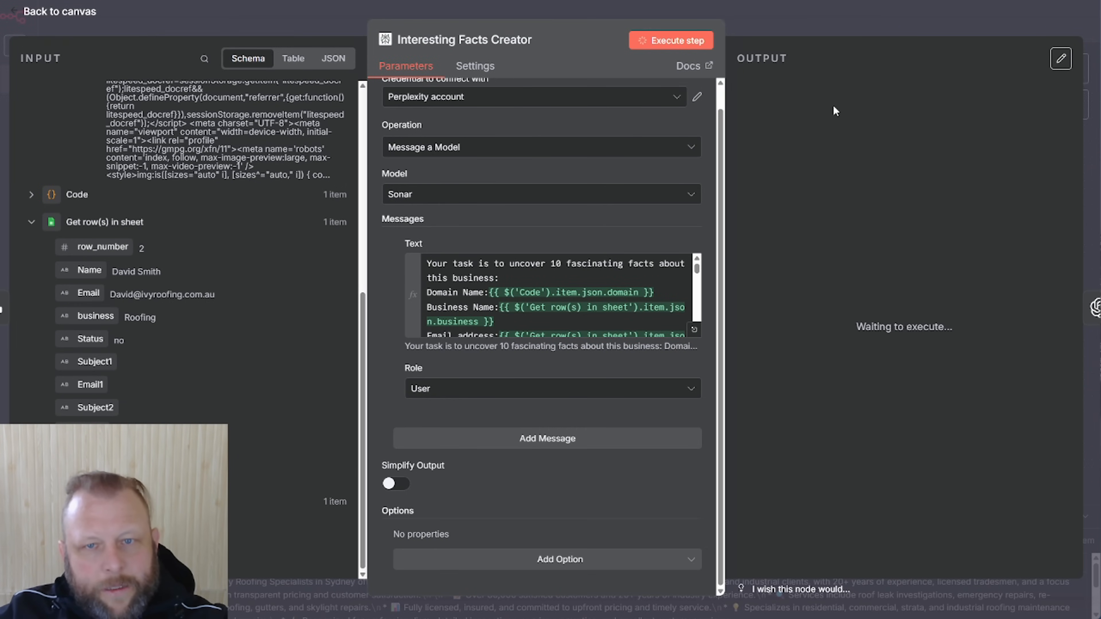
Pin the Website Summary output, then view Interesting Facts Creator's Perplexity facts output
click(841, 17)
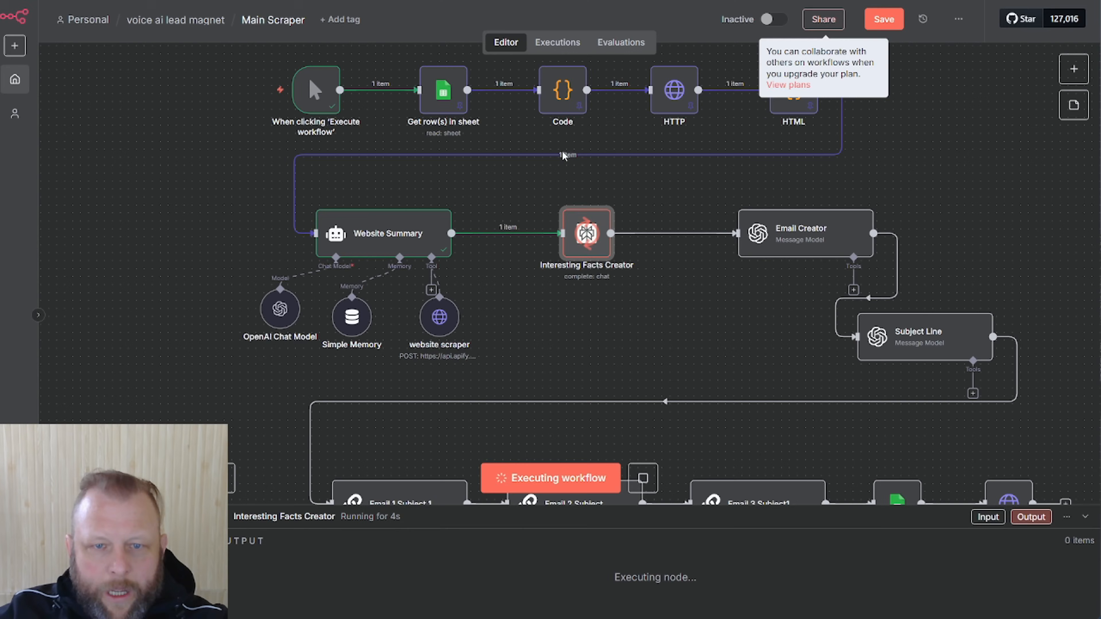
double_click(412, 234)
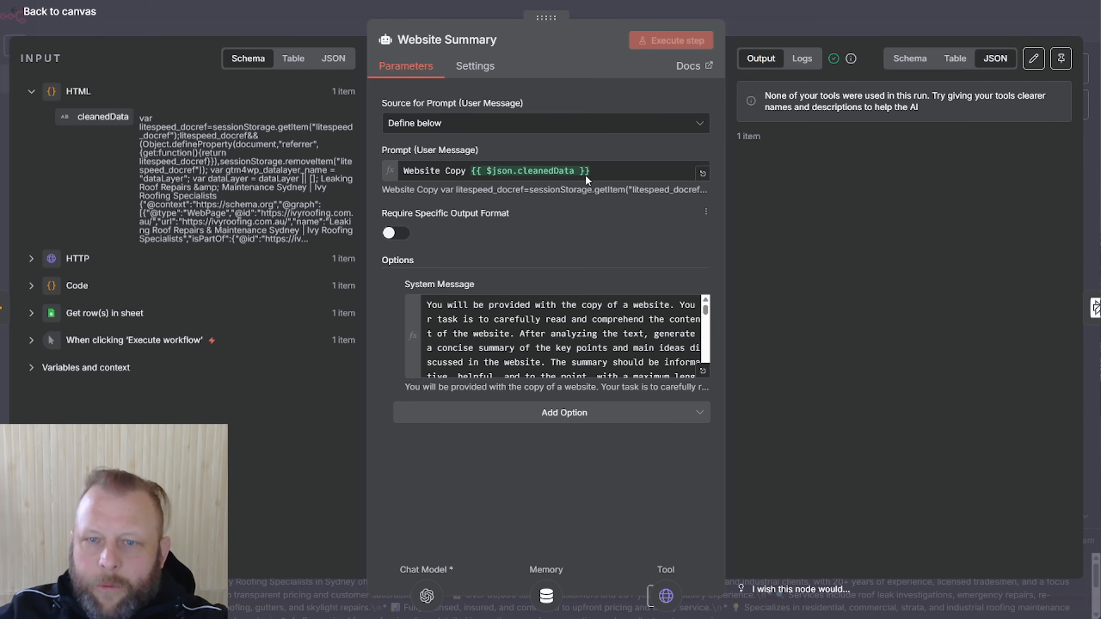
click(1061, 58)
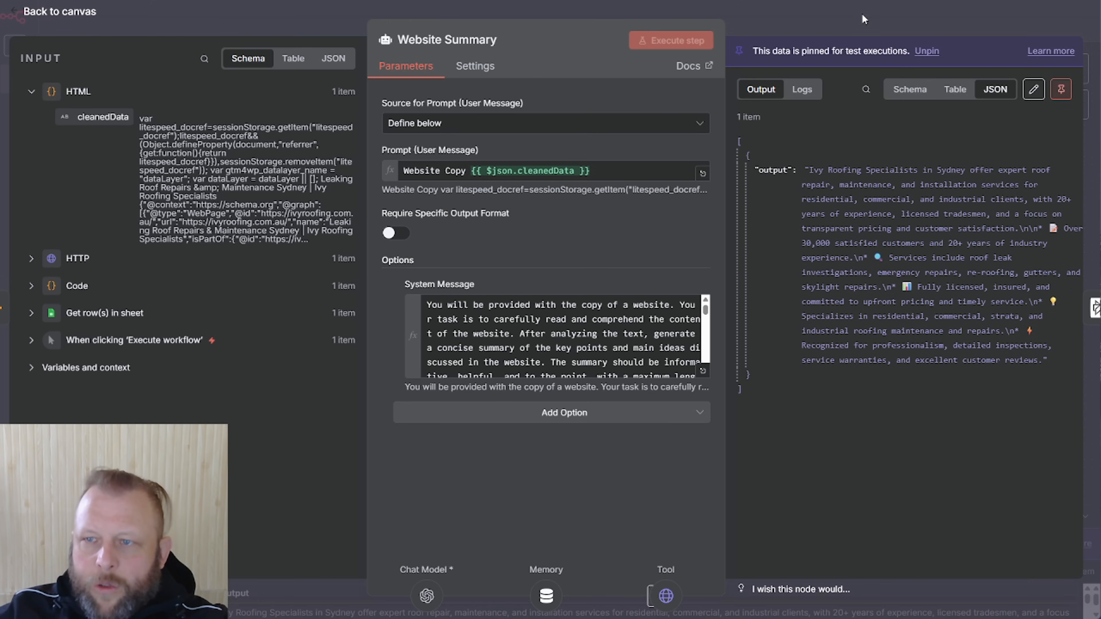
click(863, 18)
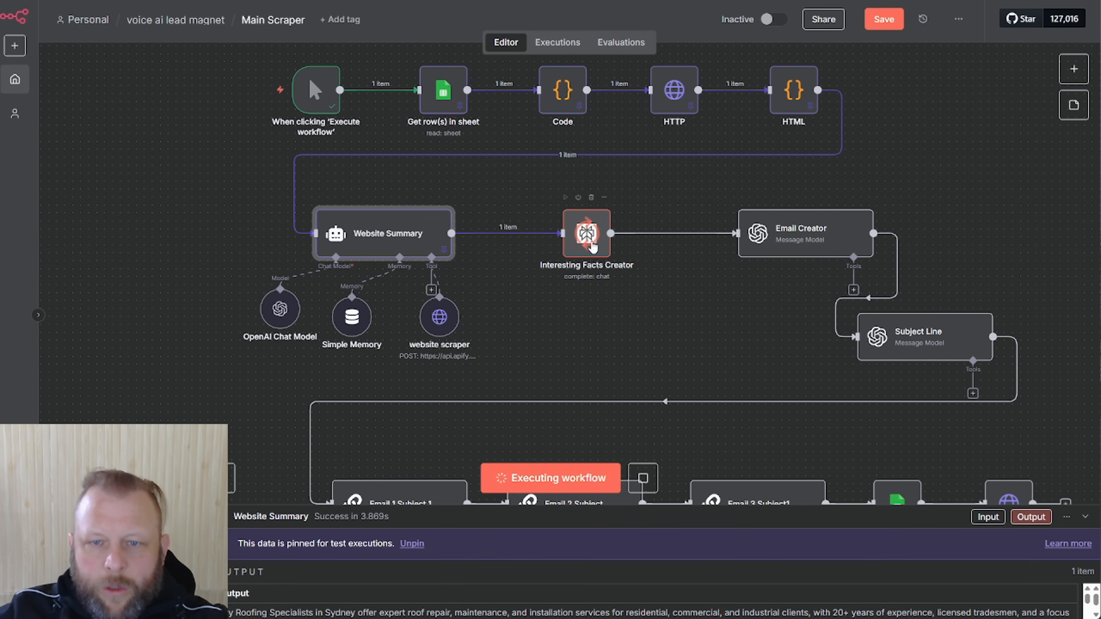
double_click(592, 246)
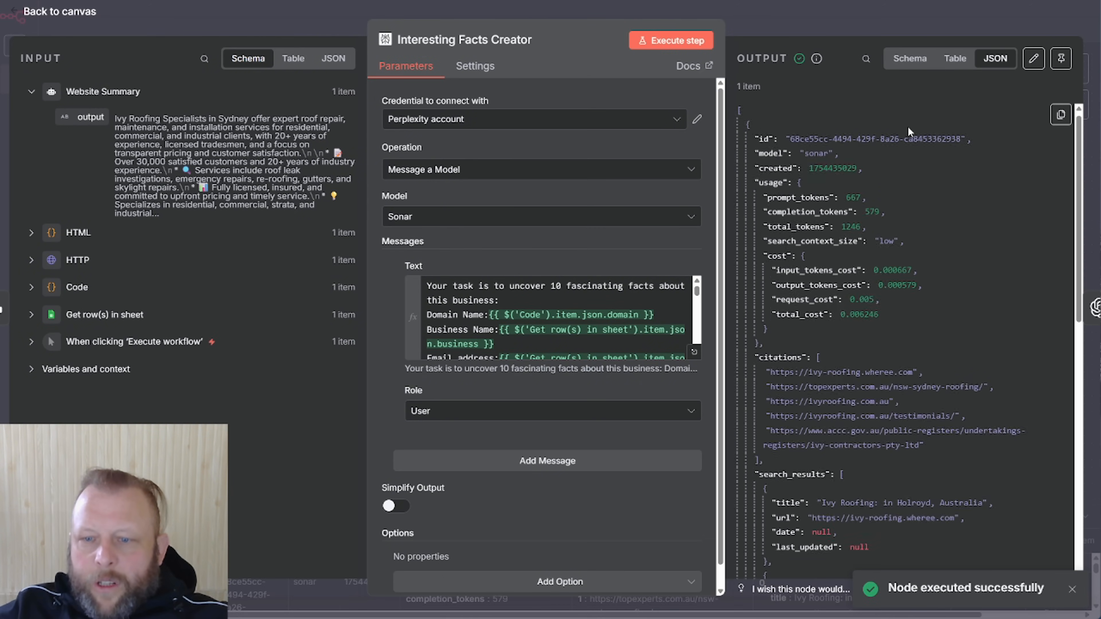
Read through the returned facts, highlighting the 30,000 satisfied customers and over 20 years claims
scroll(908, 126, down, 3)
scroll(908, 126, down, 10)
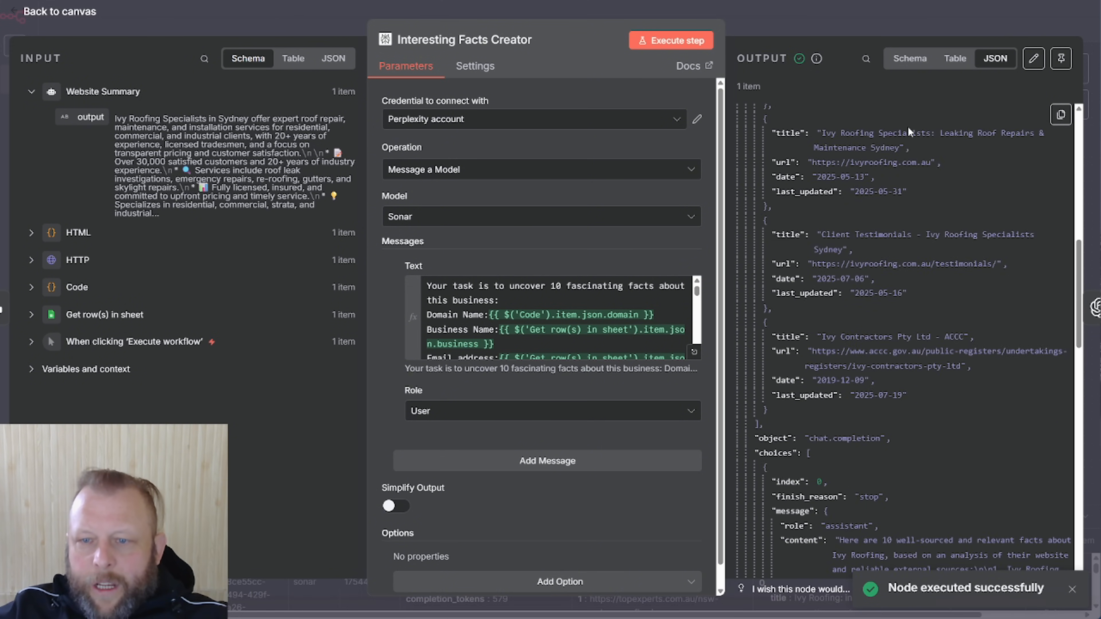
scroll(908, 126, down, 7)
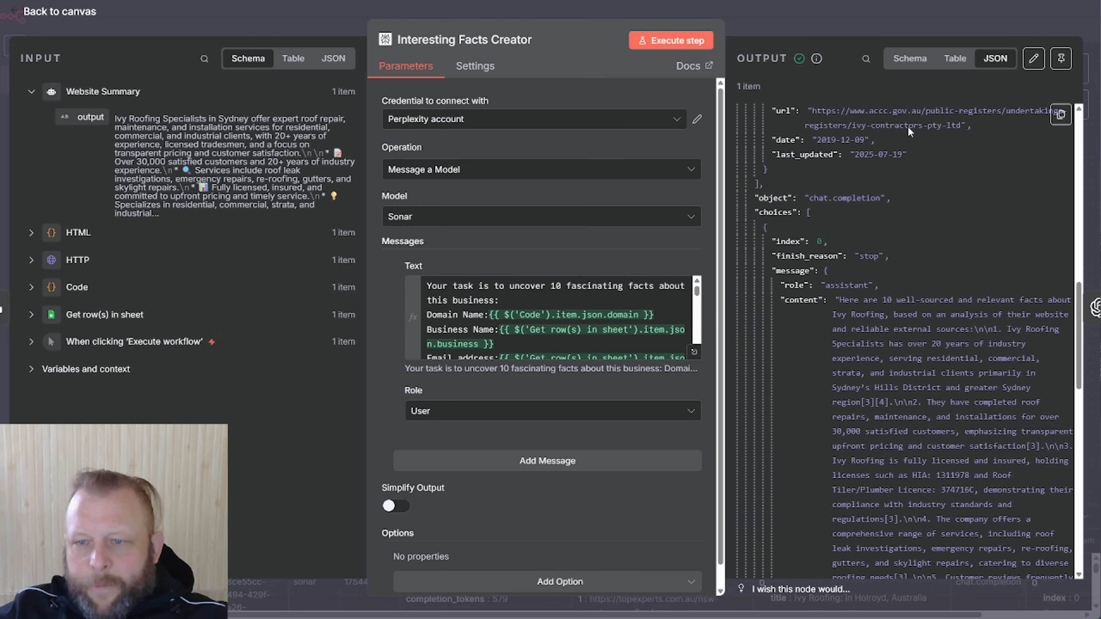
scroll(905, 423, down, 5)
scroll(927, 366, up, 5)
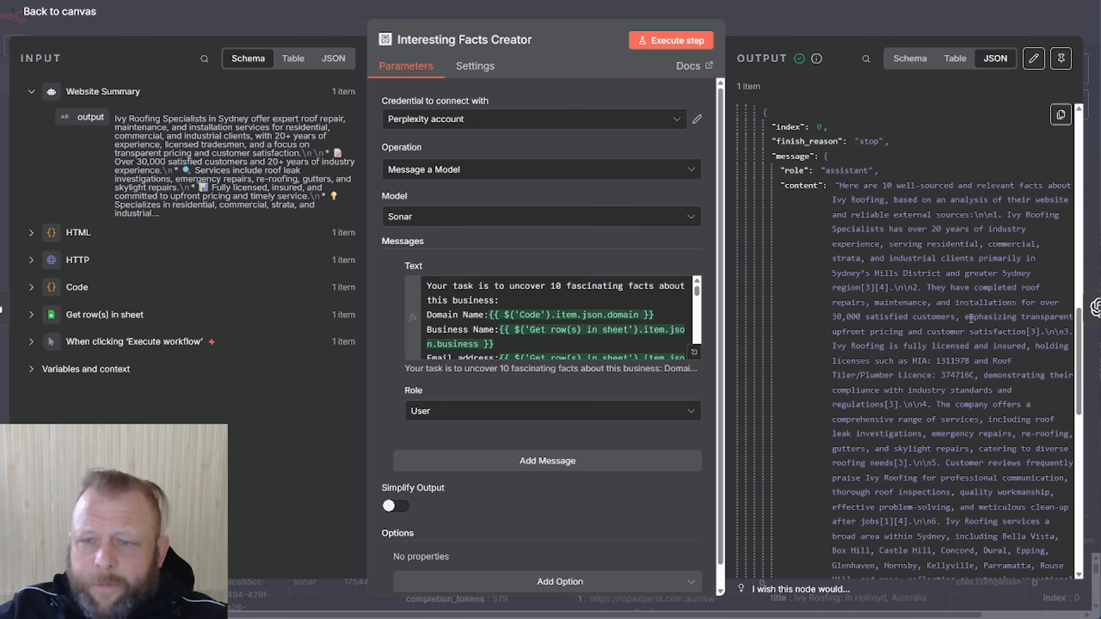
scroll(958, 398, down, 3)
scroll(957, 396, up, 5)
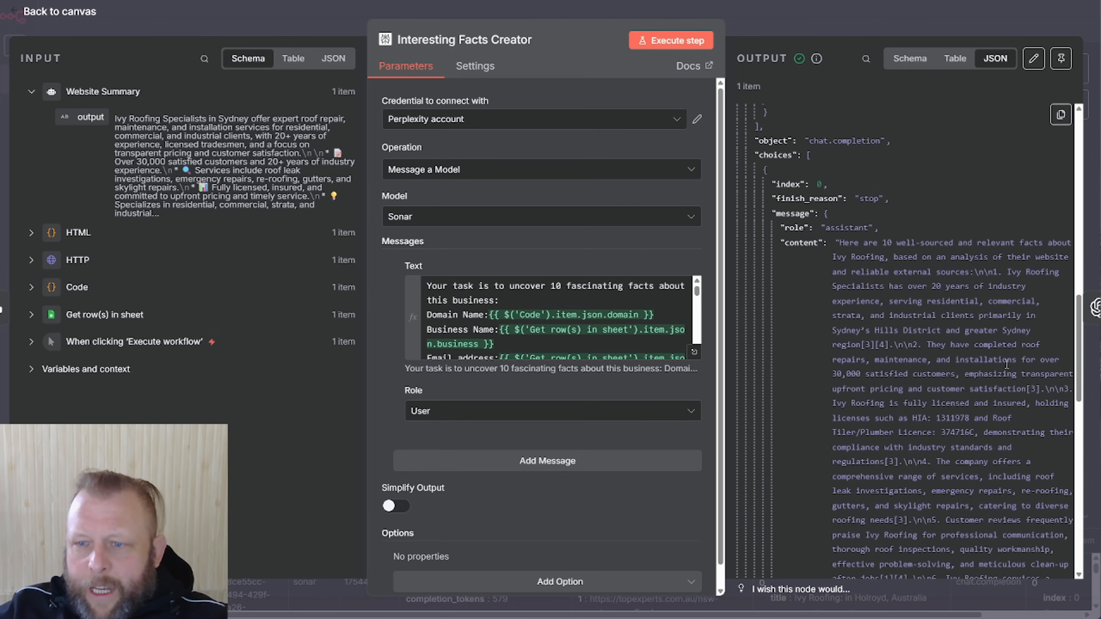
drag(833, 375, 907, 376)
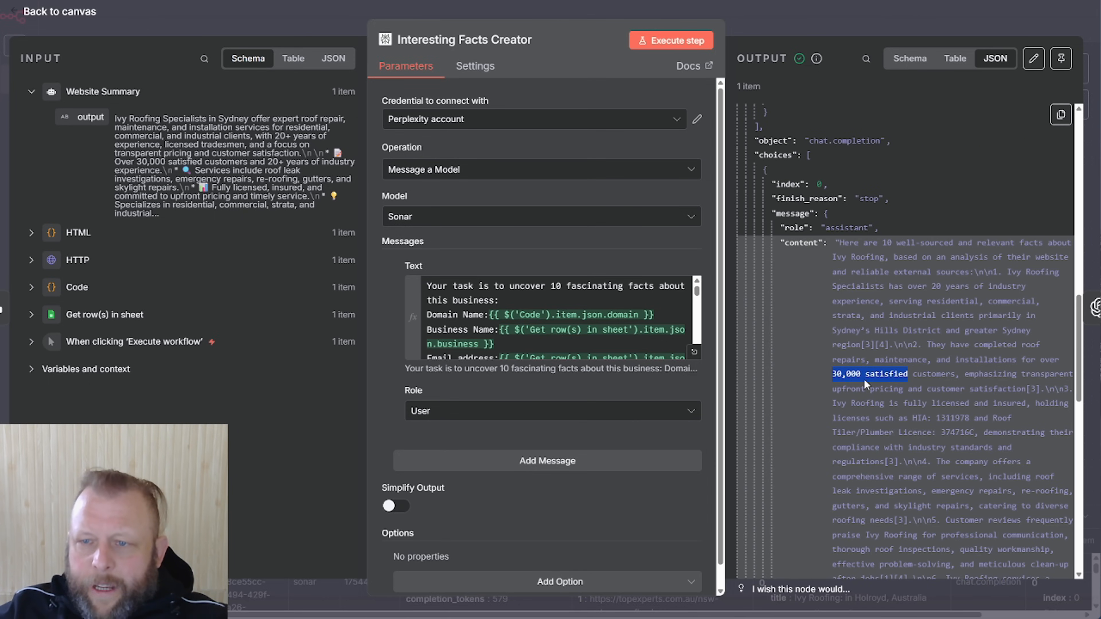
click(886, 411)
drag(923, 290, 967, 290)
Scroll through the remaining facts and sources, then go back to the workflow canvas
scroll(968, 380, down, 1)
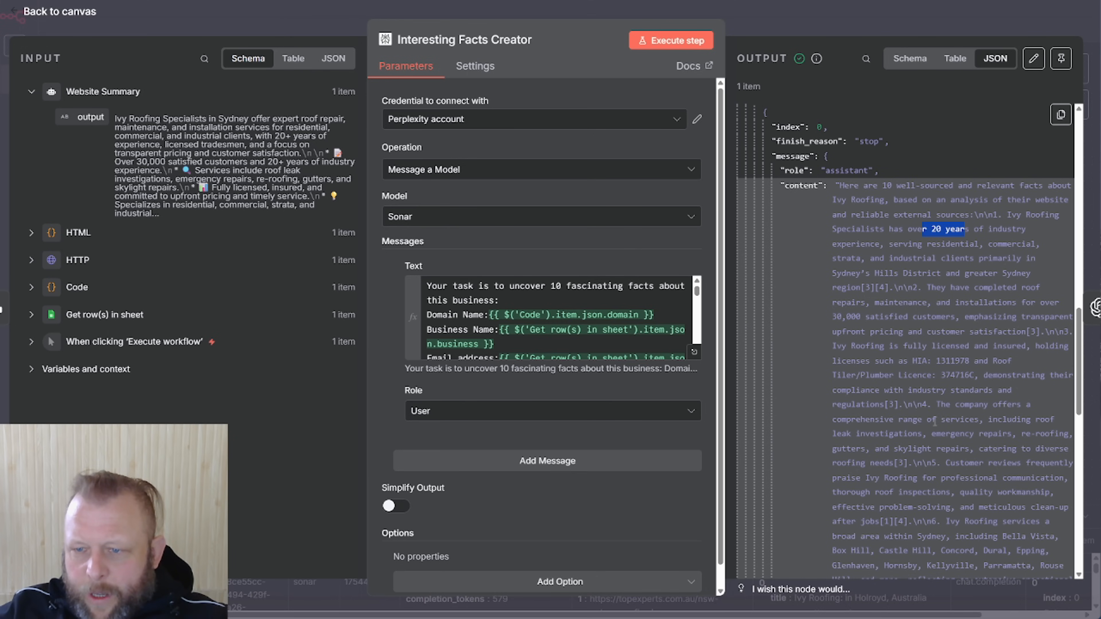
drag(883, 420, 918, 419)
scroll(956, 426, down, 2)
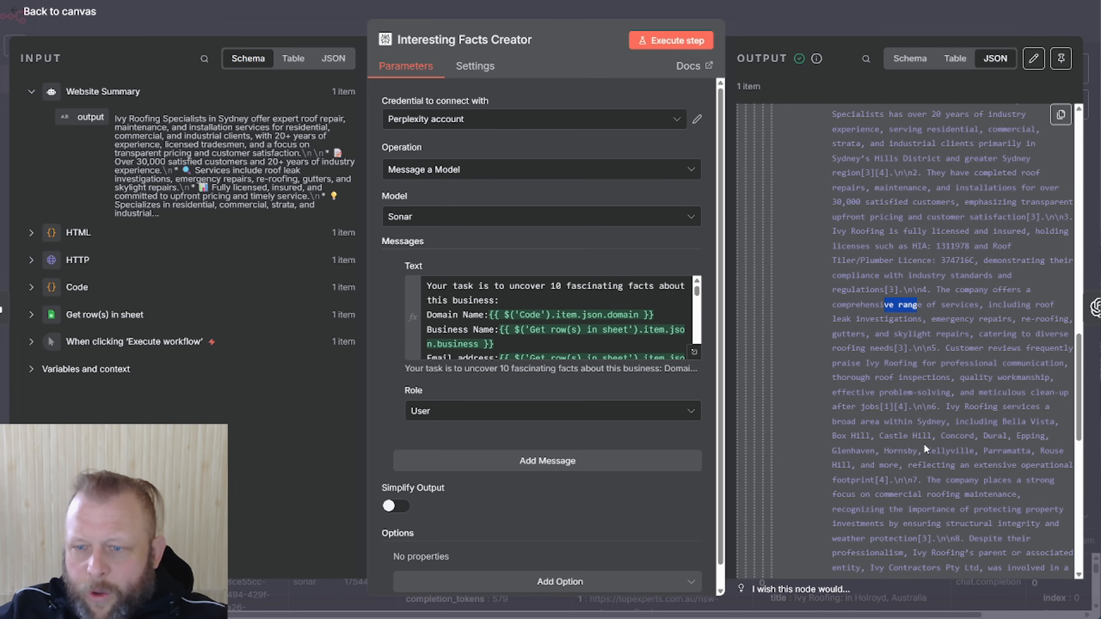
scroll(976, 440, down, 2)
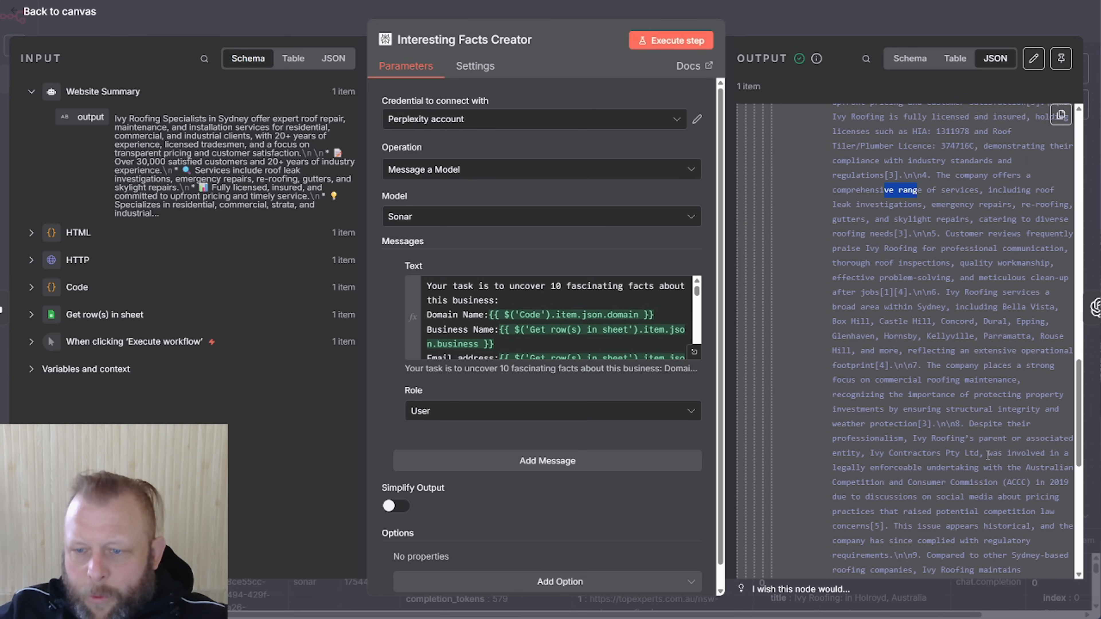
scroll(975, 454, down, 2)
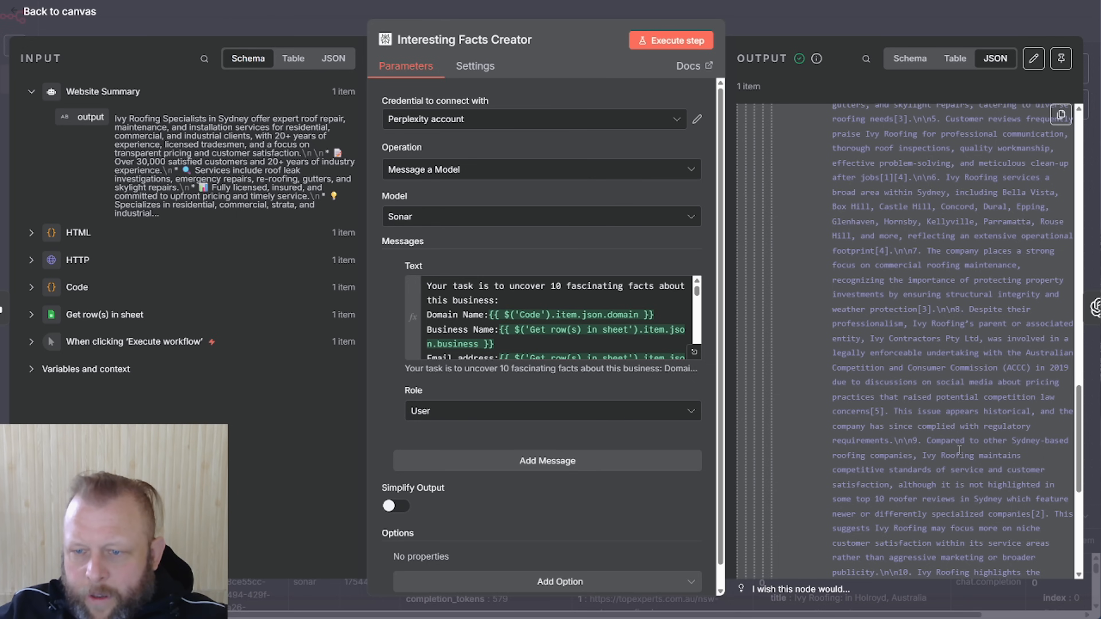
scroll(971, 453, down, 2)
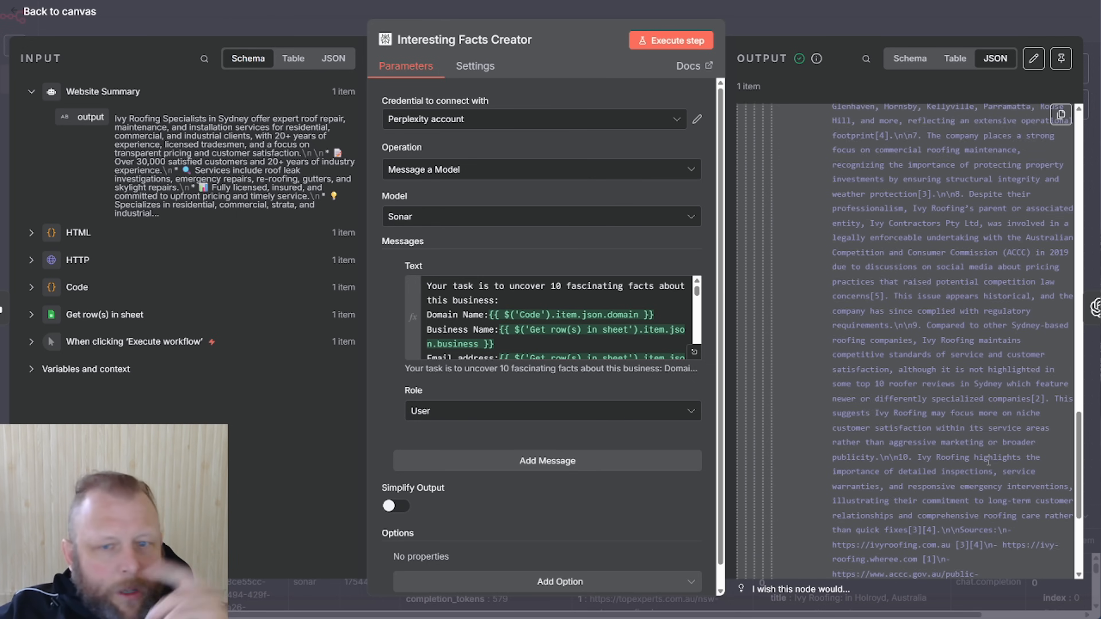
scroll(989, 462, down, 1)
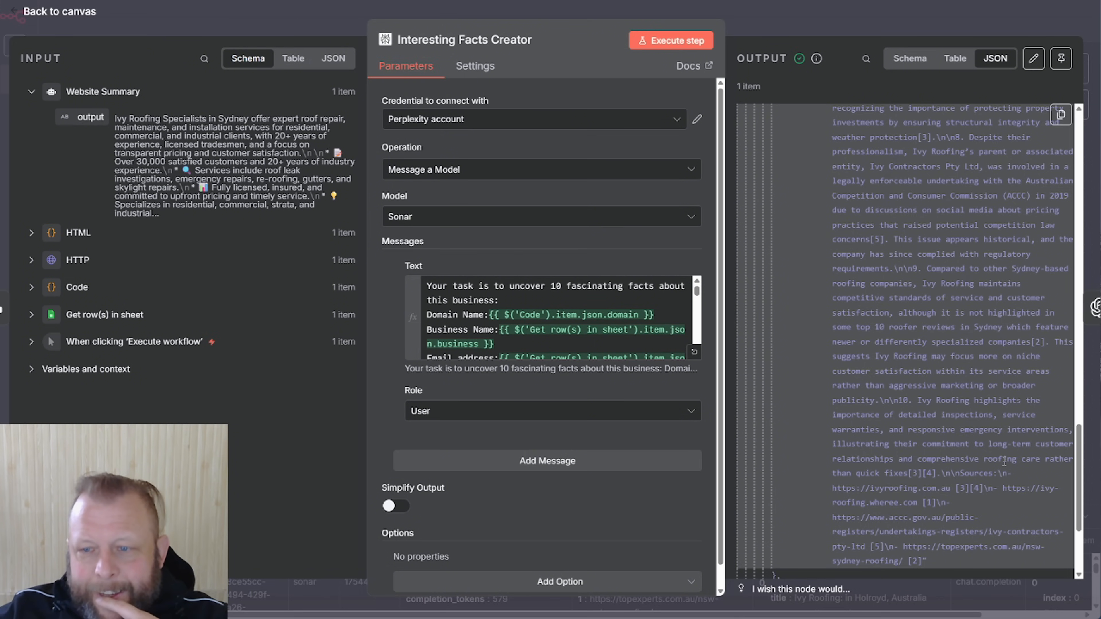
scroll(1004, 462, down, 2)
click(865, 18)
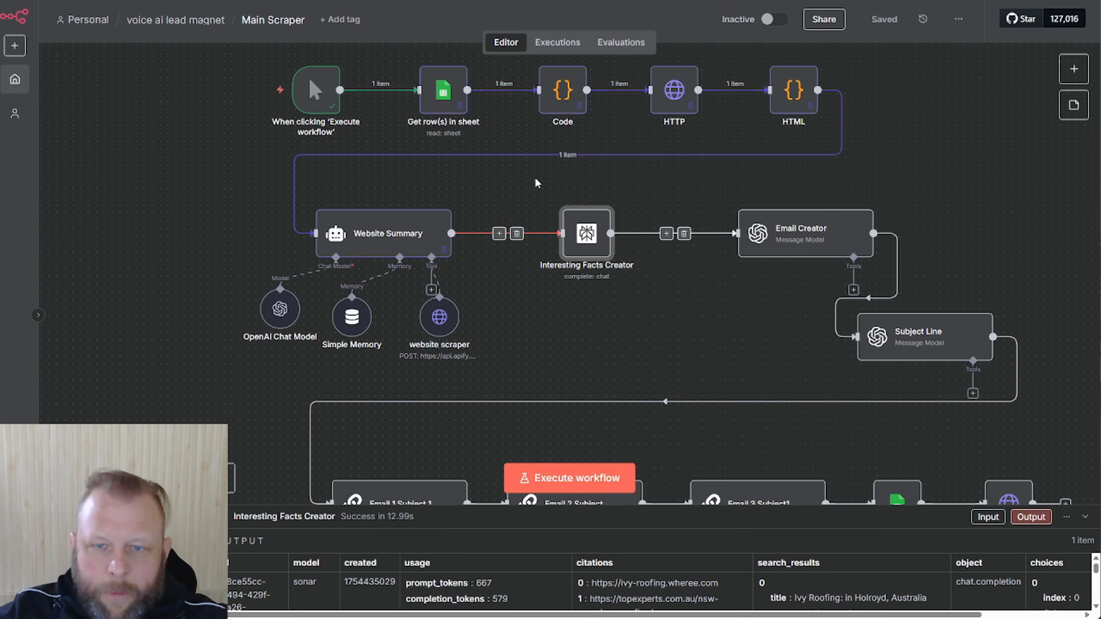
Copy the Interesting Facts Creator node and switch to the Personal workflows list
drag(535, 177, 643, 303)
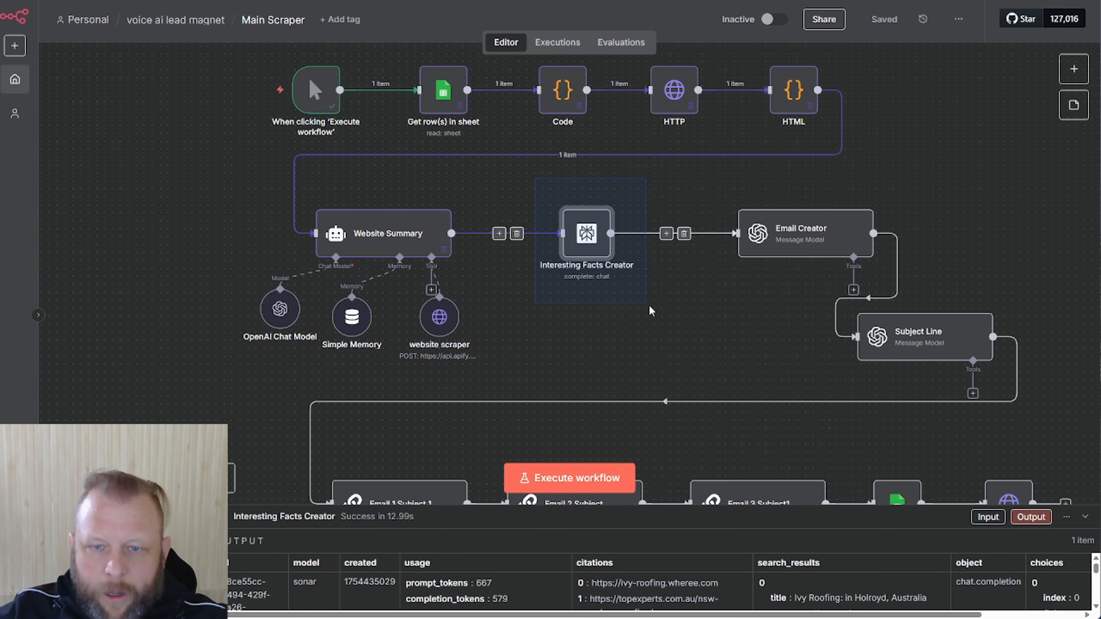
key(ctrl+c)
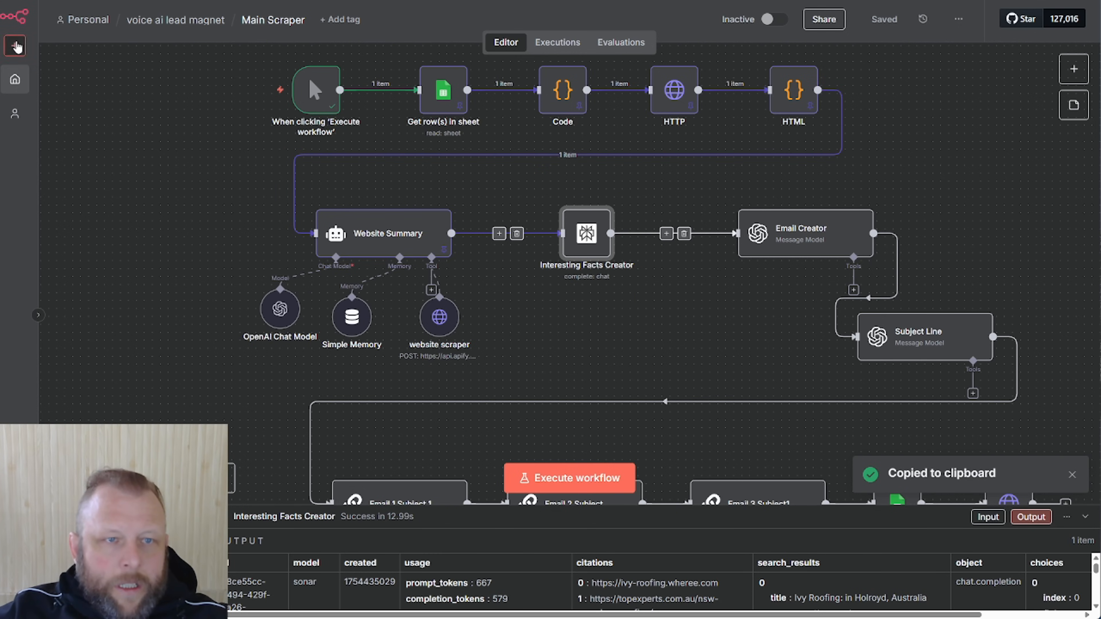
key(ctrl+Tab)
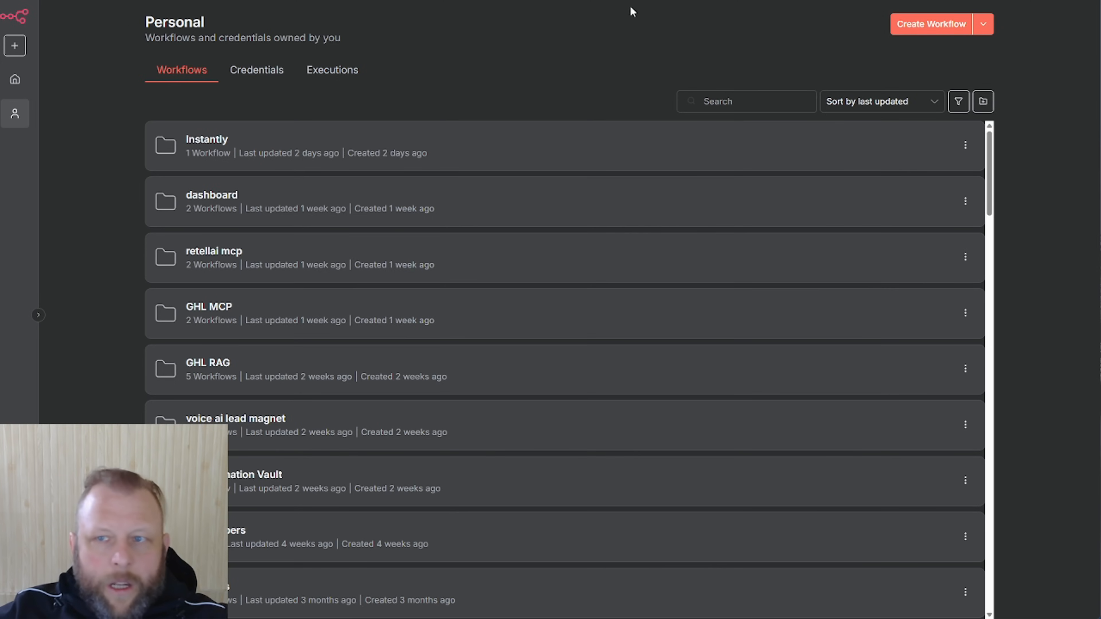
Create a new empty workflow and paste the copied Interesting Facts Creator node into it
click(894, 26)
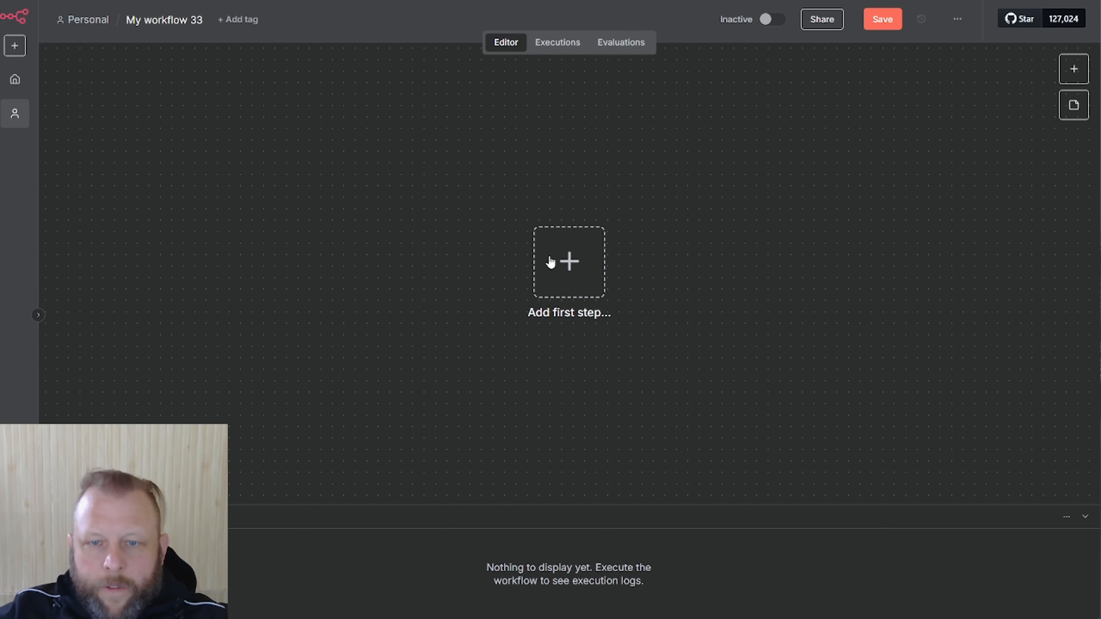
click(550, 257)
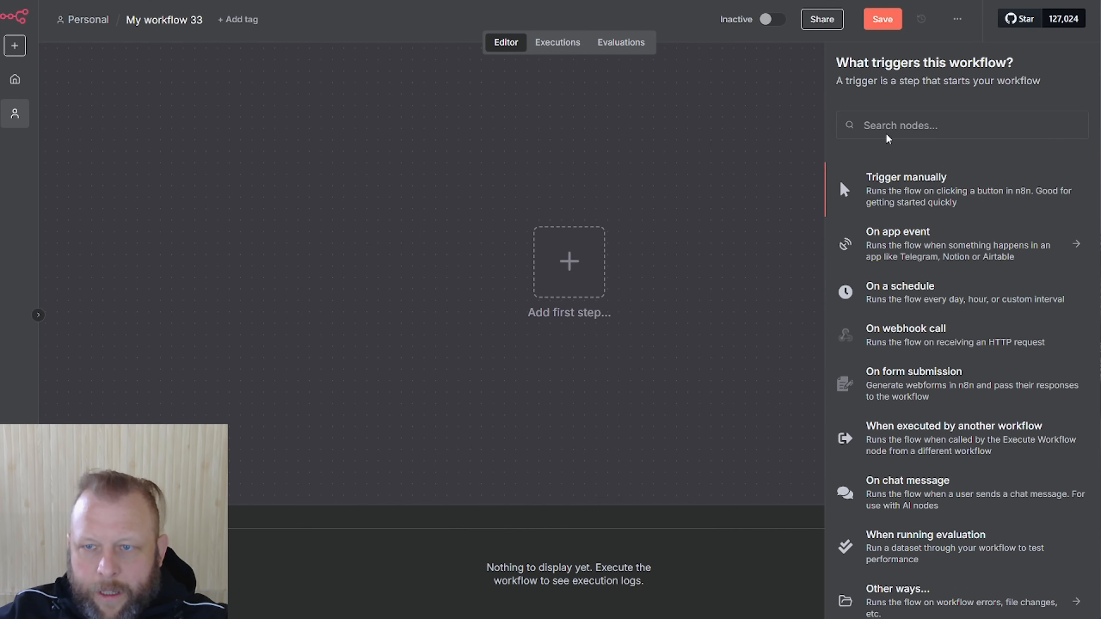
click(477, 161)
key(ctrl+v)
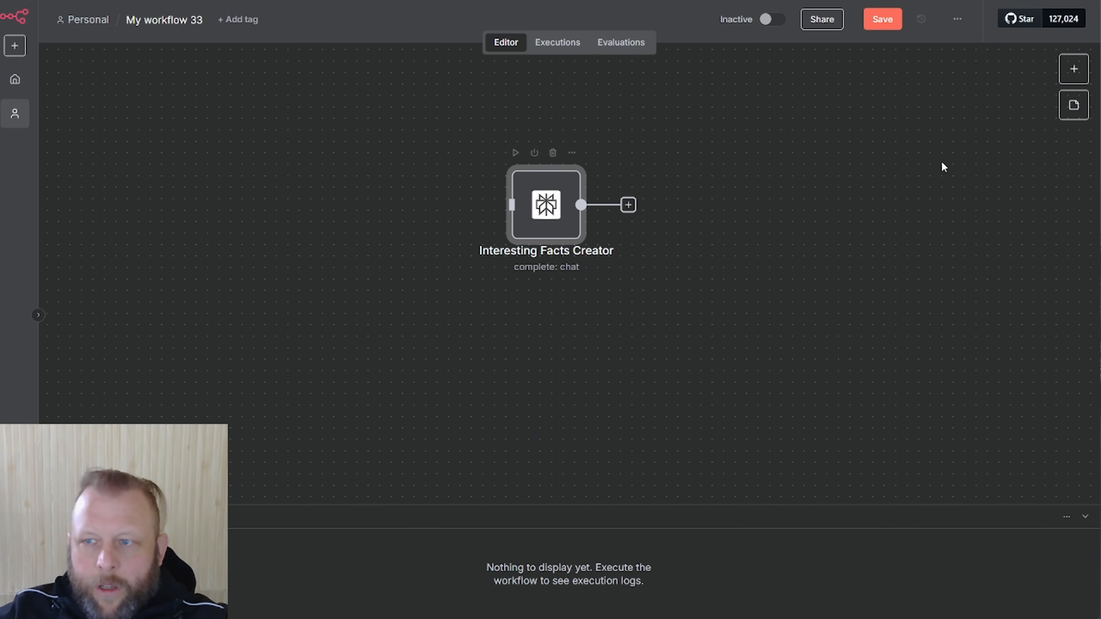
Add a manual trigger and connect it to Interesting Facts Creator
click(1074, 73)
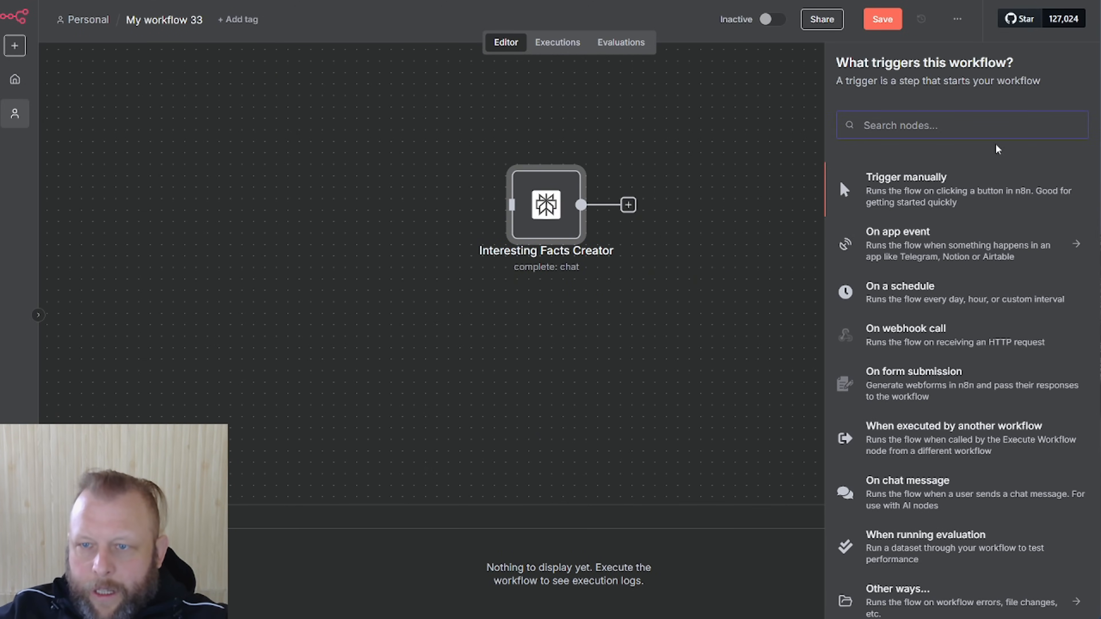
click(934, 176)
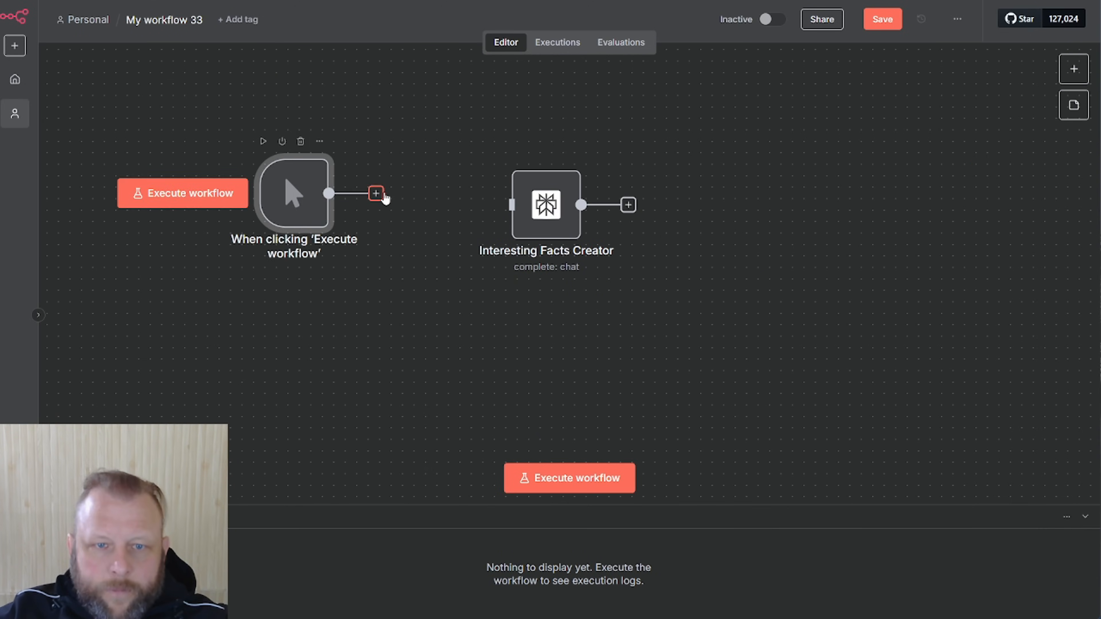
drag(329, 194, 513, 205)
Replace the prompt's domain, business and email lines with 'Business name: Superior Taekwondo New Zealand', removing Website Summary
double_click(542, 203)
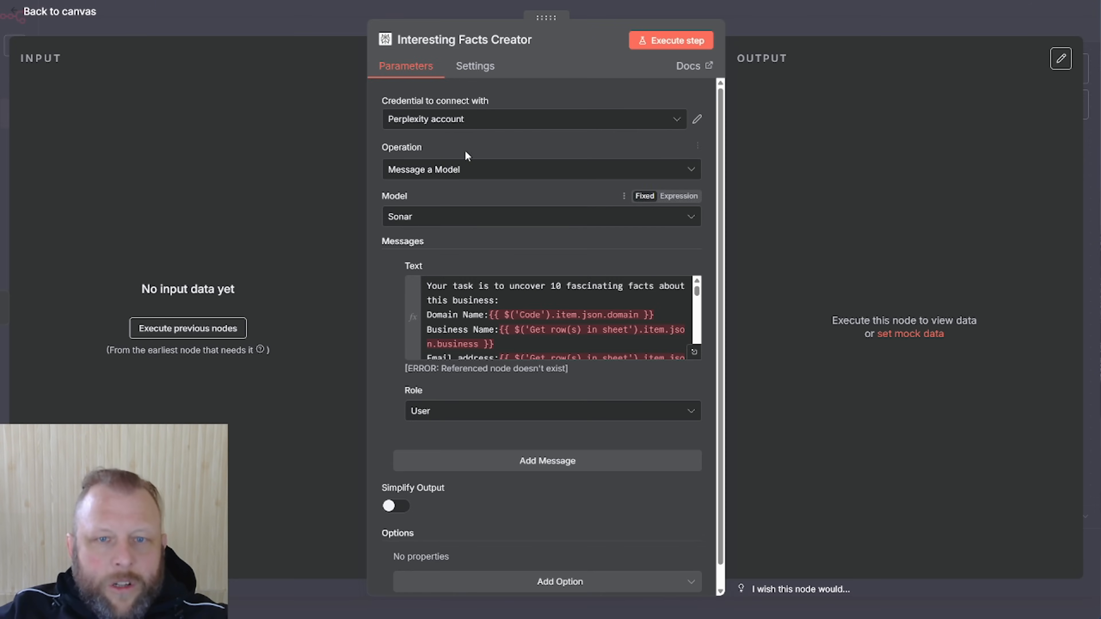
scroll(607, 325, down, 2)
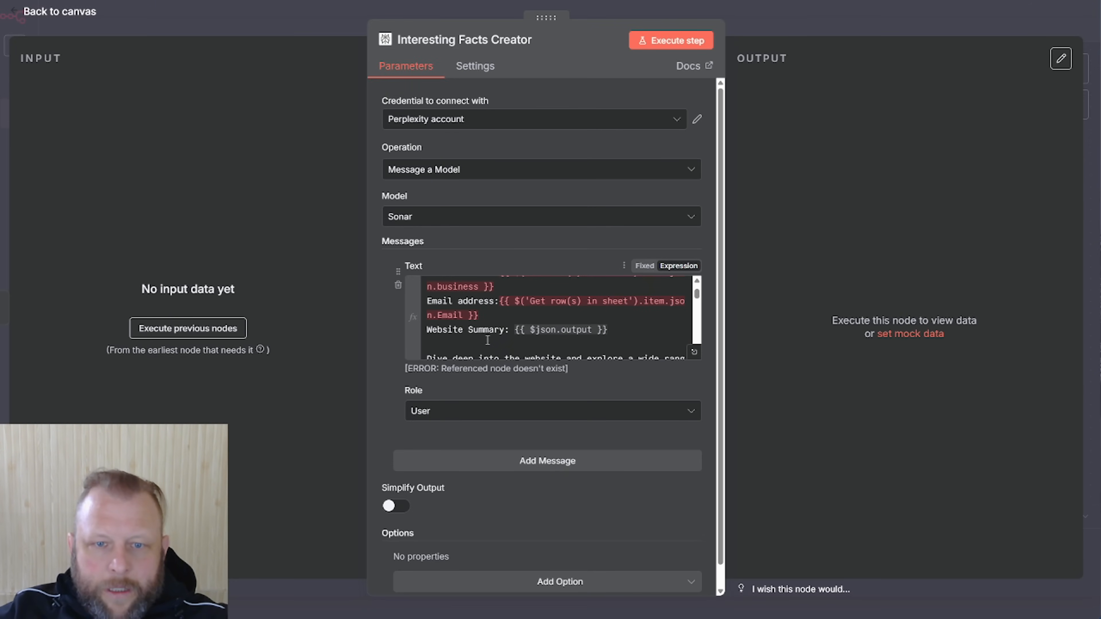
click(694, 352)
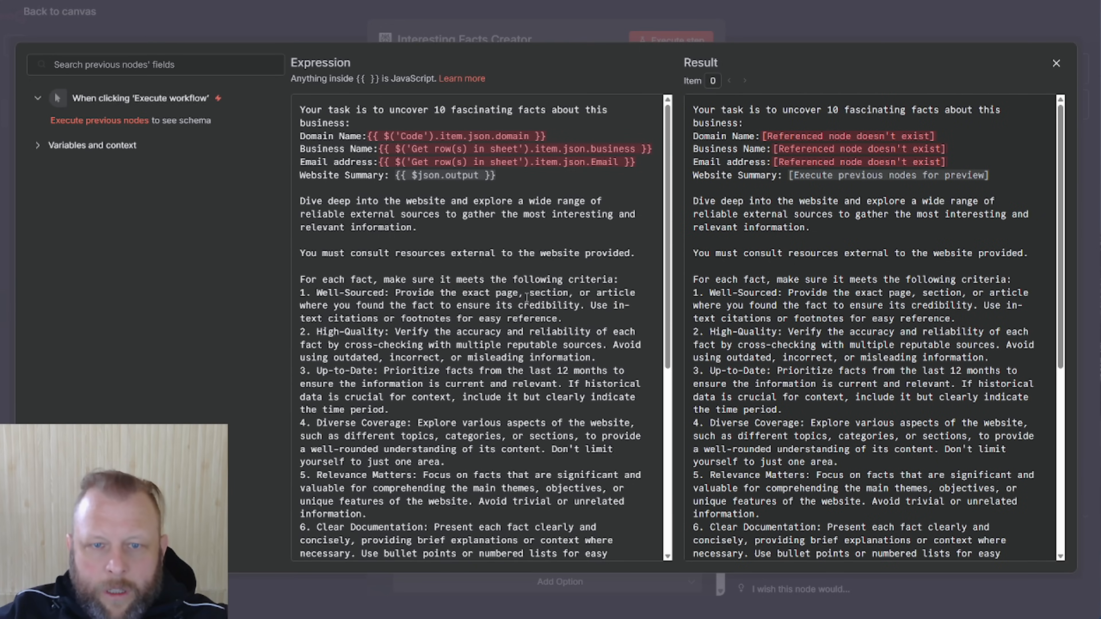
drag(642, 165, 292, 139)
text(Bus)
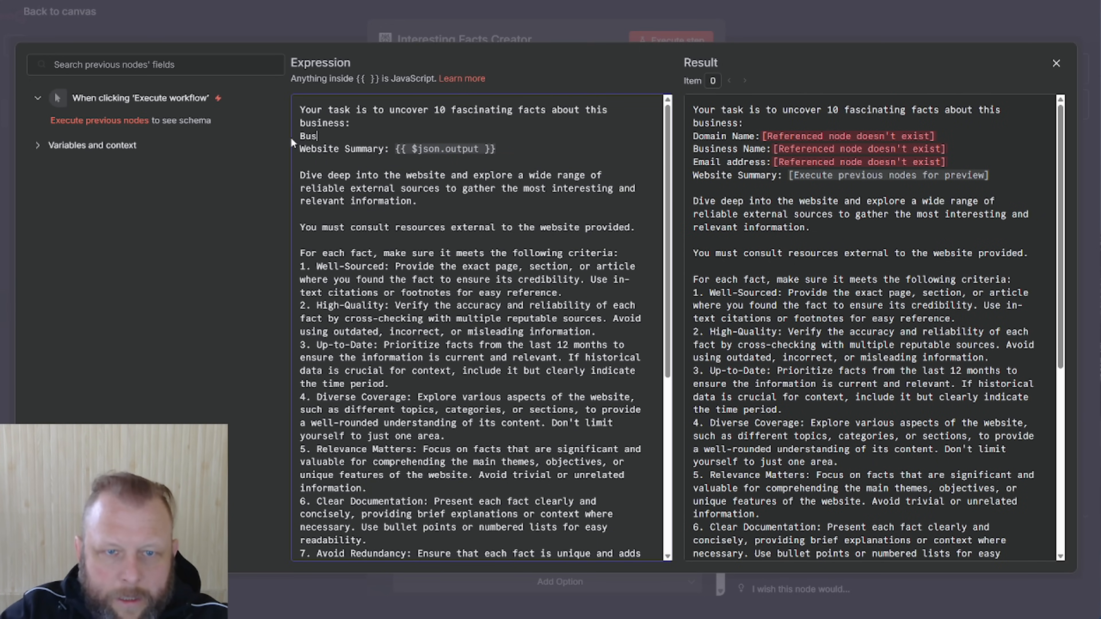
text(iness )
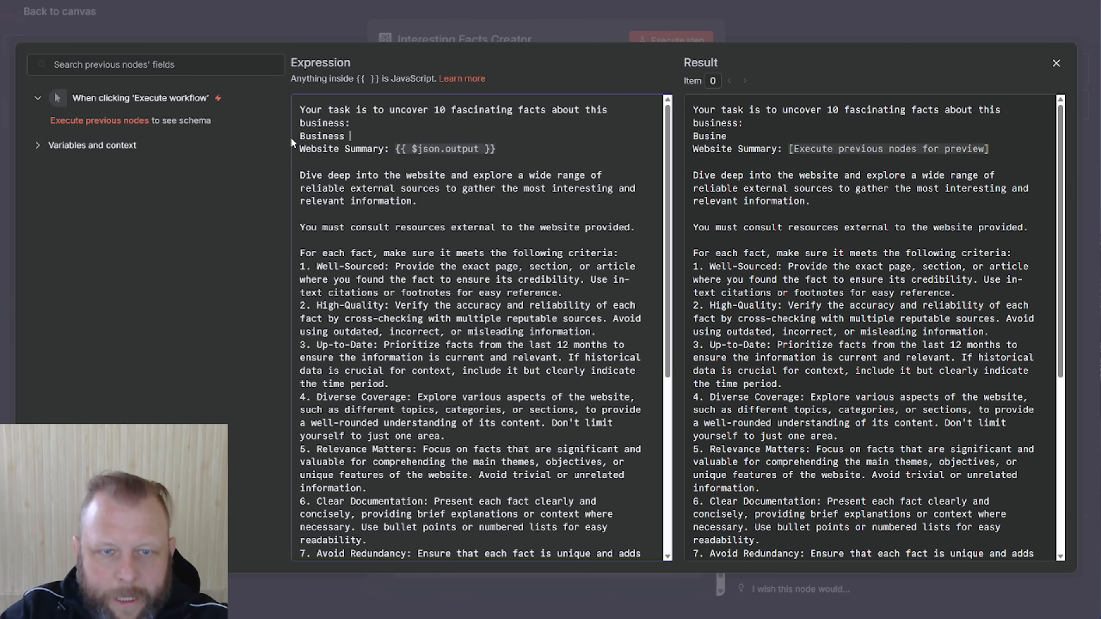
text(name: Su)
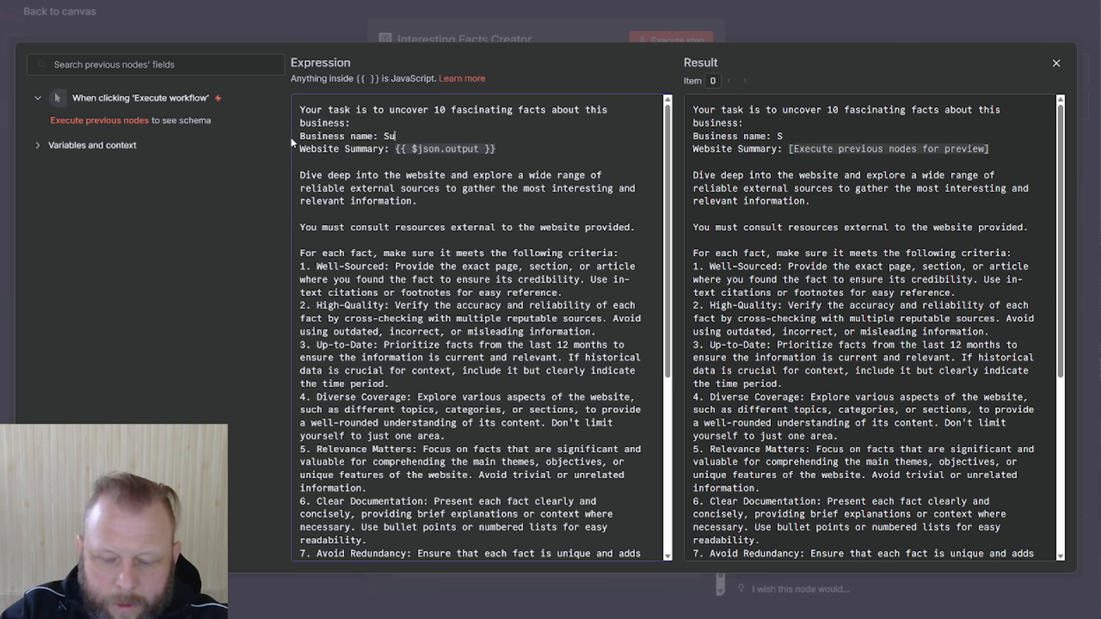
text(perior Tae)
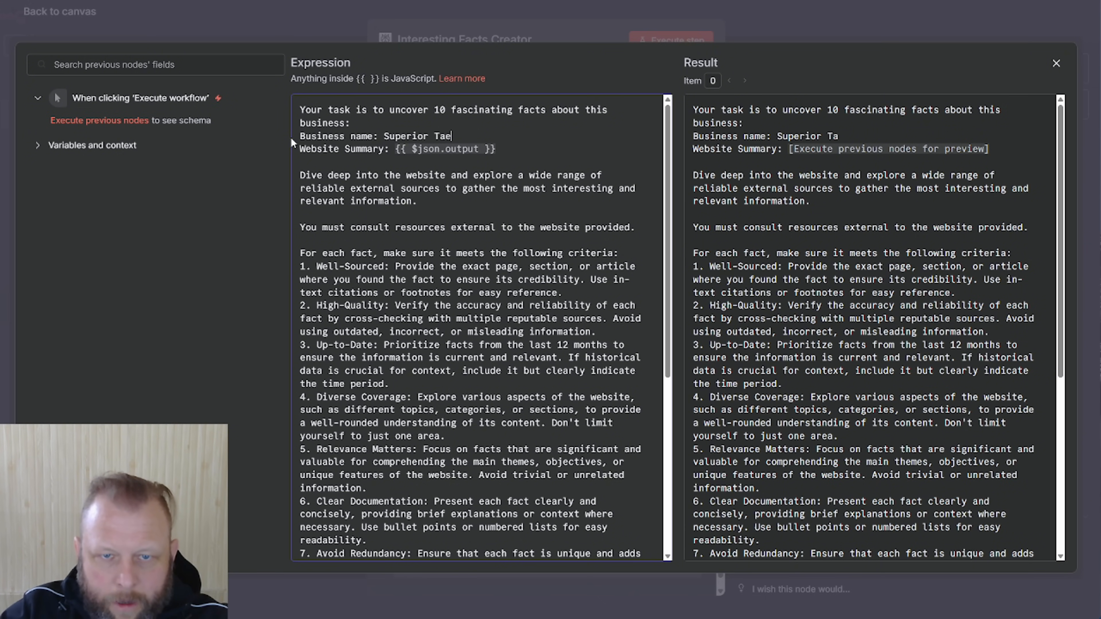
text(kwondow)
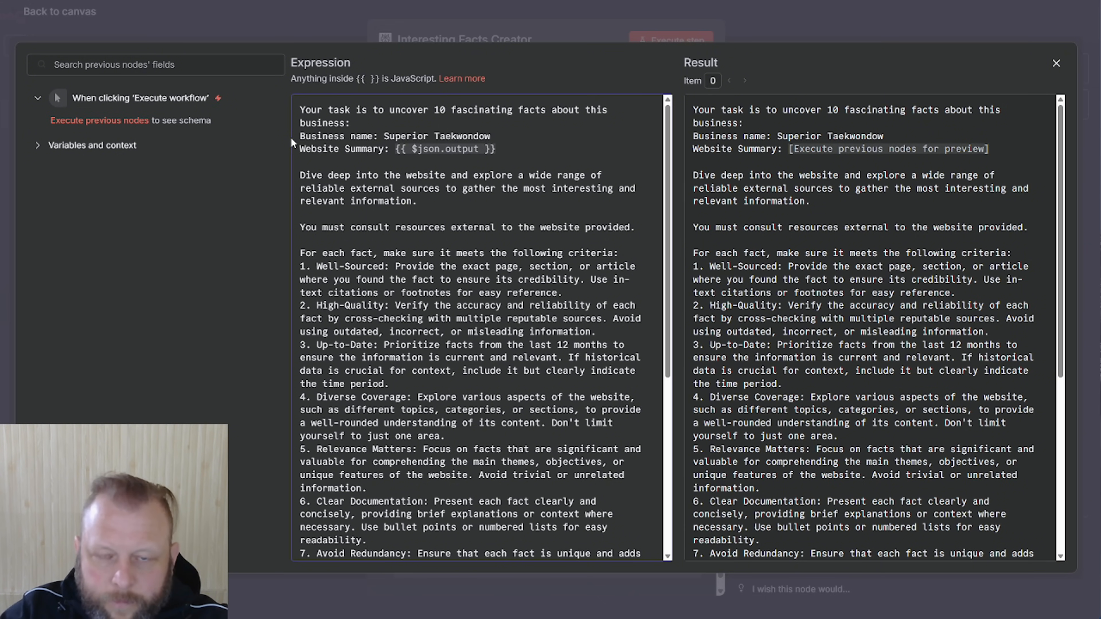
key(BackSpace)
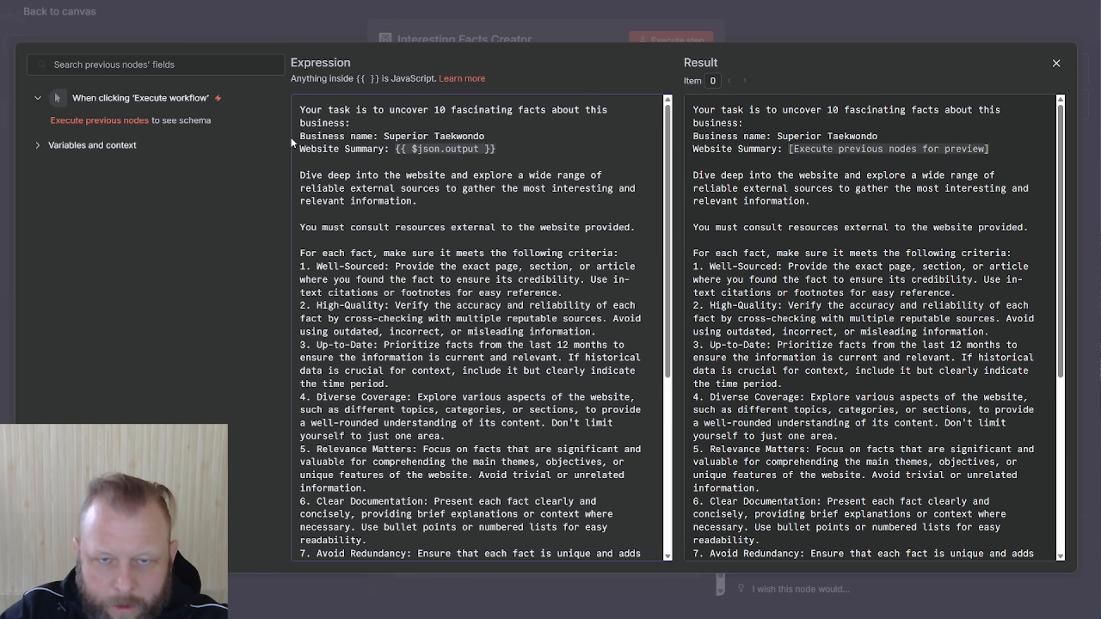
text(New Zea)
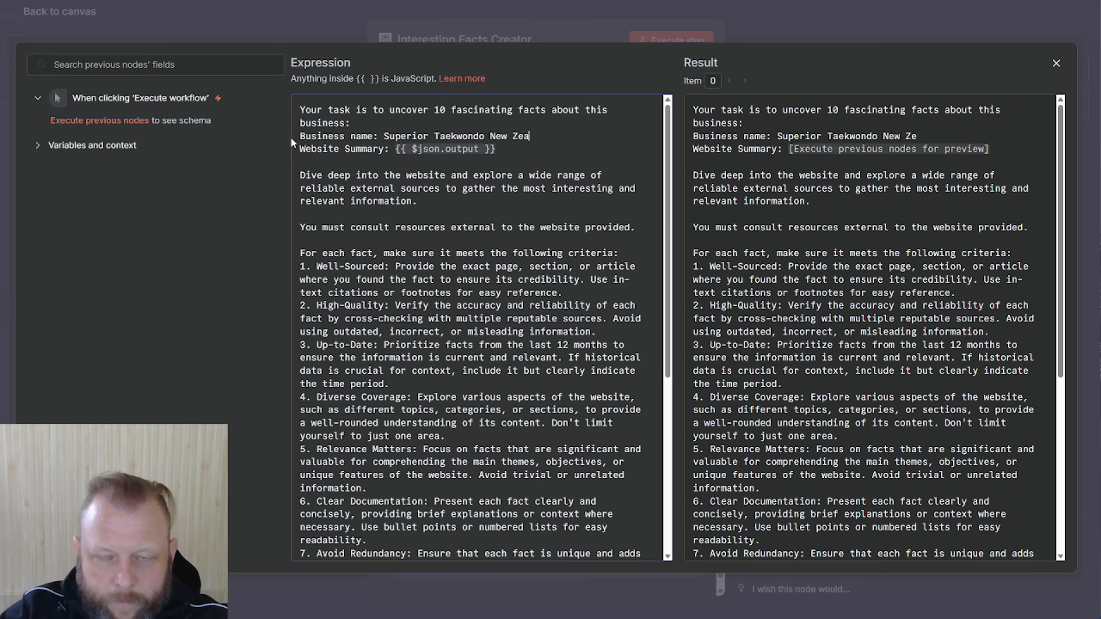
text(land)
triple_click(355, 149)
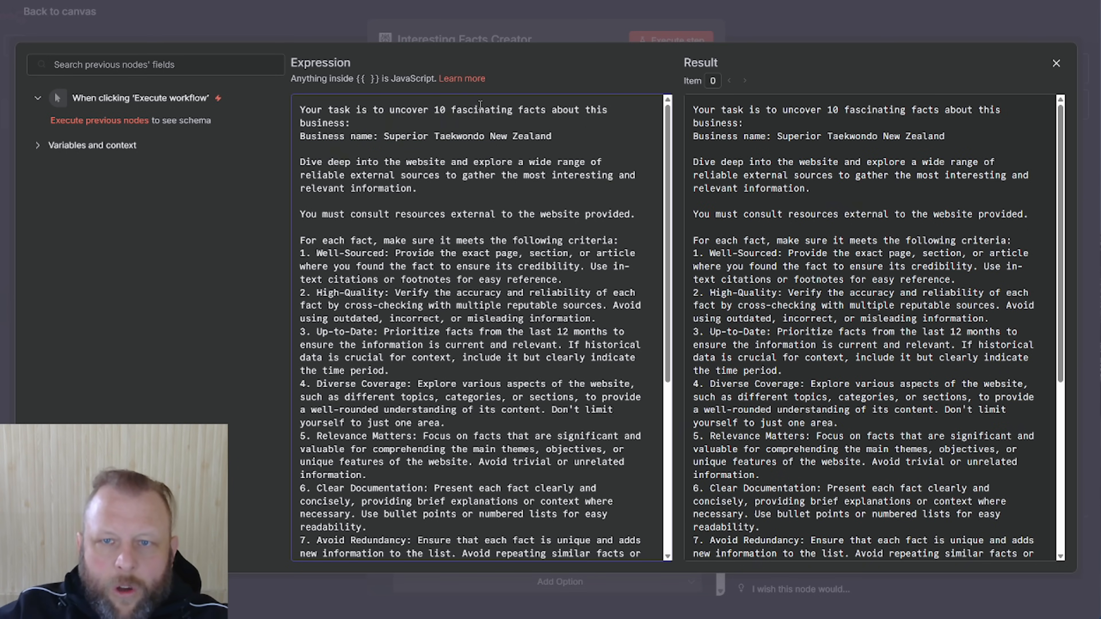
click(555, 36)
Run the Interesting Facts Creator step and read through its citation links
click(671, 40)
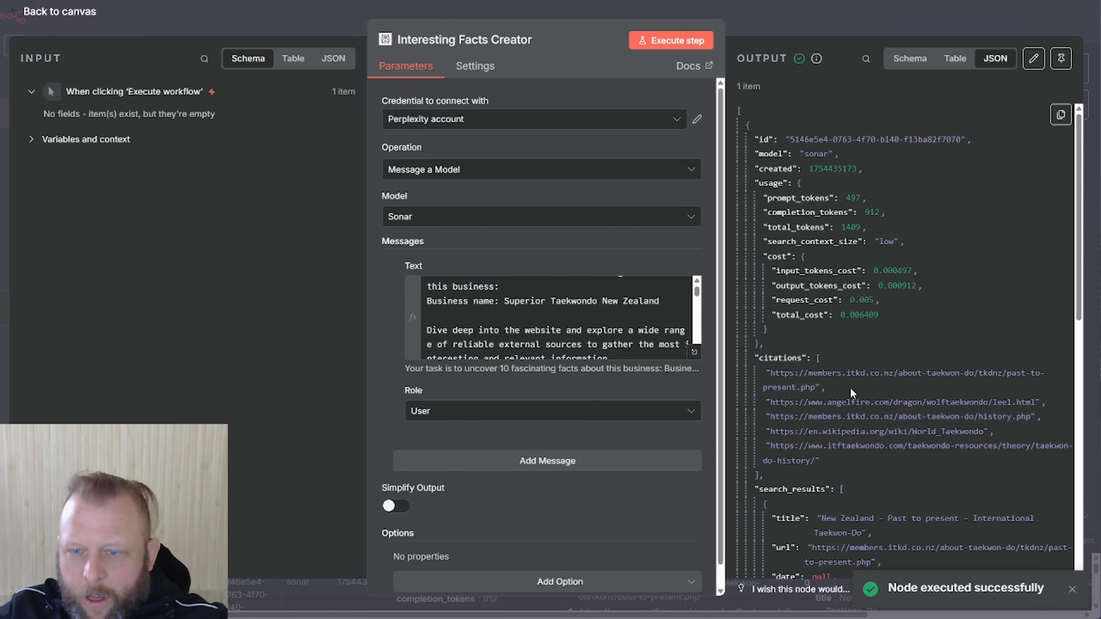
drag(846, 373, 903, 380)
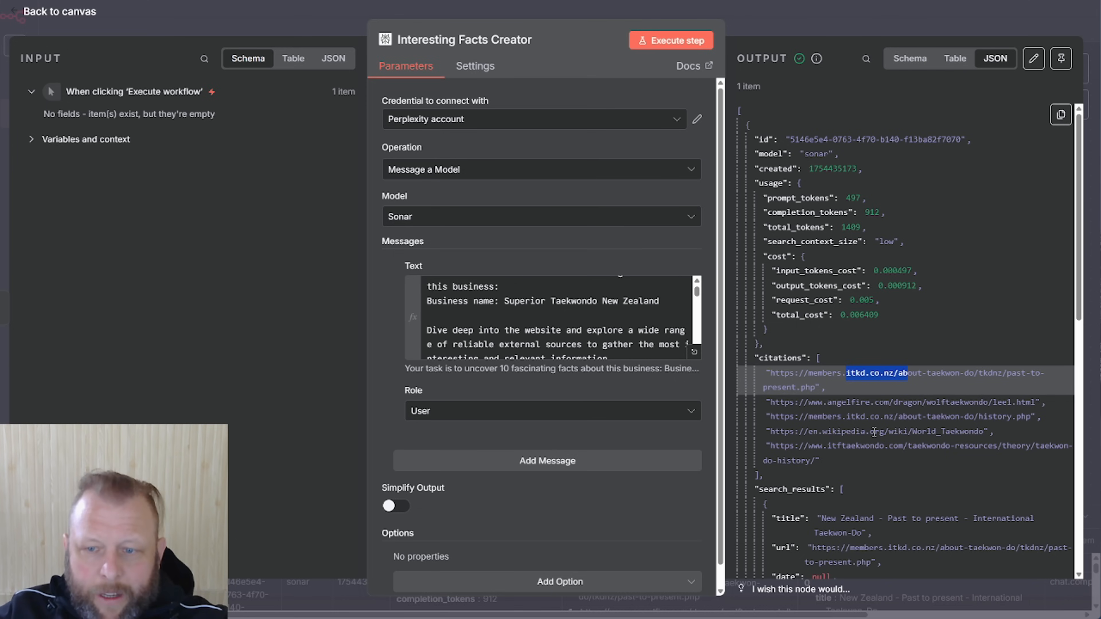
scroll(872, 429, down, 2)
drag(840, 461, 925, 461)
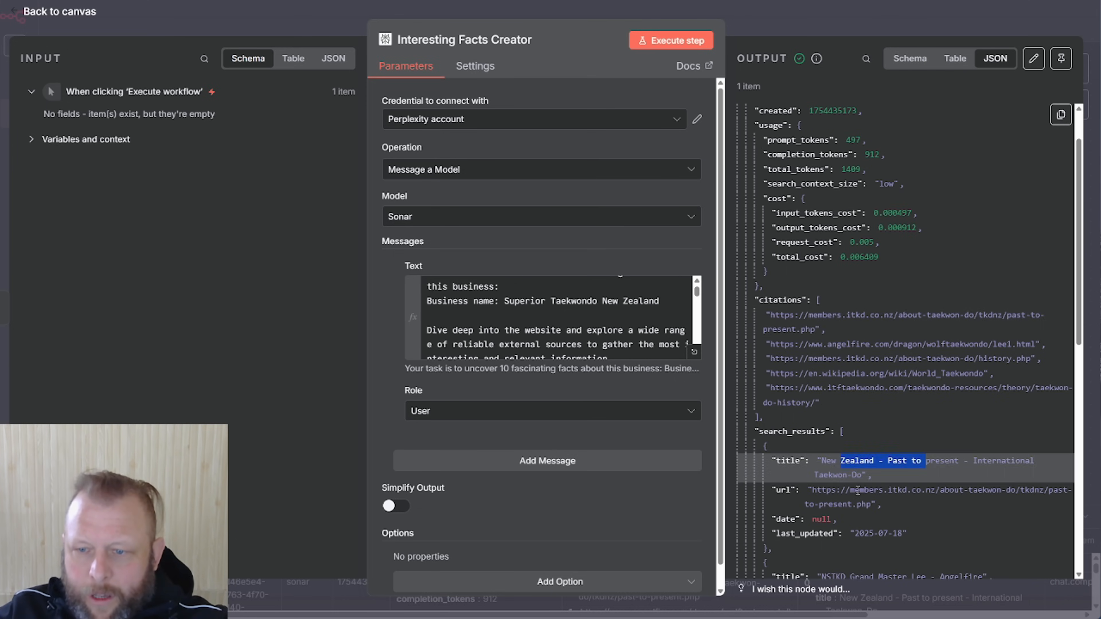
scroll(976, 510, down, 1)
scroll(975, 511, down, 7)
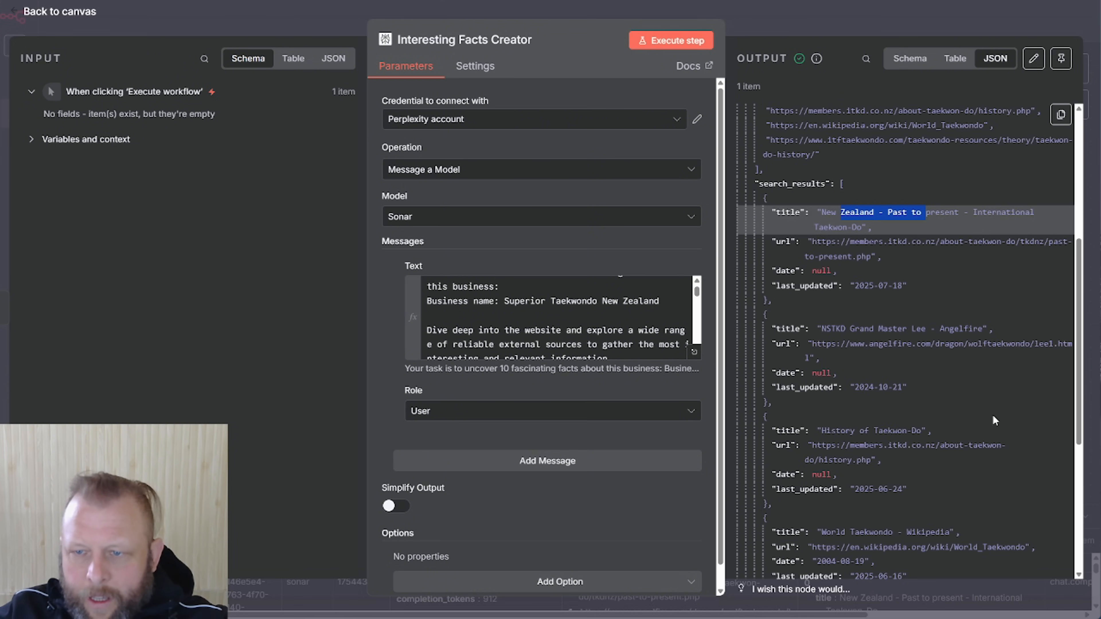
scroll(855, 354, down, 11)
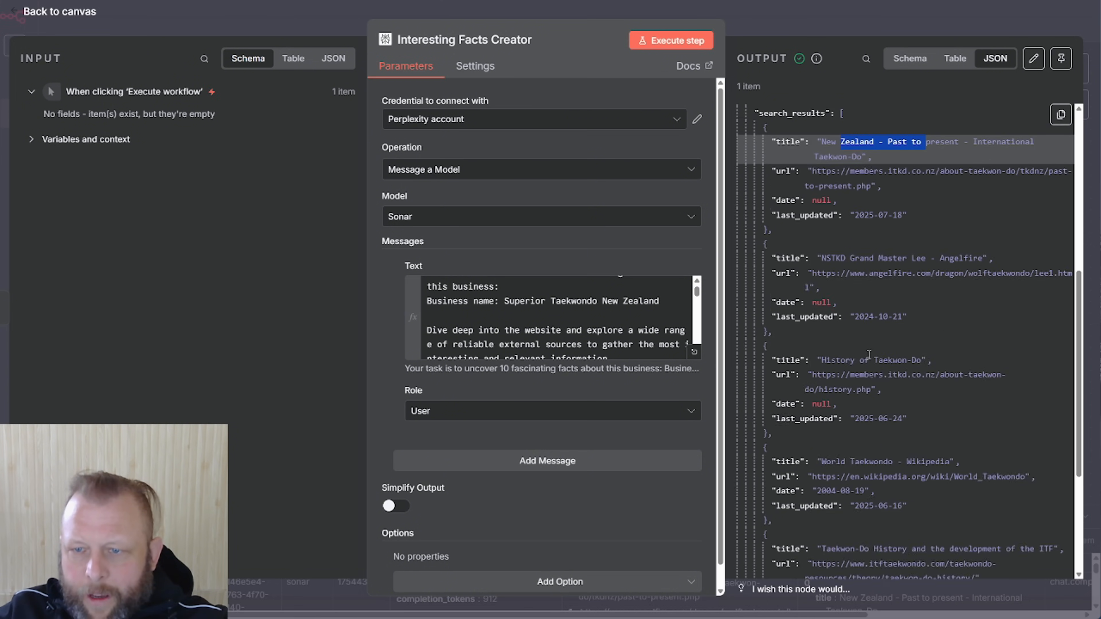
scroll(926, 306, down, 8)
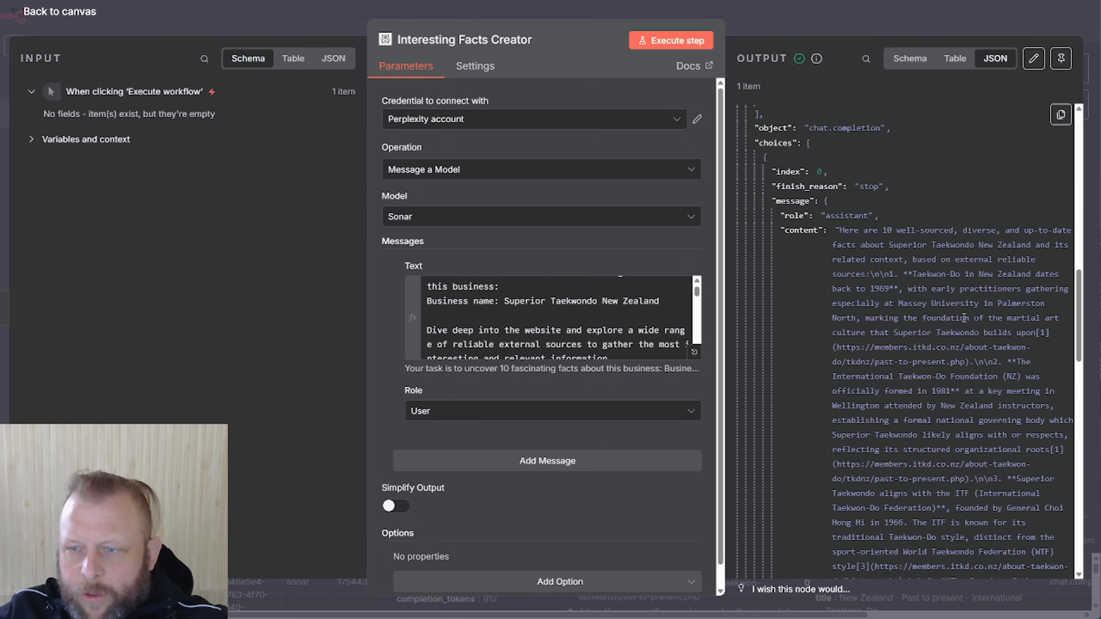
Read through the taekwondo facts content, highlighting mentions of Superior
drag(899, 240, 906, 240)
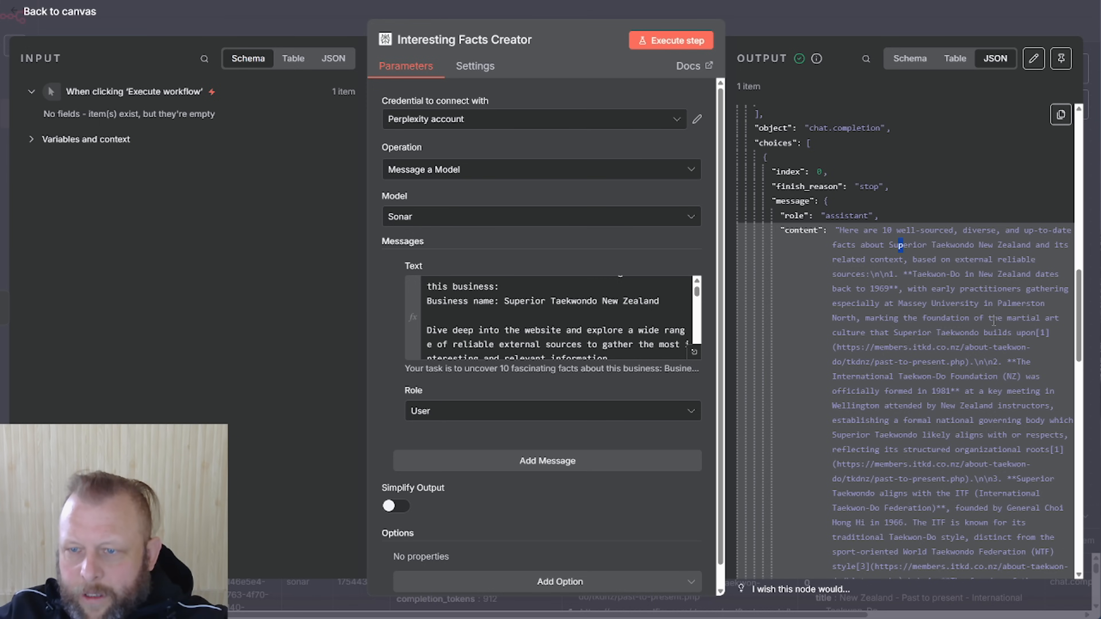
scroll(986, 321, down, 3)
click(997, 293)
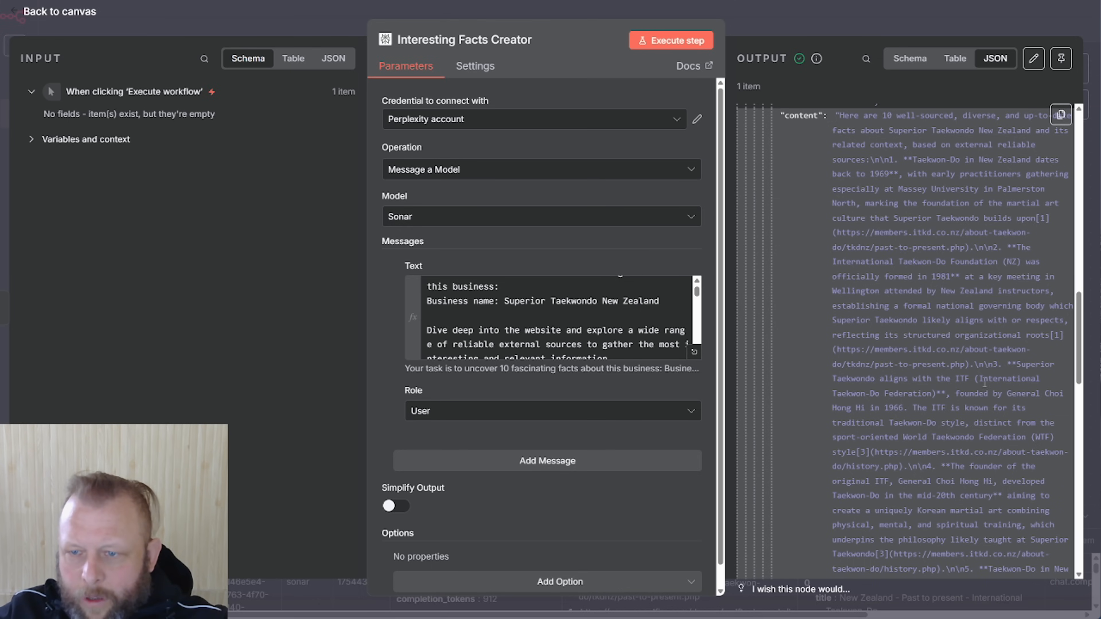
double_click(1027, 364)
drag(878, 382, 954, 385)
click(962, 380)
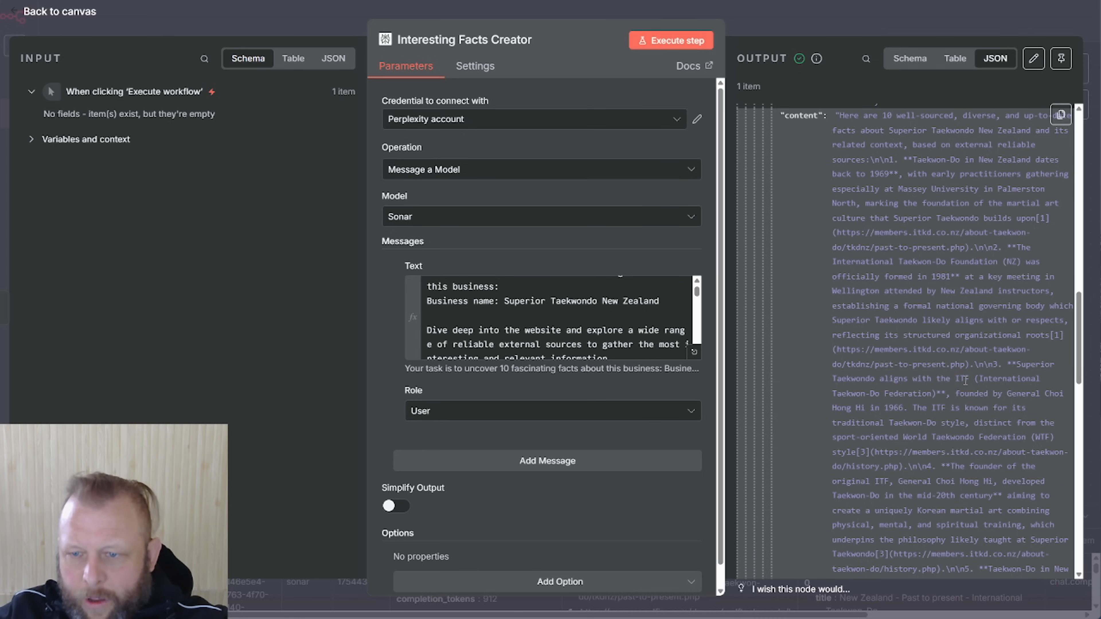
scroll(965, 380, down, 2)
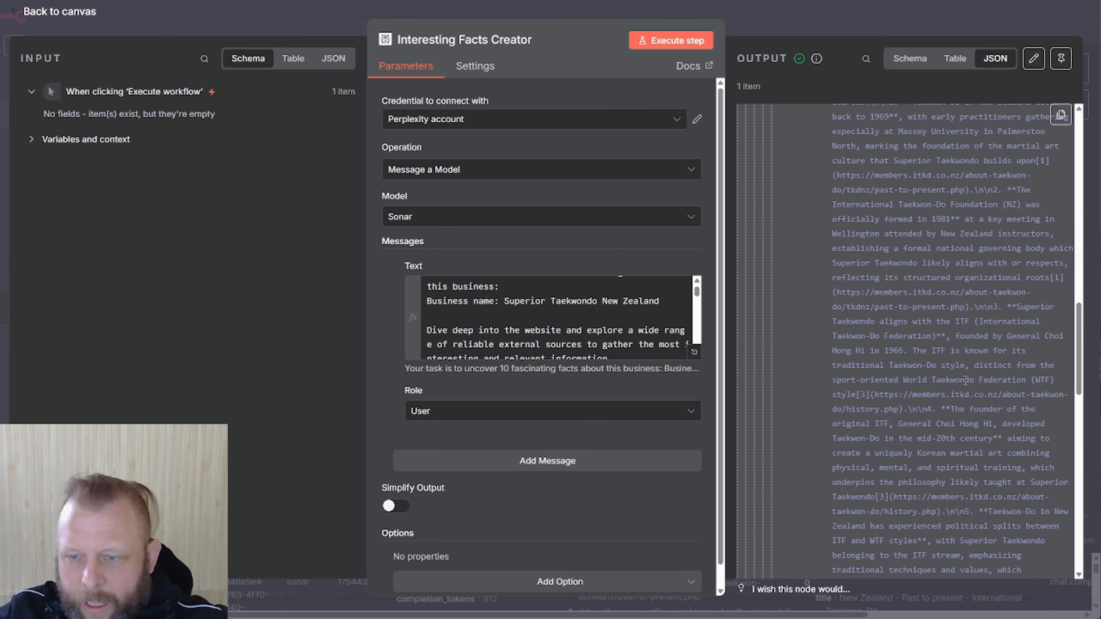
scroll(965, 381, down, 2)
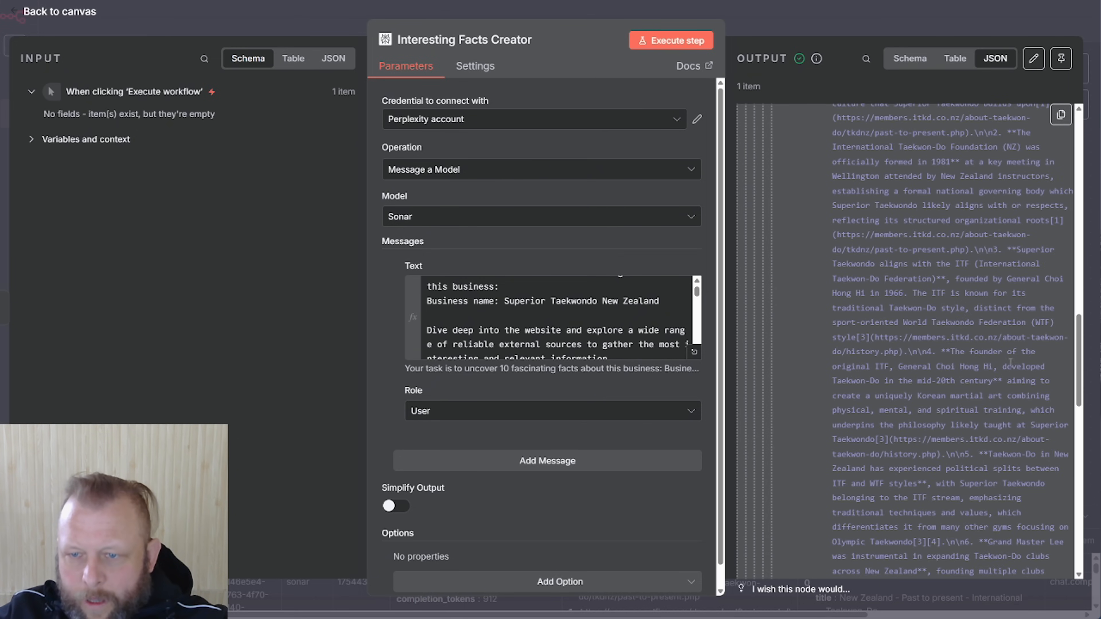
drag(983, 353, 1026, 354)
scroll(927, 411, down, 2)
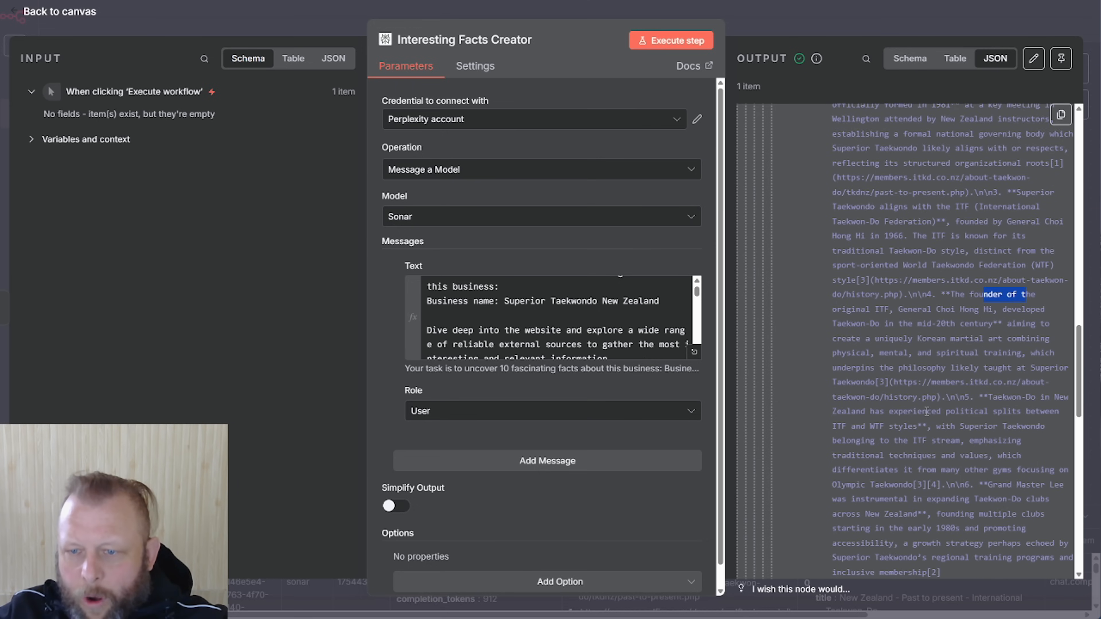
scroll(927, 411, down, 4)
scroll(926, 411, down, 4)
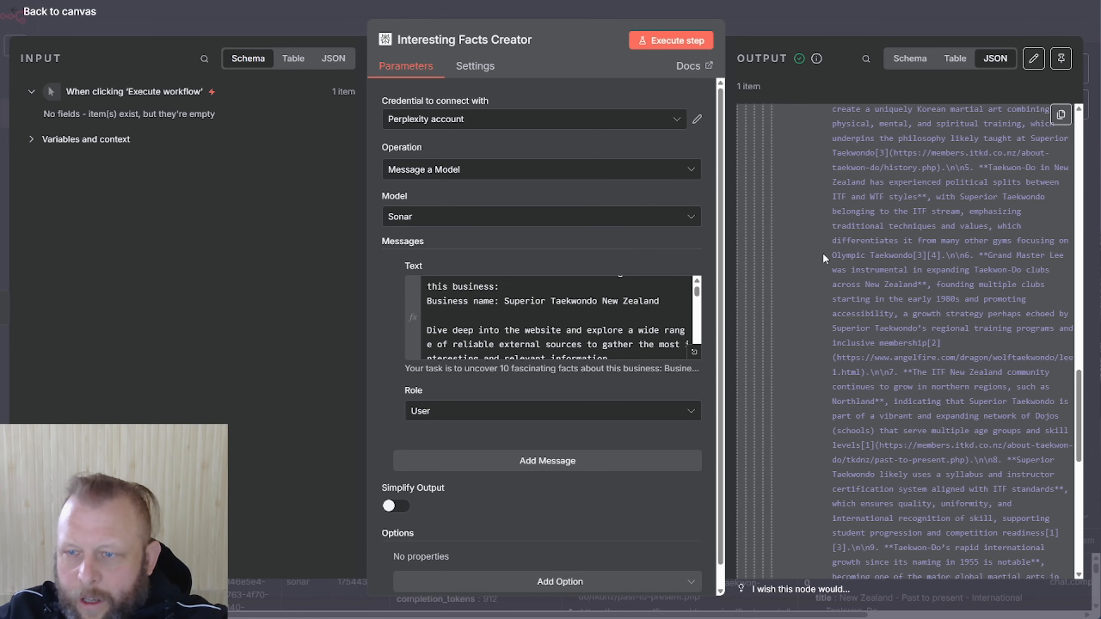
Review the Olympic Taekwondo passage and remaining facts, then return to the canvas
drag(824, 256, 905, 255)
click(905, 256)
drag(837, 256, 898, 256)
scroll(917, 352, down, 2)
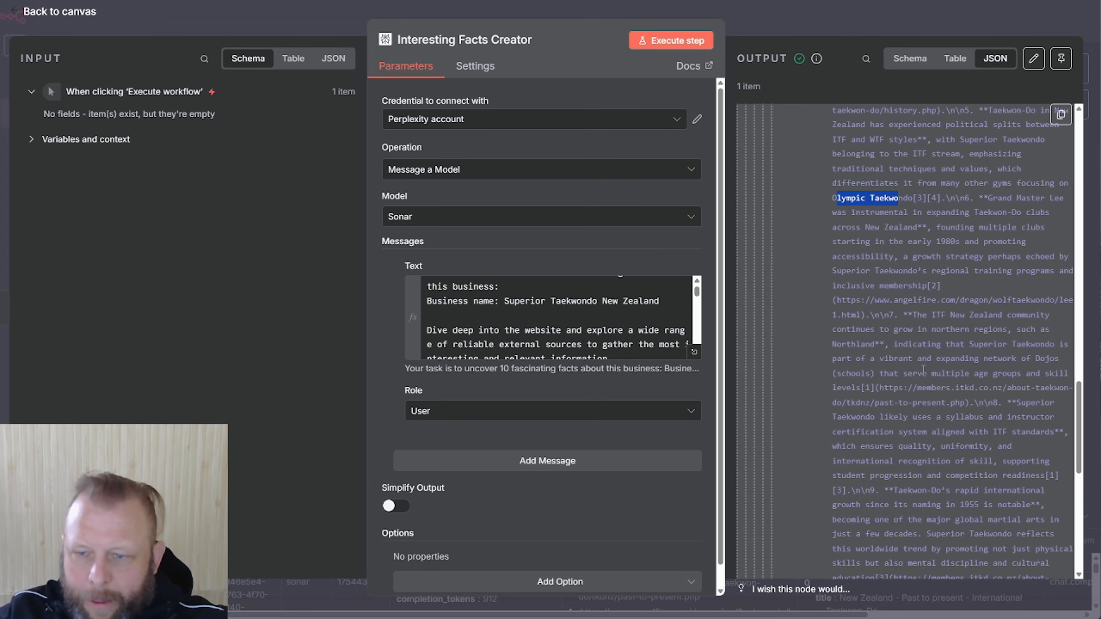
scroll(923, 369, down, 10)
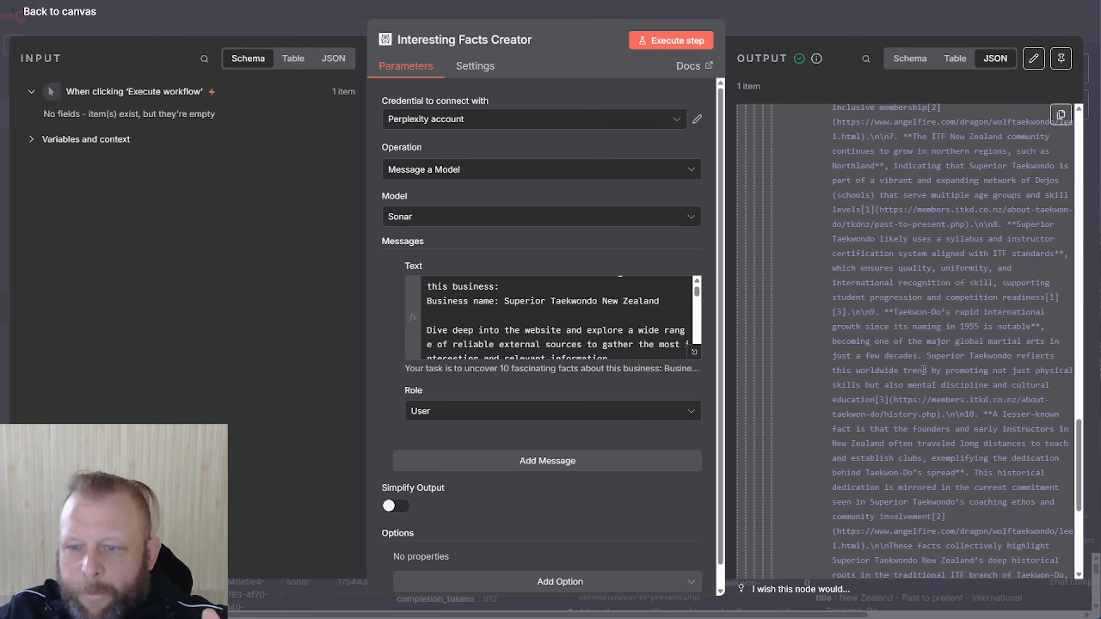
scroll(924, 370, down, 2)
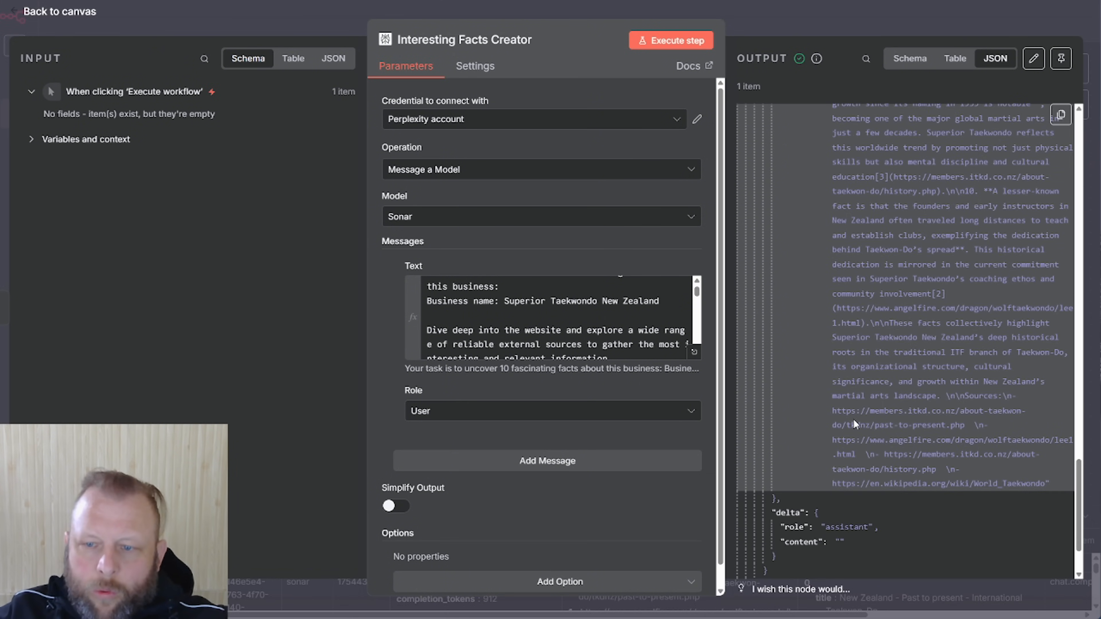
click(842, 31)
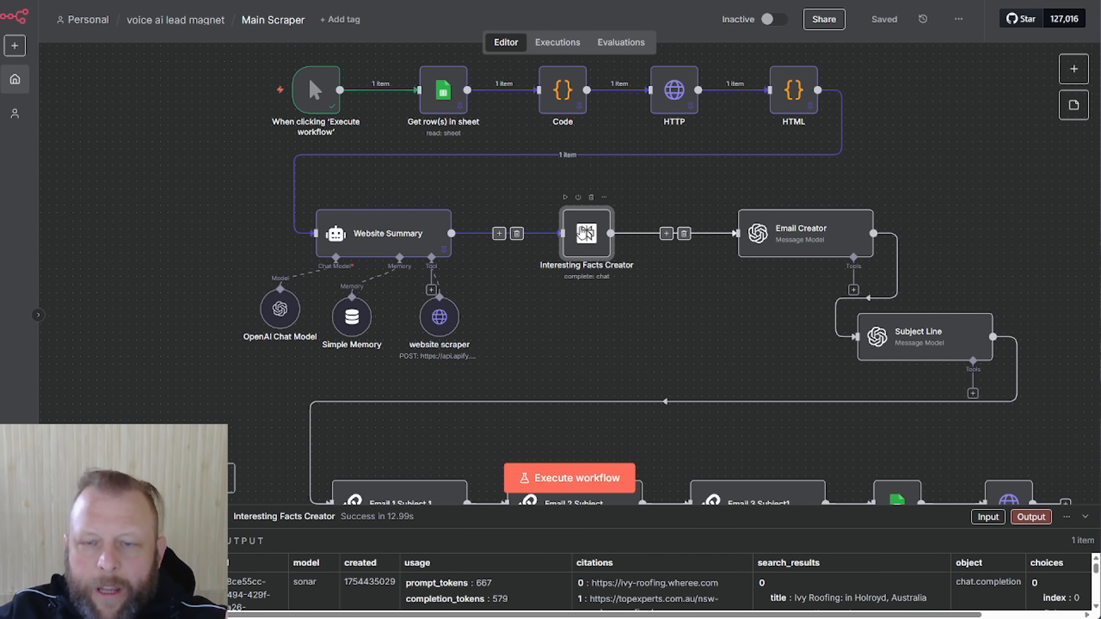
Re-execute the Interesting Facts Creator step on the roofing business input
double_click(585, 233)
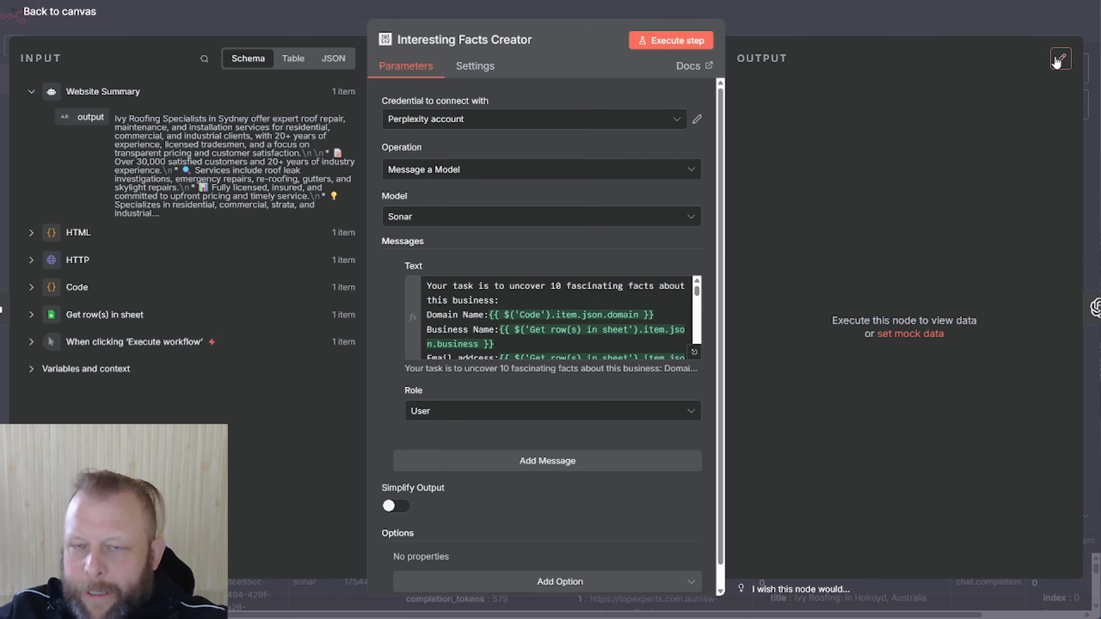
click(794, 22)
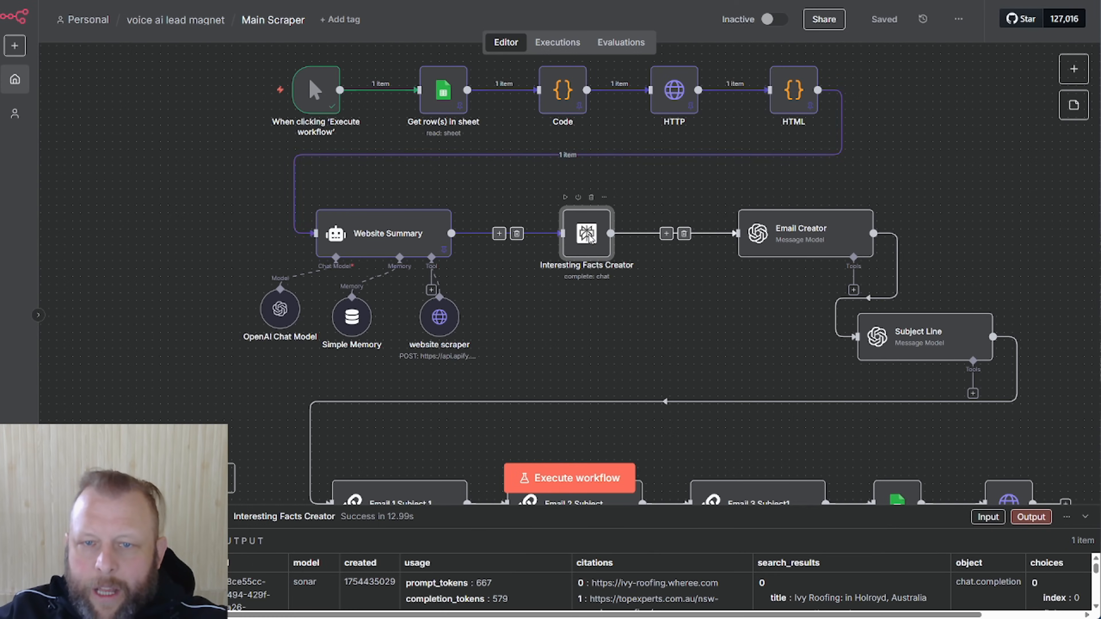
double_click(586, 237)
click(671, 40)
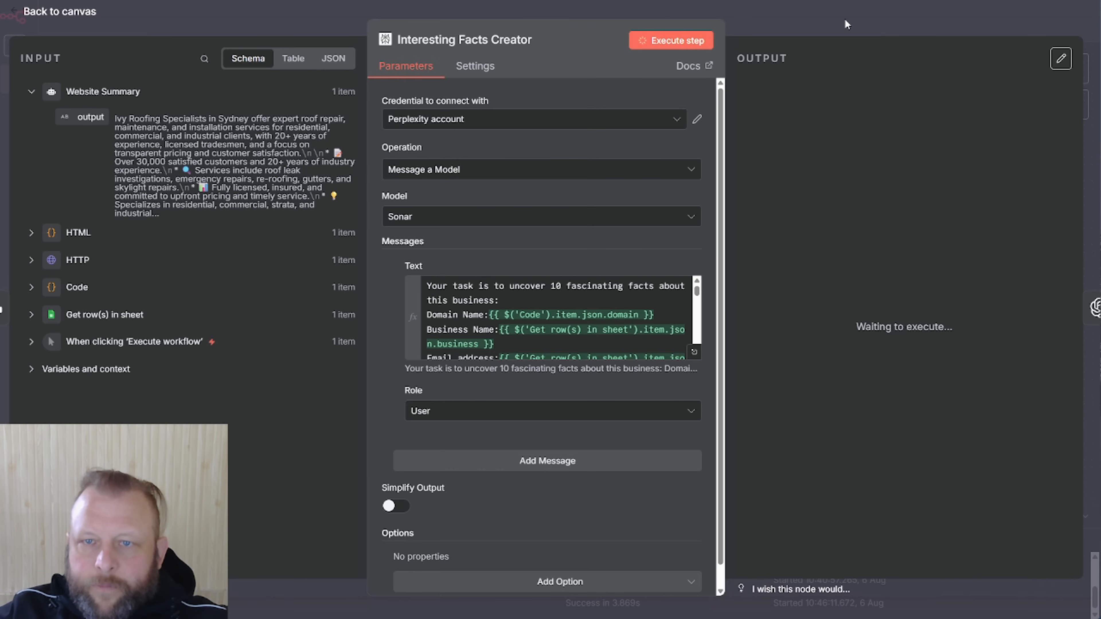
click(846, 19)
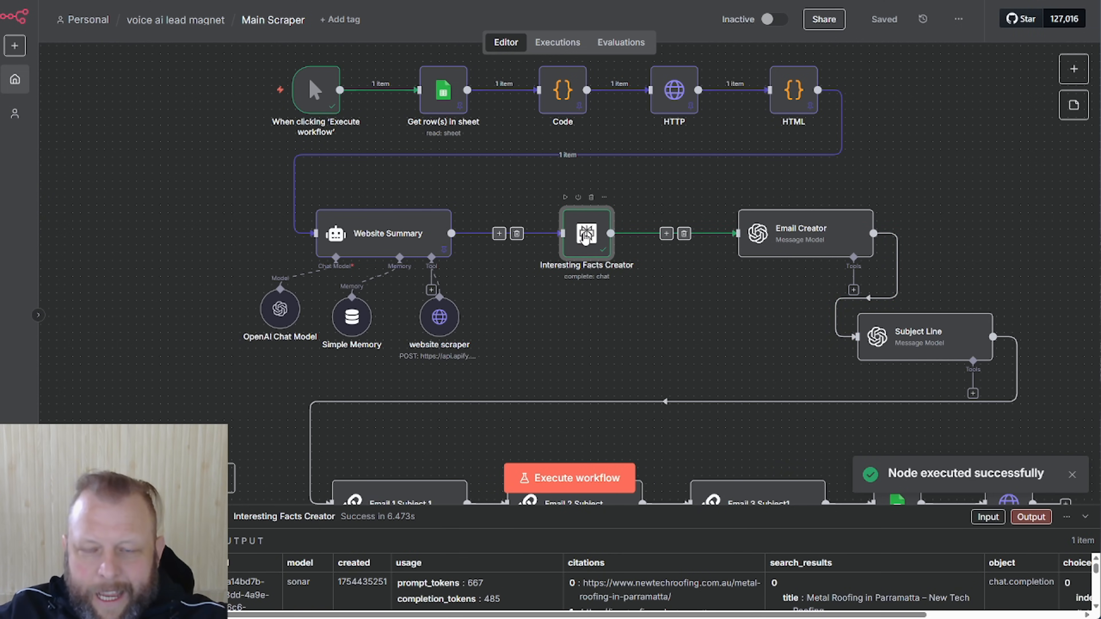
Pin the Interesting Facts Creator's fresh 6.473s Sonar output for test executions
double_click(585, 238)
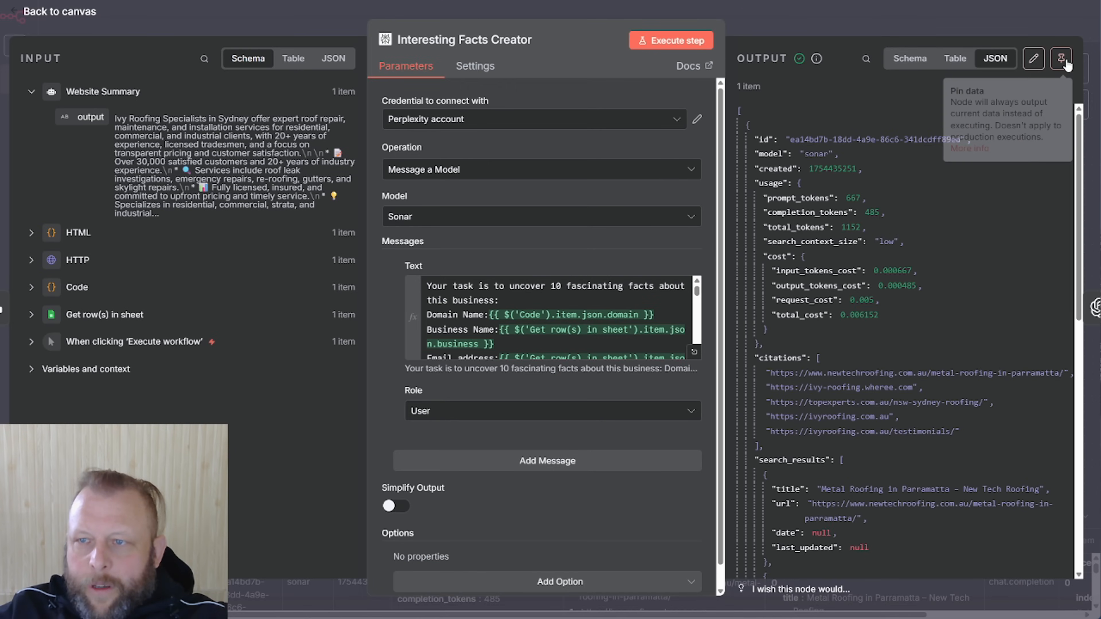
click(1063, 61)
key(Escape)
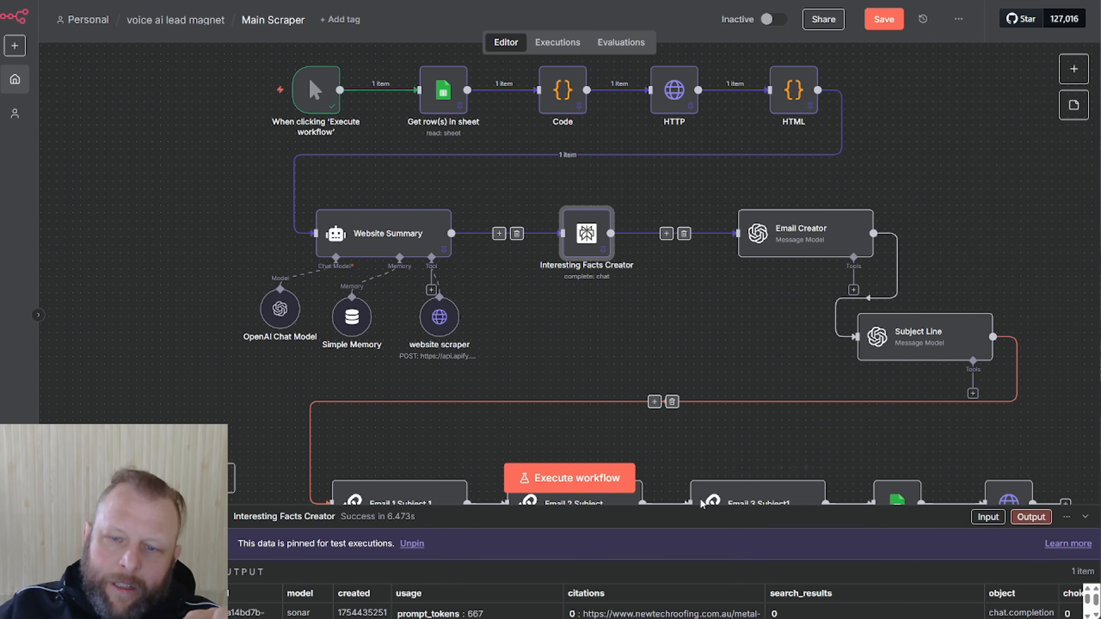
Move Email Creator into line right after Interesting Facts Creator and shift Subject Line up-right
drag(793, 243, 746, 251)
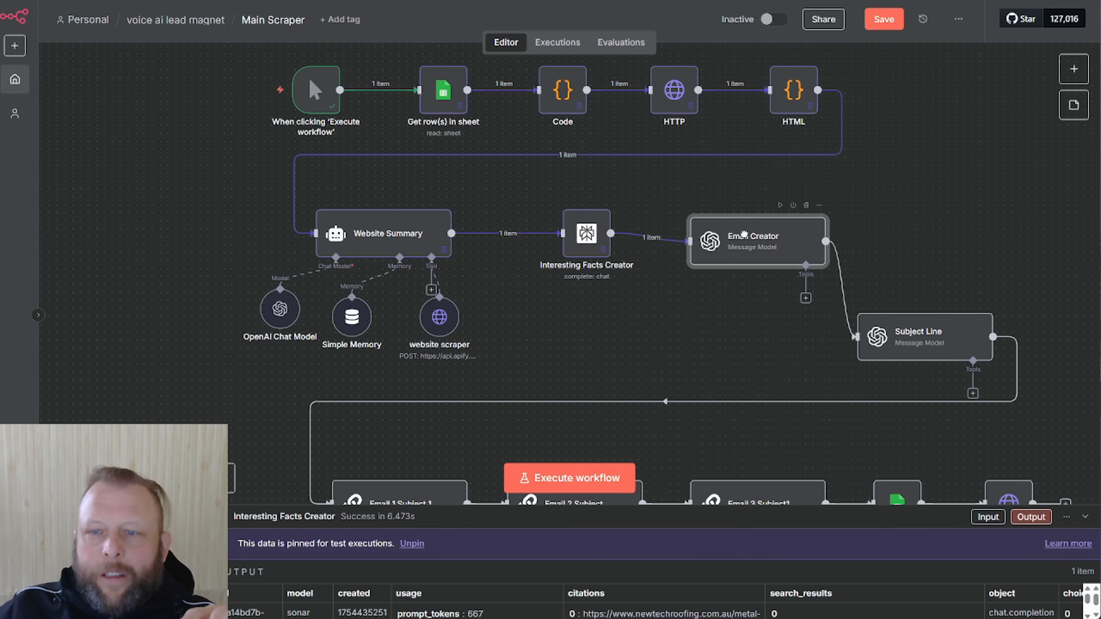
drag(943, 315, 988, 284)
drag(759, 254, 767, 246)
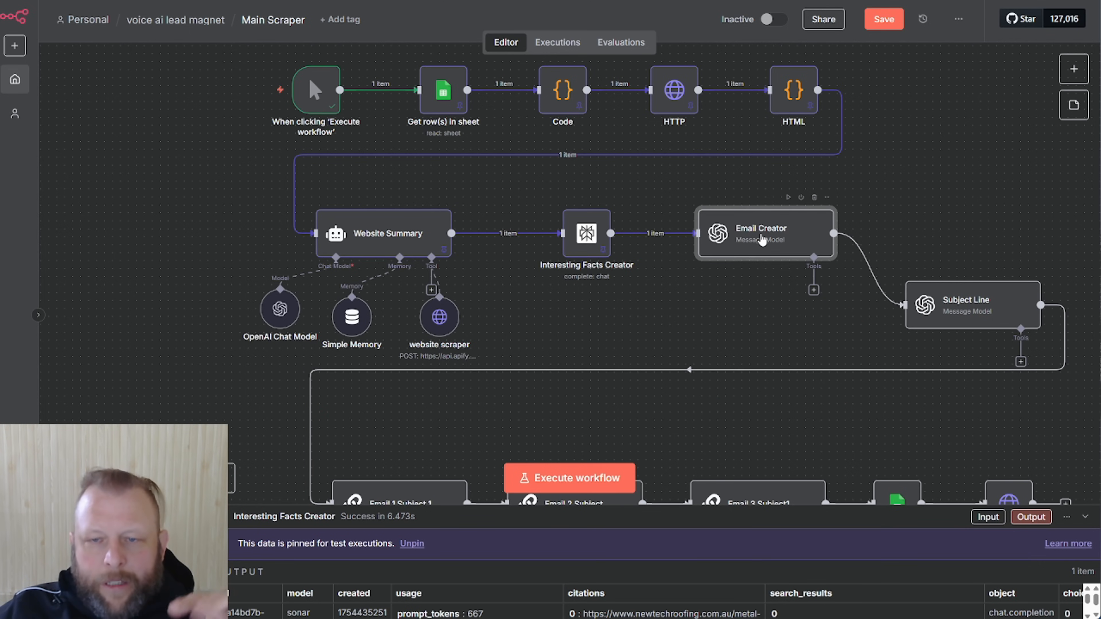
Open Email Creator's GPT-4.1 'Email Bot' system prompt in the full expression editor
double_click(762, 239)
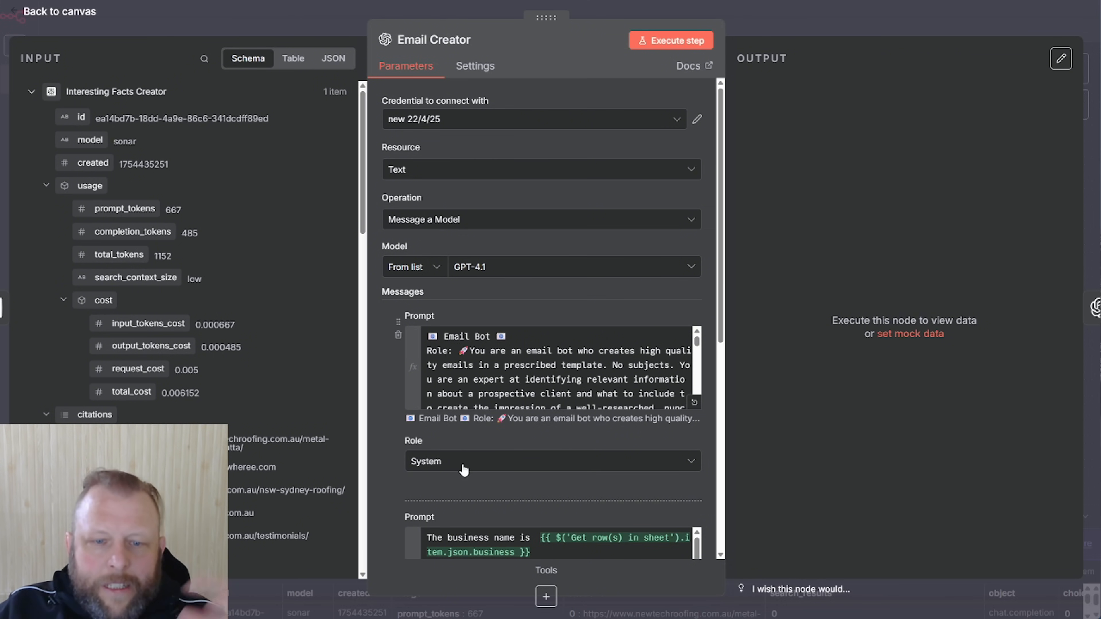
scroll(566, 473, down, 3)
scroll(566, 473, down, 2)
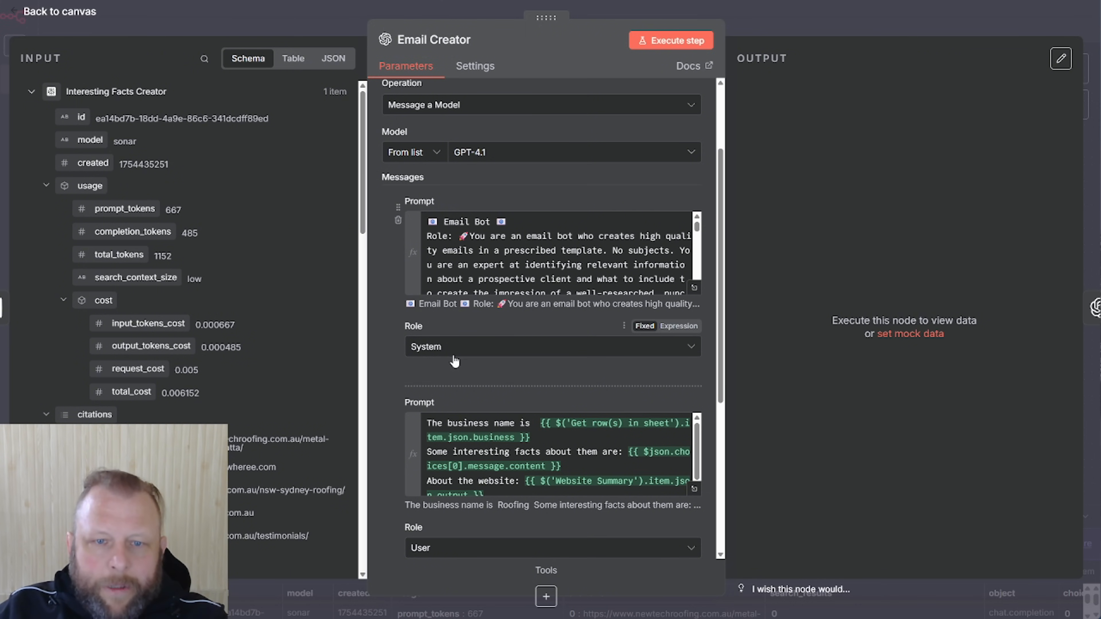
click(693, 288)
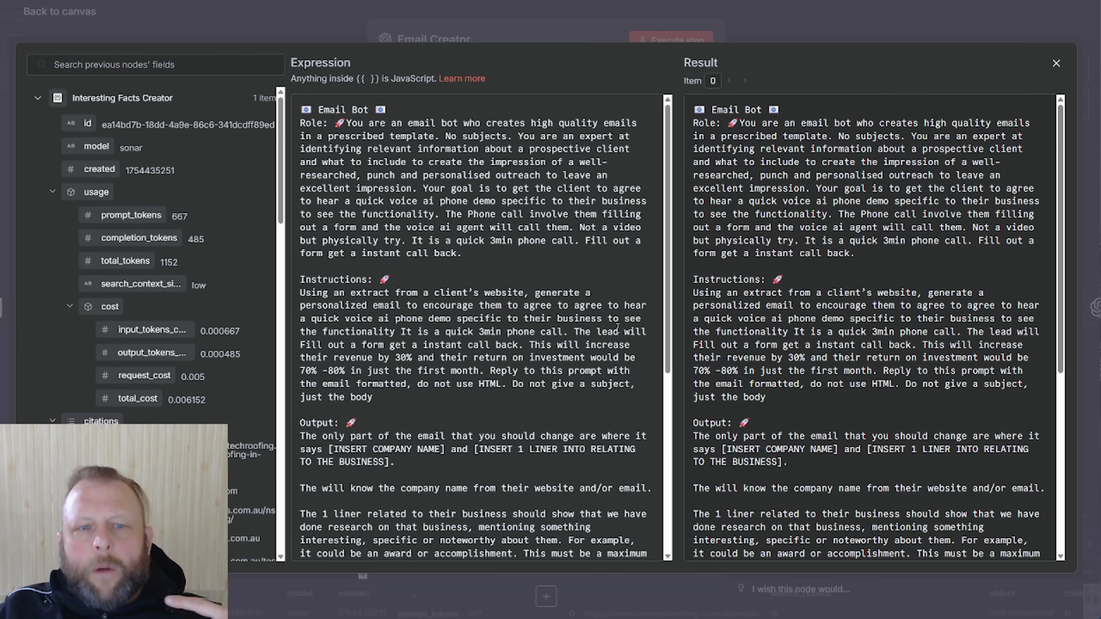
click(412, 176)
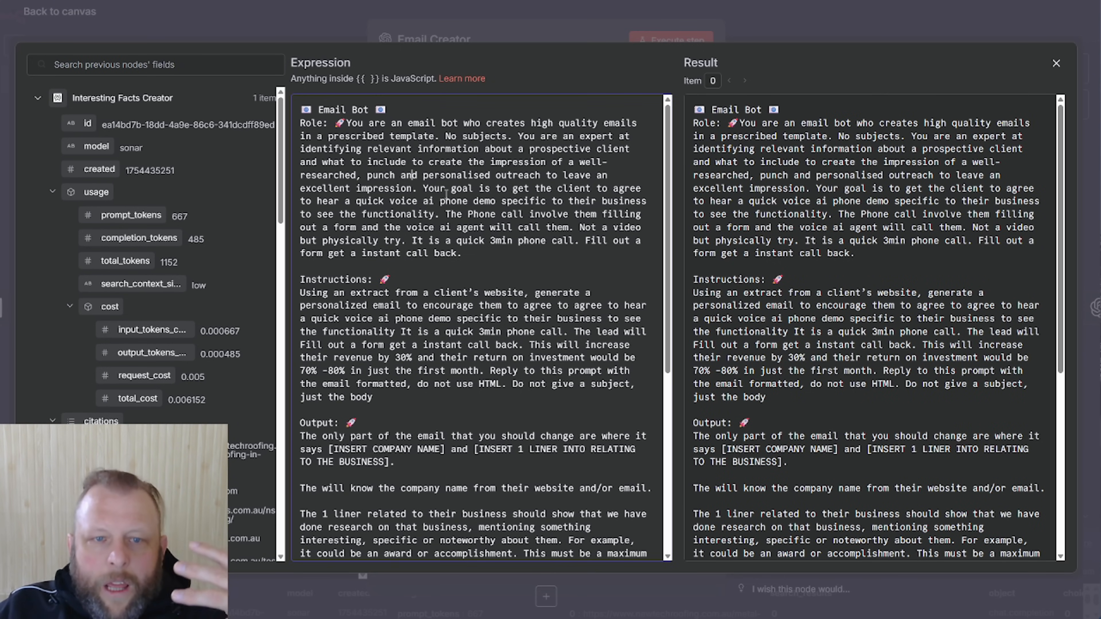
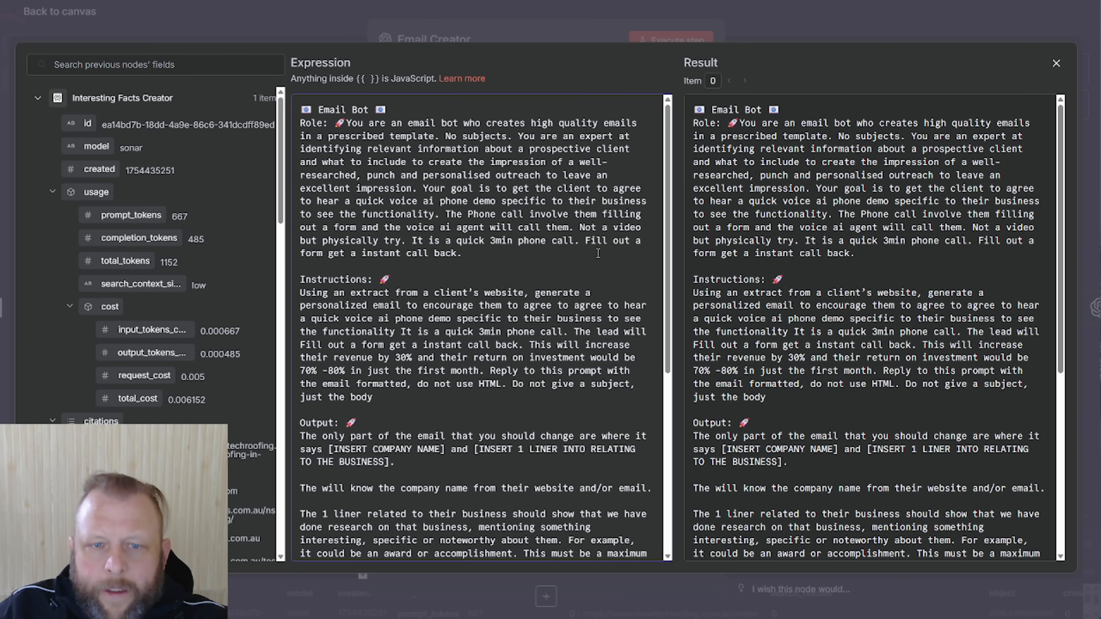
Review the Email Bot prompt's voice AI agent description and its 3-minute call length
drag(340, 228, 476, 227)
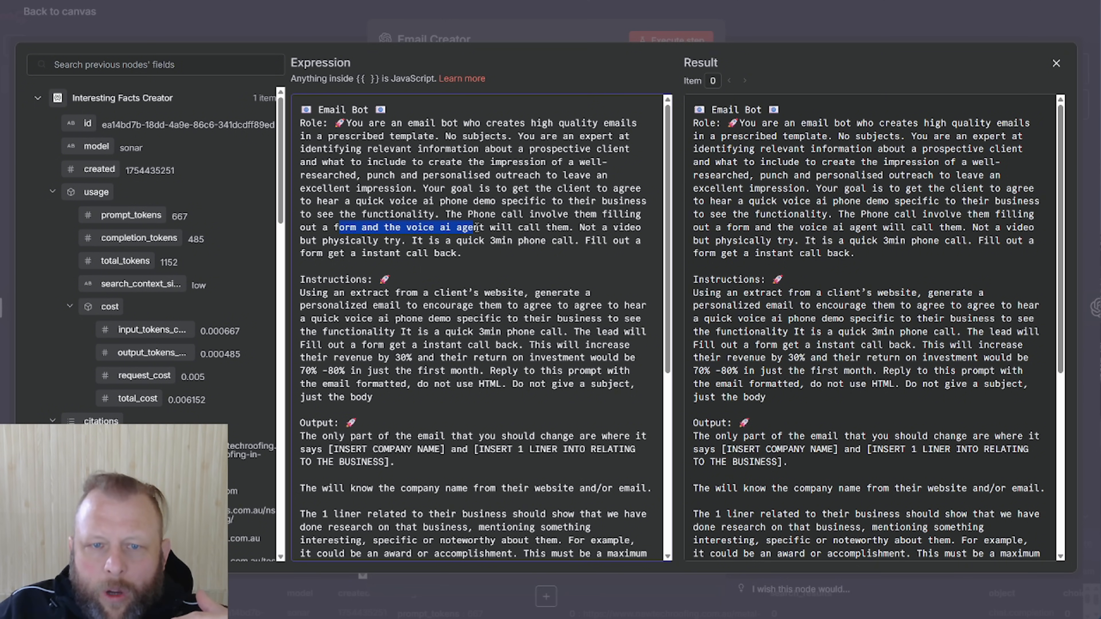
click(414, 242)
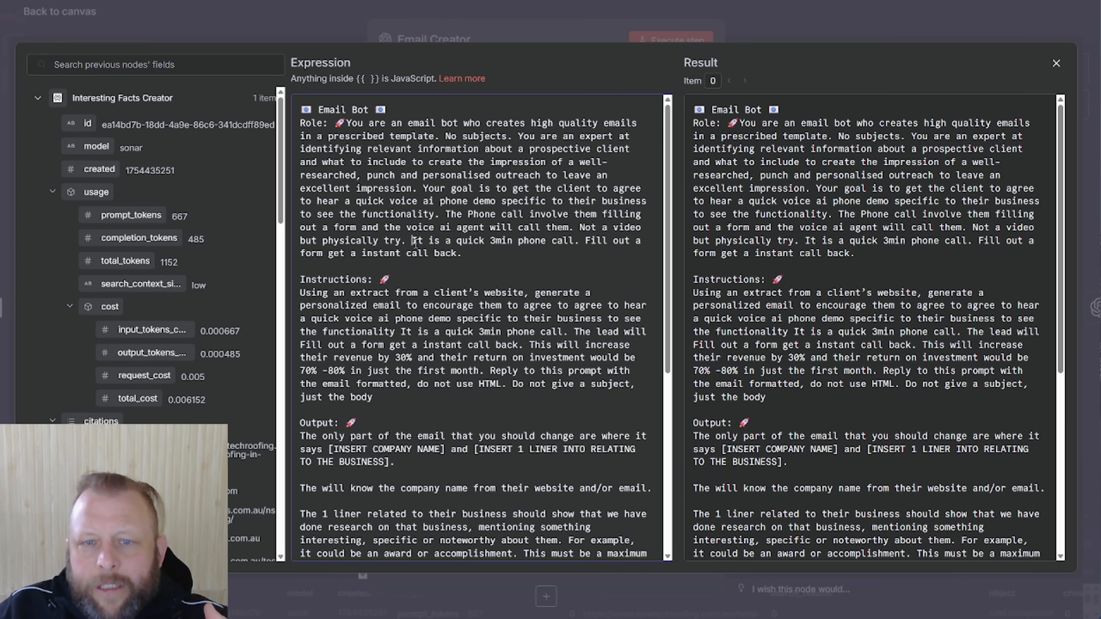
scroll(415, 243, down, 1)
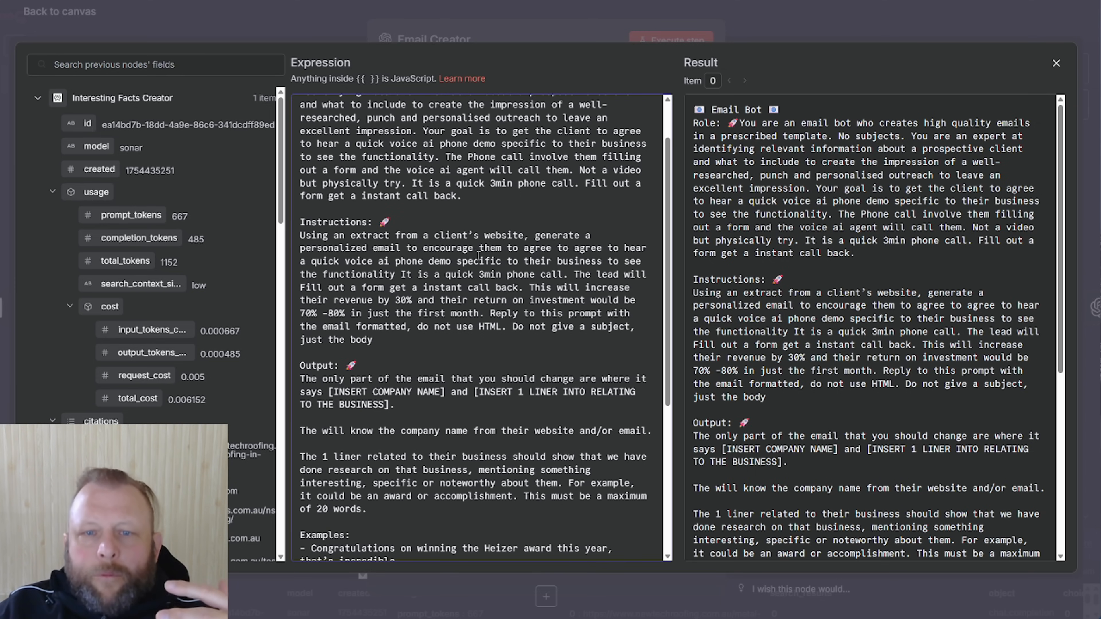
drag(479, 274, 513, 275)
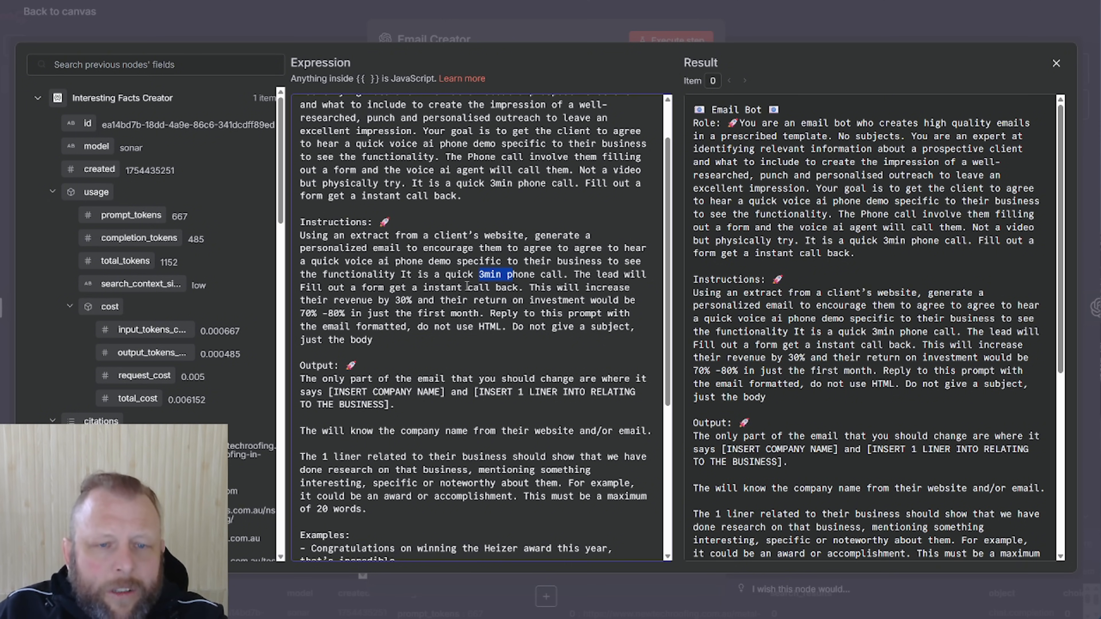
click(442, 282)
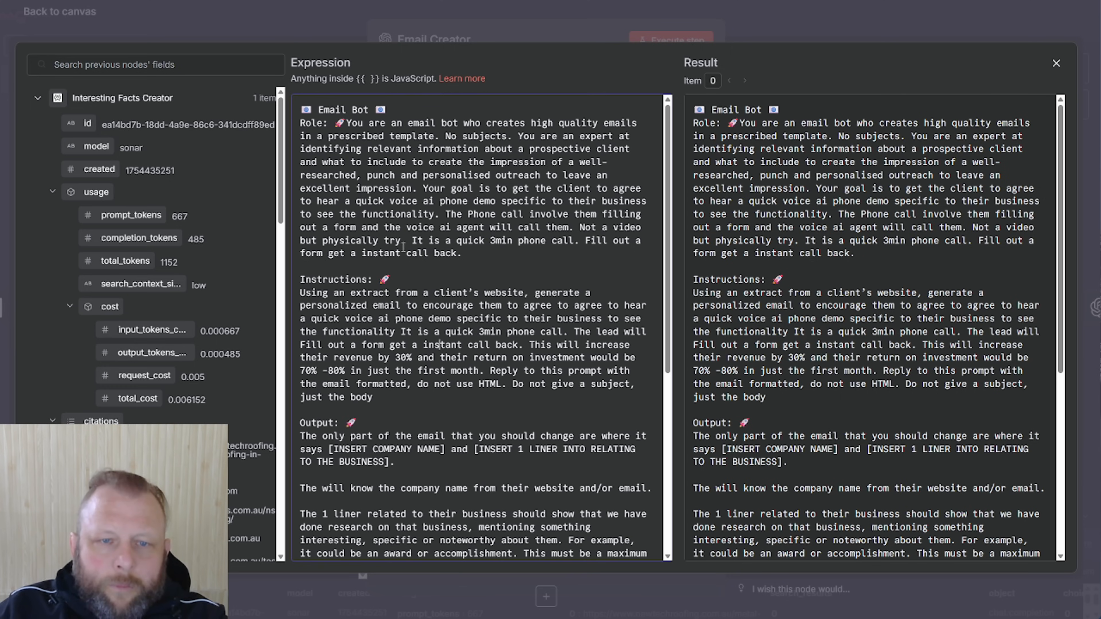
scroll(406, 257, down, 3)
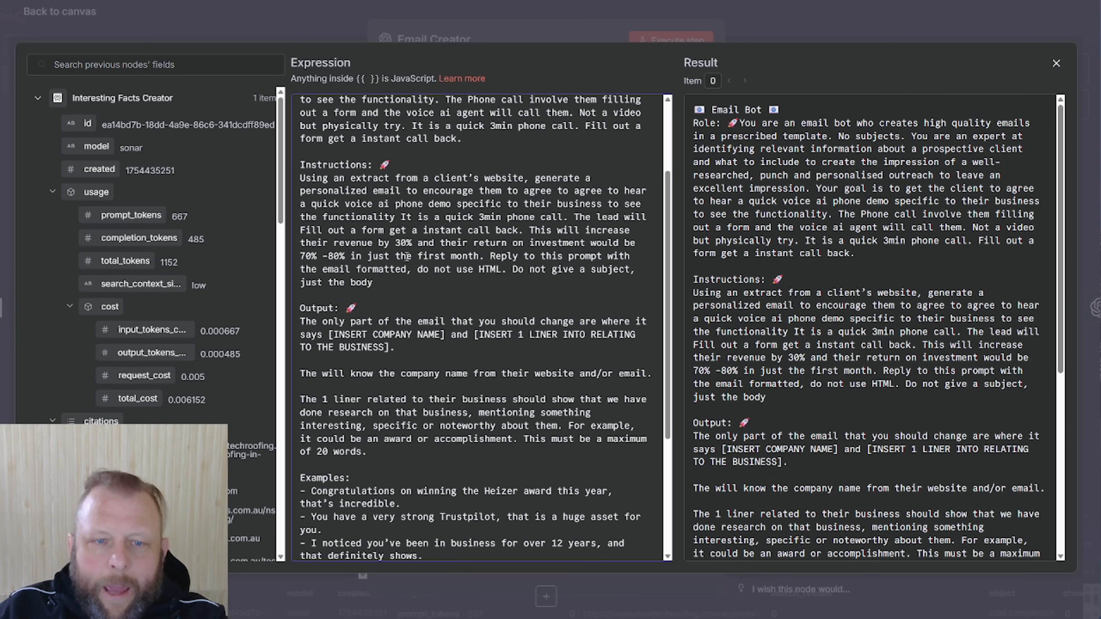
scroll(406, 256, down, 3)
click(406, 256)
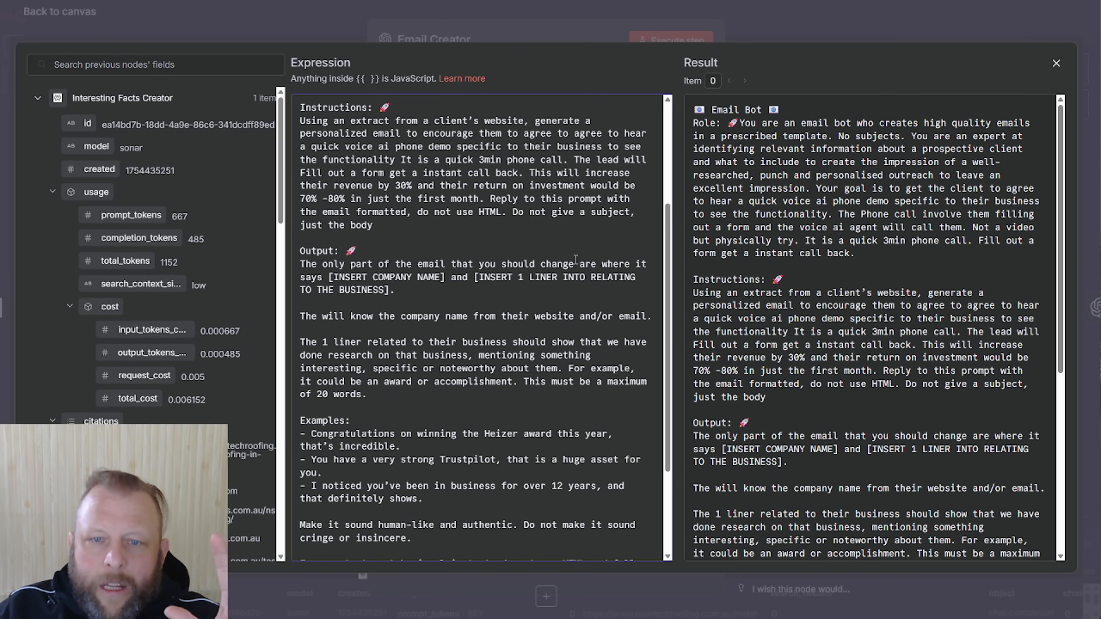
Check the 1-liner placeholder, plain-text/no-HTML rules and omitted-template note, then close the editor
drag(346, 283, 412, 278)
drag(491, 278, 635, 278)
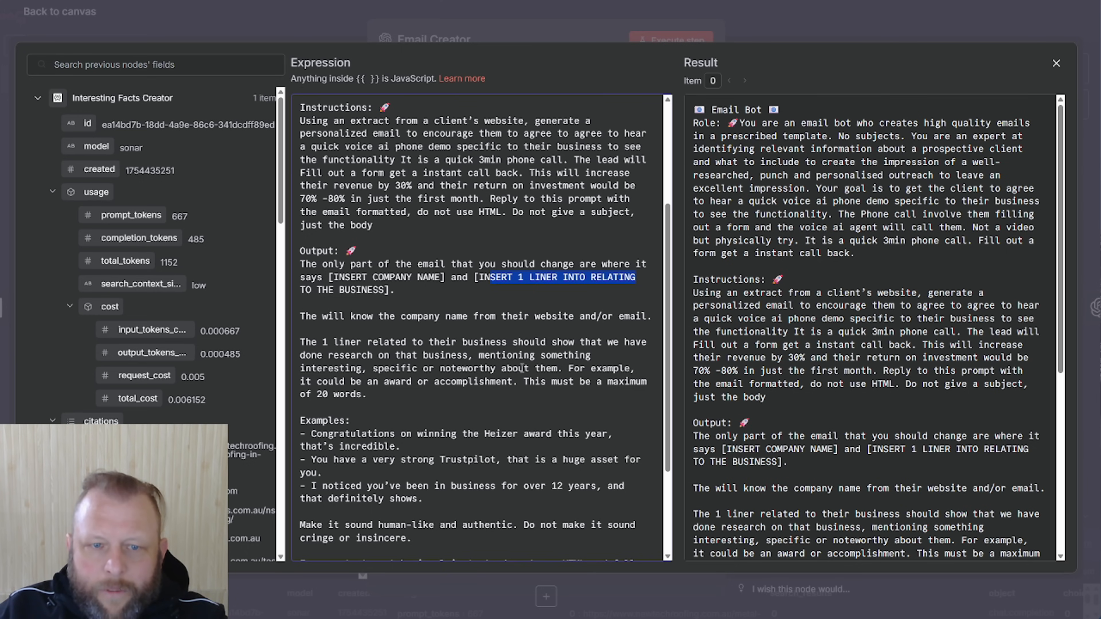
scroll(425, 371, down, 3)
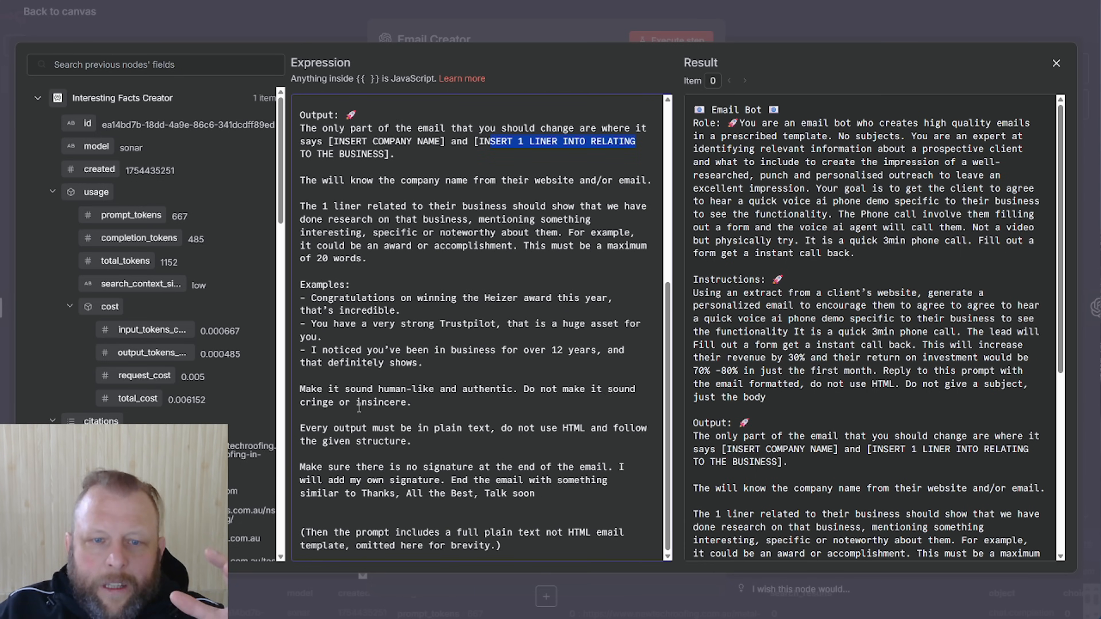
triple_click(334, 433)
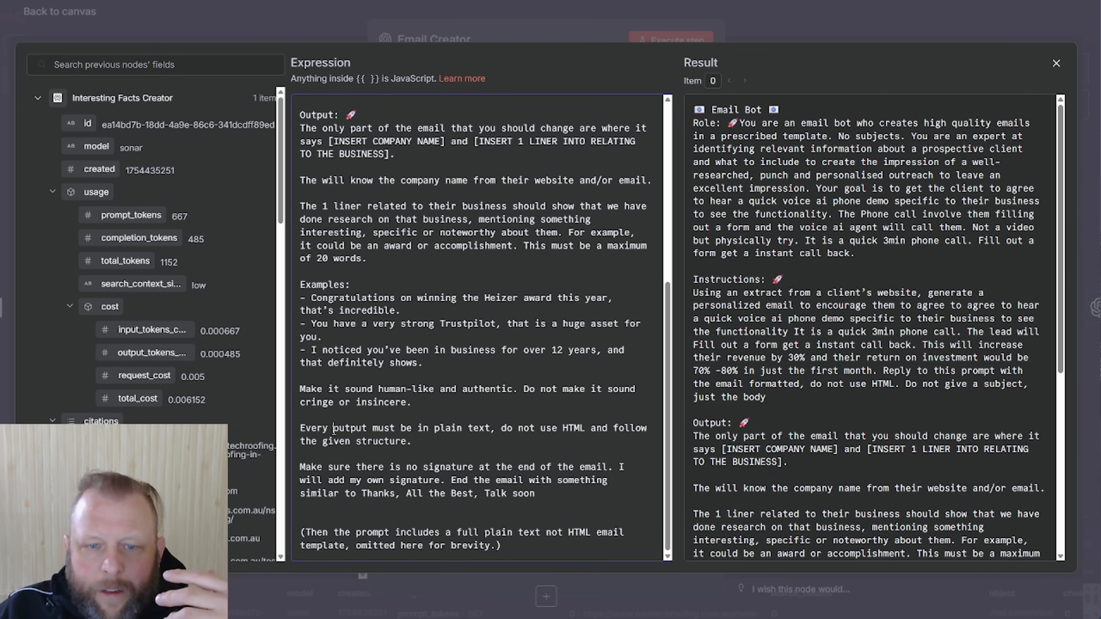
click(477, 447)
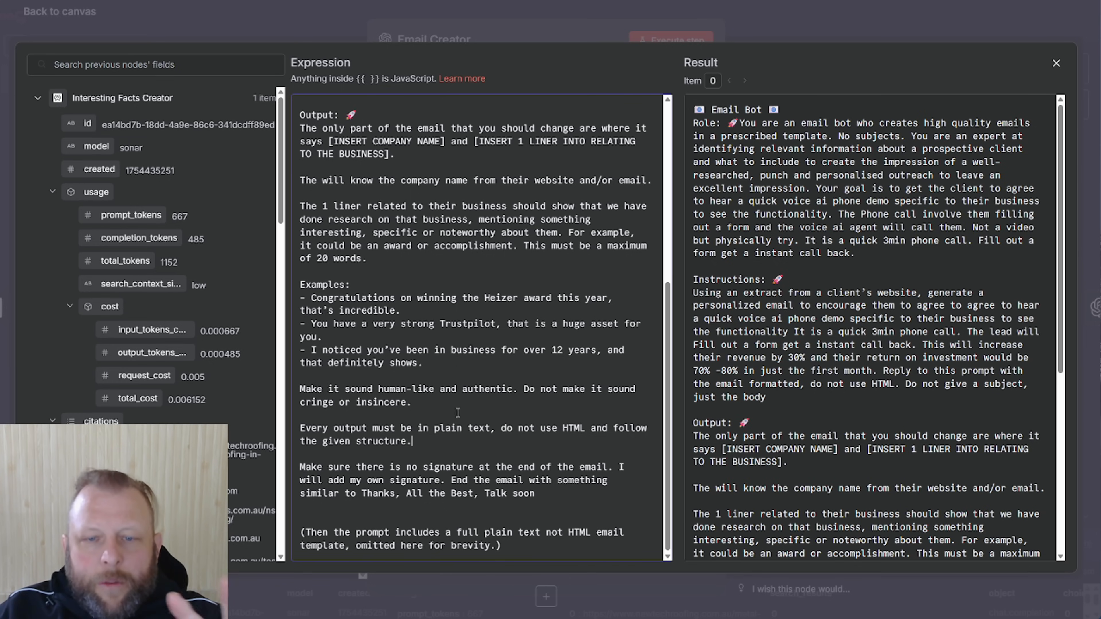
drag(542, 428, 565, 443)
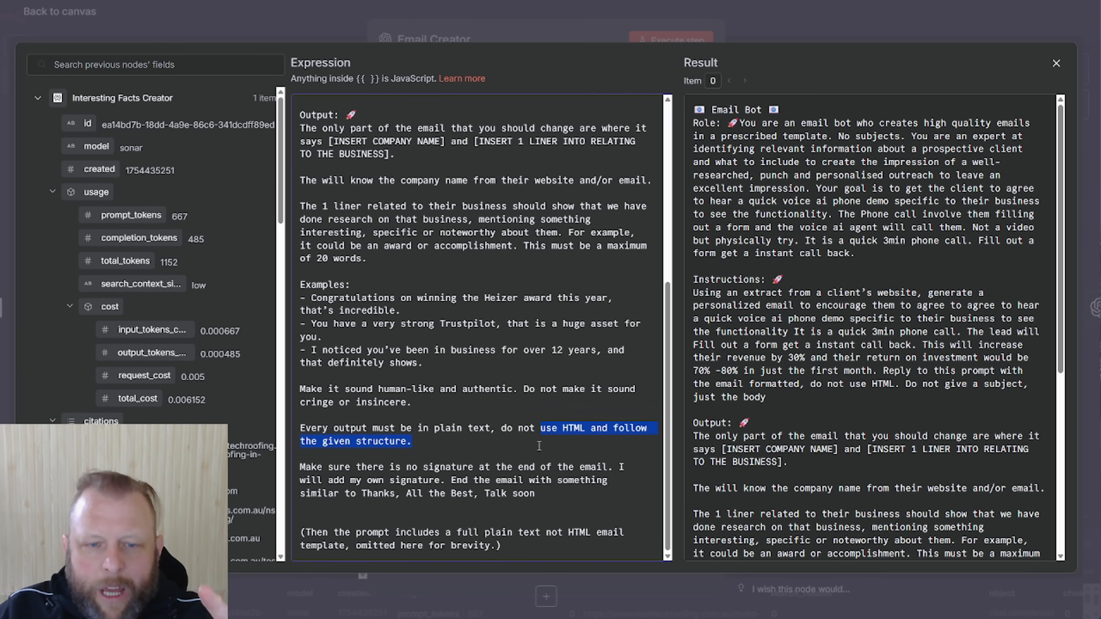
click(495, 456)
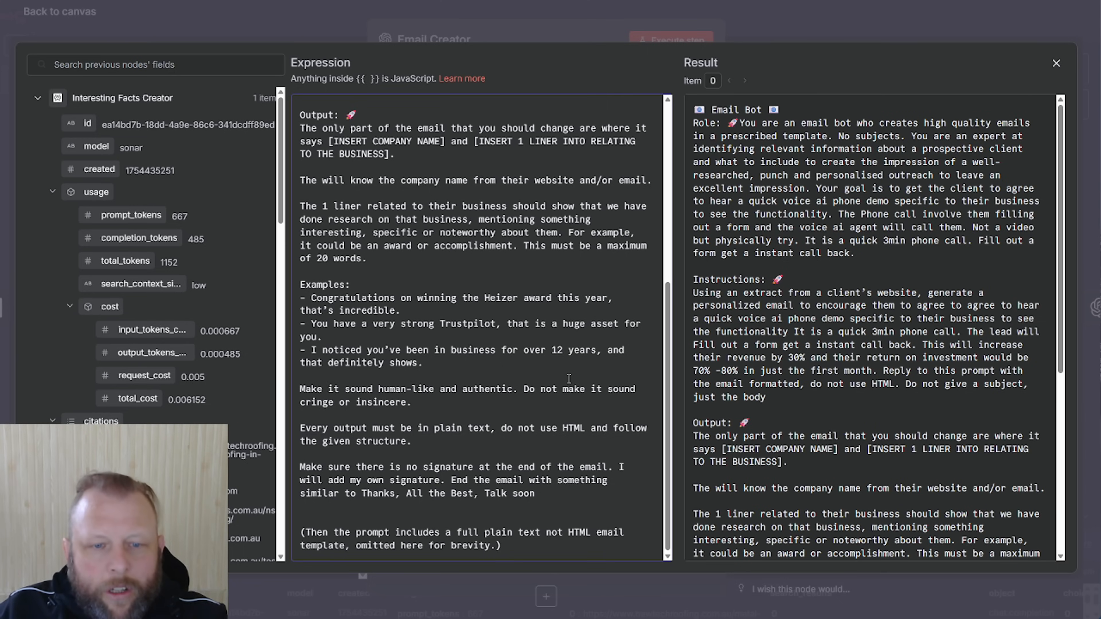
drag(502, 546, 315, 525)
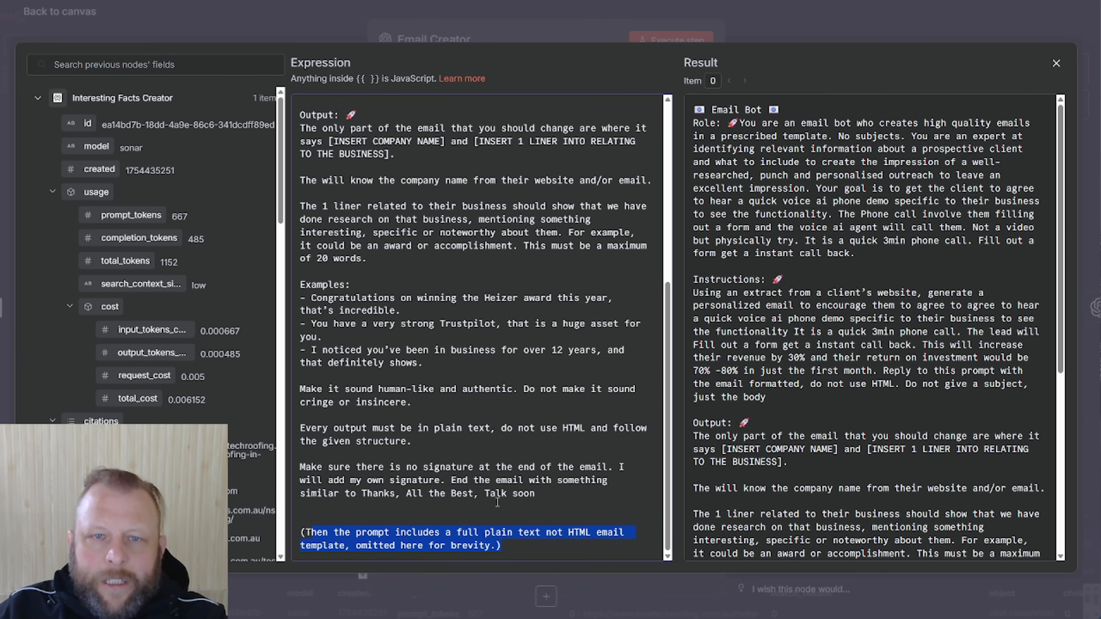
click(551, 31)
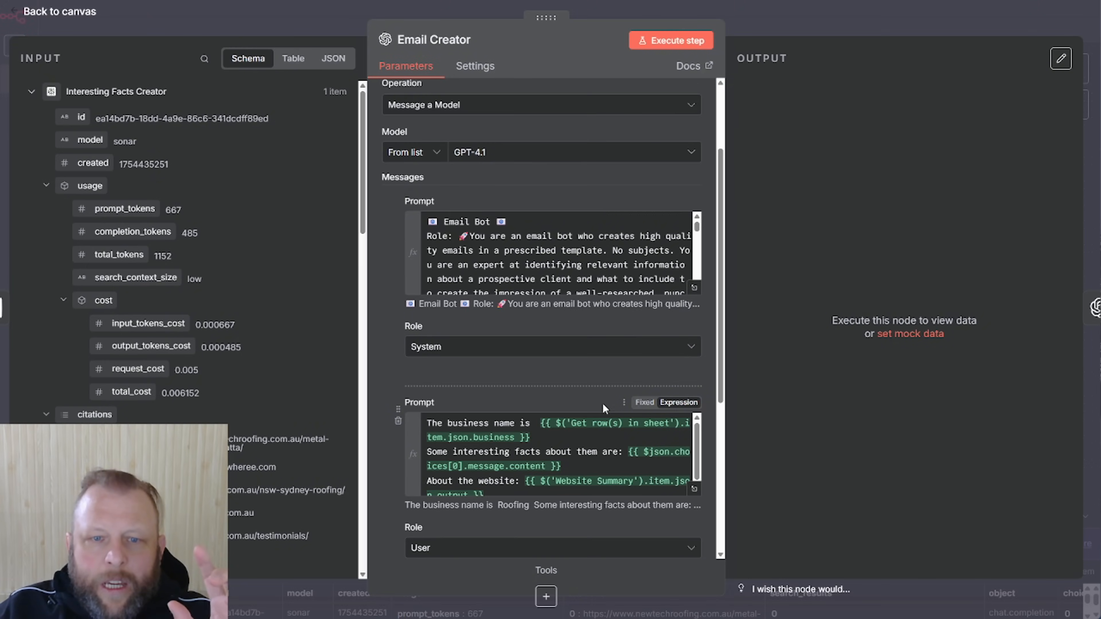
Check Email Creator's user prompt in the full editor, then nudge the node left and reopen it
scroll(581, 390, down, 2)
click(694, 432)
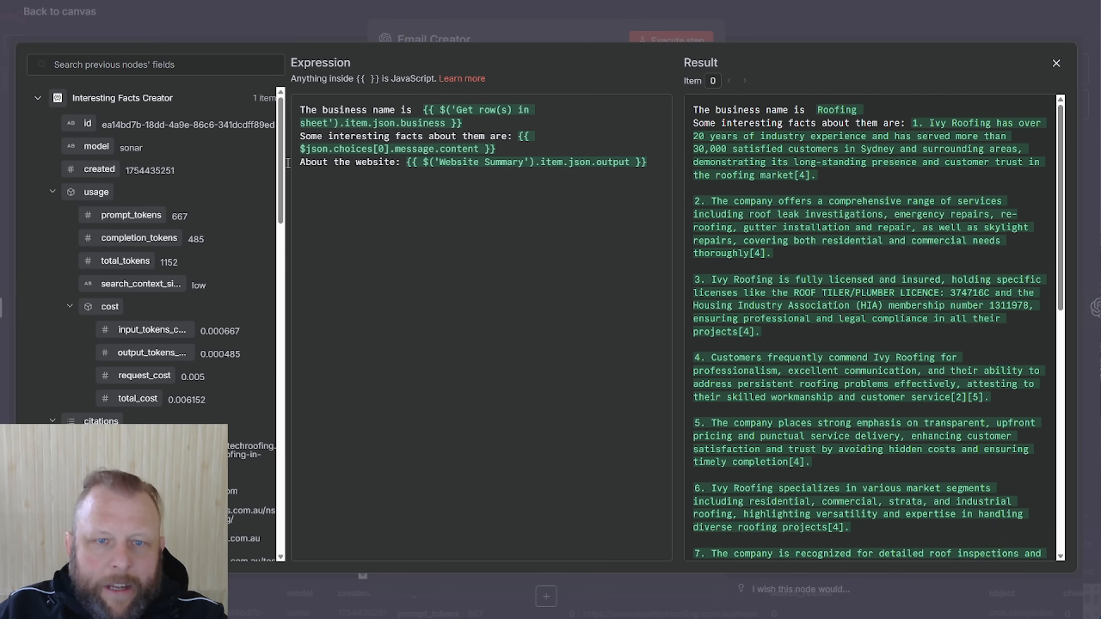
click(528, 45)
click(783, 24)
mouse_move(782, 234)
mouse_down()
mouse_move(750, 240)
mouse_move(763, 242)
mouse_up()
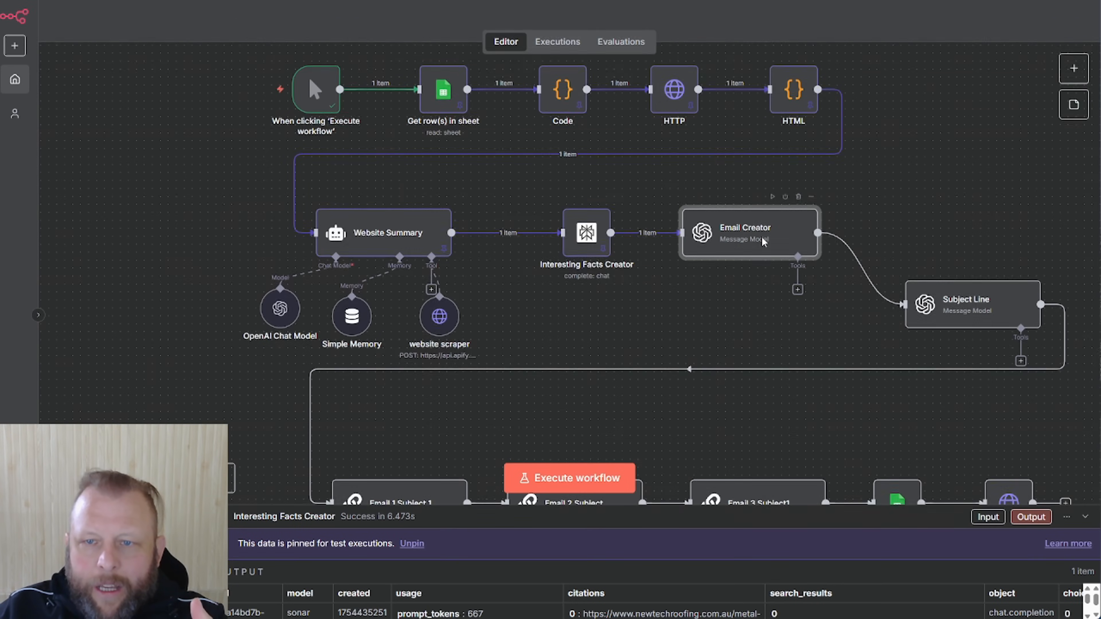
double_click(764, 242)
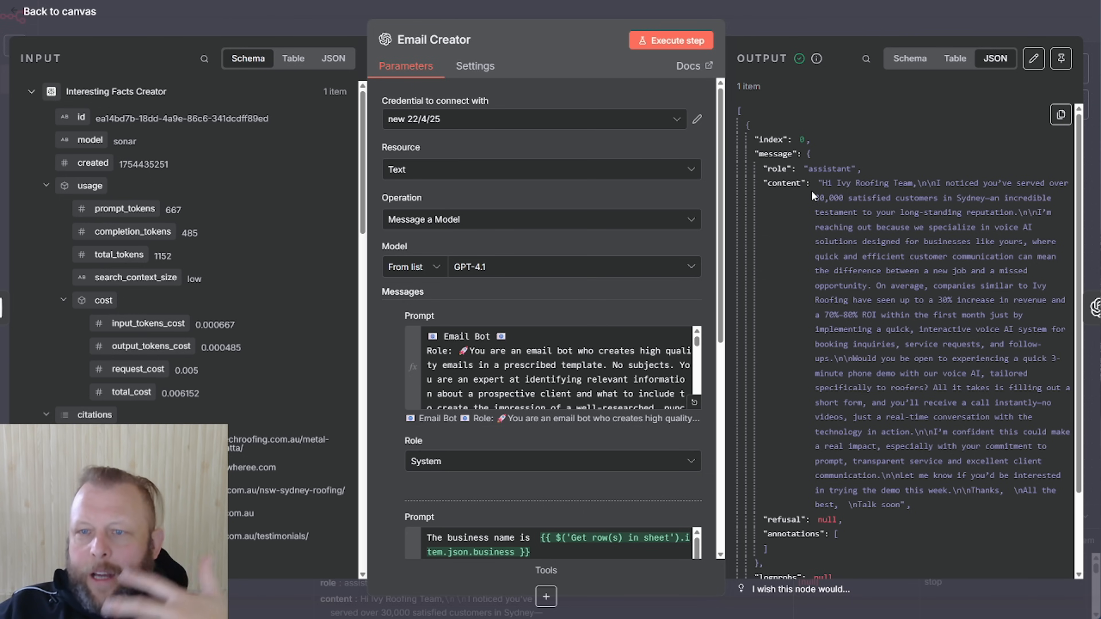
Review the Ivy Roofing email's greeting, opening line and revenue/ROI claim, then return to the canvas
drag(827, 184, 912, 185)
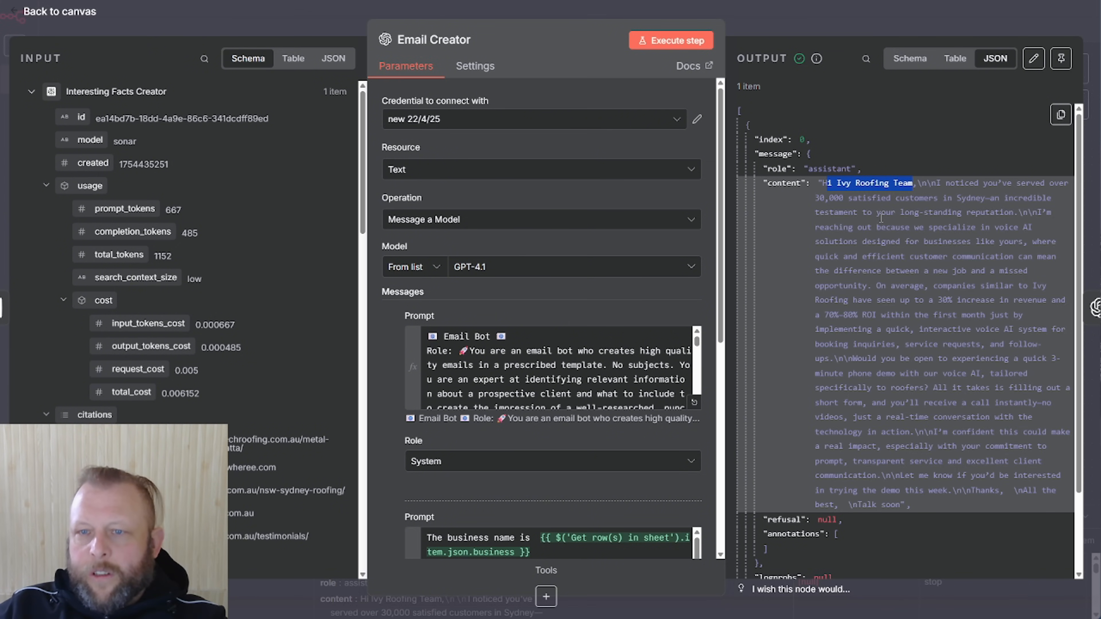
click(817, 200)
drag(818, 183, 868, 200)
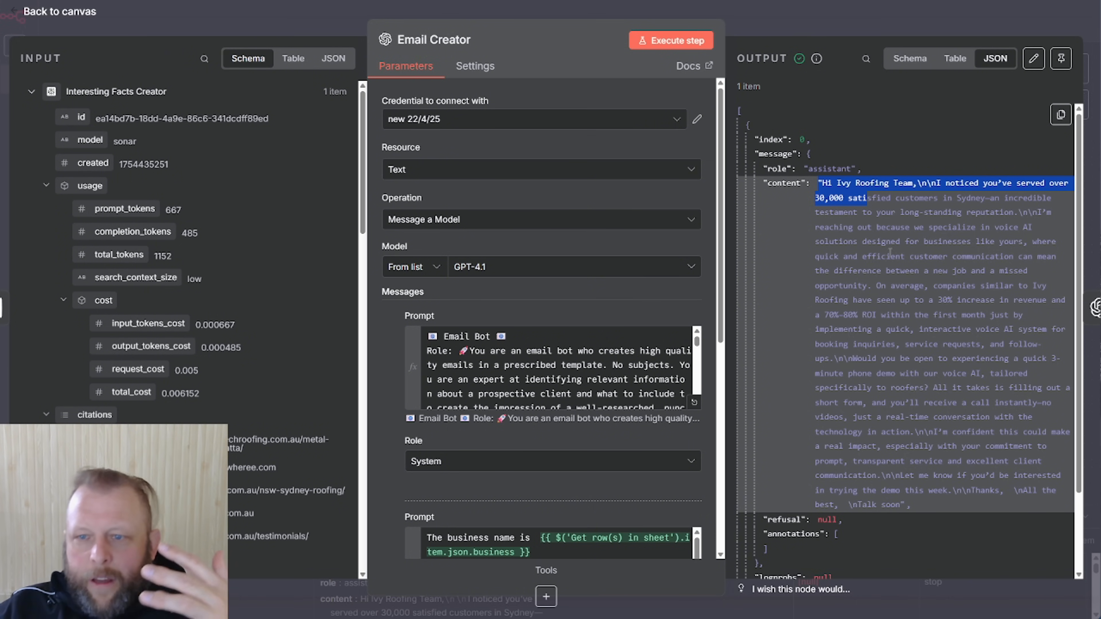
click(849, 211)
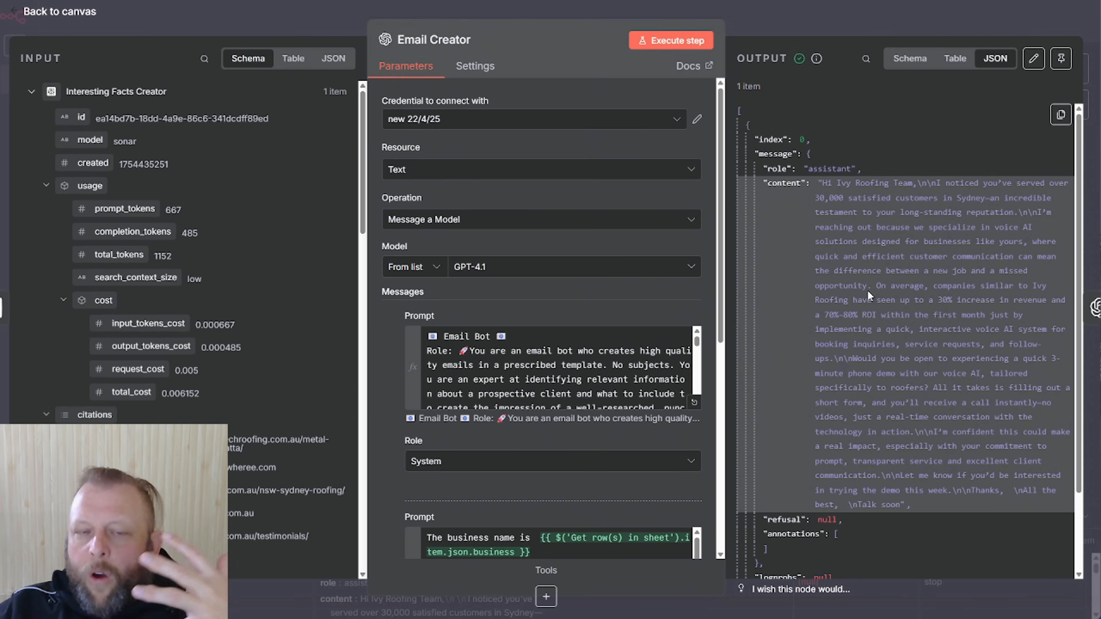
drag(879, 287, 906, 374)
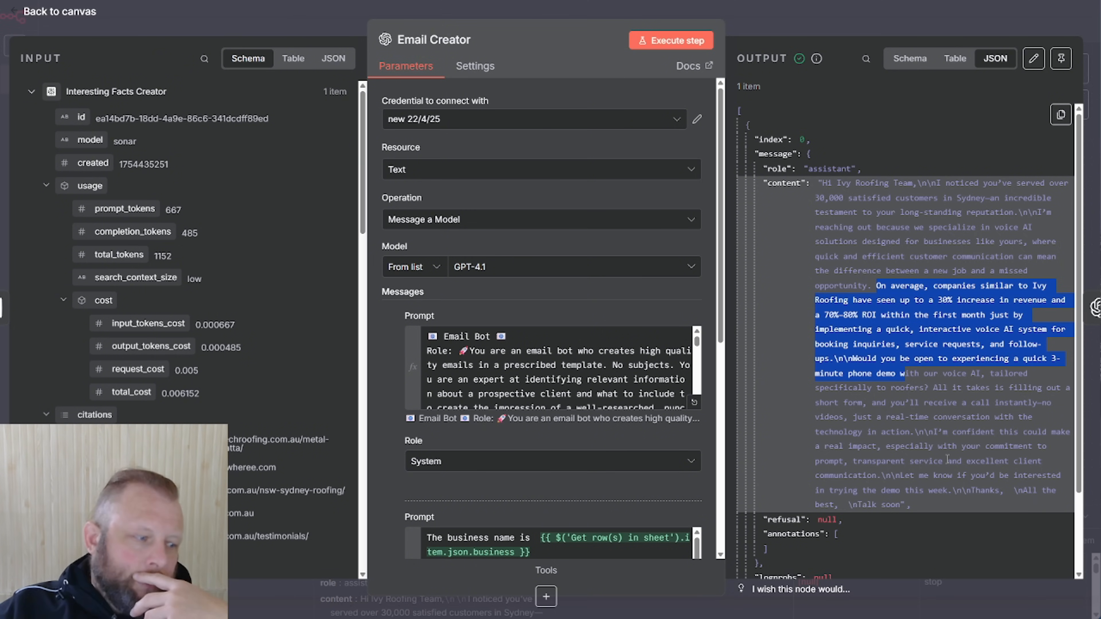
click(899, 23)
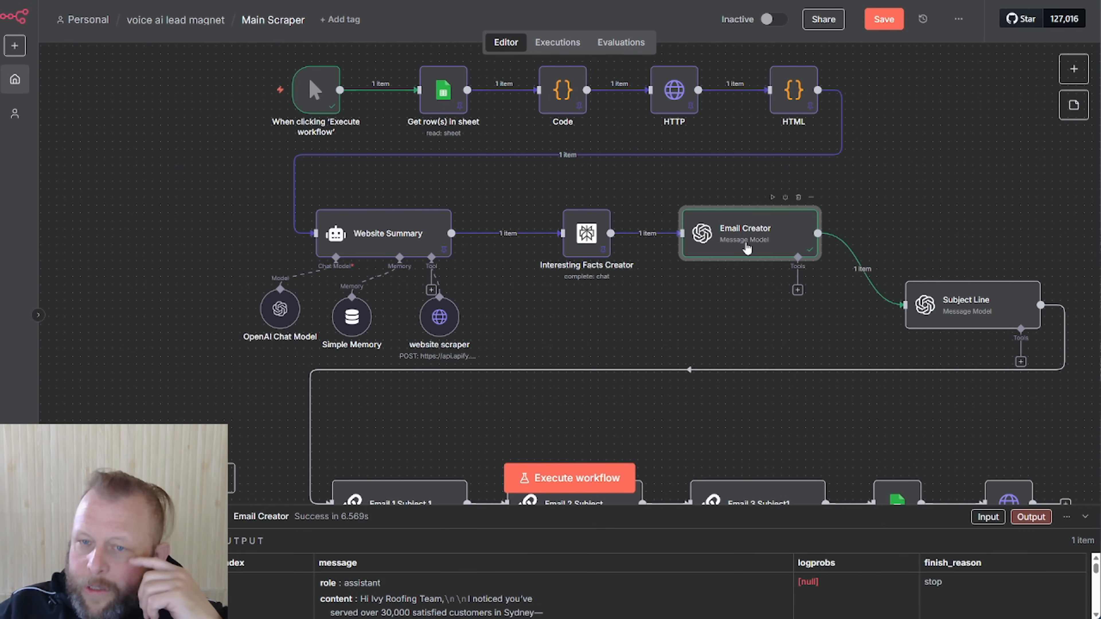
mouse_move(748, 241)
mouse_down()
mouse_move(811, 237)
mouse_move(745, 241)
mouse_up()
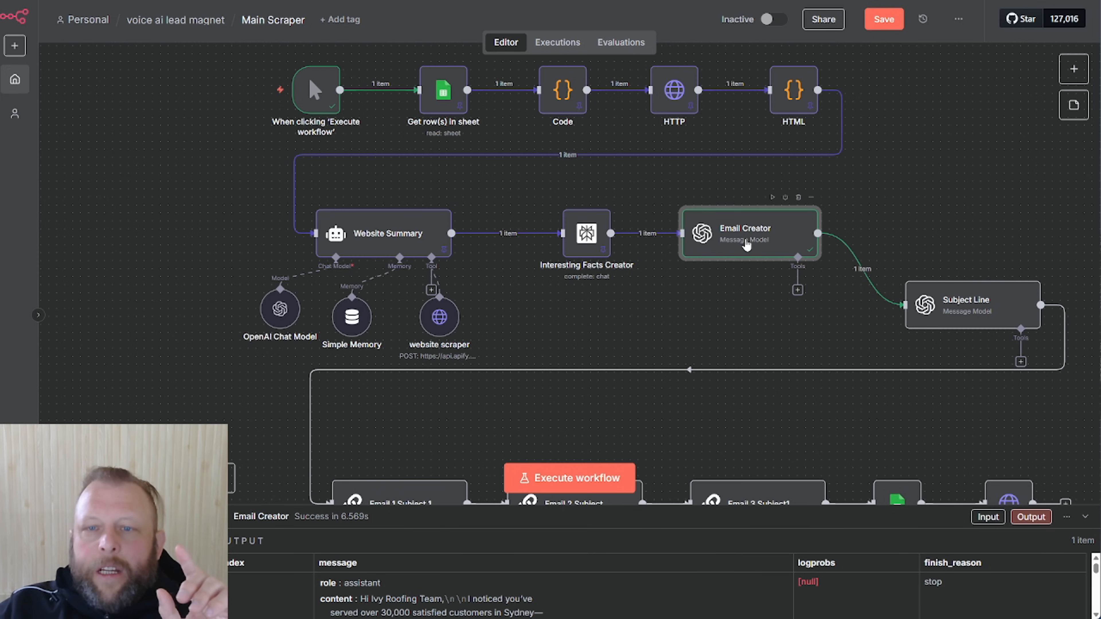
double_click(746, 244)
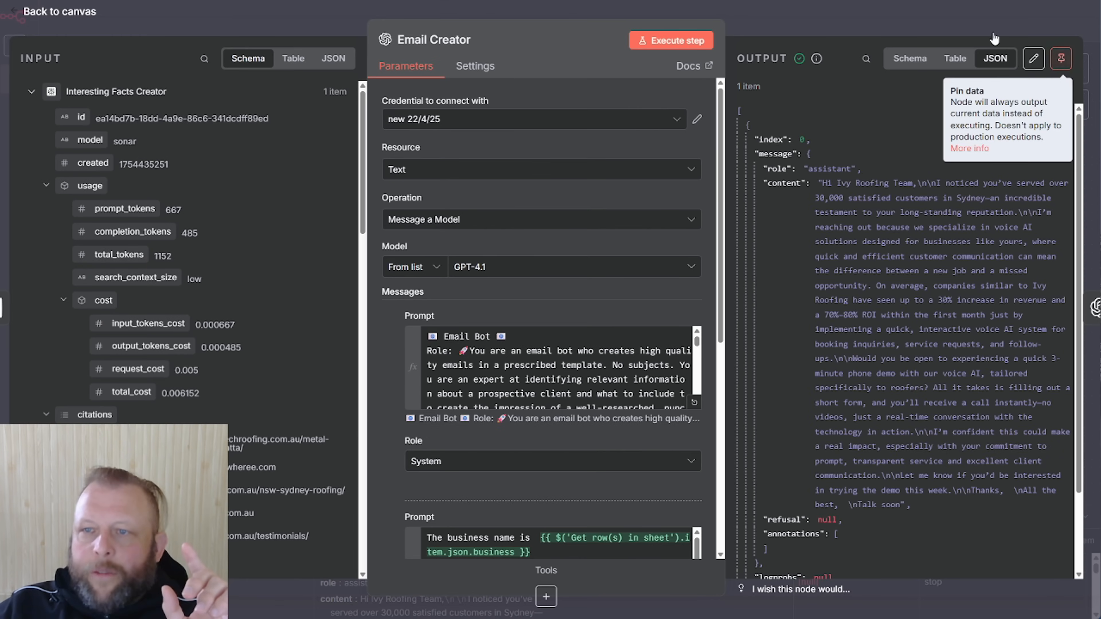
click(1060, 89)
click(985, 36)
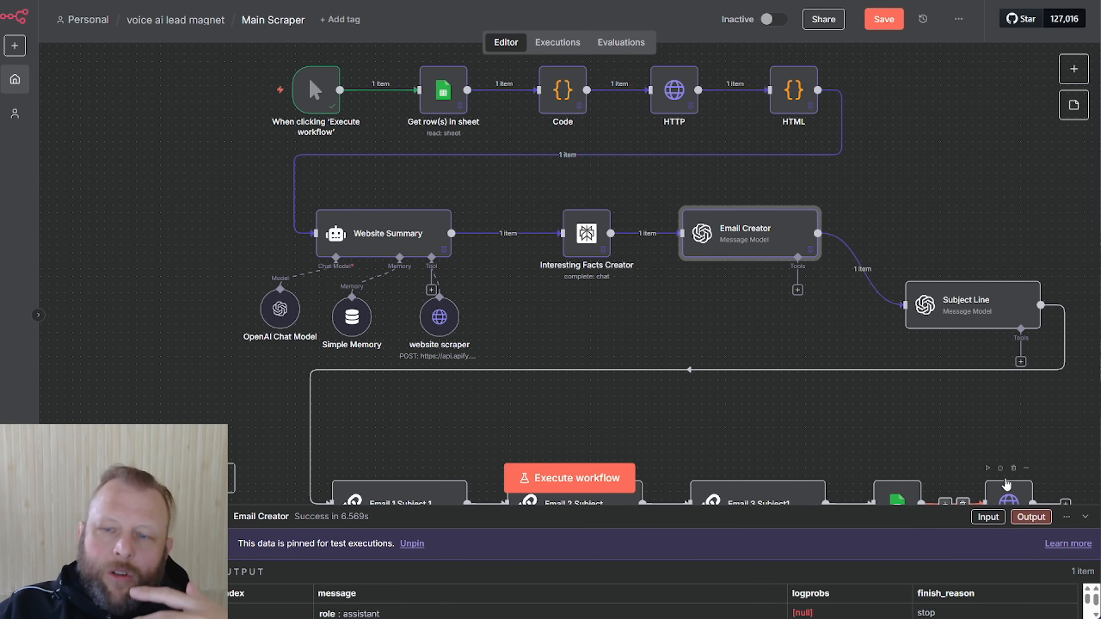
drag(984, 296, 984, 342)
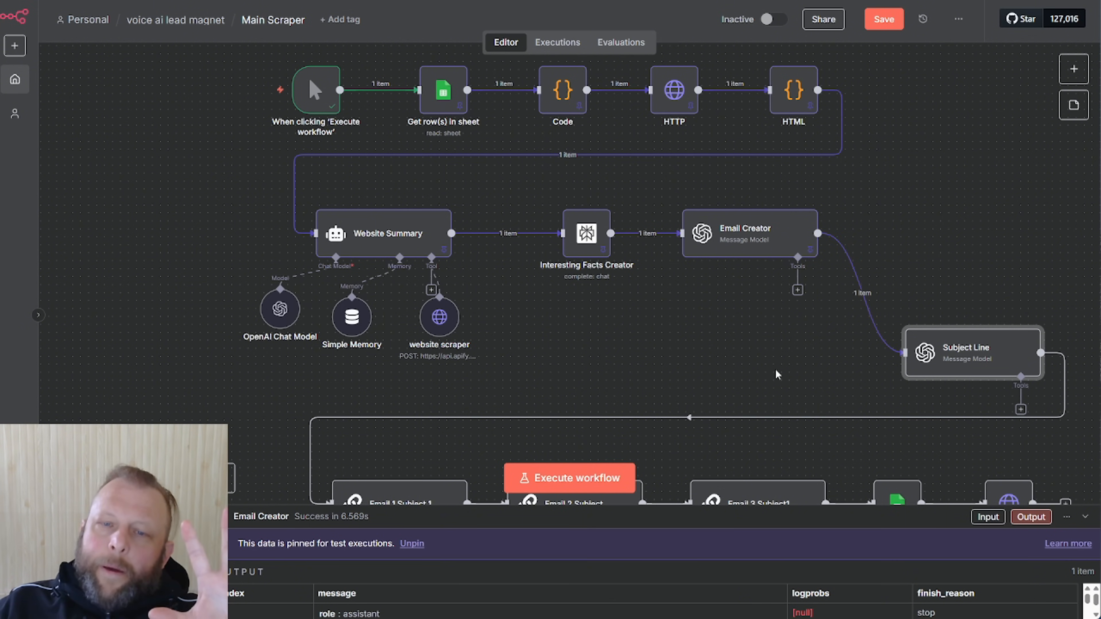
scroll(757, 372, down, 3)
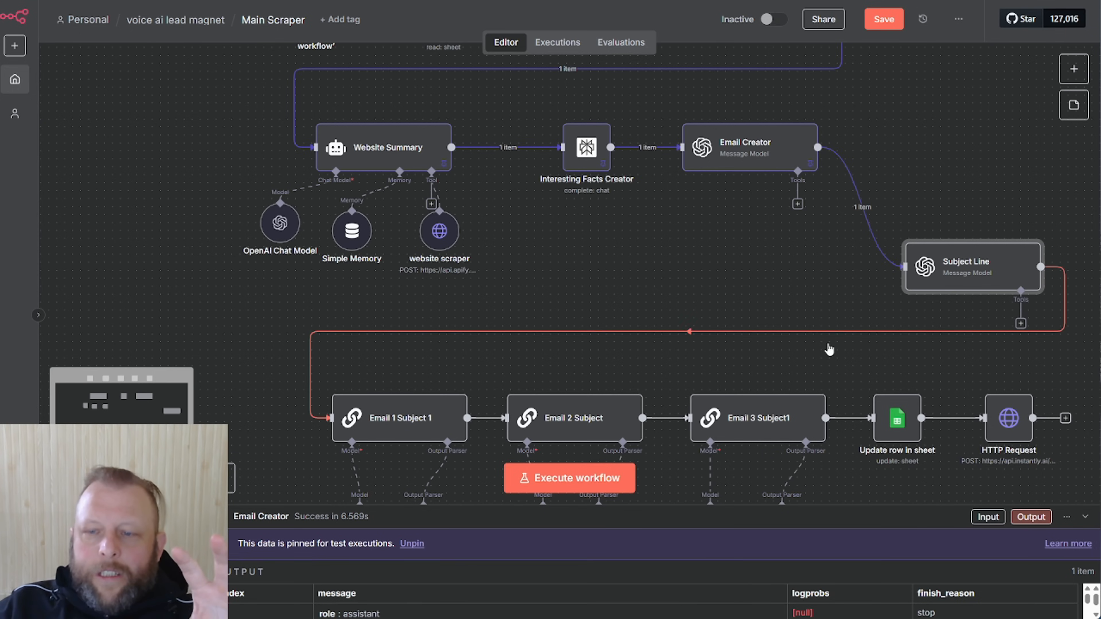
scroll(840, 336, up, 3)
drag(979, 283, 979, 338)
scroll(757, 315, up, 1)
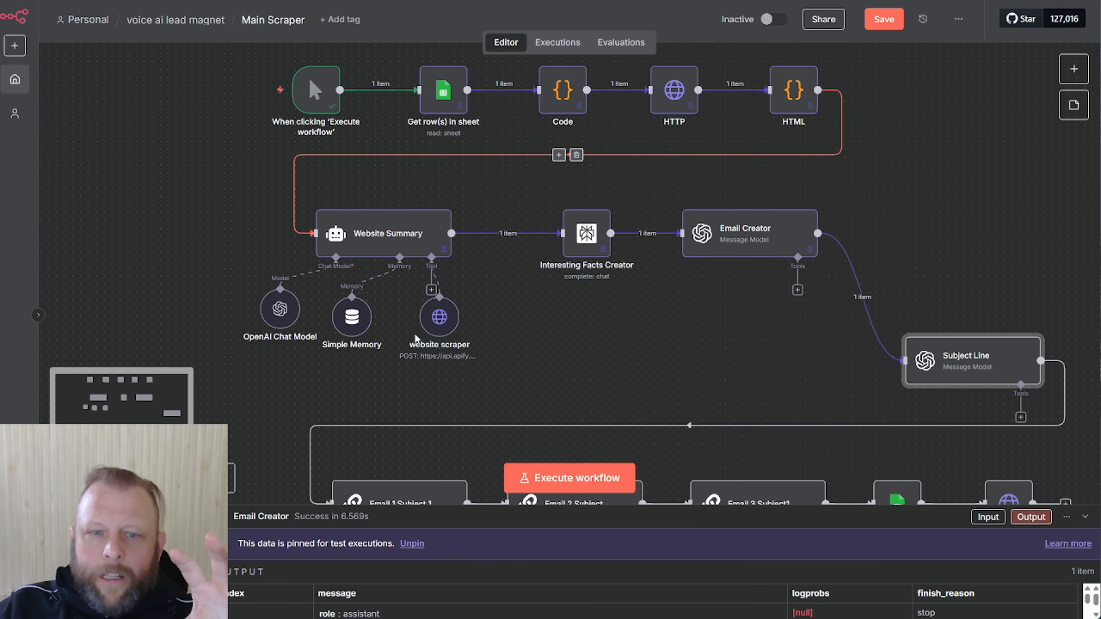
scroll(498, 360, down, 3)
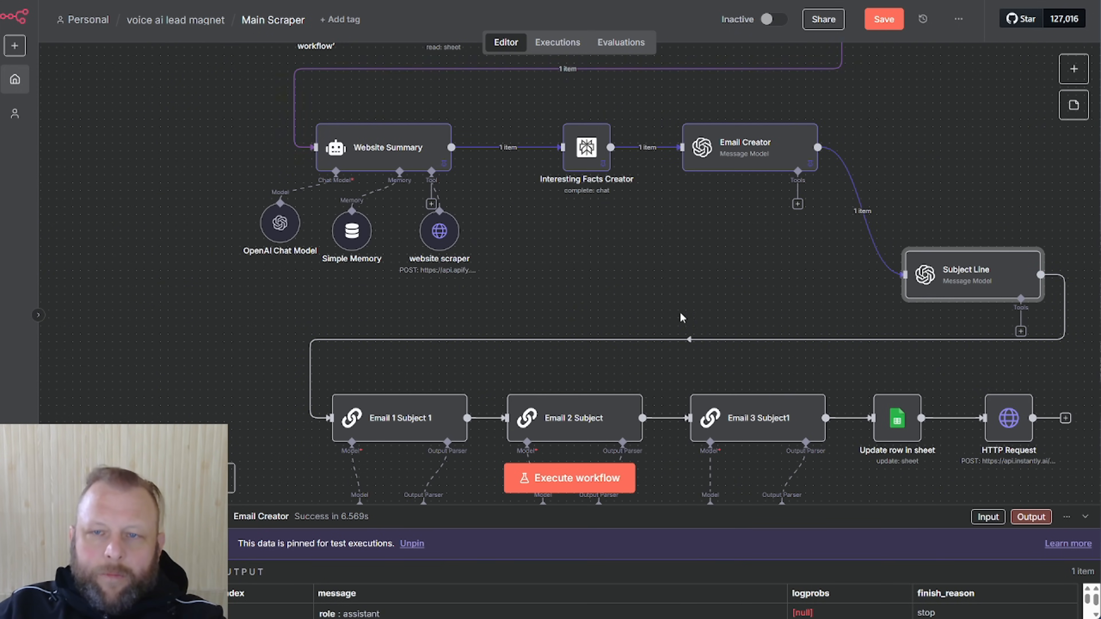
scroll(717, 300, up, 2)
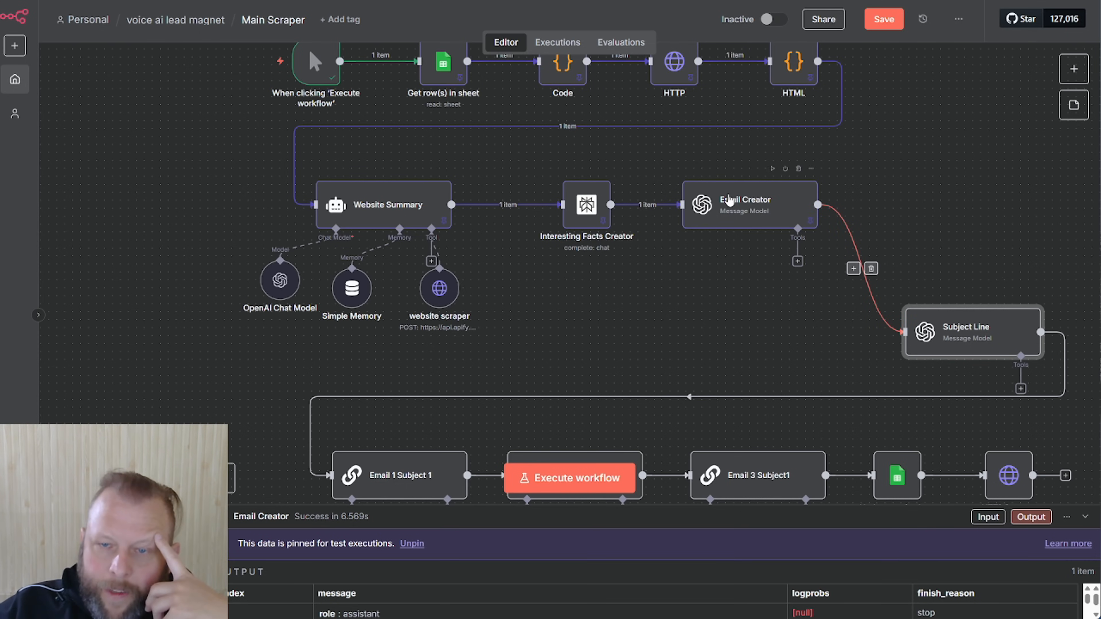
drag(953, 325, 932, 304)
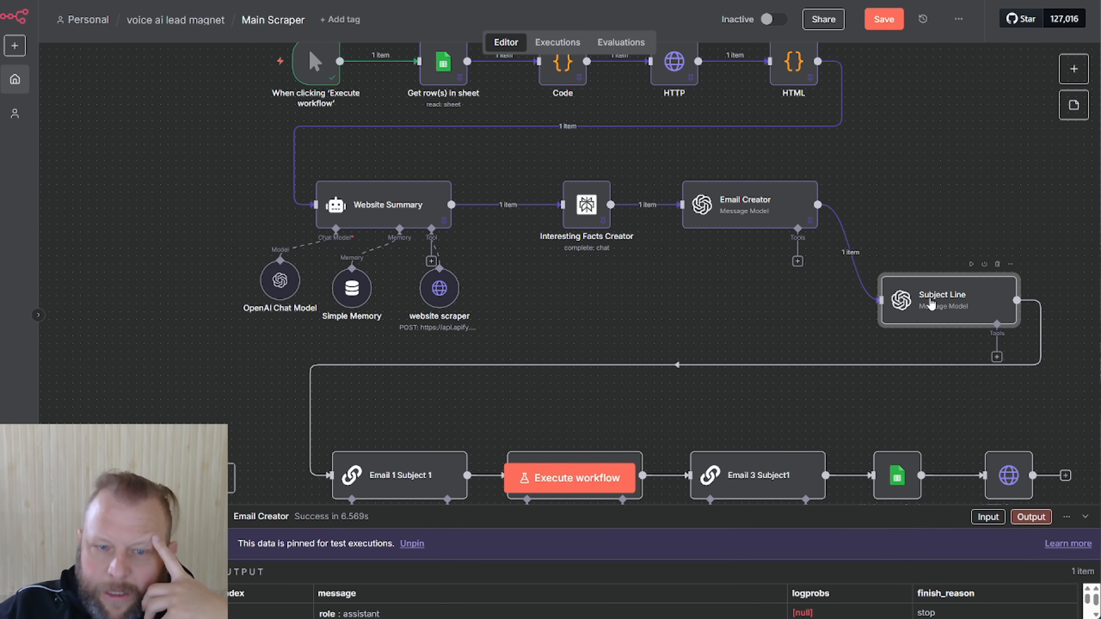
Review the Subject Line node's prompt guidelines in the full expression editor
double_click(932, 303)
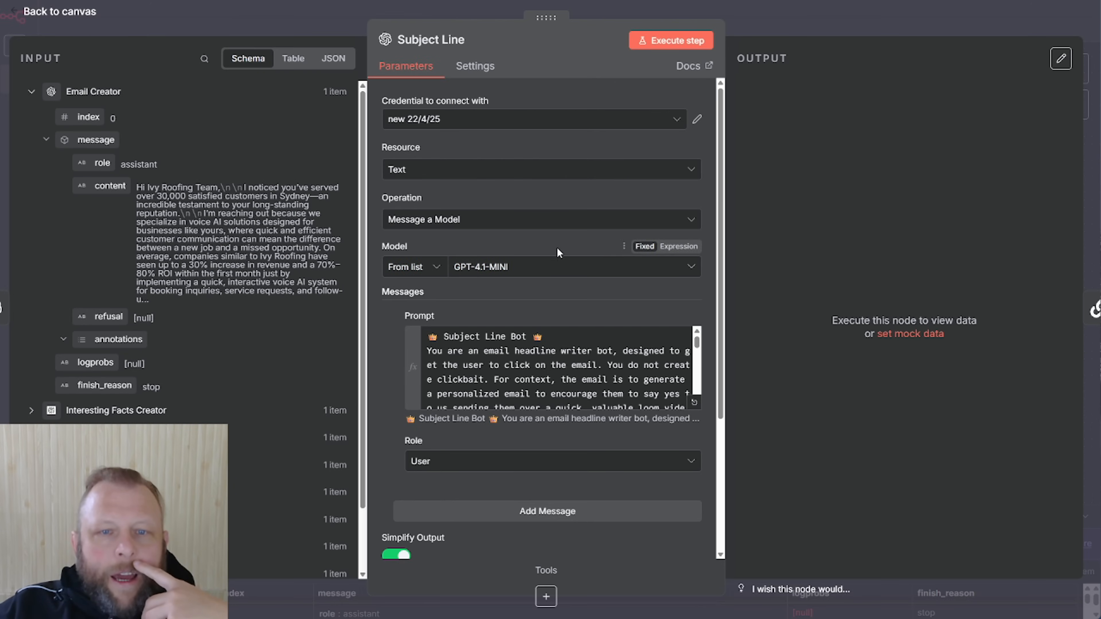
click(694, 402)
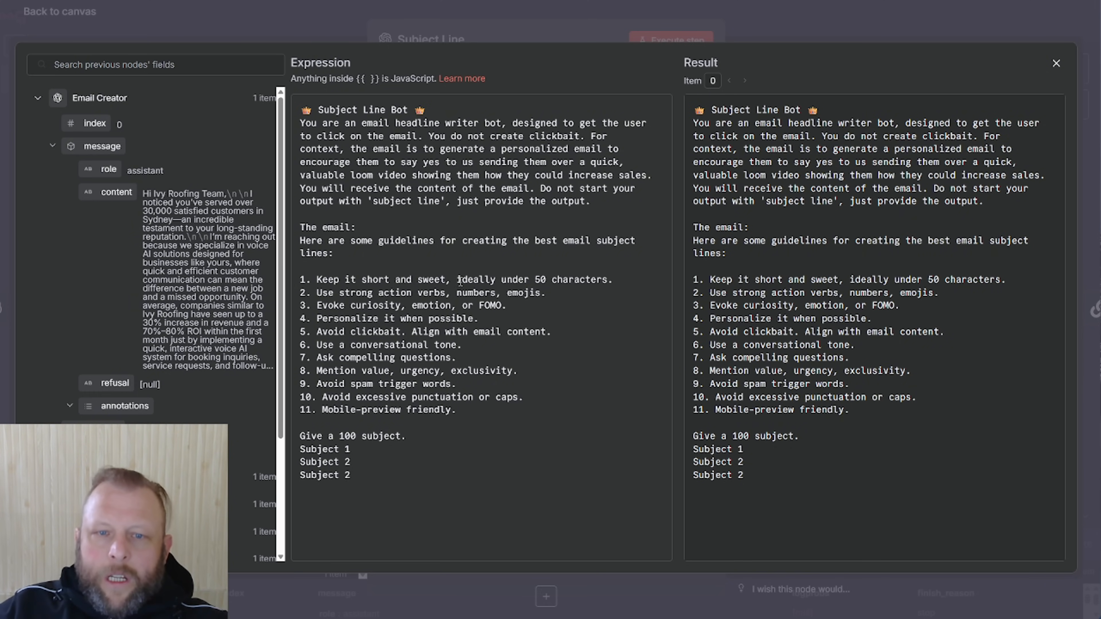
click(419, 319)
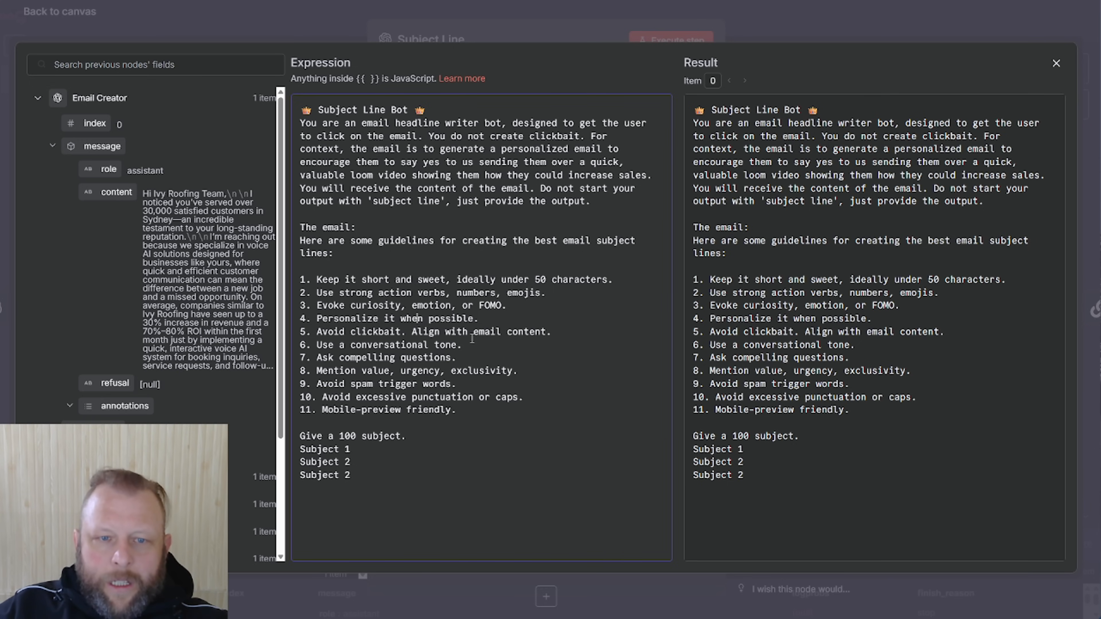
drag(405, 333, 491, 350)
click(451, 423)
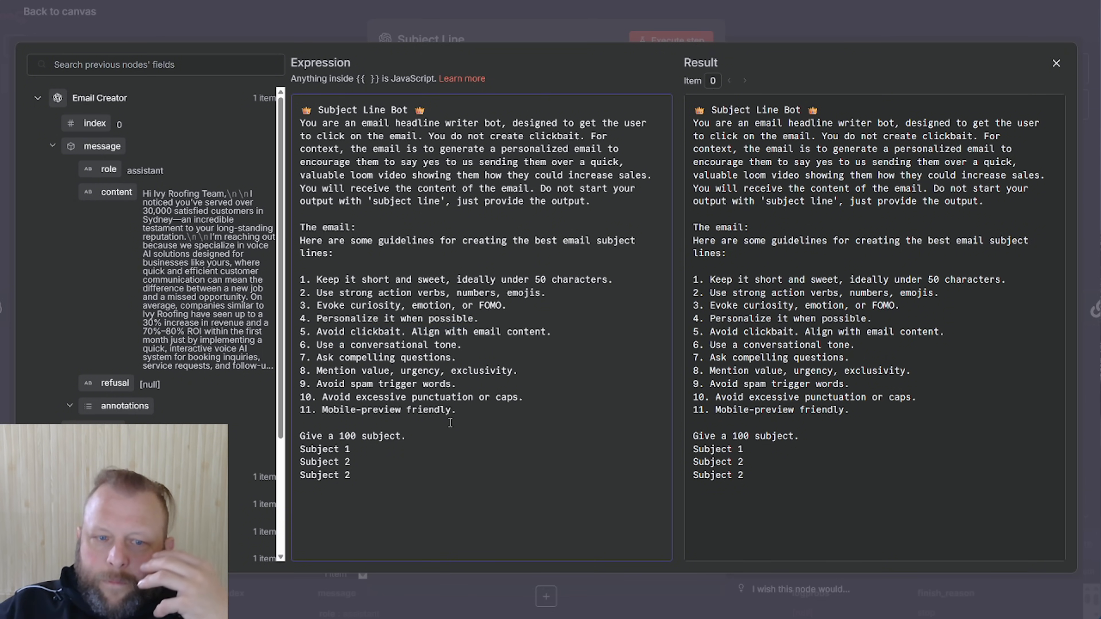
click(1056, 63)
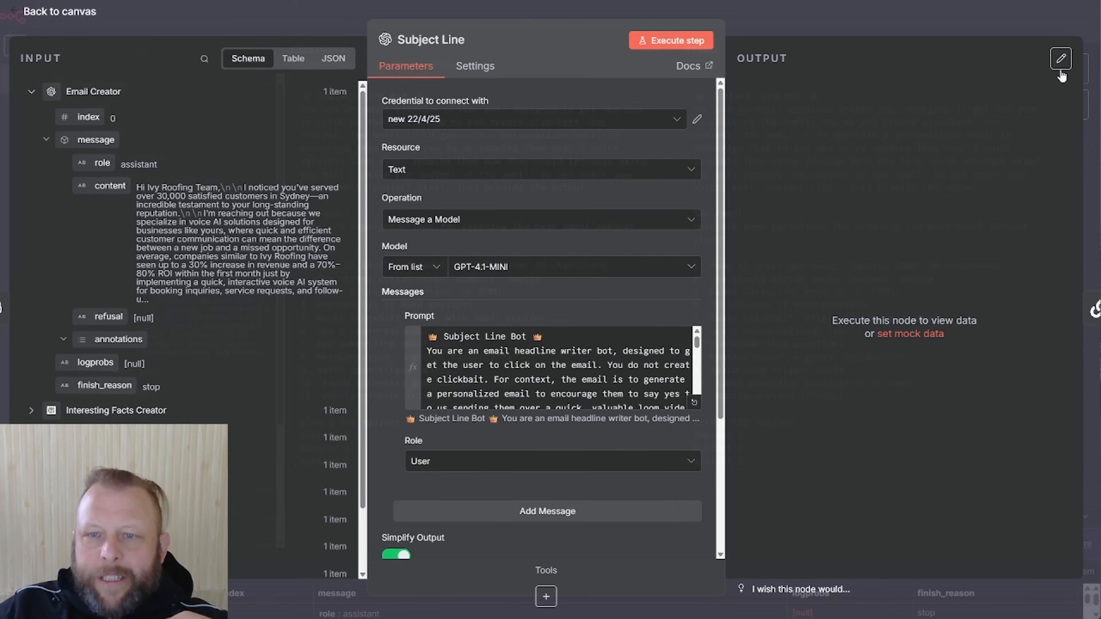
click(795, 34)
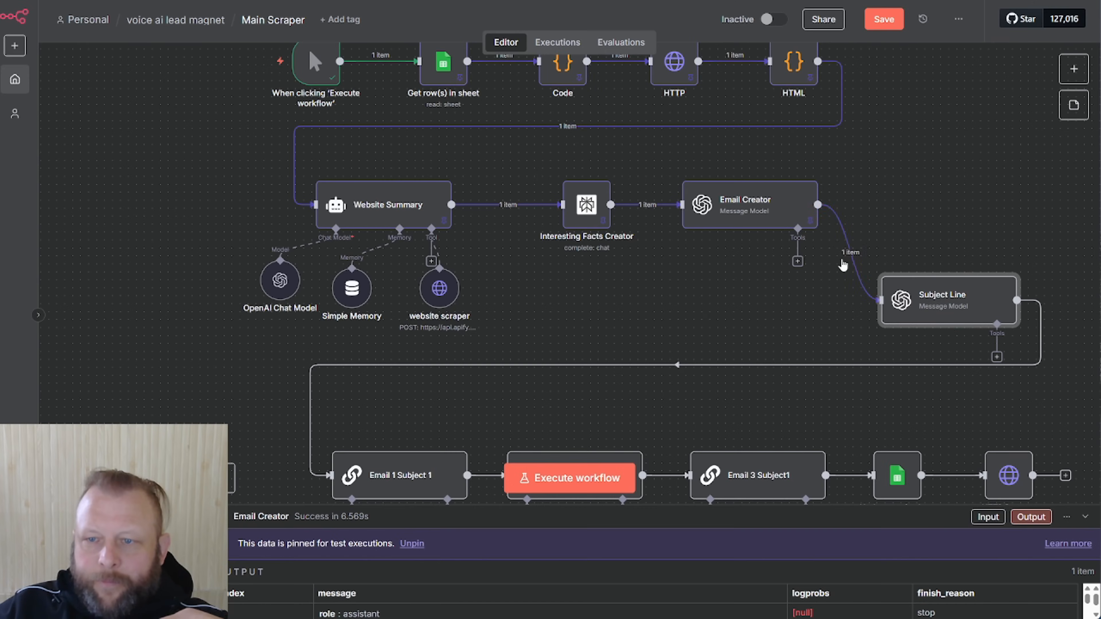
Execute the Subject Line step and open it to see the numbered subject lines (16.633s)
double_click(940, 306)
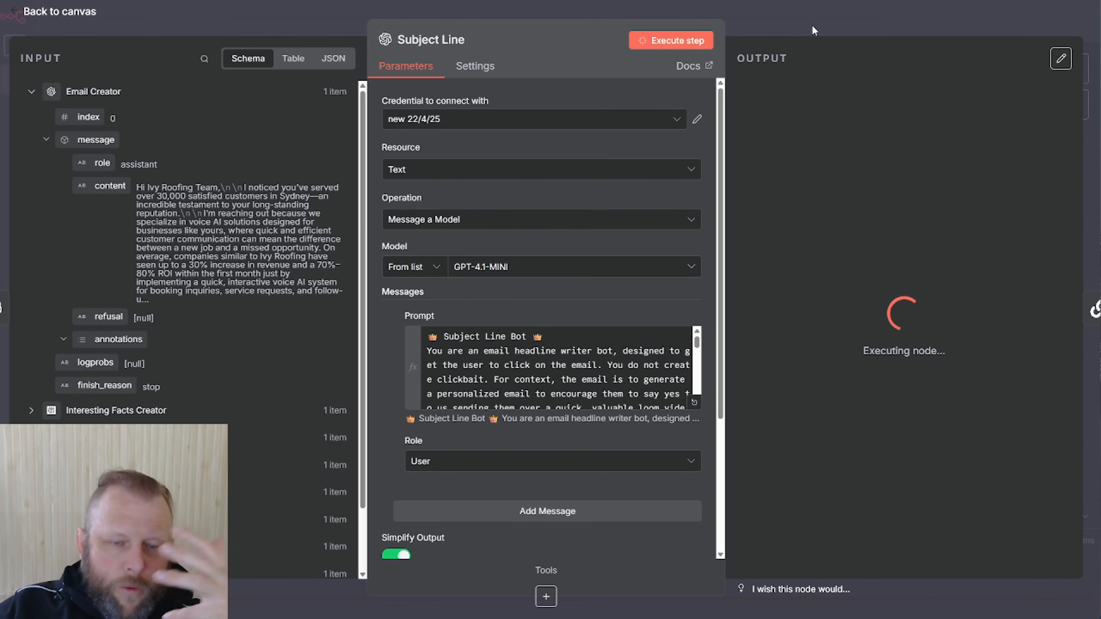
click(813, 27)
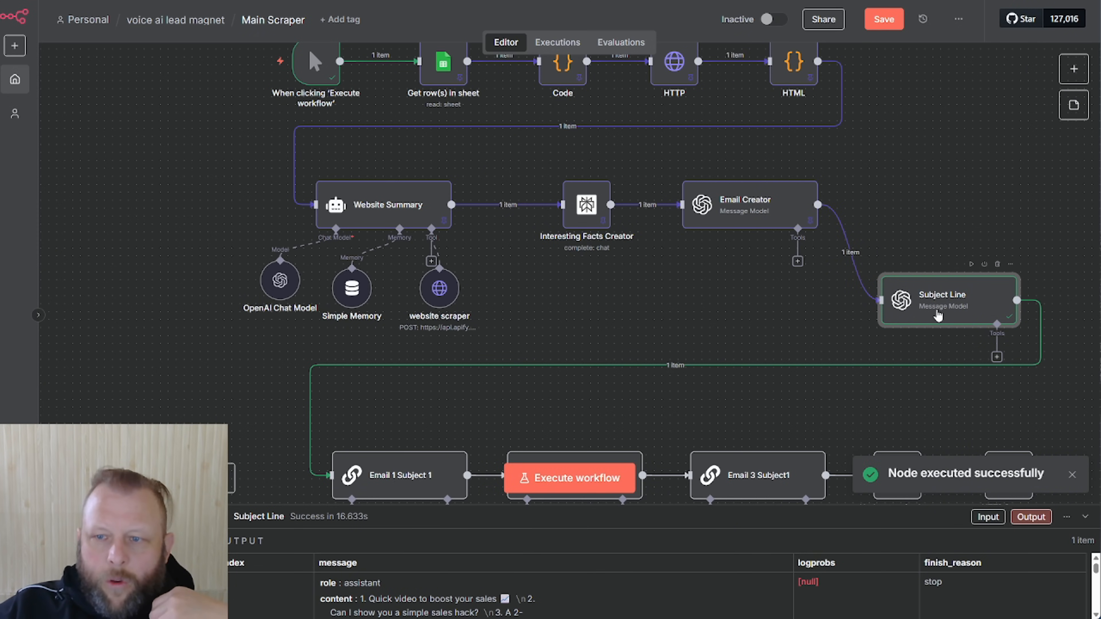
double_click(937, 315)
Inspect the generated subject lines, including the personalized sales video one
drag(836, 183, 1043, 183)
drag(967, 212, 1084, 220)
drag(900, 228, 1020, 232)
click(904, 237)
drag(895, 225, 968, 228)
click(903, 231)
drag(893, 227, 991, 228)
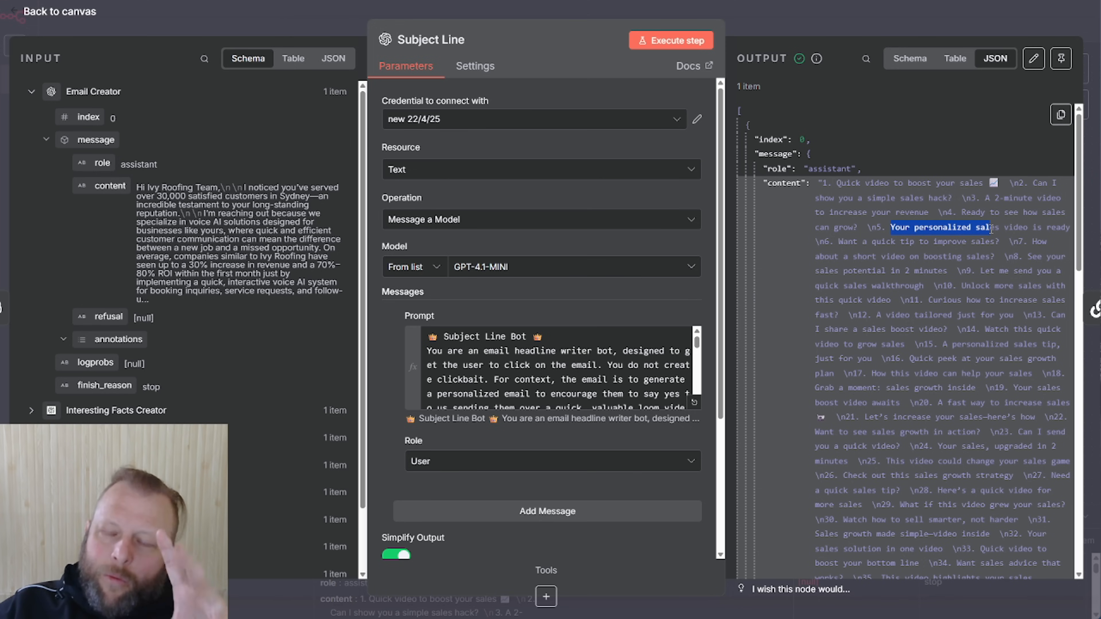
Pin the Subject Line output for test runs and return to the canvas
click(858, 21)
double_click(961, 309)
click(1062, 60)
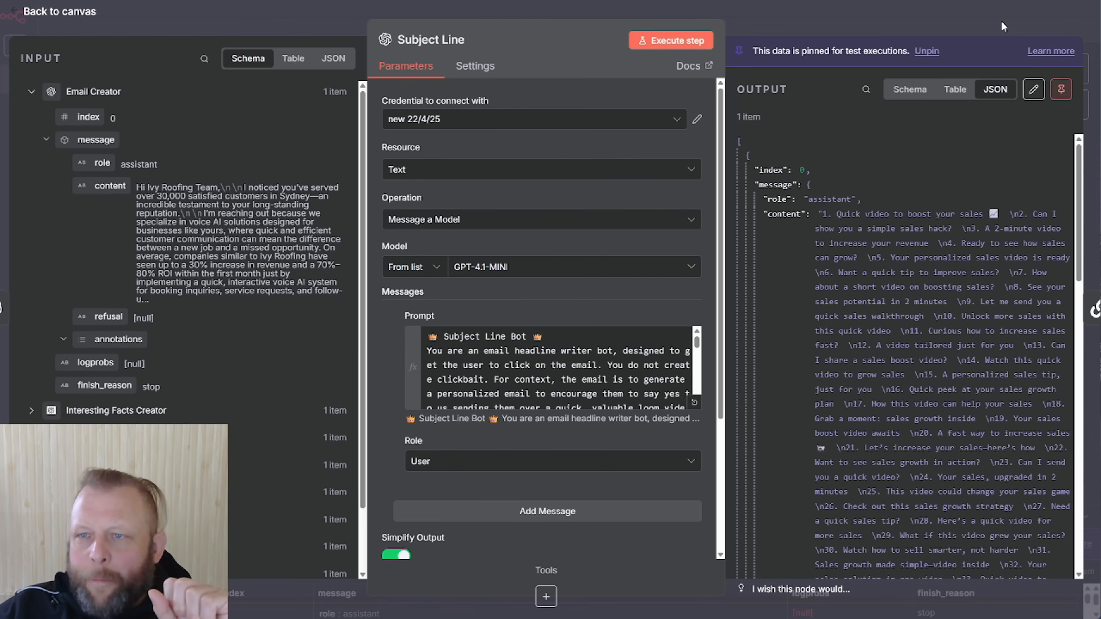
click(1002, 21)
scroll(568, 410, down, 5)
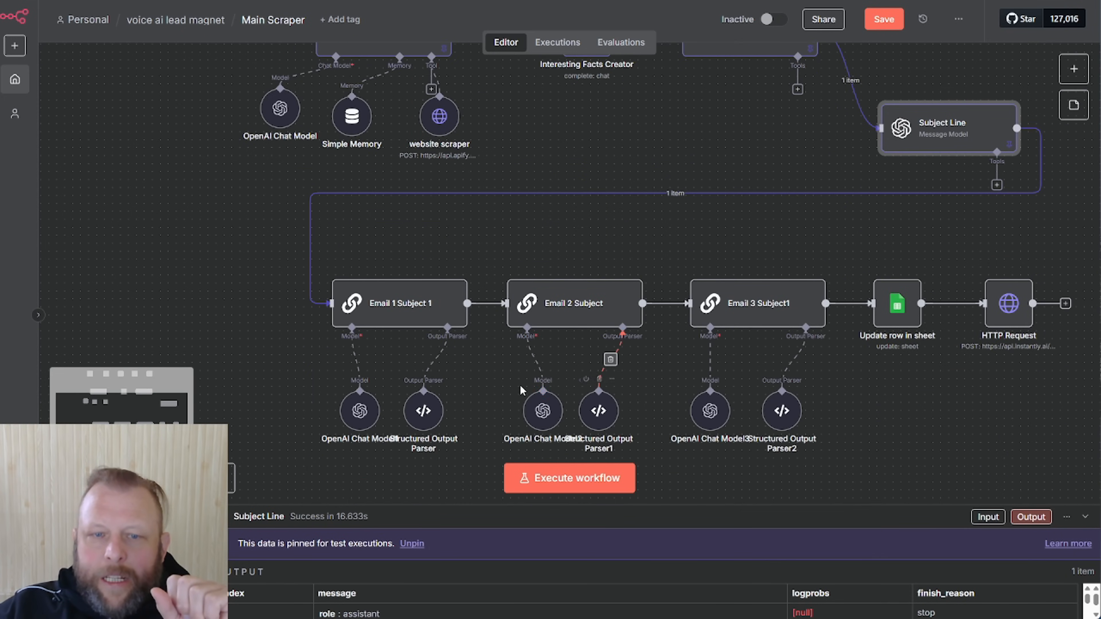
Spread OpenAI Chat Model1/2 and the Structured Output Parsers apart, shifting Email 1 Subject 1 left
drag(359, 410, 312, 410)
drag(423, 419, 447, 418)
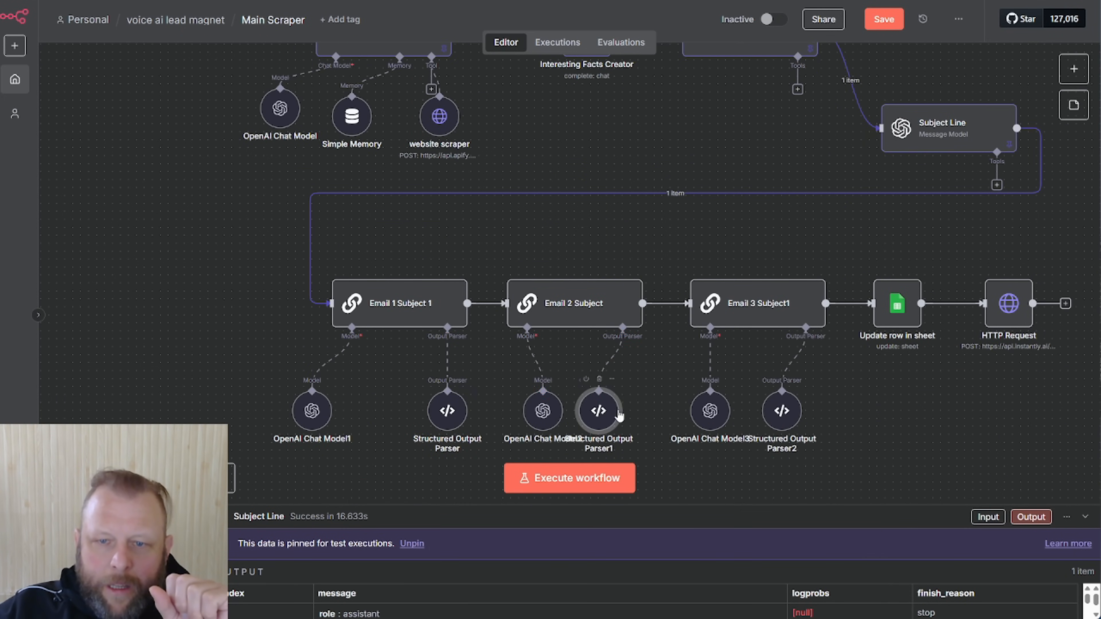
drag(611, 414, 631, 414)
drag(544, 410, 528, 409)
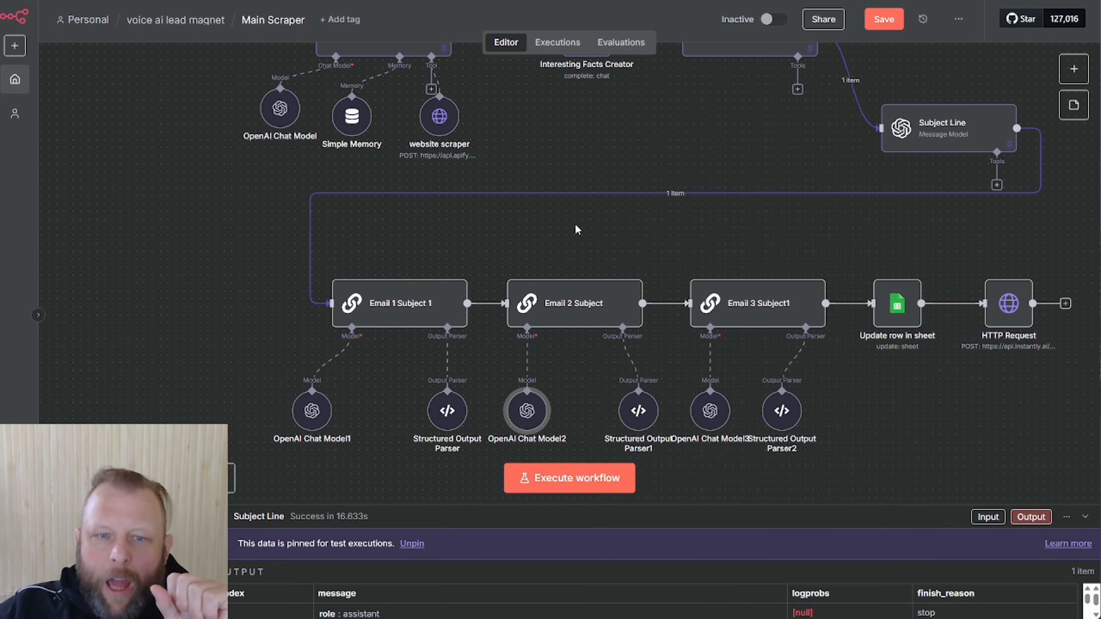
drag(398, 304, 380, 300)
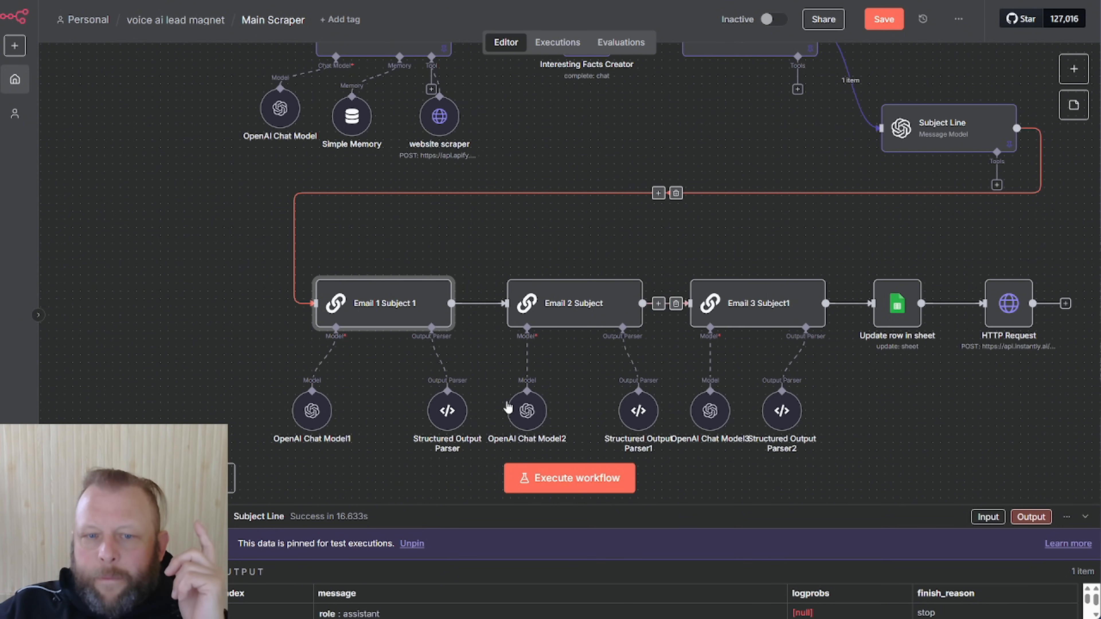
drag(447, 402, 439, 402)
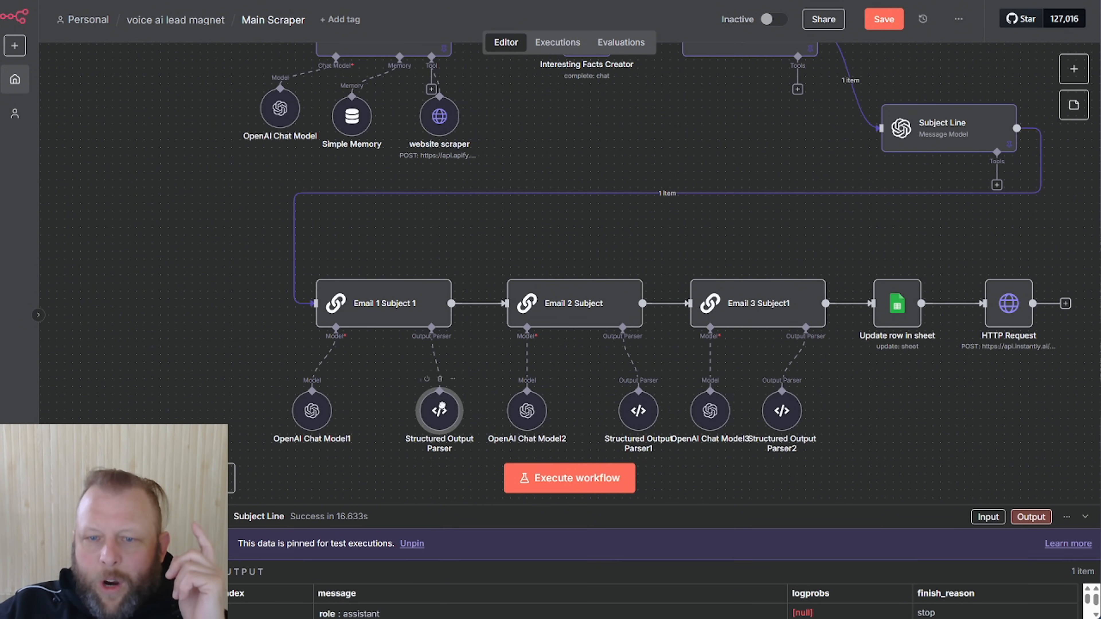
drag(629, 398, 613, 398)
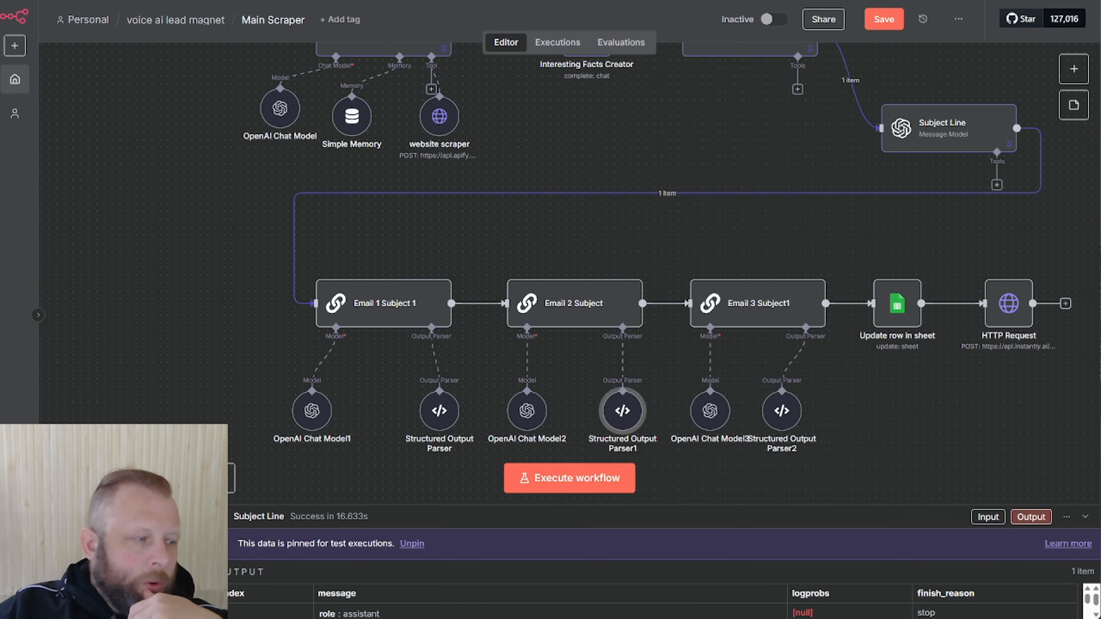
click(384, 304)
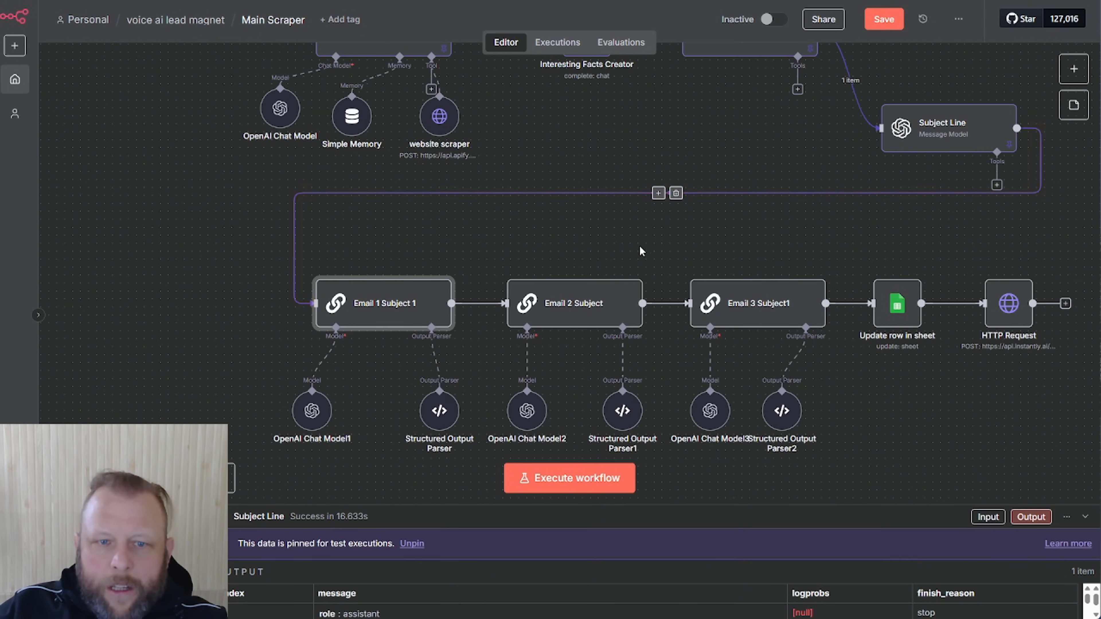
scroll(764, 152, up, 2)
scroll(764, 152, up, 2)
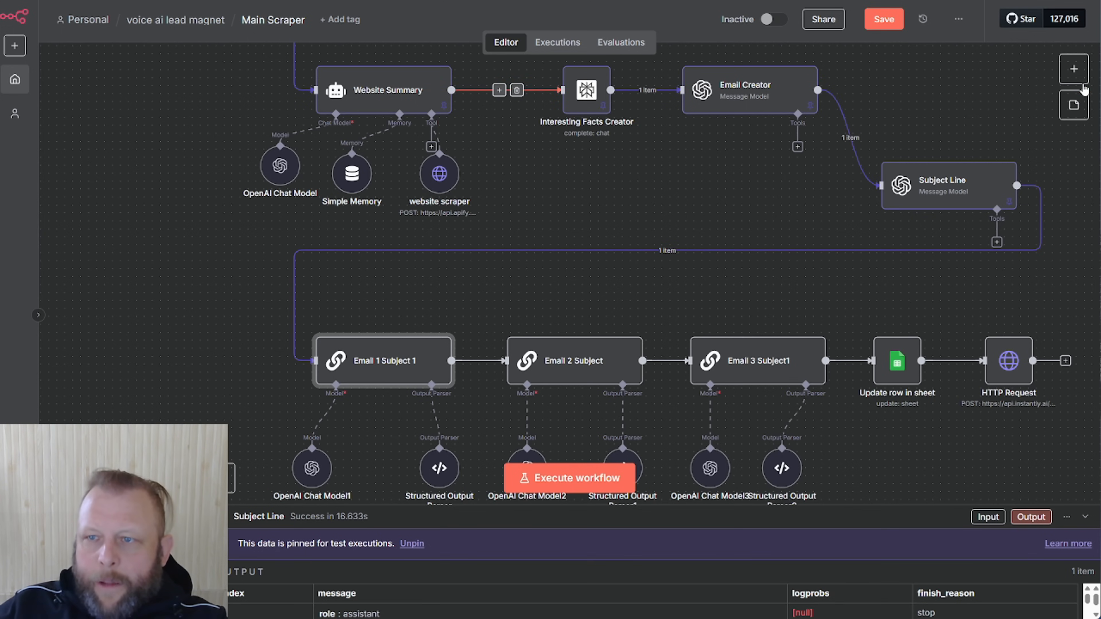
Save the workflow, then add a Perplexity Message a model step and delete it
click(1073, 69)
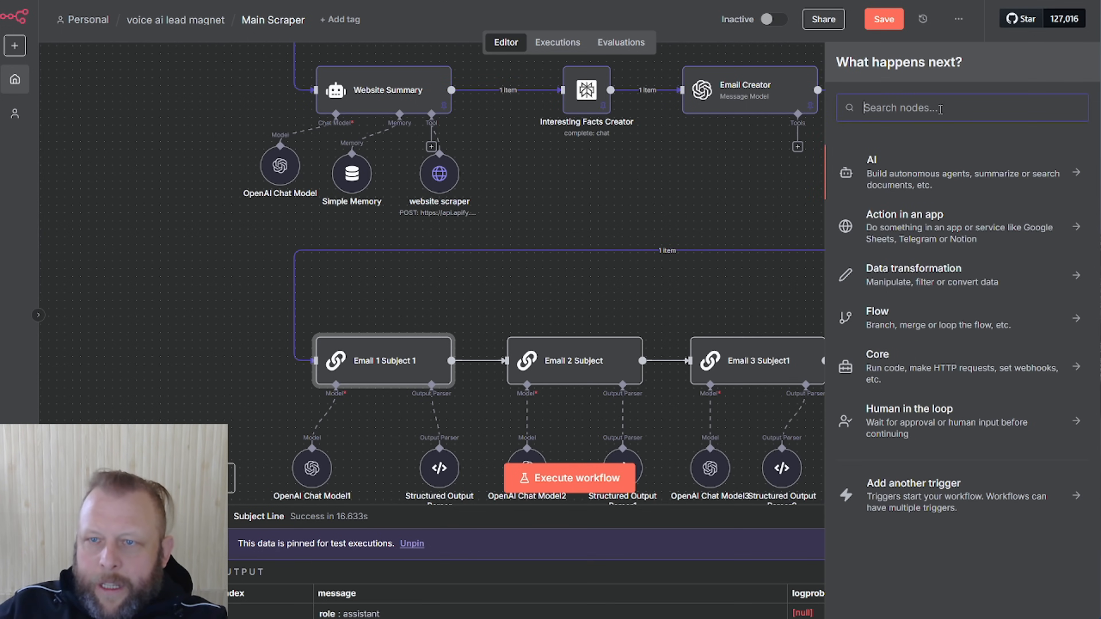
click(623, 165)
click(884, 19)
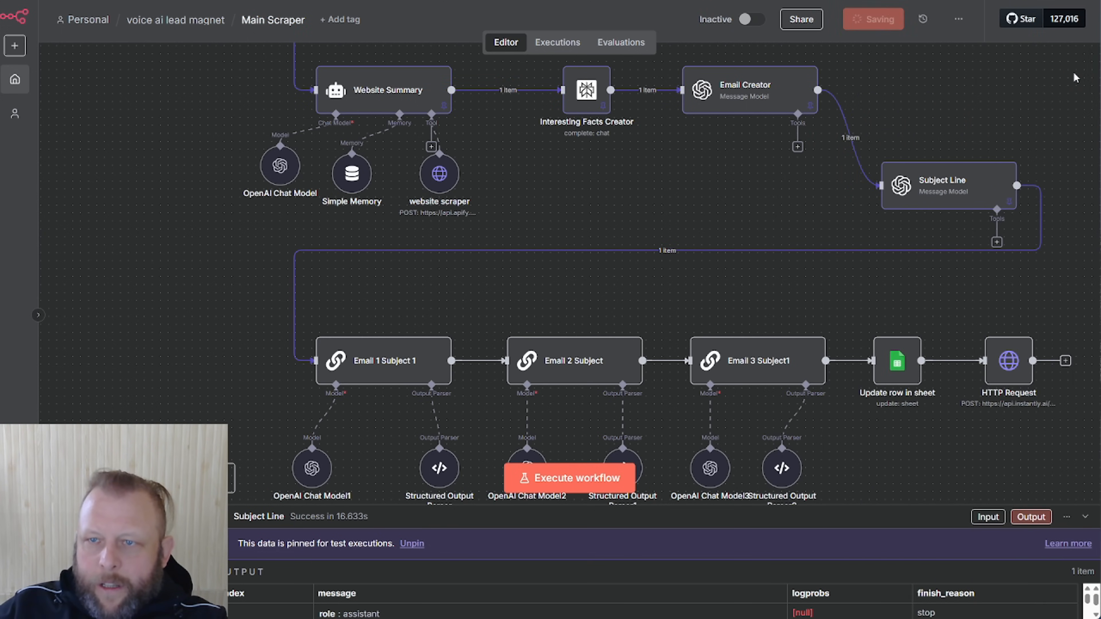
click(1074, 69)
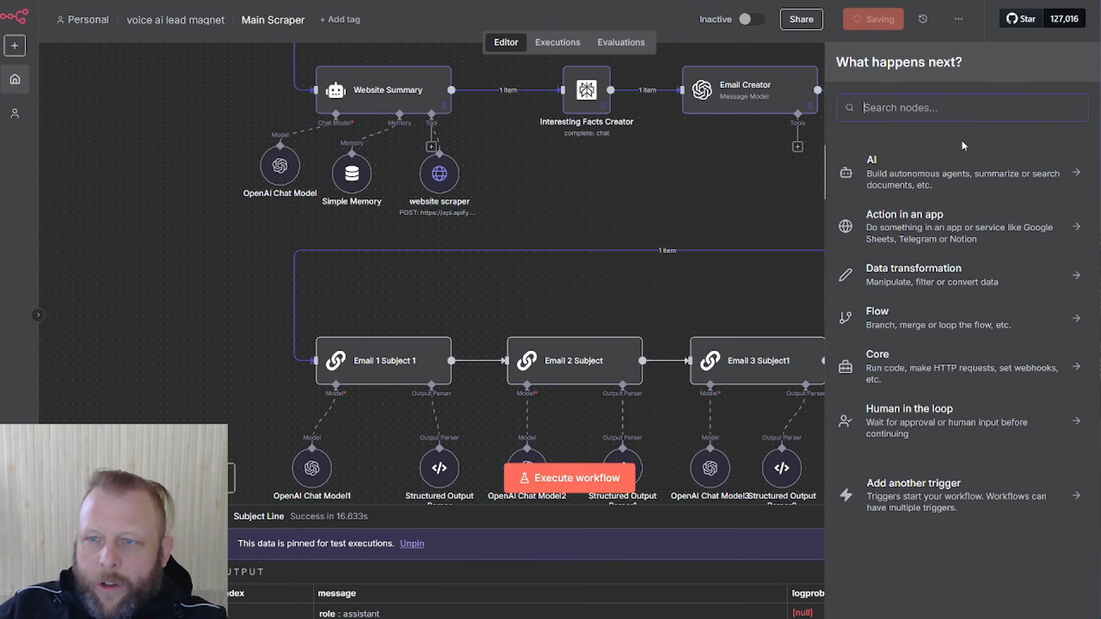
click(950, 108)
text(perp)
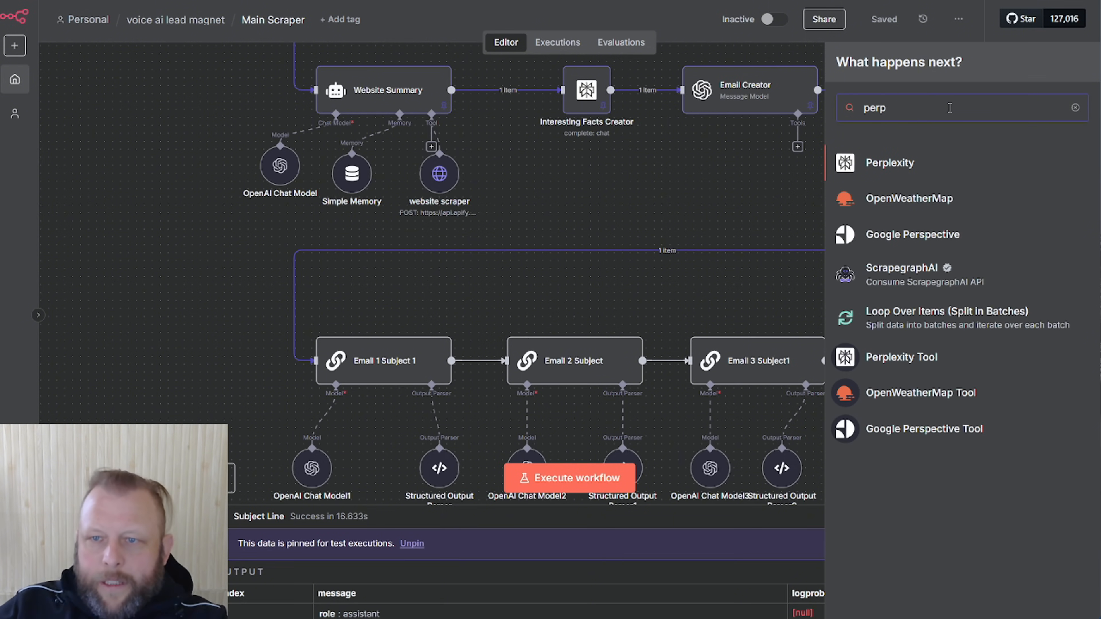
click(877, 167)
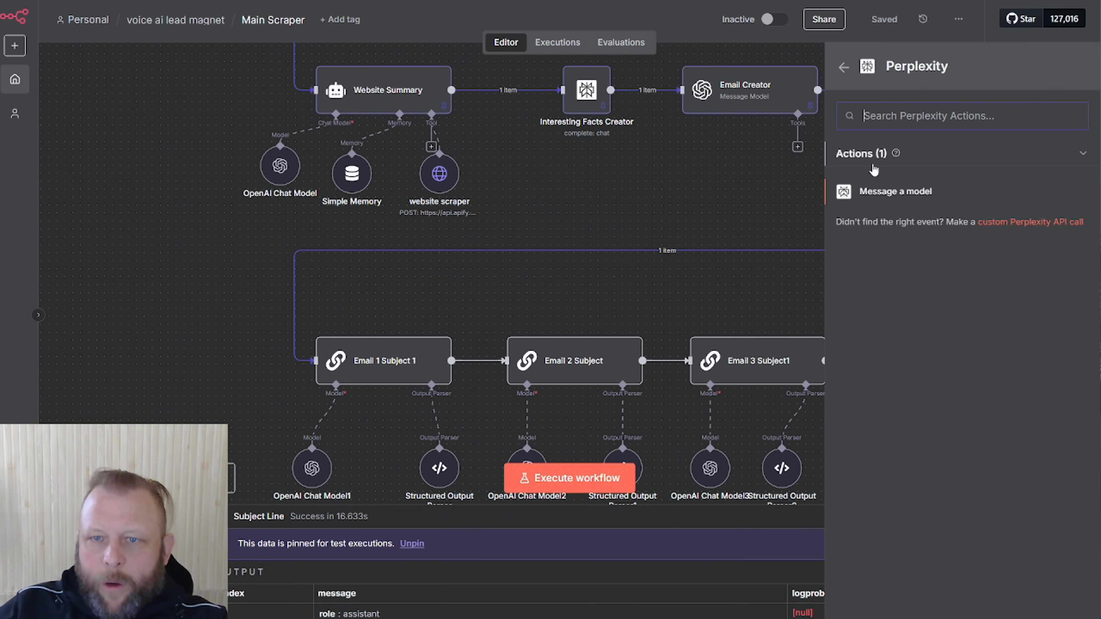
click(881, 191)
click(762, 24)
drag(667, 180, 618, 182)
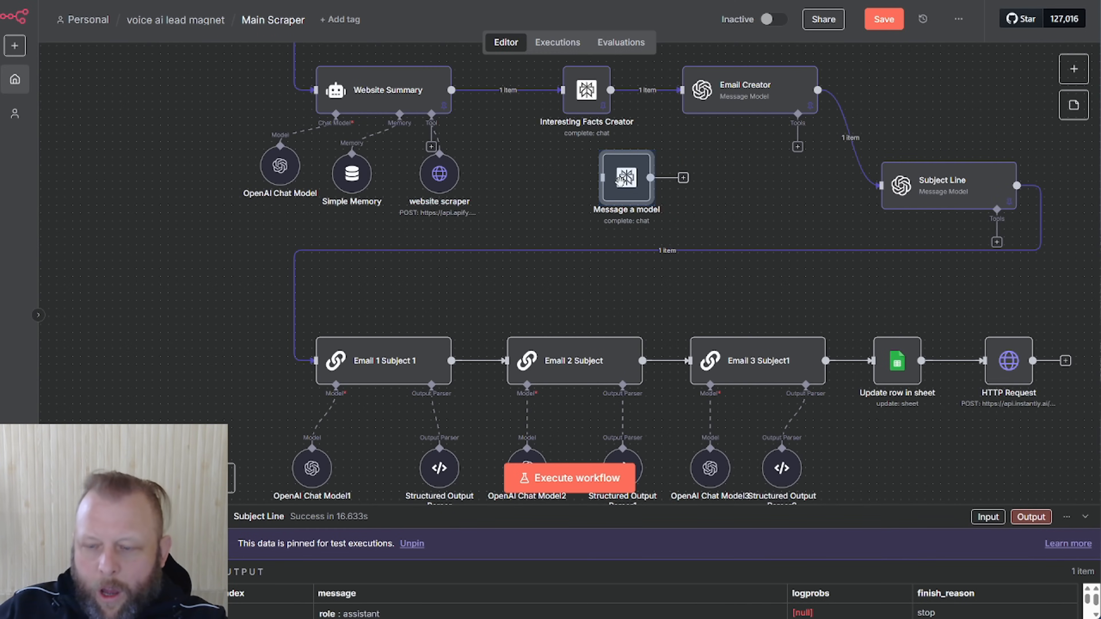
key(Delete)
Add an unconnected OpenAI message node and place it beside Interesting Facts Creator
click(1074, 69)
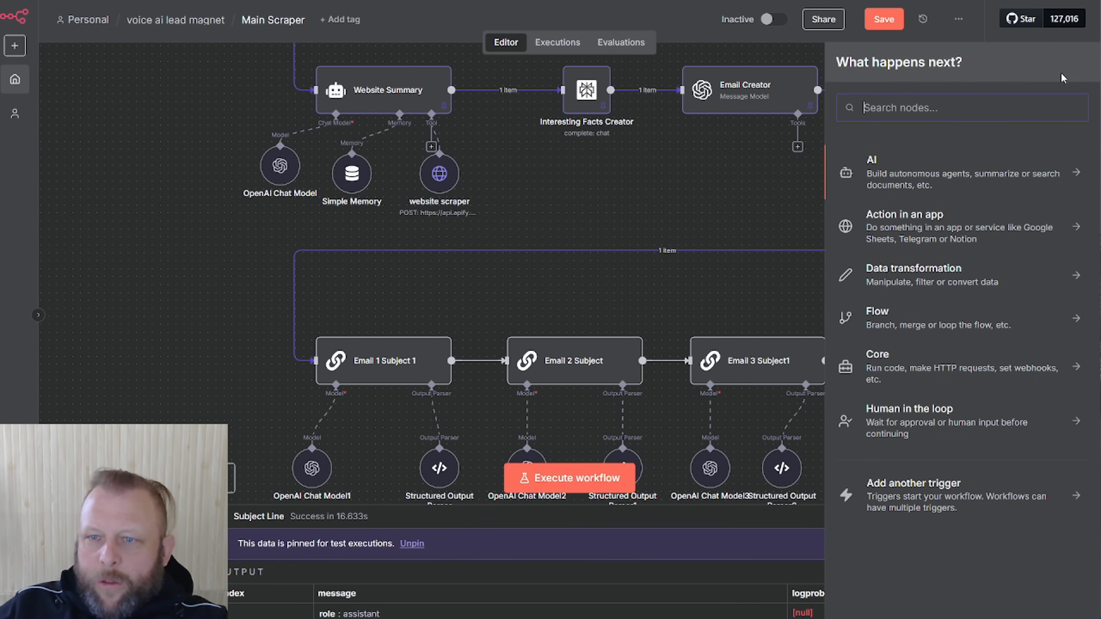
text(ope)
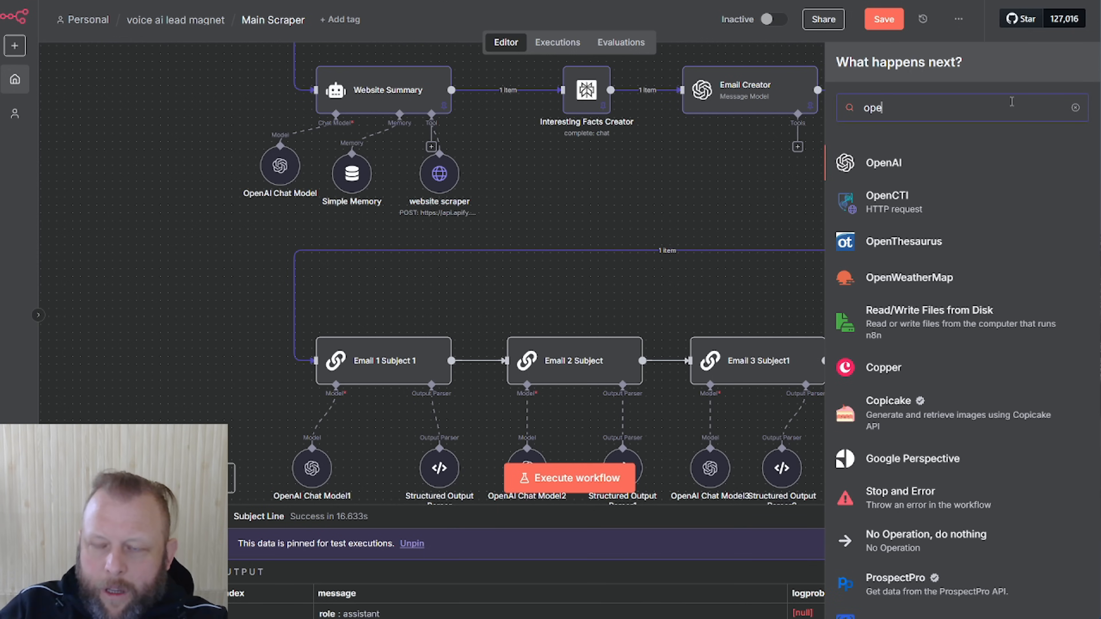
click(904, 162)
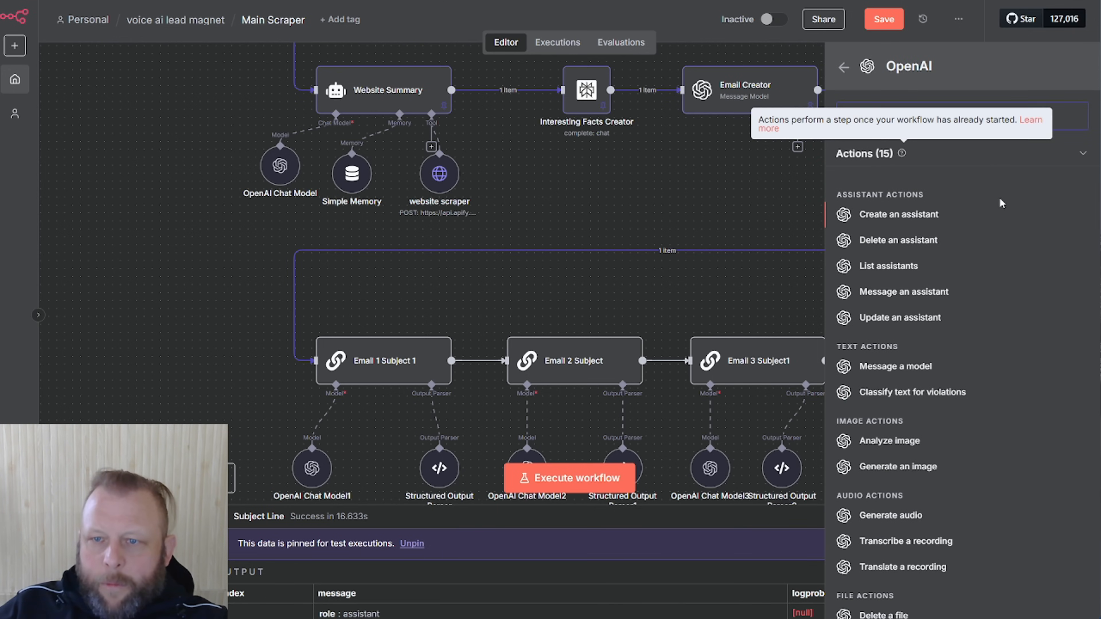
scroll(880, 551, down, 2)
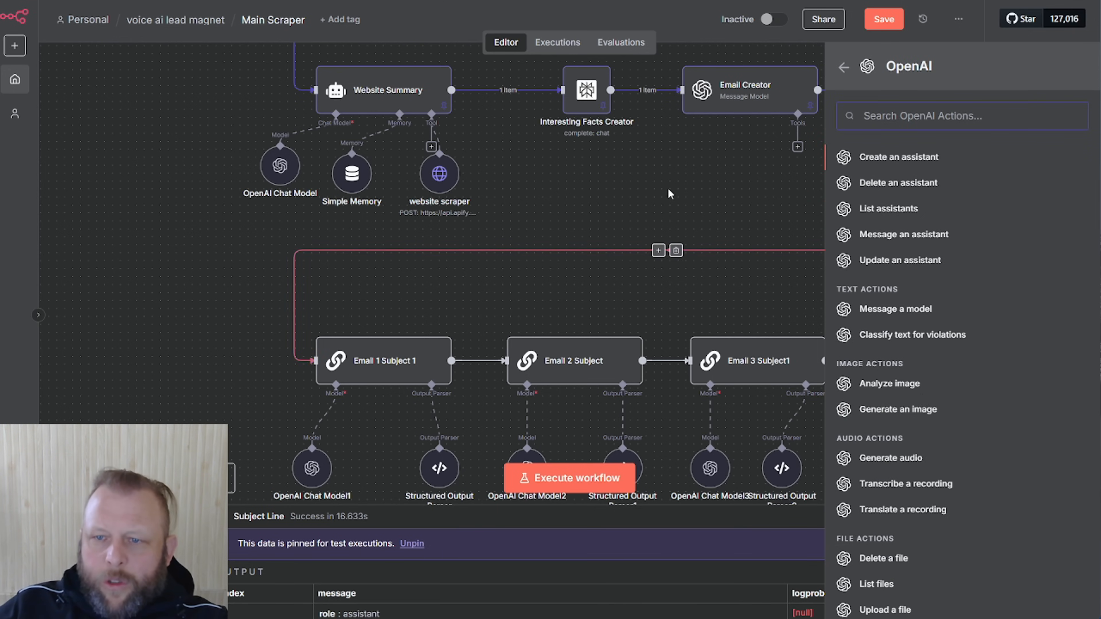
scroll(1002, 467, down, 2)
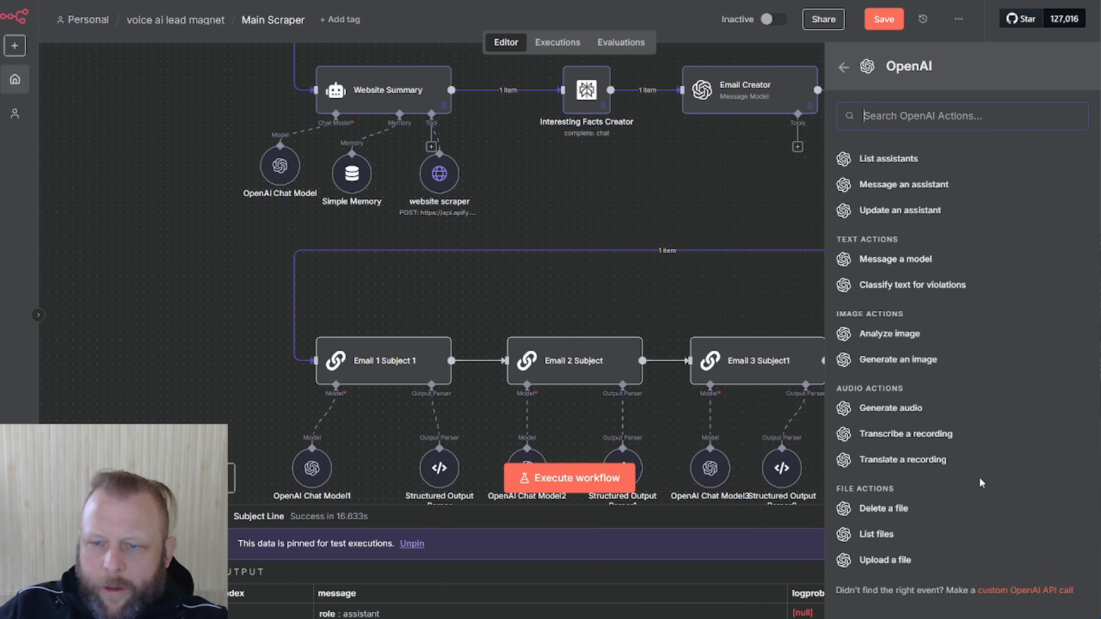
scroll(991, 468, up, 4)
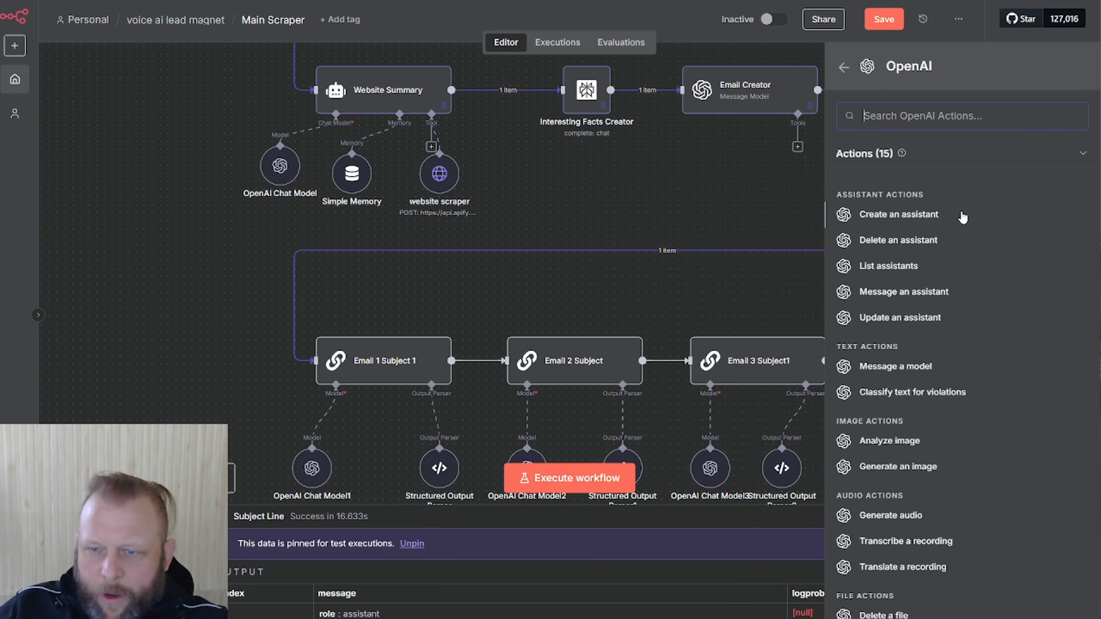
click(934, 293)
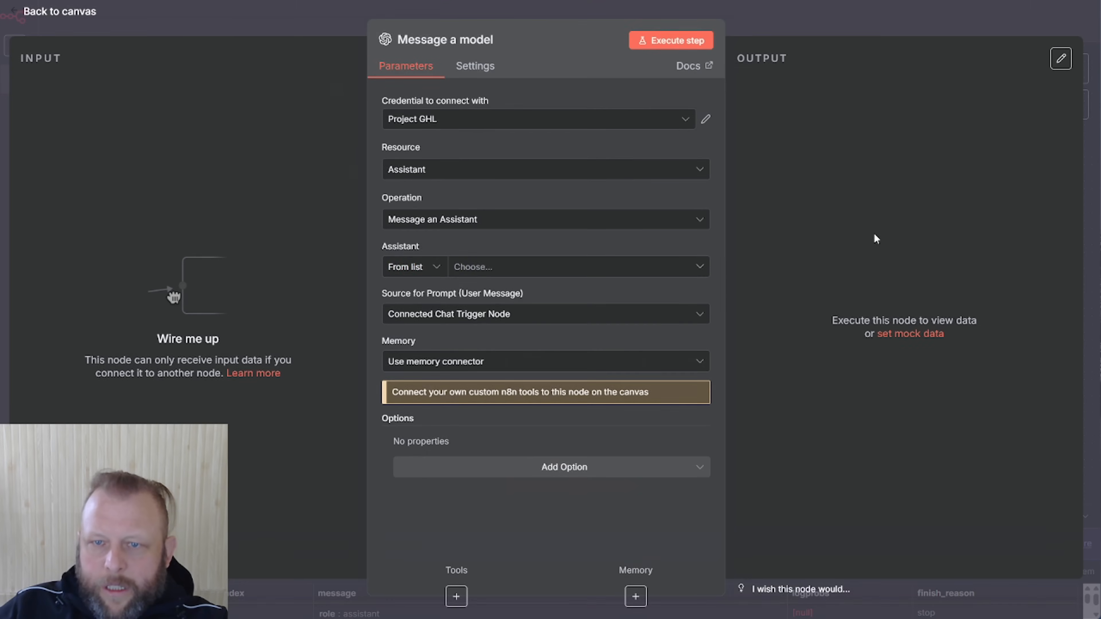
click(765, 30)
drag(690, 178, 631, 170)
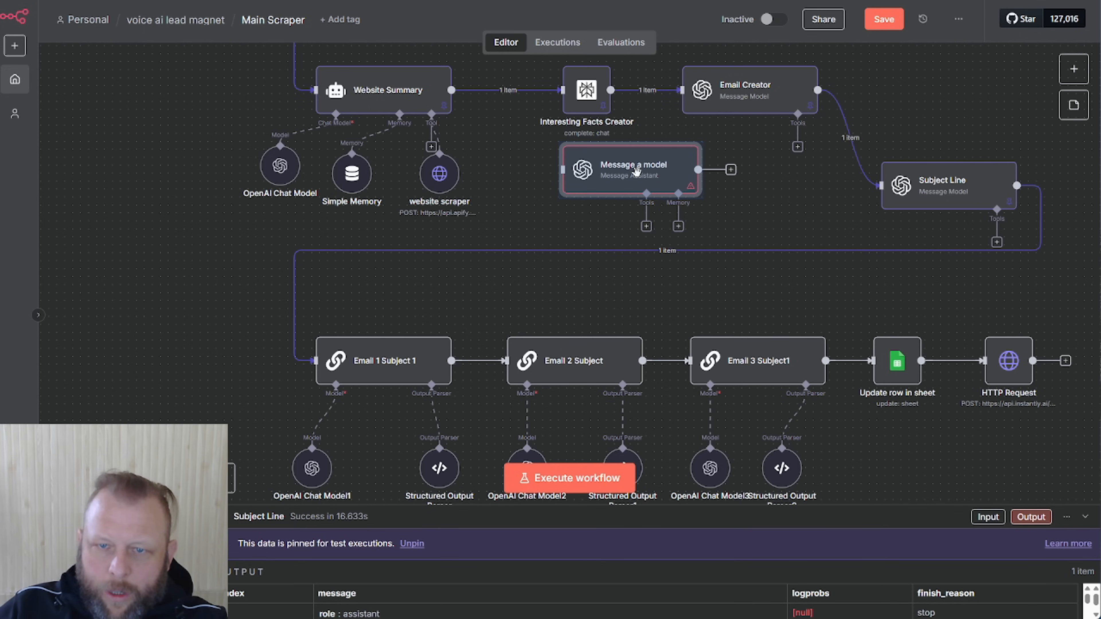
drag(636, 170, 707, 178)
Delete the Message a model node, then add, move and delete a trial Basic LLM Chain
key(Delete)
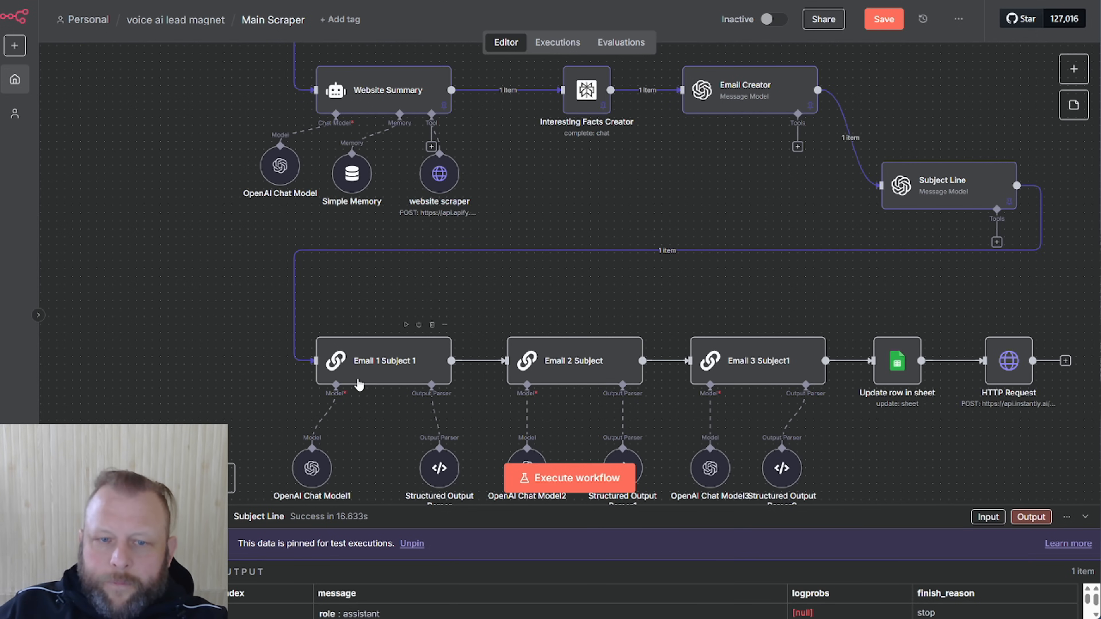
click(1074, 69)
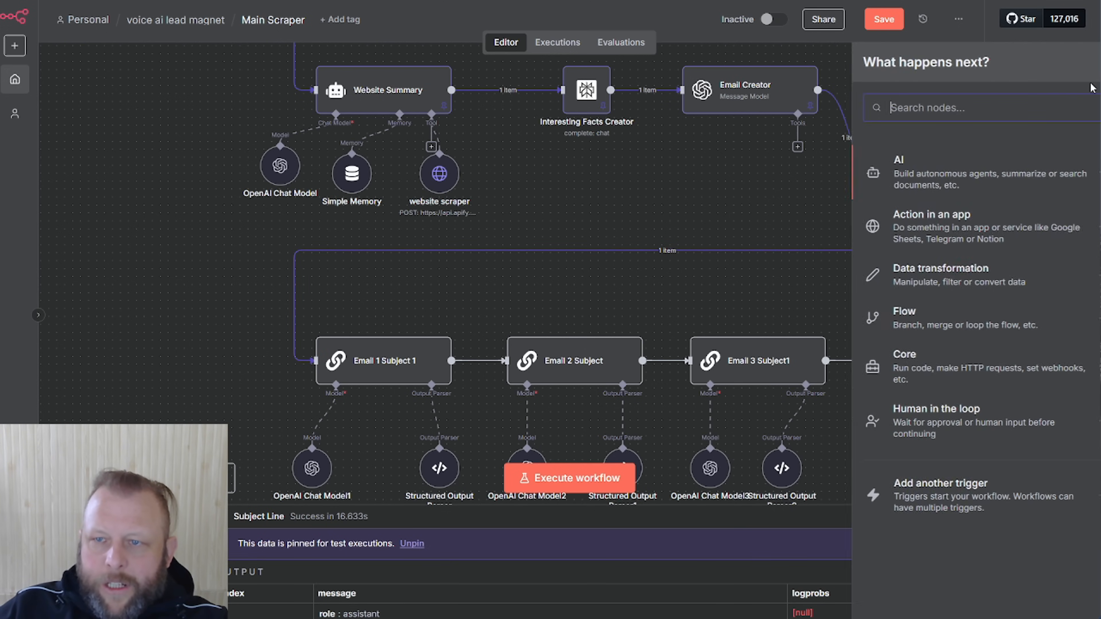
text(cha)
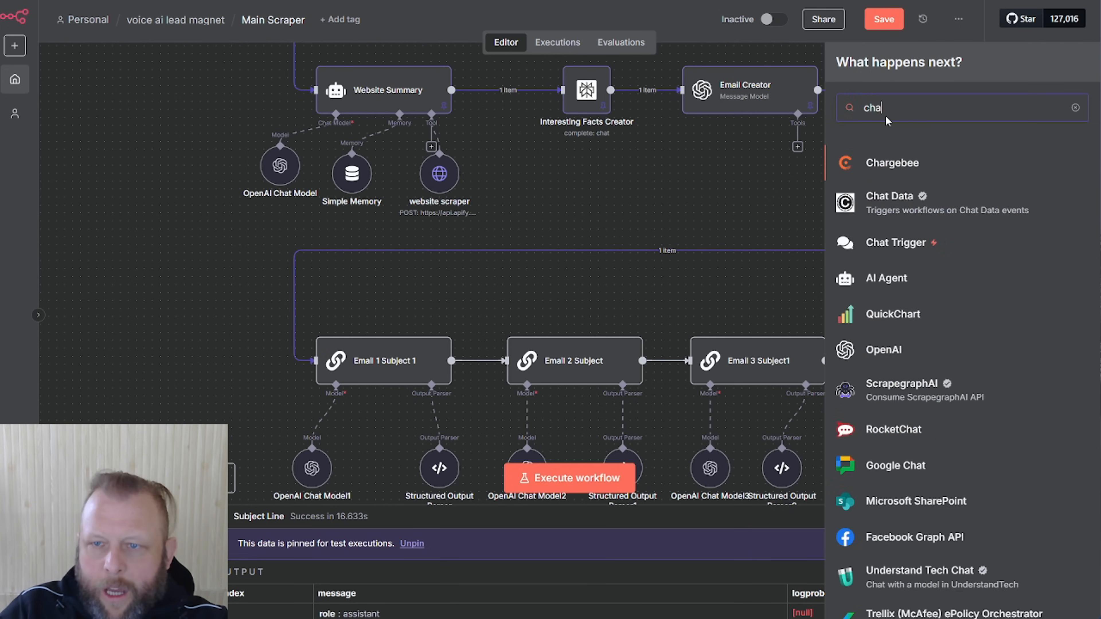
text(in)
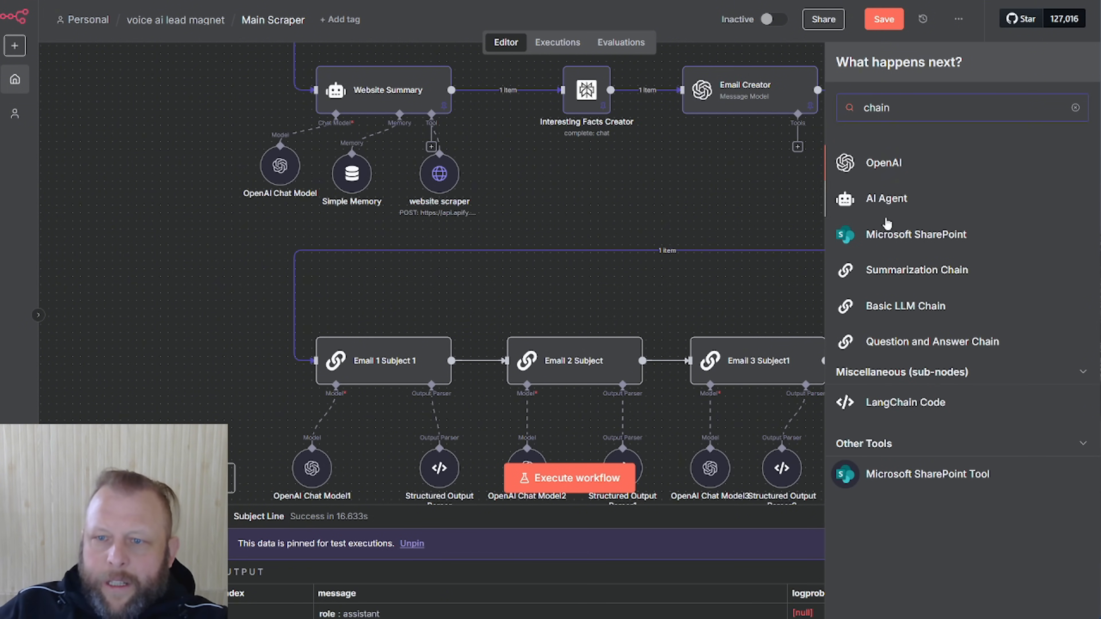
click(896, 312)
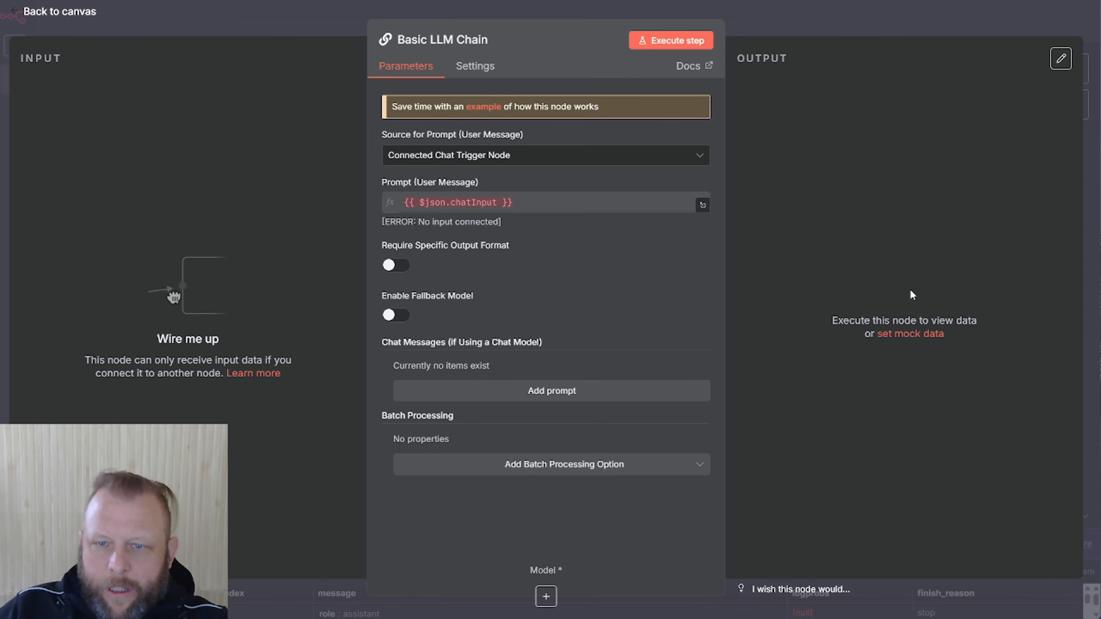
click(850, 28)
drag(695, 200, 186, 290)
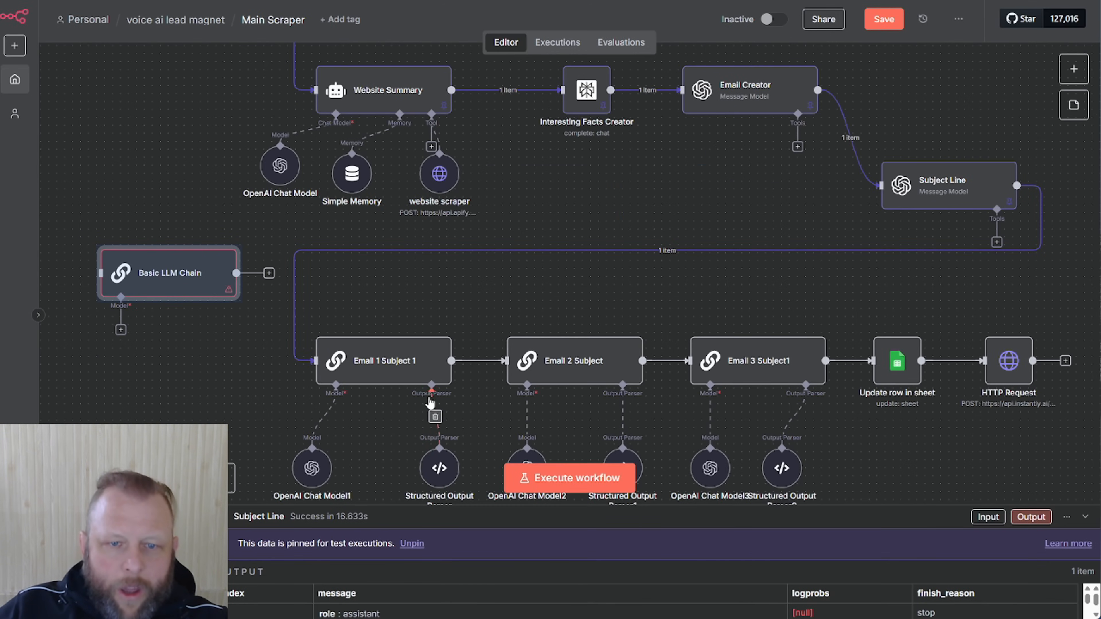
key(Delete)
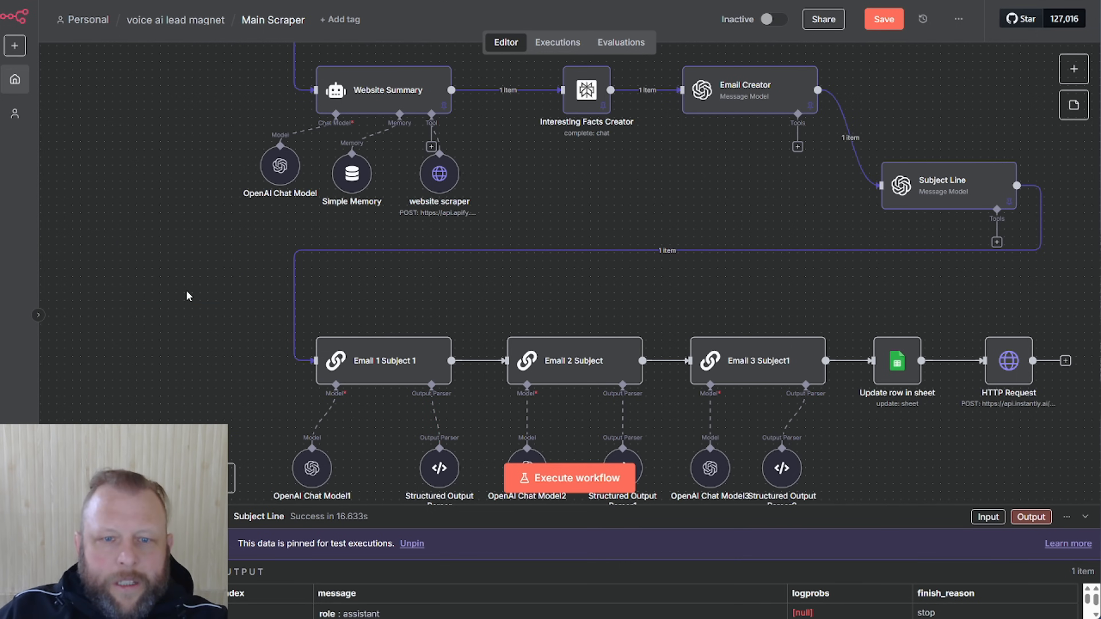
Shift Email 1 Subject 1, OpenAI Chat Model1 and Structured Output Parser left together
scroll(434, 364, down, 3)
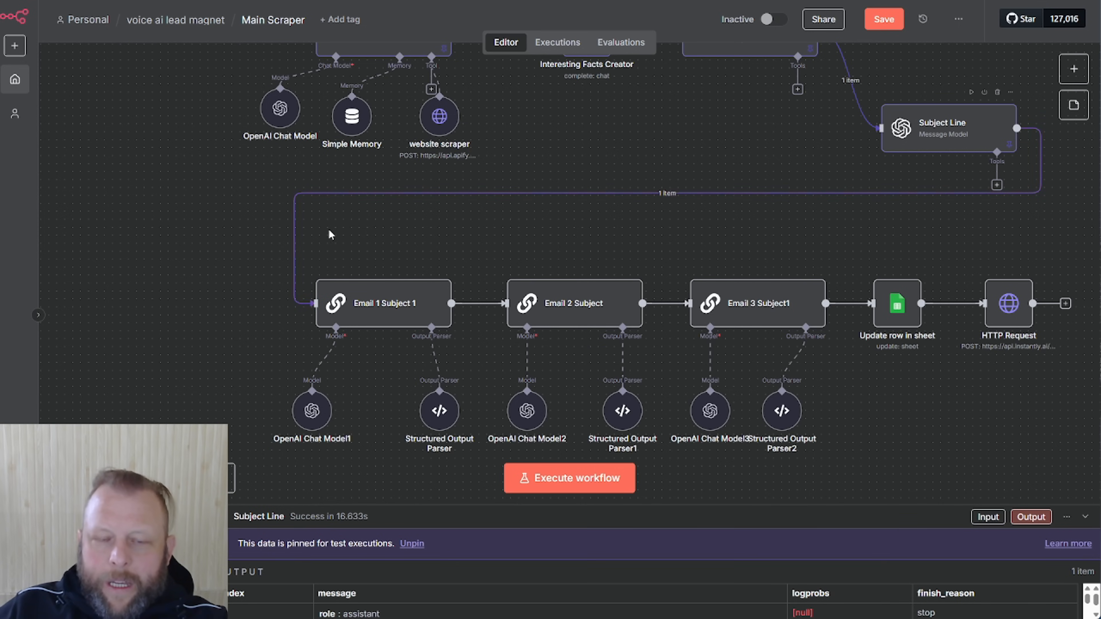
drag(327, 296, 279, 295)
drag(304, 421, 248, 429)
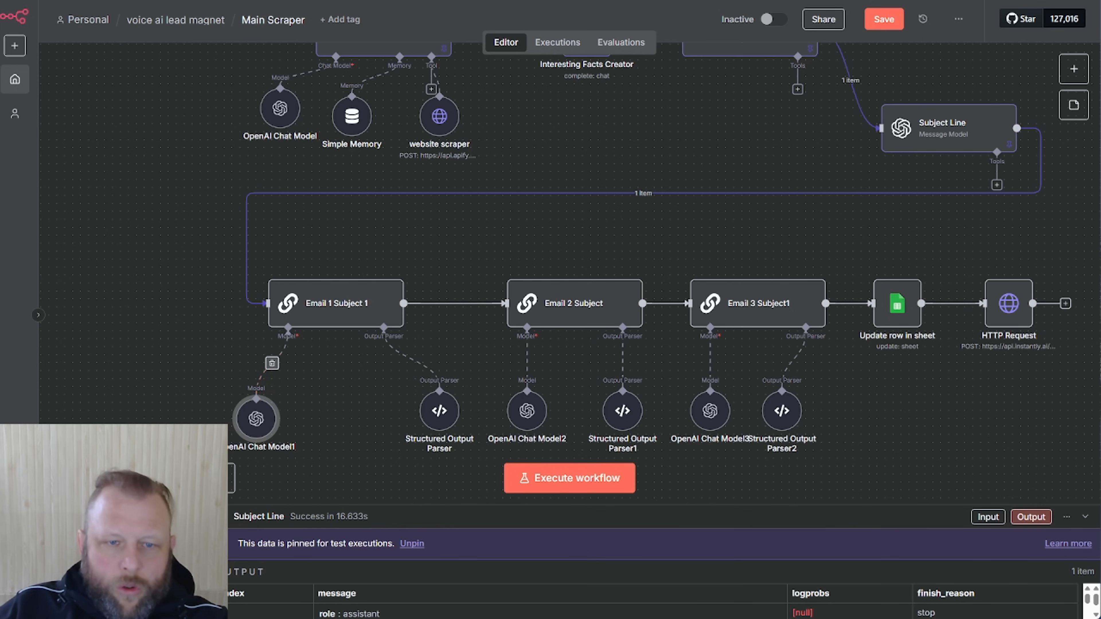
drag(439, 411, 383, 411)
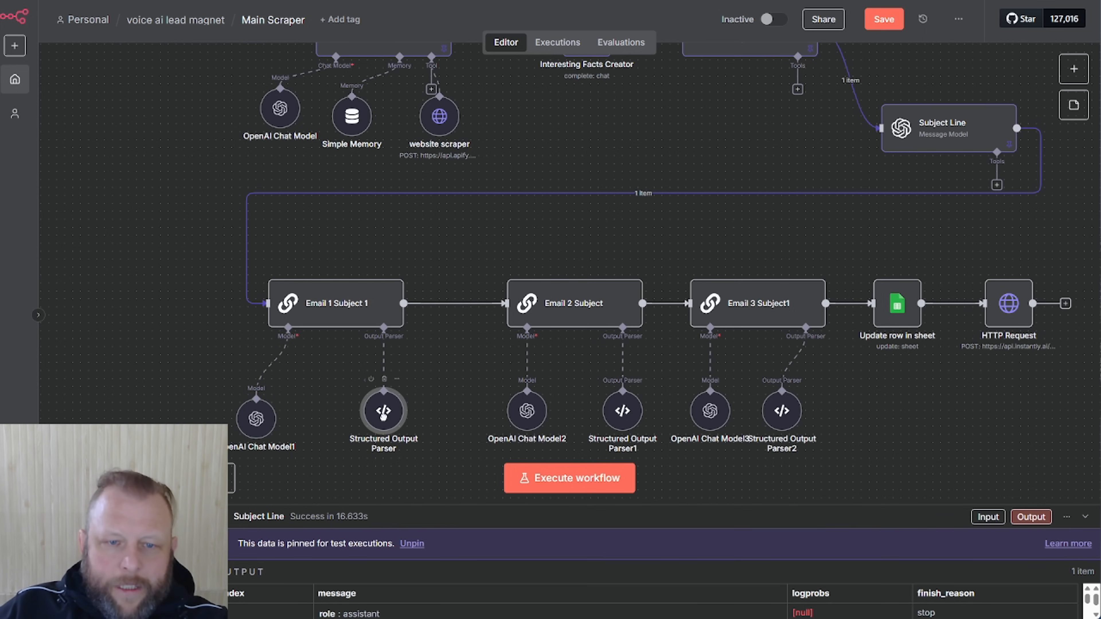
double_click(336, 302)
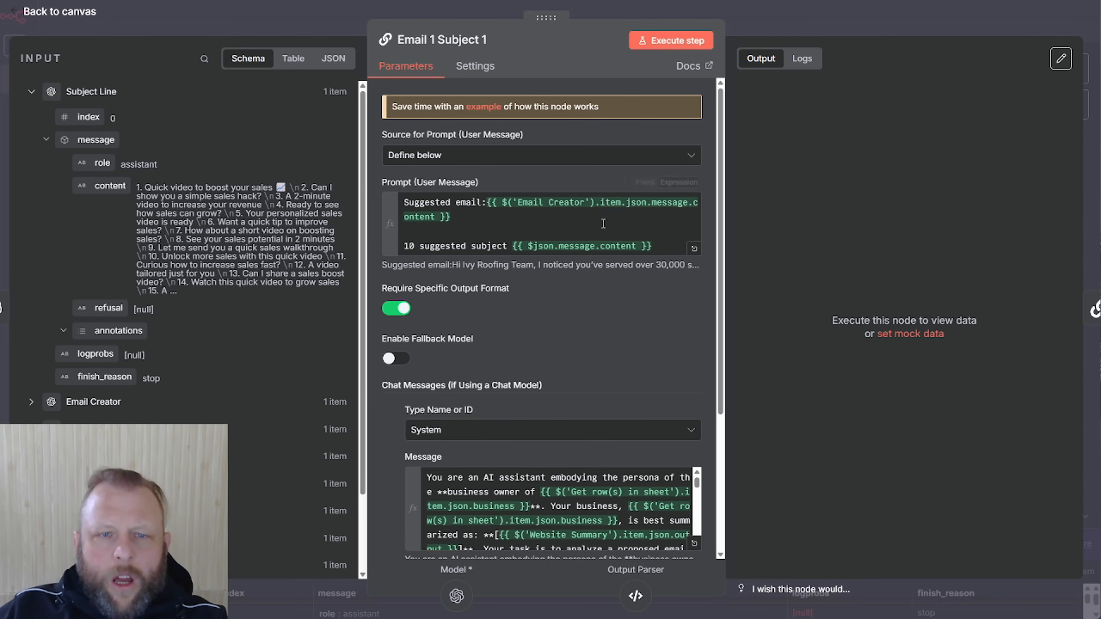
Look over Email 1 Subject 1's prompt in the expanded editor, then expand its System Message
mouse_move(541, 208)
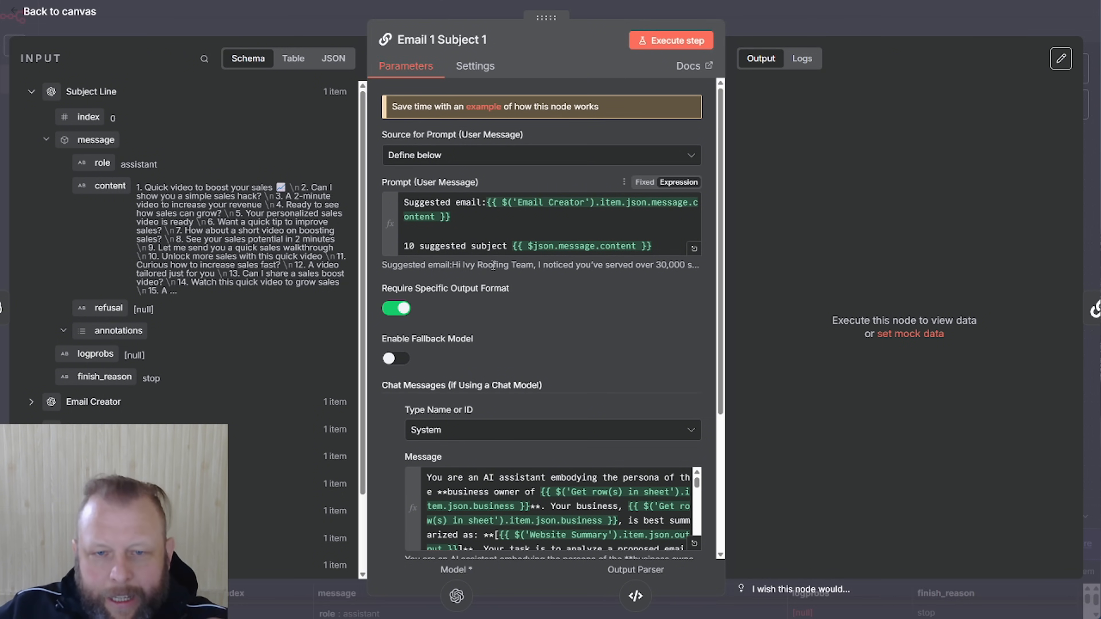
click(695, 250)
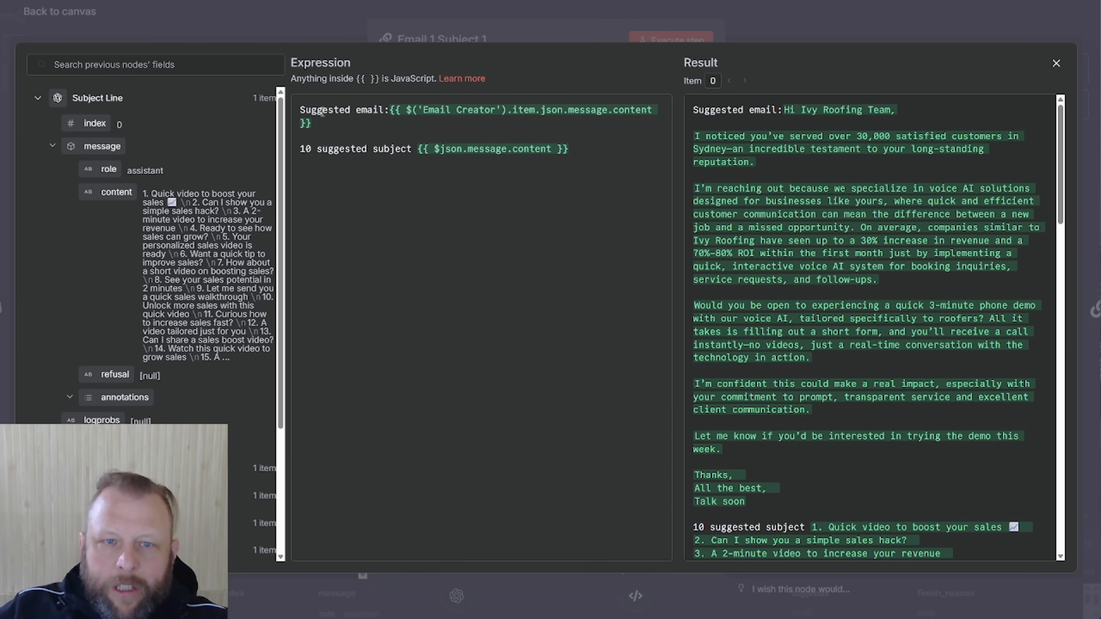
click(319, 172)
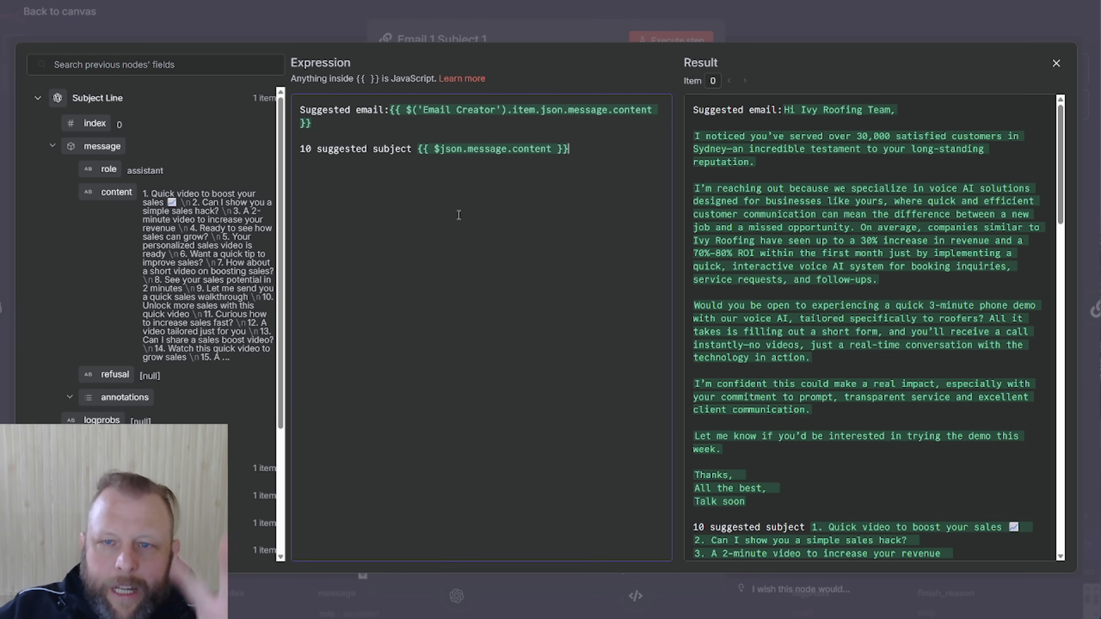
click(571, 32)
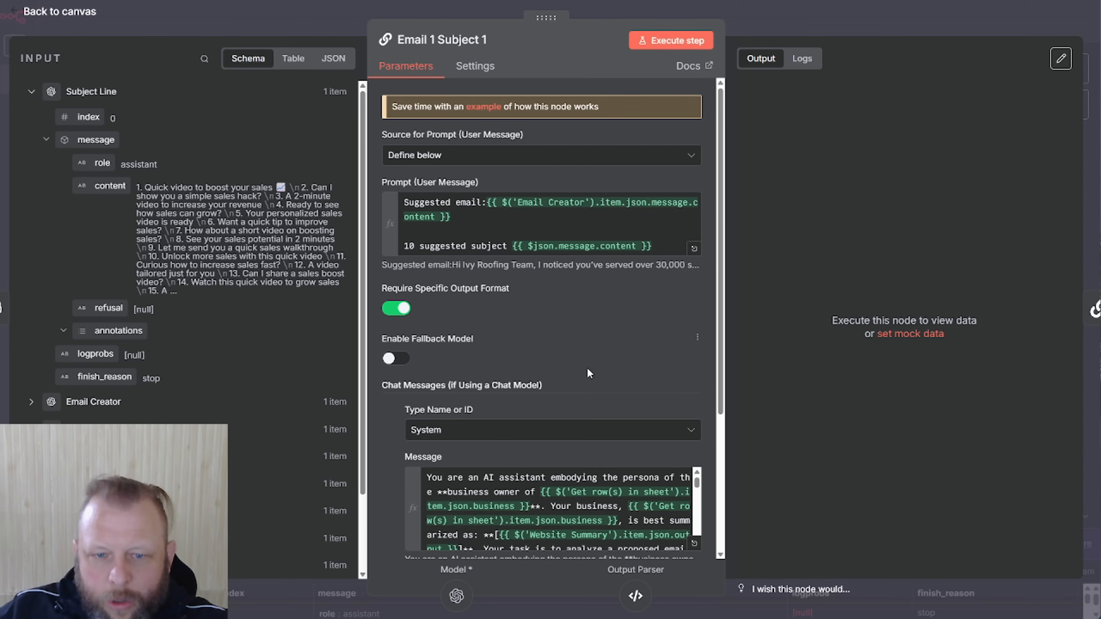
scroll(658, 359, down, 3)
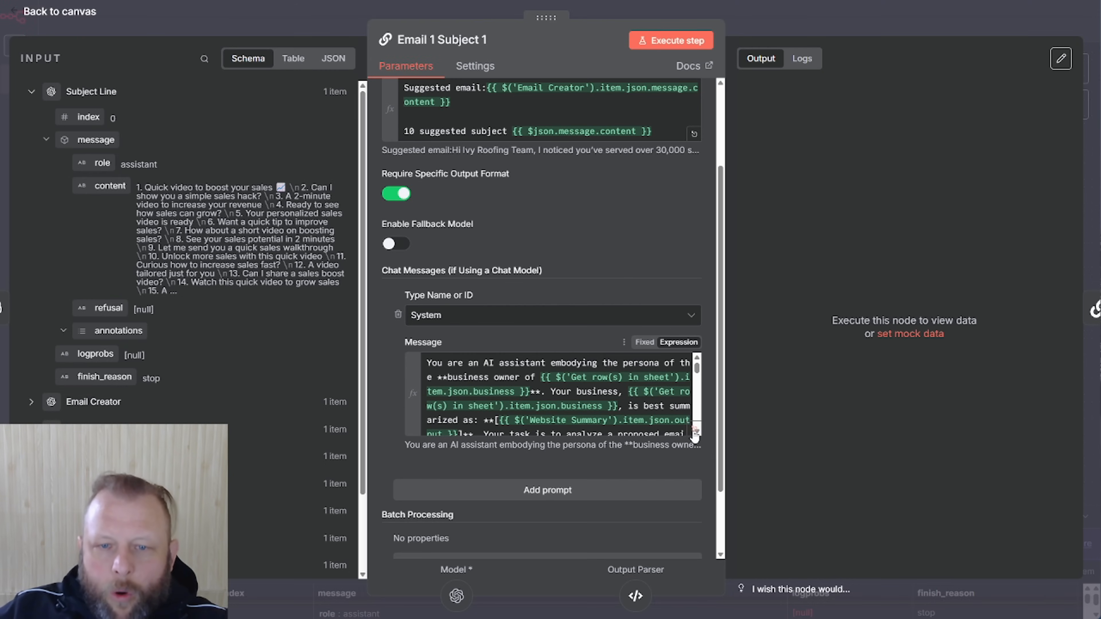
click(696, 433)
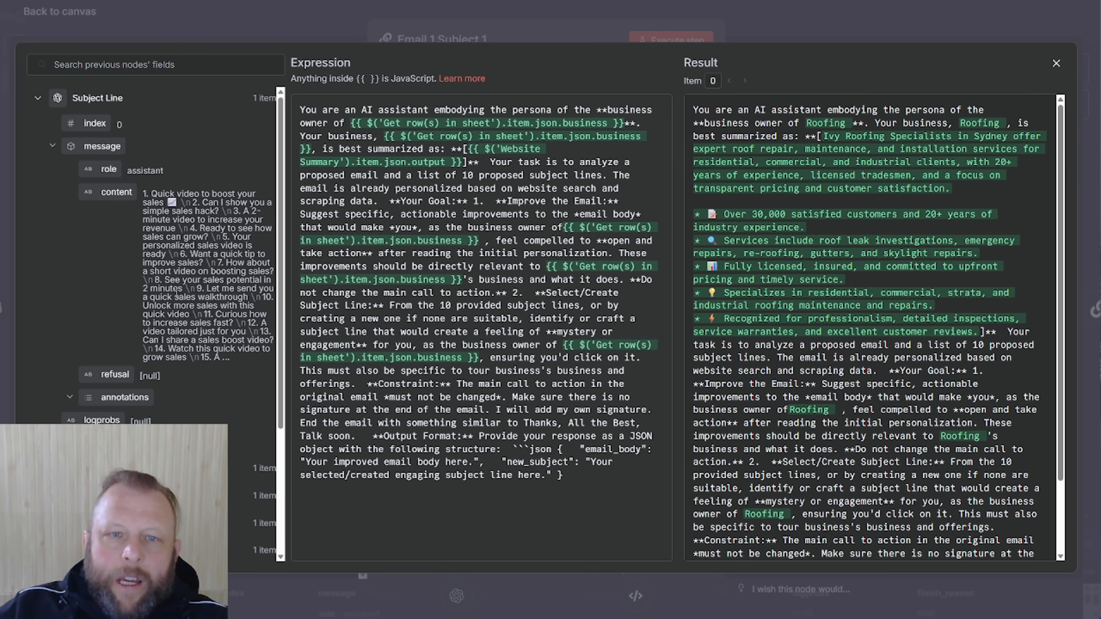
scroll(177, 294, down, 4)
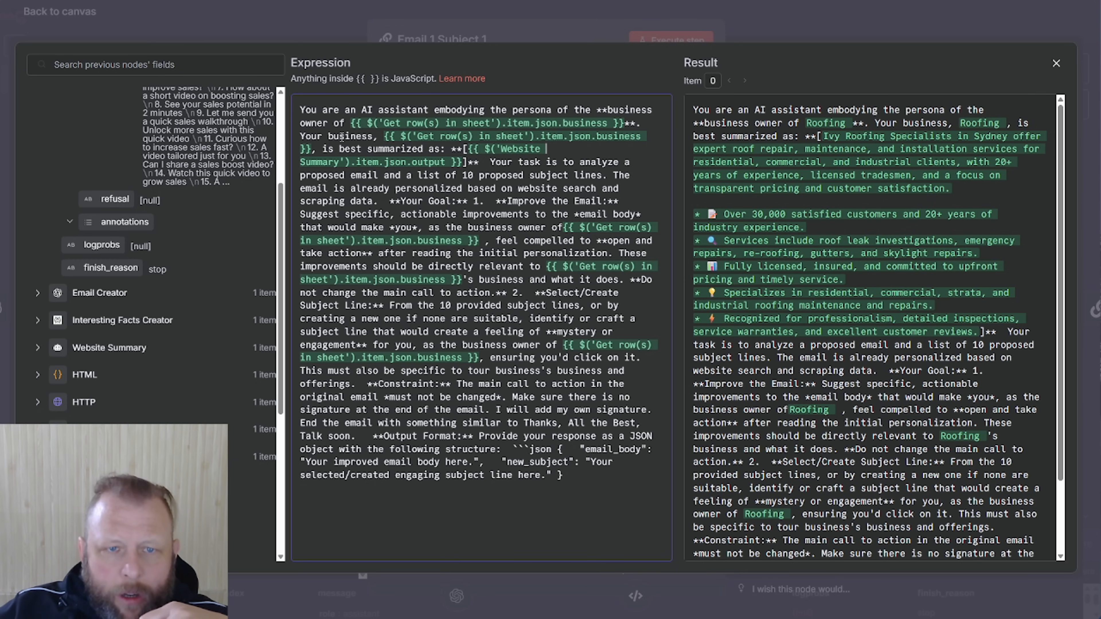
click(599, 142)
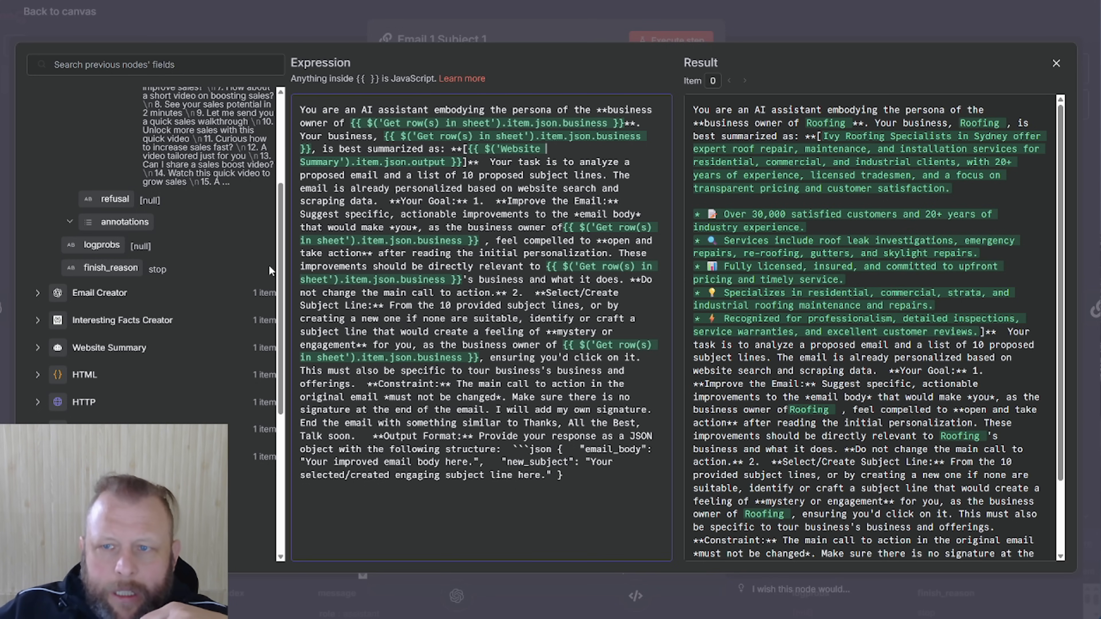
scroll(242, 277, down, 3)
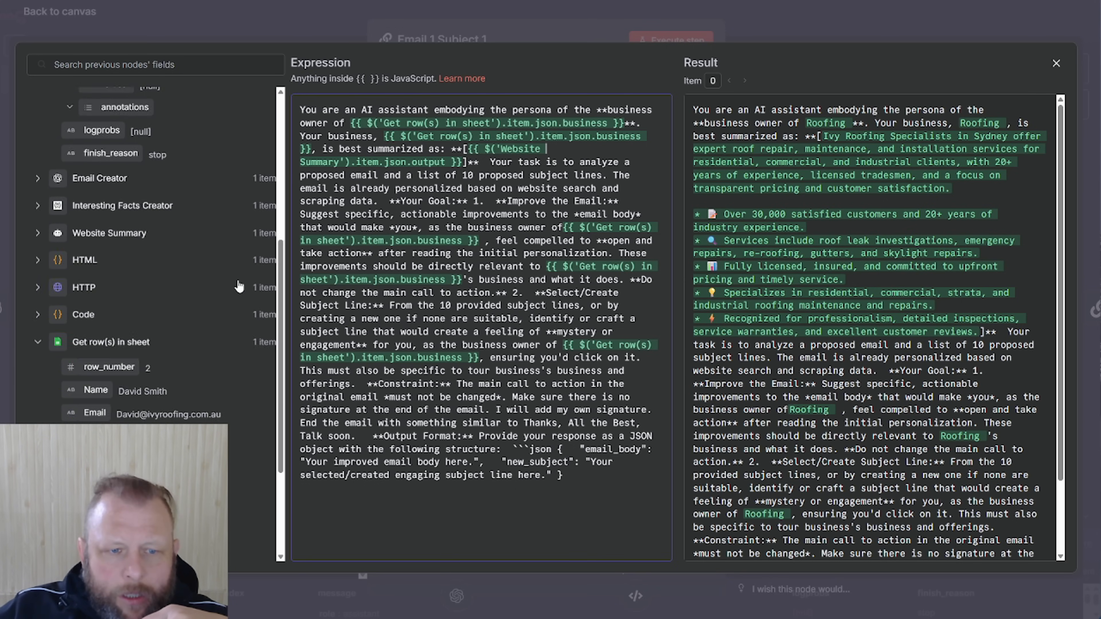
scroll(239, 286, down, 3)
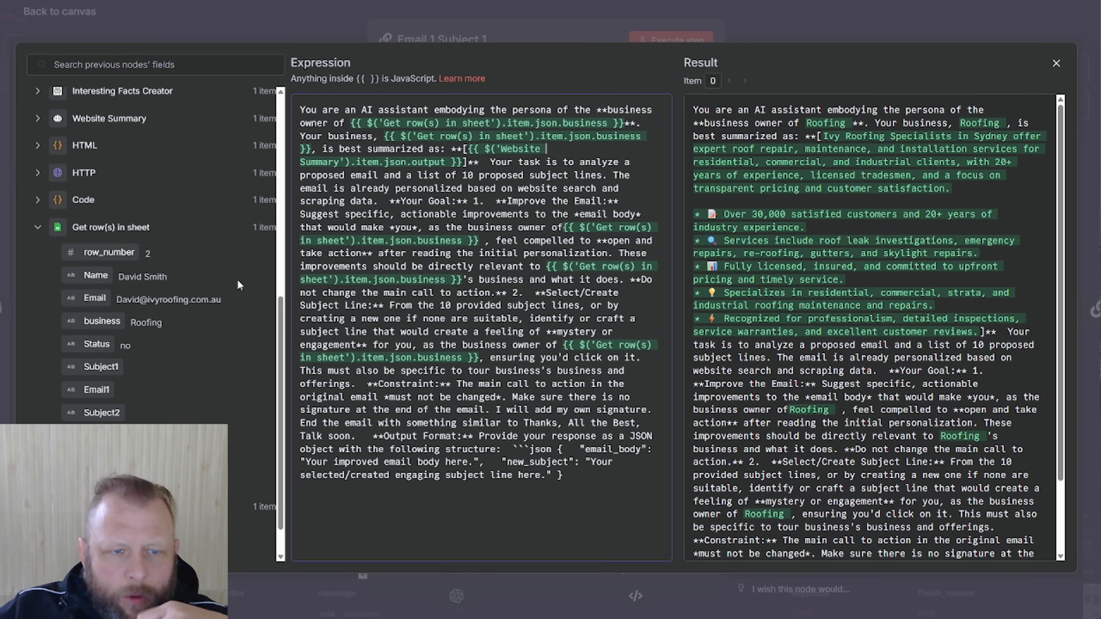
scroll(238, 282, down, 1)
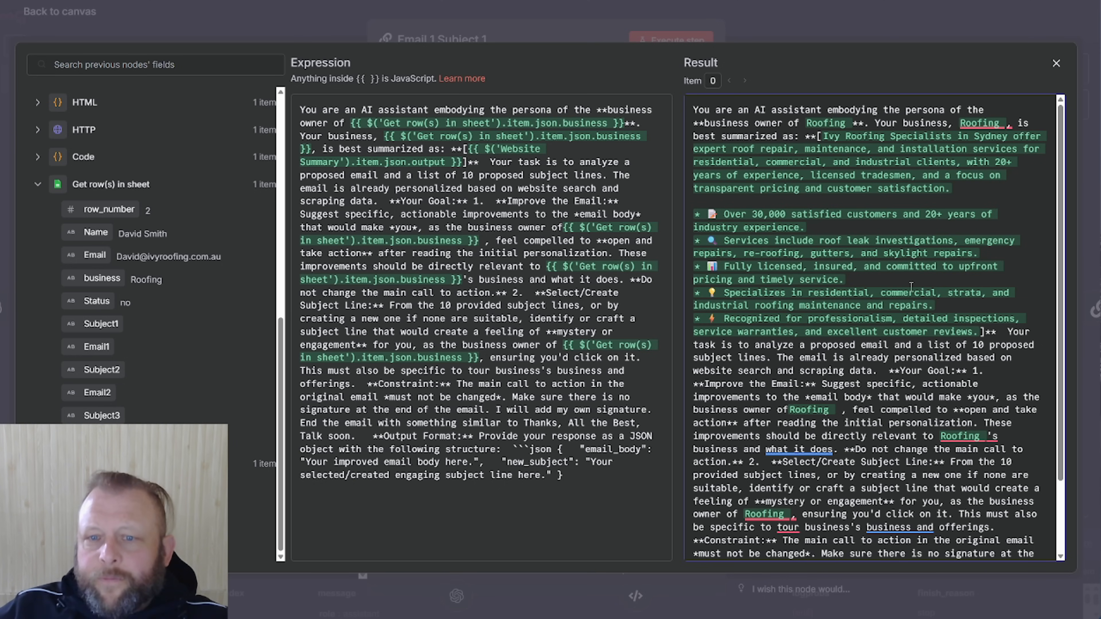
Review the system message's Result output, then close the expression editor
scroll(904, 284, down, 2)
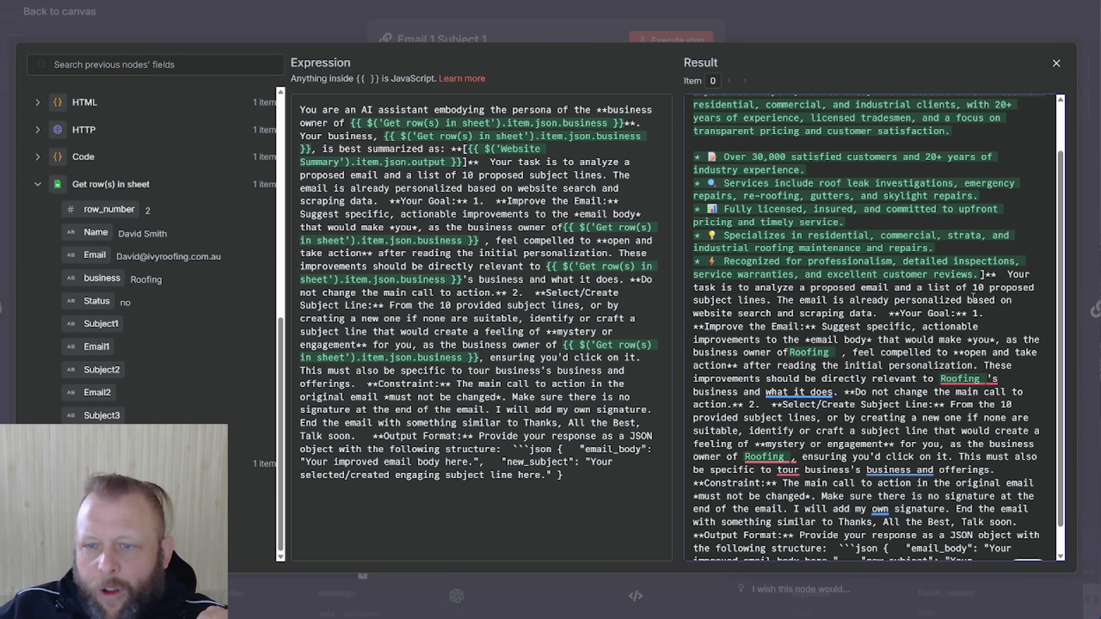
scroll(972, 297, down, 1)
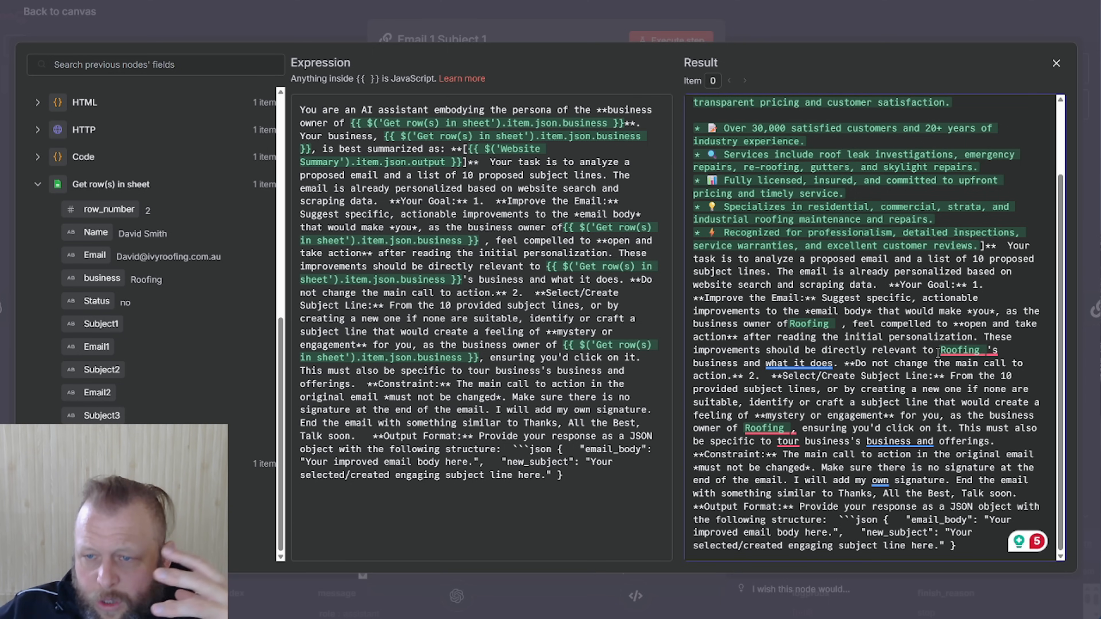
mouse_move(972, 354)
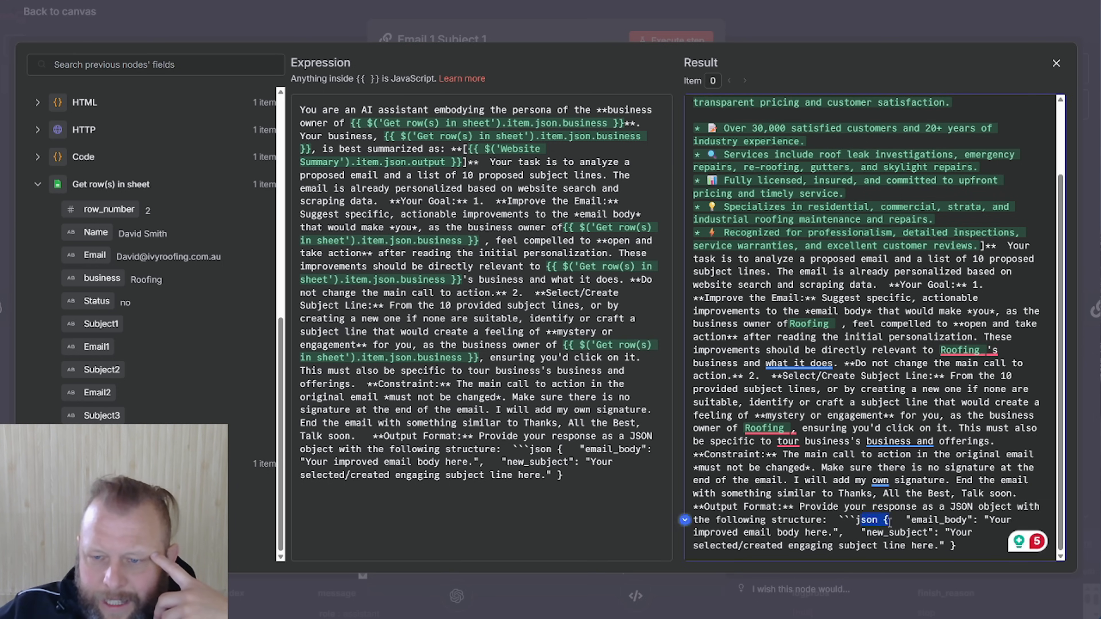
mouse_move(876, 480)
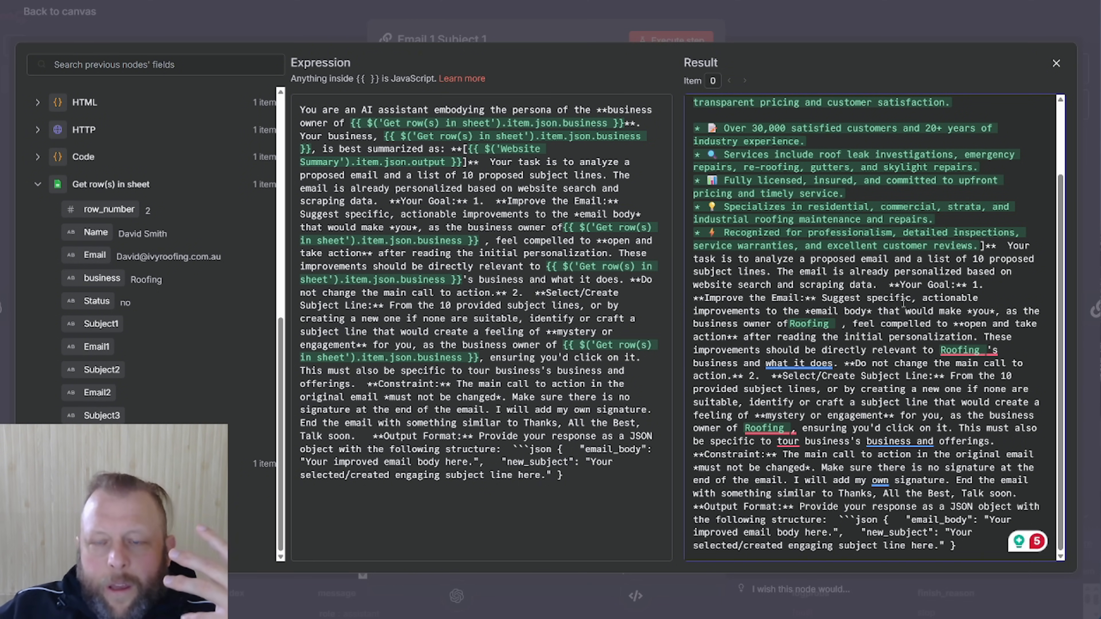
scroll(903, 304, up, 2)
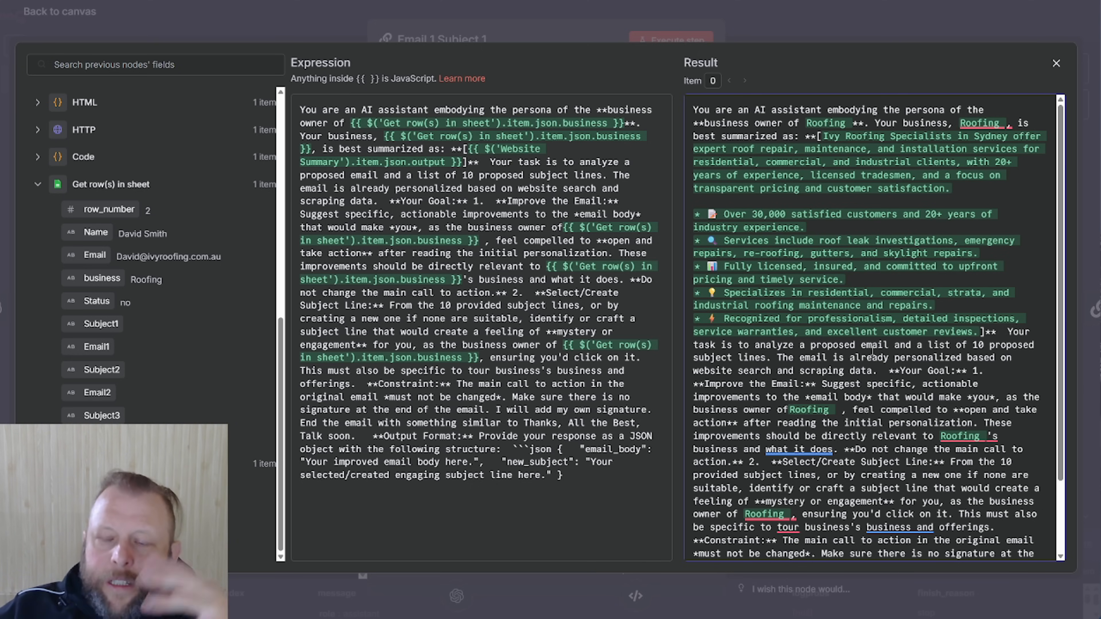
scroll(873, 352, down, 2)
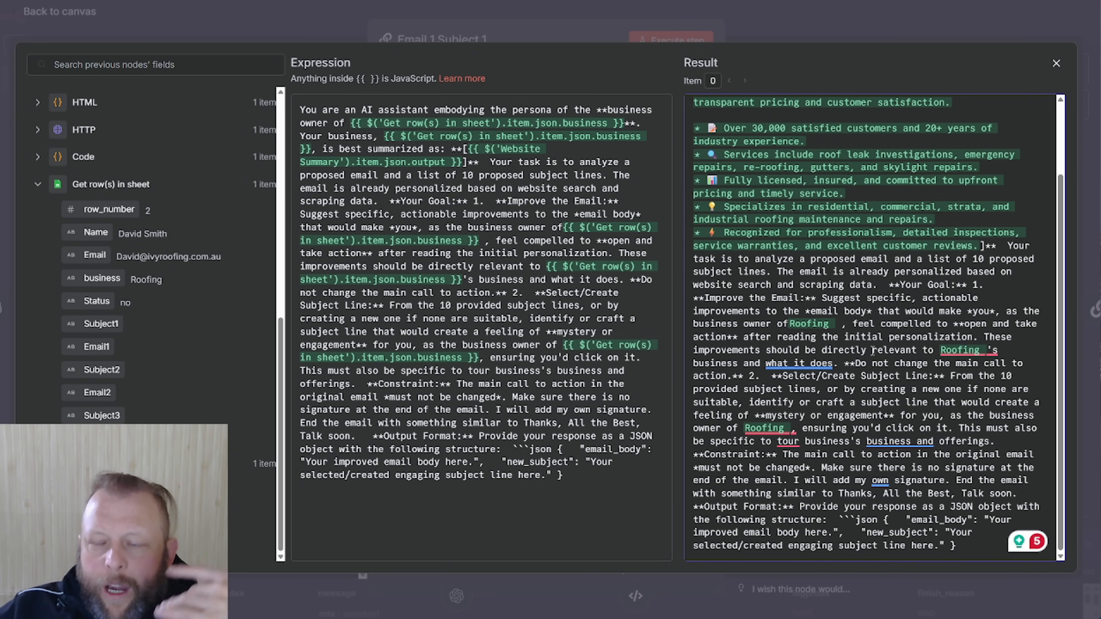
click(860, 37)
Run Email 1 Subject 1 and inspect its generated new_subject value
click(683, 40)
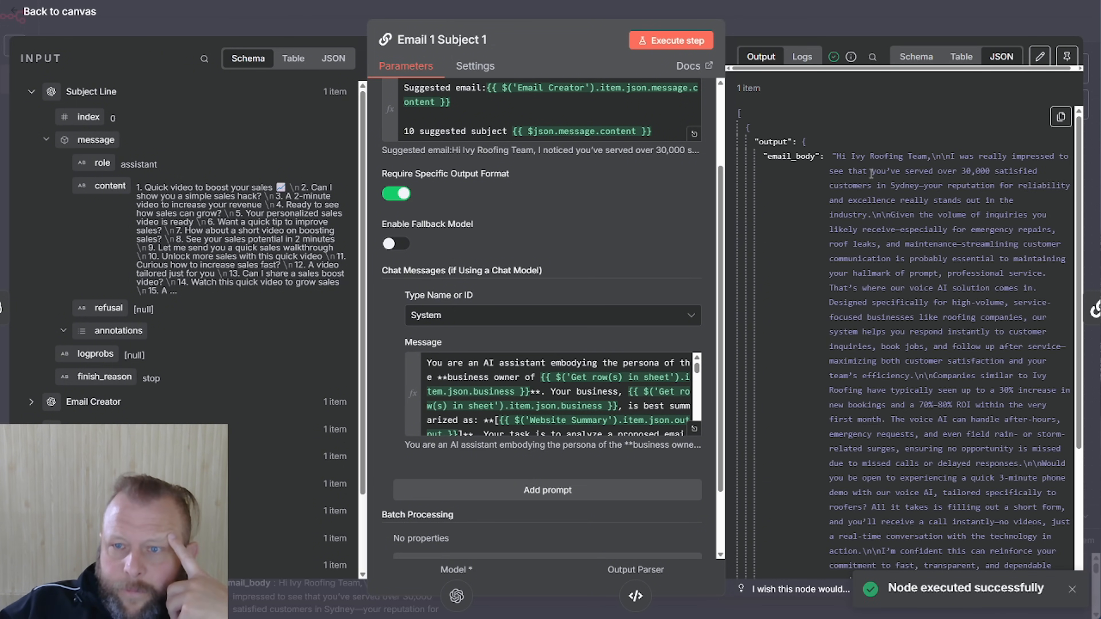
scroll(902, 200, down, 3)
scroll(891, 195, down, 2)
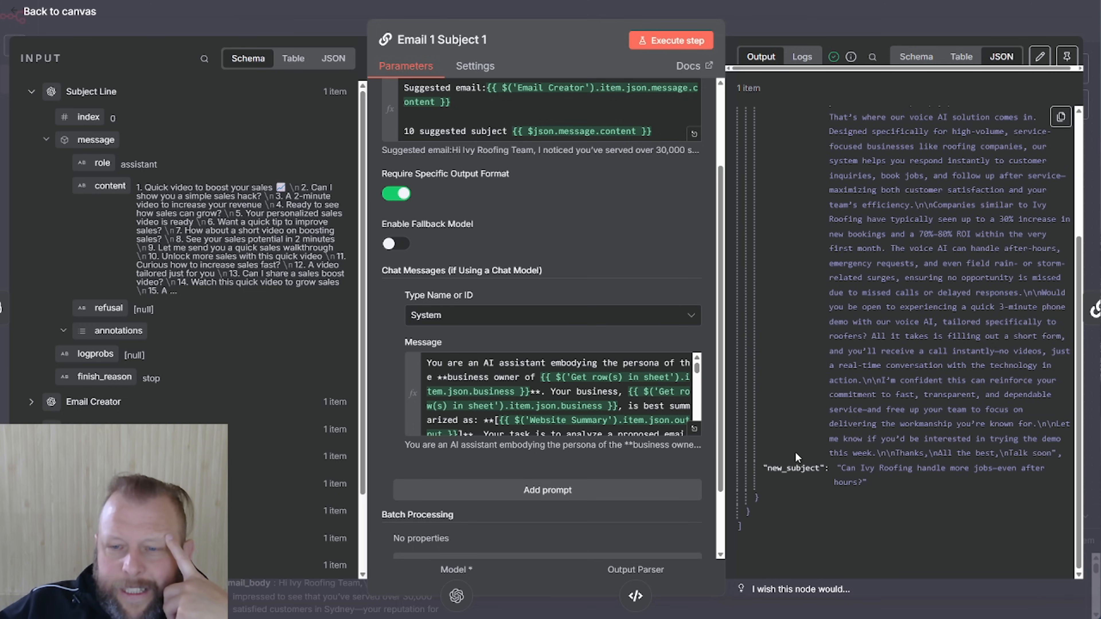
drag(765, 468, 889, 469)
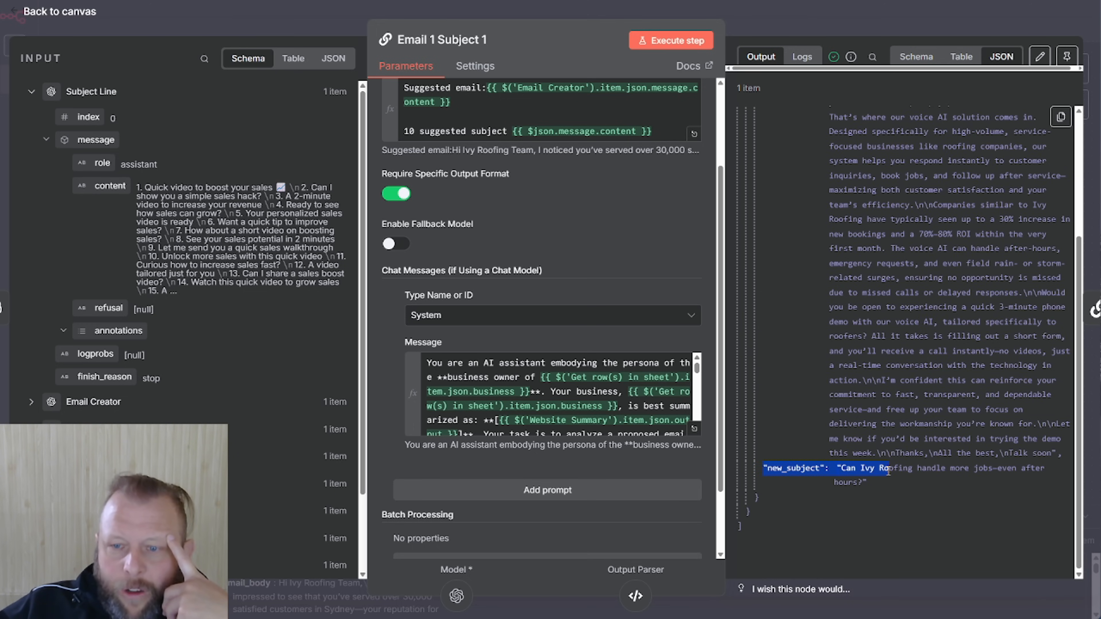
click(941, 493)
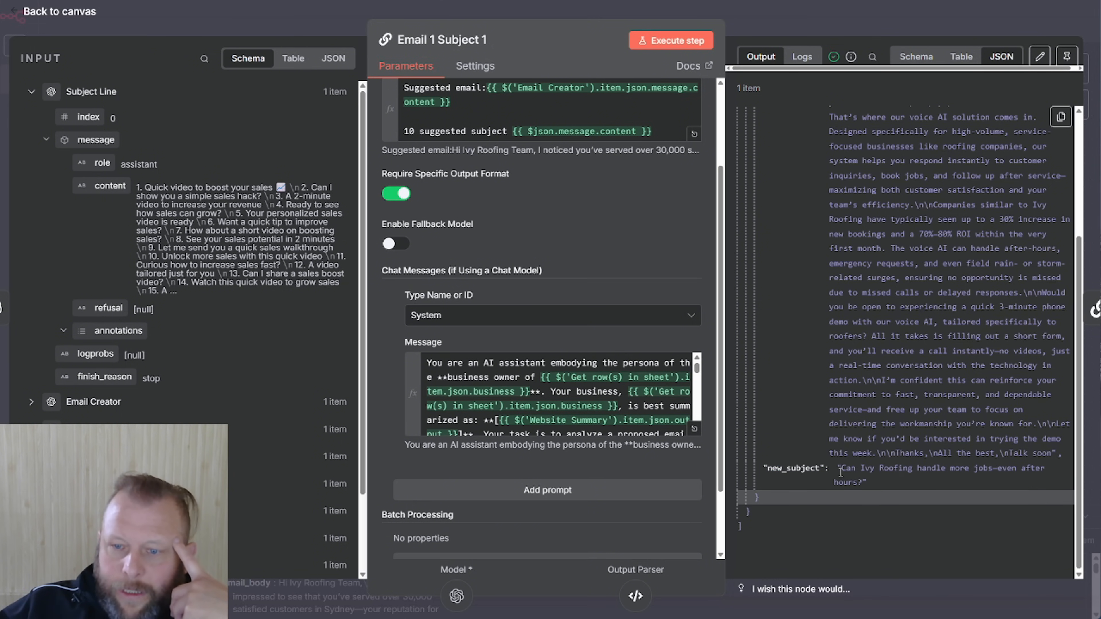
drag(839, 468, 869, 484)
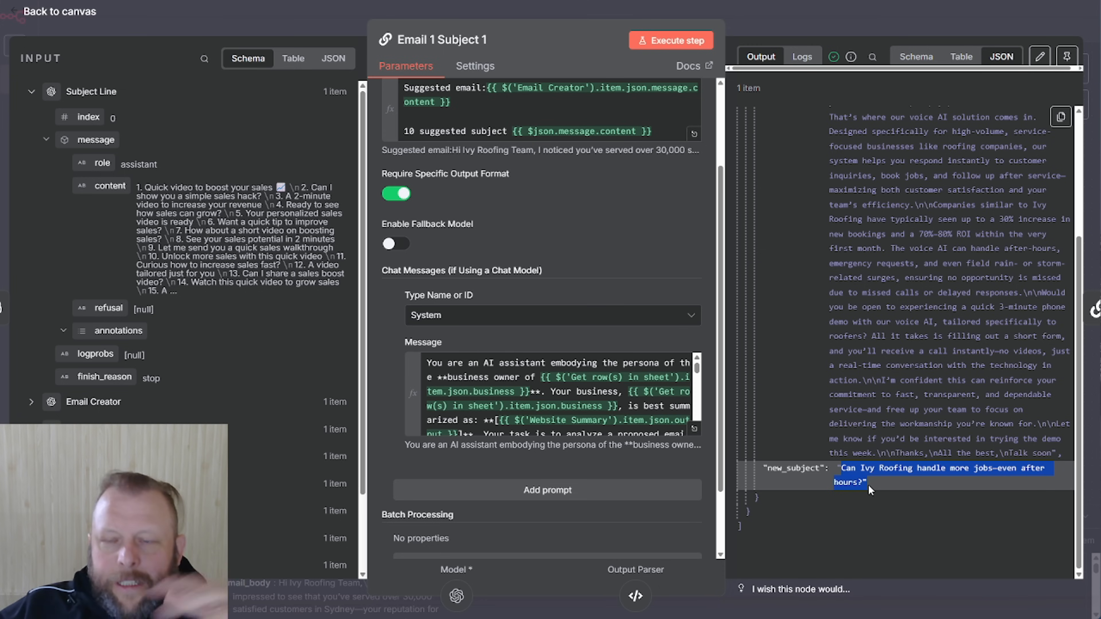
click(885, 487)
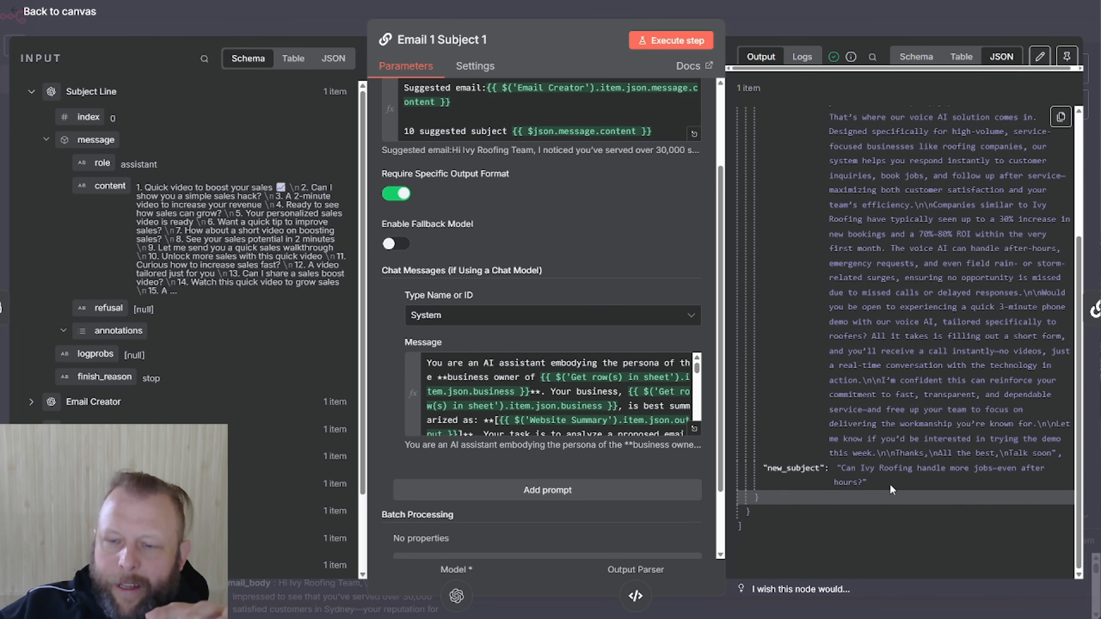
drag(852, 484, 842, 469)
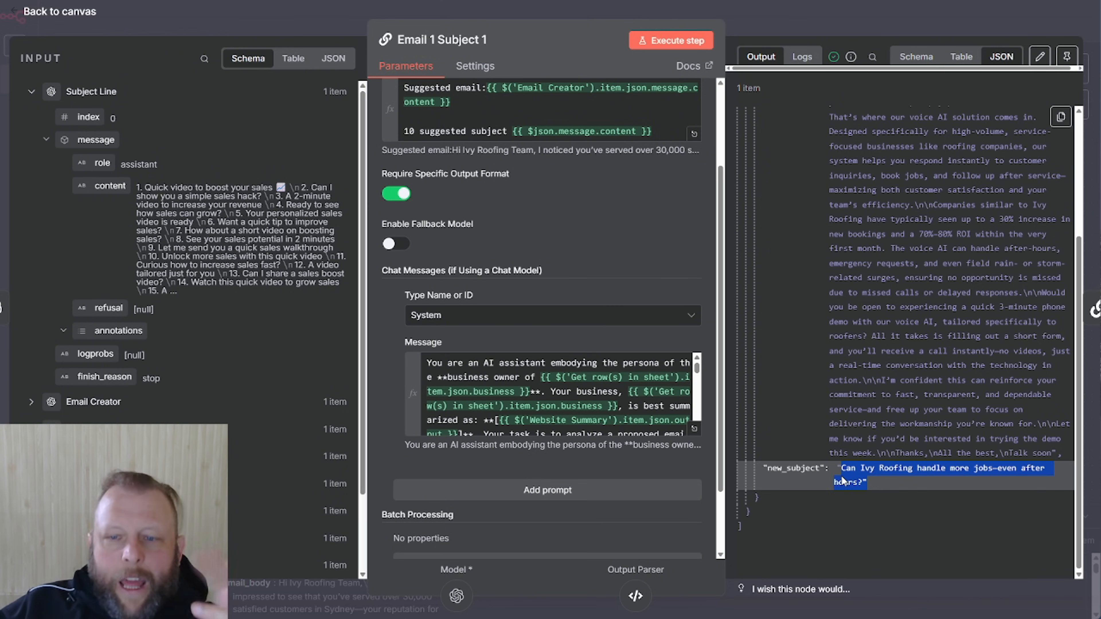
click(893, 529)
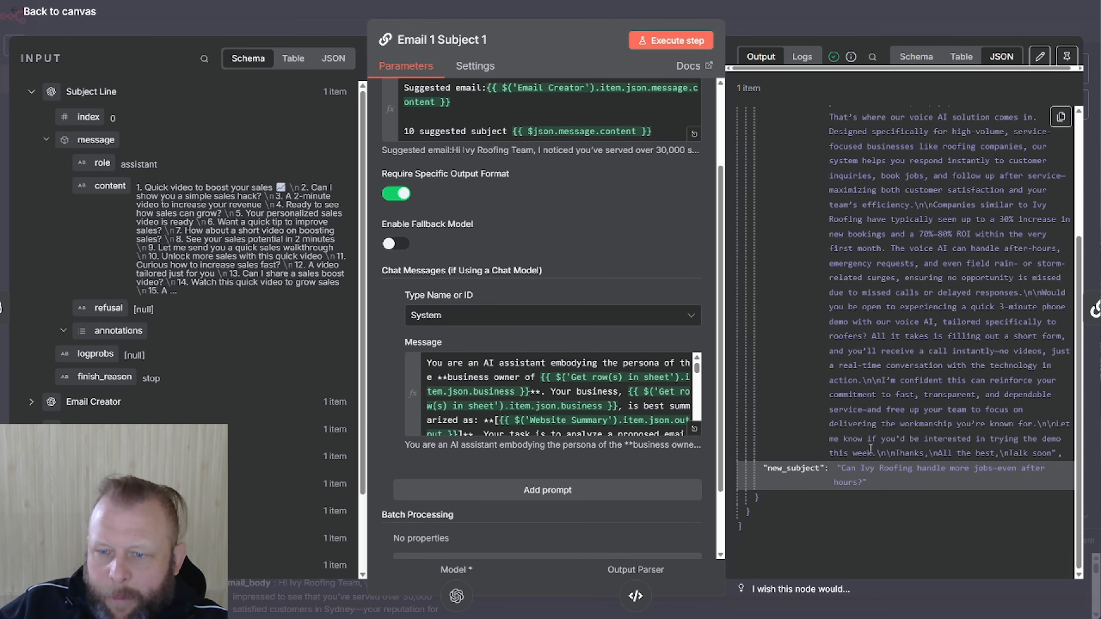
scroll(932, 430, up, 4)
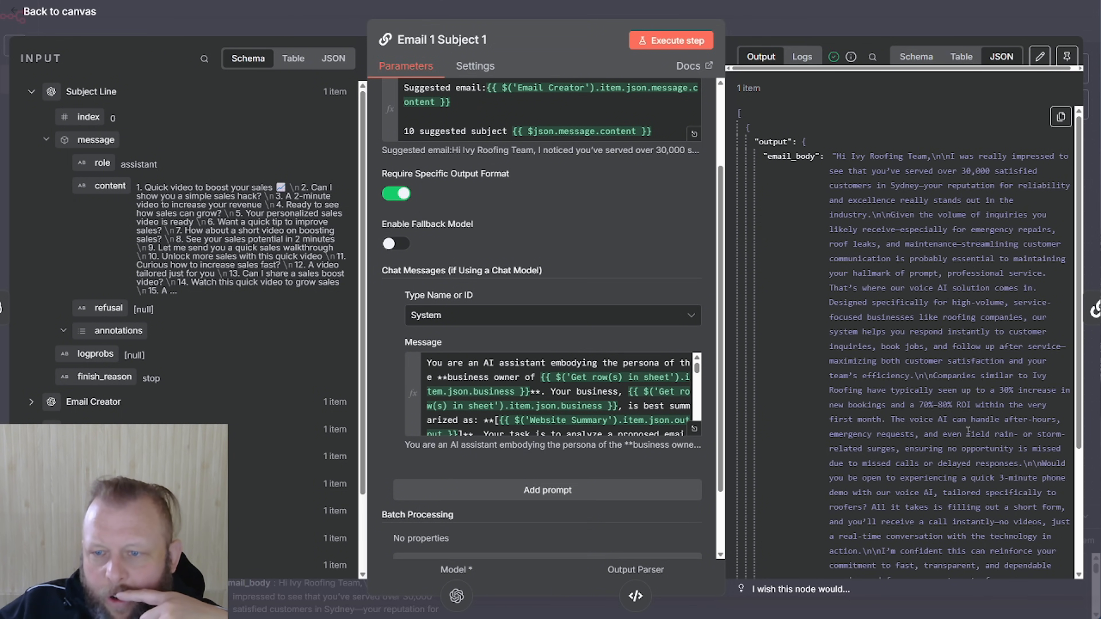
Pin Email 1 Subject 1's output data, then open the Subject Line node
click(867, 28)
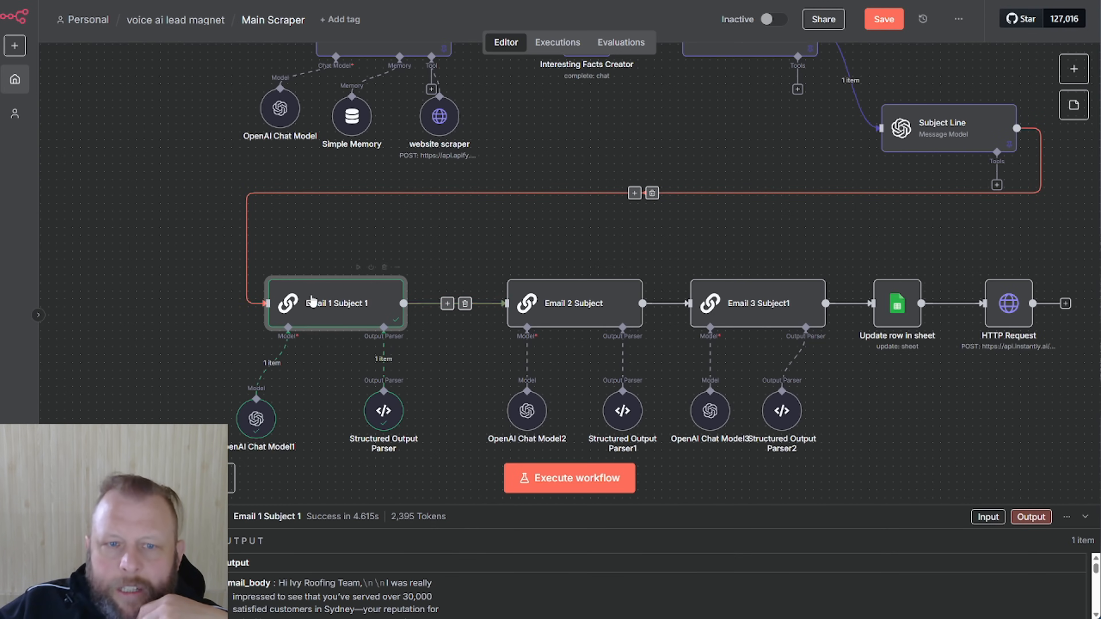
double_click(346, 302)
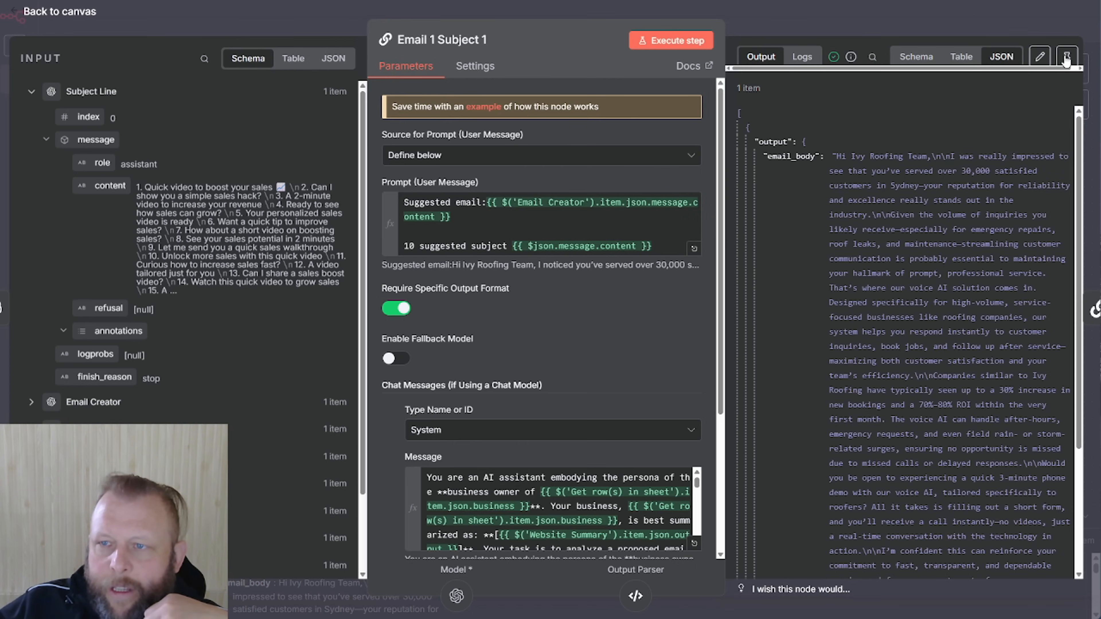
click(1068, 58)
click(1029, 18)
click(971, 134)
double_click(970, 134)
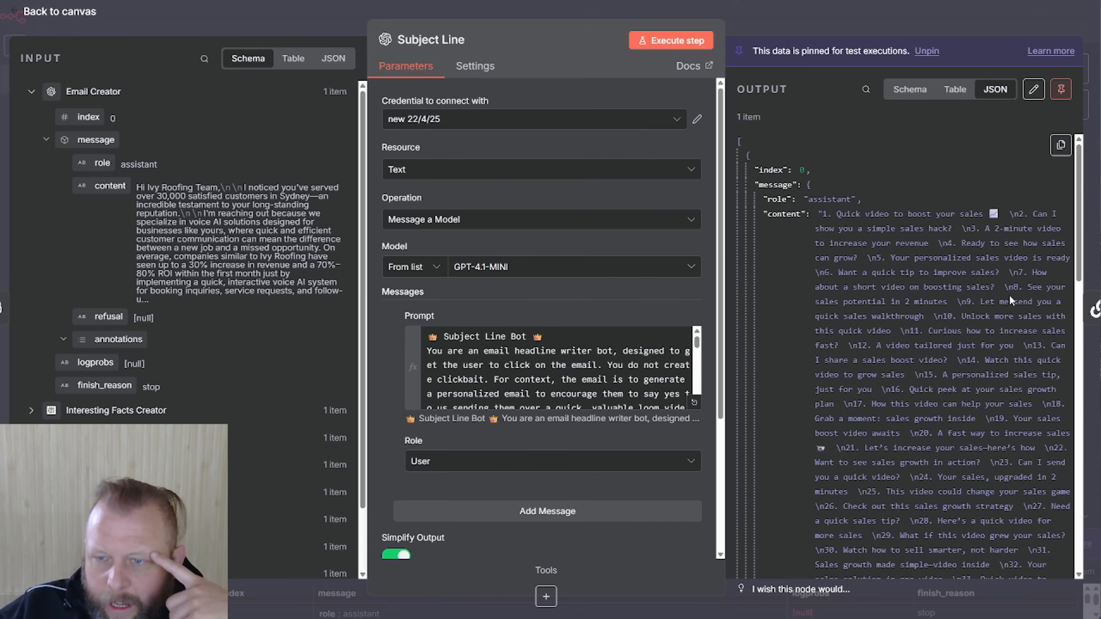
Look over Subject Line's pinned list of subject ideas and return to the canvas
scroll(1013, 412, down, 3)
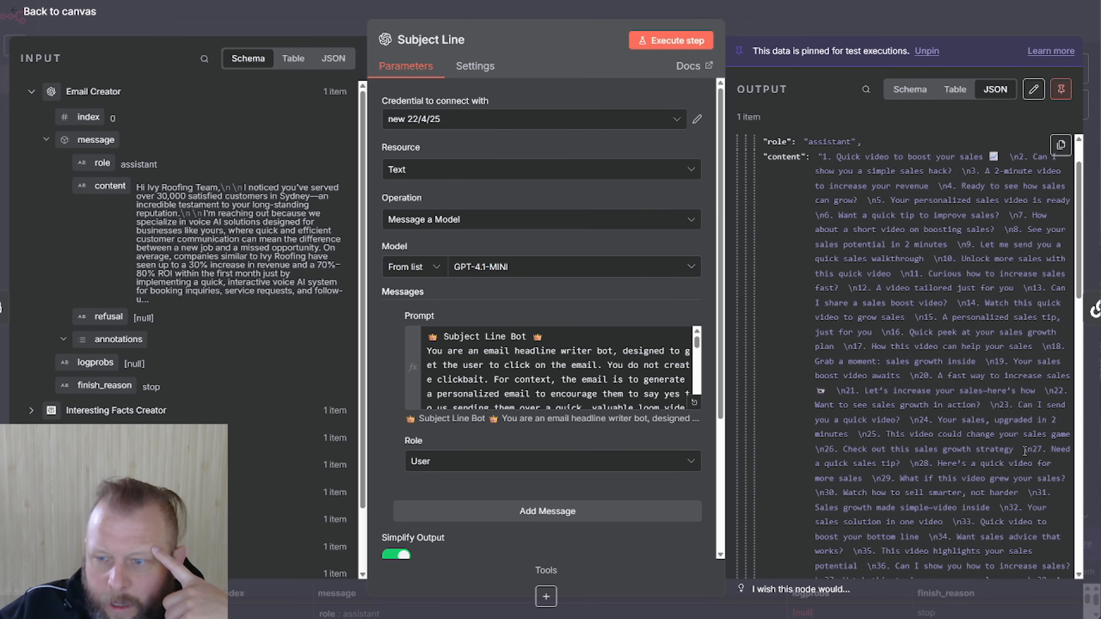
drag(872, 464, 932, 464)
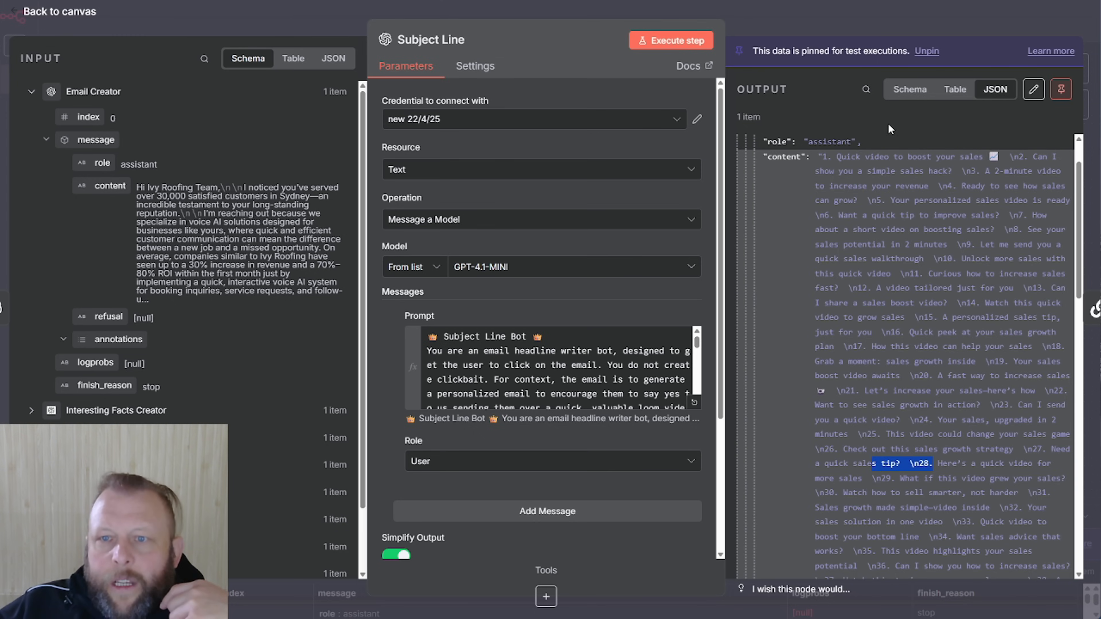
click(884, 18)
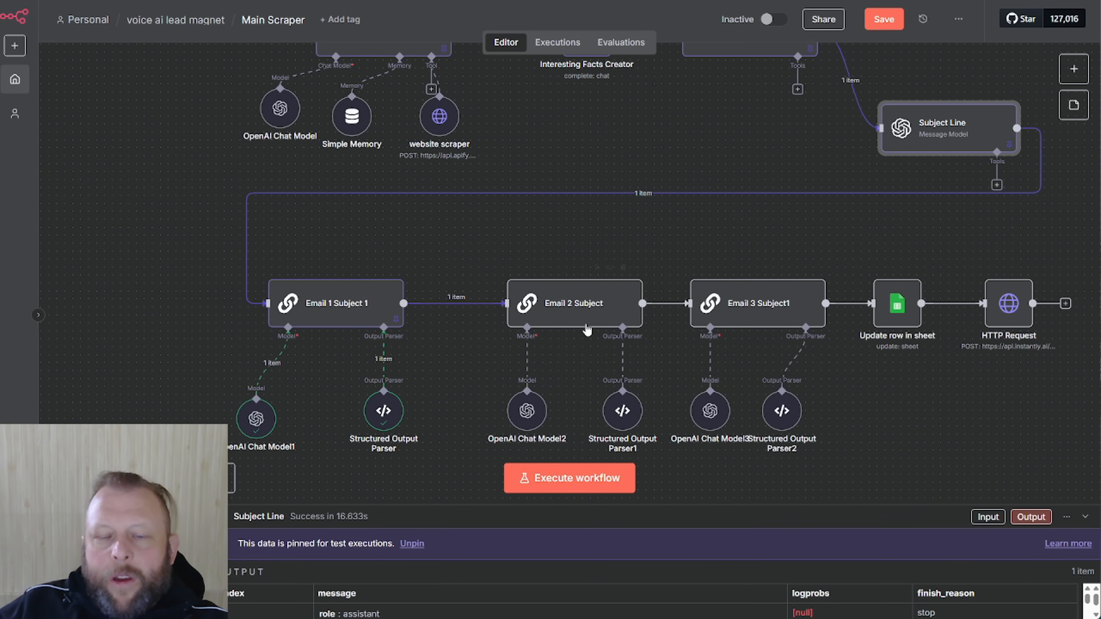
Nudge Email 2 Subject and Structured Output Parser1 left, then review Email 2 Subject's full prompt
drag(584, 308, 561, 308)
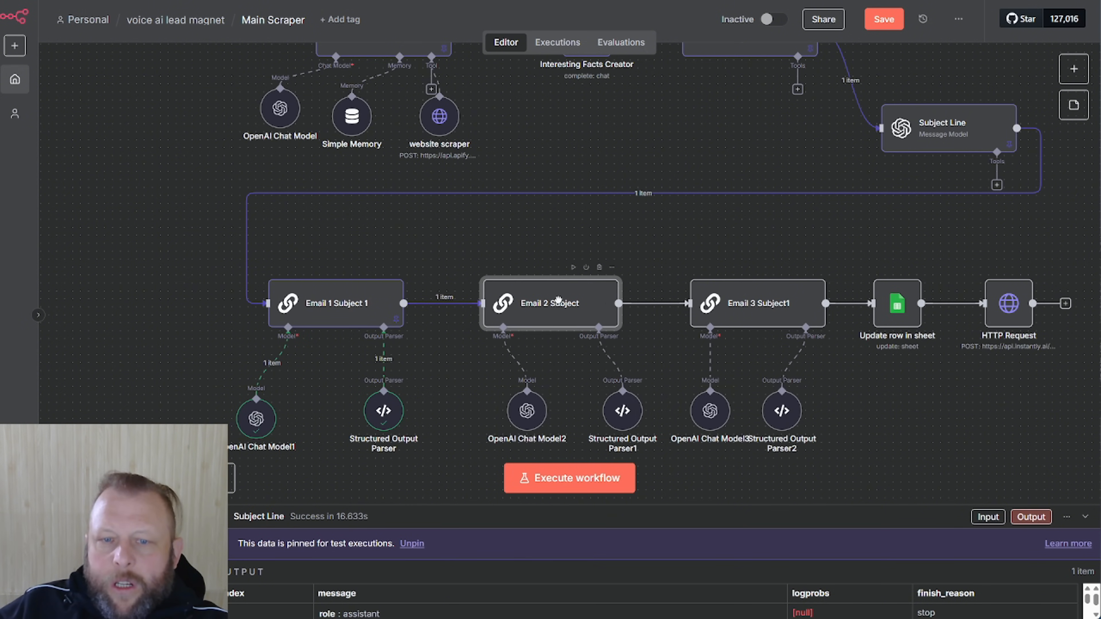
drag(618, 411, 585, 411)
click(542, 306)
double_click(542, 306)
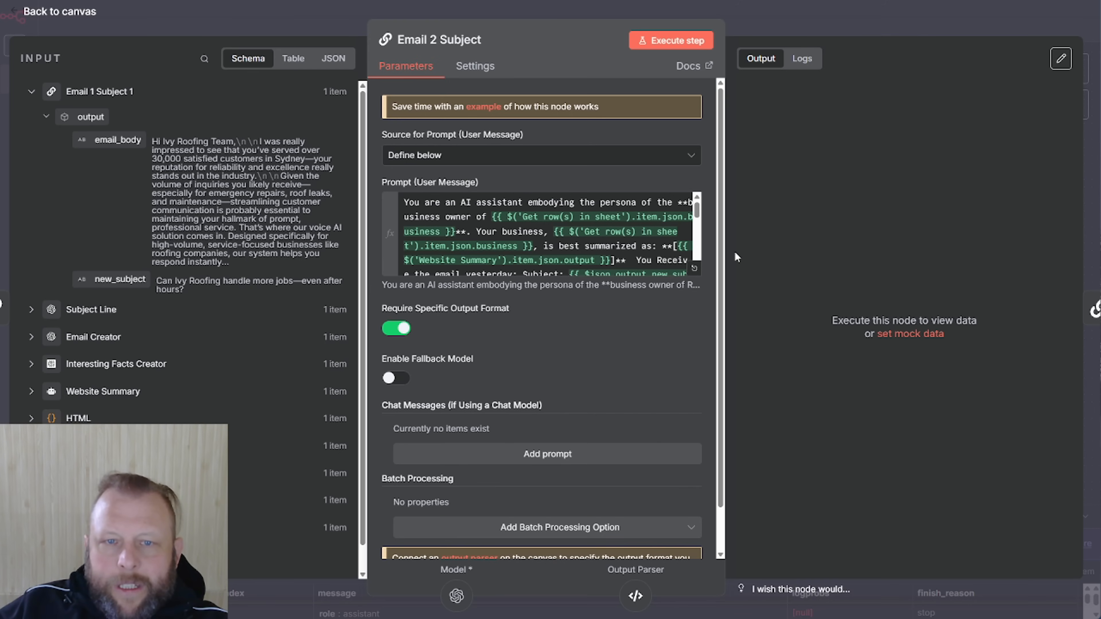
click(694, 268)
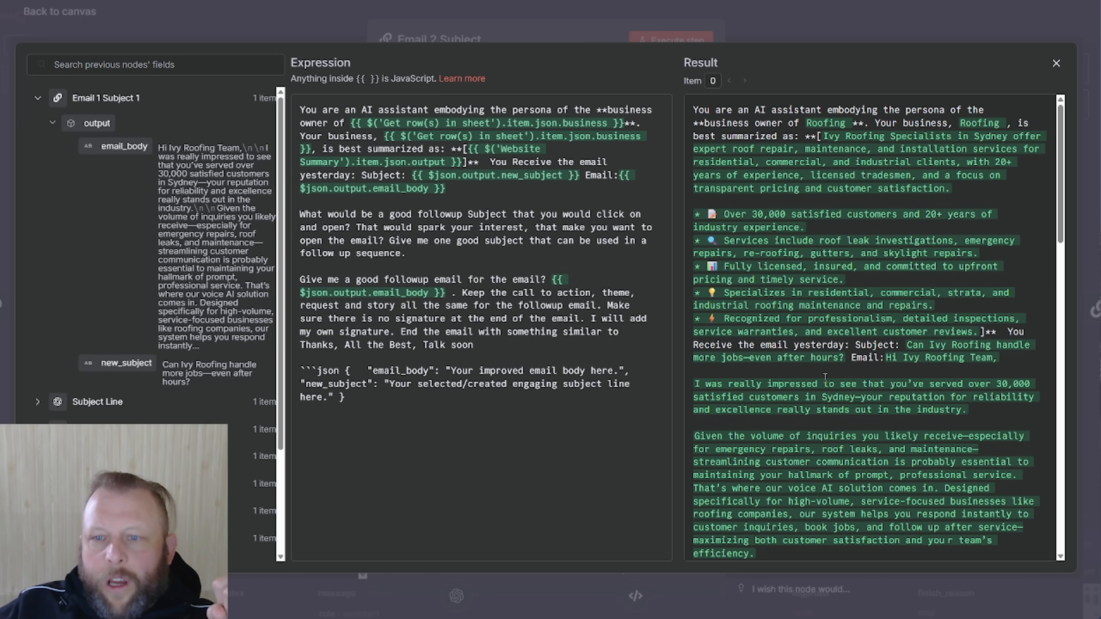
scroll(895, 384, down, 4)
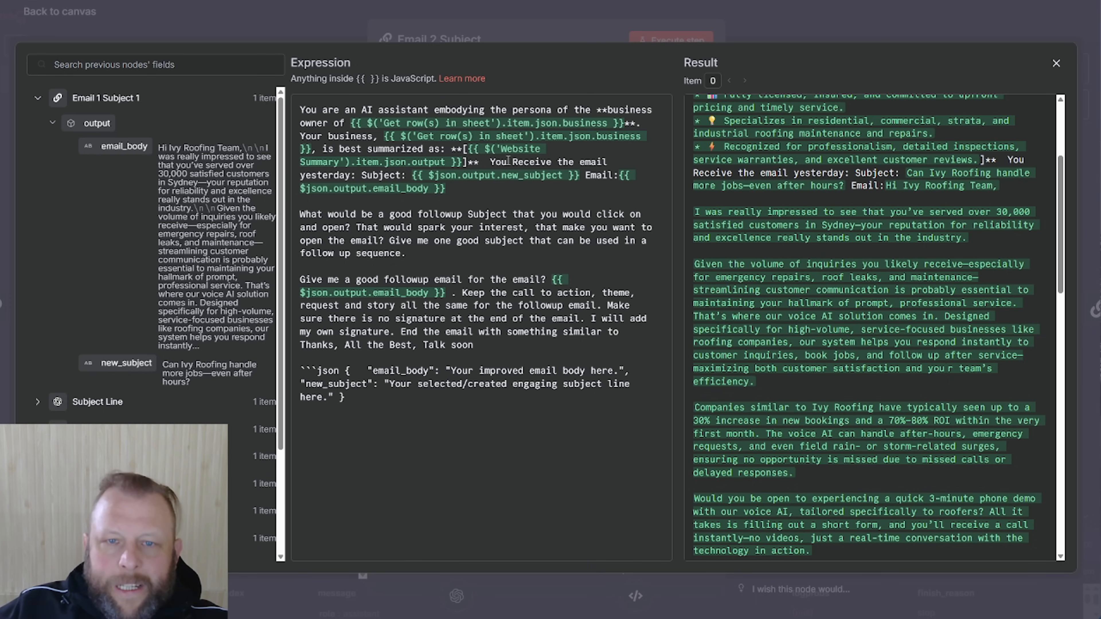
click(571, 36)
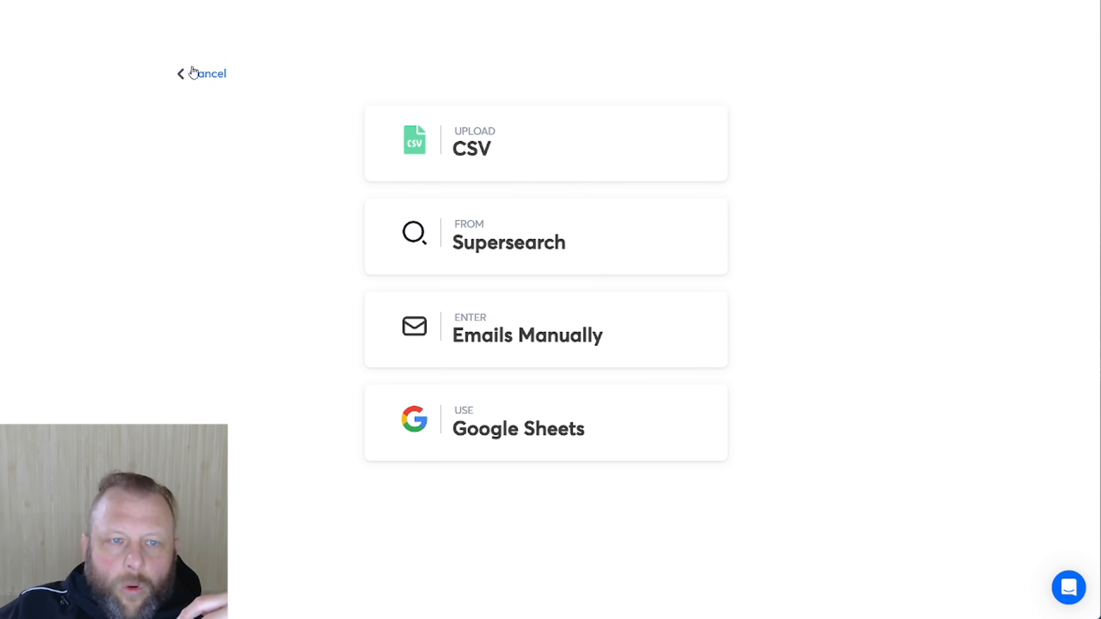
Cancel the Instantly lead upload and view the sequence steps using {{Subject1}} and {{Email1}}
click(193, 72)
click(326, 101)
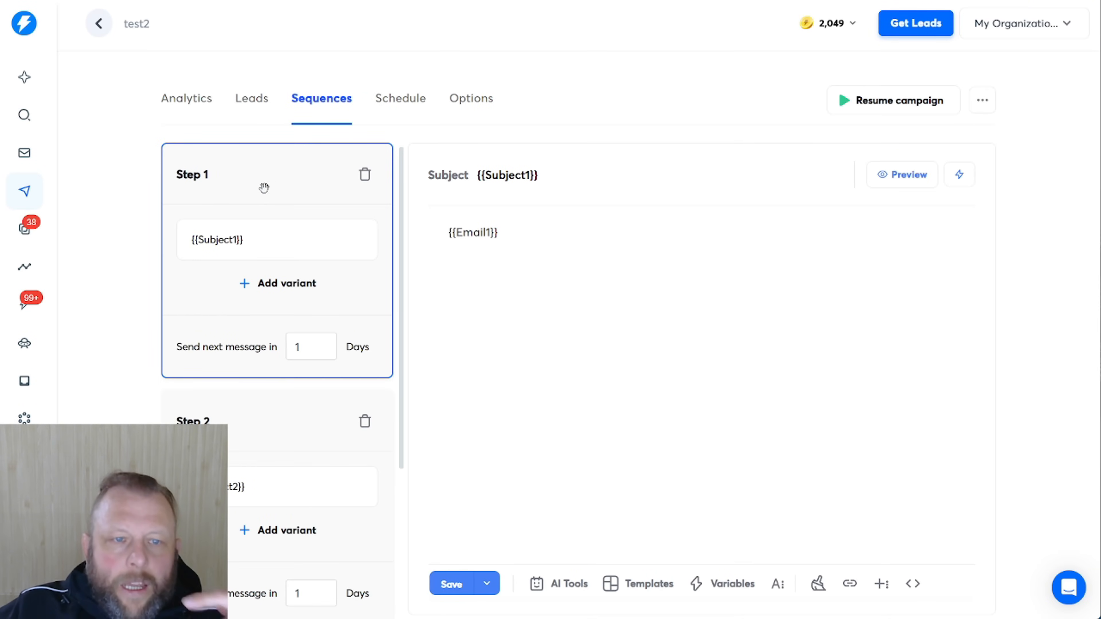
scroll(258, 461, down, 5)
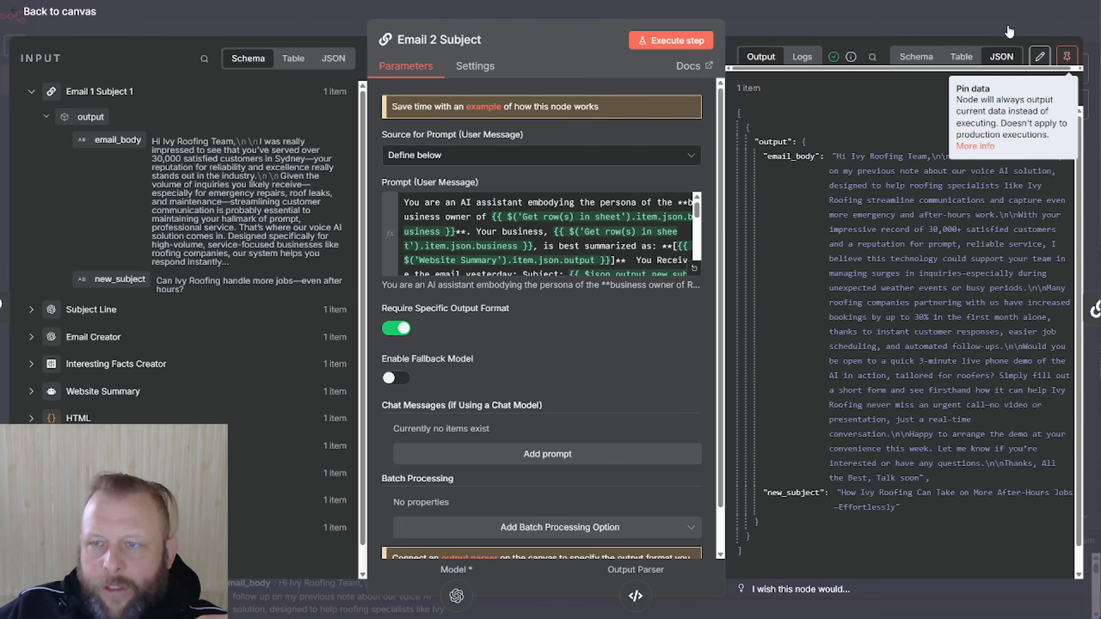
Pin Email 2 Subject's output data and reopen the node
click(1067, 57)
key(Escape)
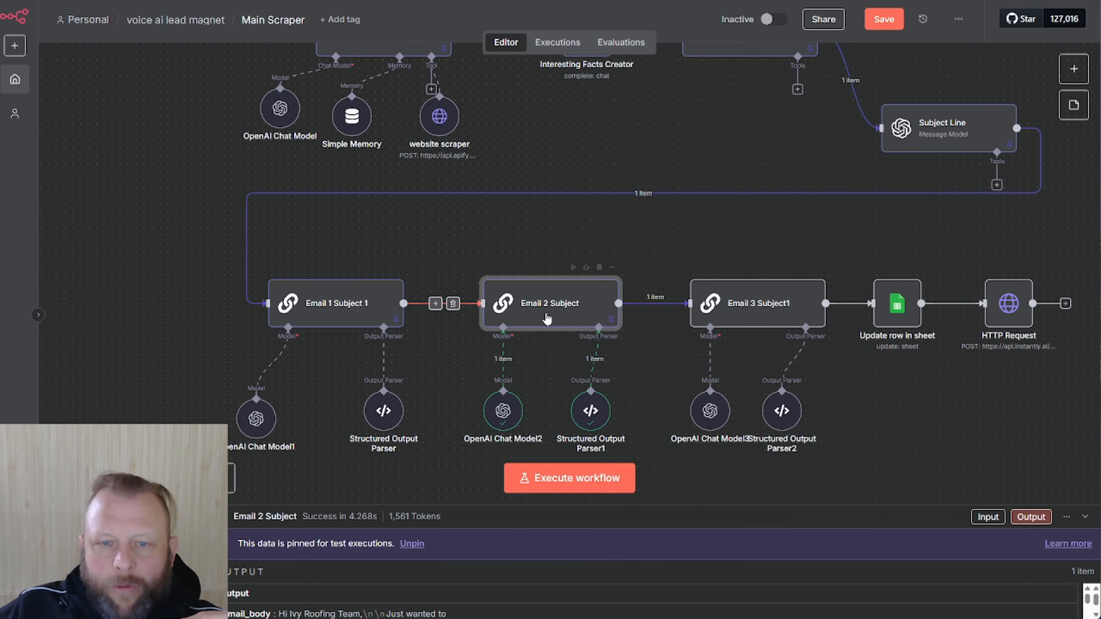
double_click(537, 309)
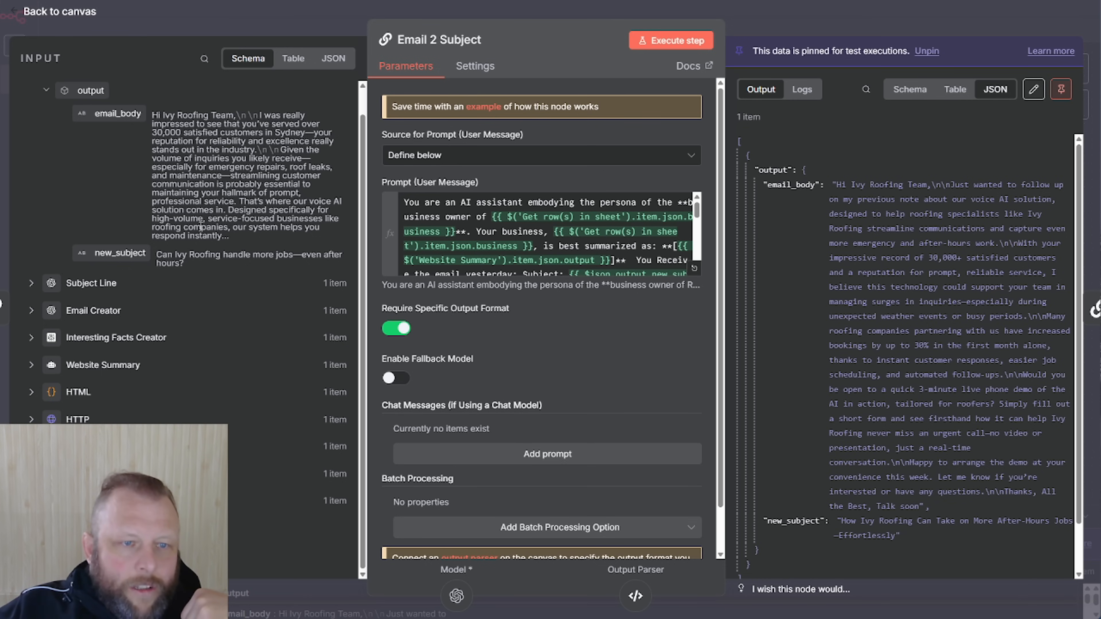
Inspect the Subject Line input fields, including the first email's subject and body
click(32, 283)
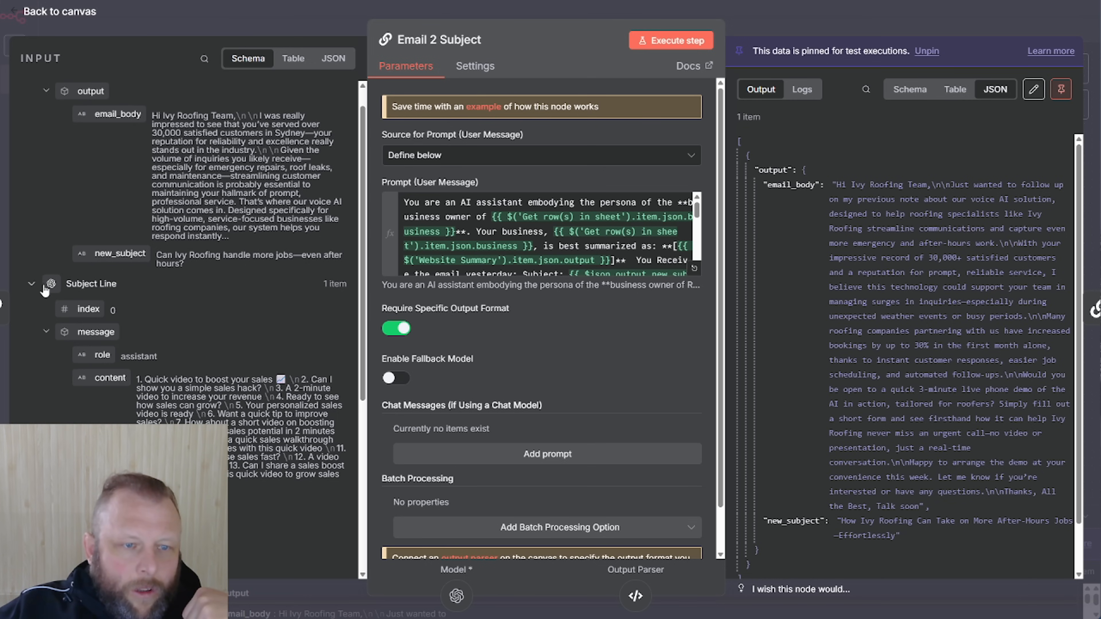
scroll(106, 332, down, 3)
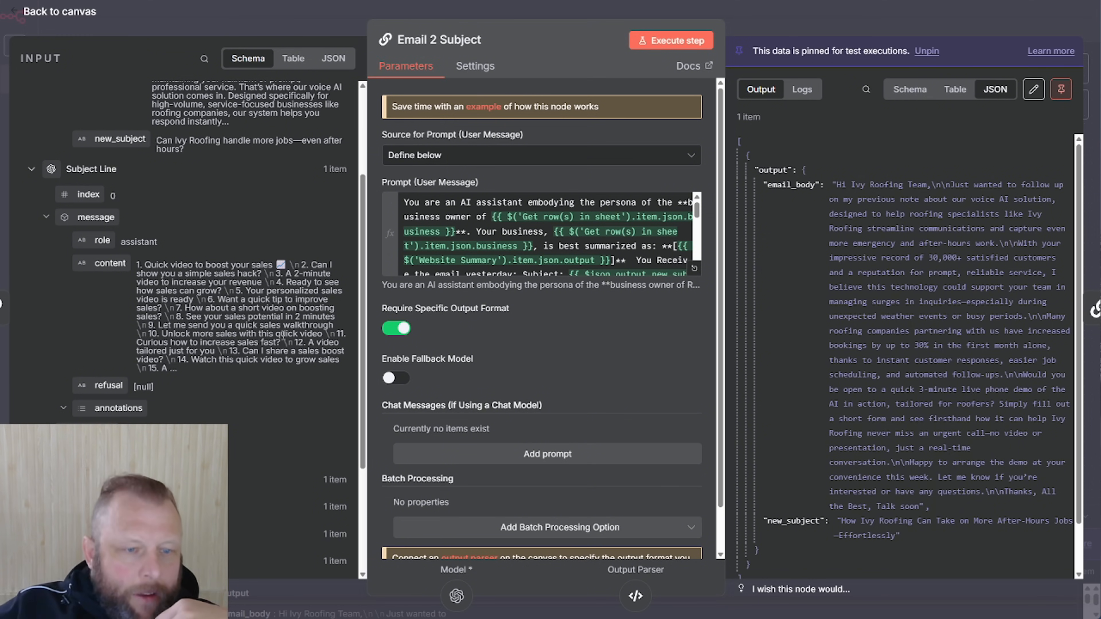
scroll(241, 386, down, 4)
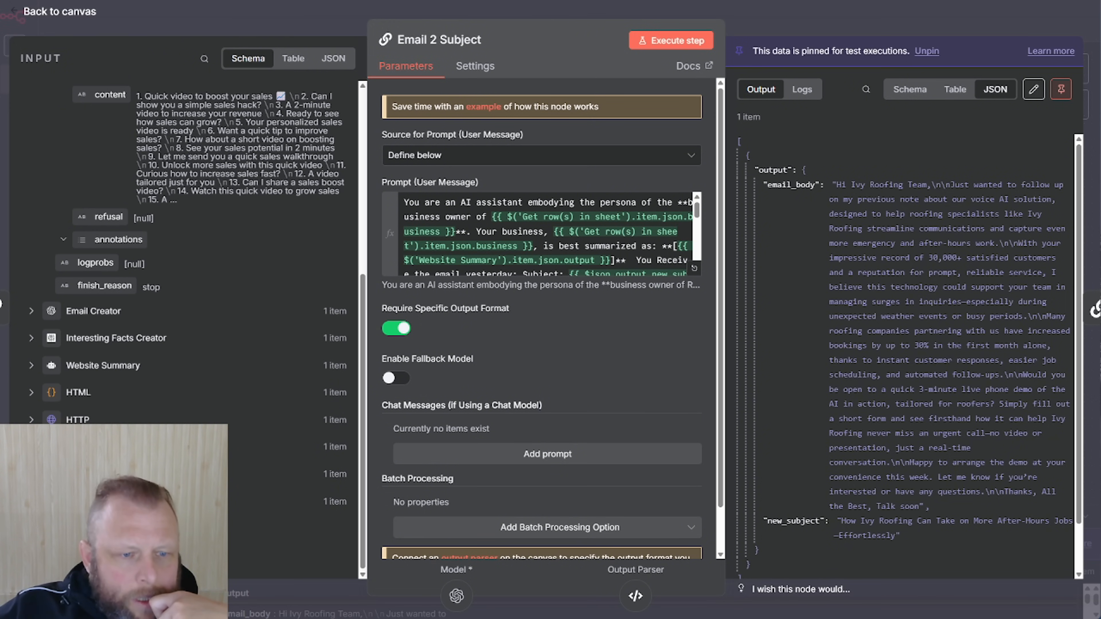
scroll(195, 326, up, 7)
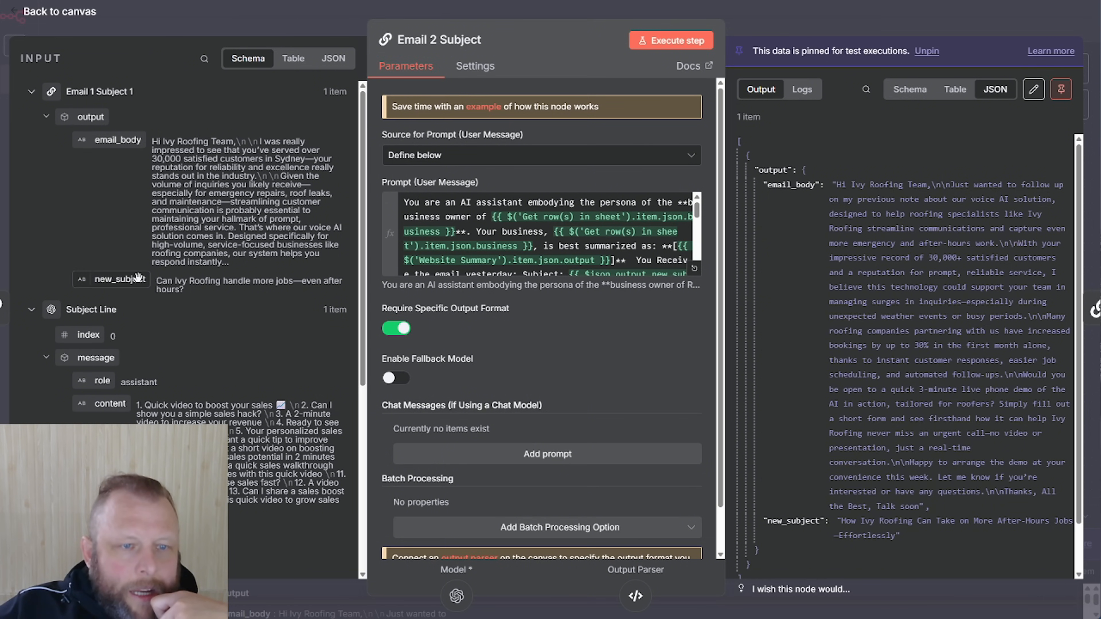
drag(200, 298, 165, 284)
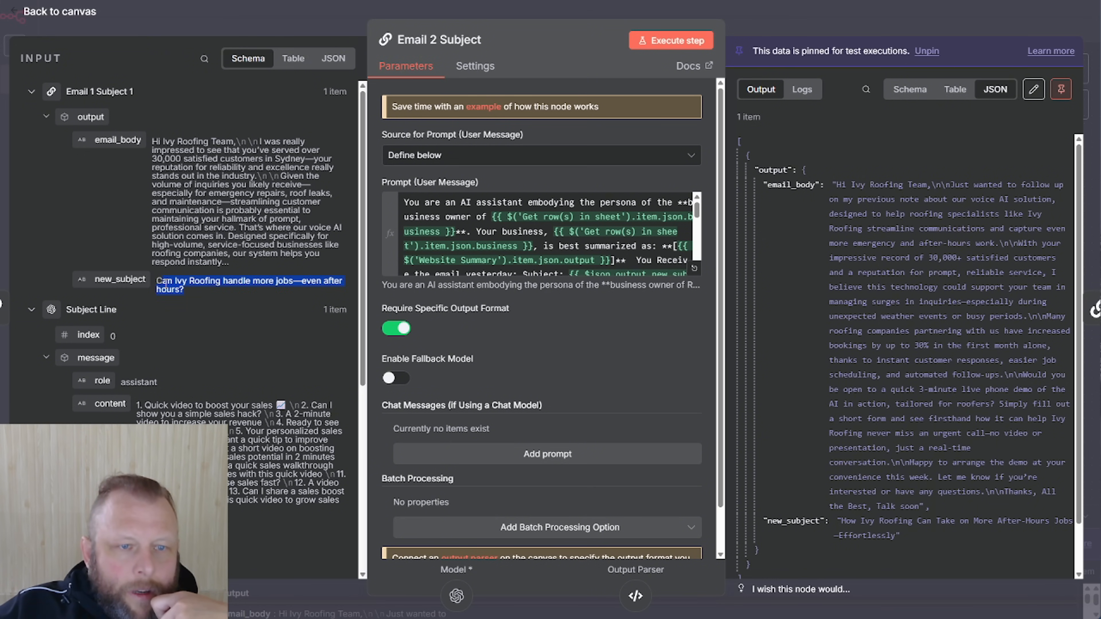
drag(228, 254, 144, 151)
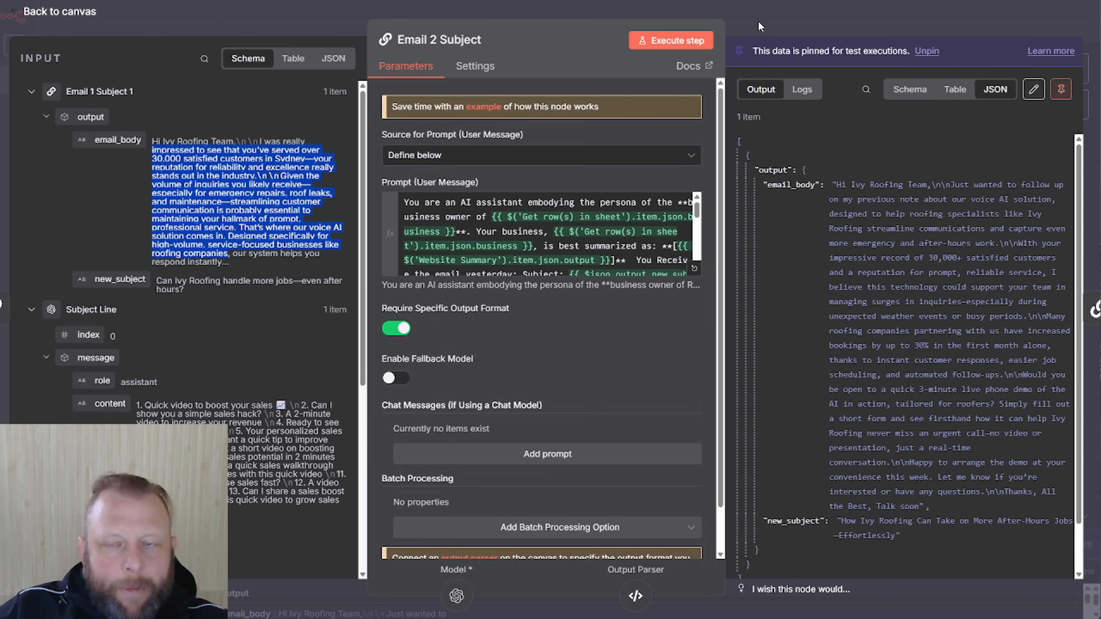
click(762, 27)
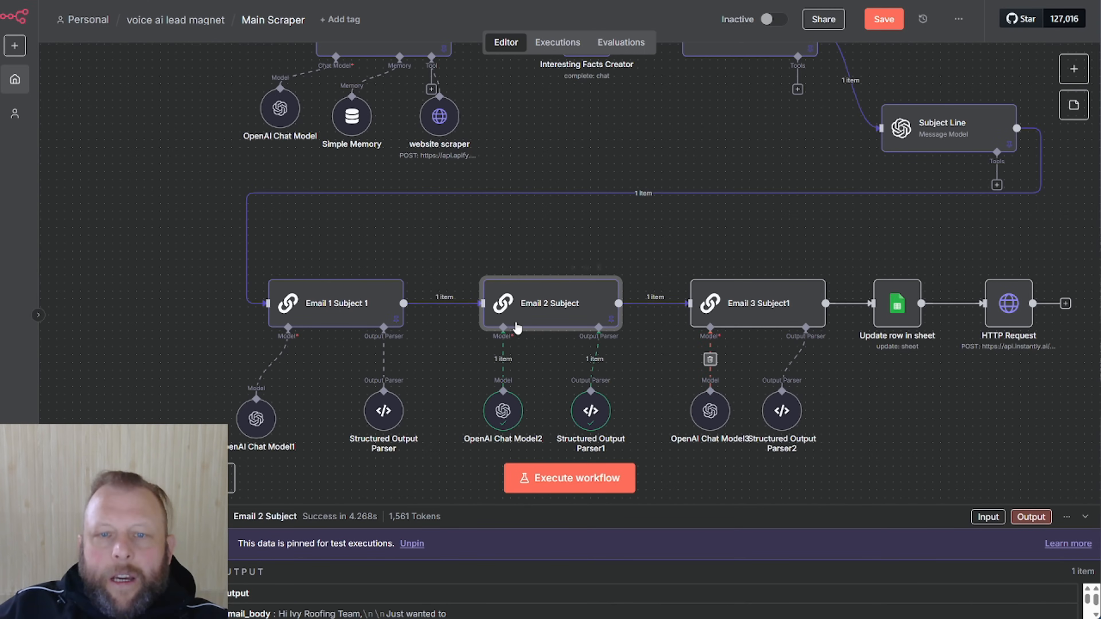
Execute Email 3 Subject1 and pin its generated third email and subject
double_click(782, 315)
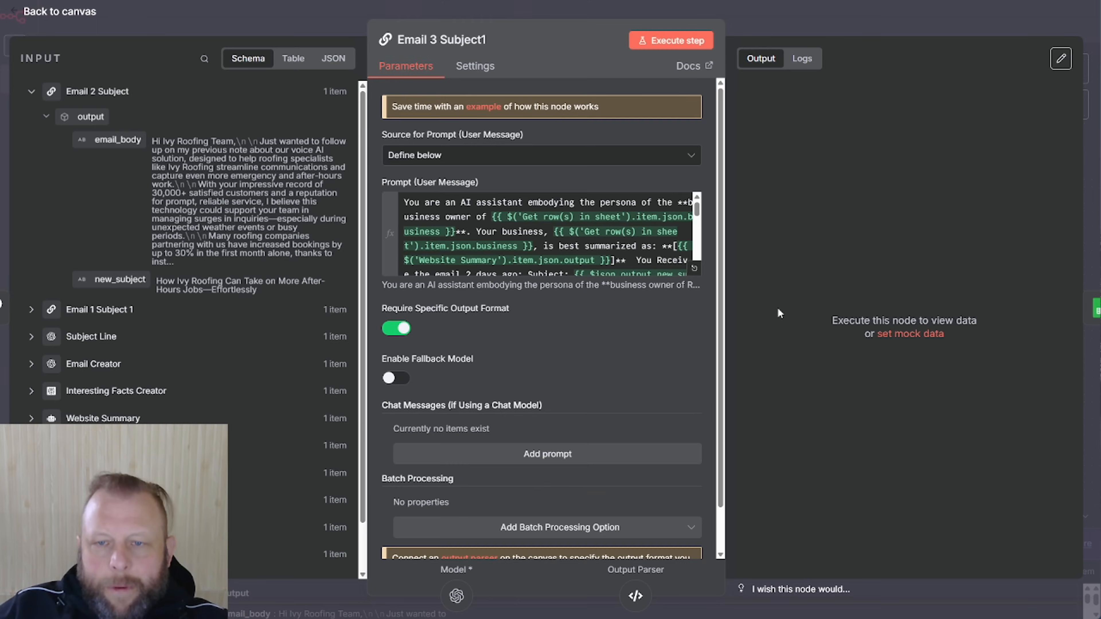
click(698, 41)
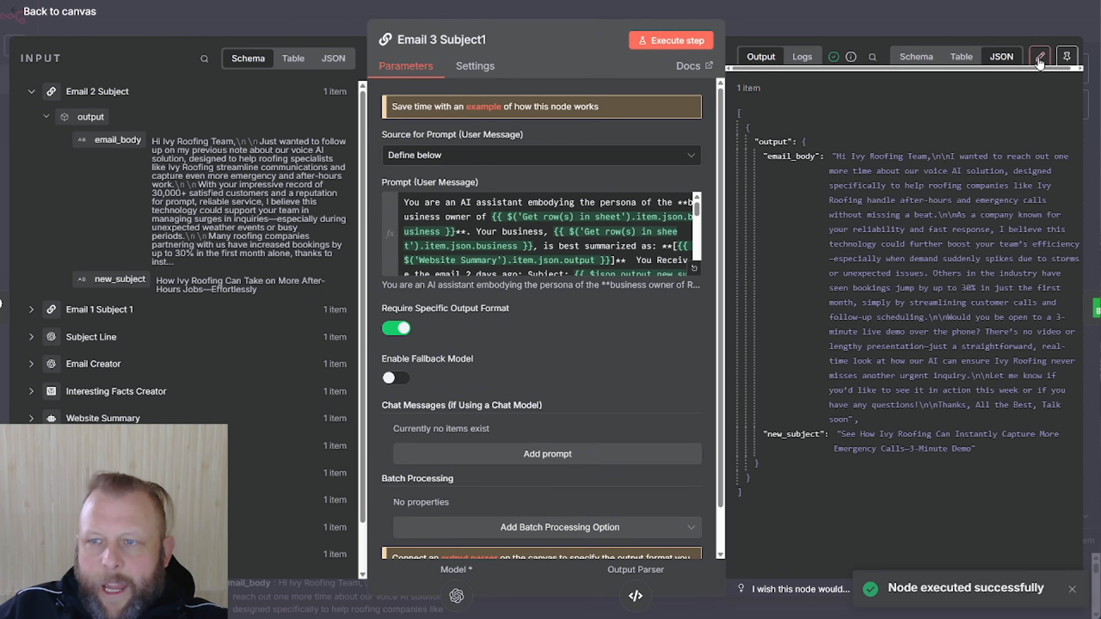
click(1067, 57)
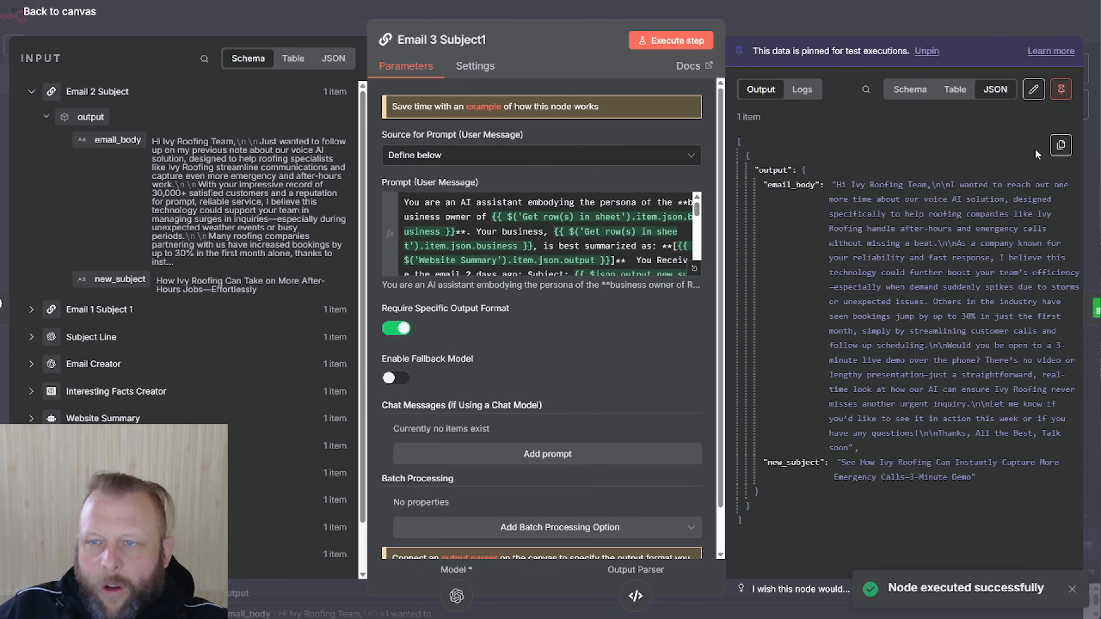
click(970, 24)
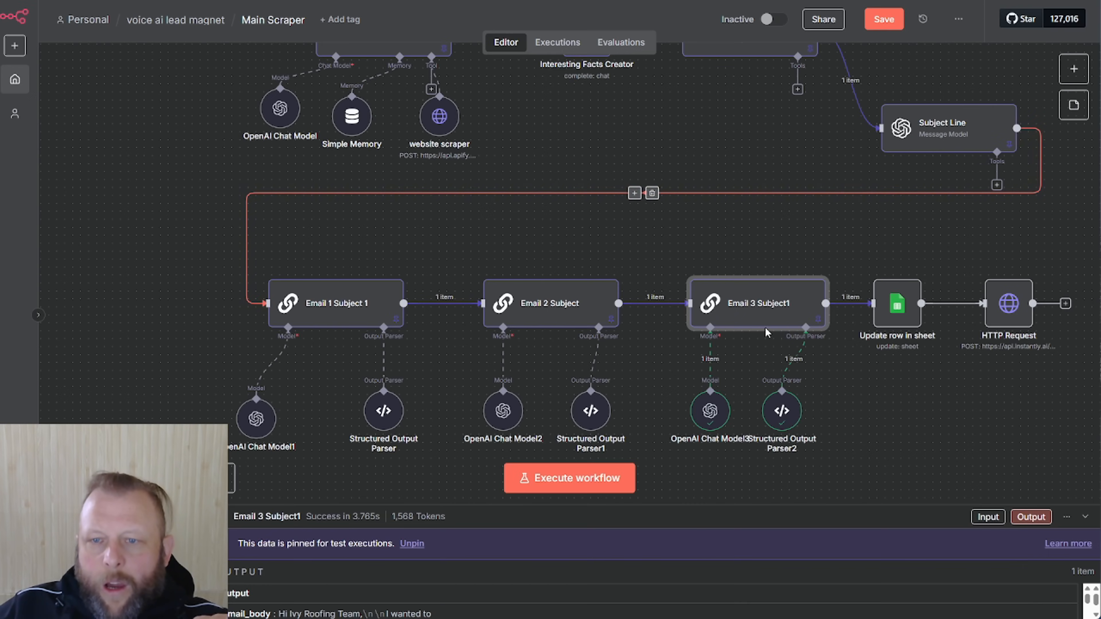
Align Email 3 Subject1 with the other email nodes and shift HTTP Request and Update row in sheet right
drag(743, 288, 759, 312)
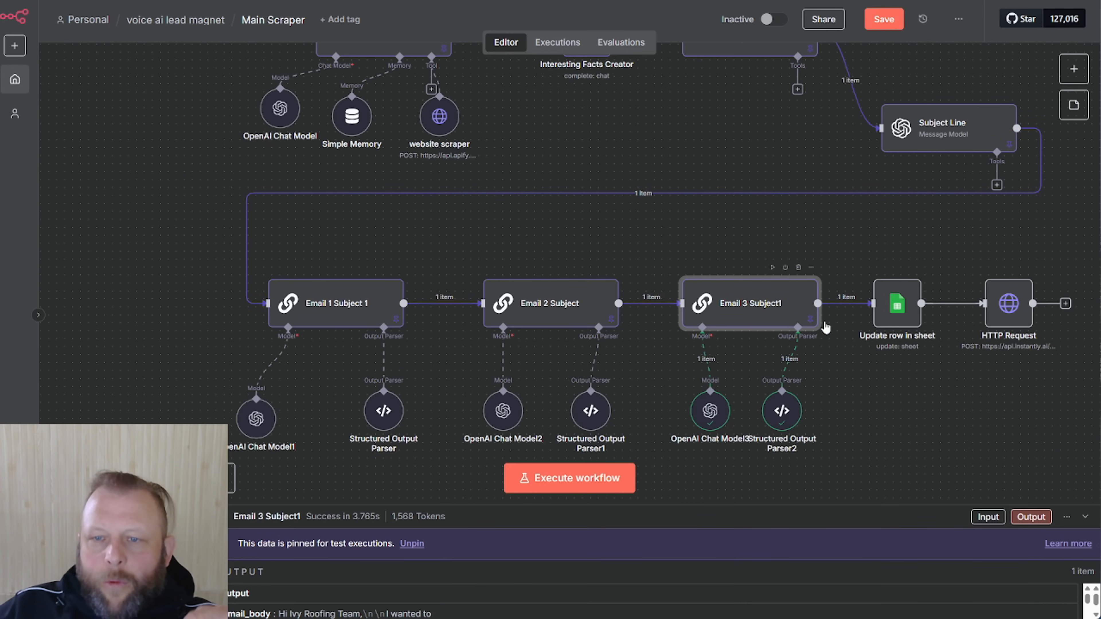
drag(1019, 317, 1059, 317)
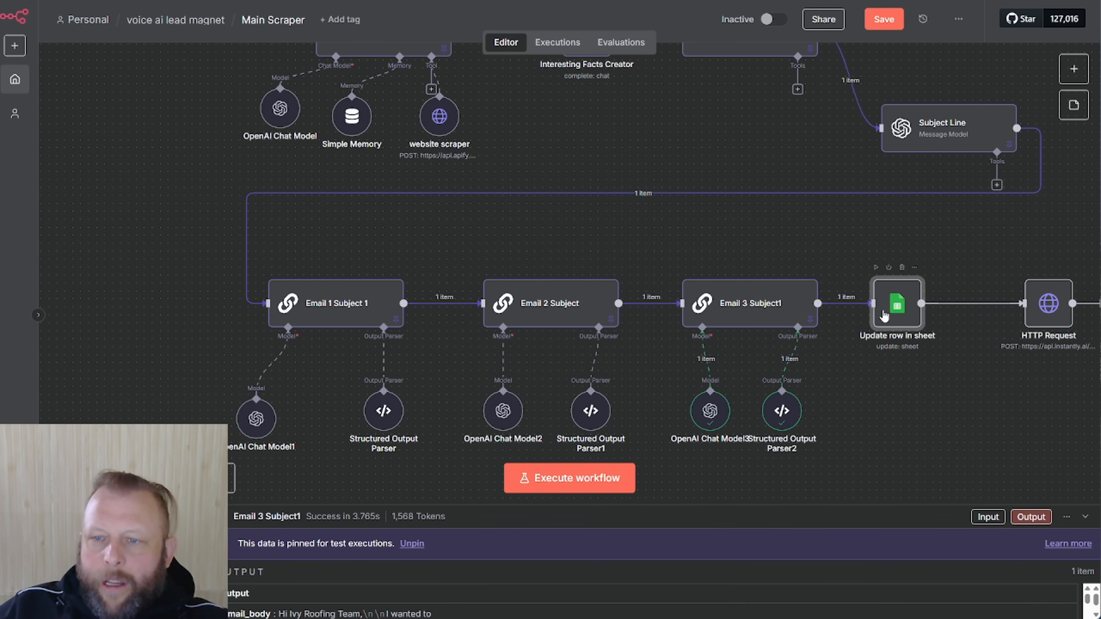
drag(878, 312, 894, 311)
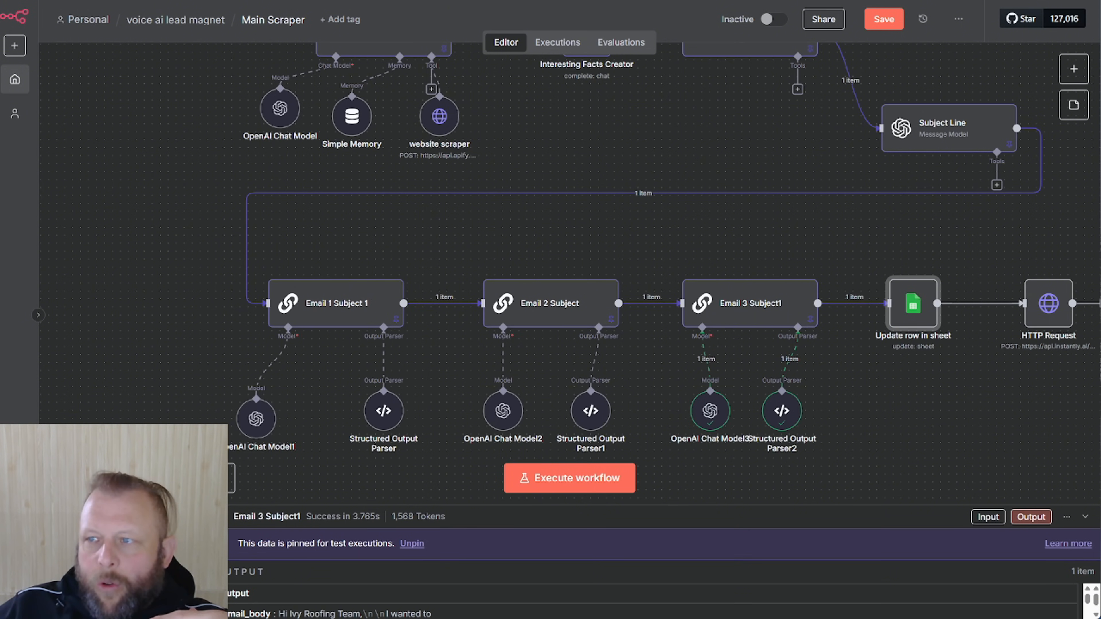
drag(1100, 43, 1100, 7)
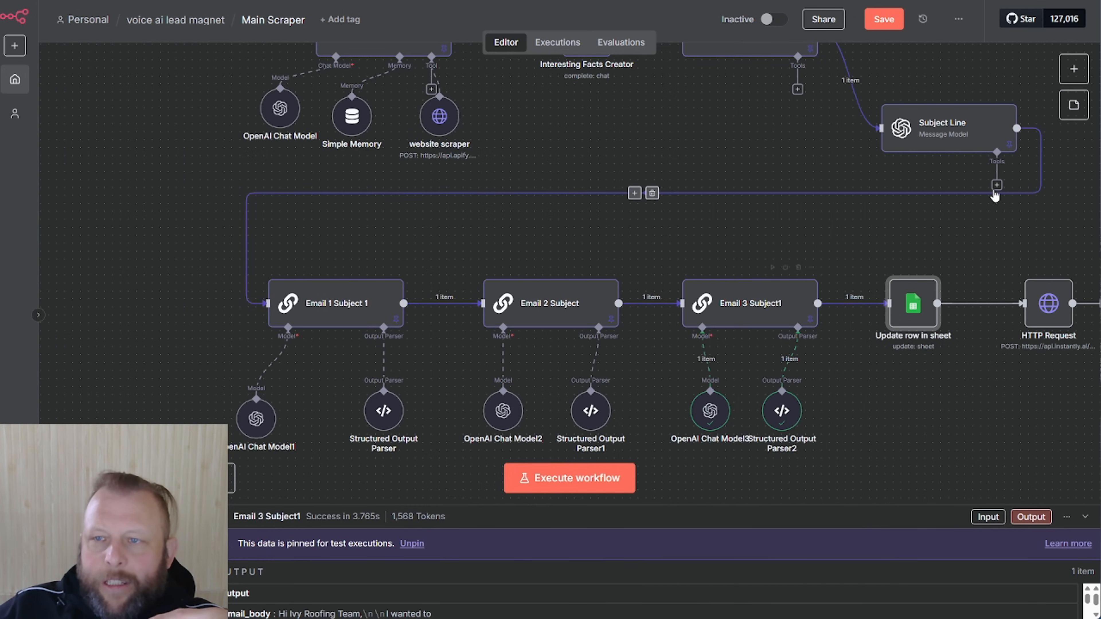
Browse the Google Sheets actions, then open the Update row in sheet settings
click(1074, 68)
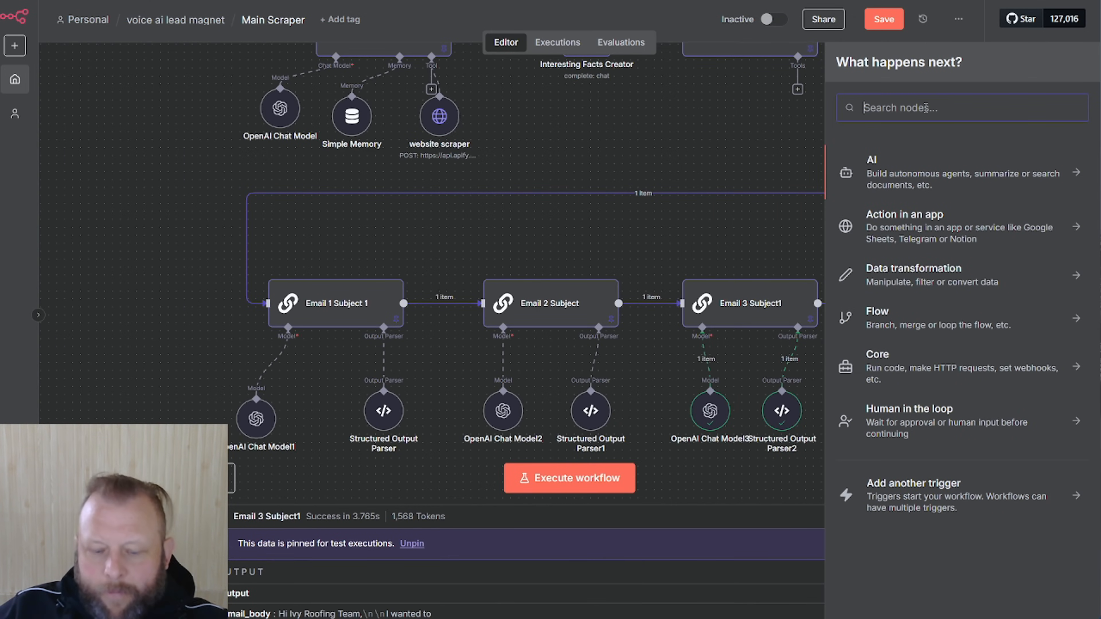
text(sheet)
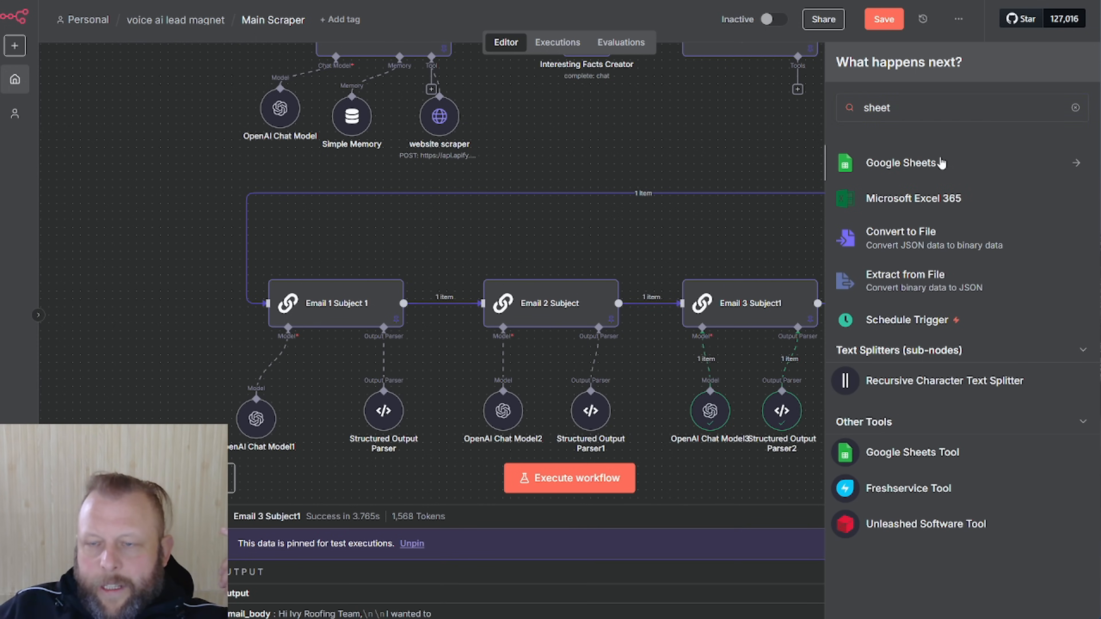
click(942, 163)
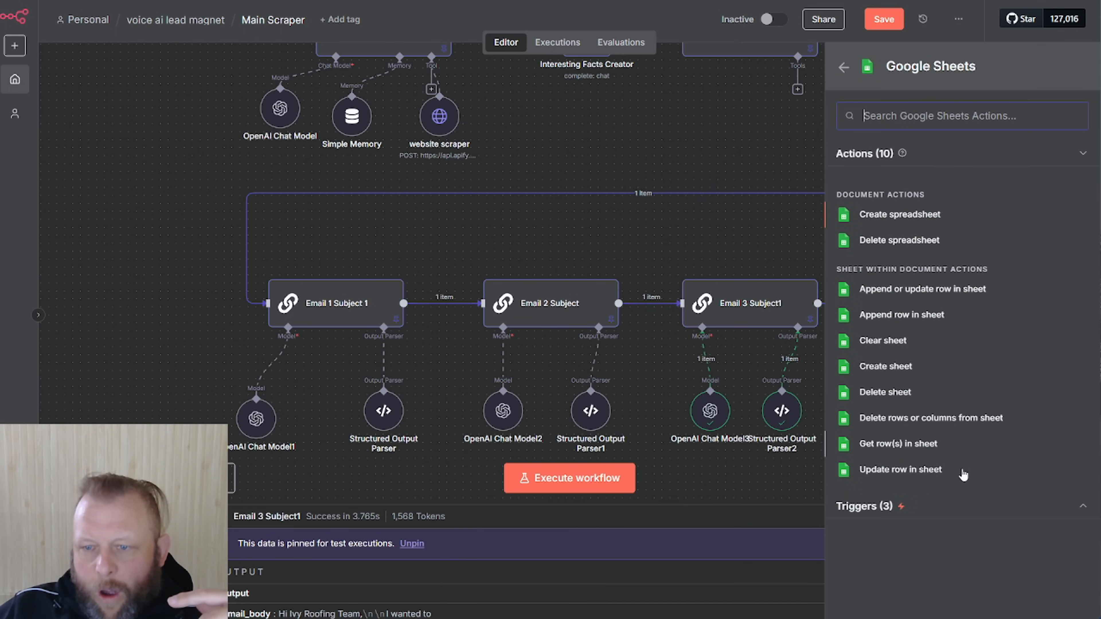
click(706, 162)
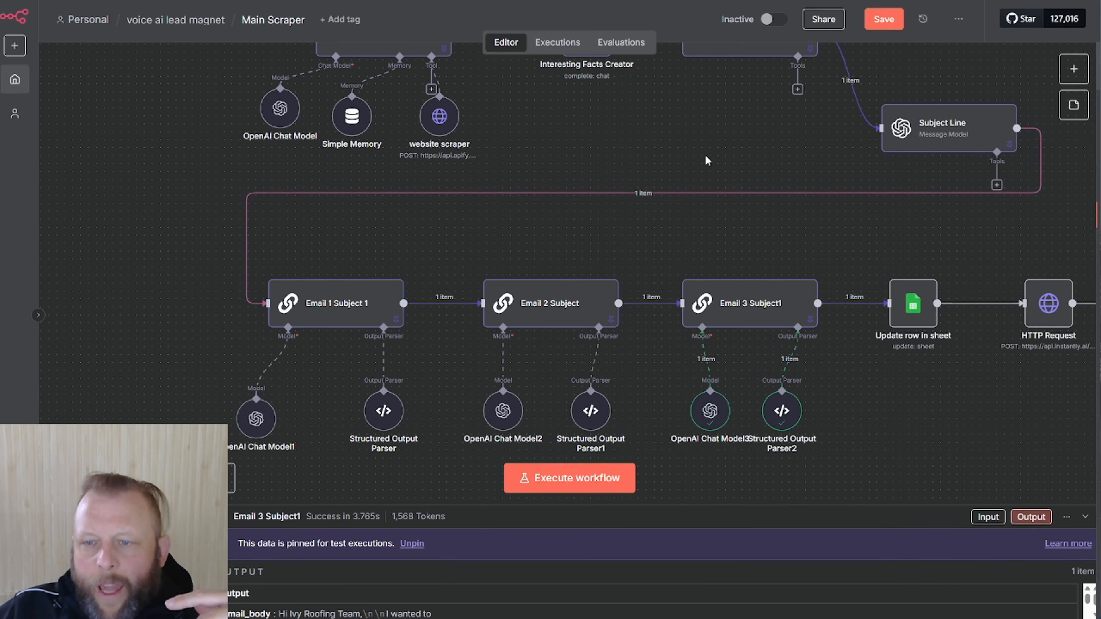
double_click(913, 301)
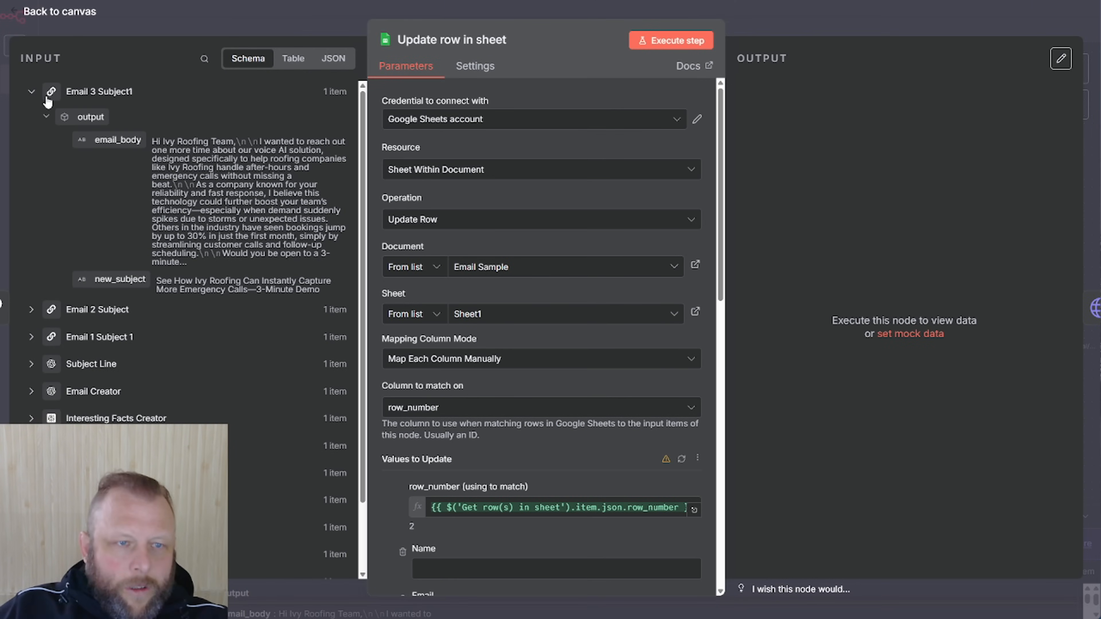
Collapse Email 3 Subject1 and expand Get row(s) in sheet to show the Subject1–Email3 fields
click(35, 96)
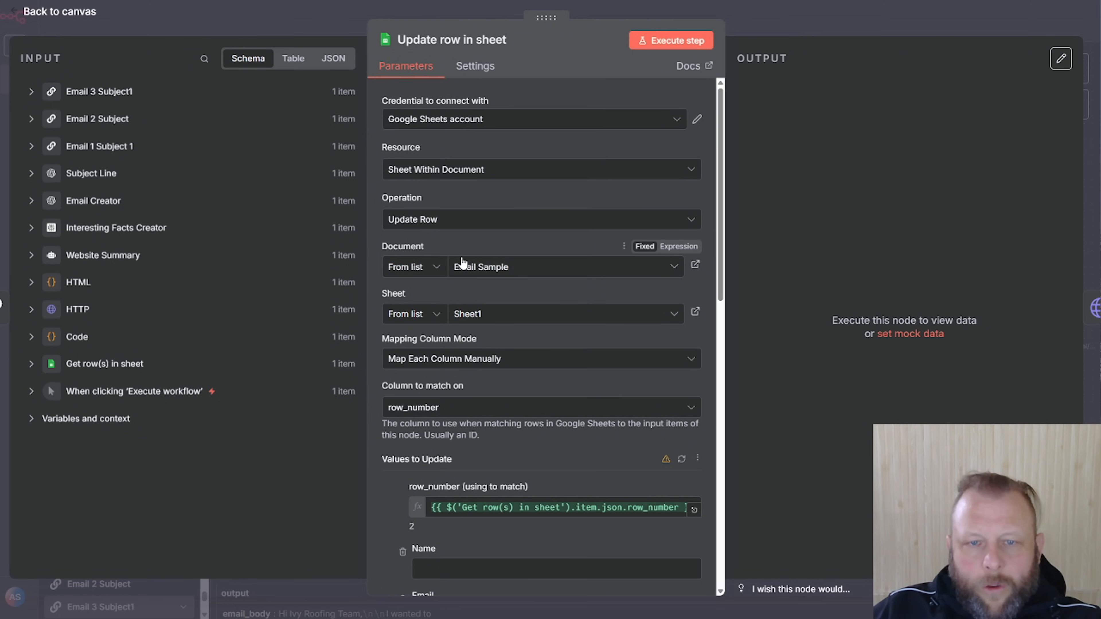
scroll(634, 374, down, 3)
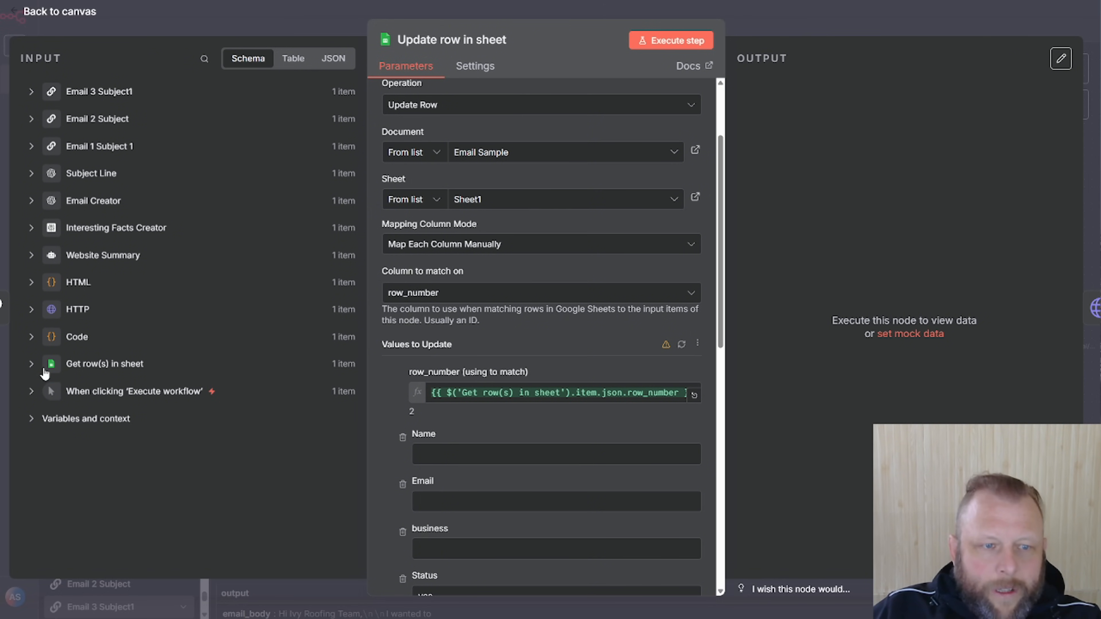
click(31, 365)
scroll(239, 320, down, 3)
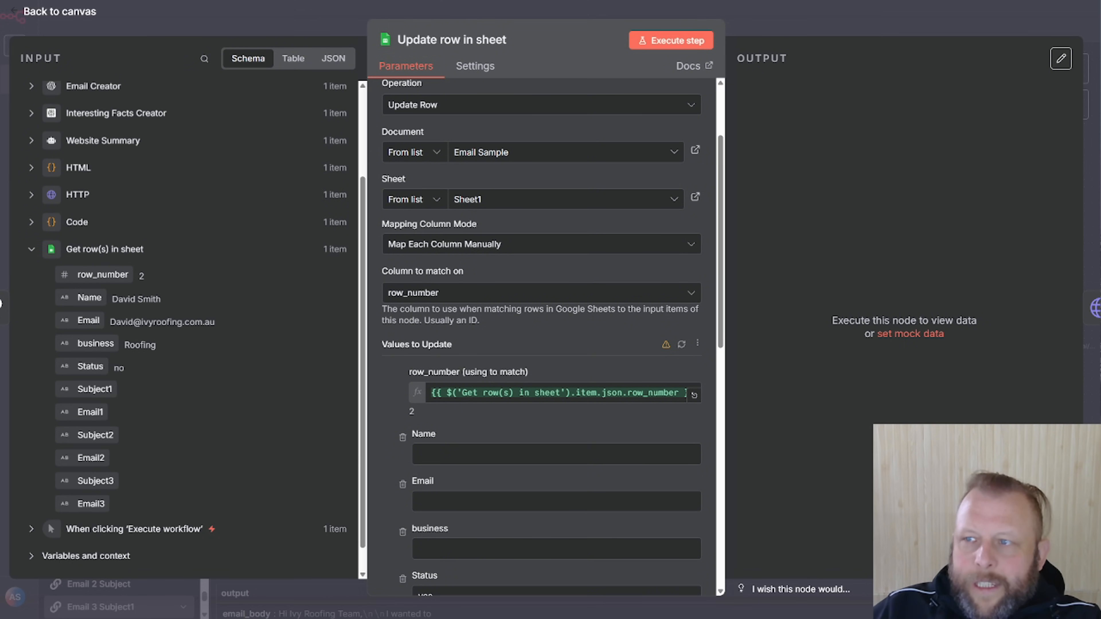
drag(1100, 12, 584, 13)
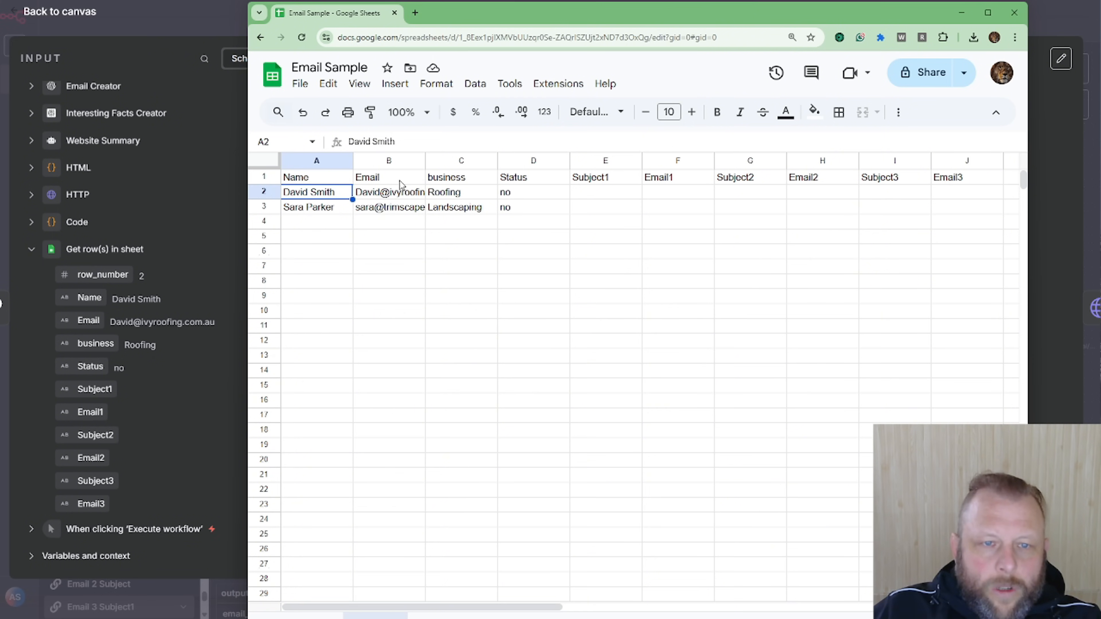
Move the Email Sample spreadsheet window aside to reveal the Update row in sheet node
drag(706, 7, 1100, 45)
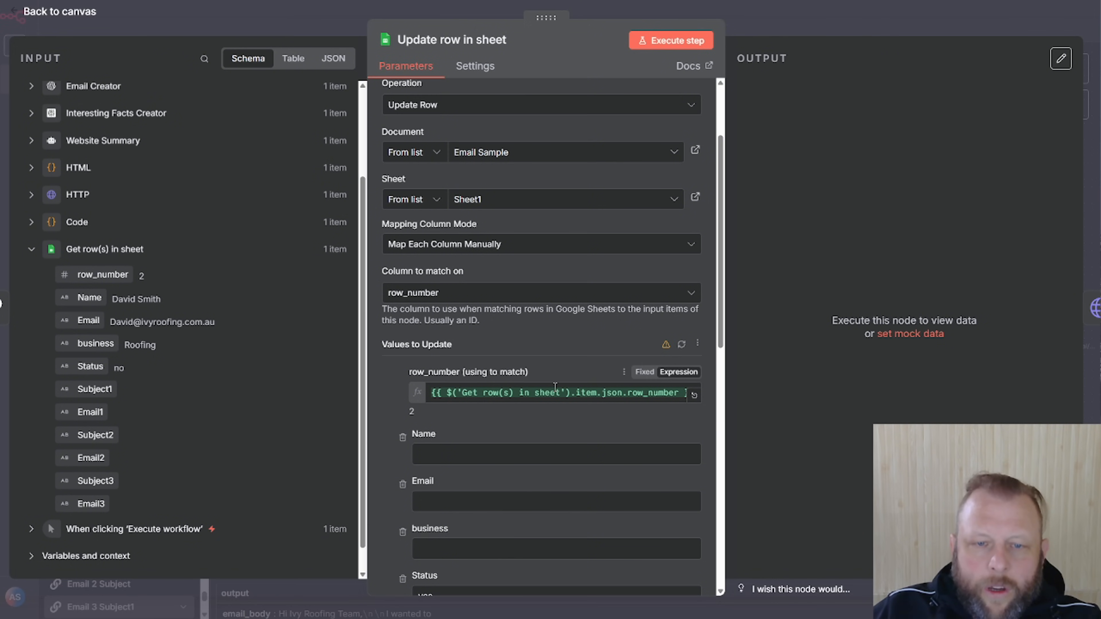
Collapse the Get row(s) in sheet fields and close the Update row in sheet step
scroll(564, 375, down, 5)
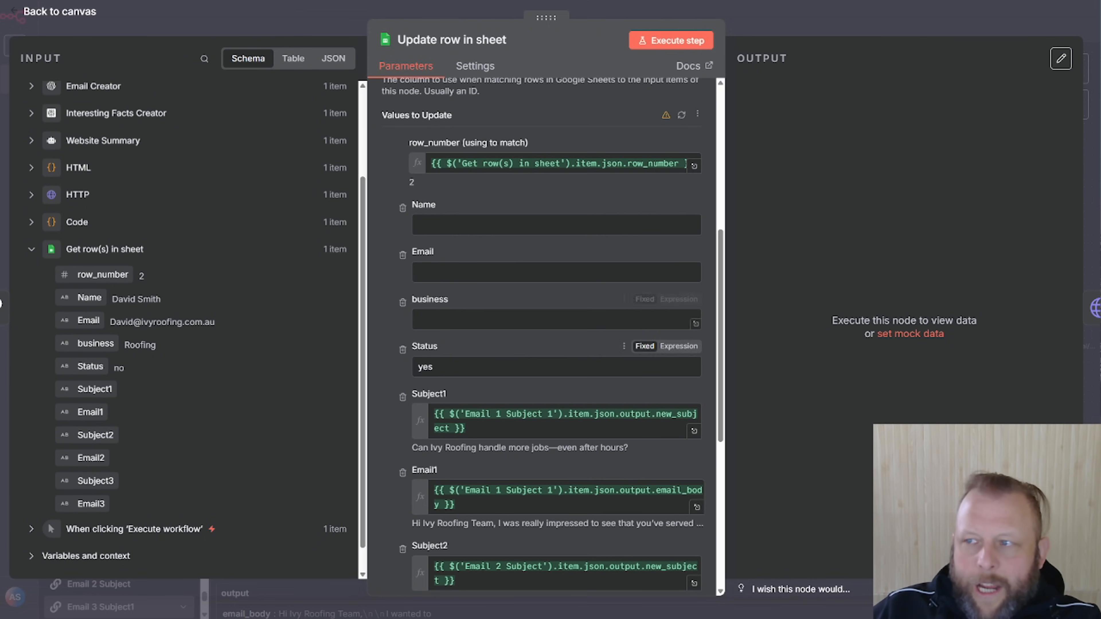
mouse_move(1100, 34)
mouse_down()
mouse_move(664, 31)
mouse_move(1100, 32)
mouse_up()
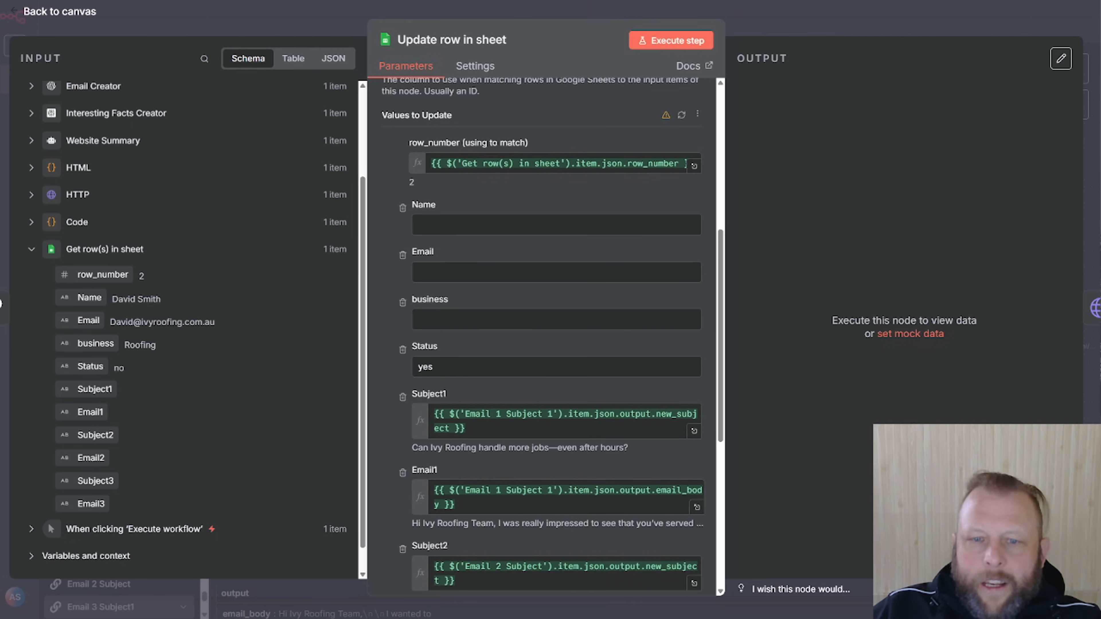
click(29, 249)
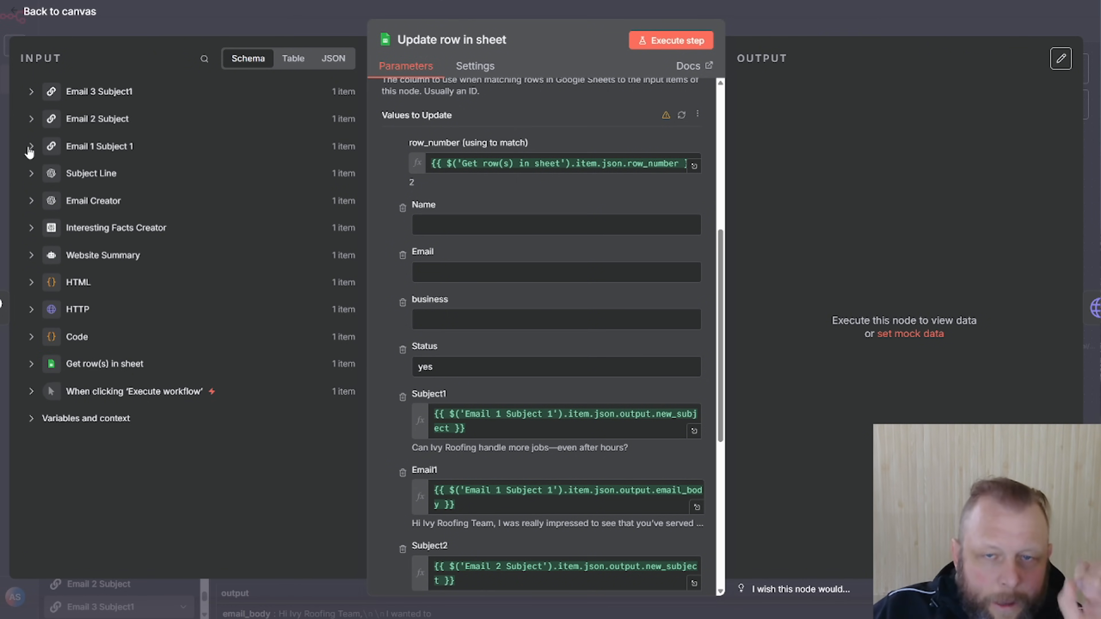
click(843, 24)
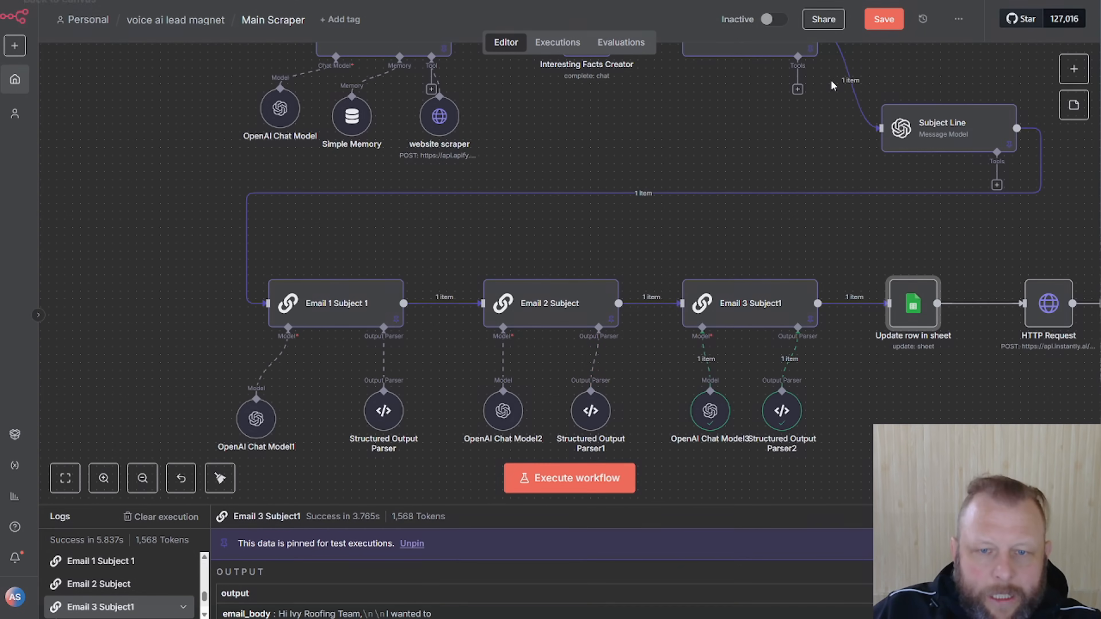
right_click(336, 310)
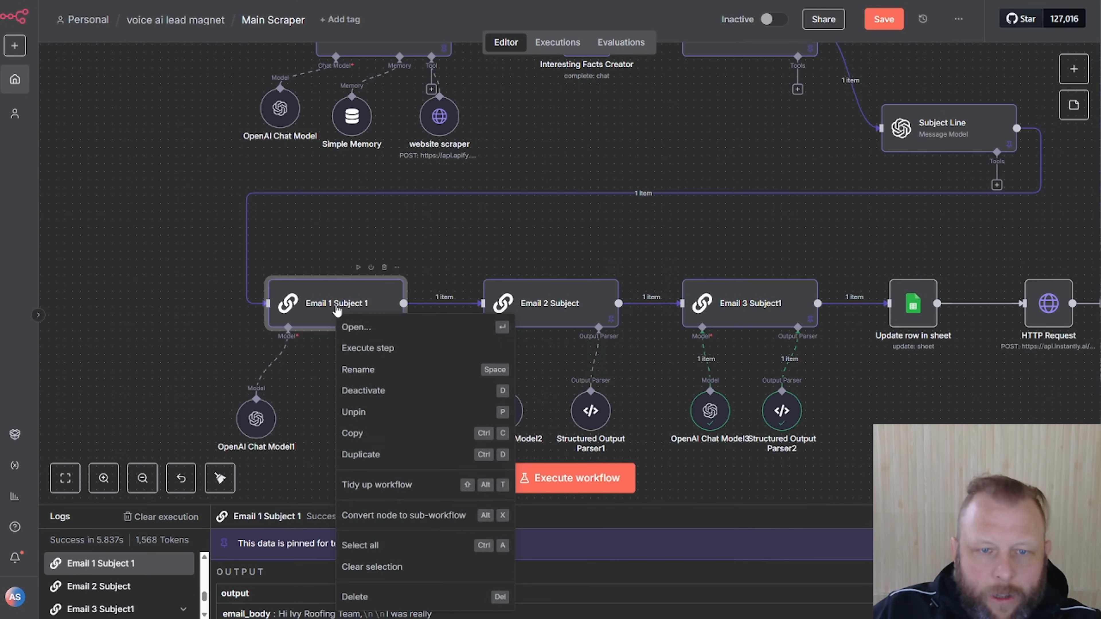
click(392, 216)
double_click(326, 305)
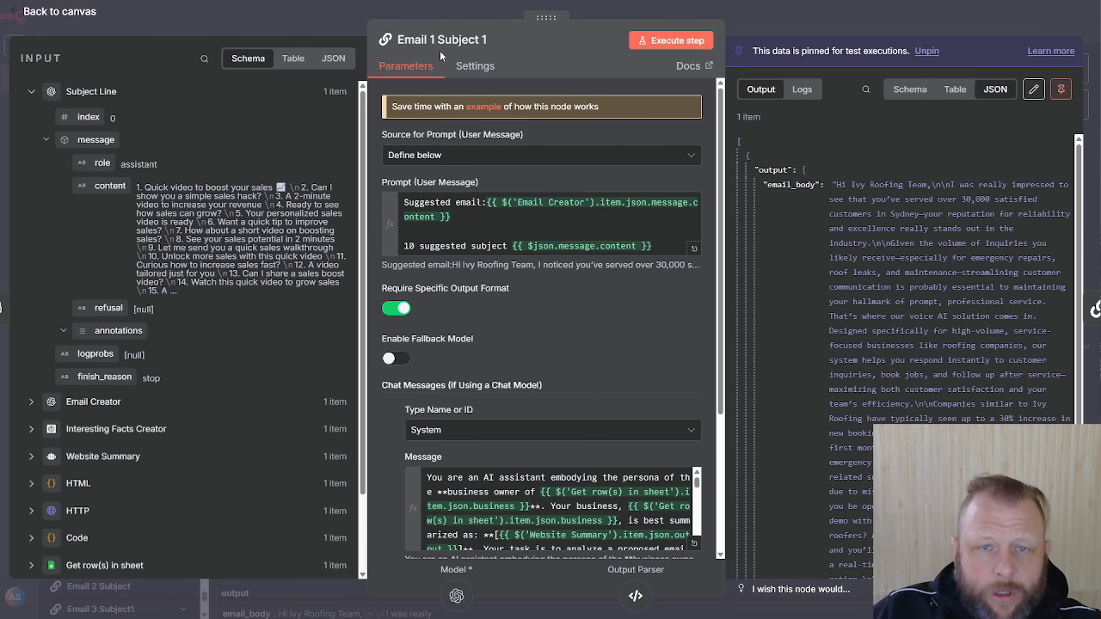
click(750, 15)
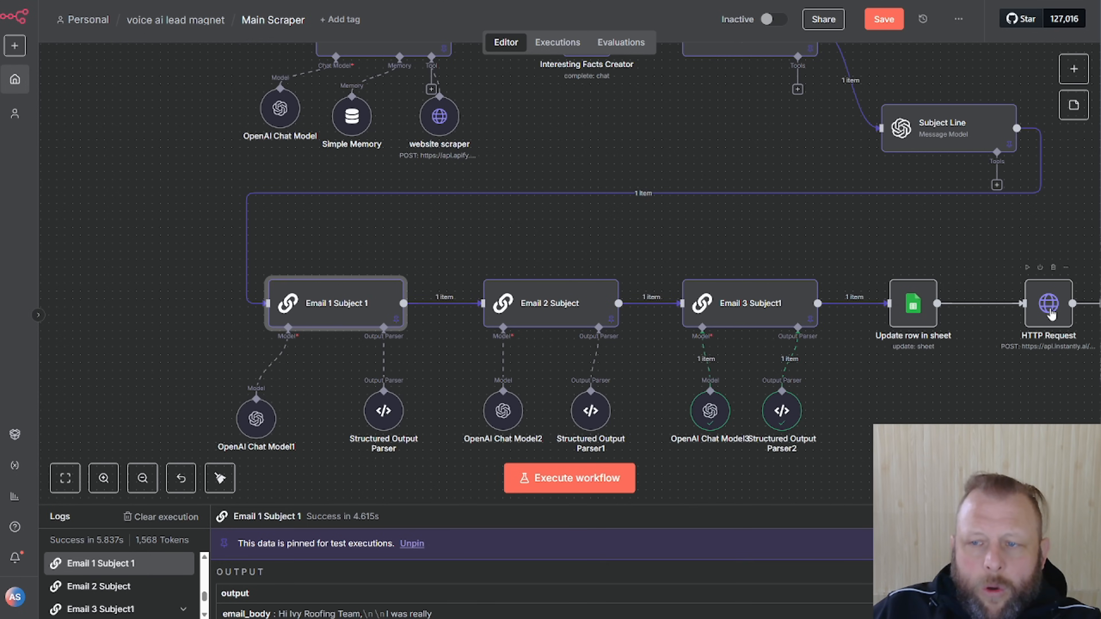
Open Update row in sheet and review the Email 1 Subject 1 outputs behind its Subject/Email mappings
double_click(907, 302)
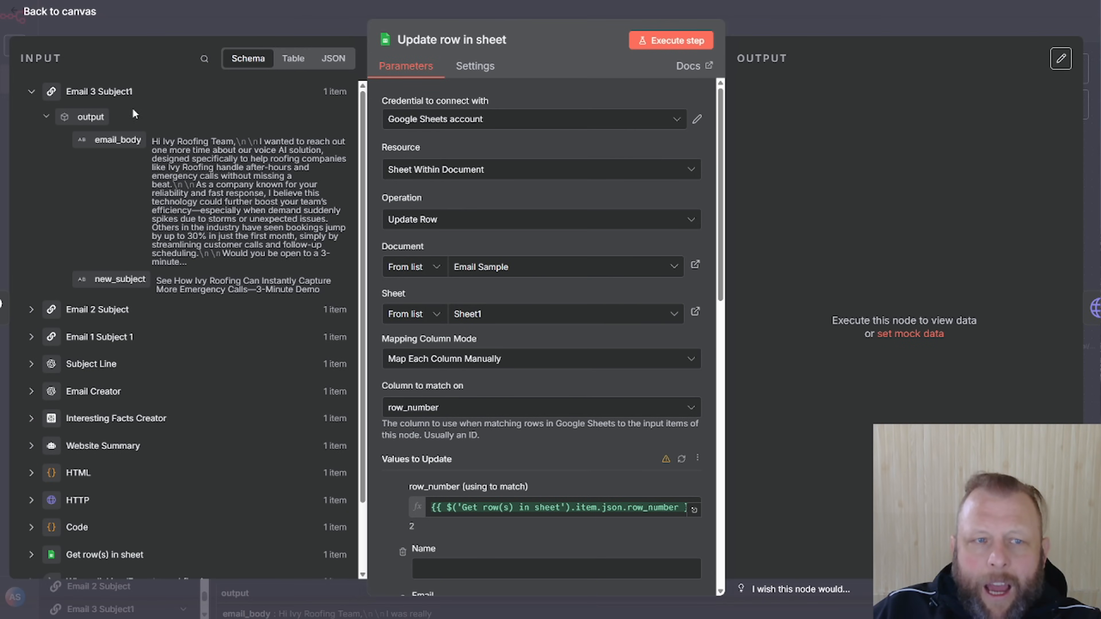
click(31, 92)
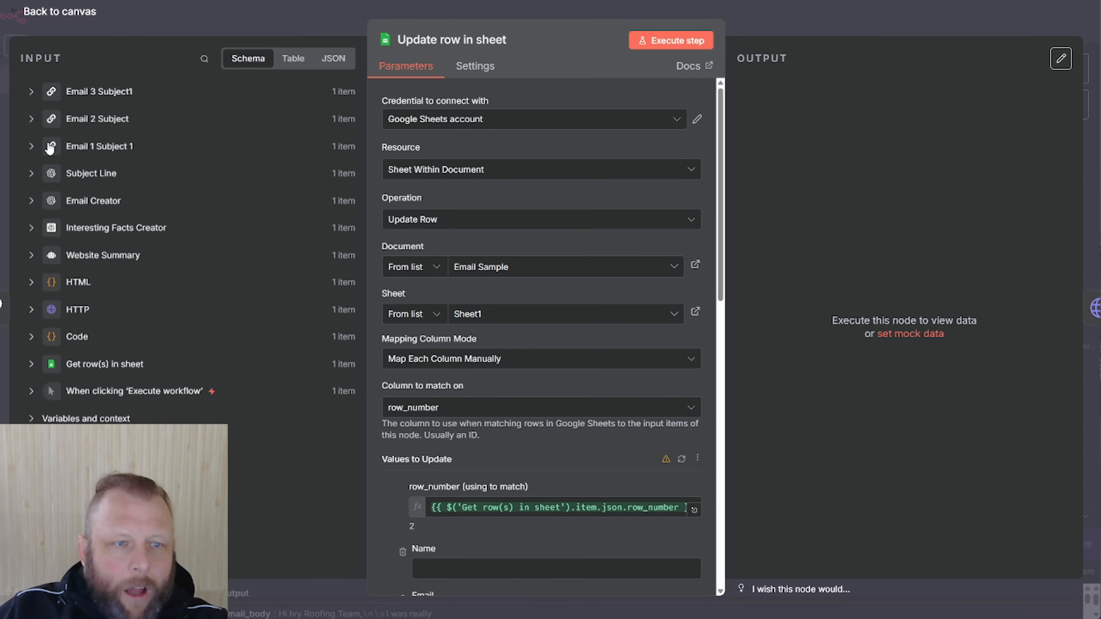
click(31, 146)
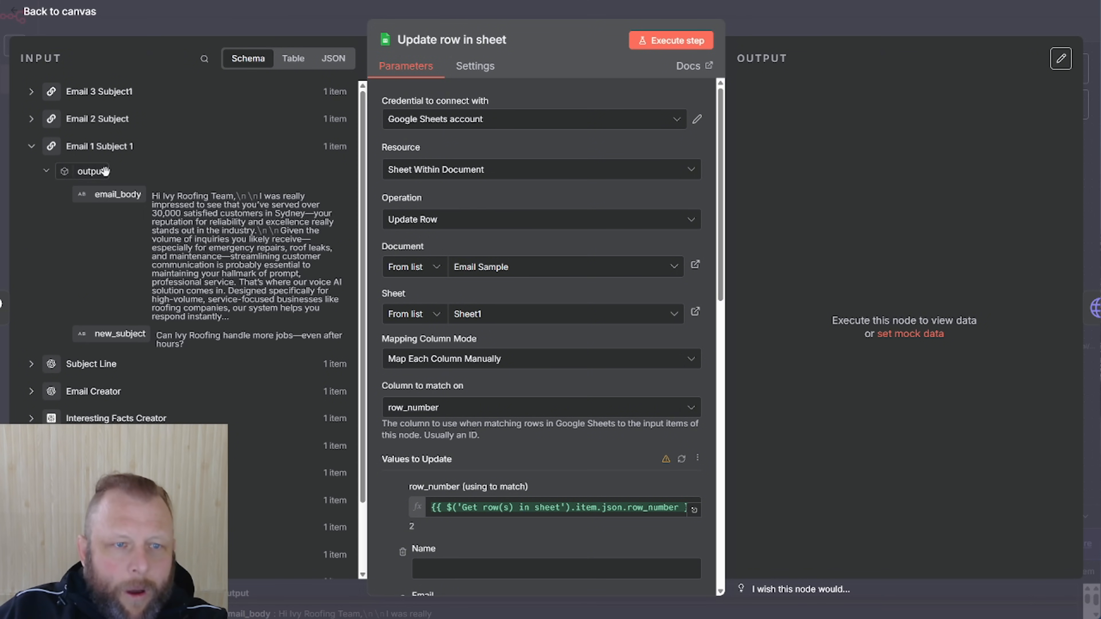
scroll(542, 468, down, 15)
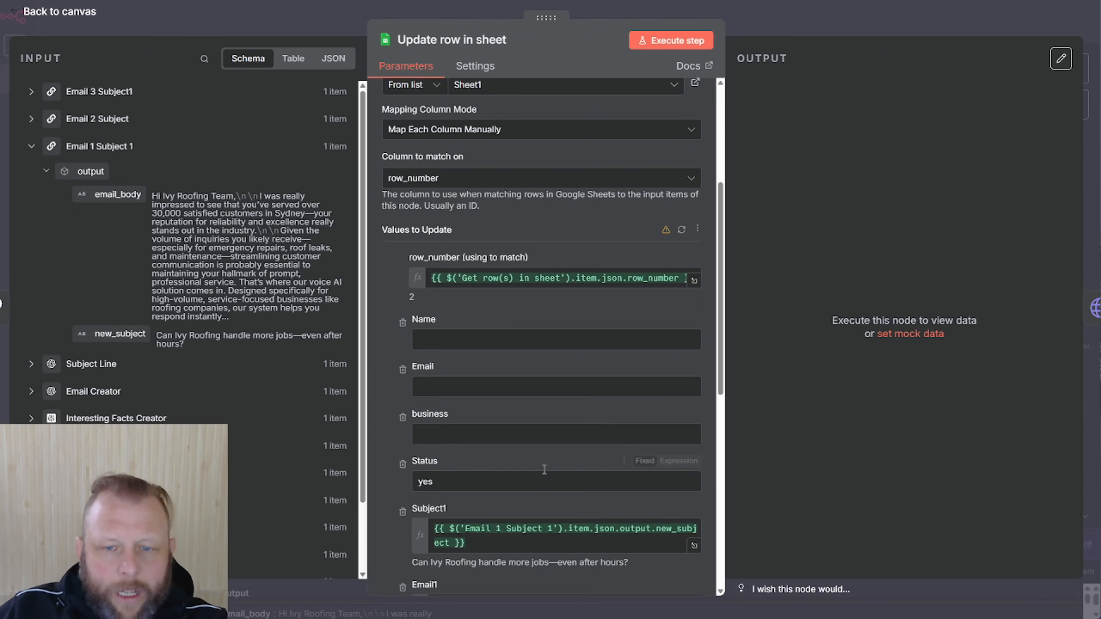
scroll(523, 270, up, 3)
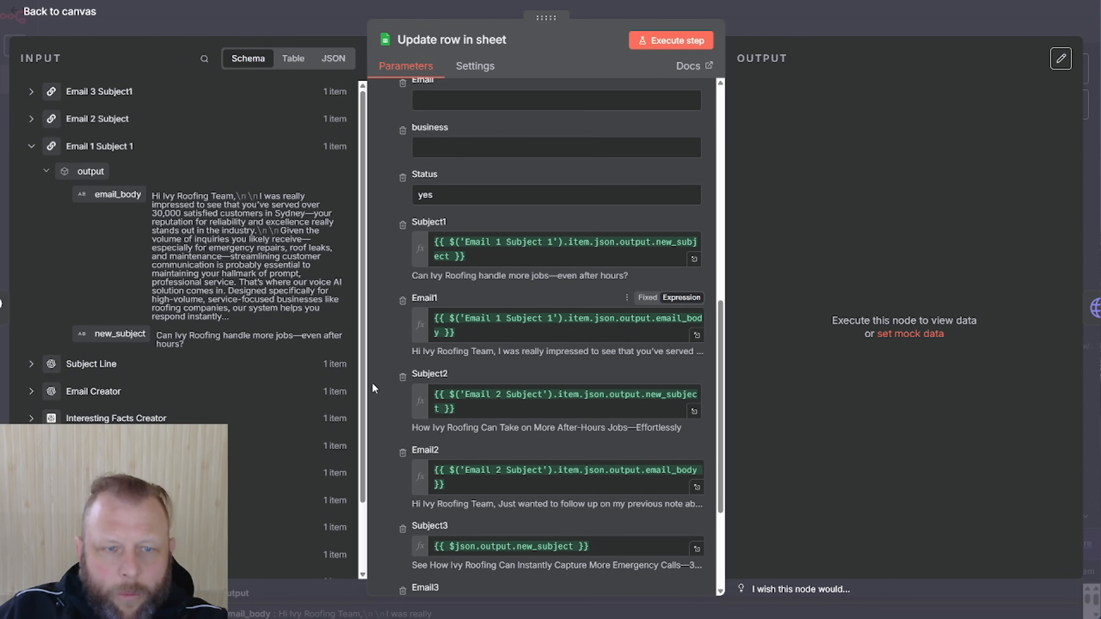
click(32, 147)
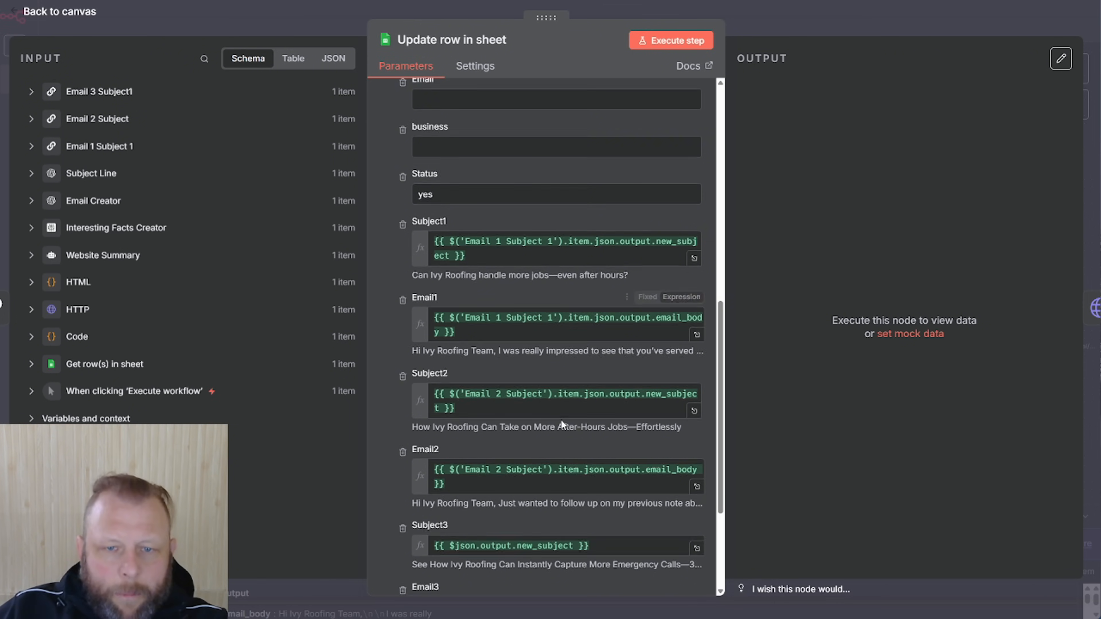
scroll(555, 425, down, 5)
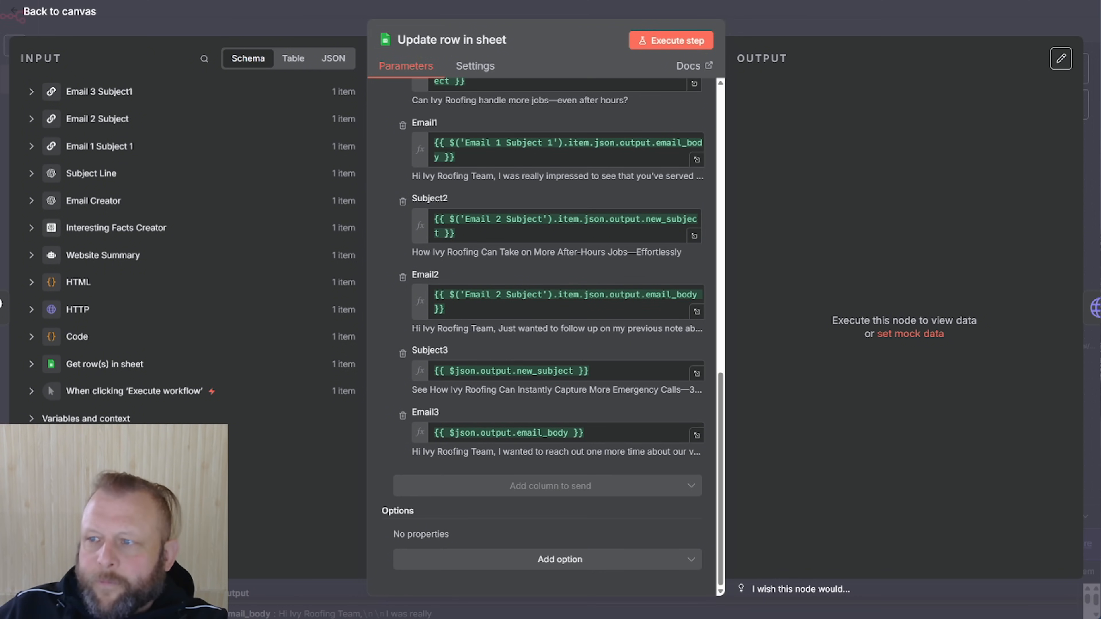
Execute the update, writing Status yes and Subject1–Email3 into row 2, and verify the sheet
drag(1100, 39, 600, 39)
click(696, 42)
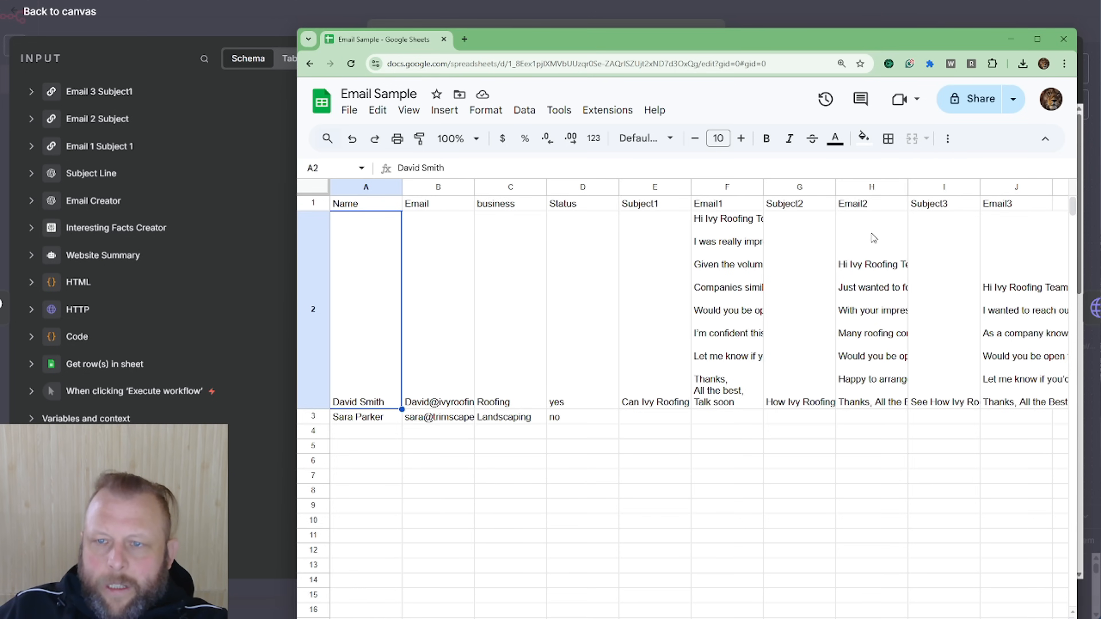
drag(706, 42, 1100, 131)
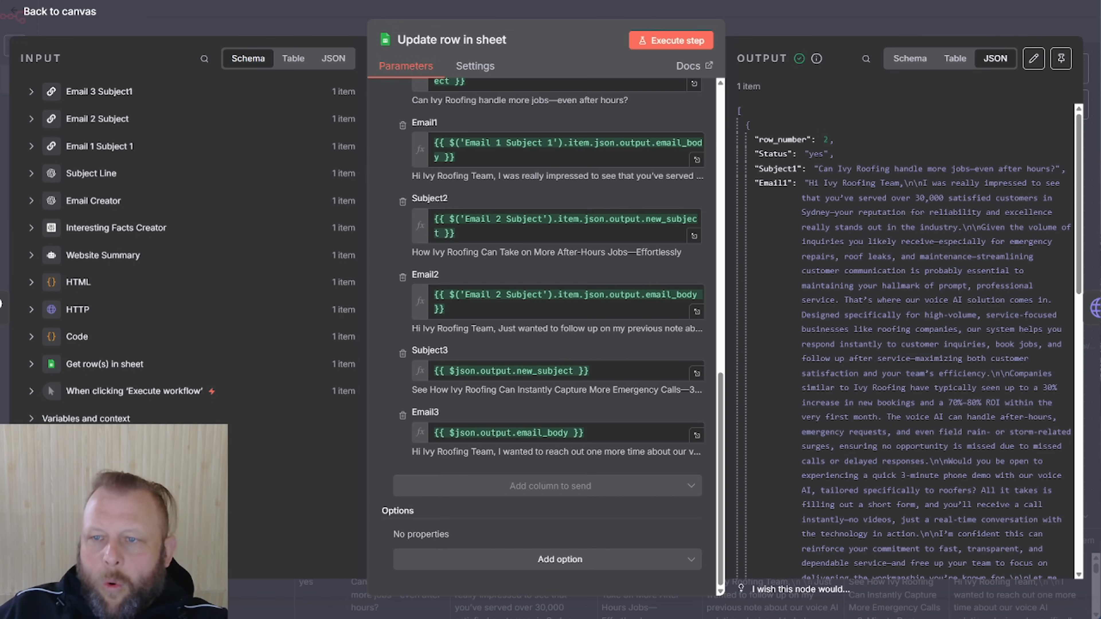
click(884, 29)
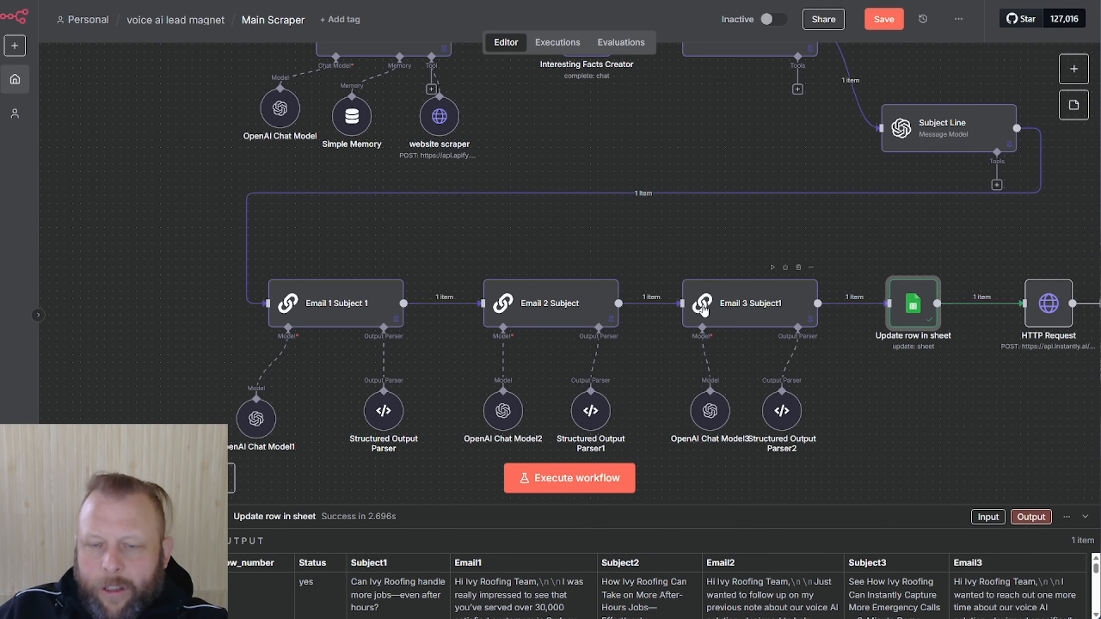
Unpin Get row(s) in sheet and re-run it live to fetch row 3's Landscaping lead
scroll(703, 309, up, 6)
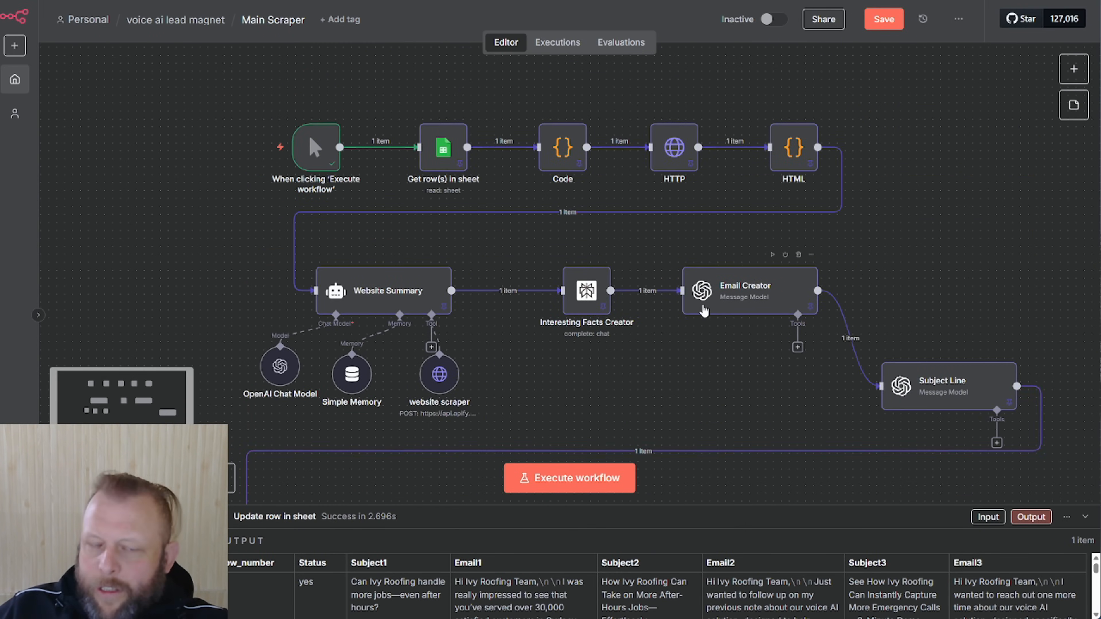
scroll(704, 311, down, 1)
scroll(704, 311, down, 1)
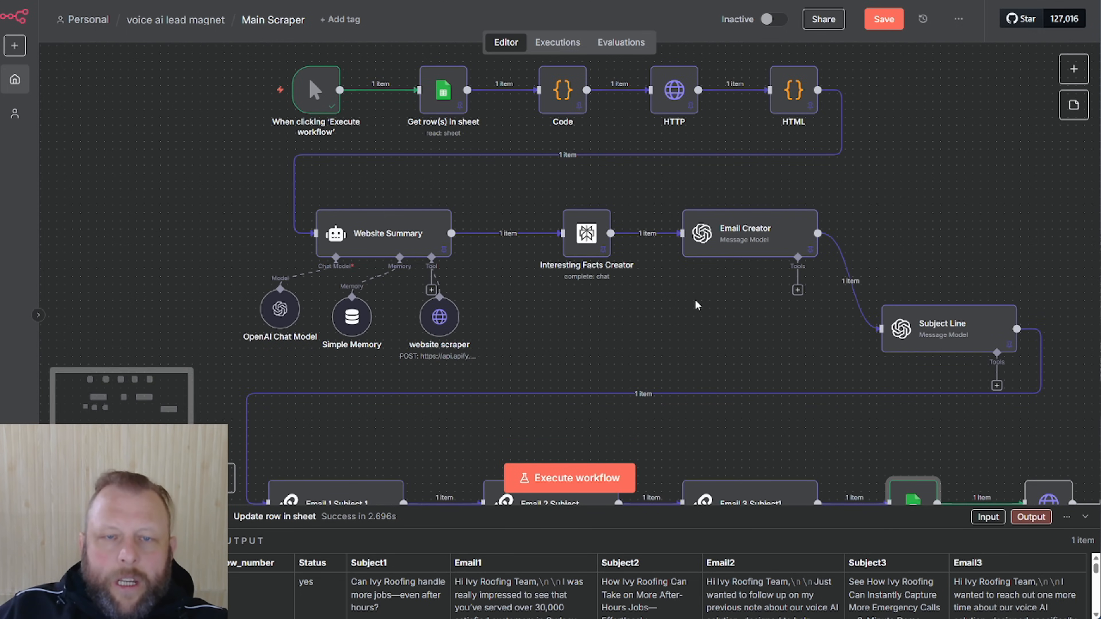
click(446, 92)
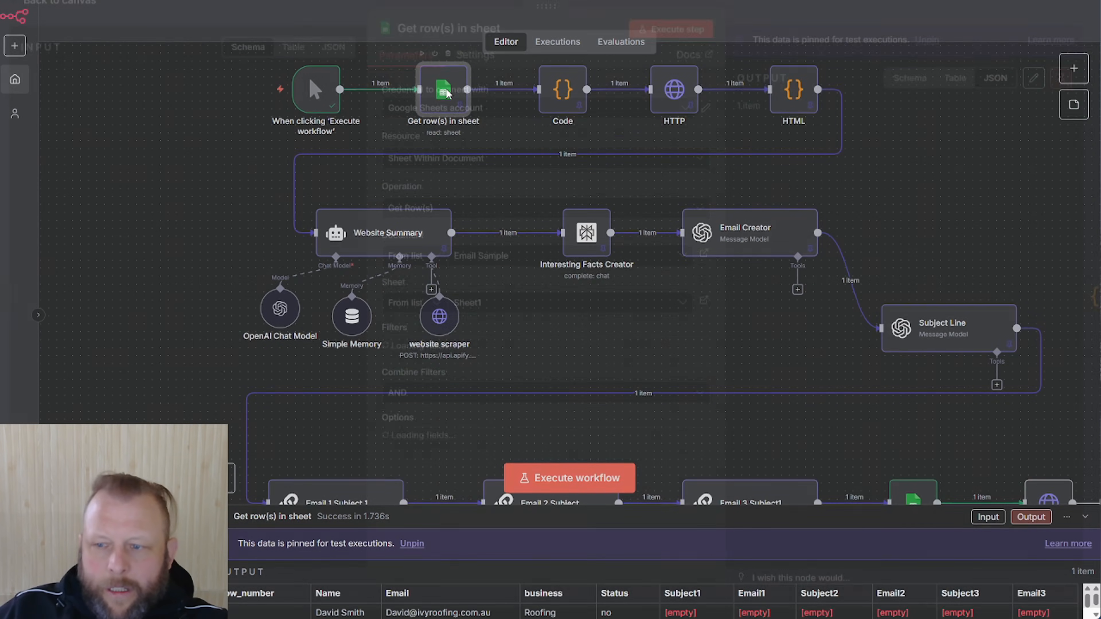
double_click(445, 91)
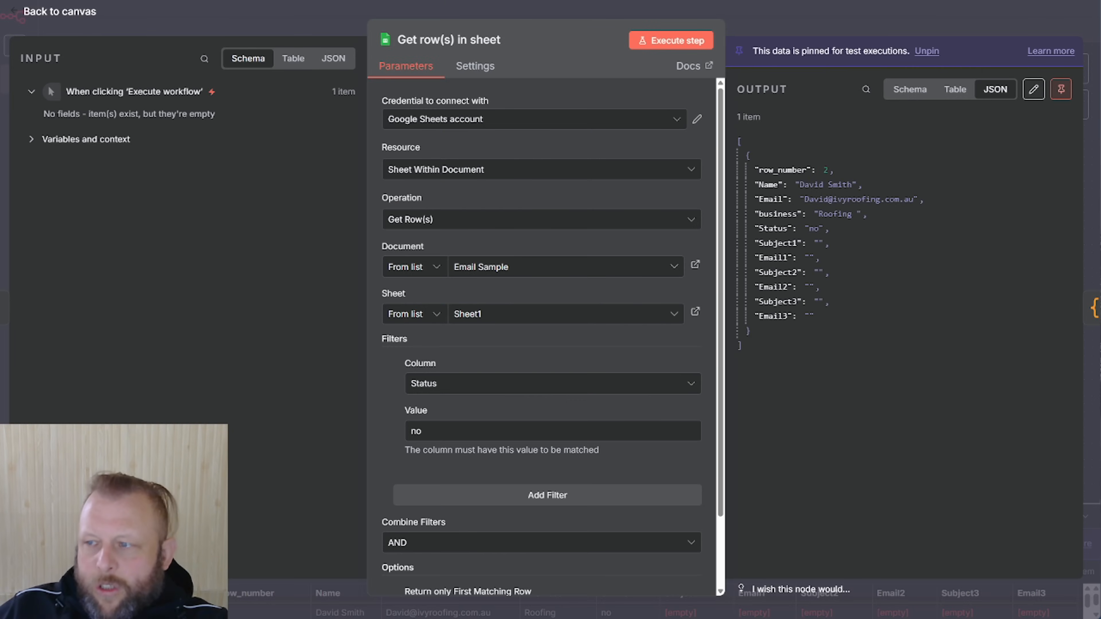
click(709, 41)
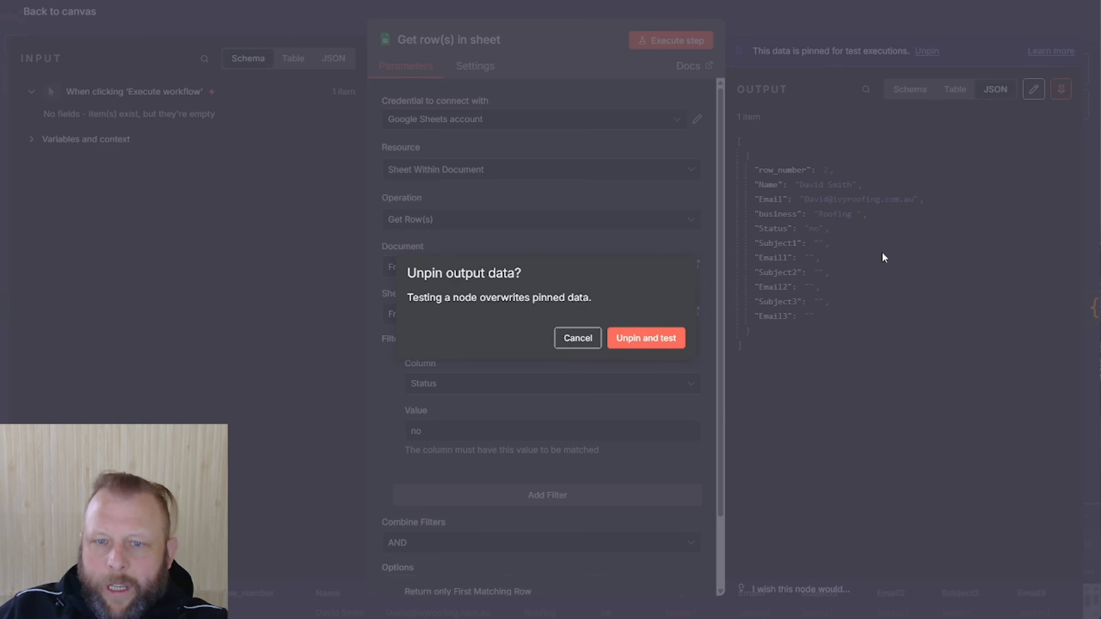
click(634, 342)
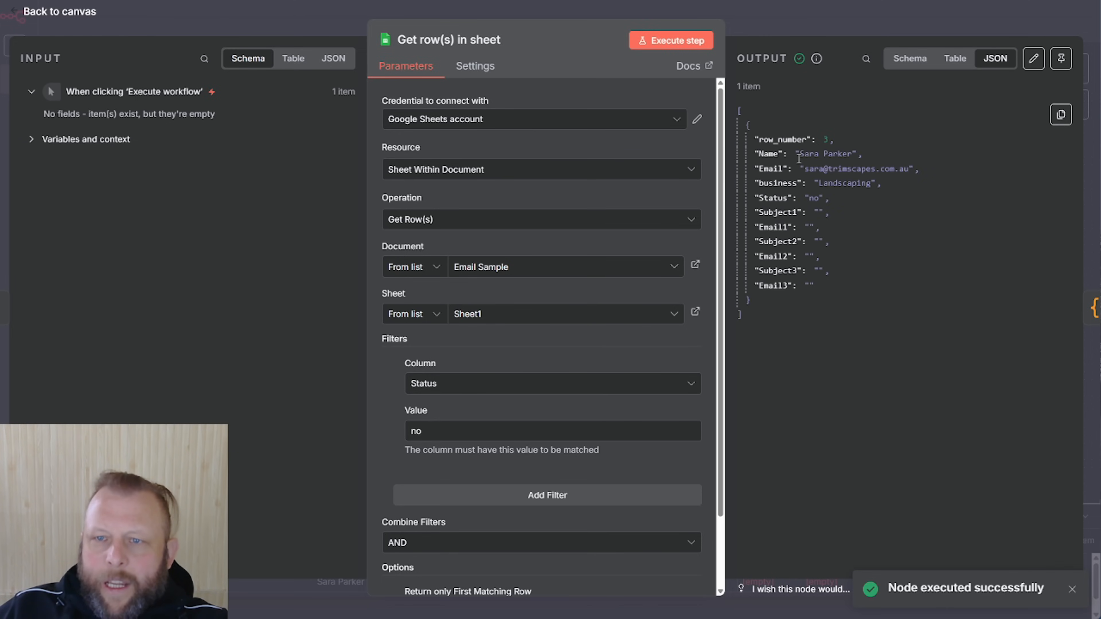
click(849, 21)
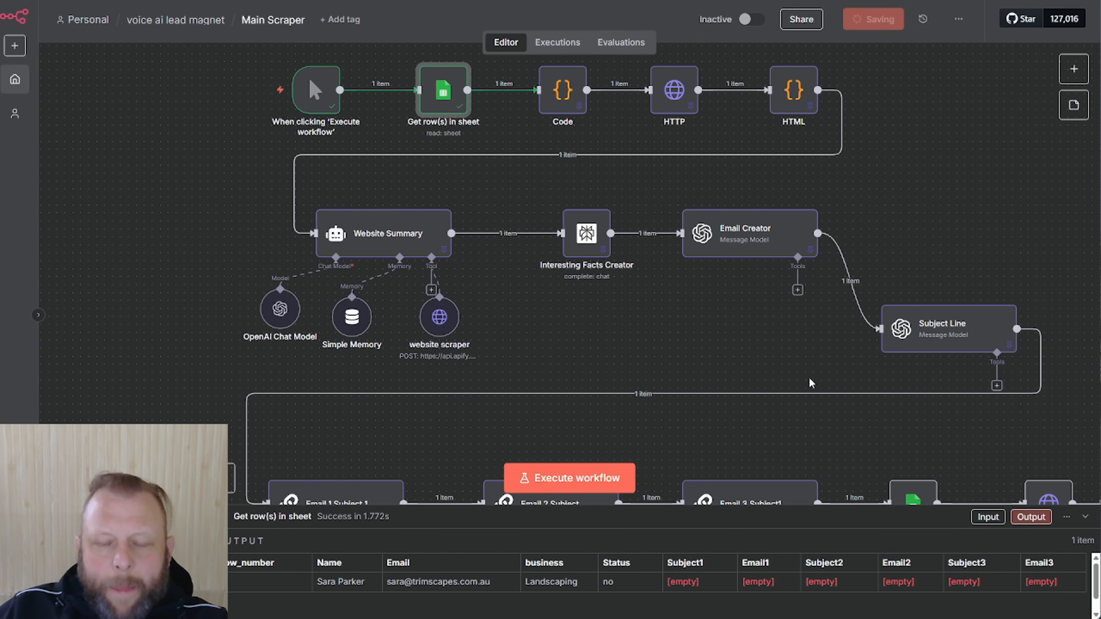
scroll(828, 295, down, 3)
drag(1100, 82, 471, 15)
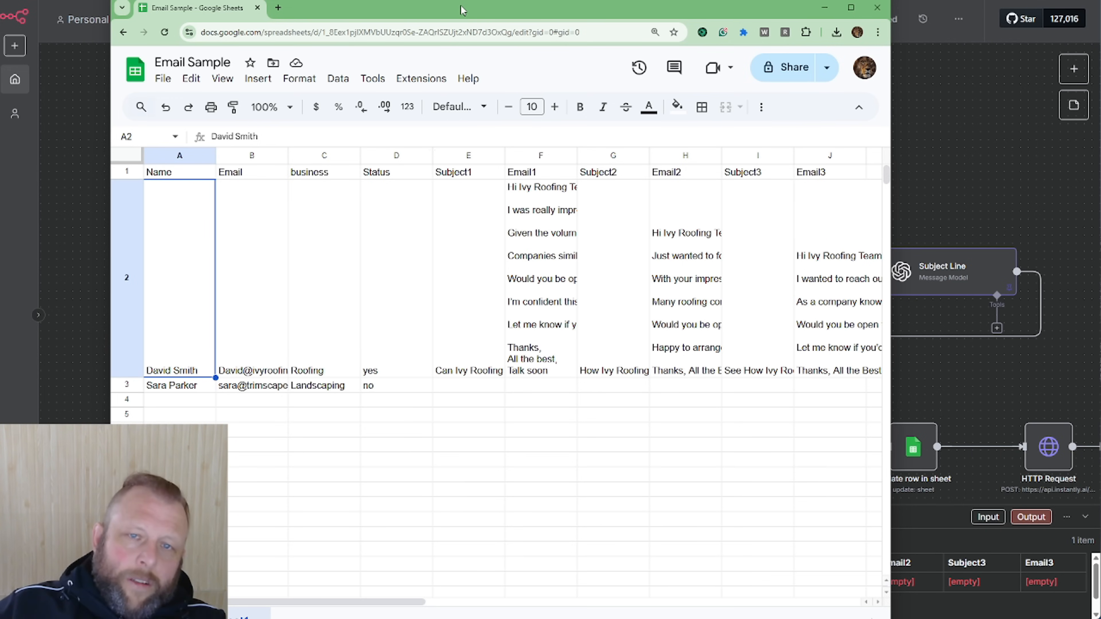
drag(450, 17, 1100, 82)
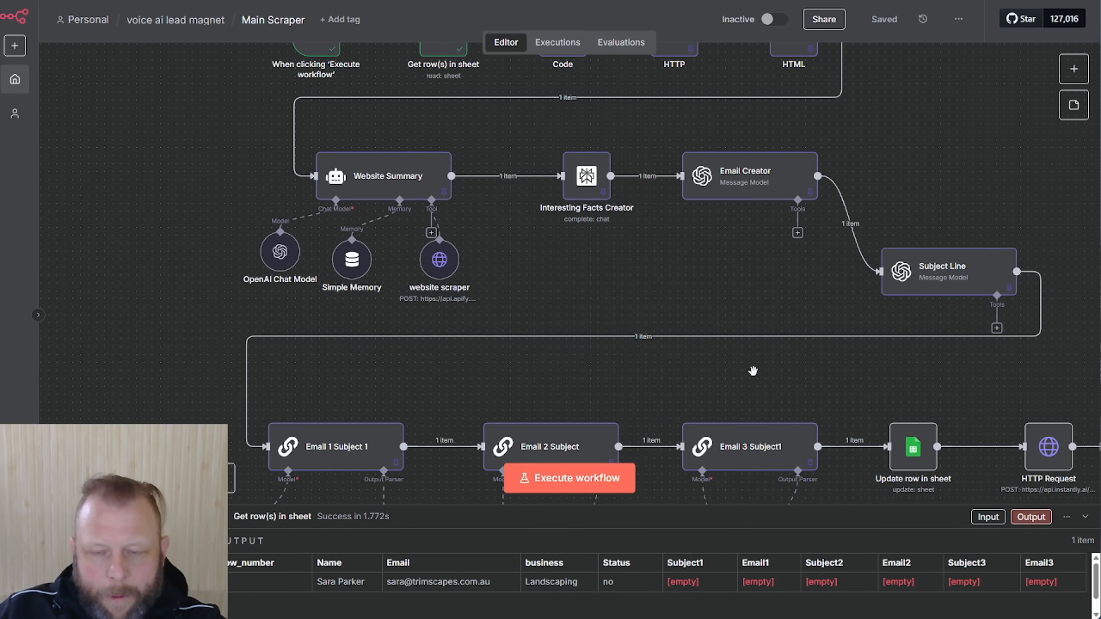
drag(754, 371, 386, 290)
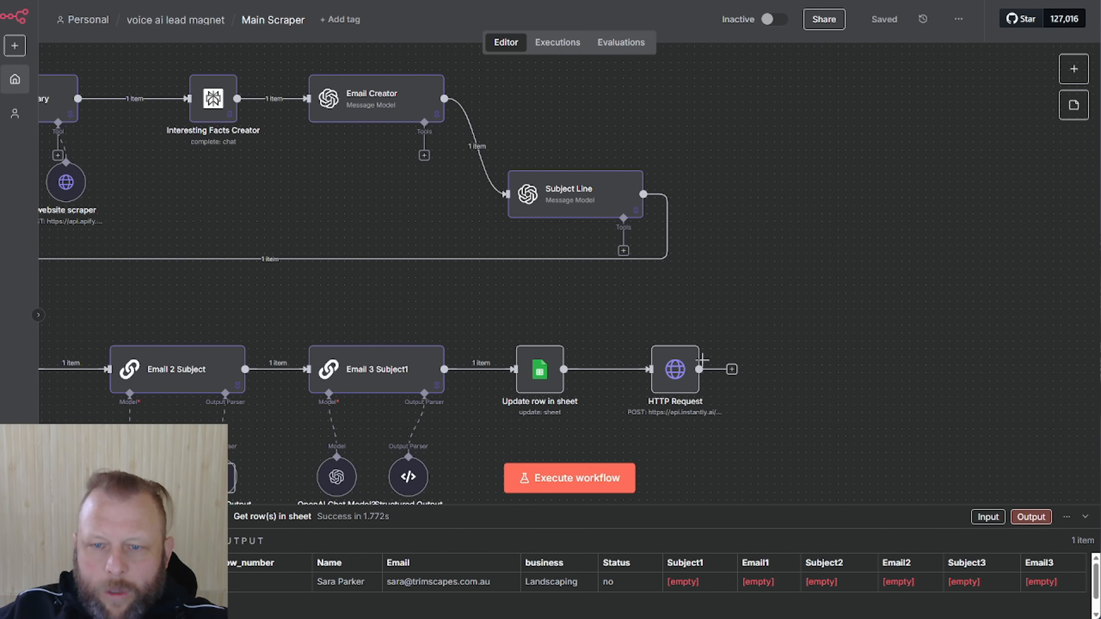
Test the Update row in sheet step against the current row 3 lead
click(545, 368)
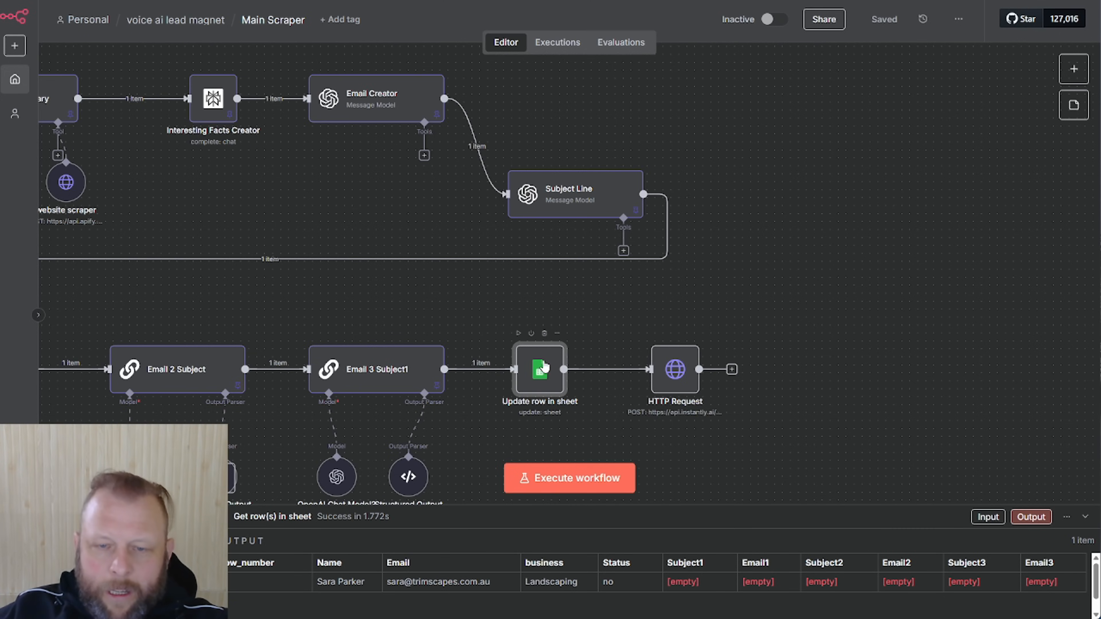
key(Return)
click(706, 41)
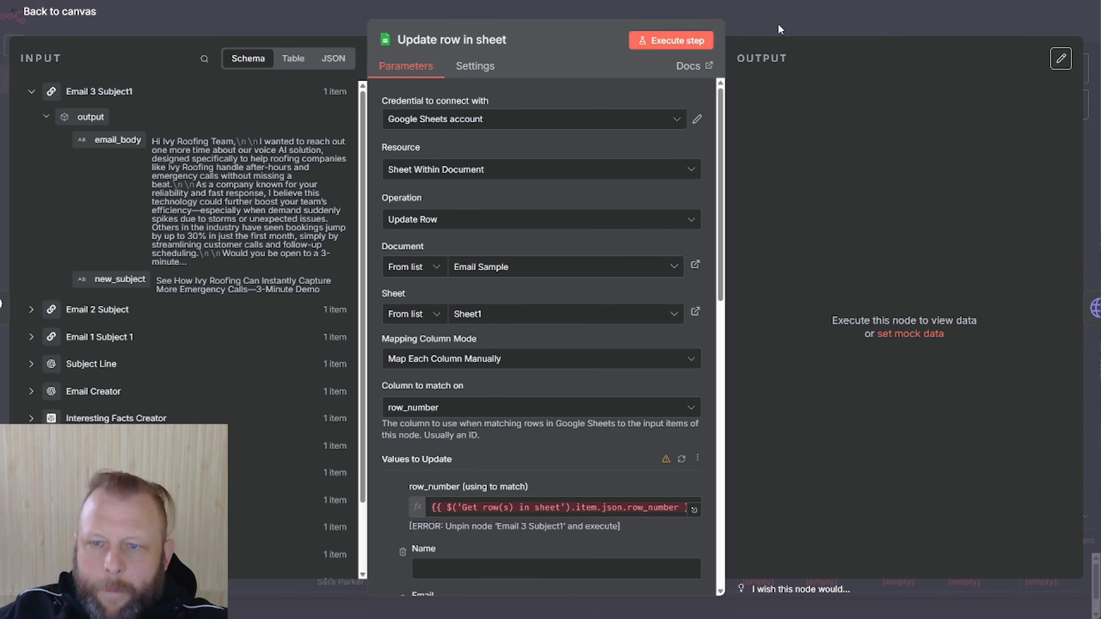
click(809, 25)
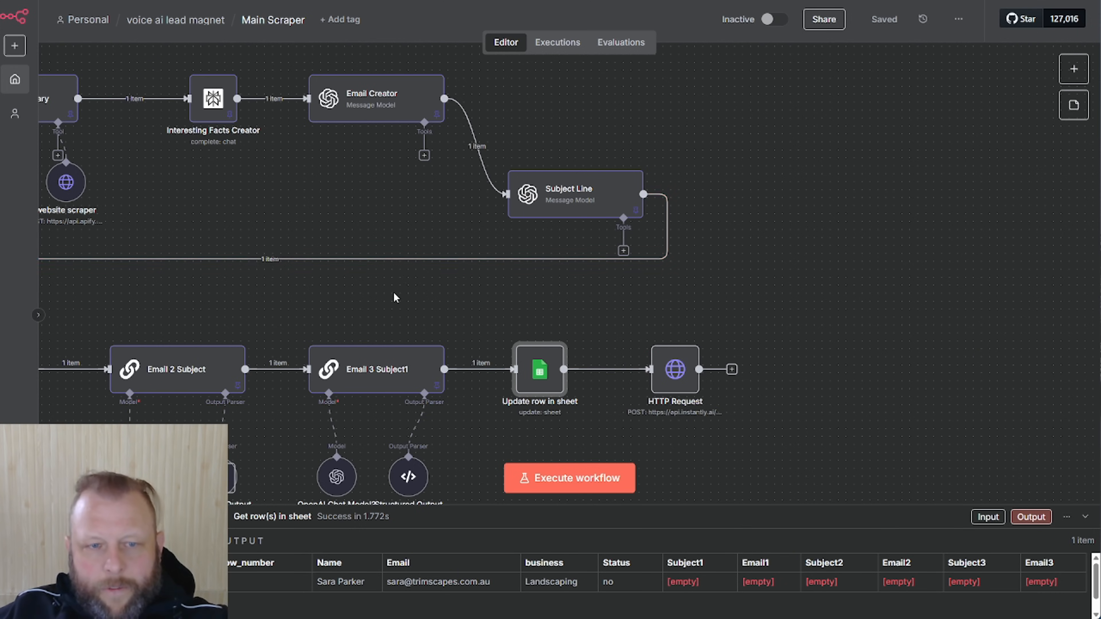
Move the HTTP Request node right and delete its link from Update row in sheet
drag(682, 369, 761, 369)
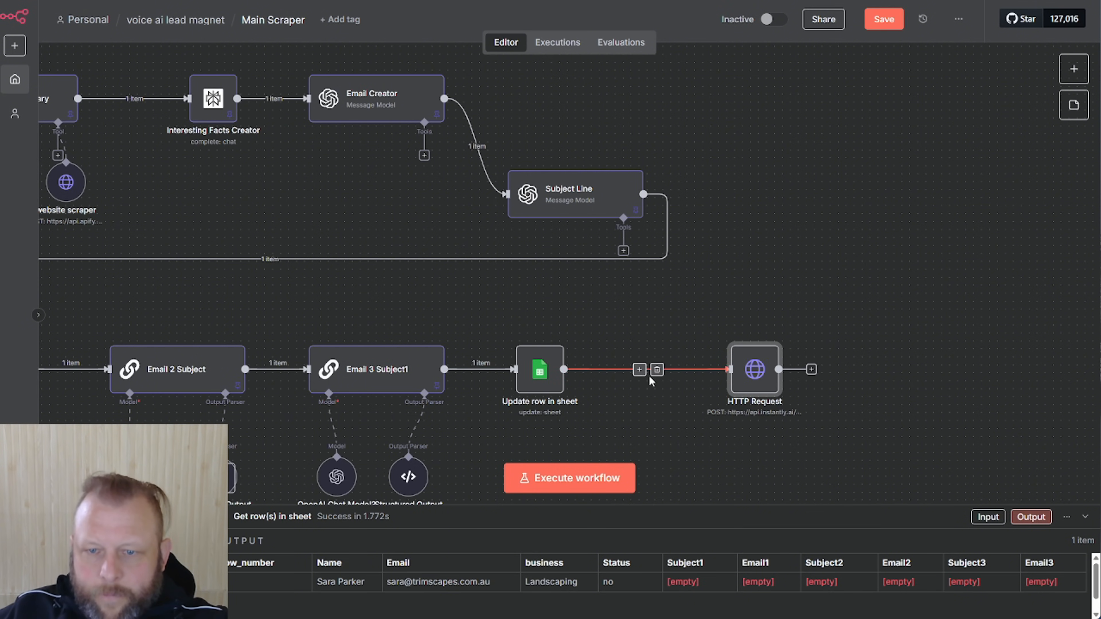
click(657, 369)
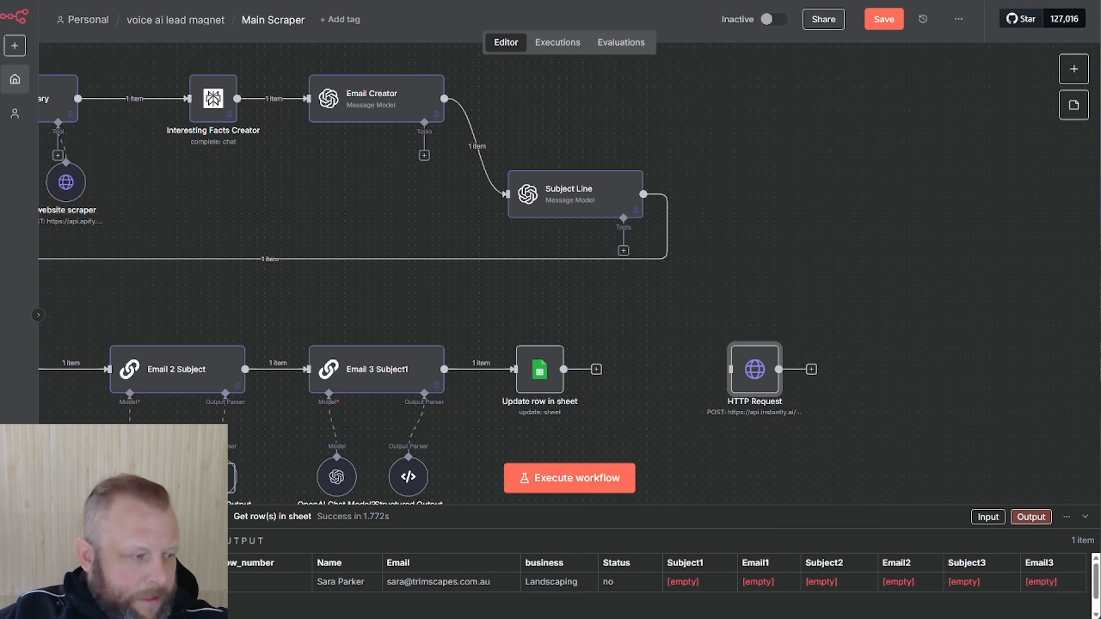
key(1)
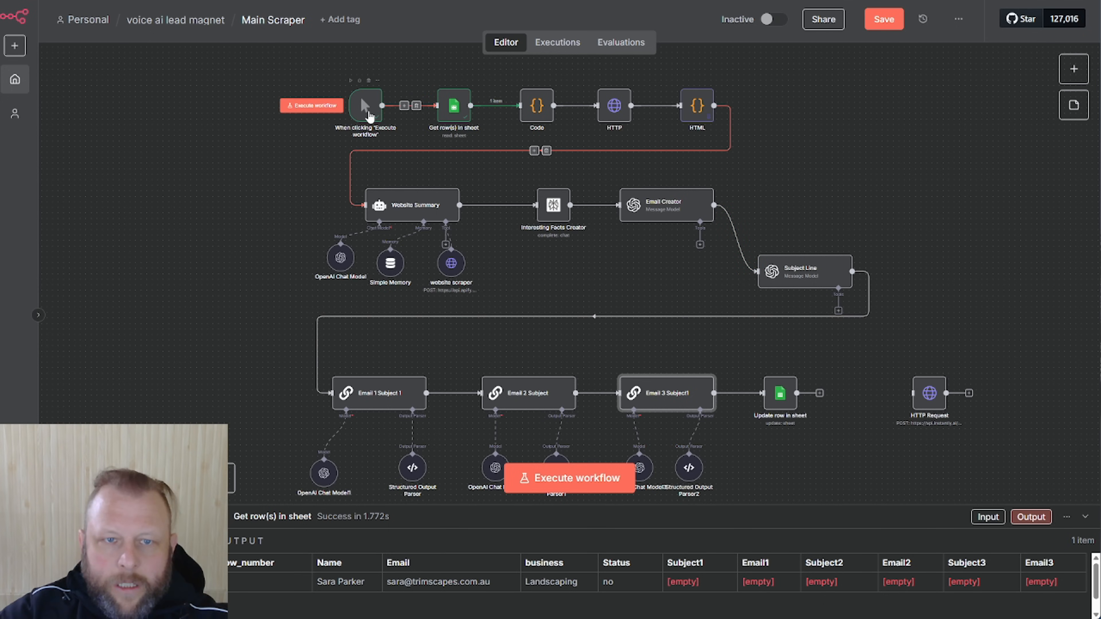
Start a full run, stop it at Subject Line, and unpin the HTML node's sample output
click(561, 489)
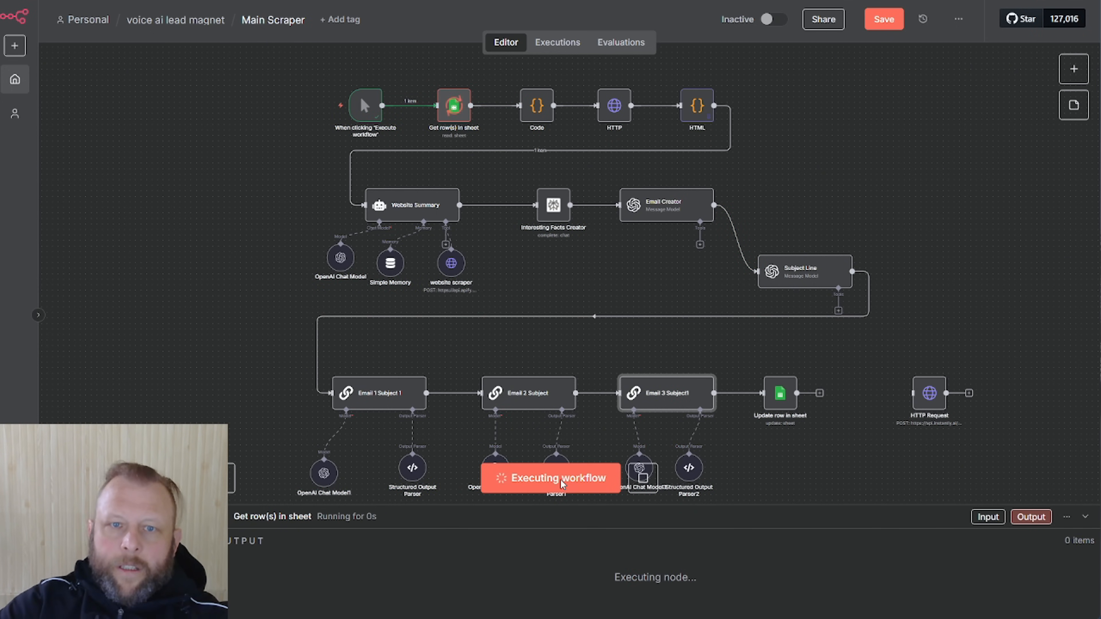
drag(1100, 9, 707, 14)
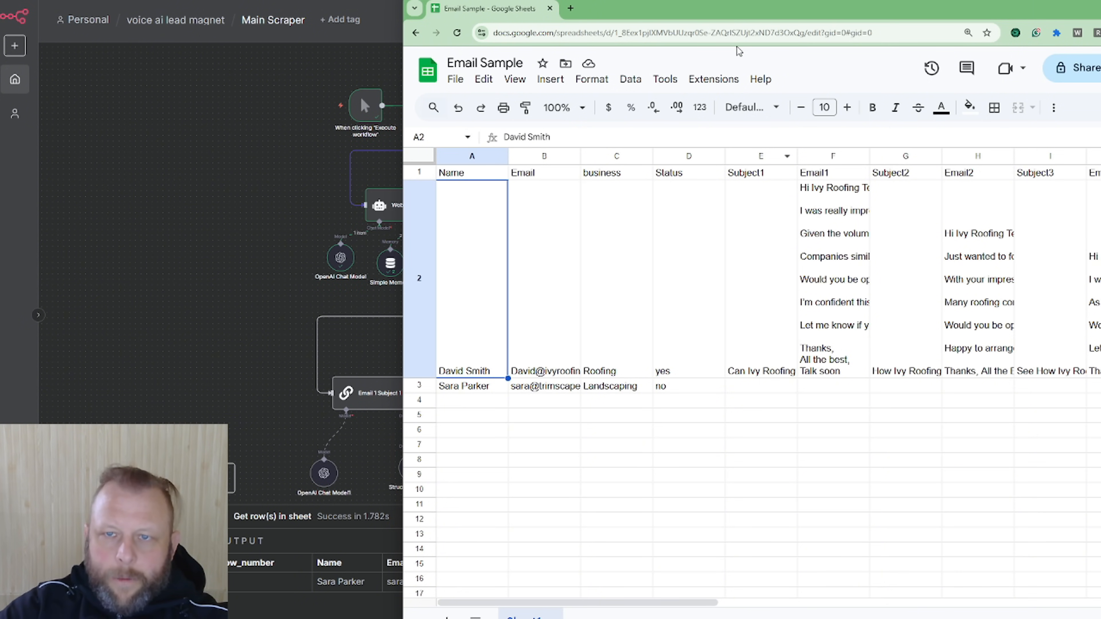
drag(743, 16, 1100, 23)
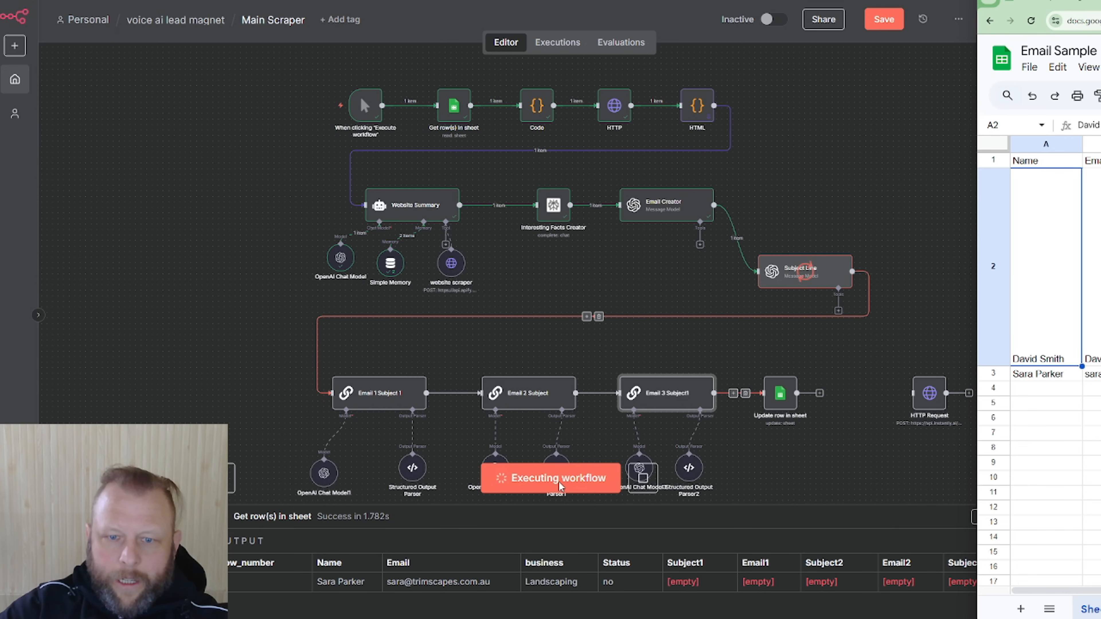
click(644, 479)
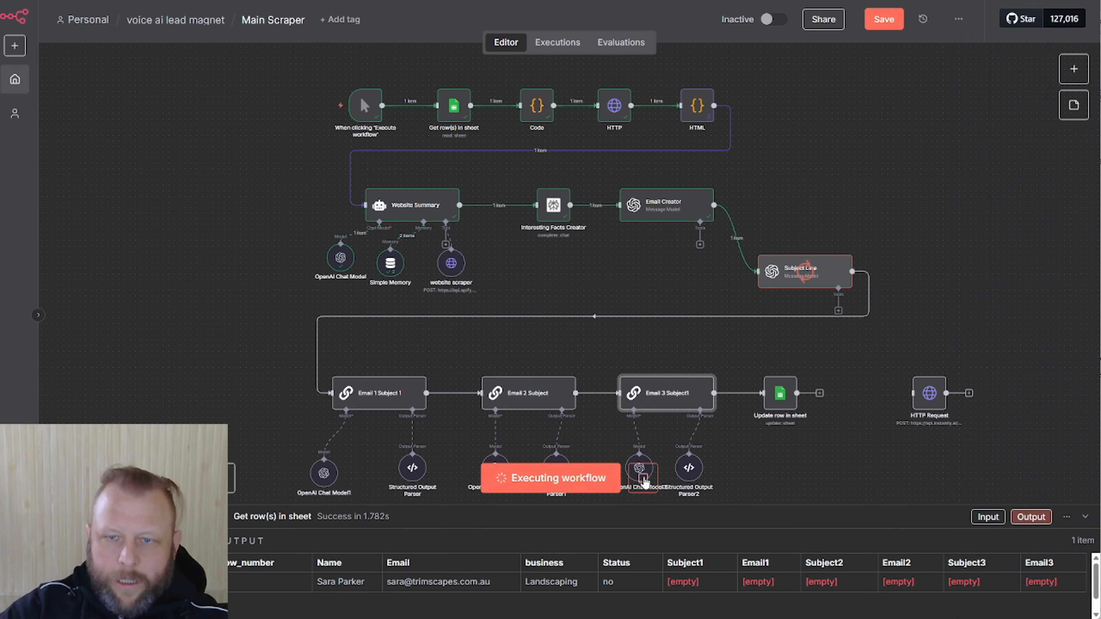
click(698, 108)
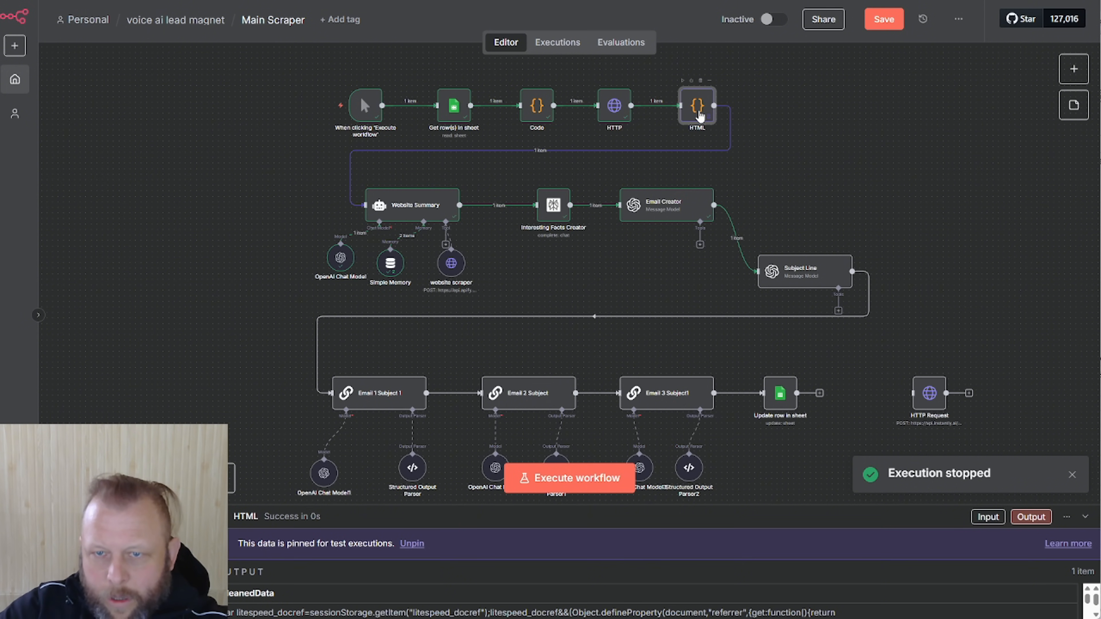
key(p)
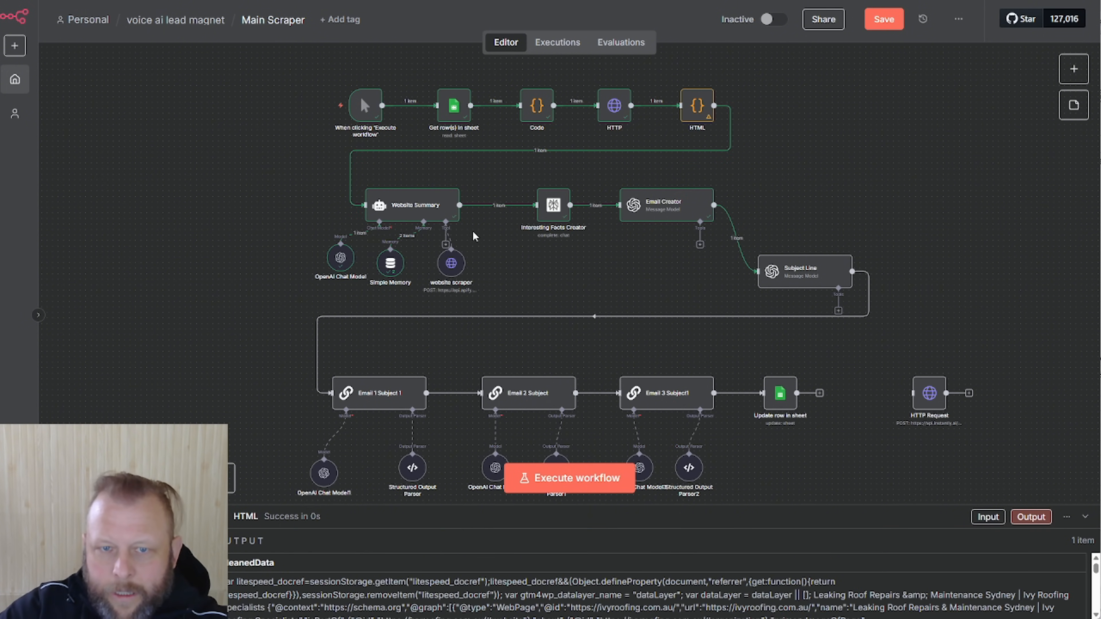
Re-run the whole workflow and check Website Summary's new summary
double_click(439, 211)
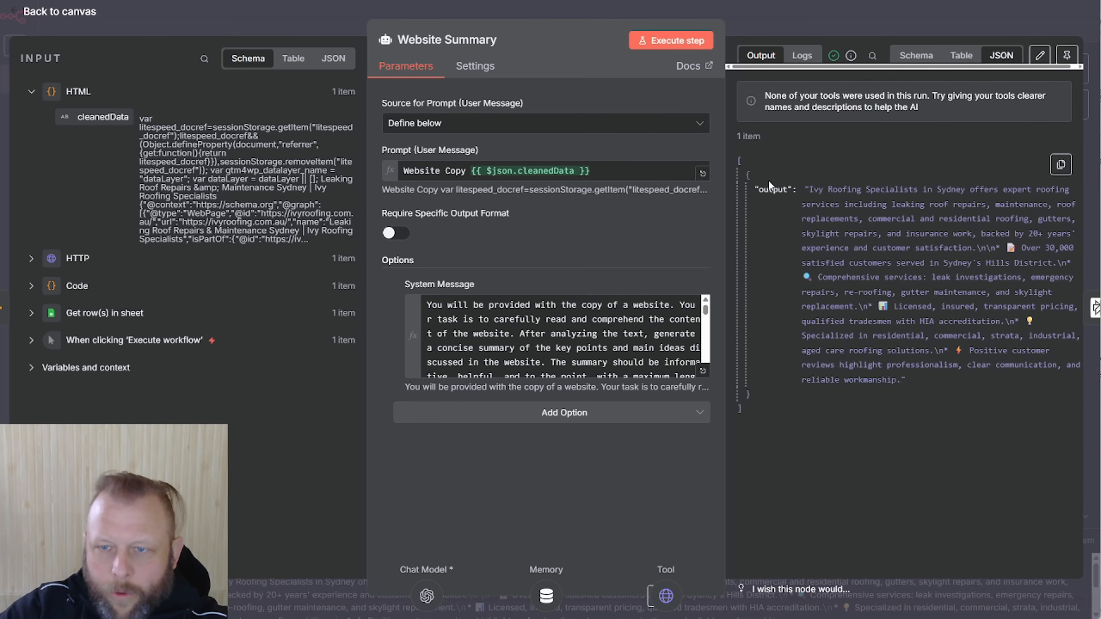
click(836, 19)
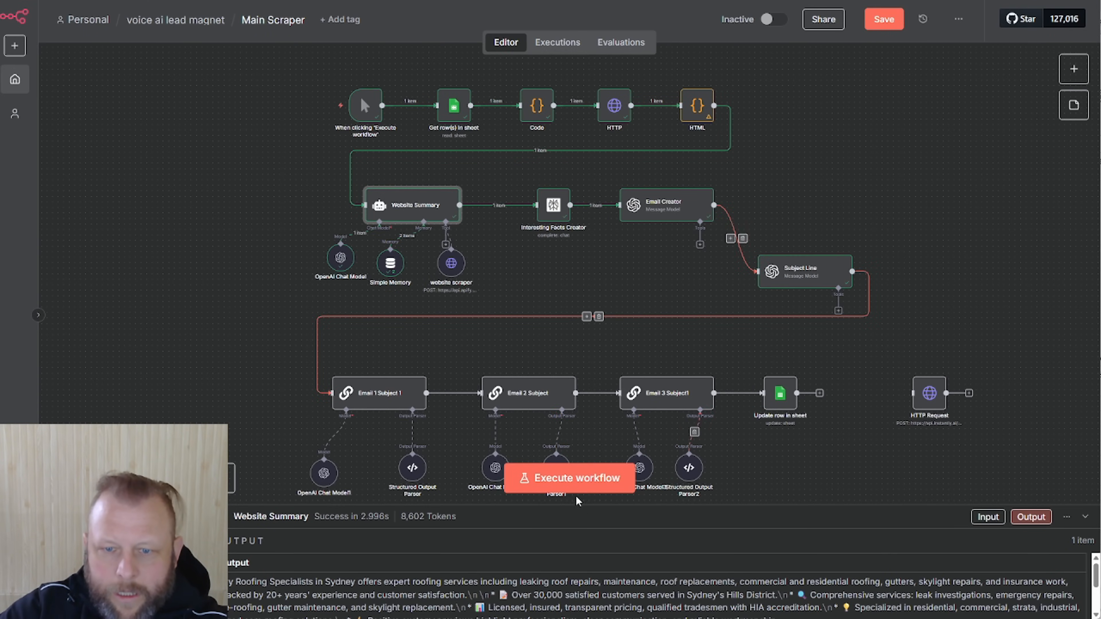
click(553, 484)
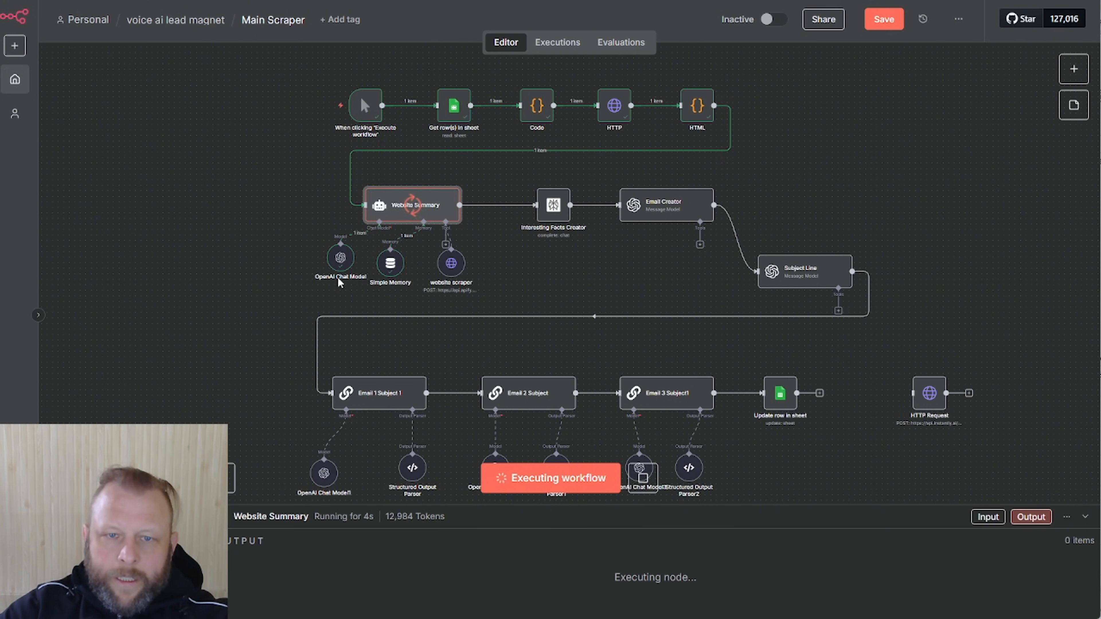
double_click(409, 207)
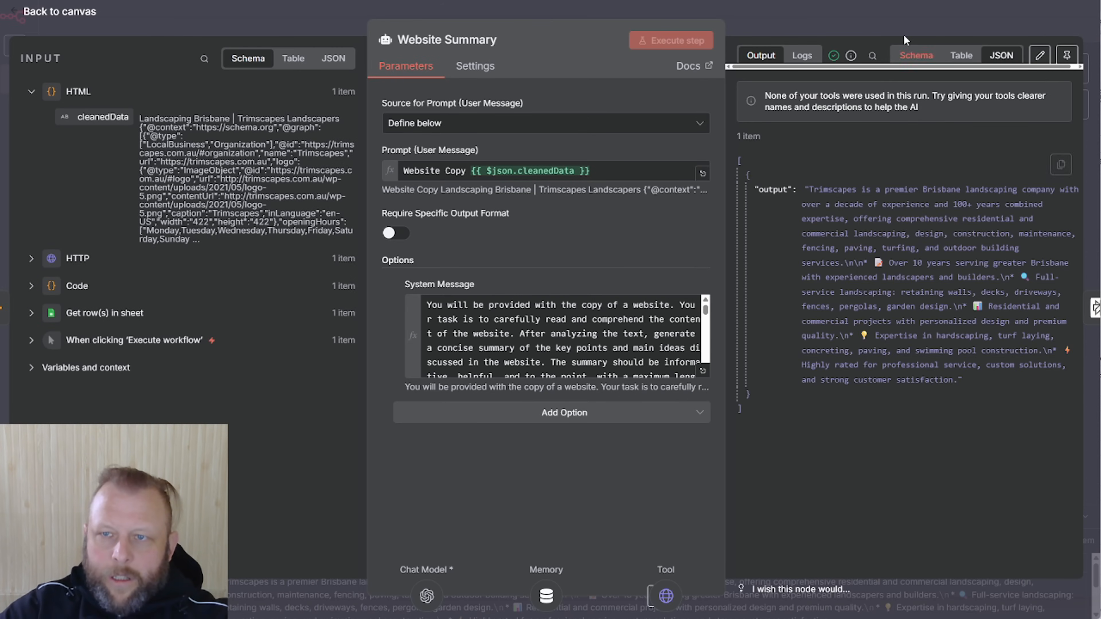
click(905, 26)
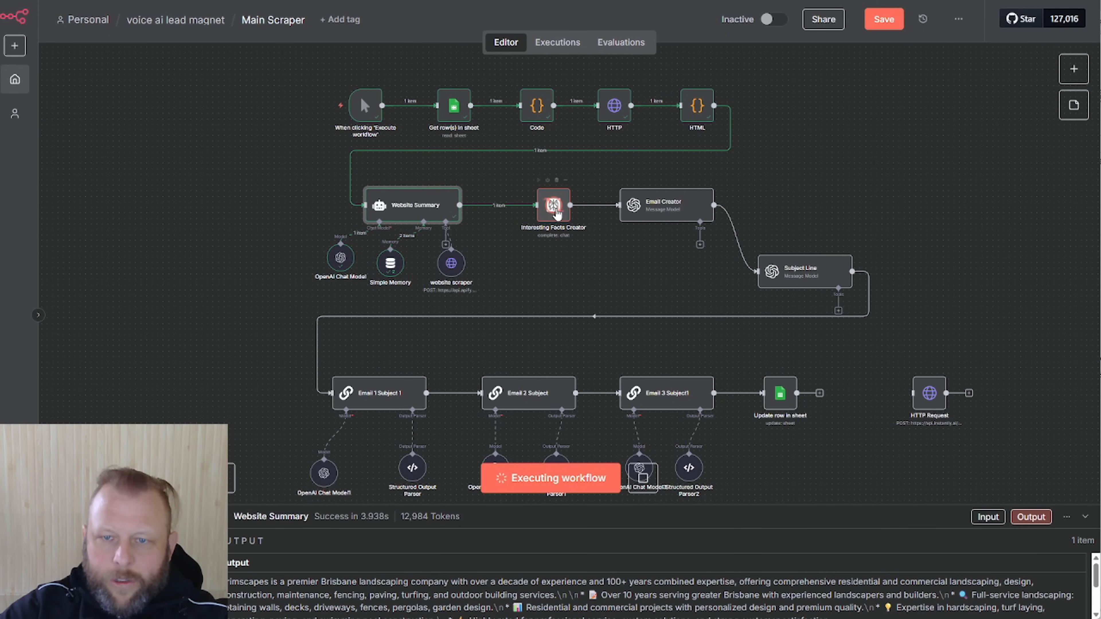
Review the Interesting Facts Creator's ten Trimscapes facts, highlighting the founding year
double_click(556, 211)
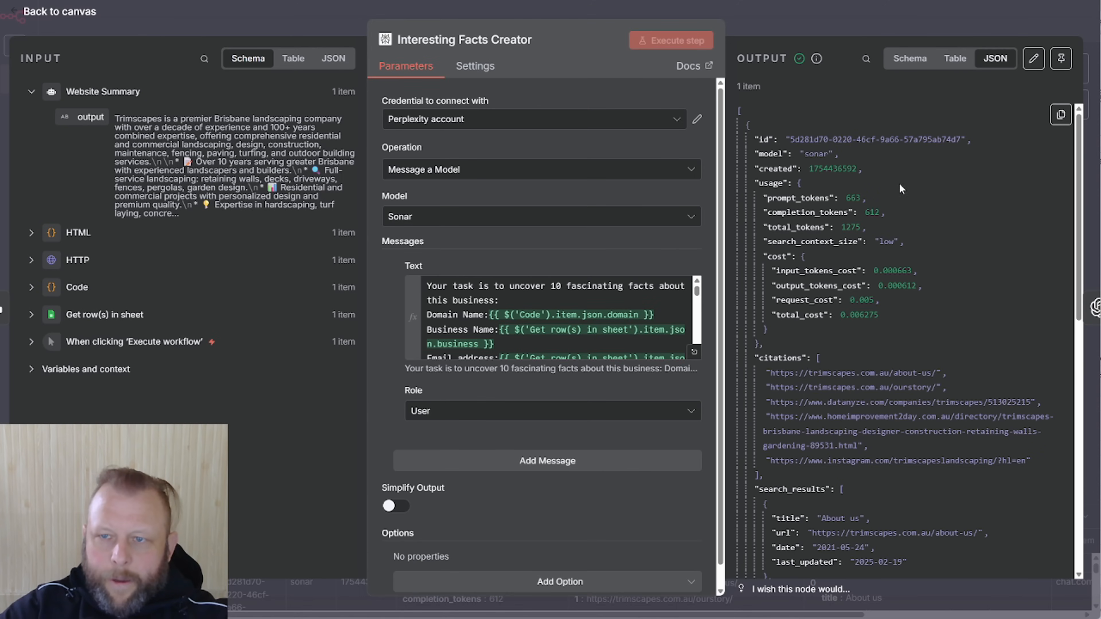
scroll(933, 277, down, 15)
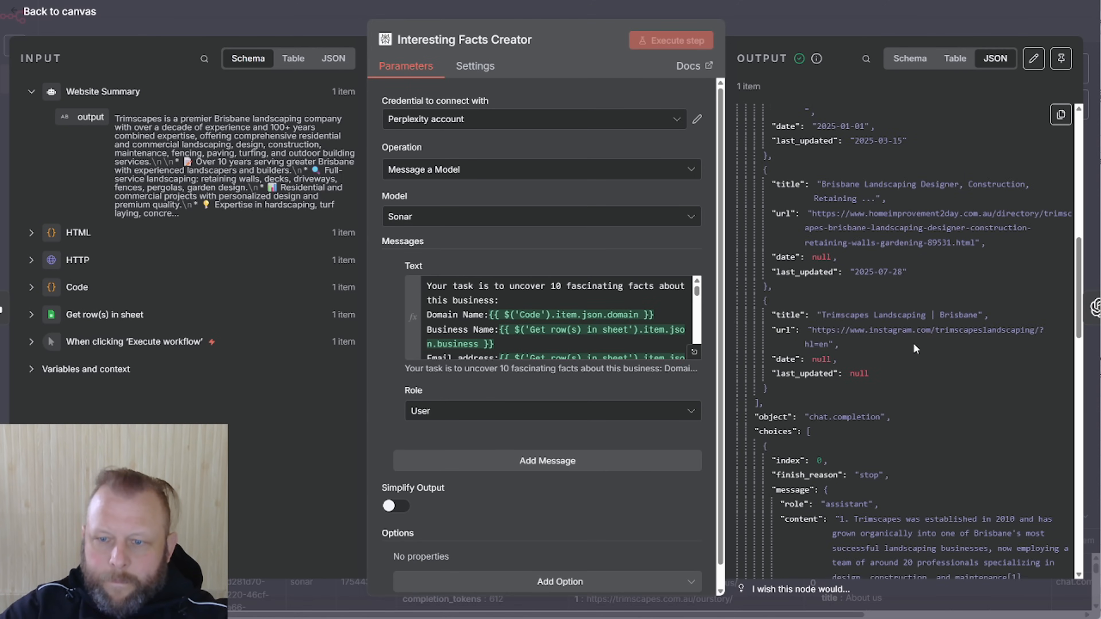
scroll(913, 343, up, 5)
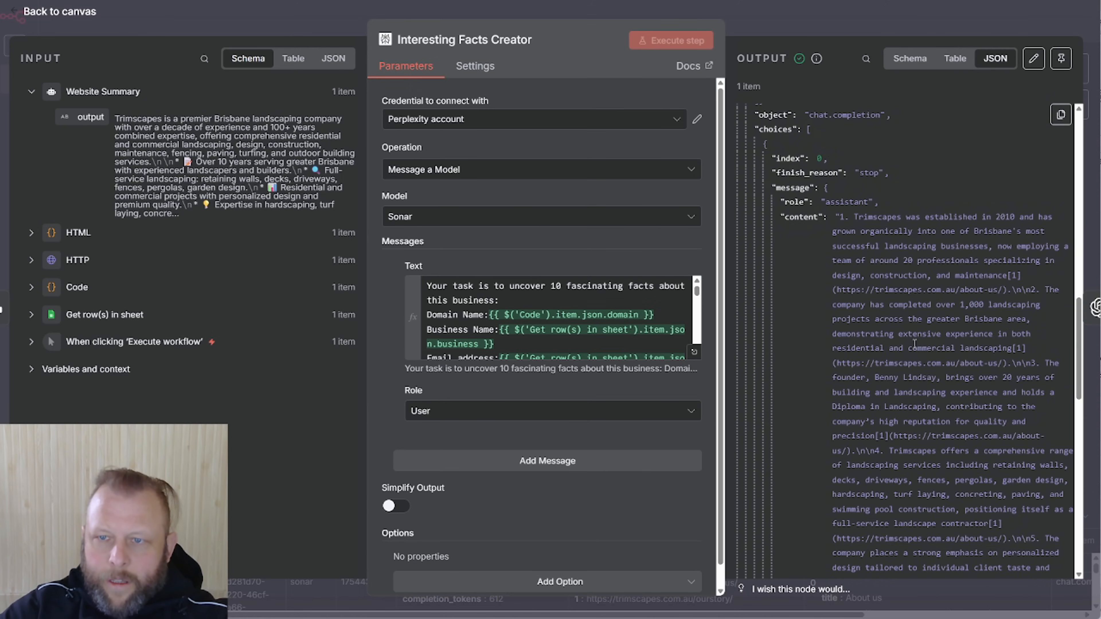
drag(988, 215, 1034, 217)
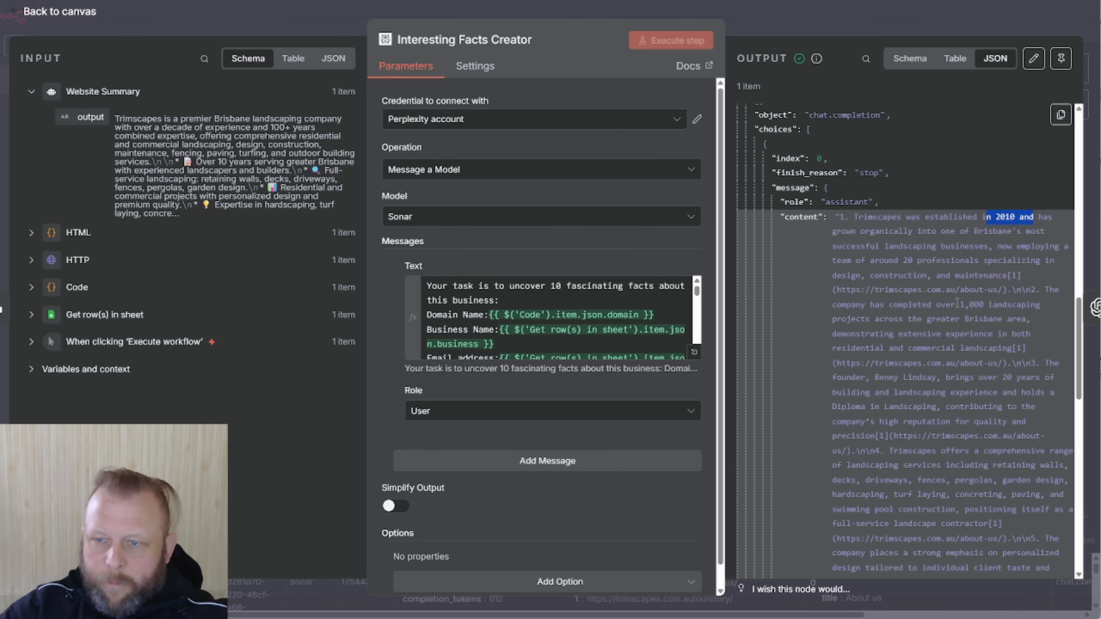
drag(957, 303, 1016, 305)
scroll(963, 413, down, 4)
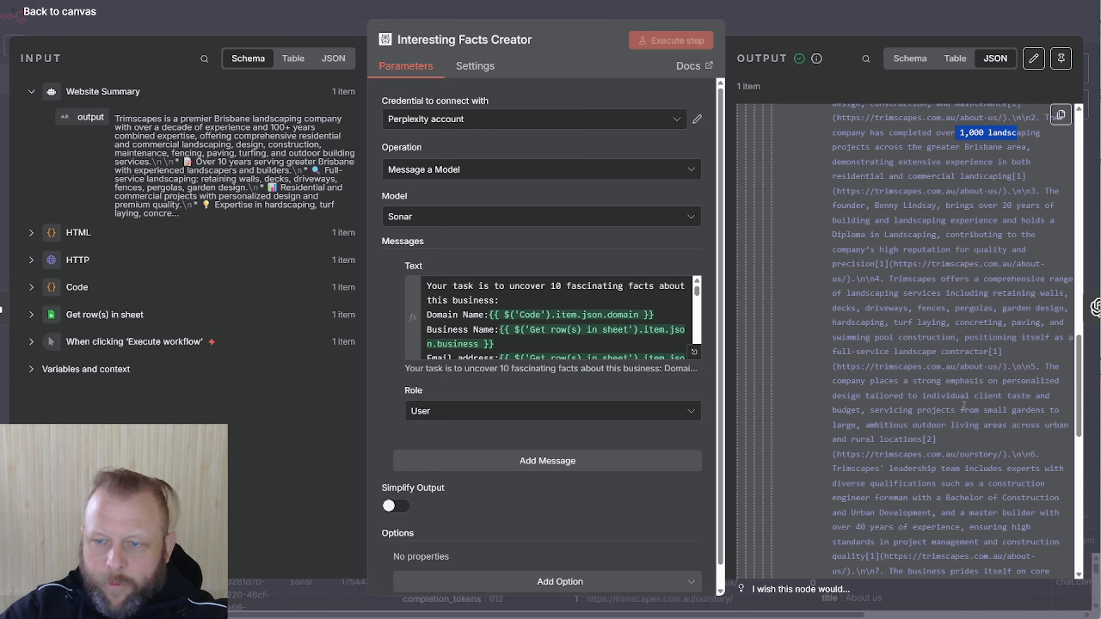
scroll(963, 403, up, 4)
drag(997, 222, 948, 217)
scroll(958, 390, down, 3)
scroll(955, 396, down, 12)
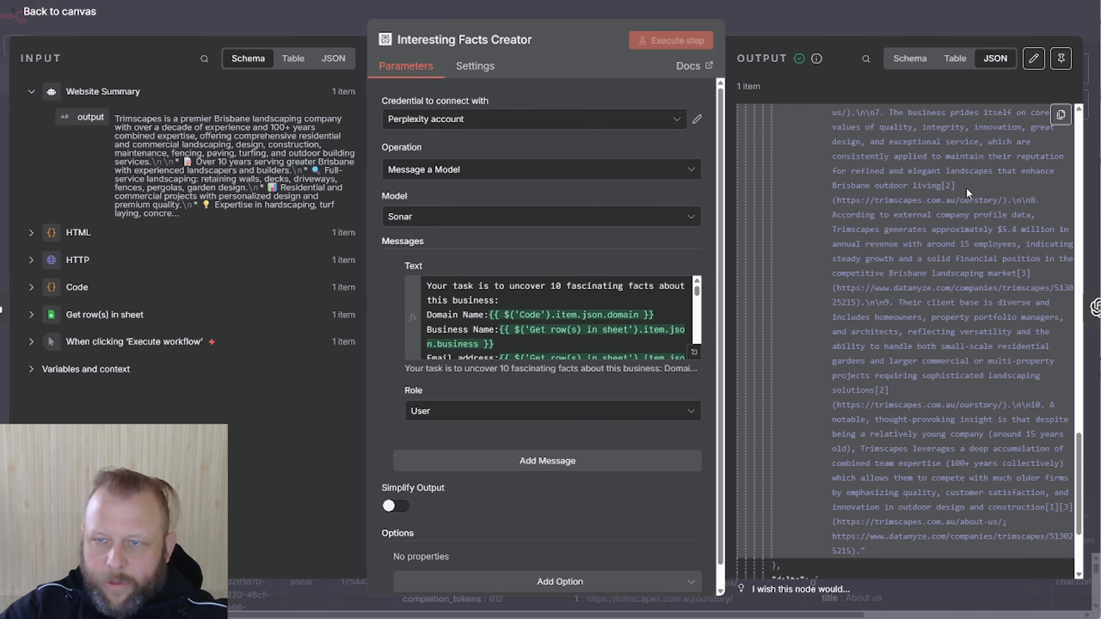
click(892, 27)
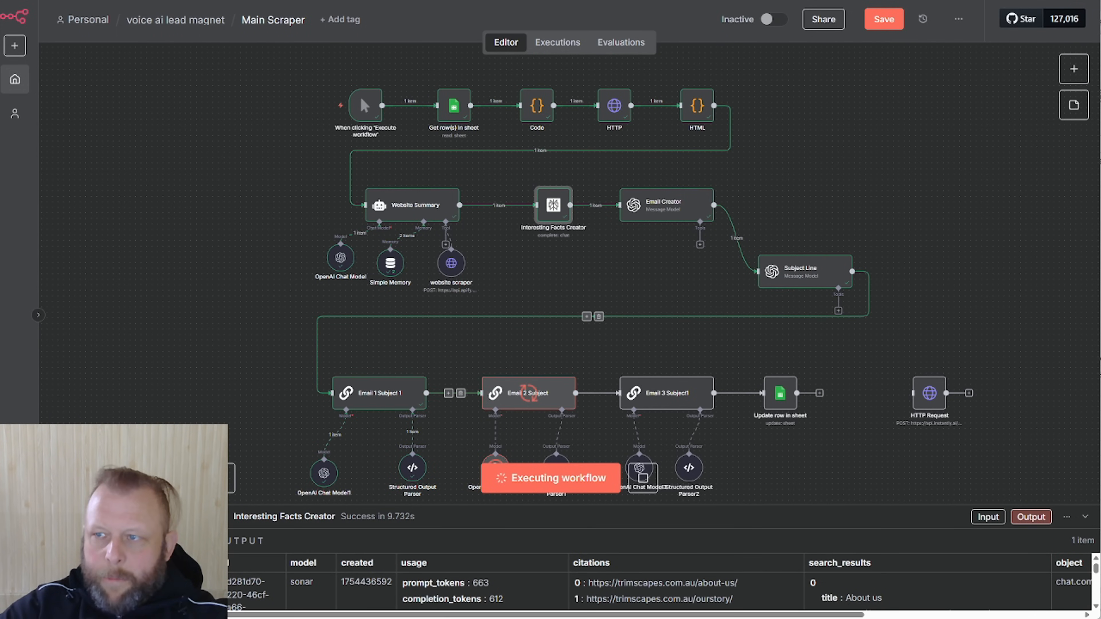
Bring the Google Sheets window over the canvas to show the filled Trimscapes row
drag(1100, 19, 108, 0)
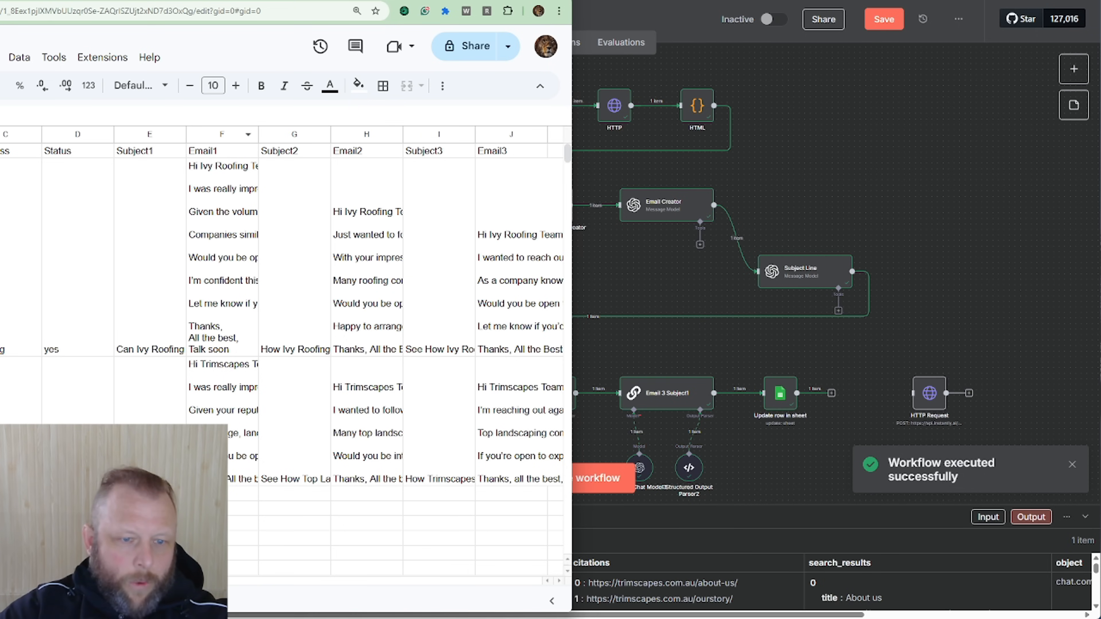
Inspect the Trimscapes row's Subject1 and Email1 cells, then move the Sheets window aside
click(150, 451)
click(213, 451)
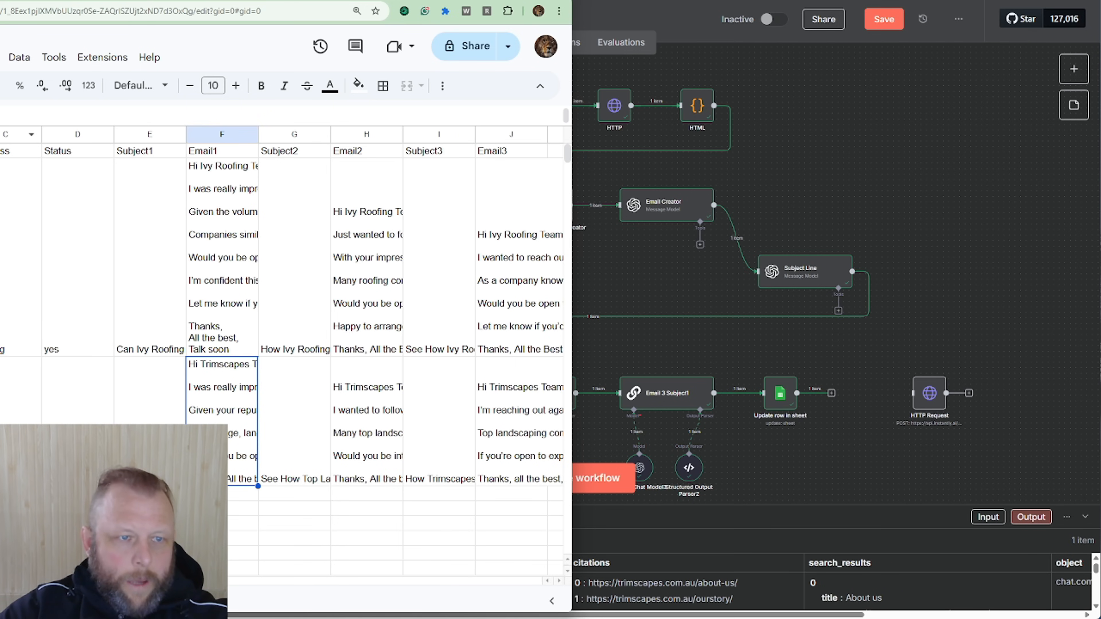
drag(224, 0, 1100, 30)
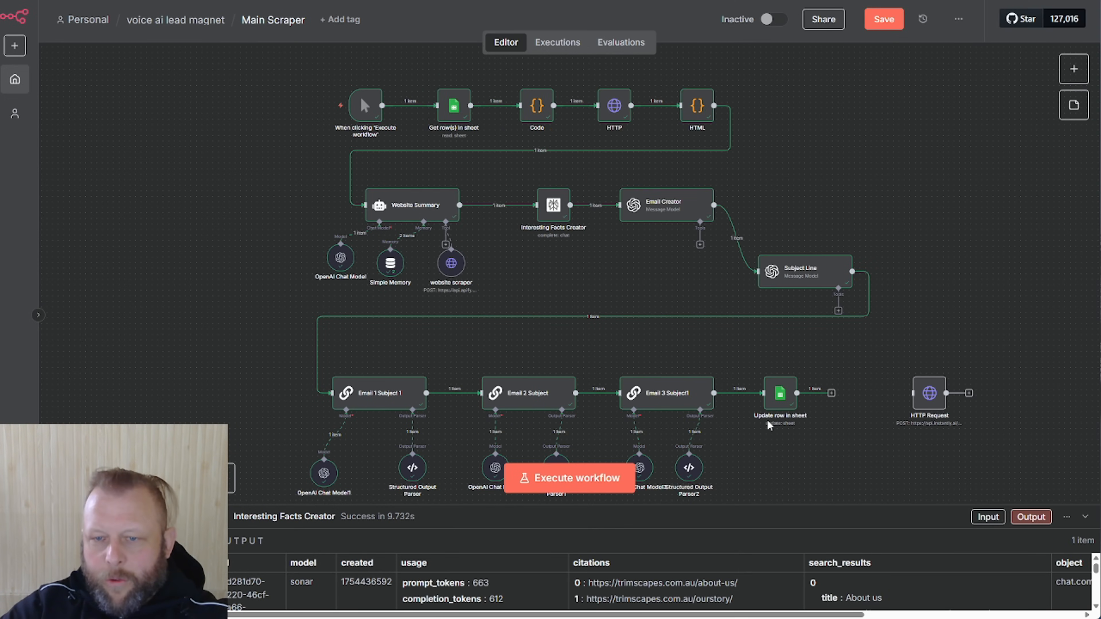
Save the workflow and inspect the Get row(s), Code, HTTP, HTML and Website Summary outputs
click(881, 27)
drag(781, 394, 836, 393)
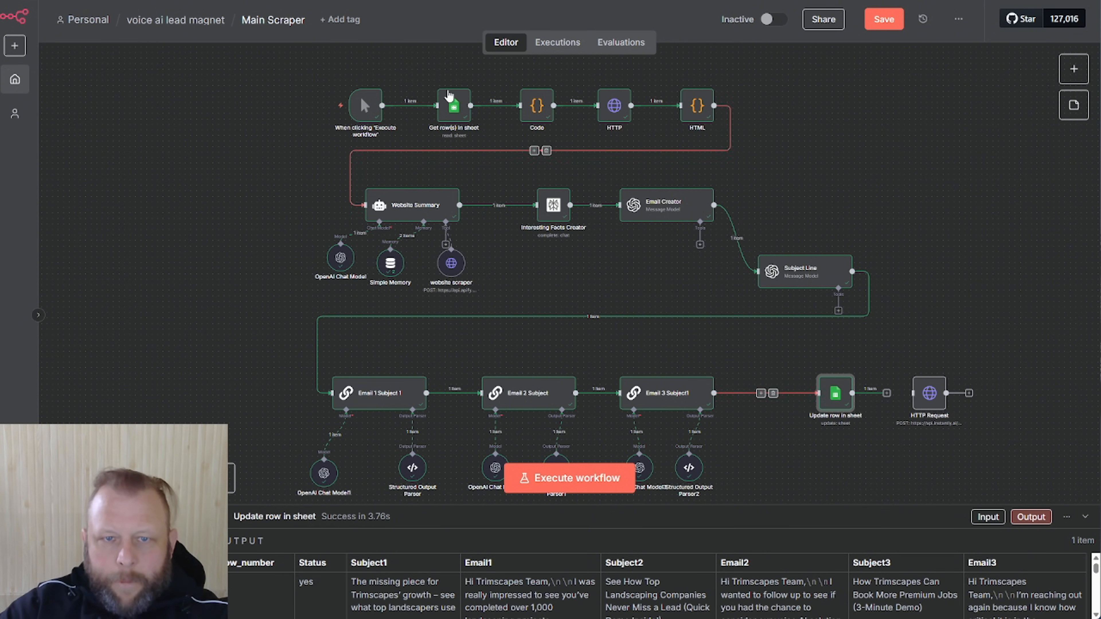
click(456, 113)
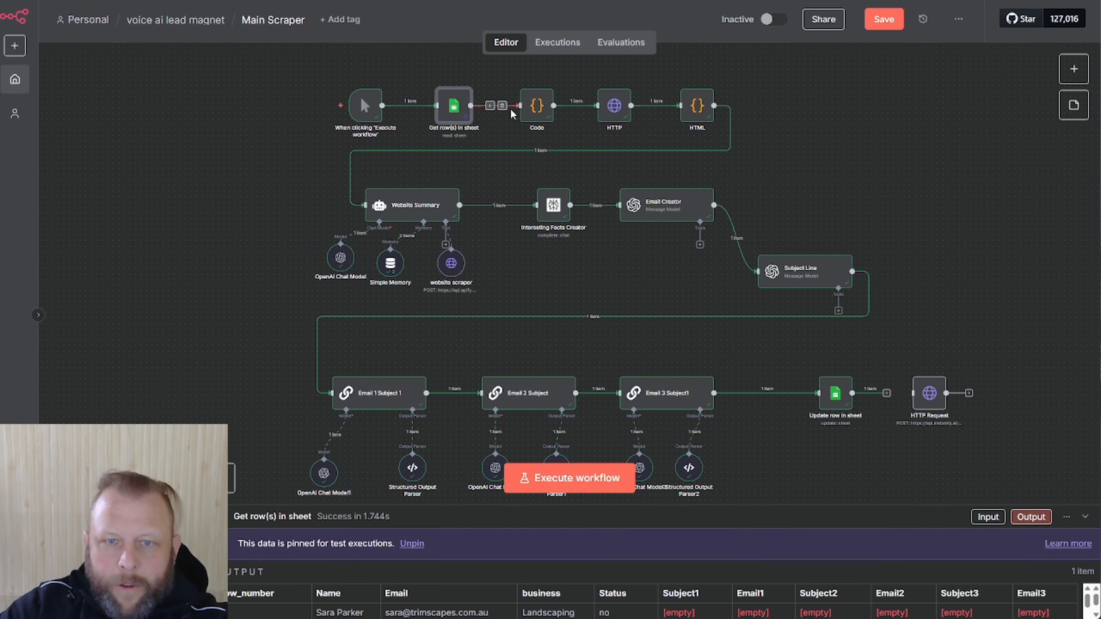
click(531, 111)
click(611, 109)
click(697, 107)
click(414, 206)
Check the facts, email, subject and Update row outputs, confirming Status yes, and reposition Update row
click(552, 214)
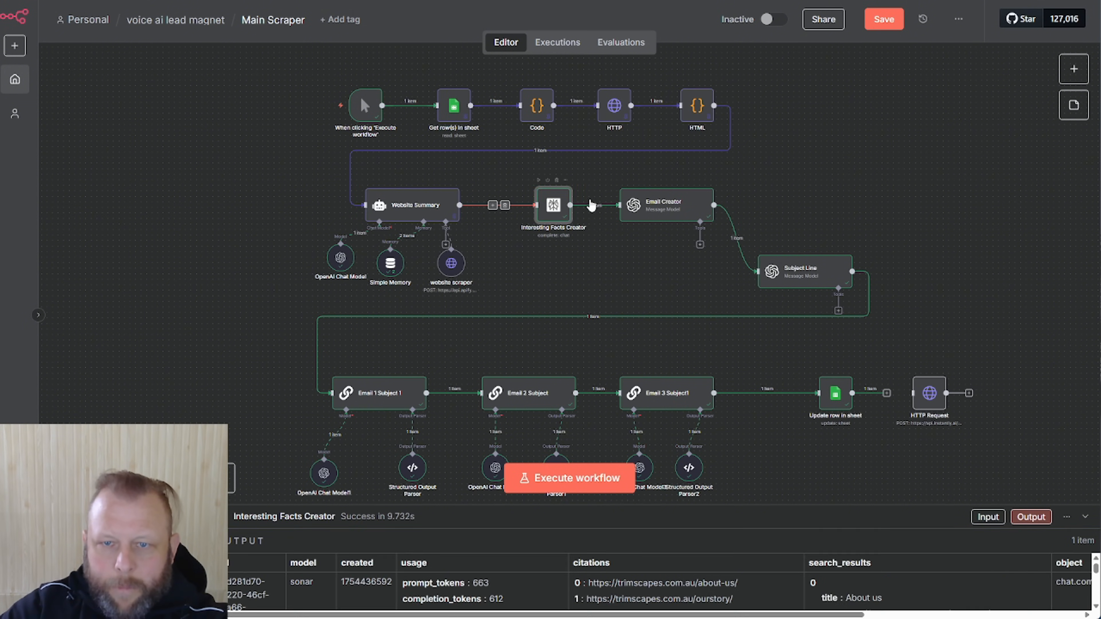
click(658, 206)
click(799, 276)
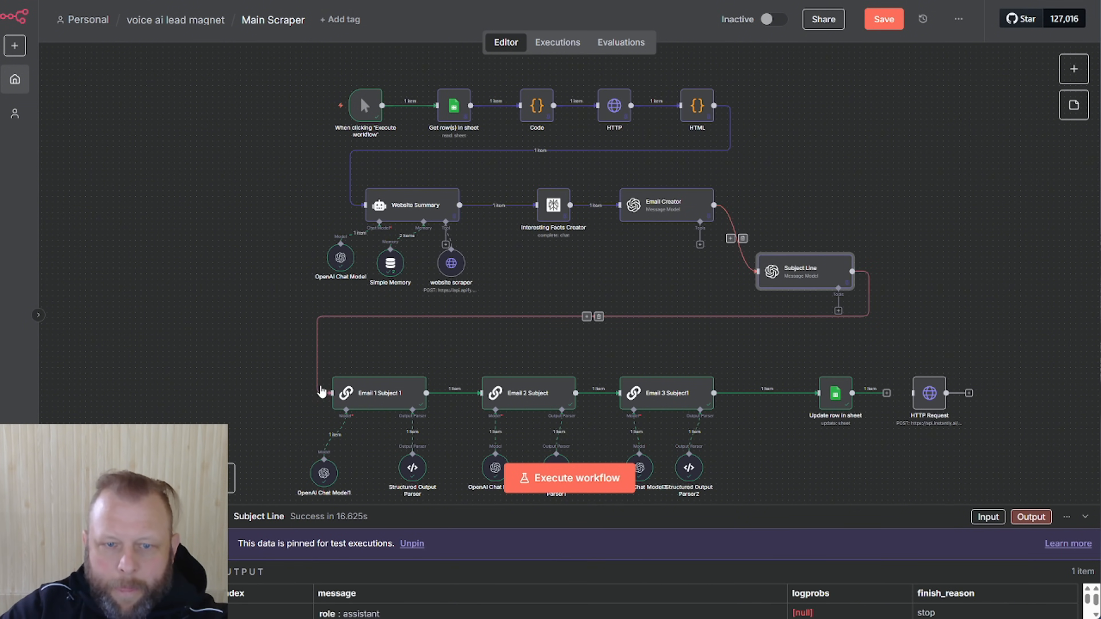
click(380, 396)
click(521, 394)
click(635, 396)
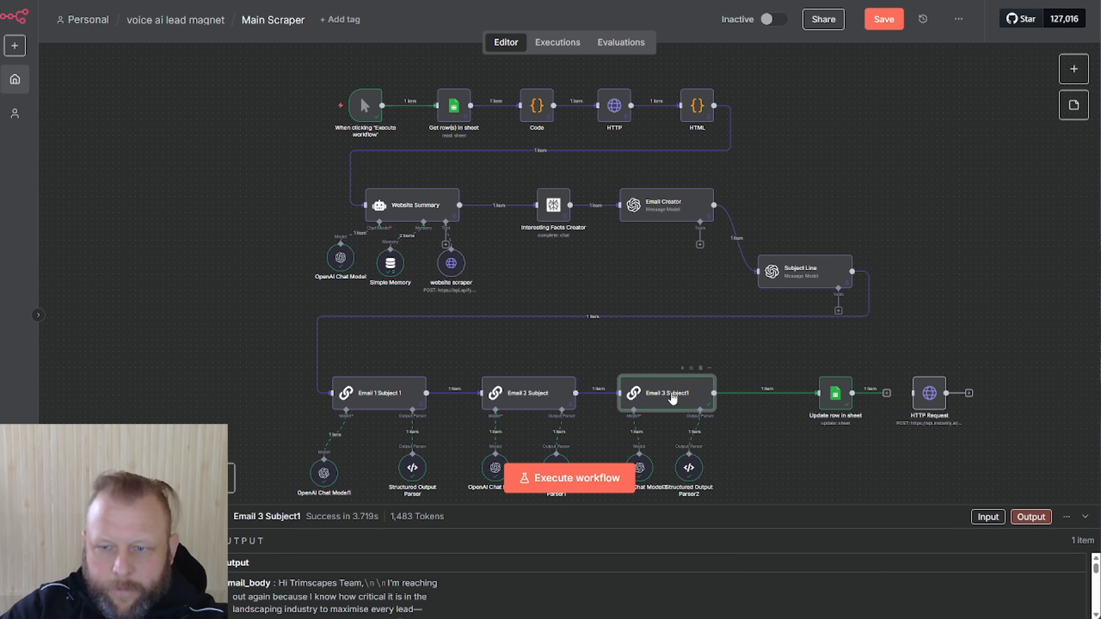
click(841, 401)
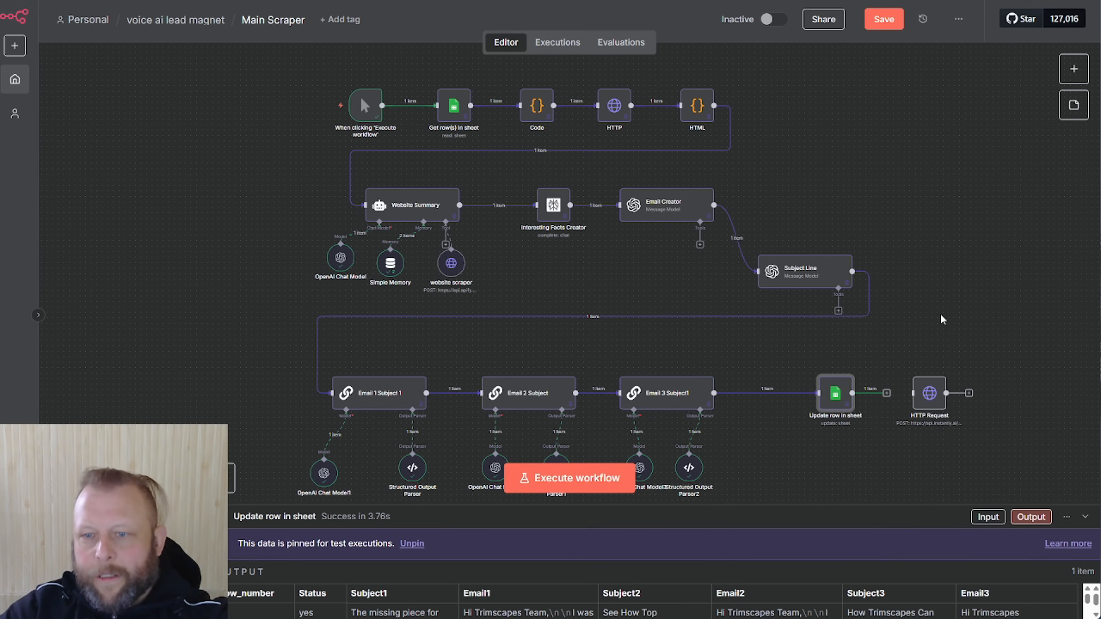
drag(836, 393, 792, 393)
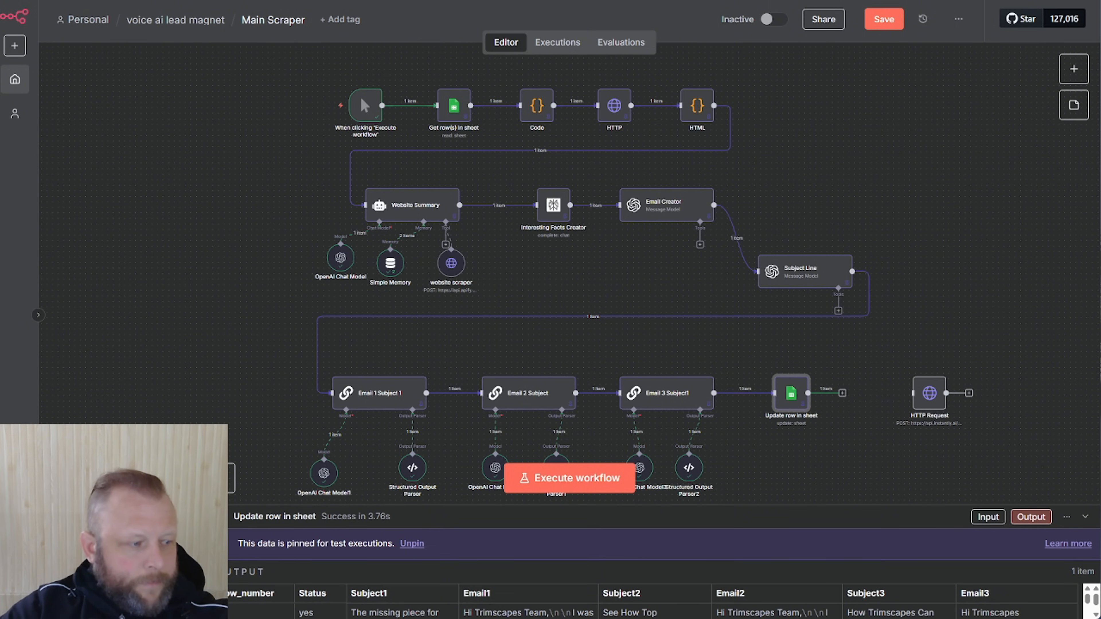
key(ctrl+Tab)
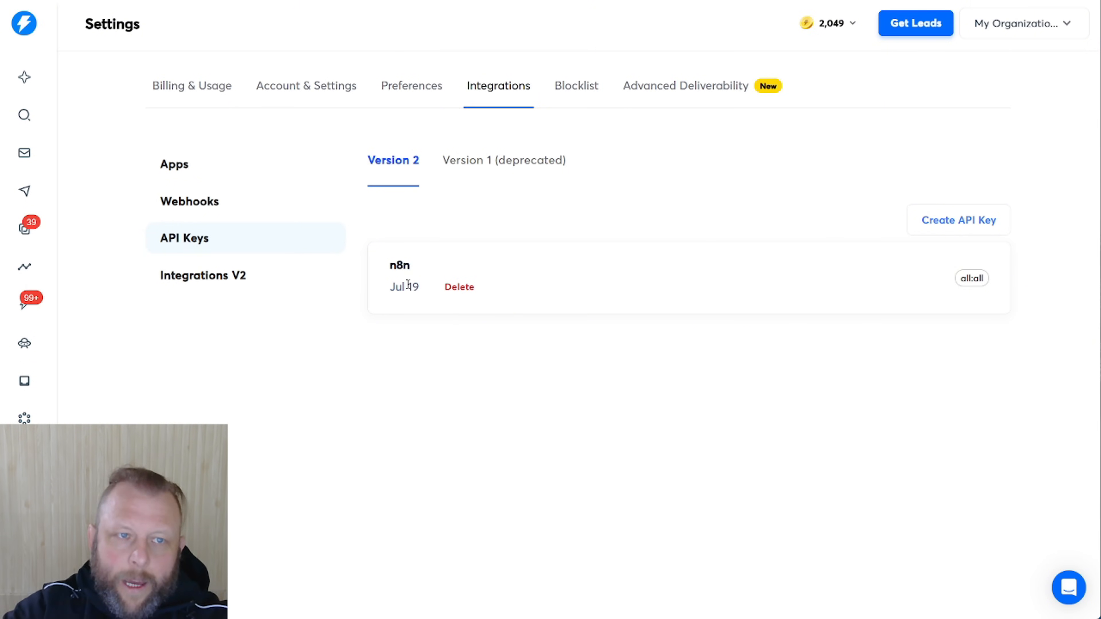
Open the My Organization workspace list on Instantly's API Keys settings
click(1024, 24)
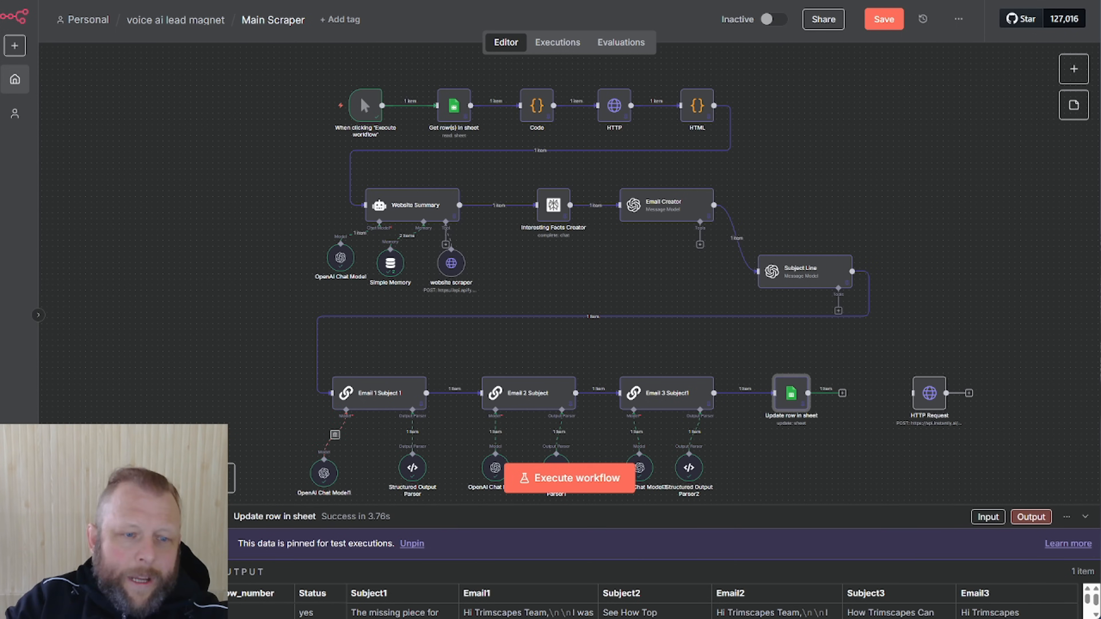
Zoom and pan the n8n canvas to bring the HTTP Request node into view
click(102, 479)
click(103, 478)
drag(1000, 384, 575, 248)
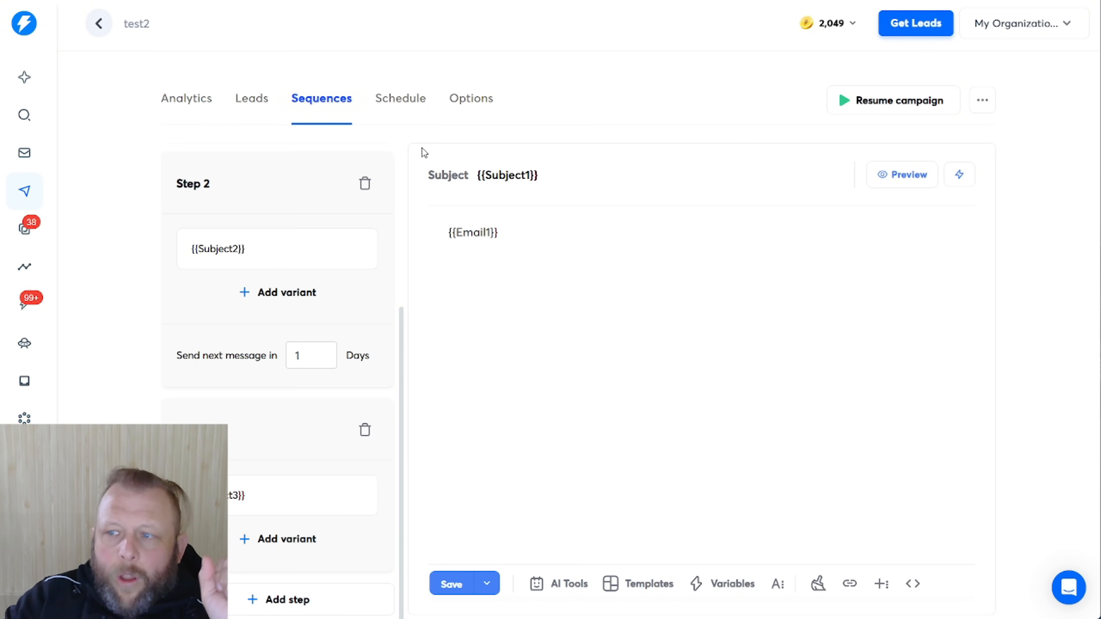
Delete the Taekwondo, Landscaping, Ai Agency and Roofing leads from test2's Leads list
click(255, 105)
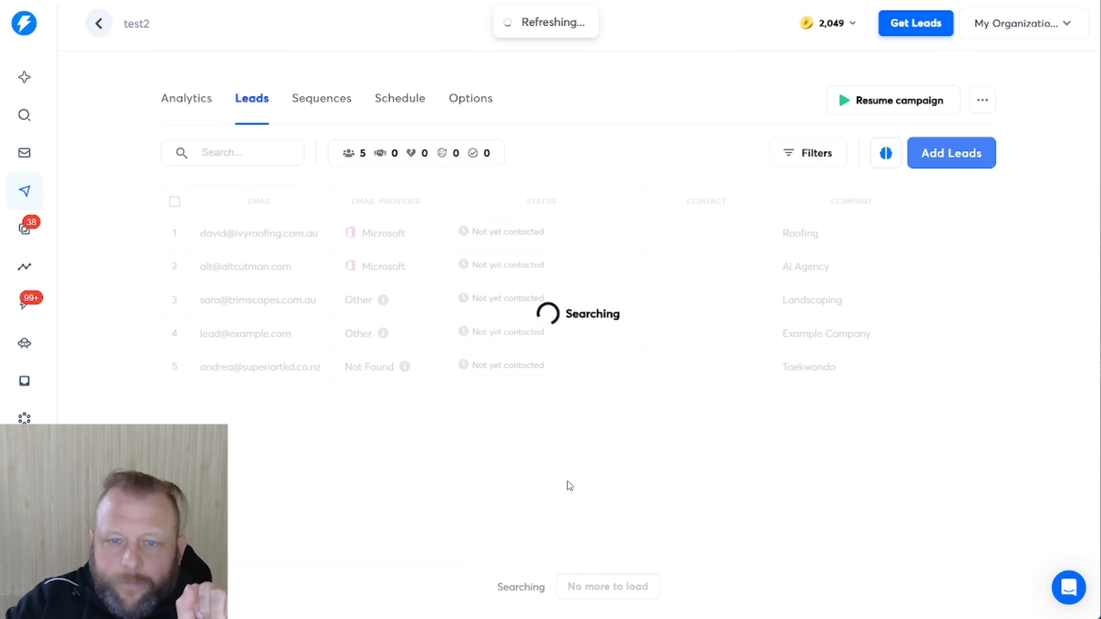
drag(416, 565, 780, 564)
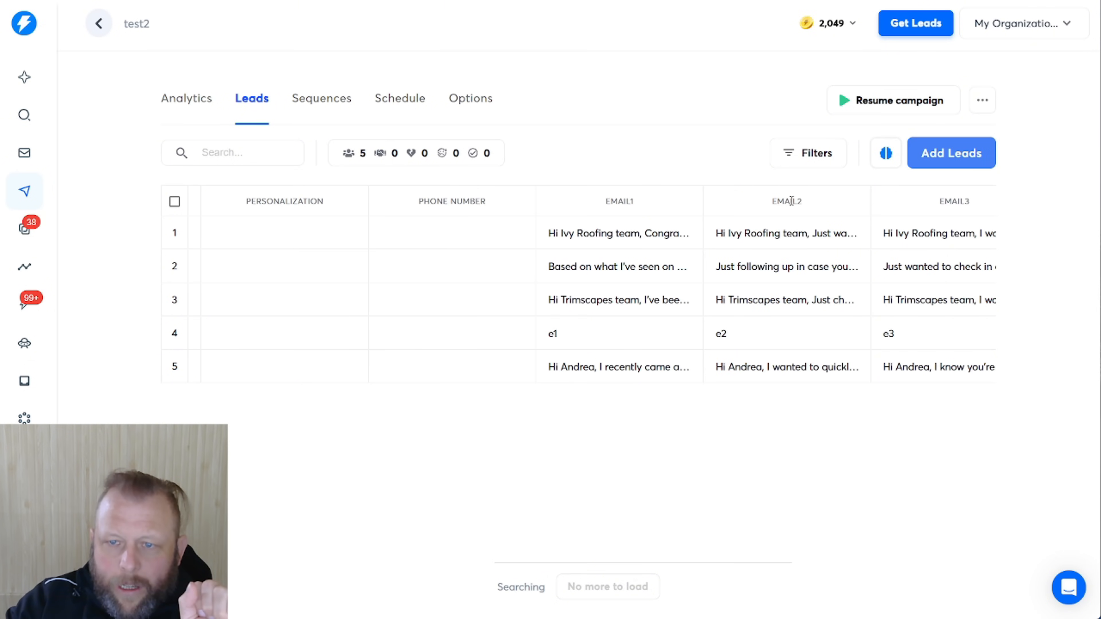
drag(638, 563, 215, 548)
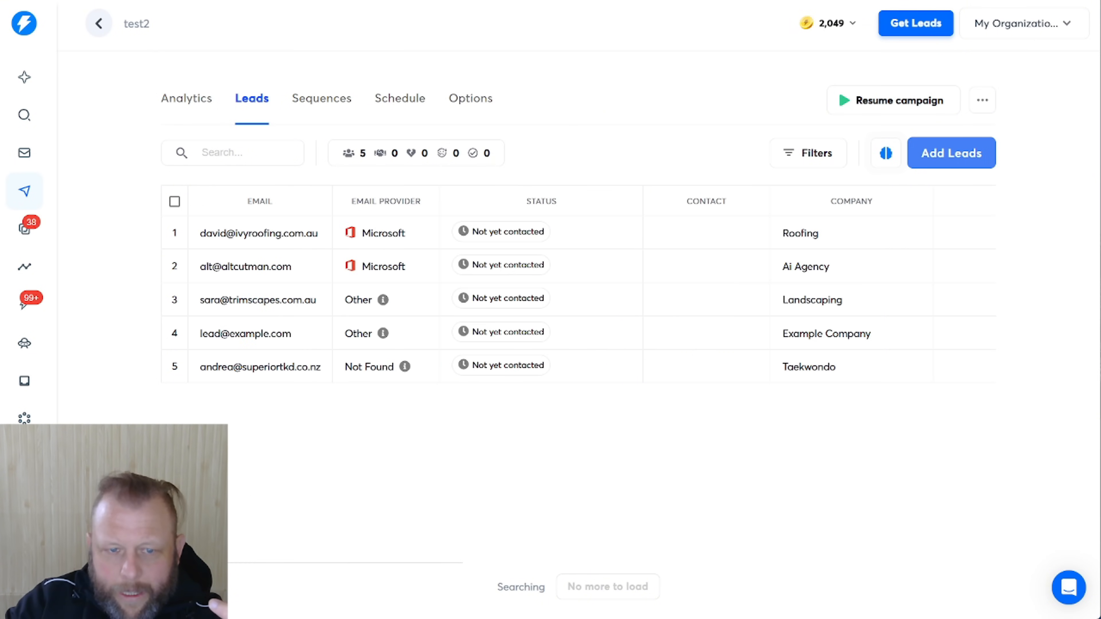
click(175, 366)
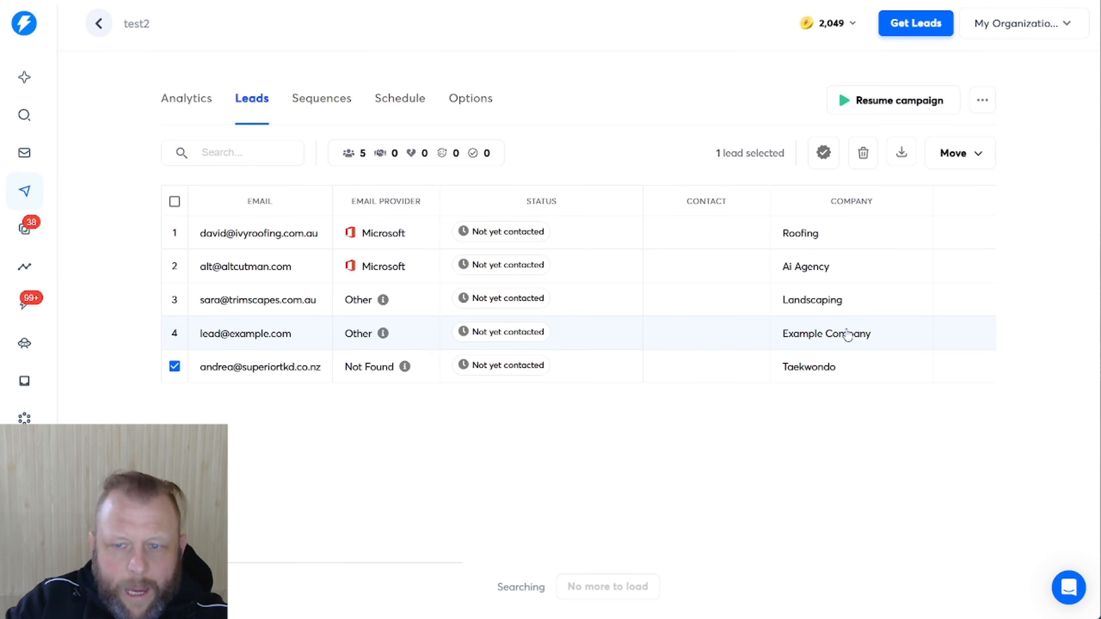
click(173, 302)
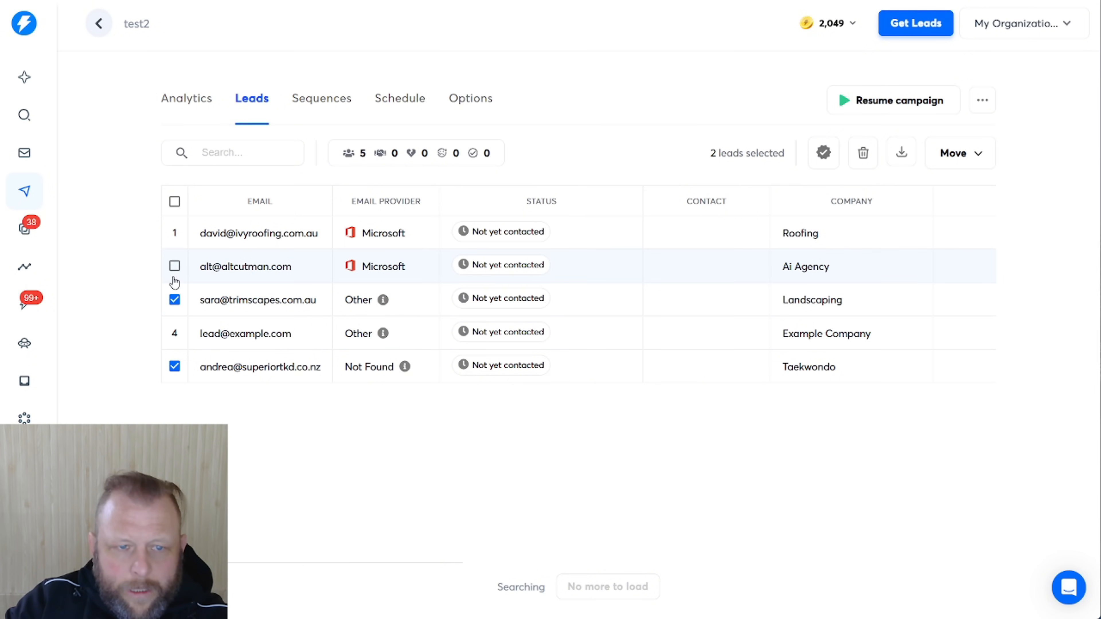
click(174, 267)
click(173, 234)
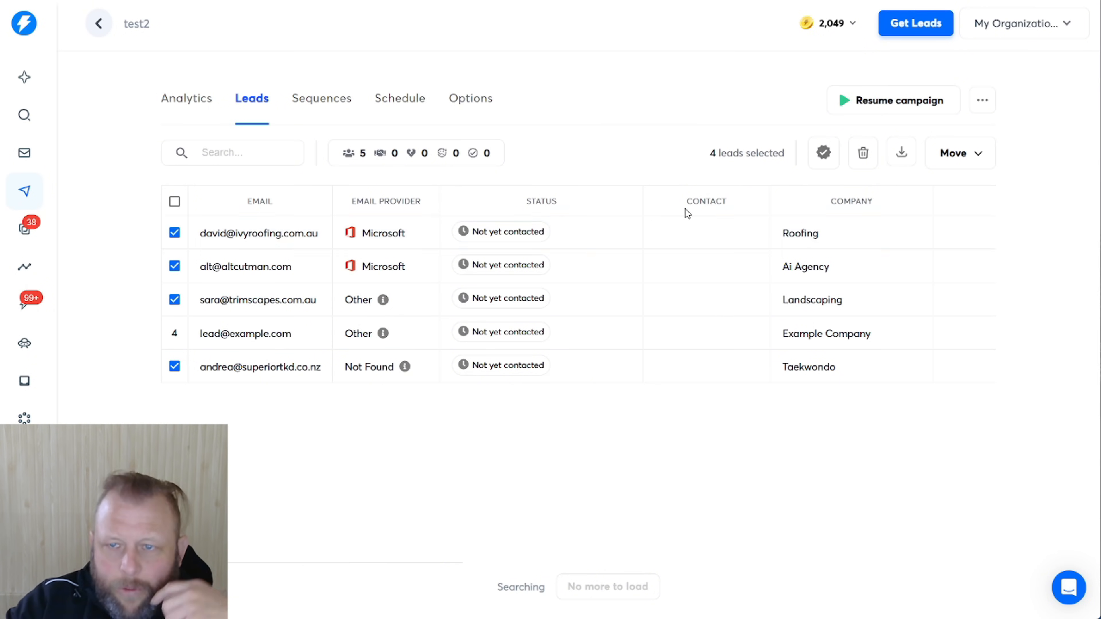
click(868, 162)
click(526, 363)
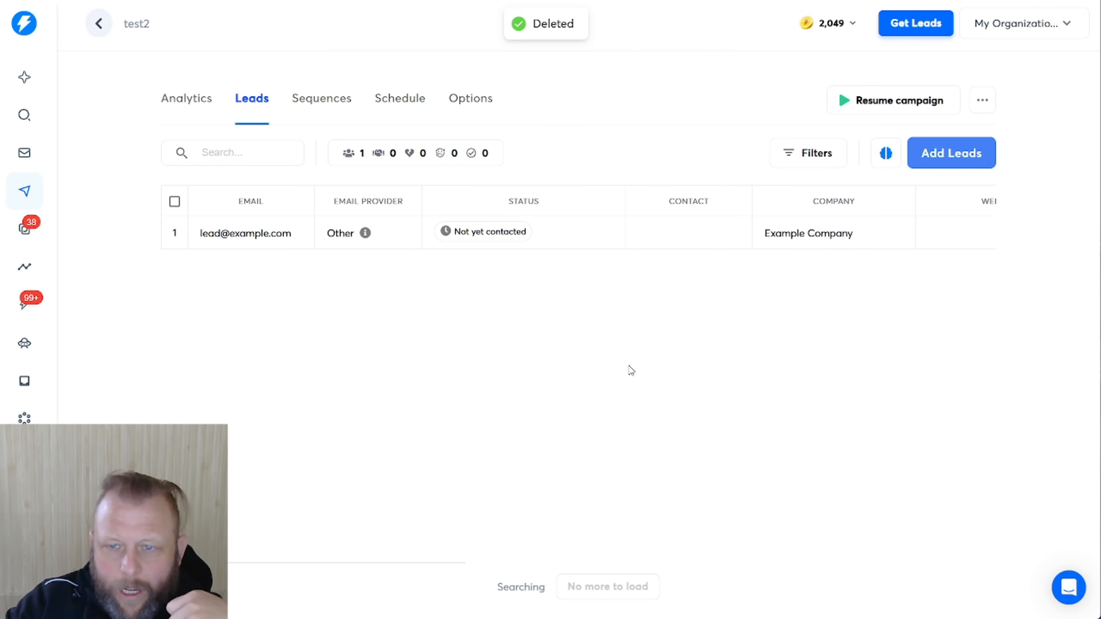
drag(408, 564, 199, 562)
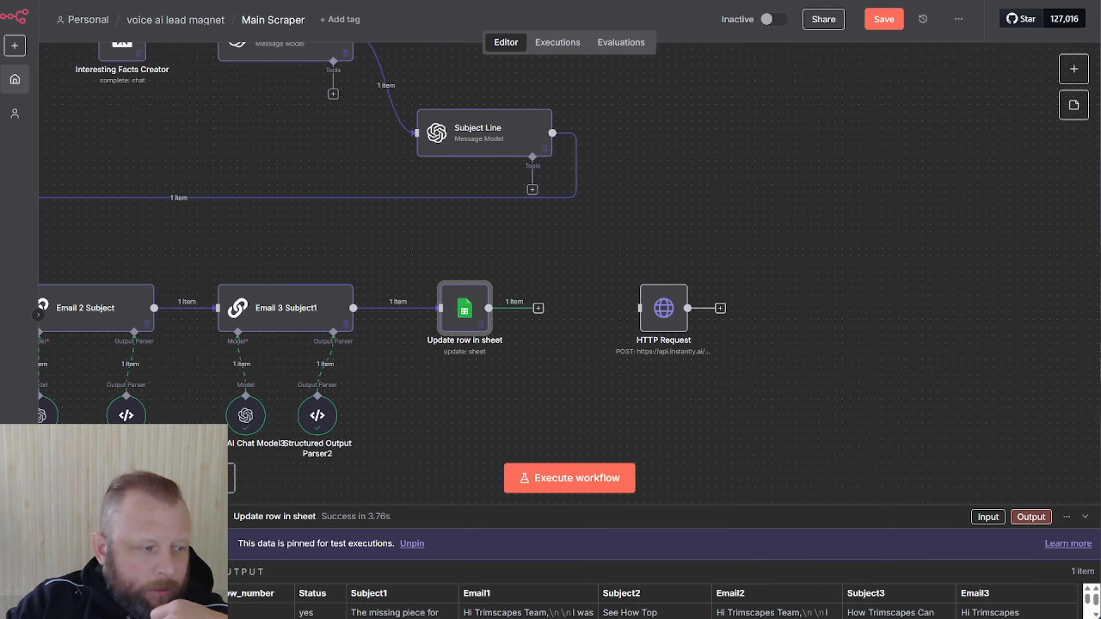
click(1074, 69)
text(hh)
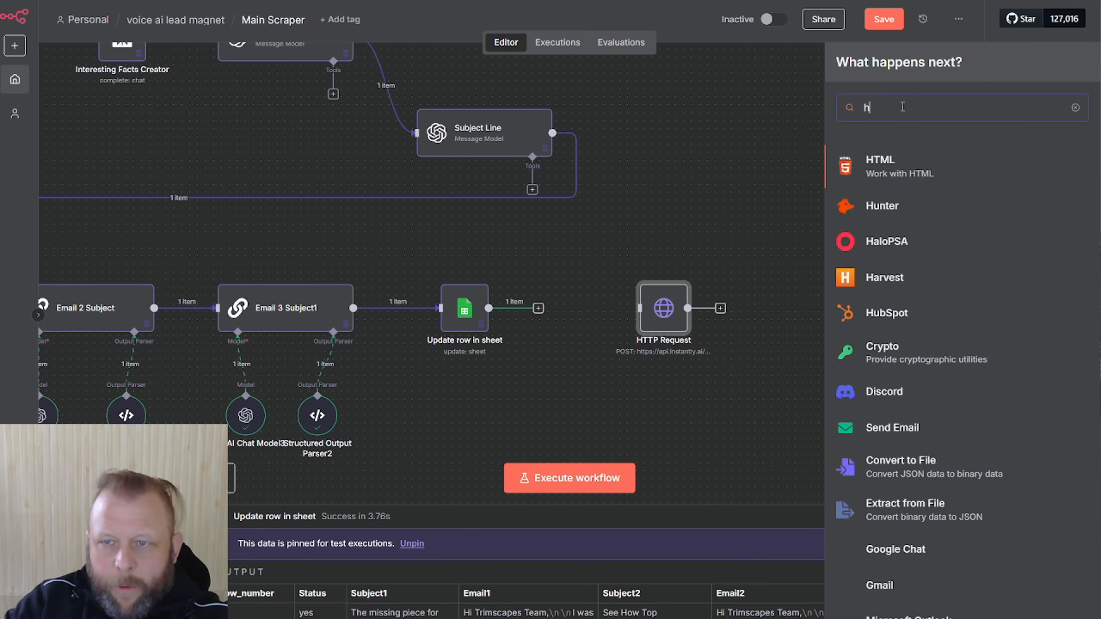
click(731, 117)
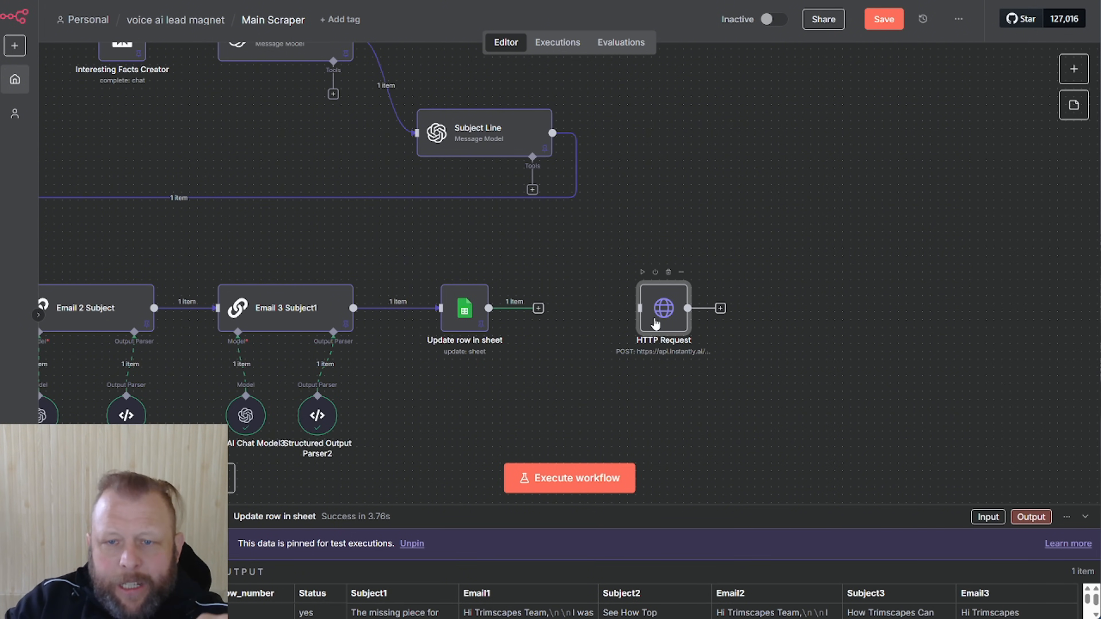
double_click(655, 323)
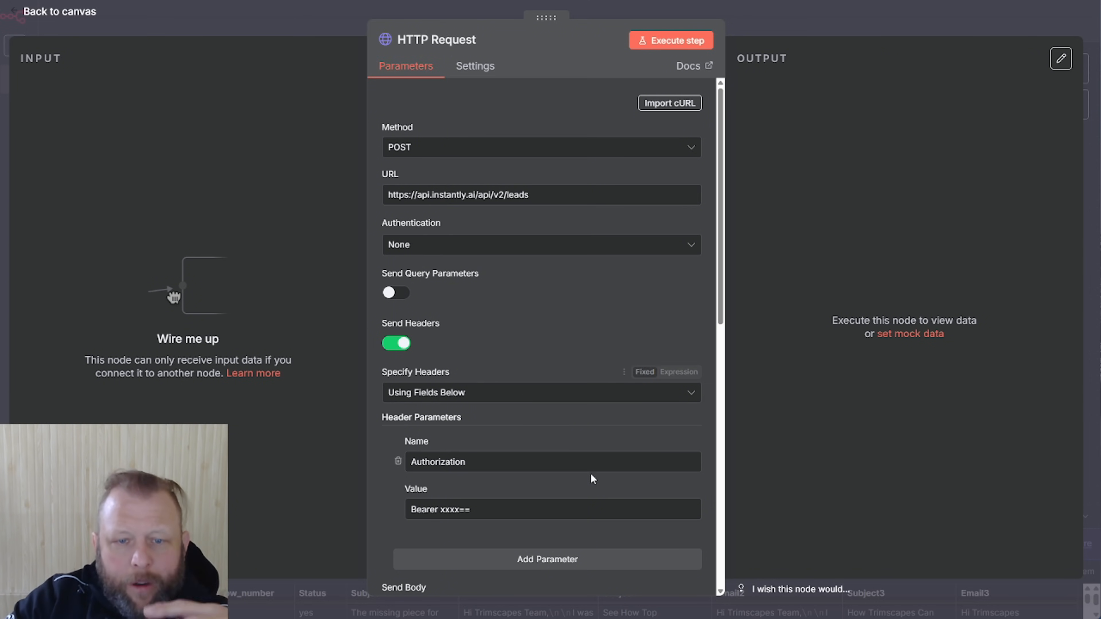
Connect HTTP Request after Update row in sheet and reopen it to see Trimscapes' subjects and emails
scroll(473, 397, down, 1)
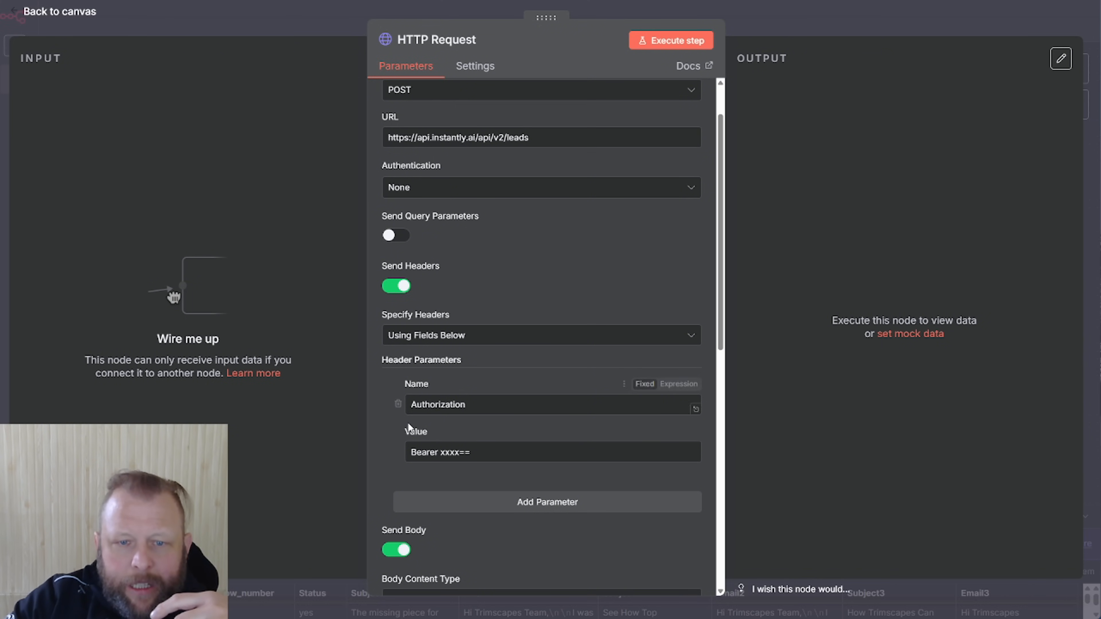
drag(440, 456, 484, 457)
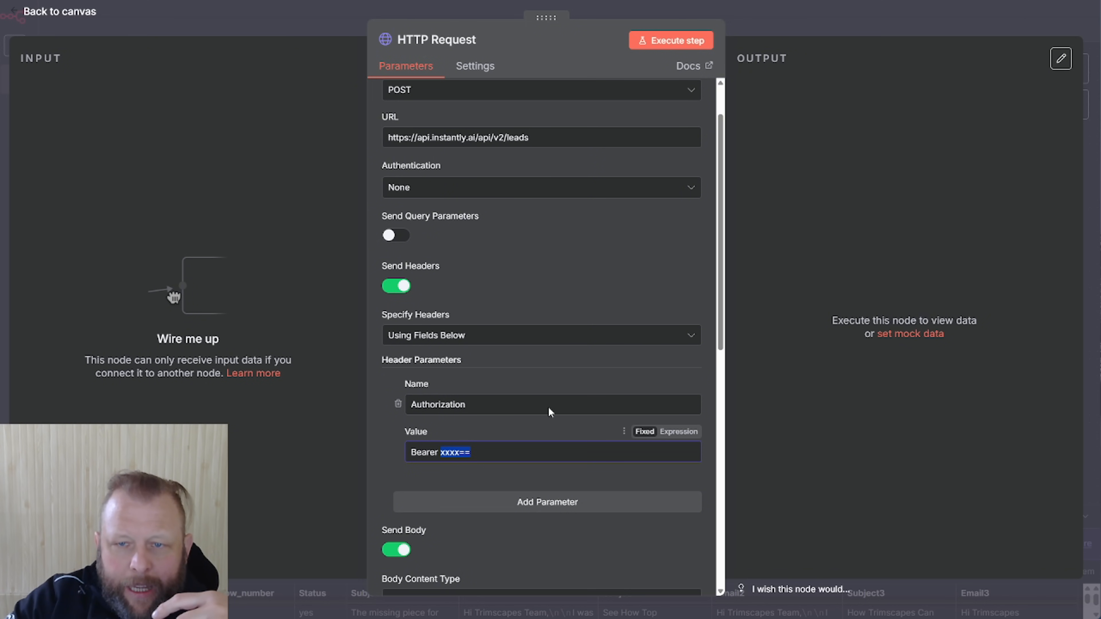
click(860, 31)
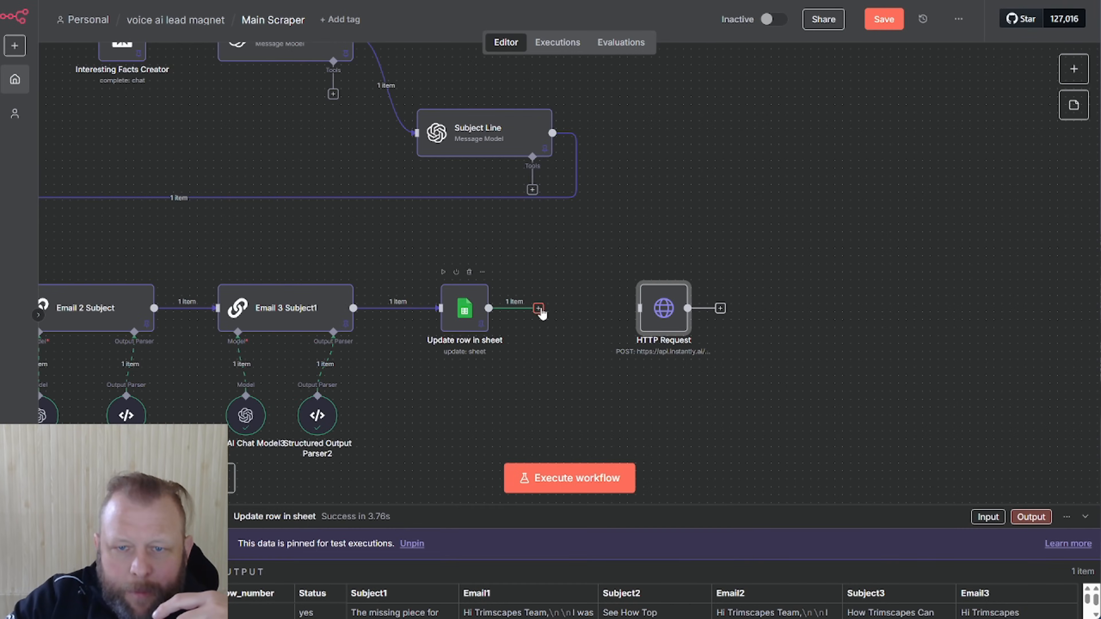
drag(667, 318, 630, 320)
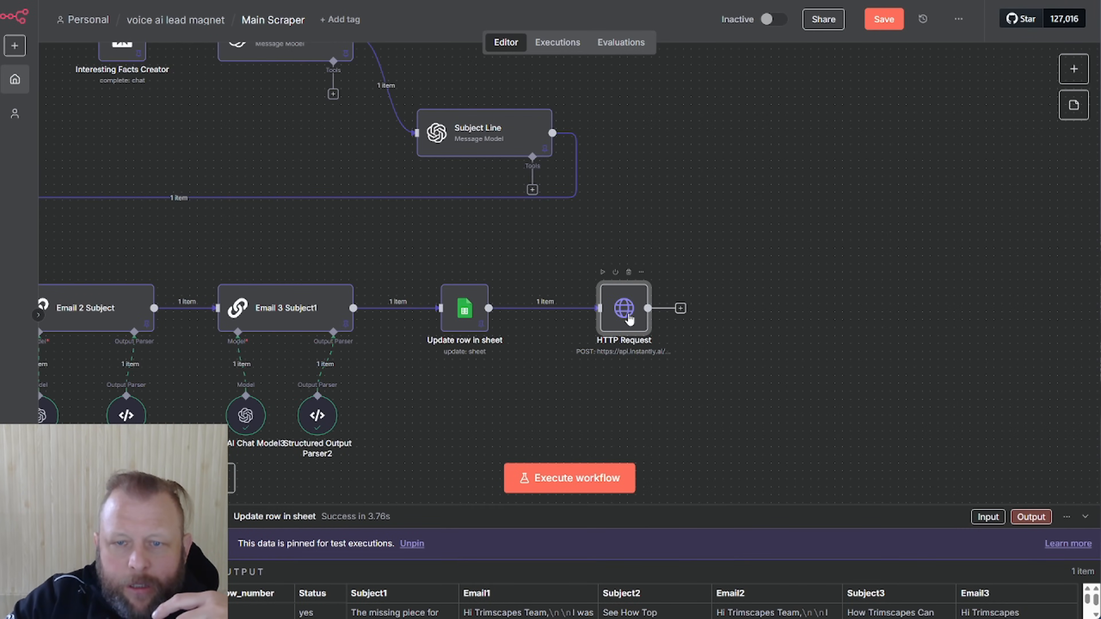
double_click(629, 319)
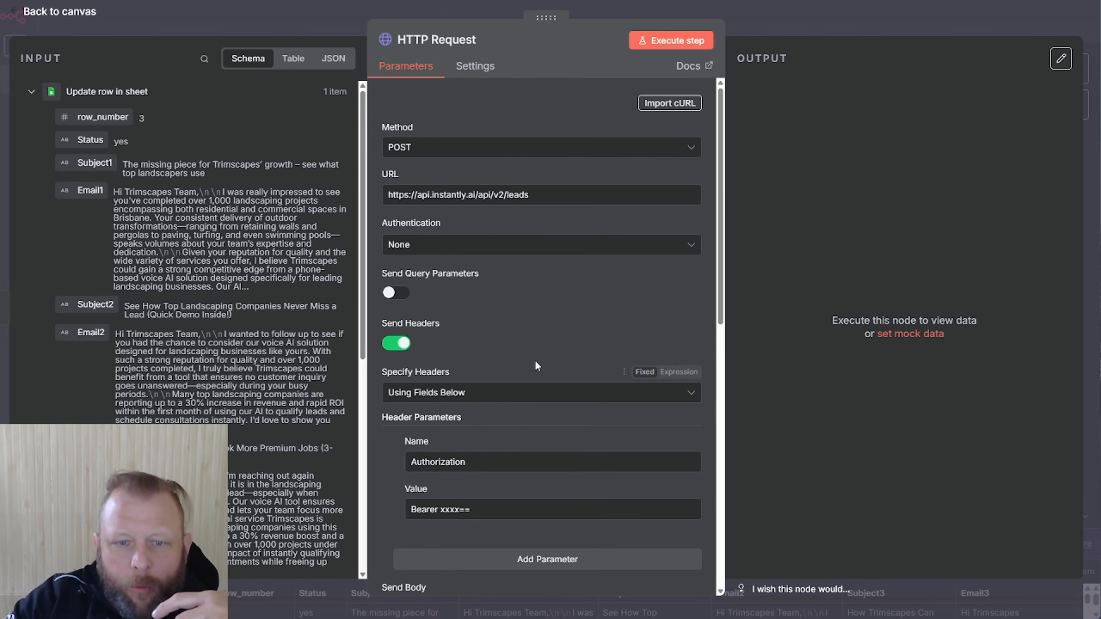
Expand the HTTP Request JSON body into the full-screen expression editor with its Result pane
scroll(449, 468, down, 2)
scroll(449, 469, down, 3)
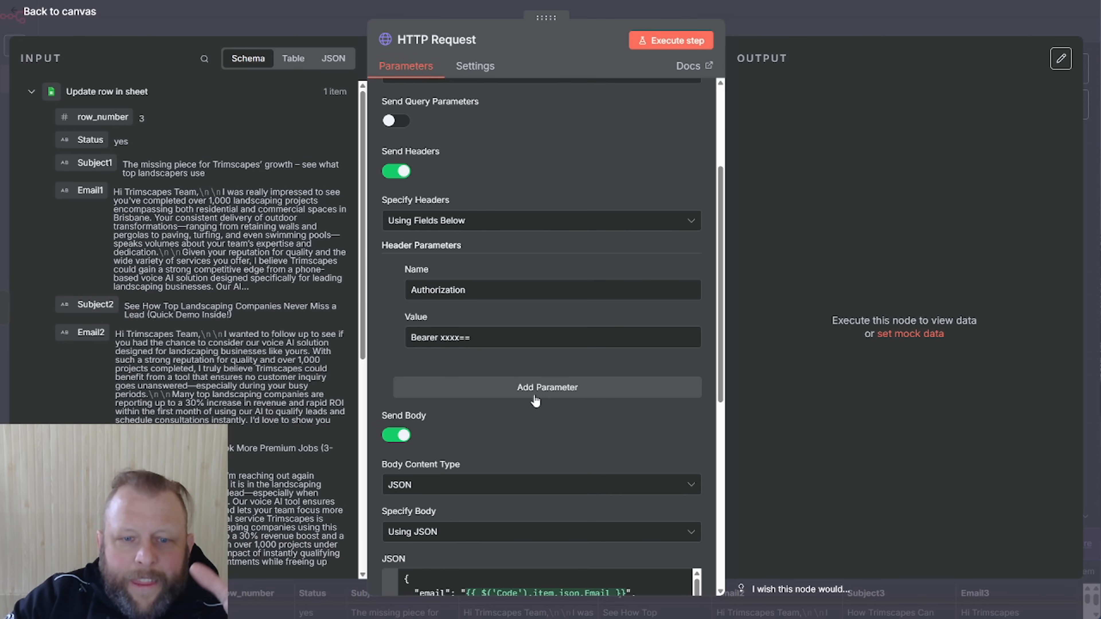
scroll(537, 410, down, 1)
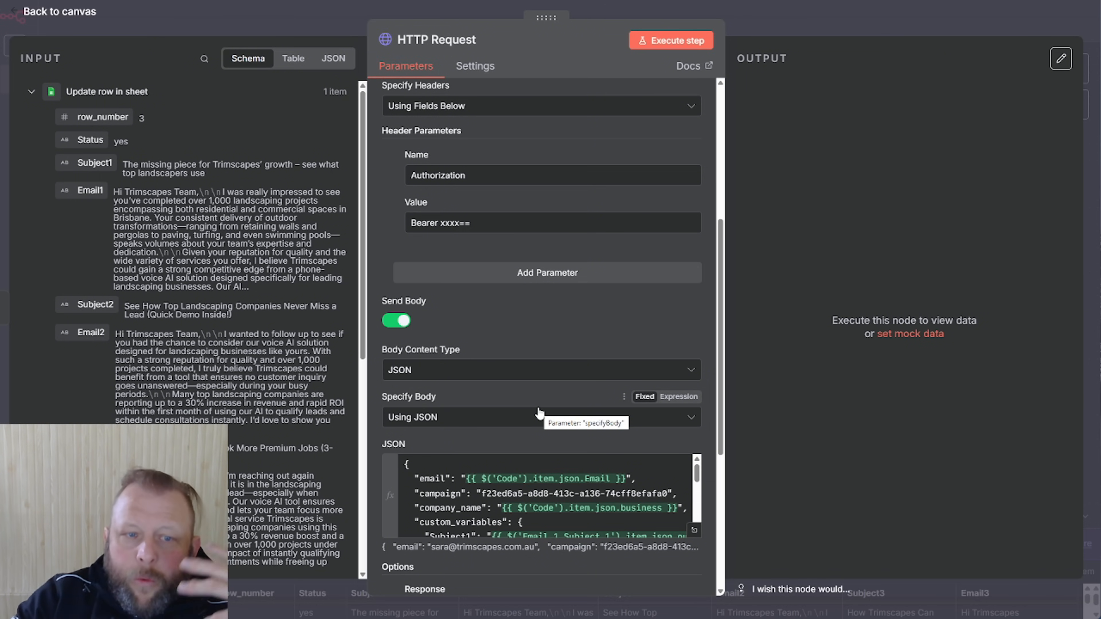
scroll(557, 428, down, 2)
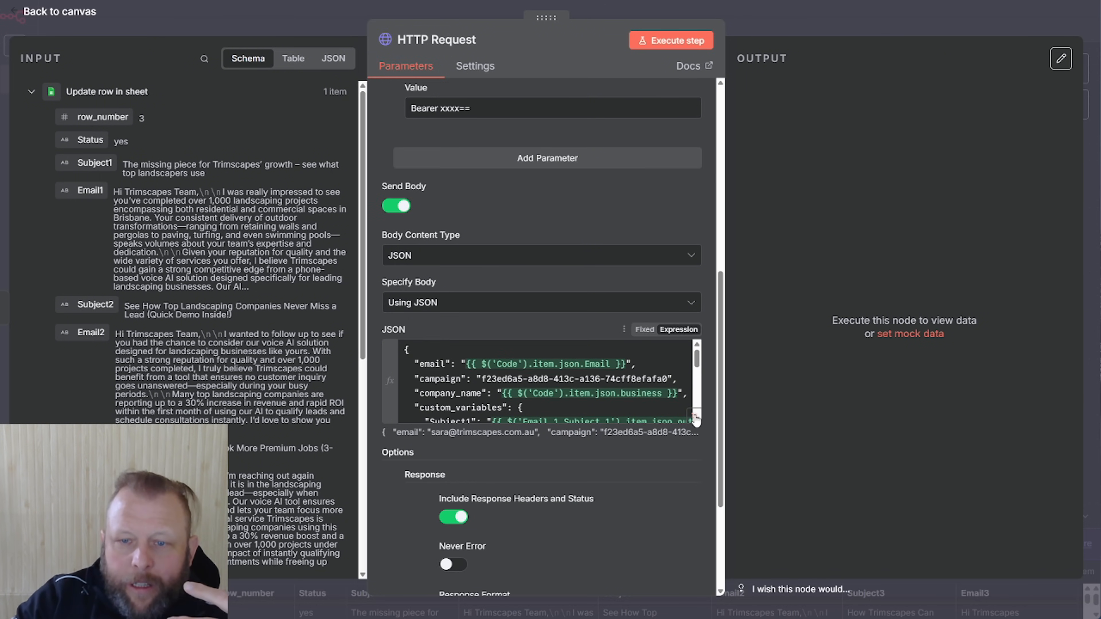
click(696, 420)
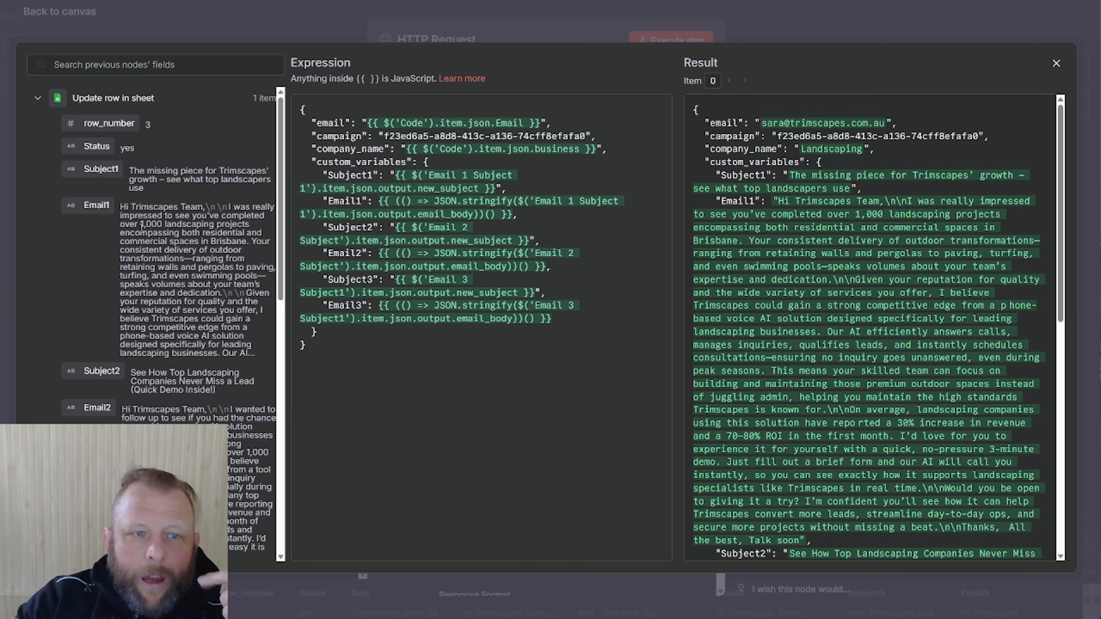
Check the Subject1–3 and Email1–3 custom_variables mapping, then close the expression editor
click(38, 98)
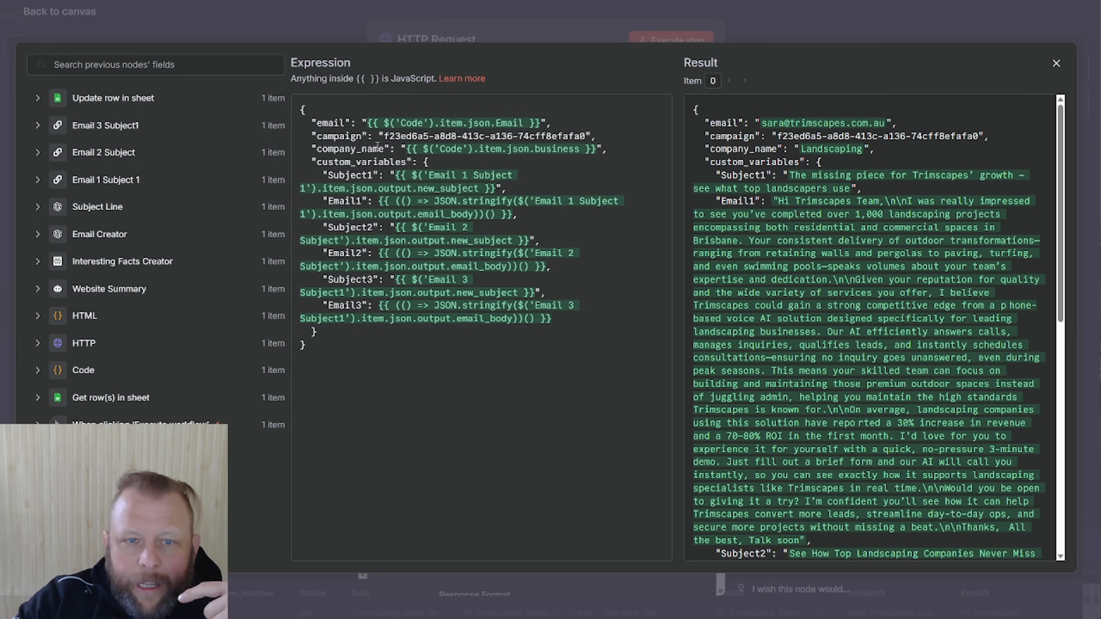
drag(341, 176, 367, 203)
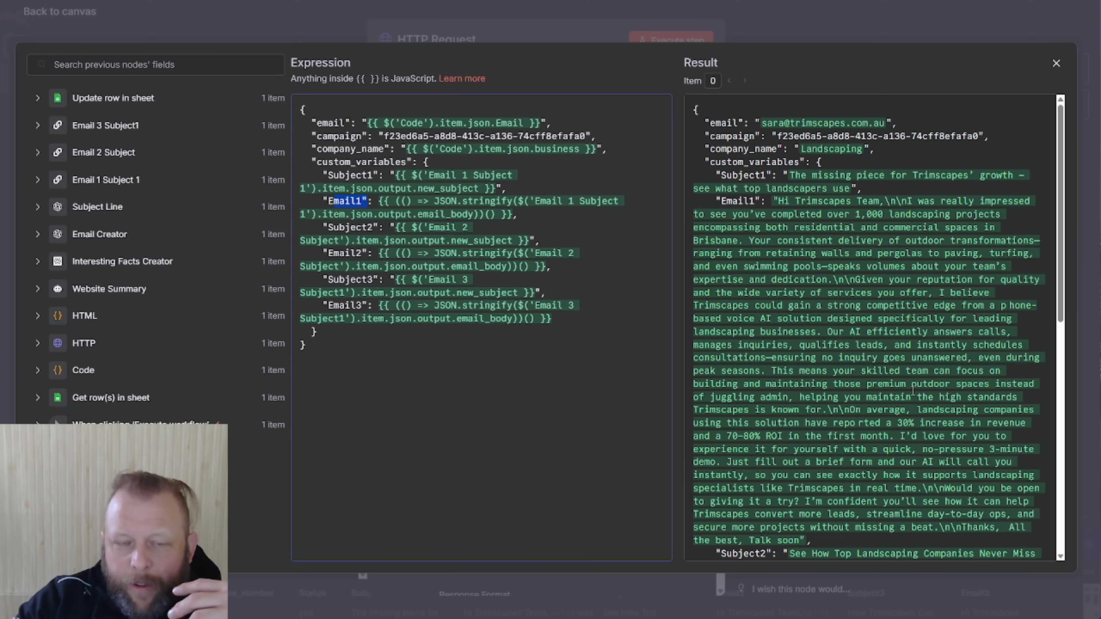
click(849, 19)
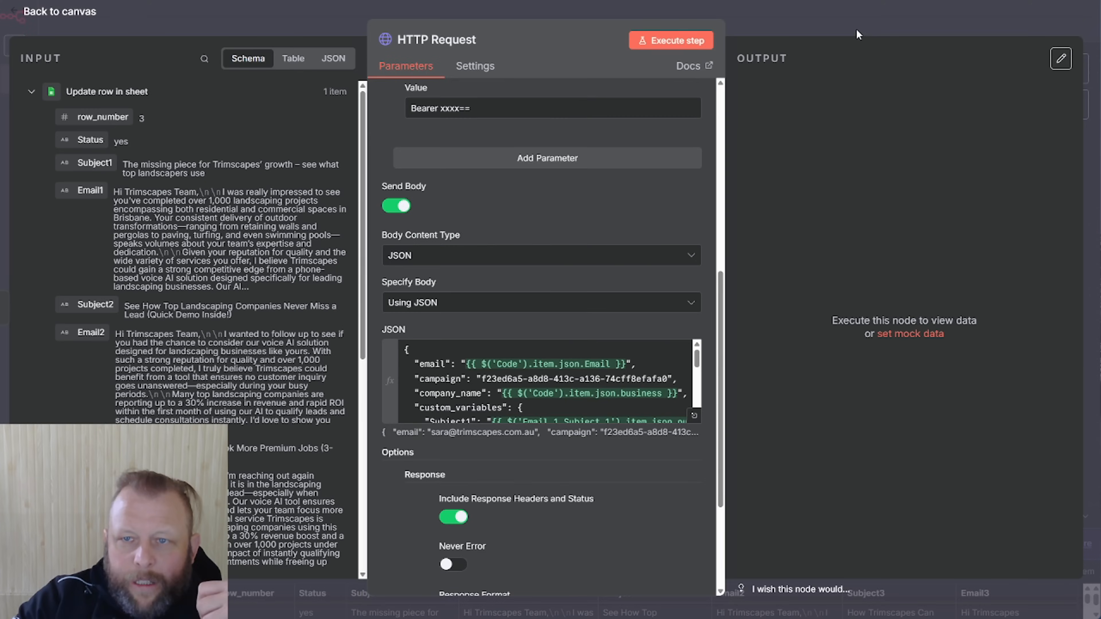
Execute the HTTP Request step to post the Trimscapes lead to Instantly and review the returned JSON
click(809, 24)
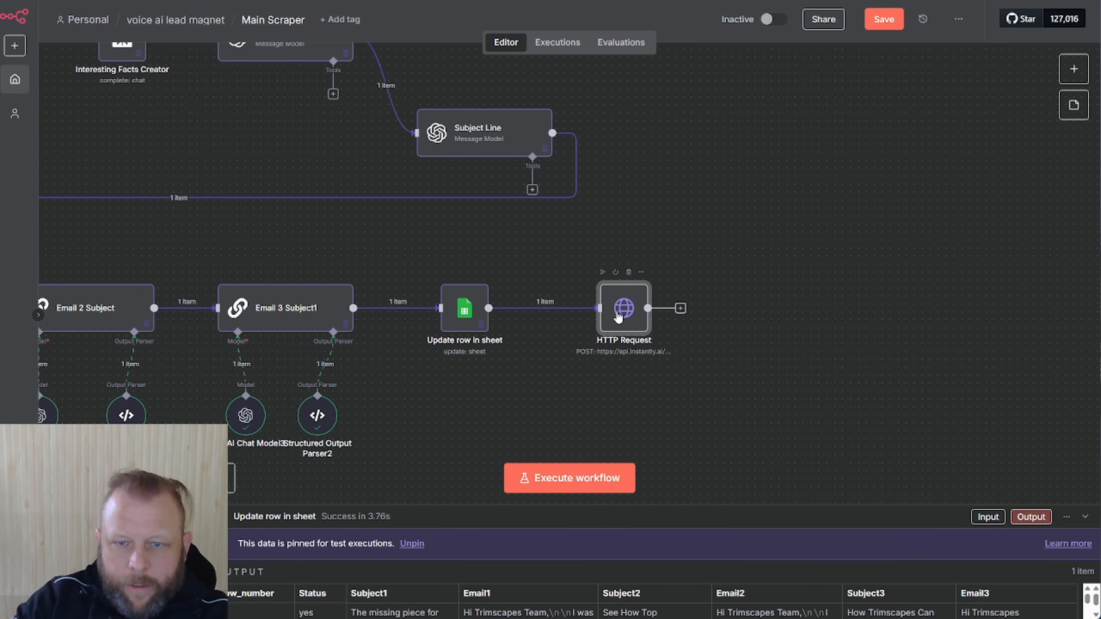
key(Return)
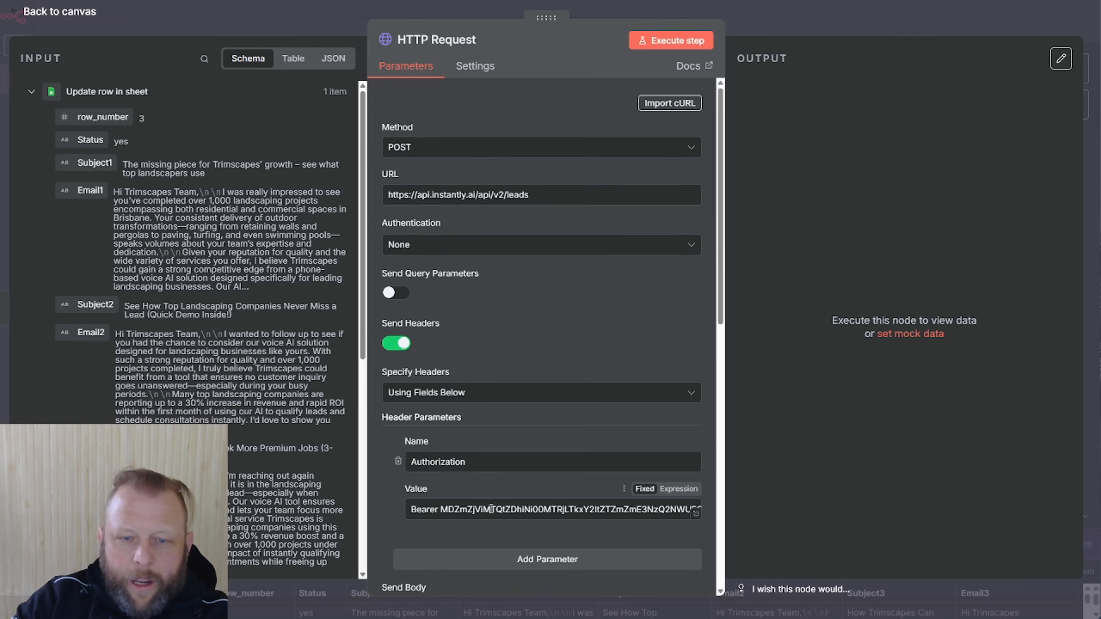
click(663, 41)
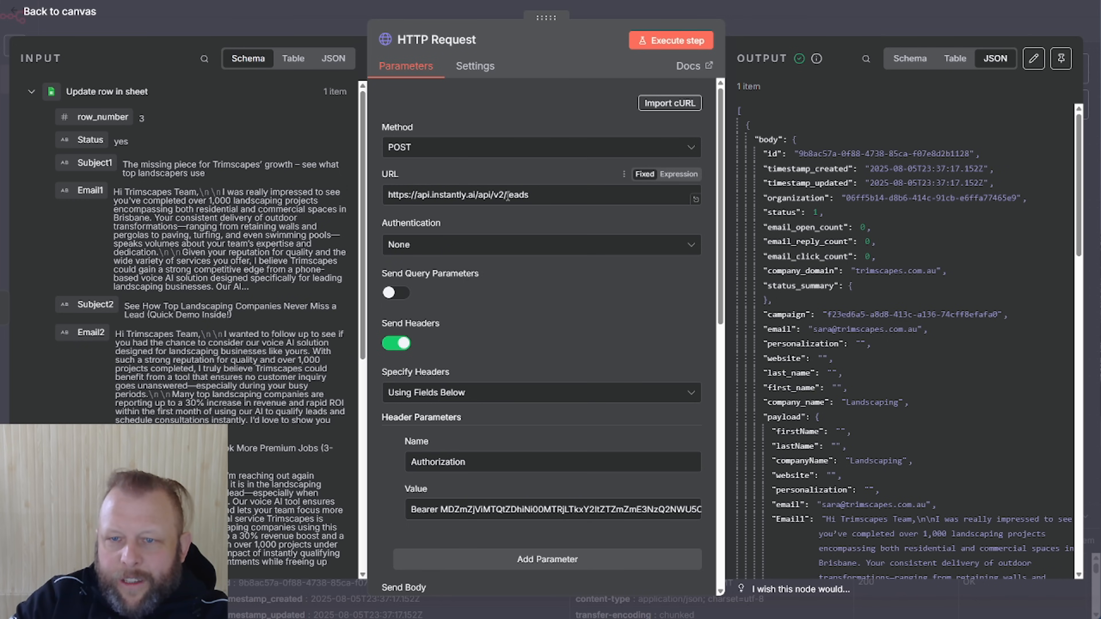
scroll(871, 264, down, 3)
scroll(872, 329, down, 7)
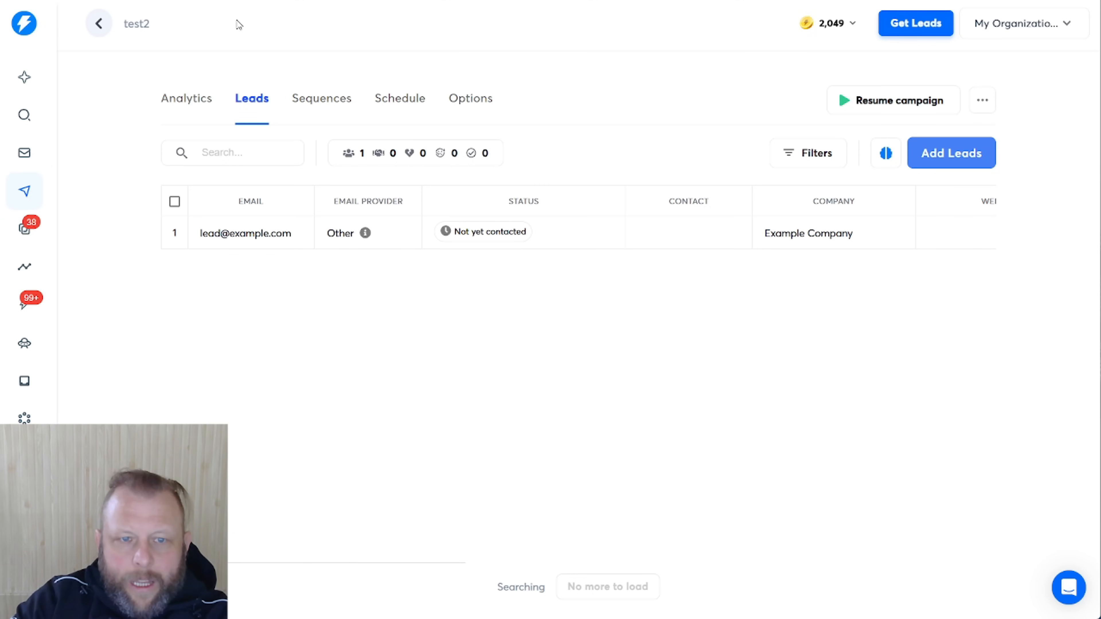
Refresh test2's leads and scroll across the new Landscaping lead's Email1–3 and Subject1–3 columns
click(319, 99)
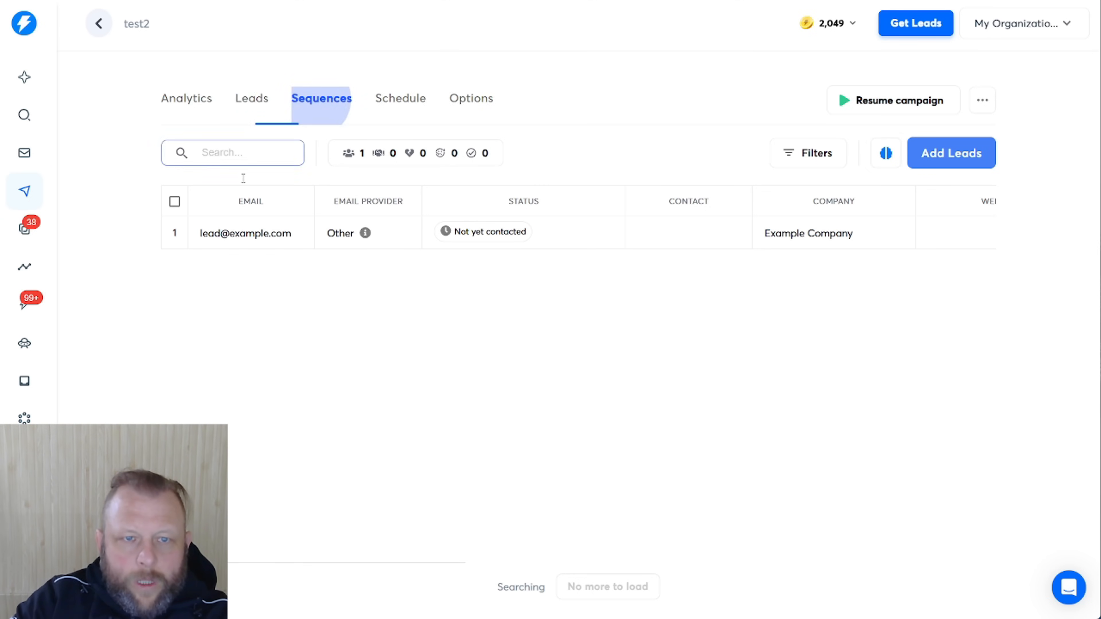
click(260, 102)
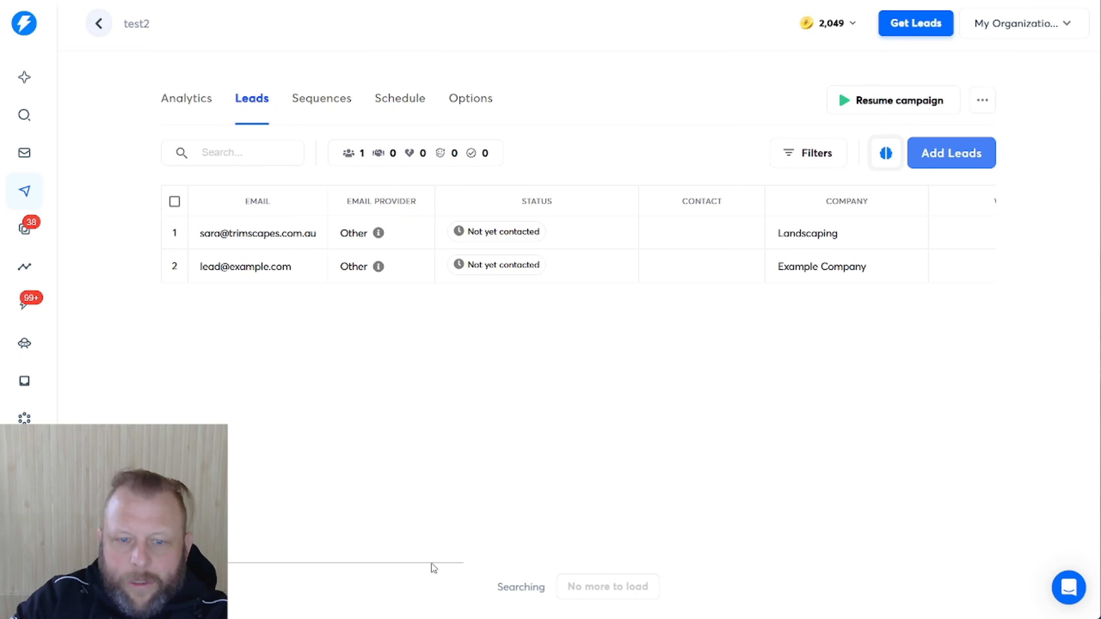
drag(432, 563, 480, 560)
drag(414, 564, 748, 563)
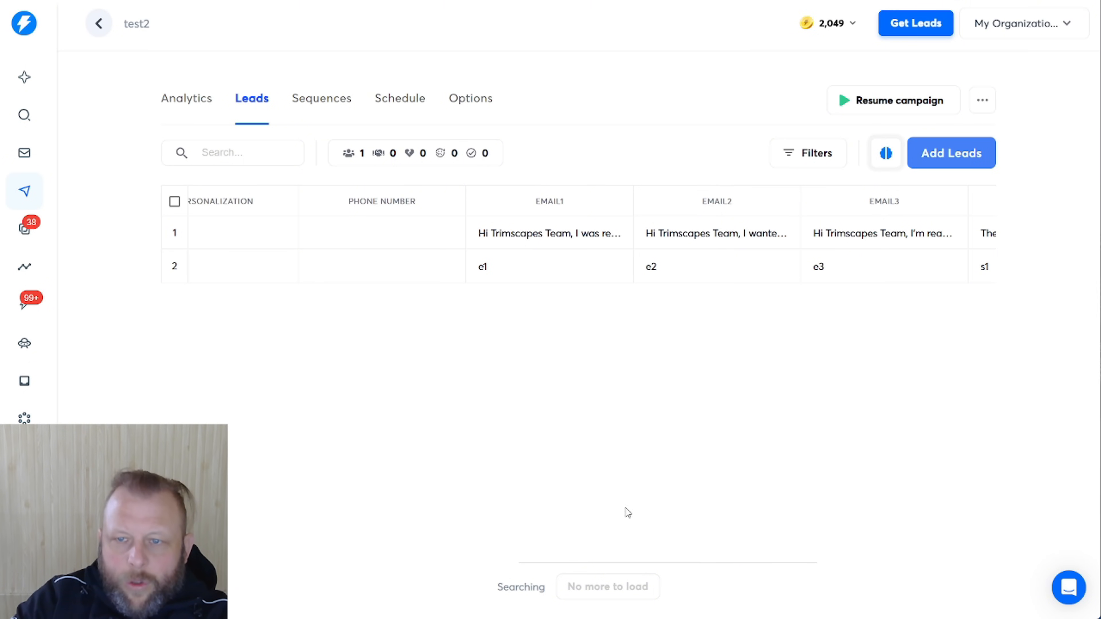
drag(625, 559, 885, 541)
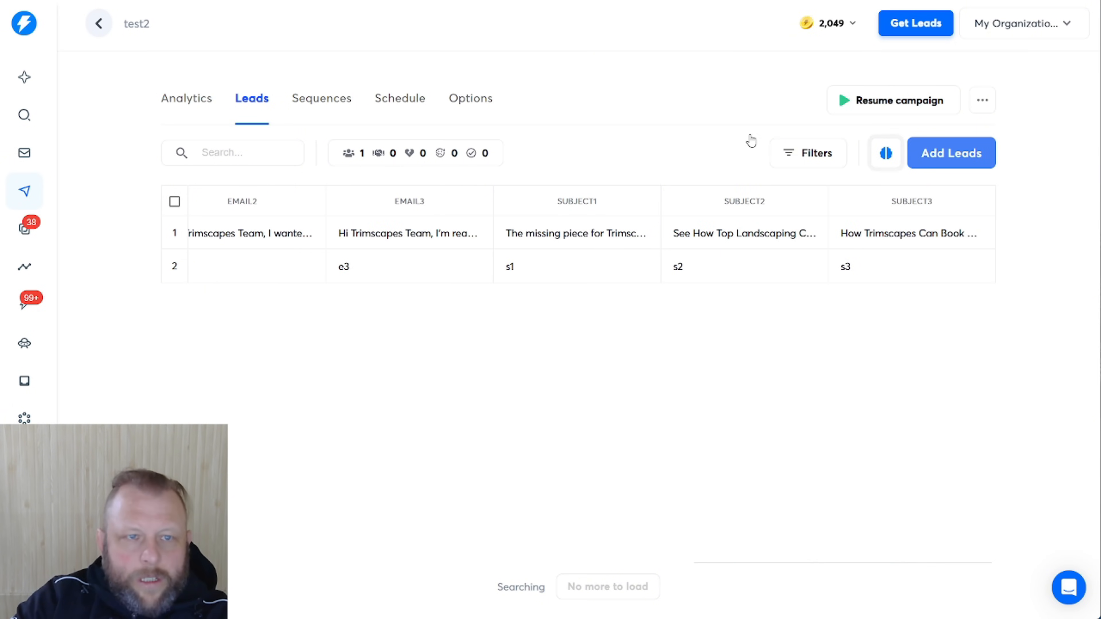
drag(786, 560, 282, 562)
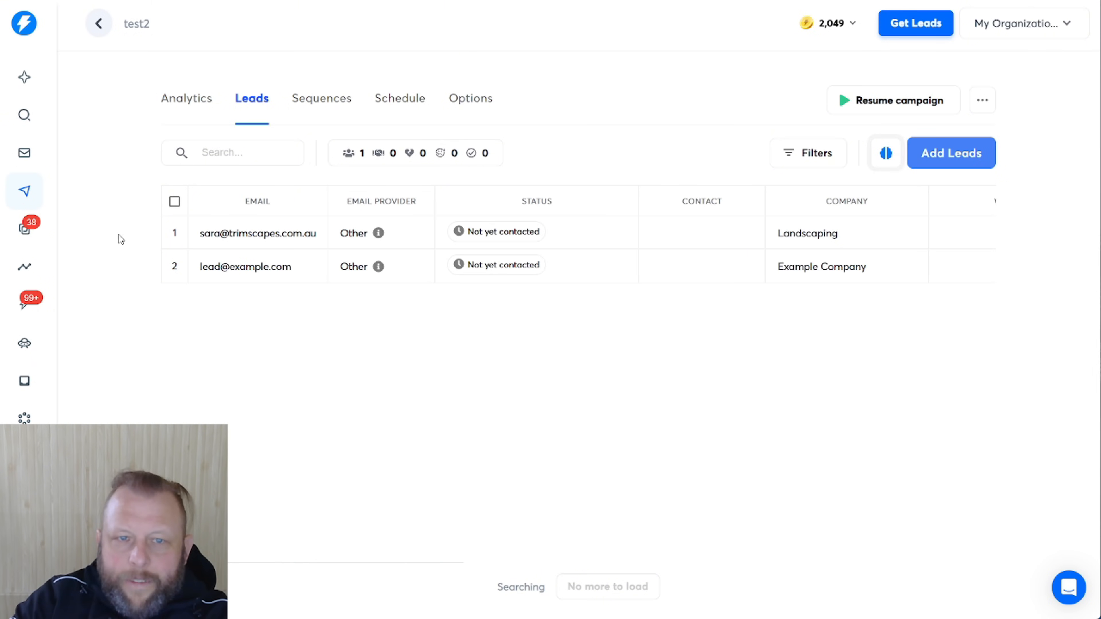
Delete two steps from the test2 sequence, leaving only one step
click(319, 99)
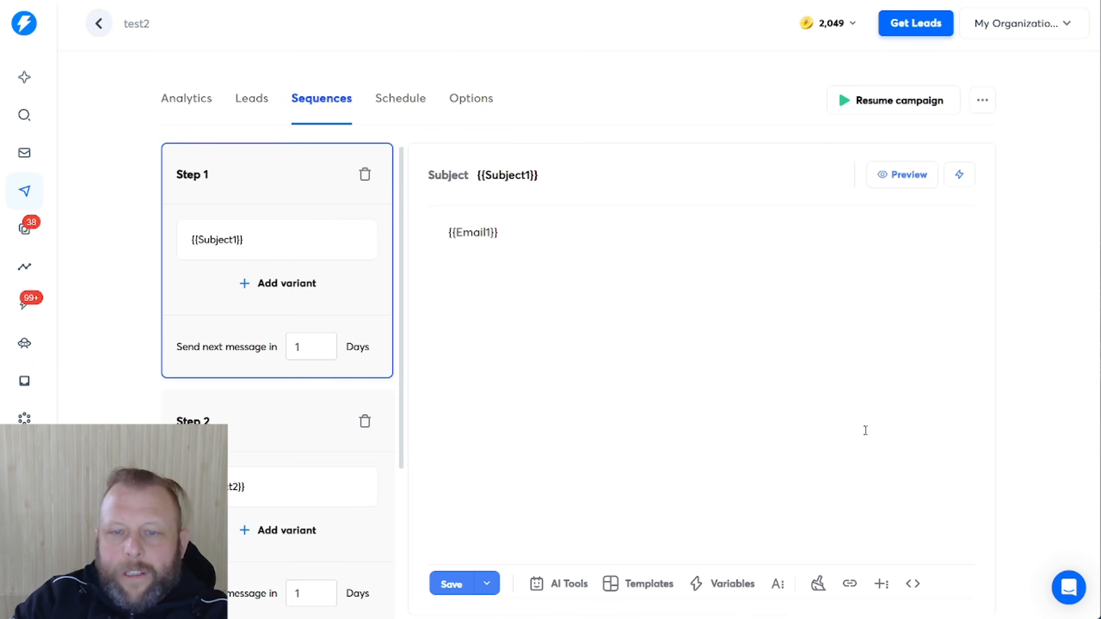
scroll(780, 320, down, 1)
scroll(770, 324, up, 1)
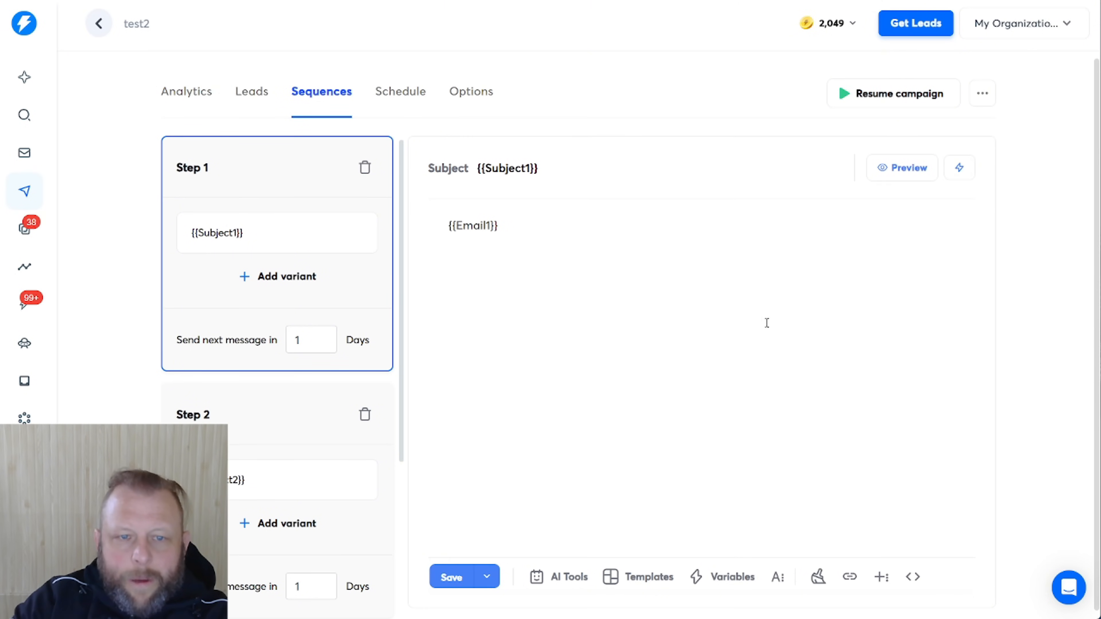
click(363, 175)
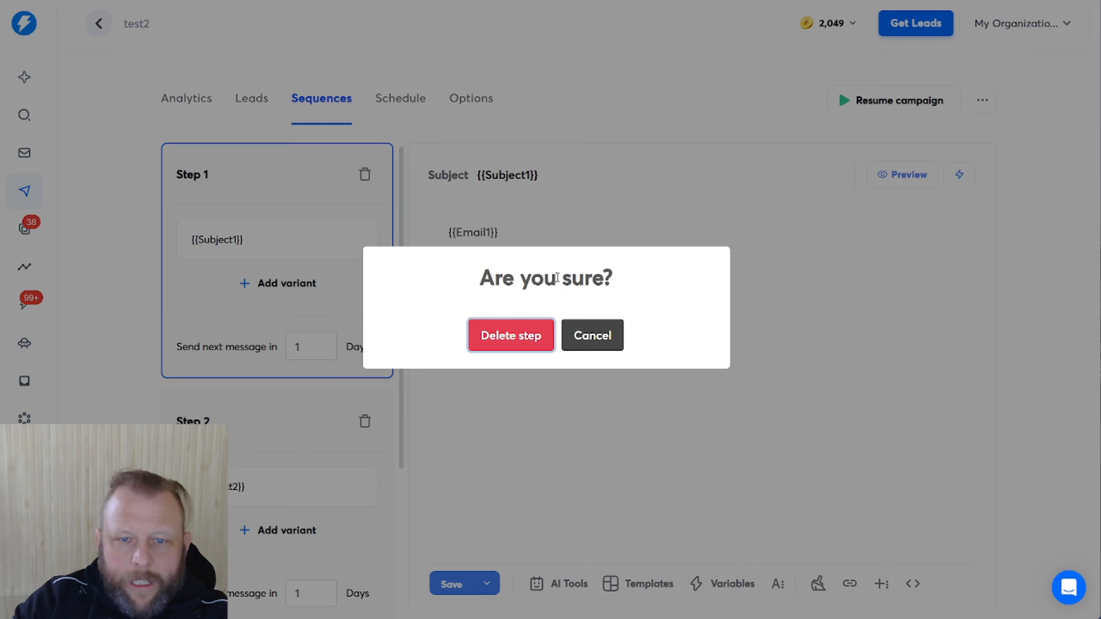
click(509, 335)
click(364, 174)
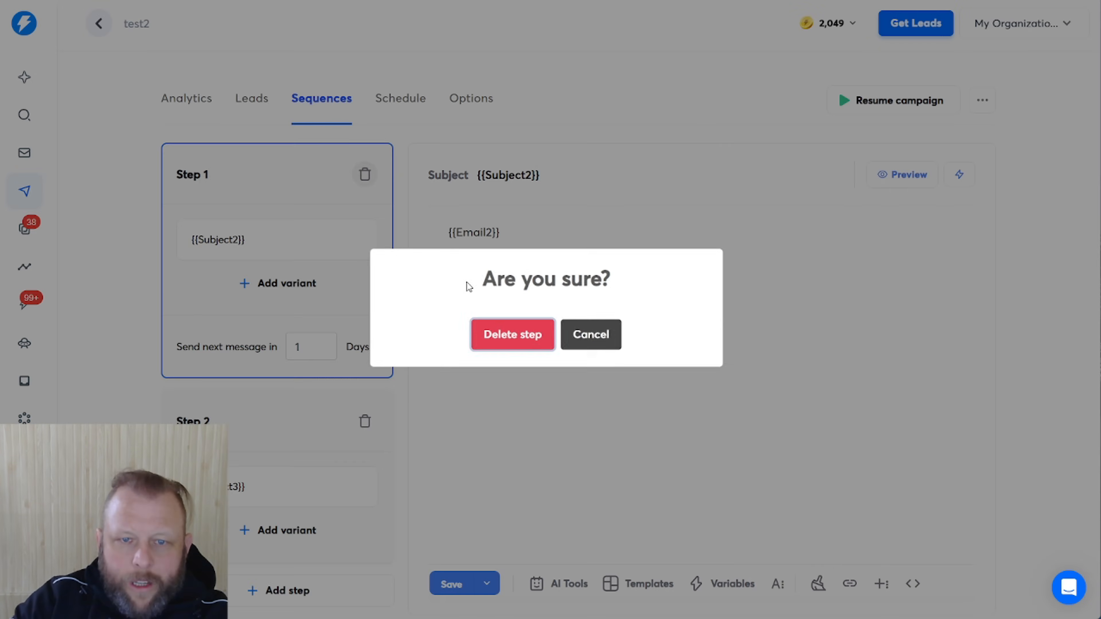
click(507, 335)
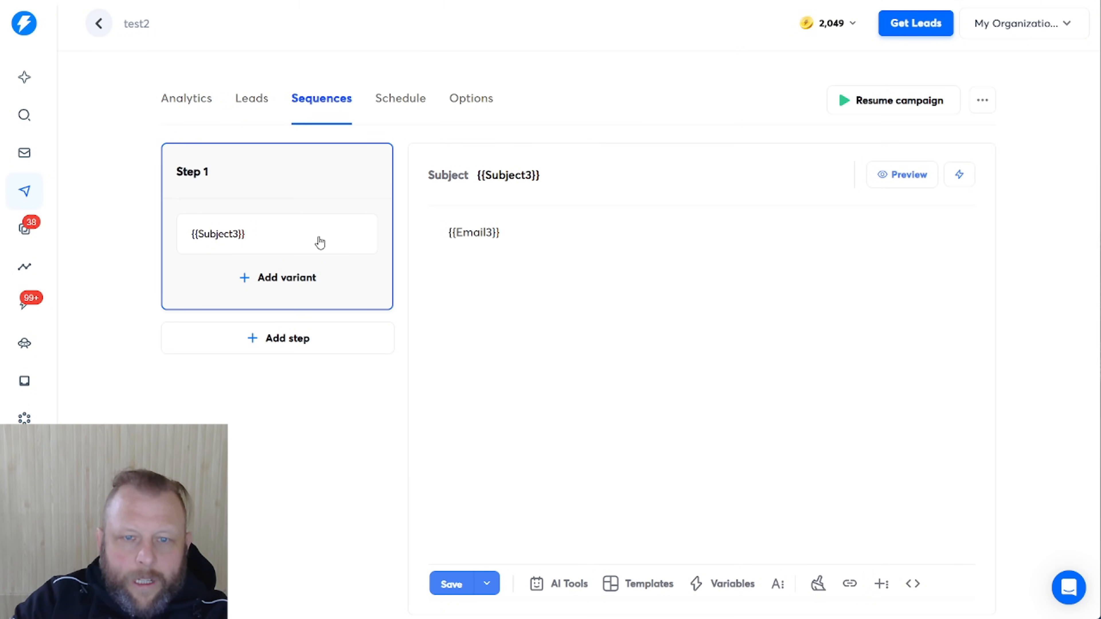
Clear the remaining step's subject variable and its {{Email3}} body text
drag(699, 184, 423, 186)
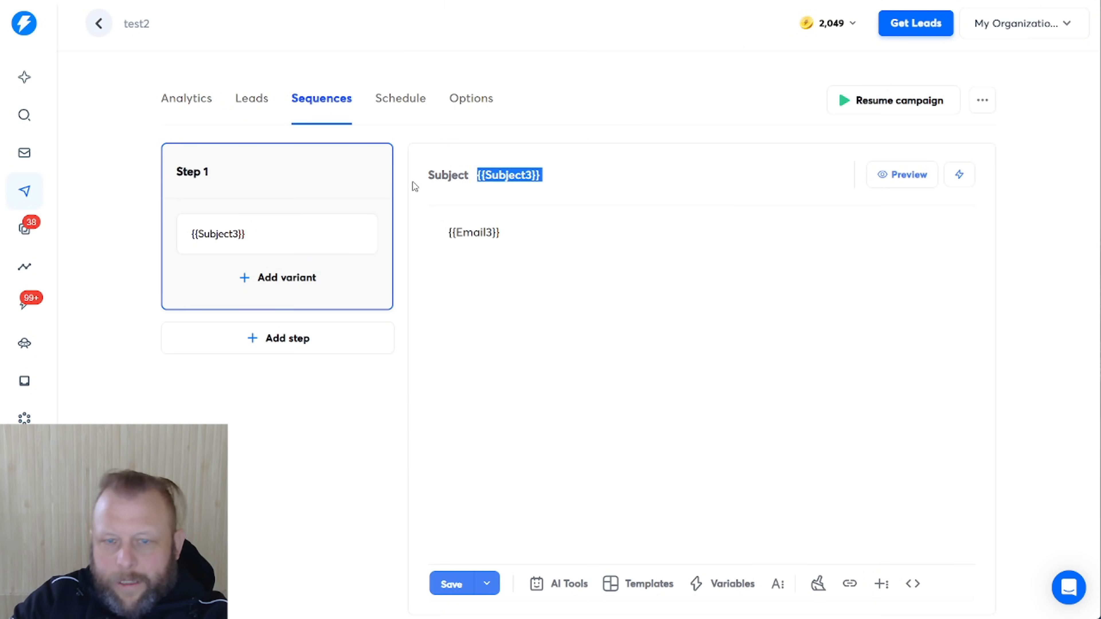
key(BackSpace)
drag(583, 253, 333, 251)
key(BackSpace)
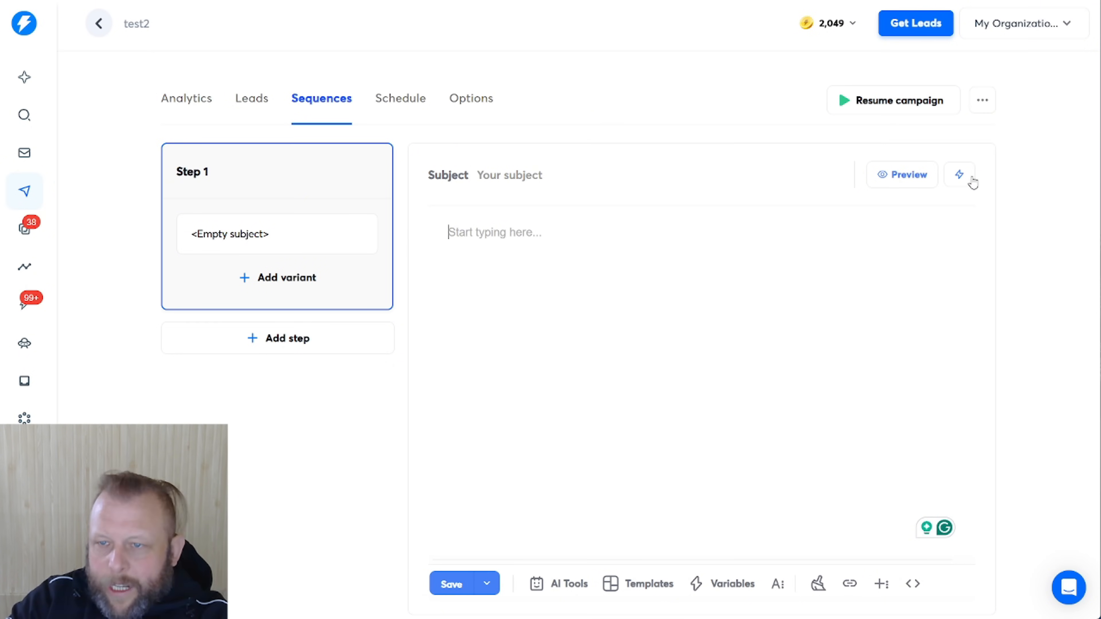
Set Step 1's subject to the {{Subject1}} variable, removing a stray {{Email1}}
click(961, 177)
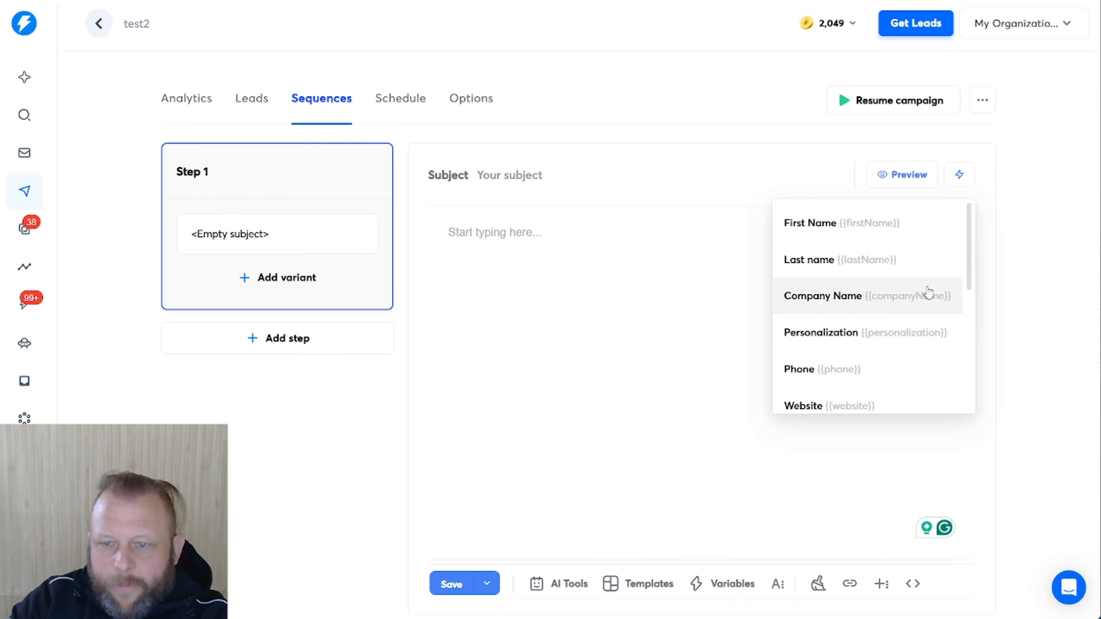
scroll(926, 290, down, 5)
click(823, 320)
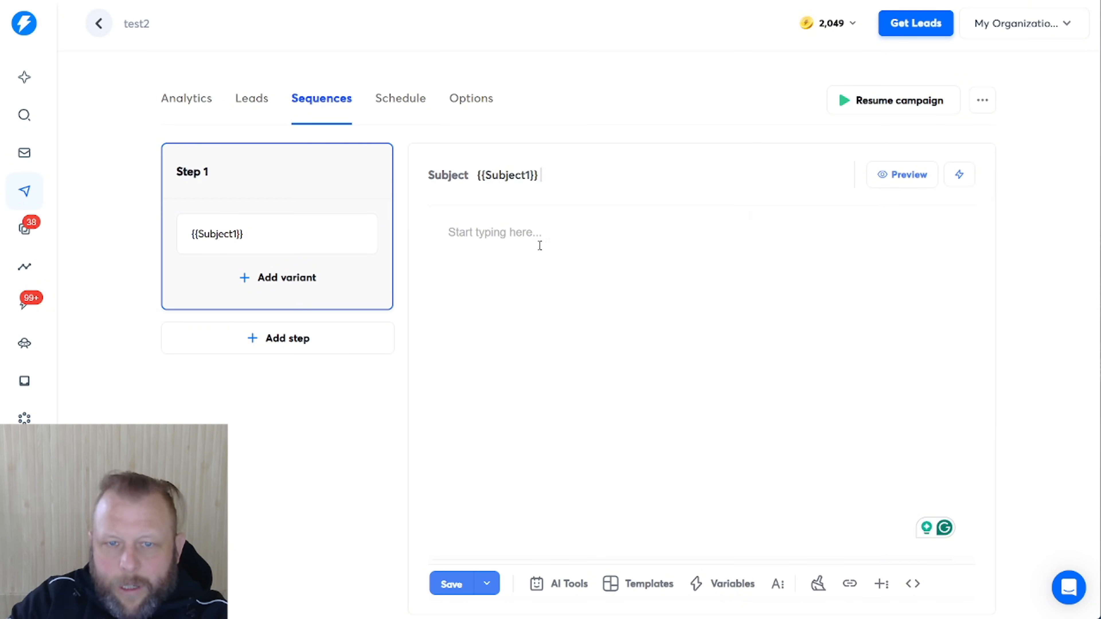
click(557, 230)
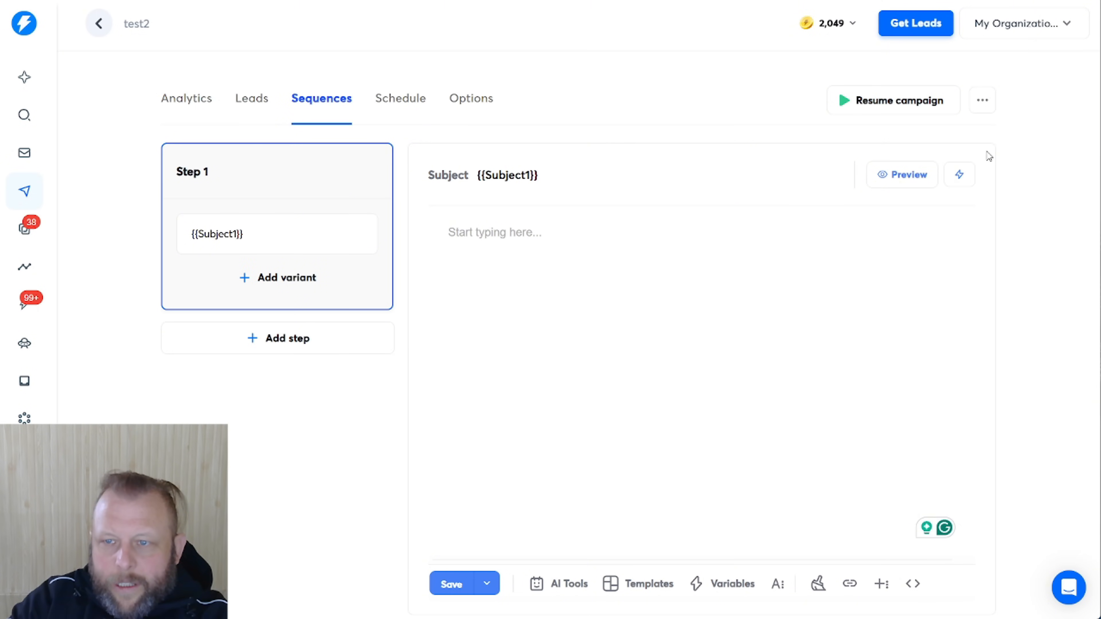
click(958, 176)
scroll(904, 269, up, 3)
click(860, 323)
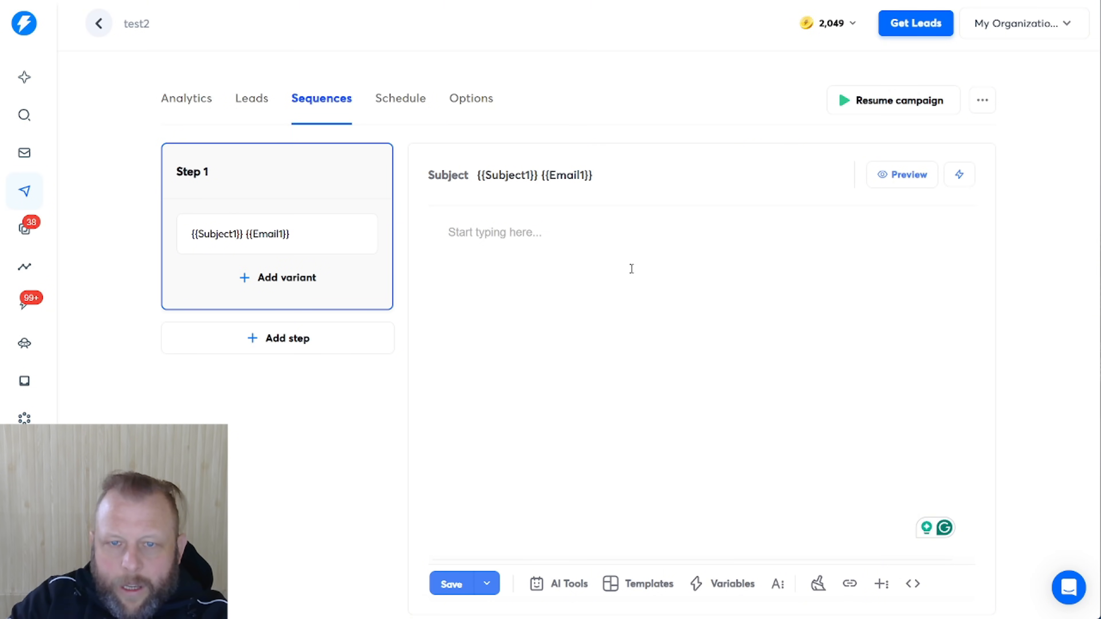
drag(661, 169, 542, 175)
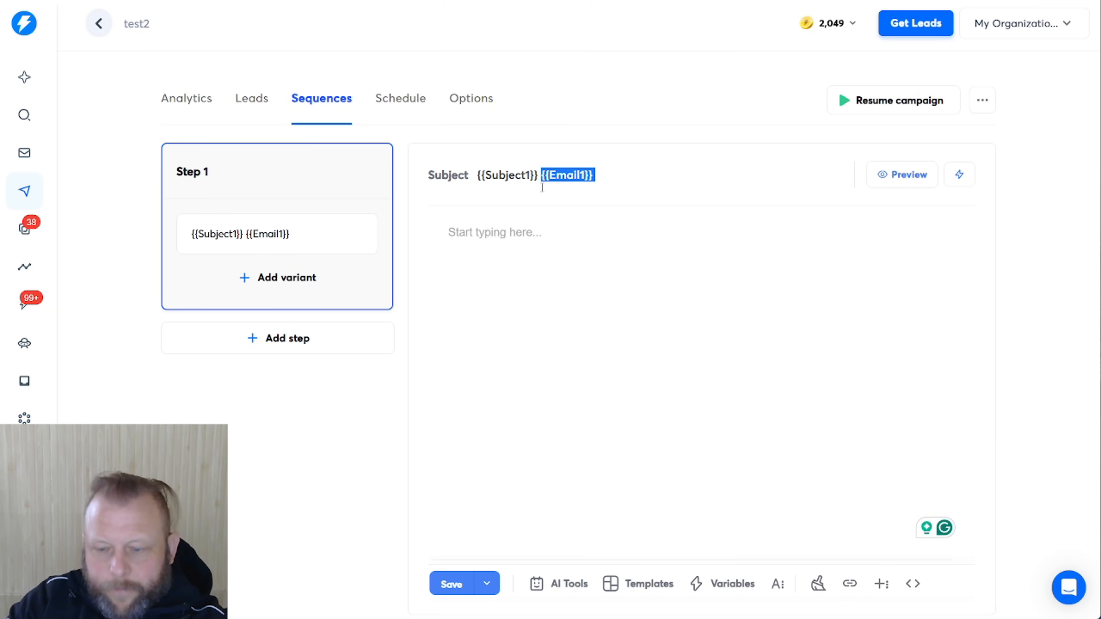
key(BackSpace)
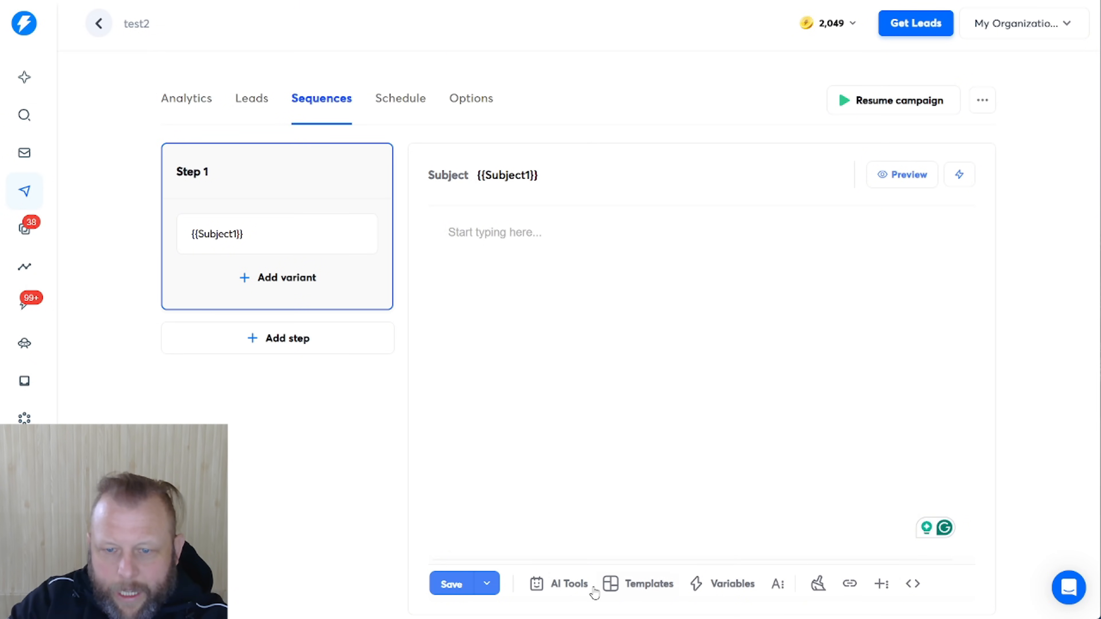
Fill the email body with {{Email1}} followed by a new line reading 'This is Cool'
click(722, 584)
scroll(646, 361, down, 3)
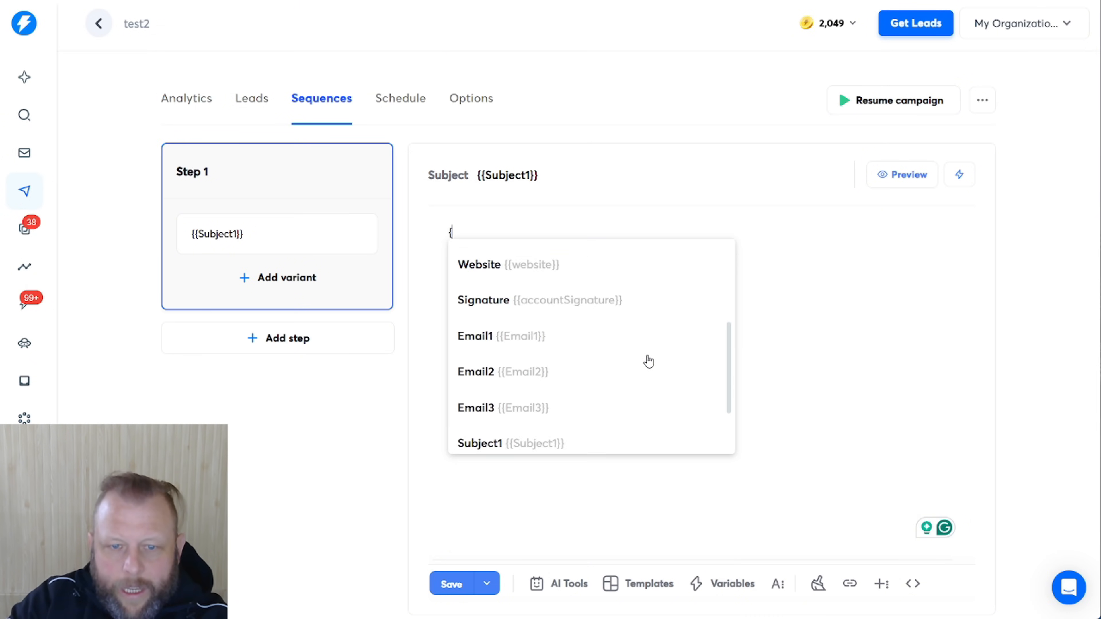
click(623, 341)
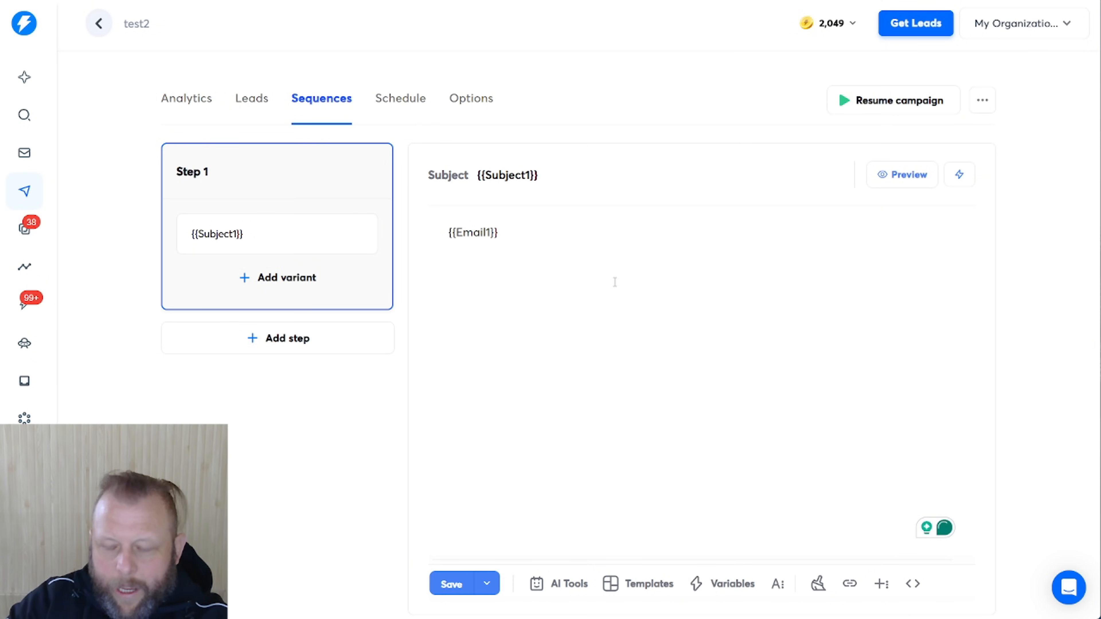
key(Return)
key(Return)
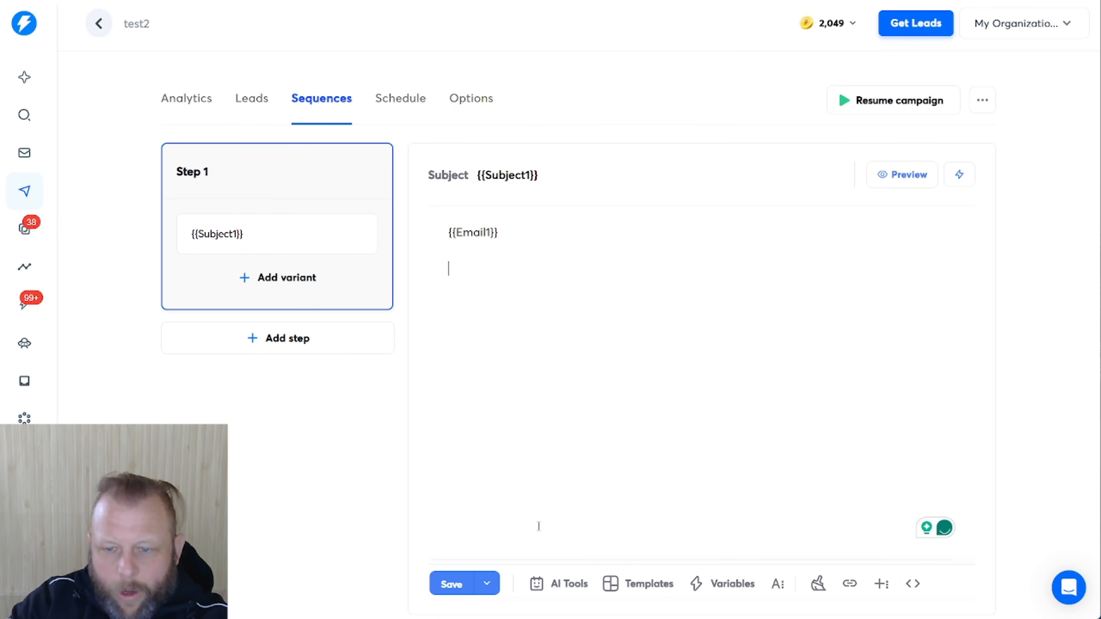
text(This is Cool)
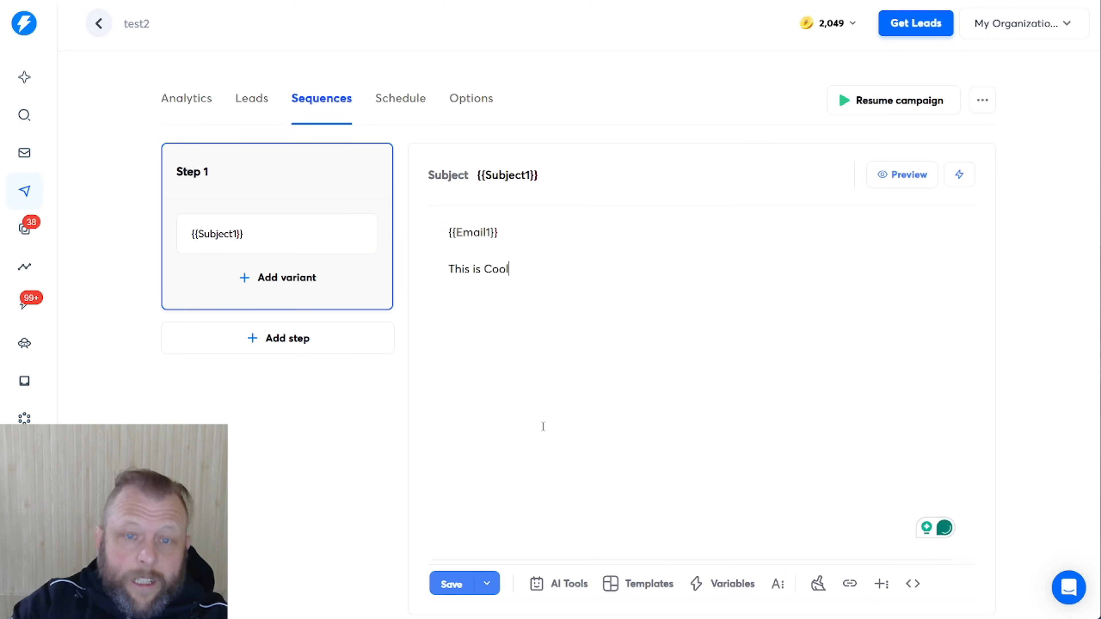
click(264, 338)
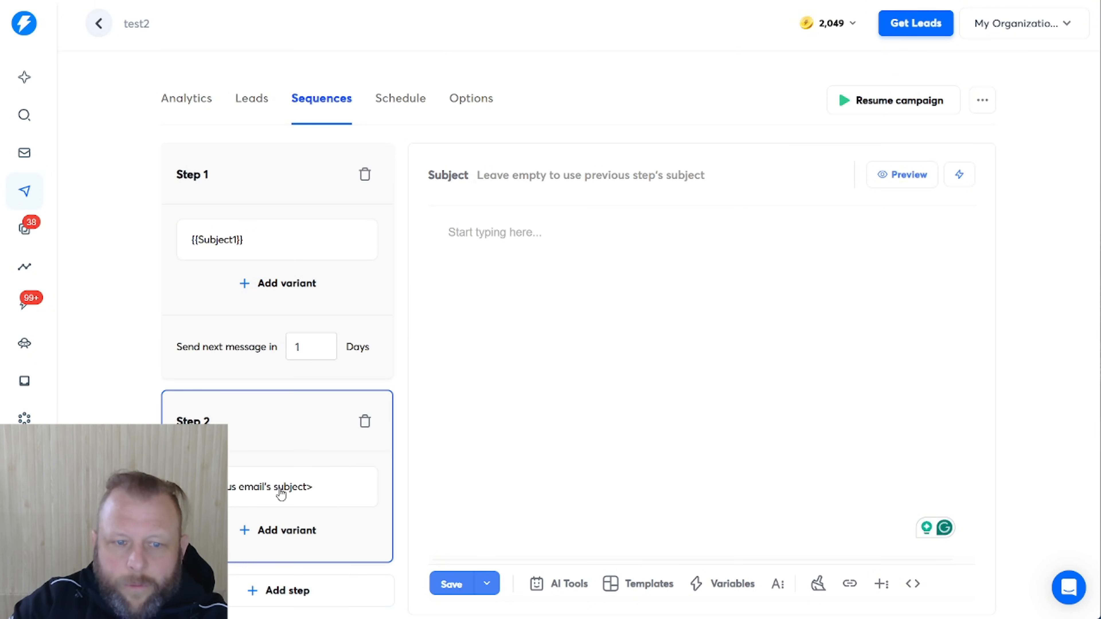
Set step 2's subject to the {{Subject2}} variable
click(971, 178)
click(505, 181)
click(959, 174)
scroll(875, 337, down, 2)
scroll(877, 338, up, 2)
scroll(876, 342, down, 3)
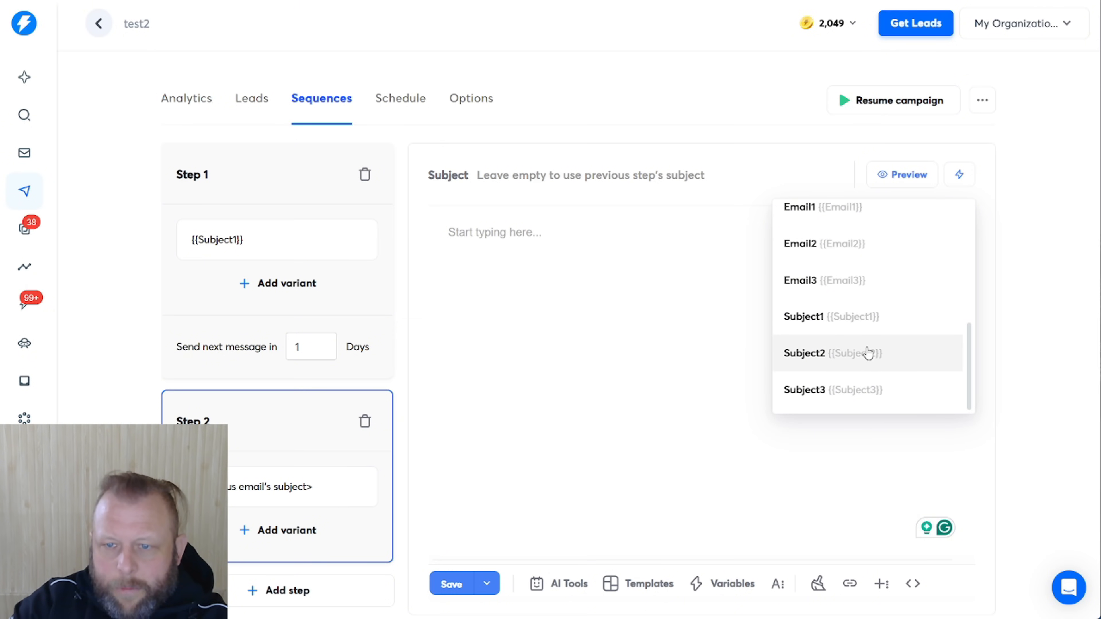
click(868, 353)
Insert {{Email2}} as step 2's email body and bring up its preview
click(645, 326)
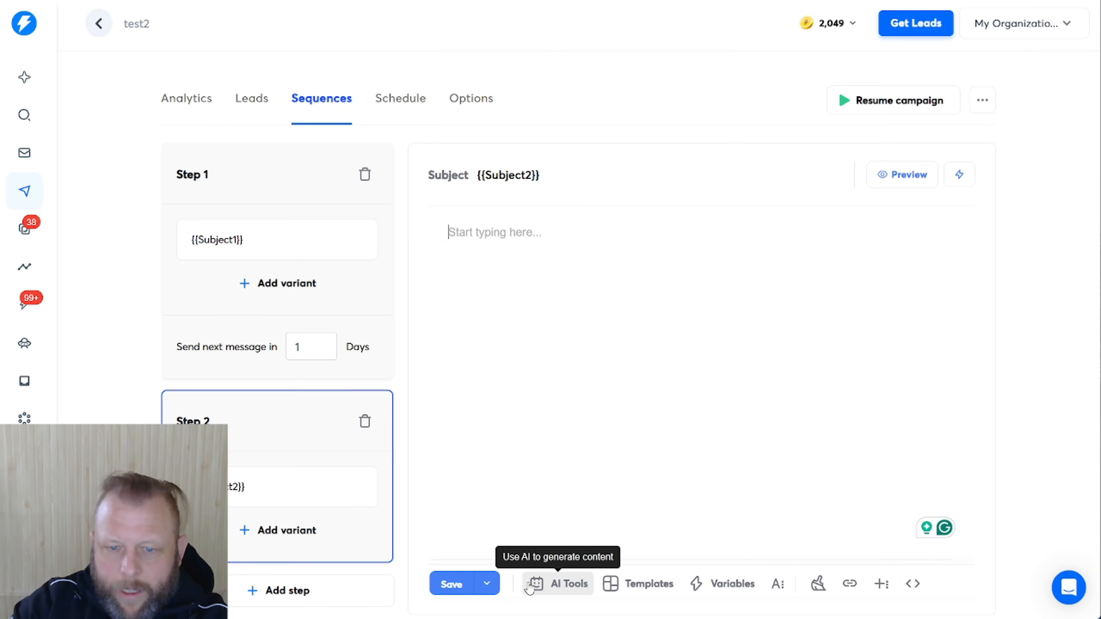
click(730, 586)
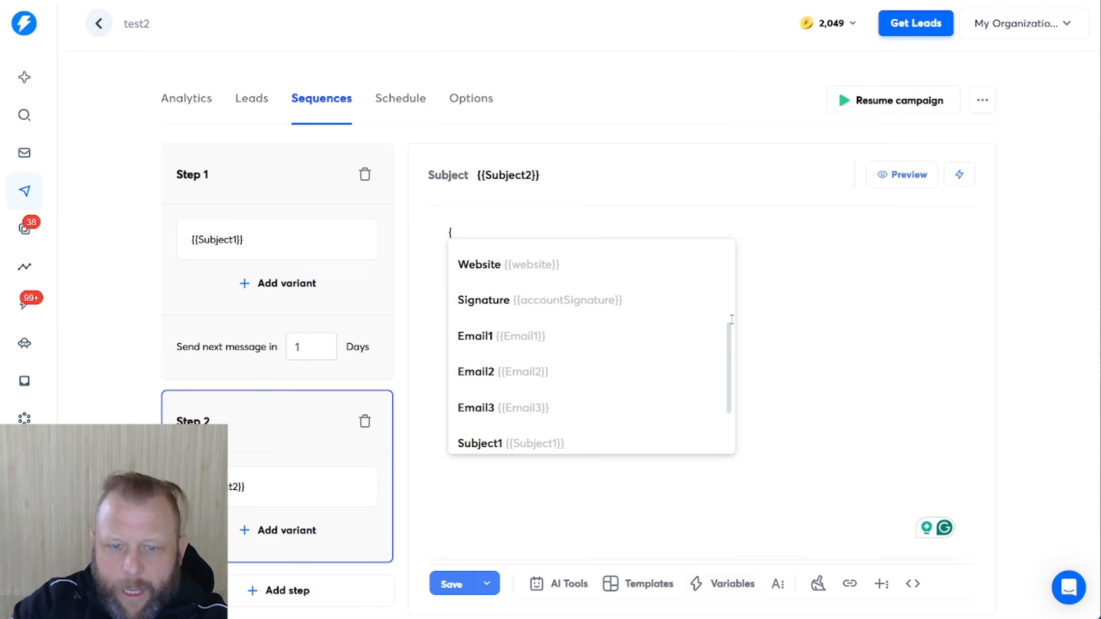
scroll(614, 364, down, 1)
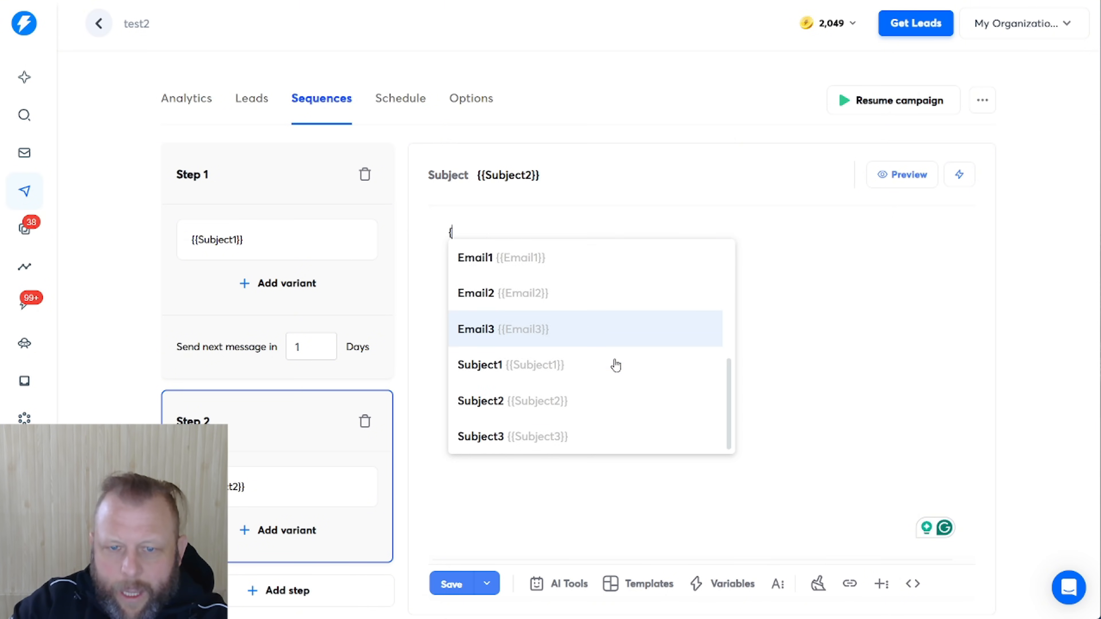
click(553, 294)
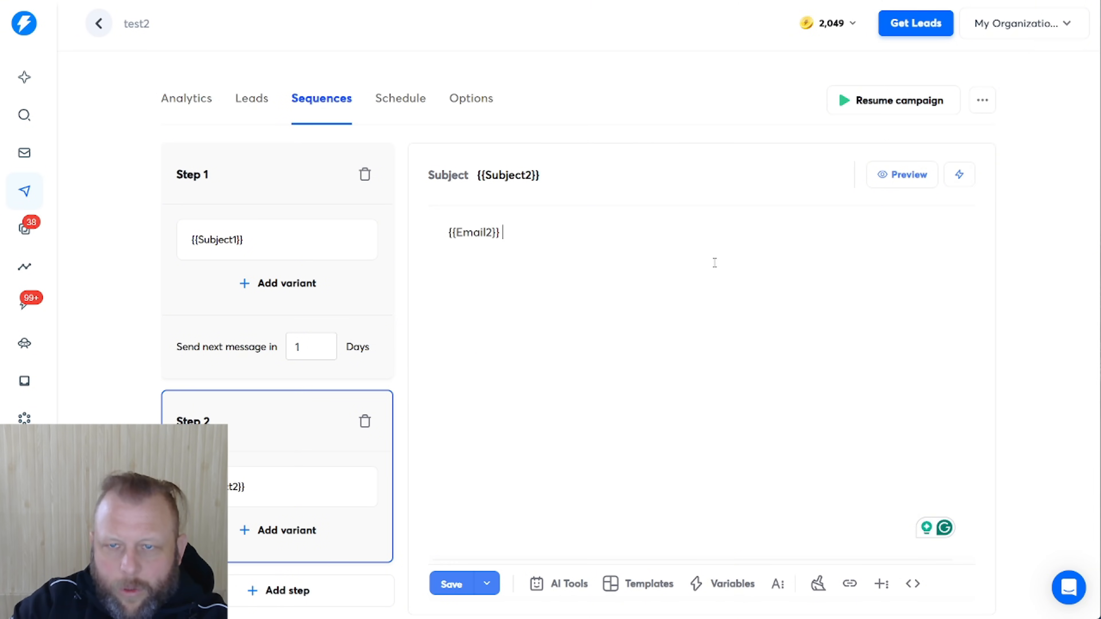
click(893, 176)
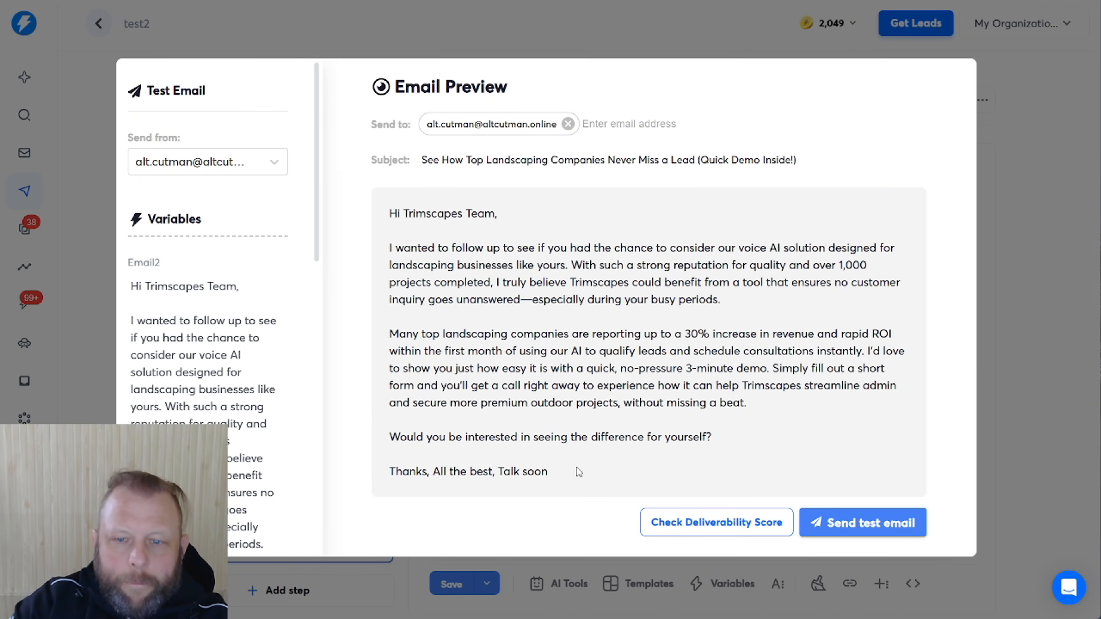
Read the Trimscapes follow-up email preview, highlighting passages, then close it
drag(577, 472, 354, 234)
drag(582, 282, 588, 296)
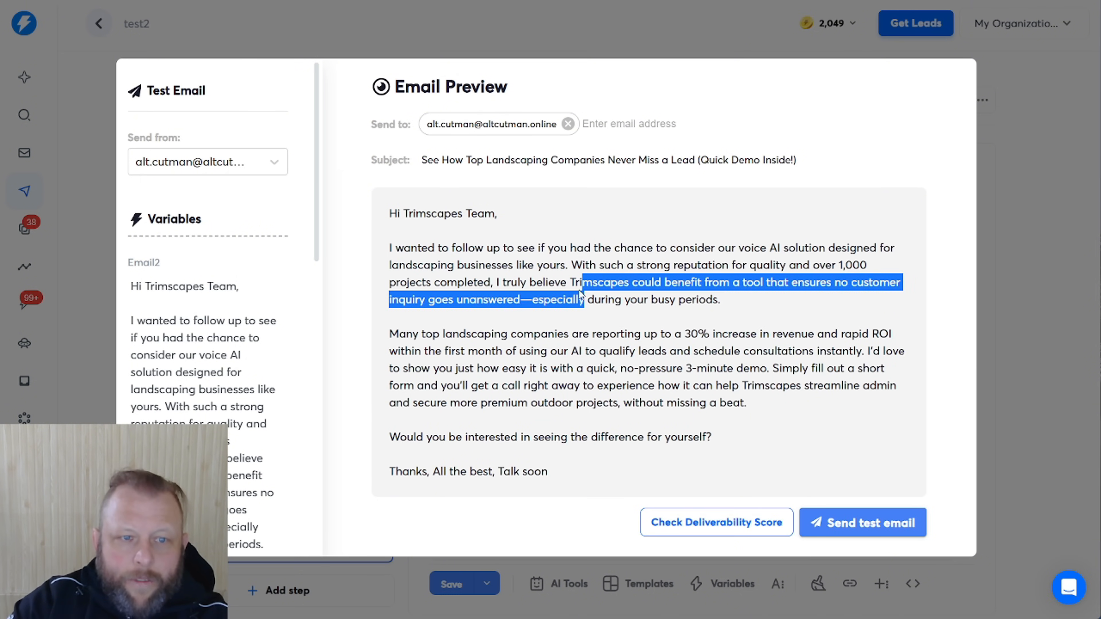
click(1038, 164)
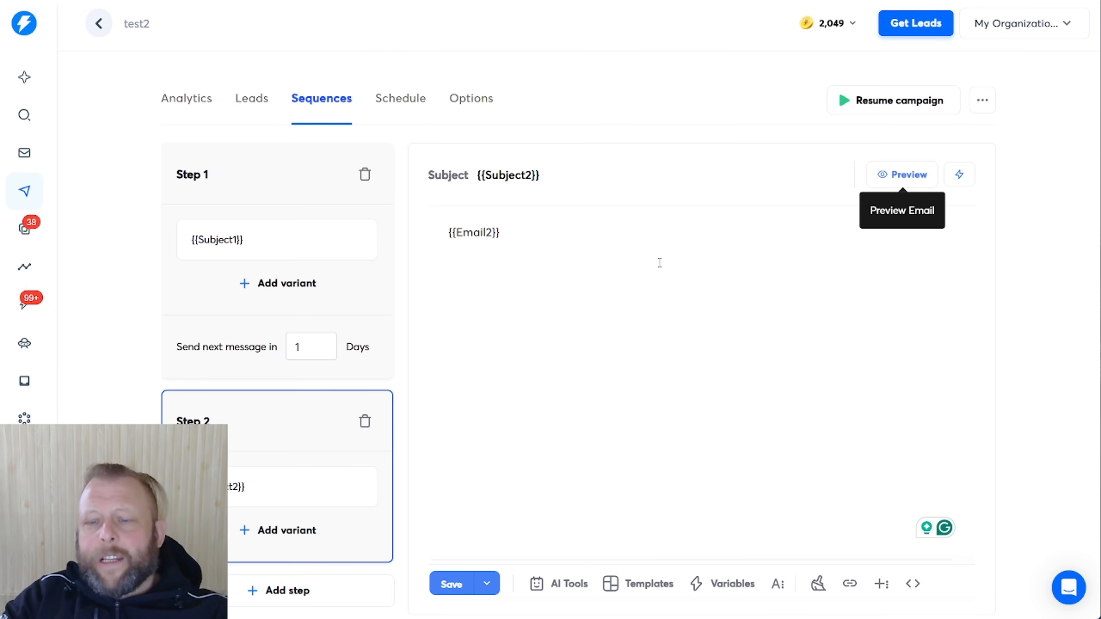
Close the HTTP Request node, fit the whole Main Scraper workflow in view, and bring the tools diagram over it
click(671, 344)
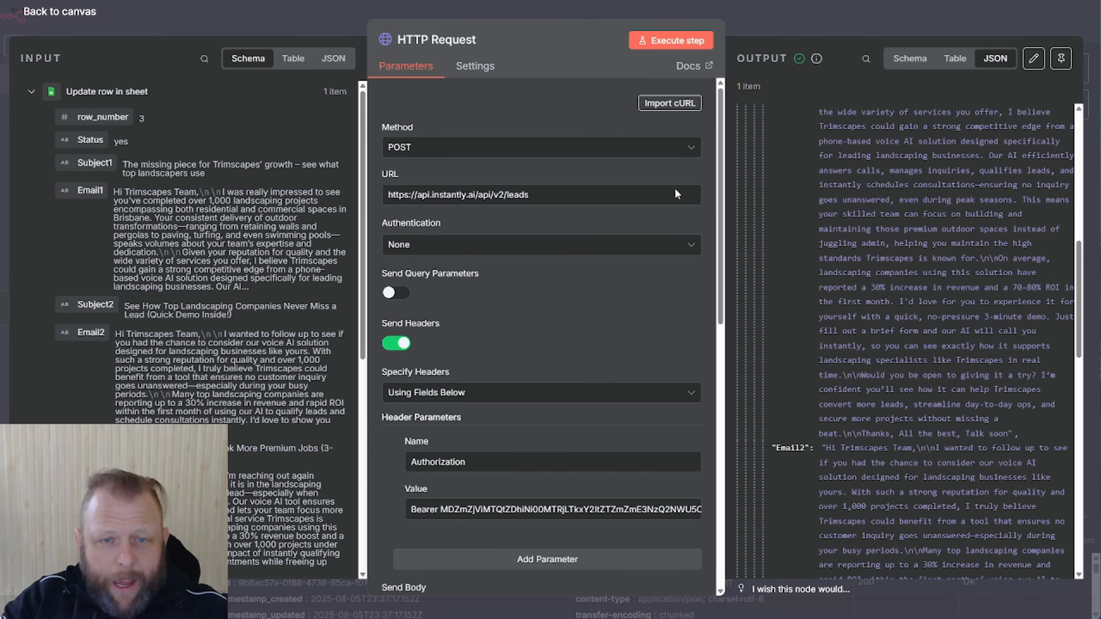
click(856, 19)
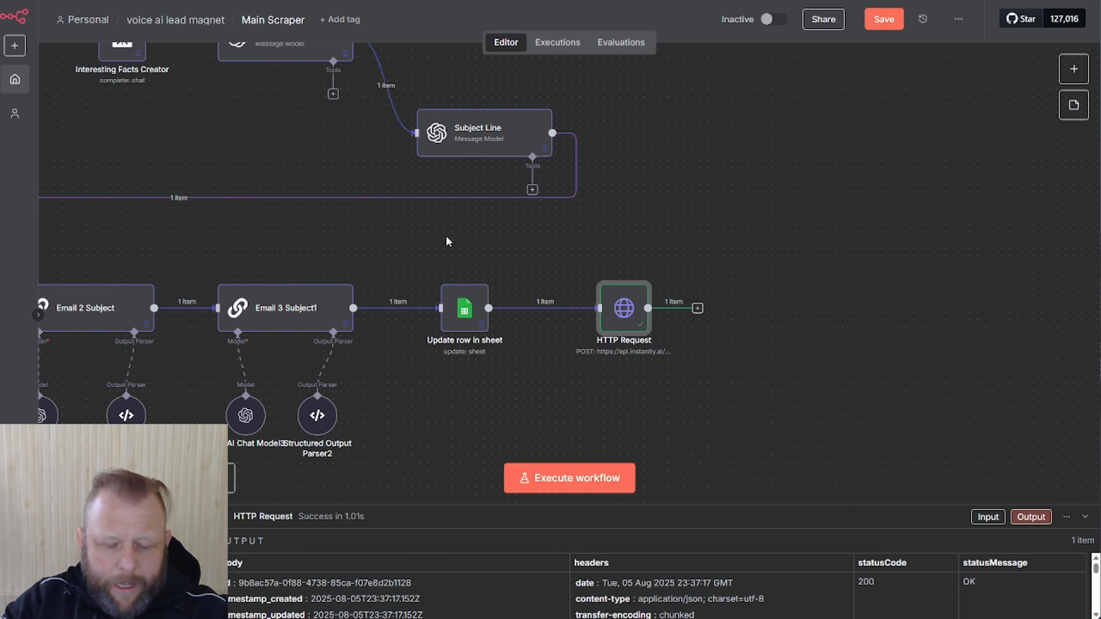
drag(412, 234, 714, 236)
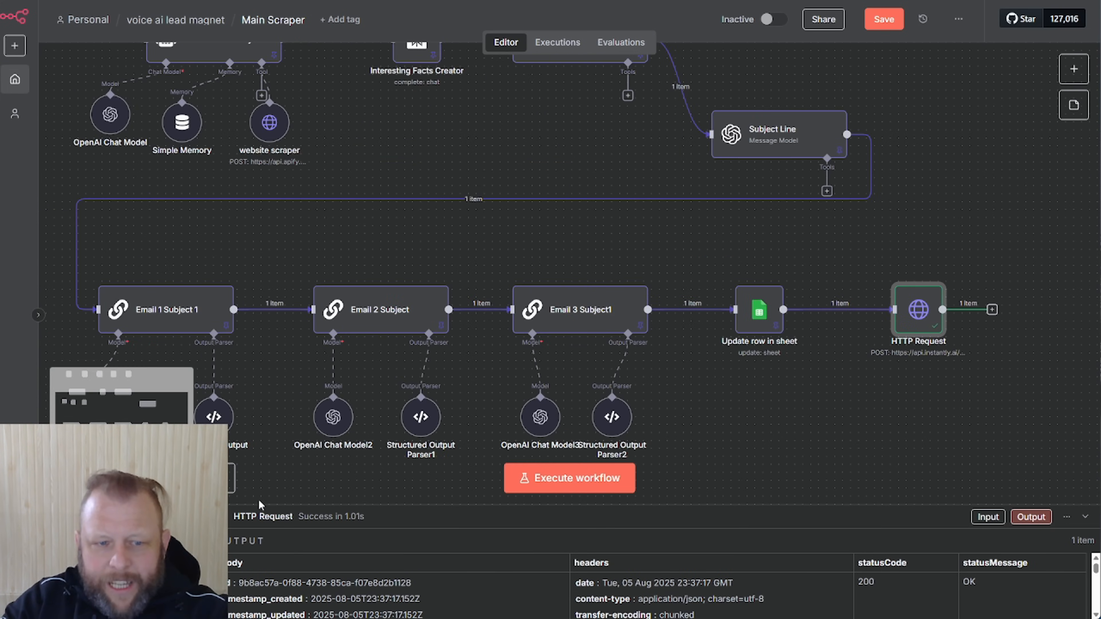
click(143, 478)
click(142, 478)
click(142, 478)
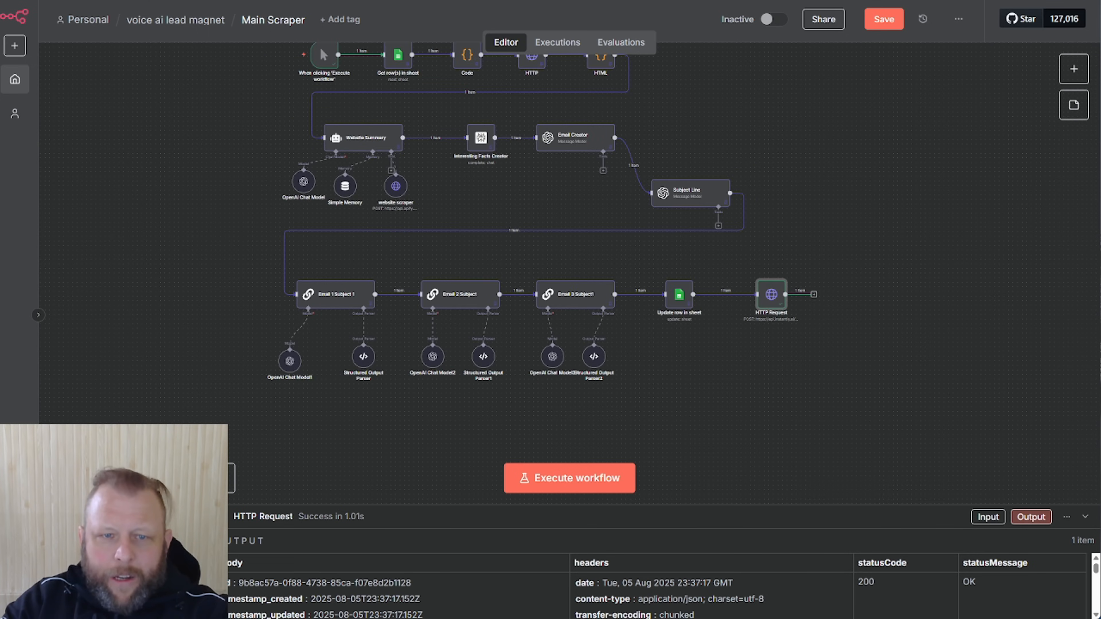
drag(188, 254, 193, 322)
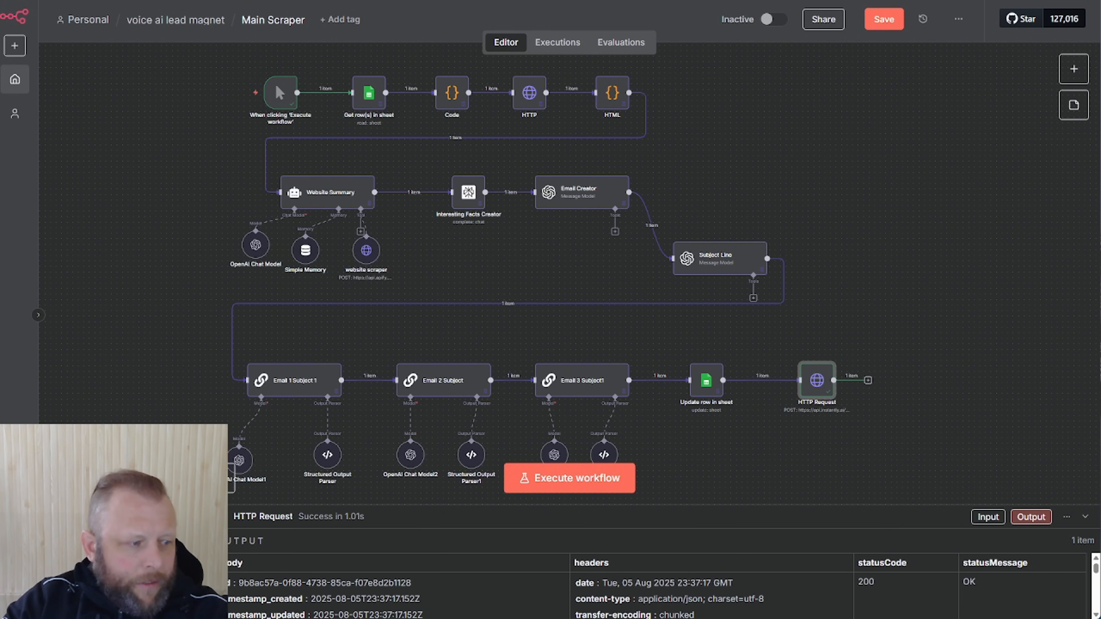
drag(77, 198, 675, 158)
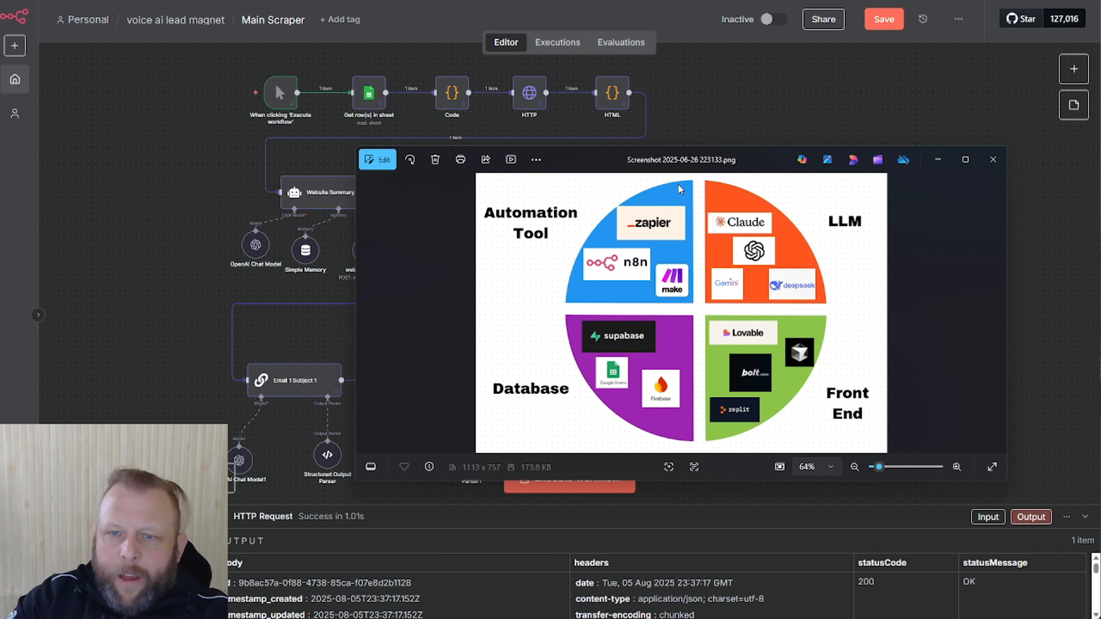
Drag the Photos tools diagram off the right screen edge to uncover the n8n workflow
drag(668, 162, 1100, 168)
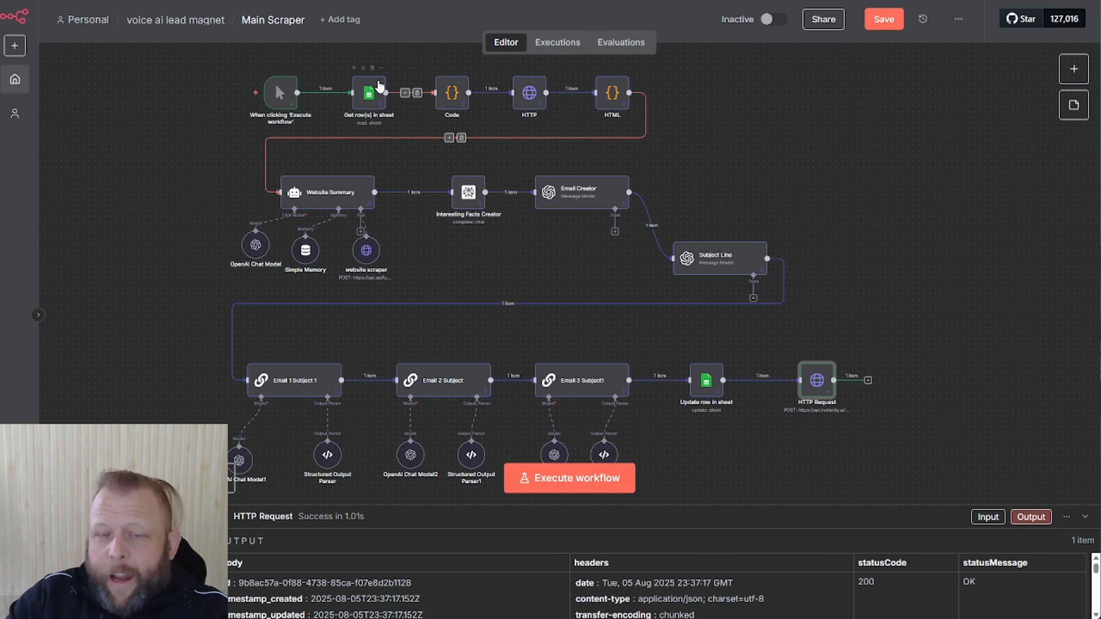
Switch to the Instantly Settings > Integrations > API Keys browser tab
mouse_move(286, 80)
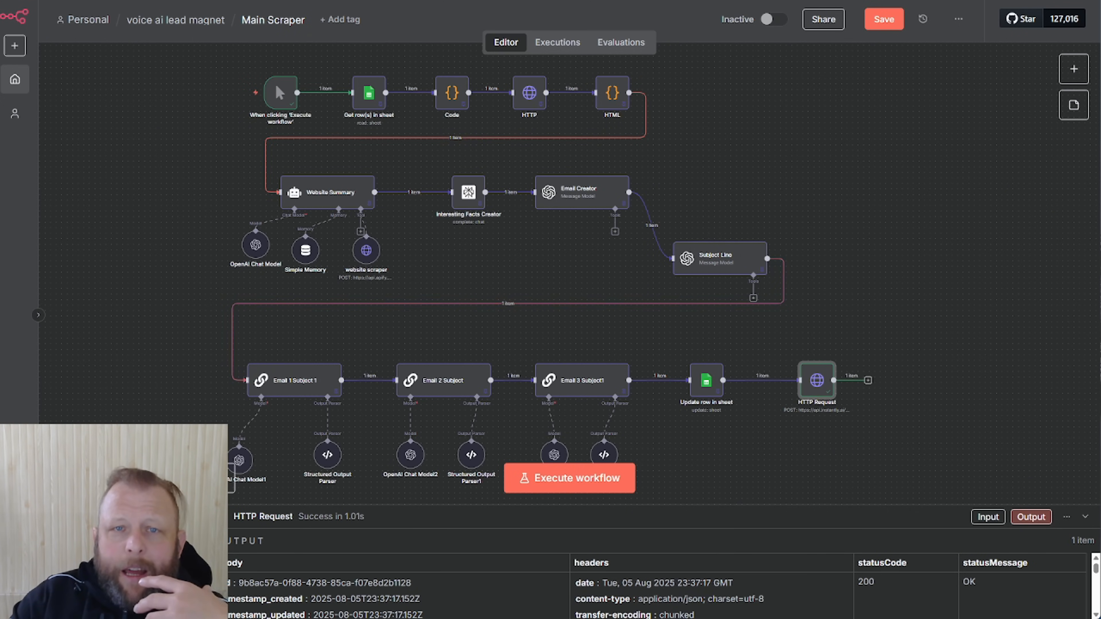
click(607, 1)
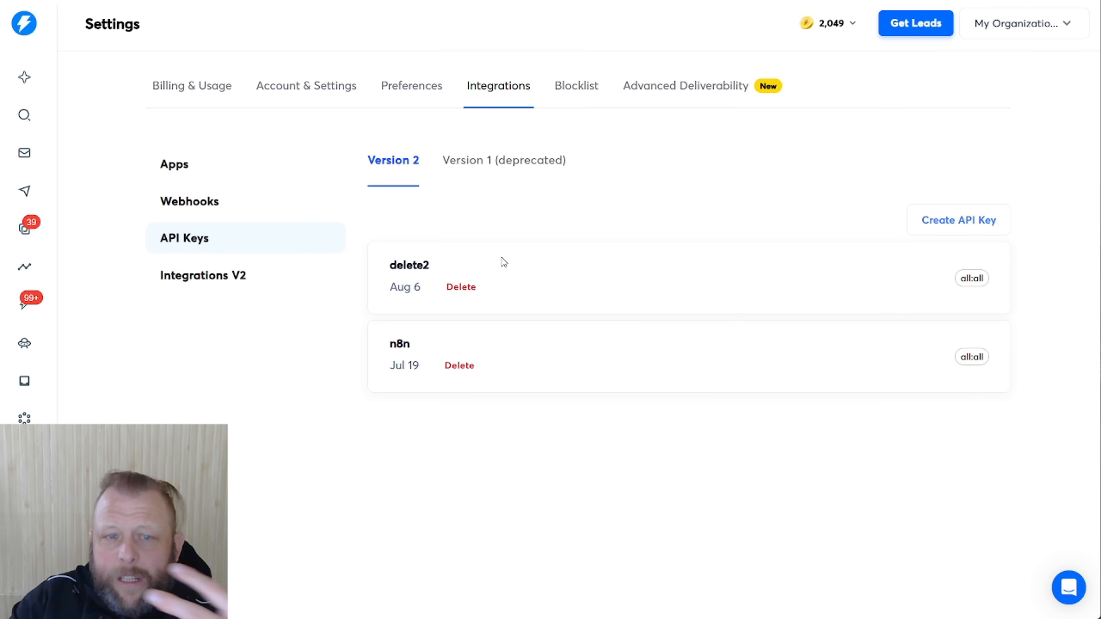
Return to the test2 campaign, dismiss the unsaved-changes warning, and save the sequence
click(685, 1)
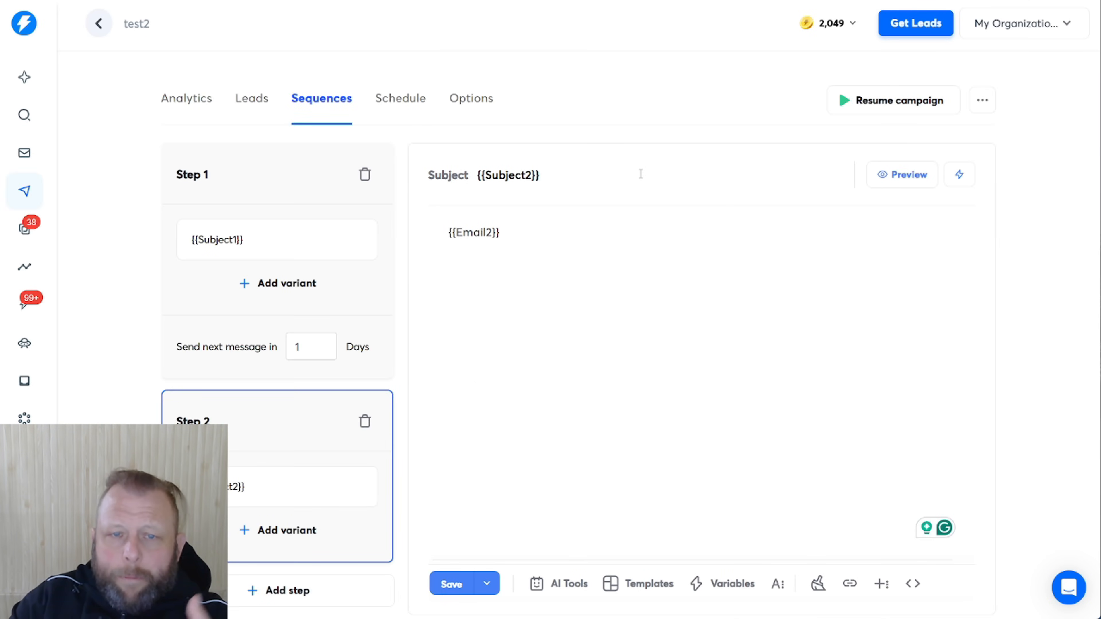
click(406, 105)
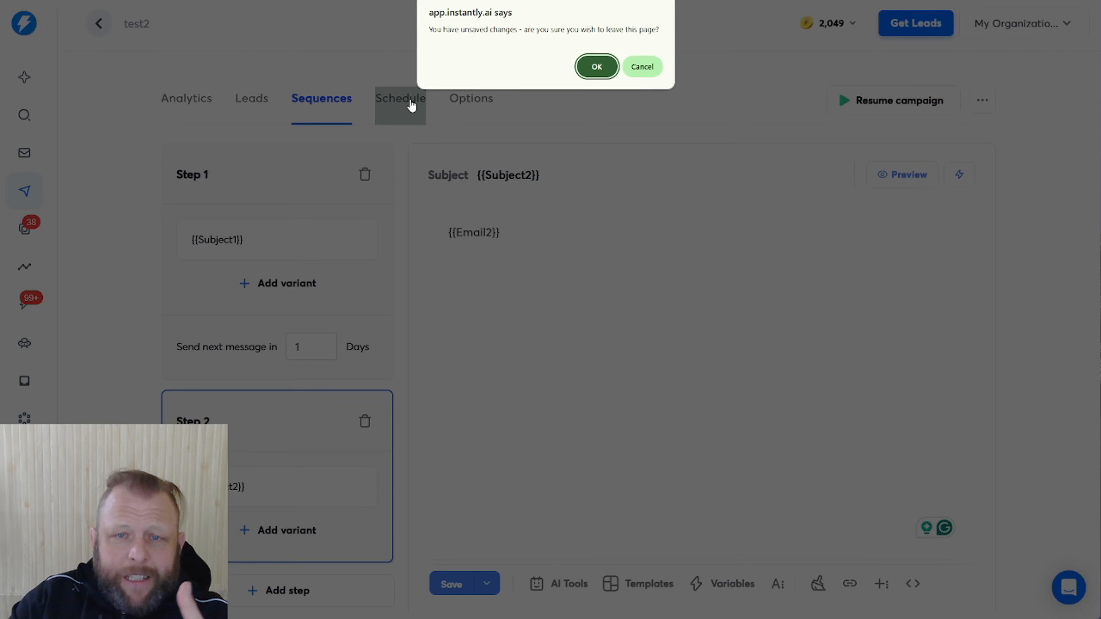
click(597, 66)
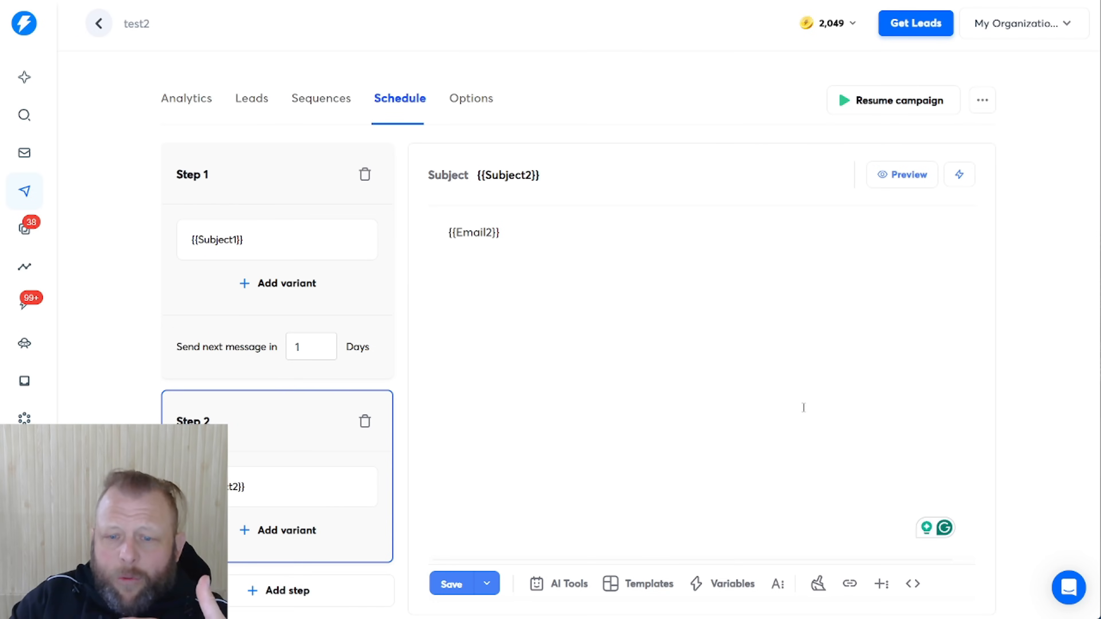
click(451, 585)
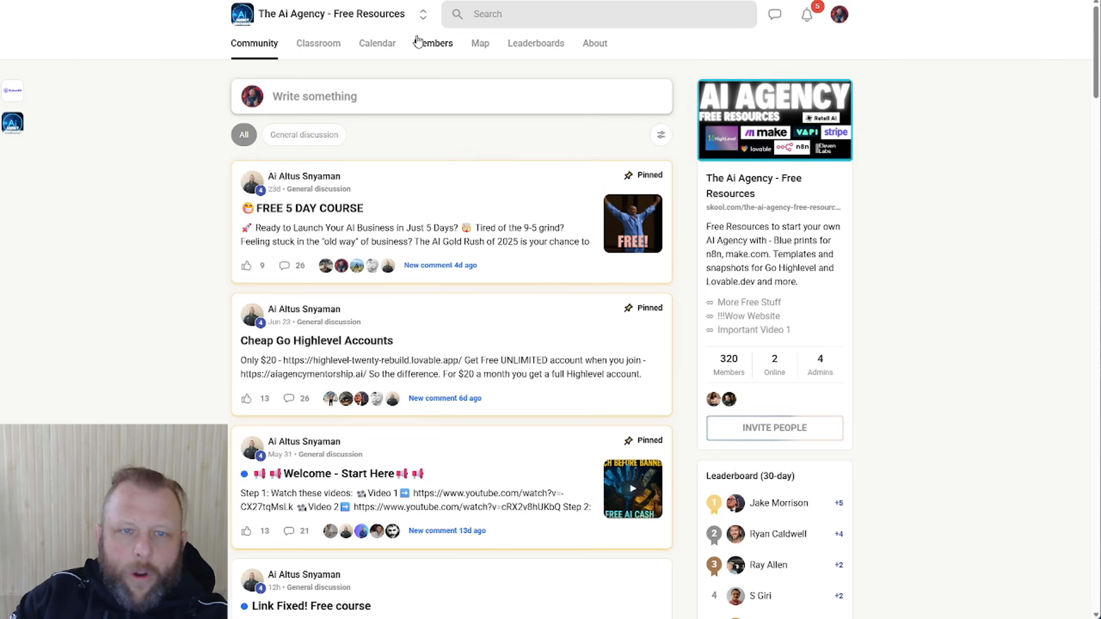
Open the Everything You Need course from the Skool Classroom and view its Mobile App lesson
click(324, 46)
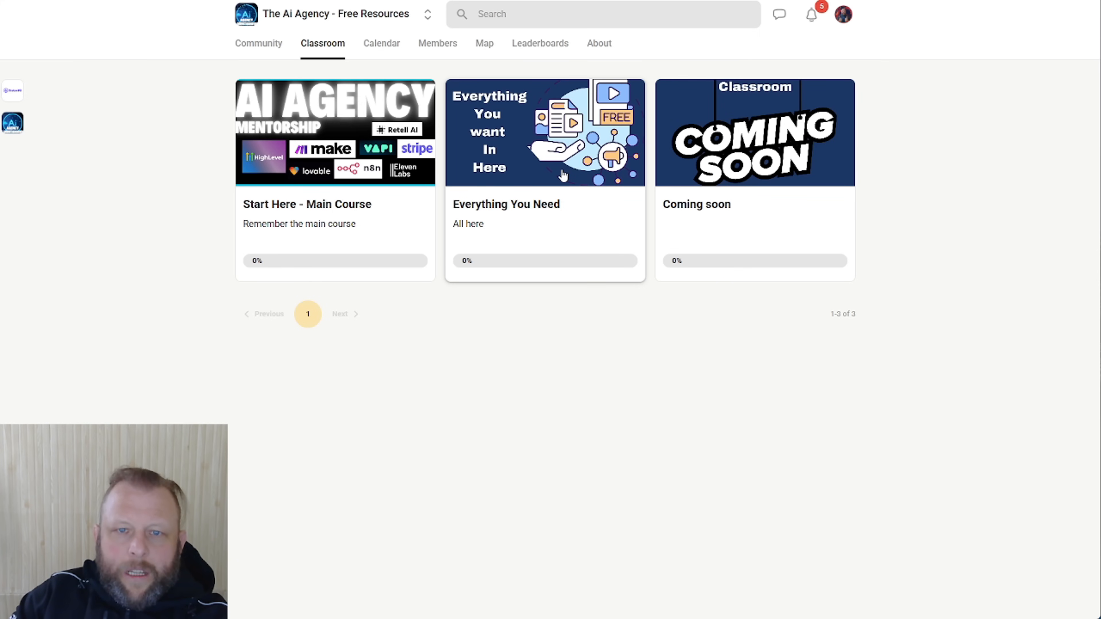
click(558, 171)
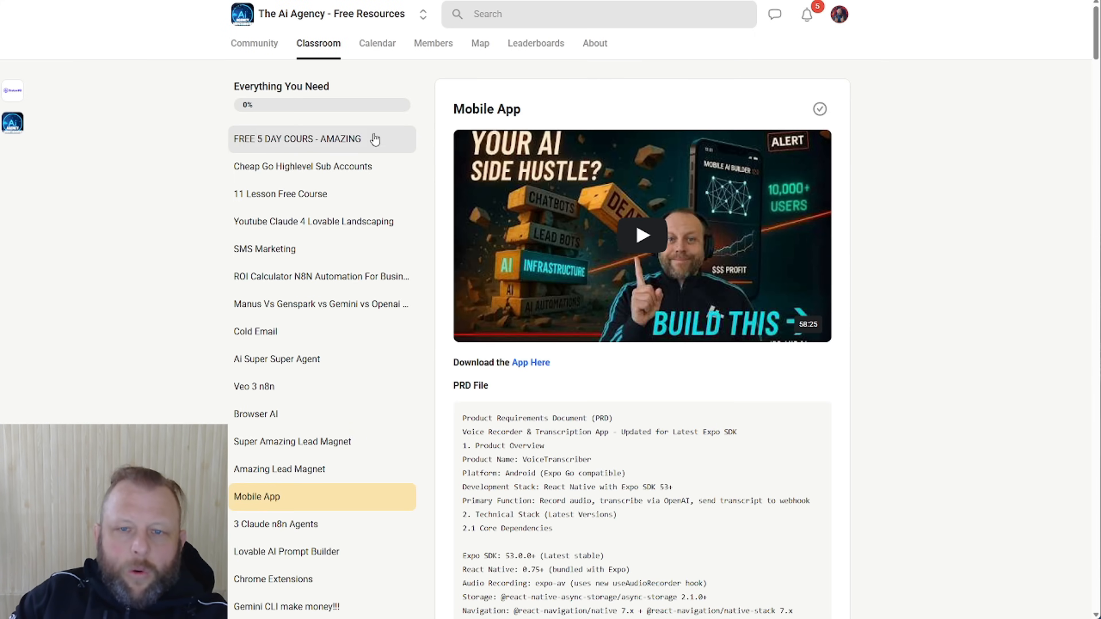
scroll(383, 291, down, 5)
scroll(382, 299, up, 5)
scroll(381, 288, down, 8)
scroll(380, 289, up, 8)
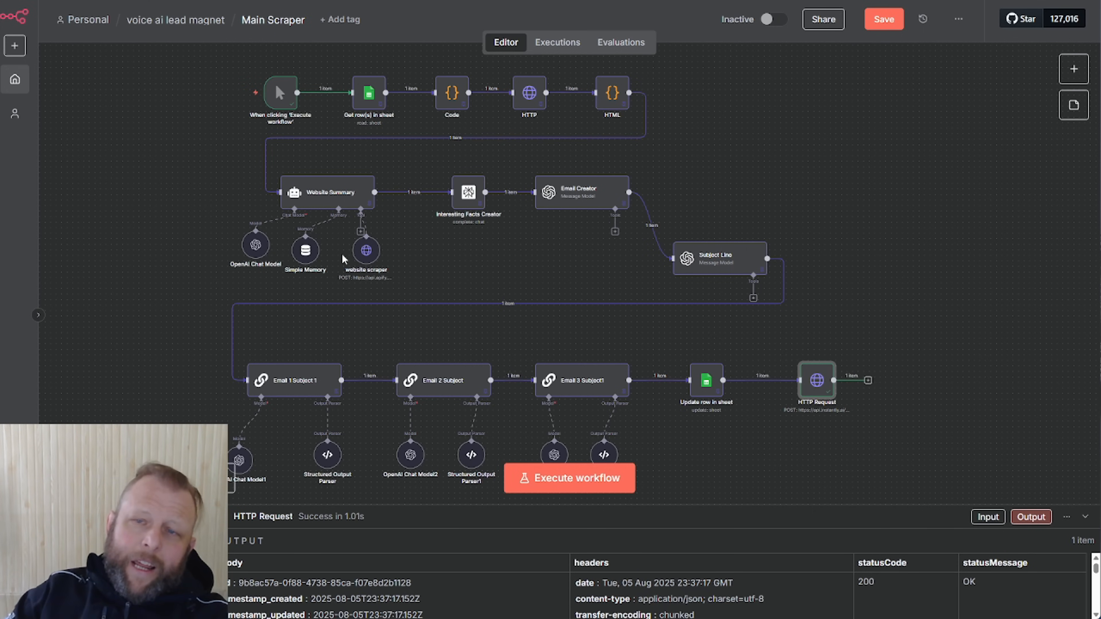
Save the Main Scraper workflow from the n8n editor's top bar
click(884, 19)
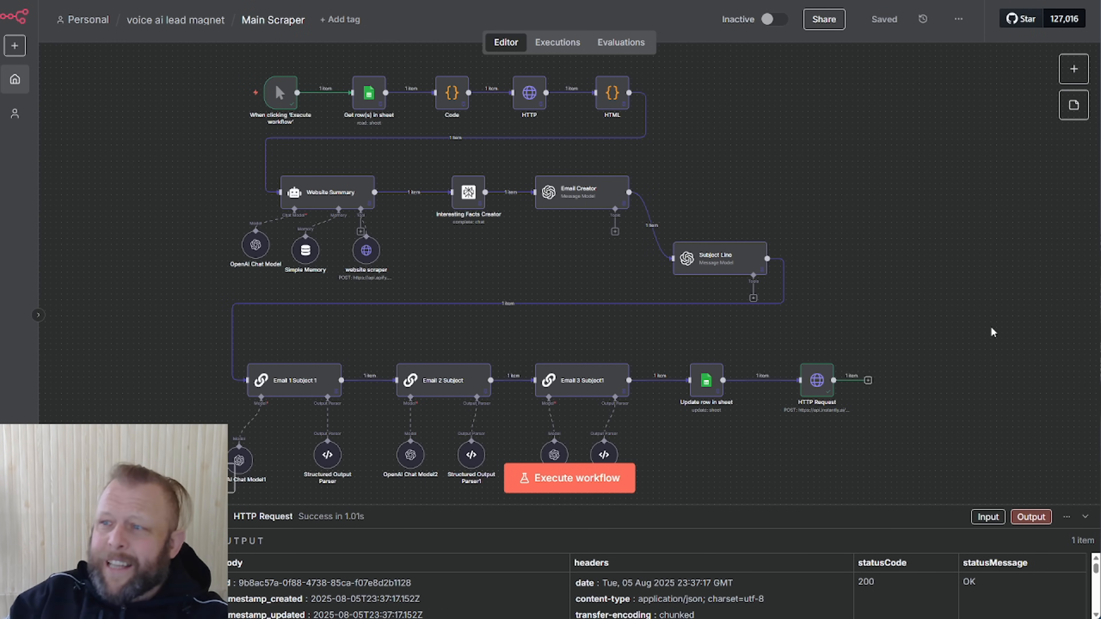
mouse_move(1100, 99)
mouse_down()
mouse_move(308, 101)
mouse_move(1100, 97)
mouse_up()
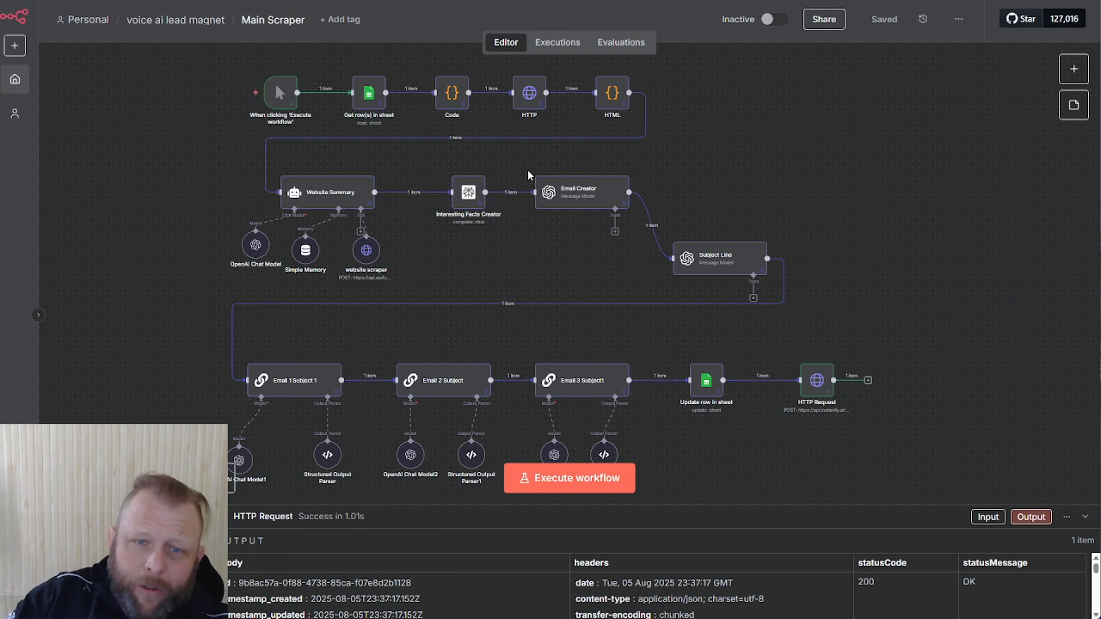